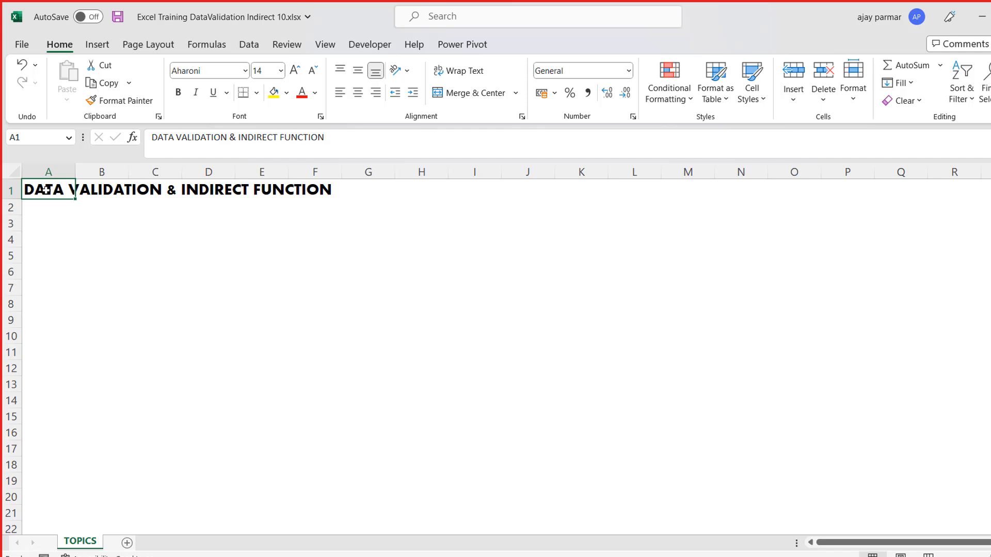
click(515, 190)
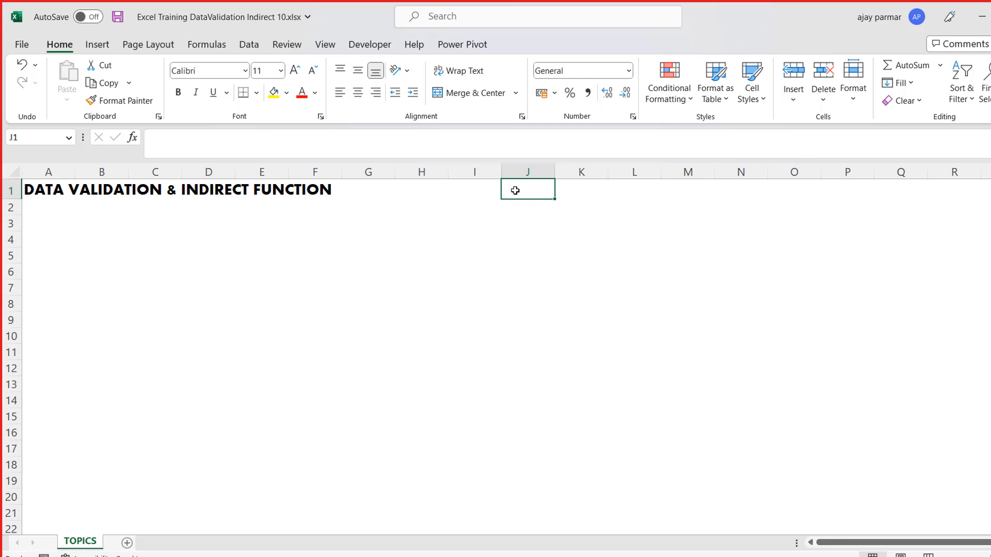
key(Left)
key(Left)
key(Left)
key(Left)
key(Left)
key(Left)
key(Left)
key(Left)
key(Left)
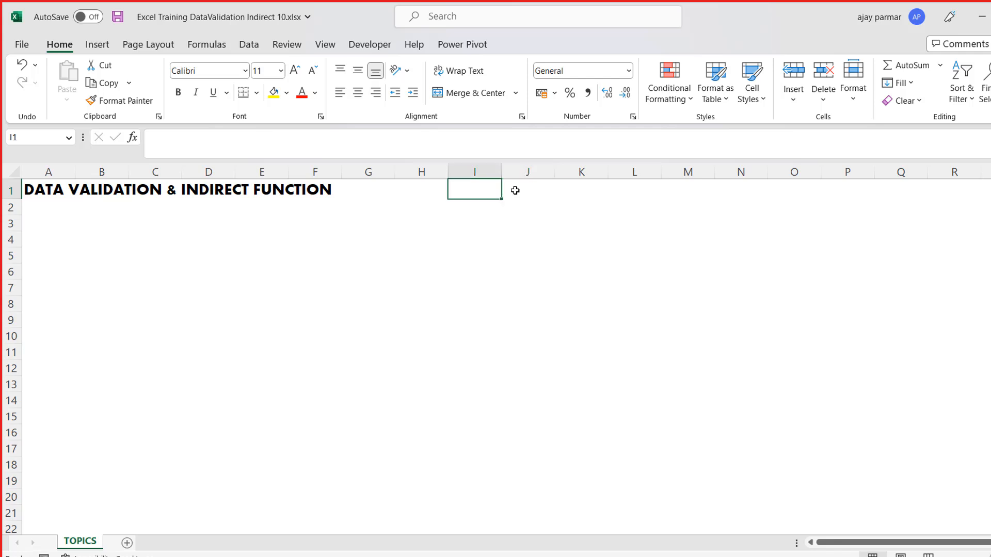
key(Right)
key(Right)
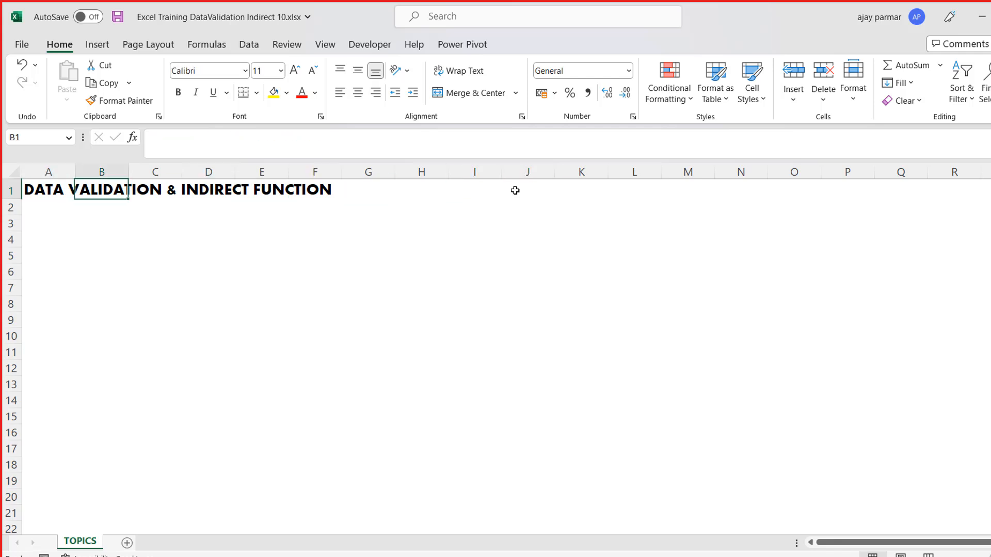
key(Left)
key(Left)
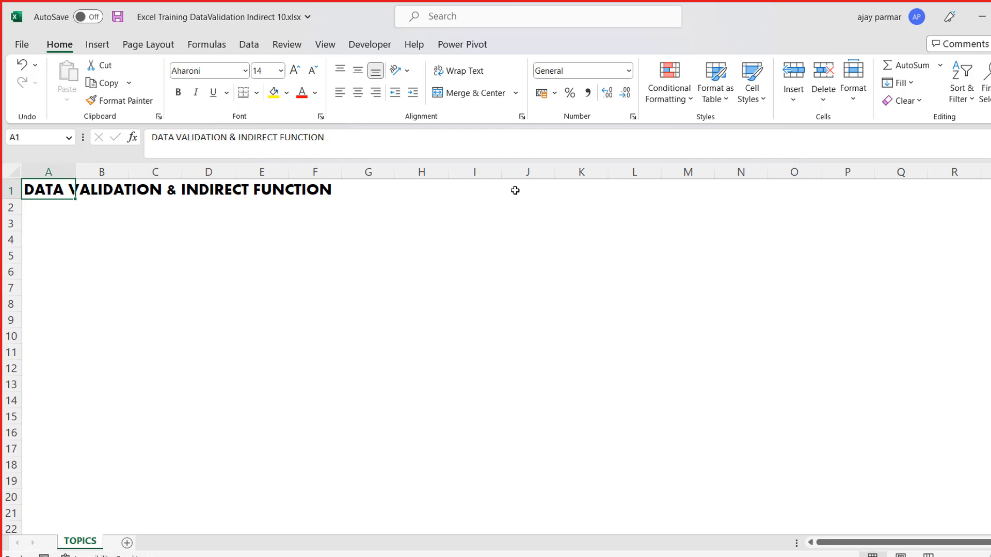
key(Right)
key(Right)
key(Right)
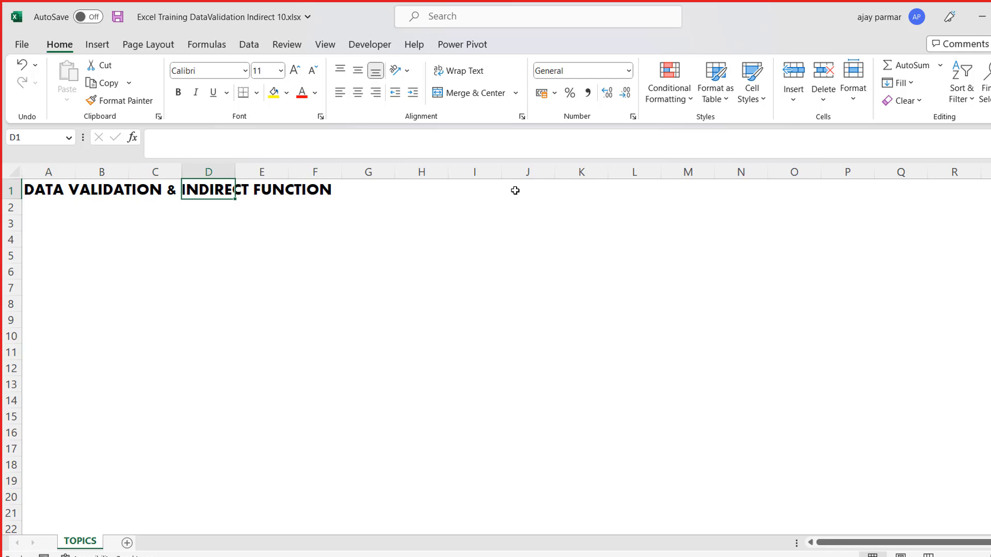
key(Left)
key(Left)
key(Left)
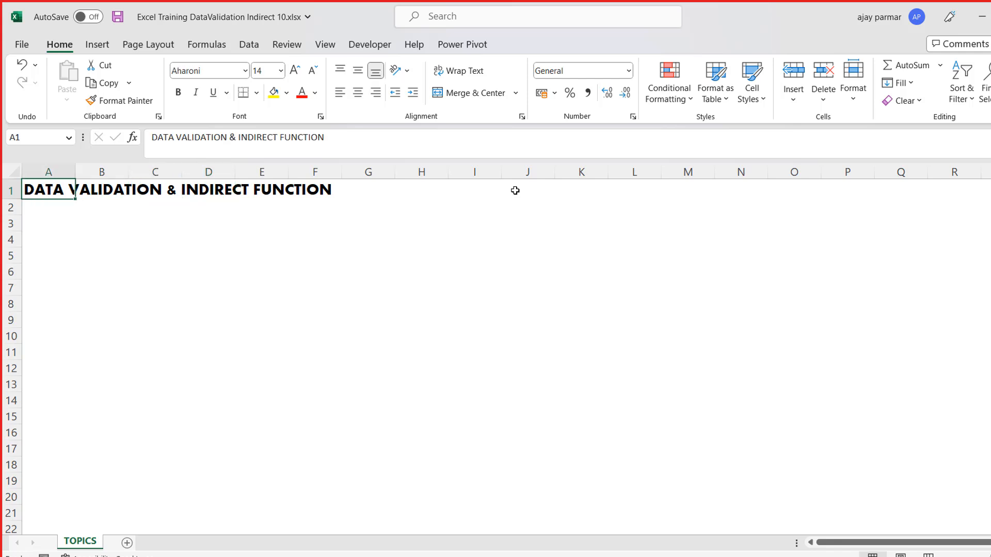
click(510, 188)
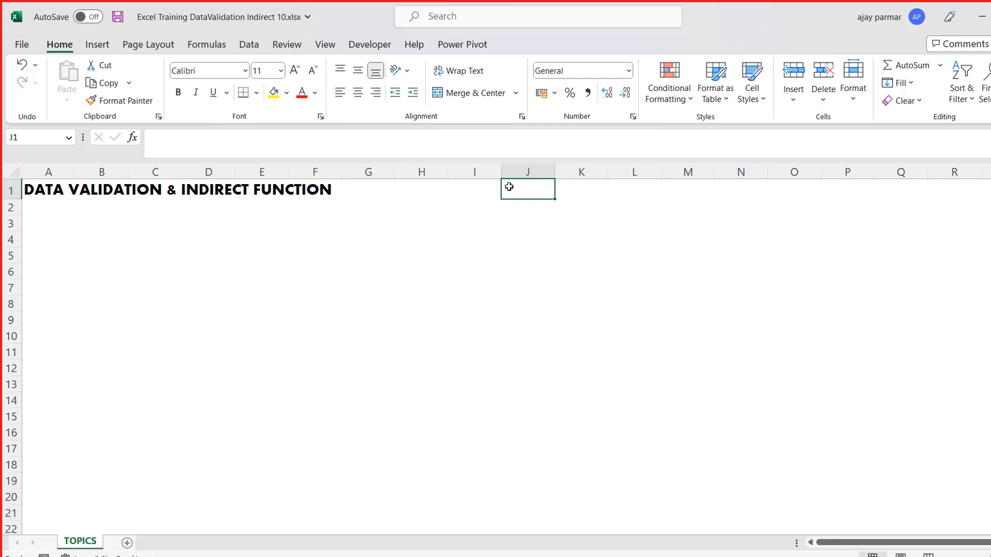
click(429, 221)
- Enter the heading "HOW TO CREATE A DROP DOWN" in cell A4
click(40, 233)
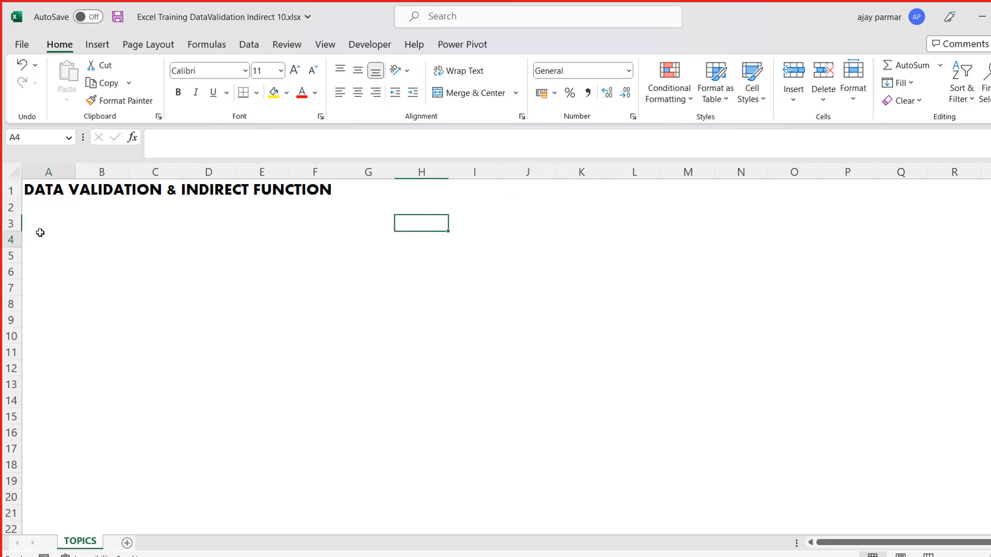
text(HOW TO)
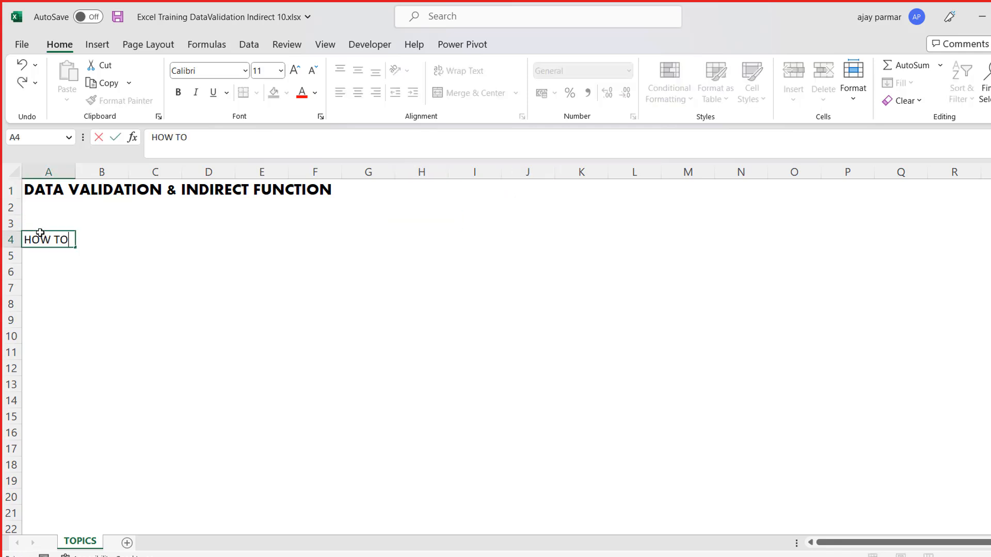
text( CREATE D)
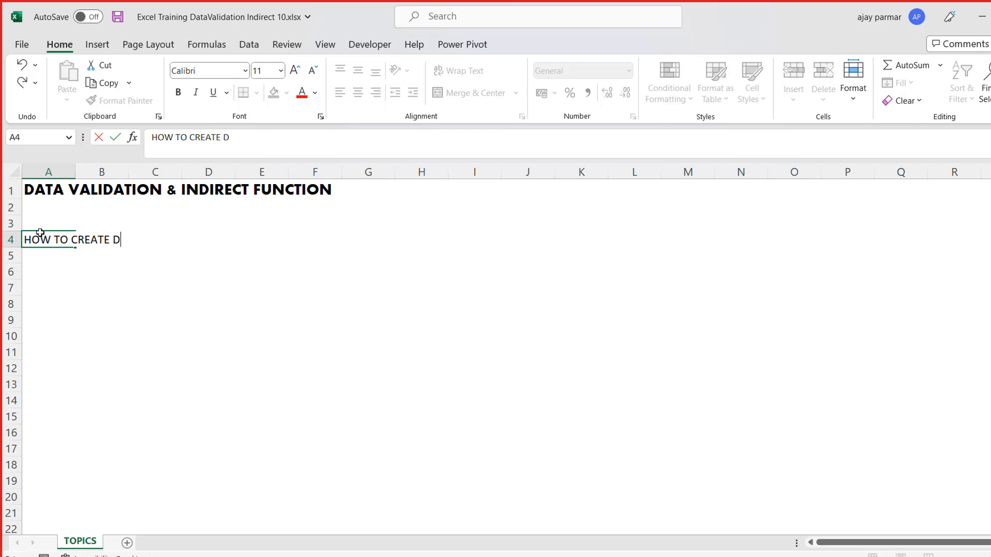
key(BackSpace)
text(A DROP DOWN)
key(Return)
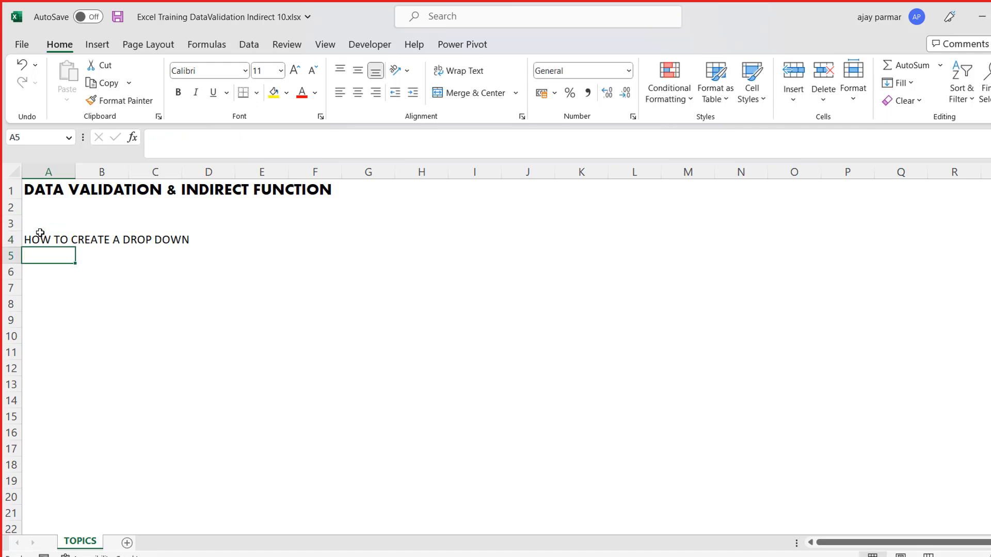
- Enter the list header COUNTRY in cell A7
click(267, 224)
click(524, 192)
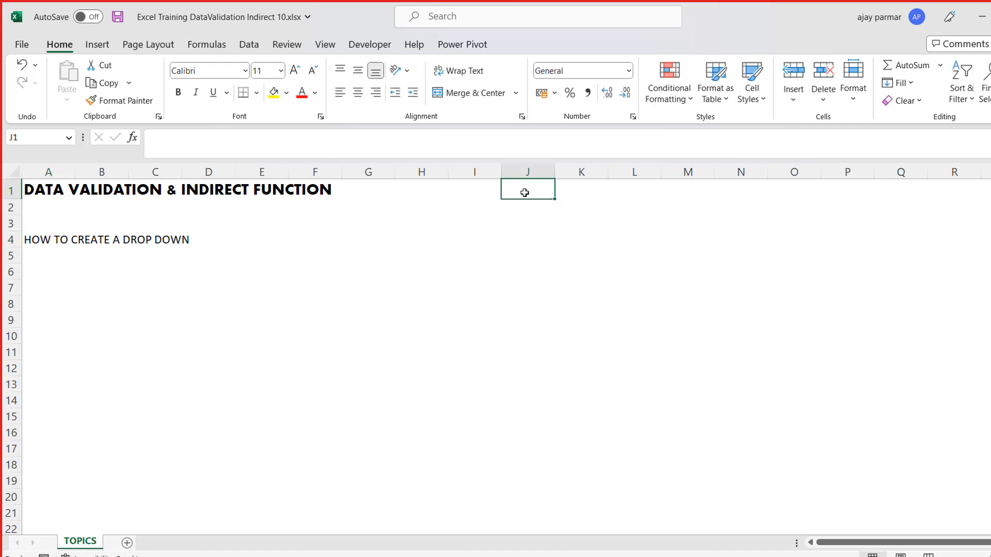
click(91, 290)
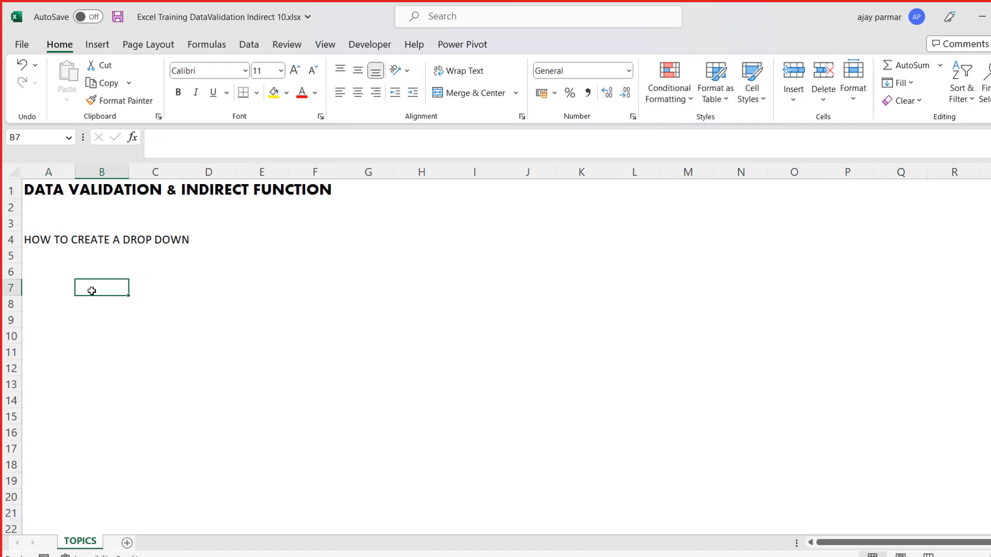
key(Left)
text(COUNTRY)
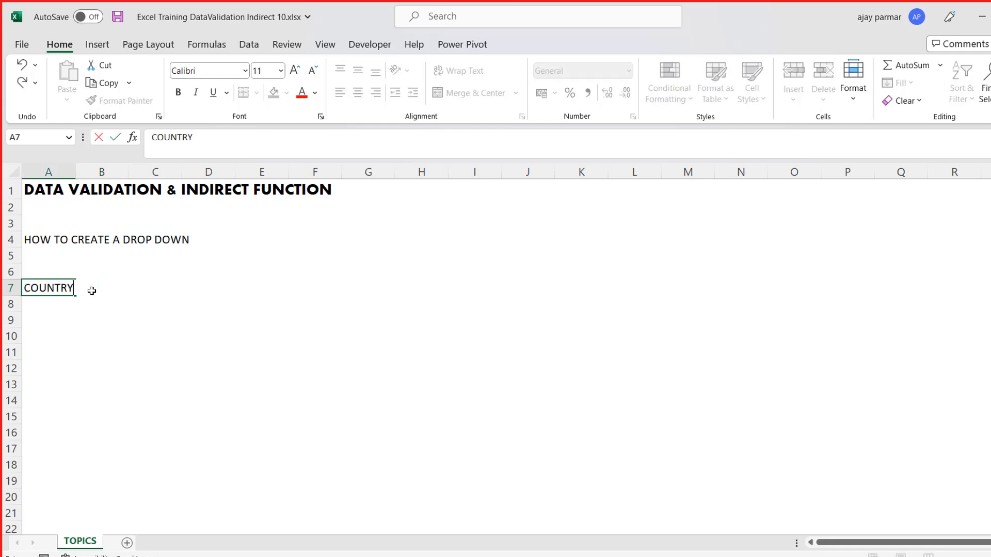
key(Return)
- List the countries IND, USA, USSR, ENGLAND and ITALY in cells A8 to A12 under the header
text(L)
text(ND)
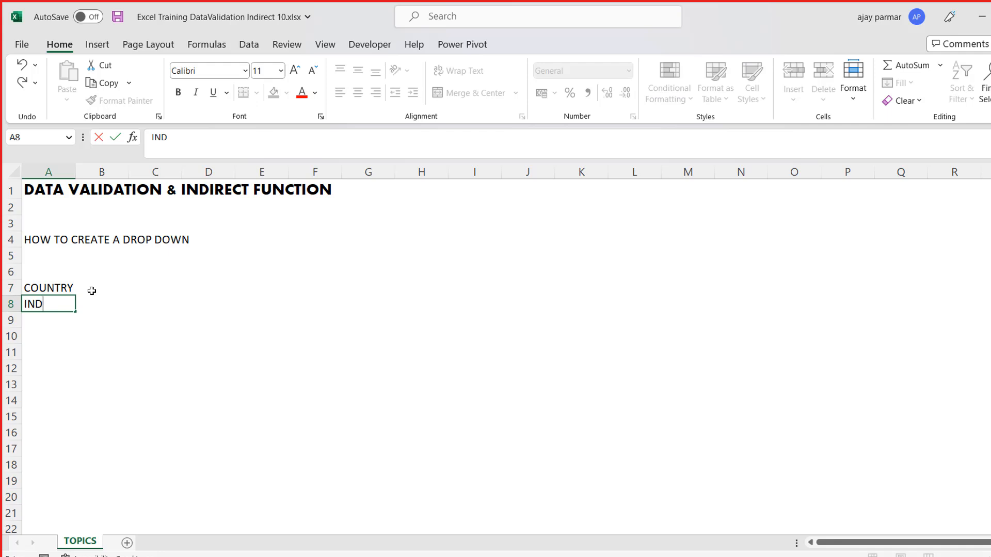
key(Return)
text(USA)
key(Return)
text(USSR)
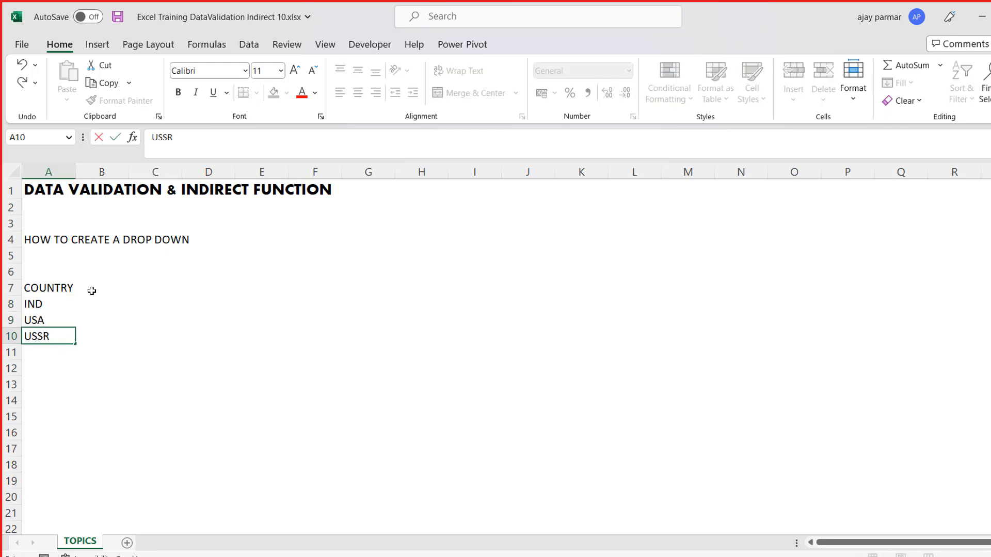
key(Return)
text(ENGL)
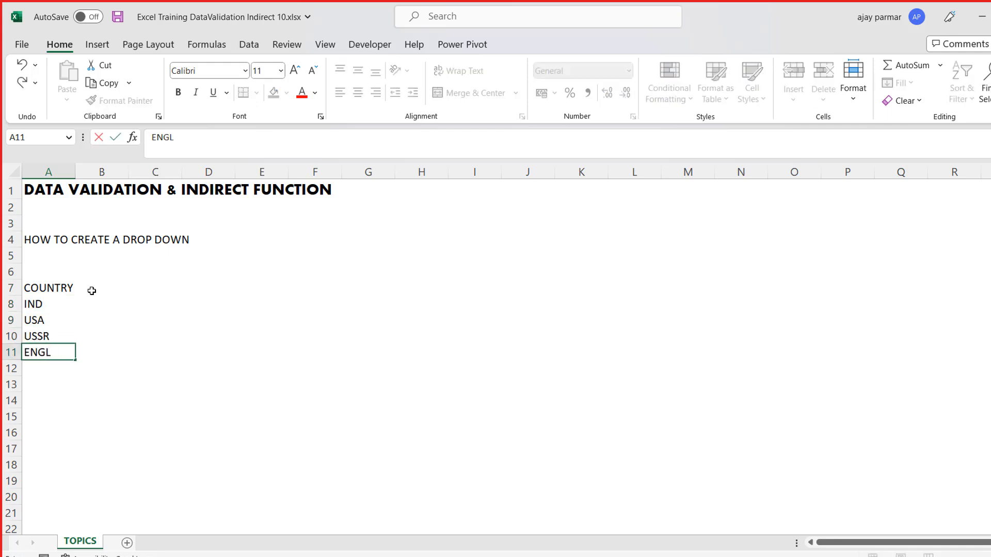
text(AND)
key(Return)
text(ITALY)
key(Return)
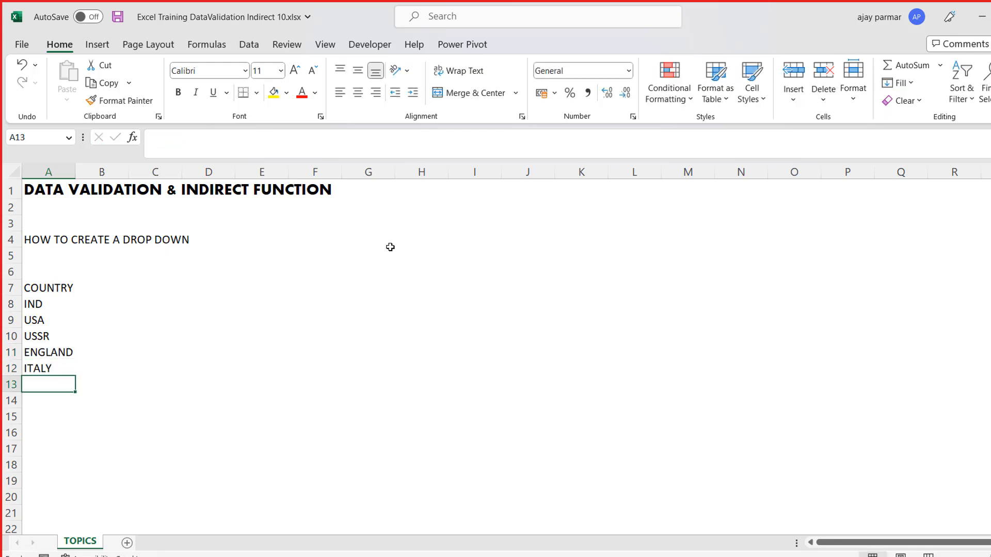
- Enter the label "Country" in cell J1
click(540, 191)
key(Left)
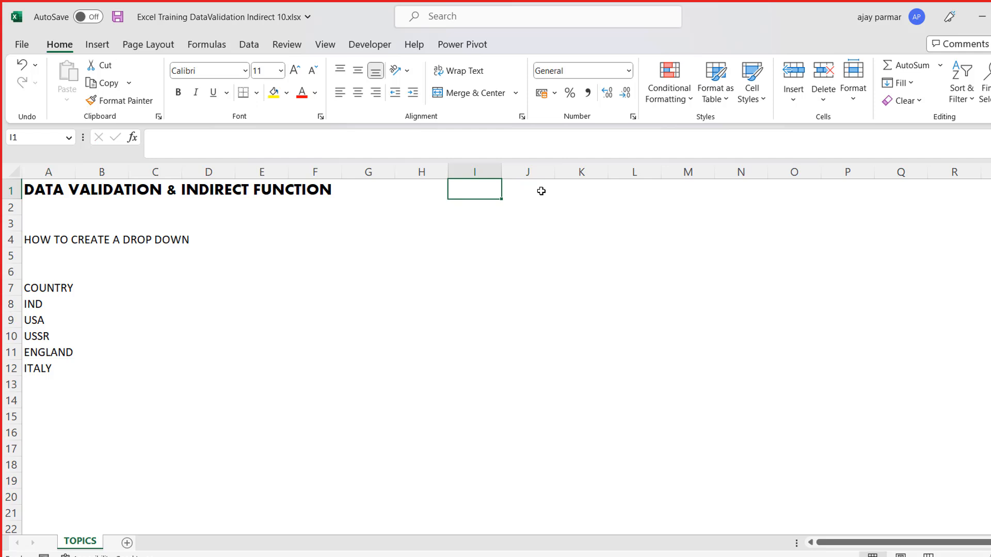
click(541, 191)
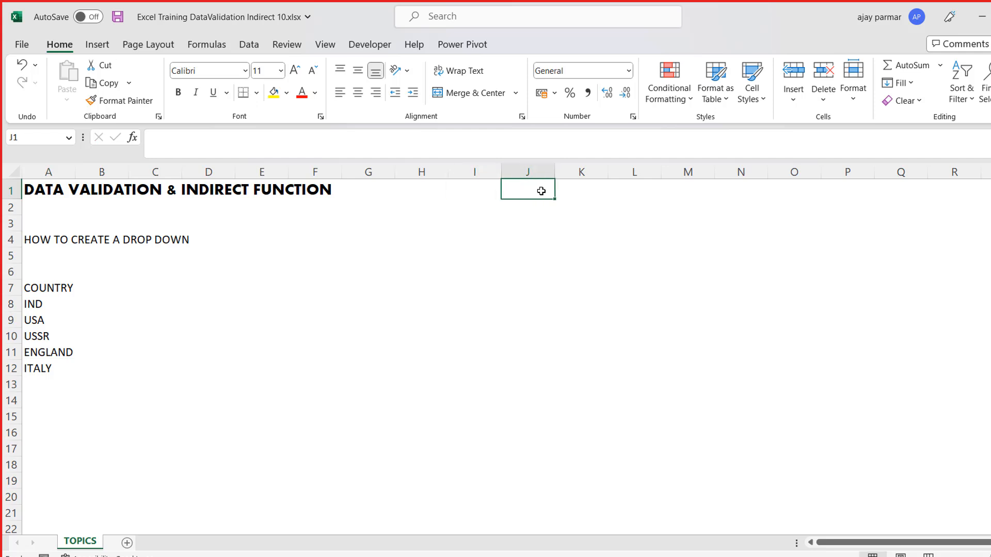
text(Country)
key(Return)
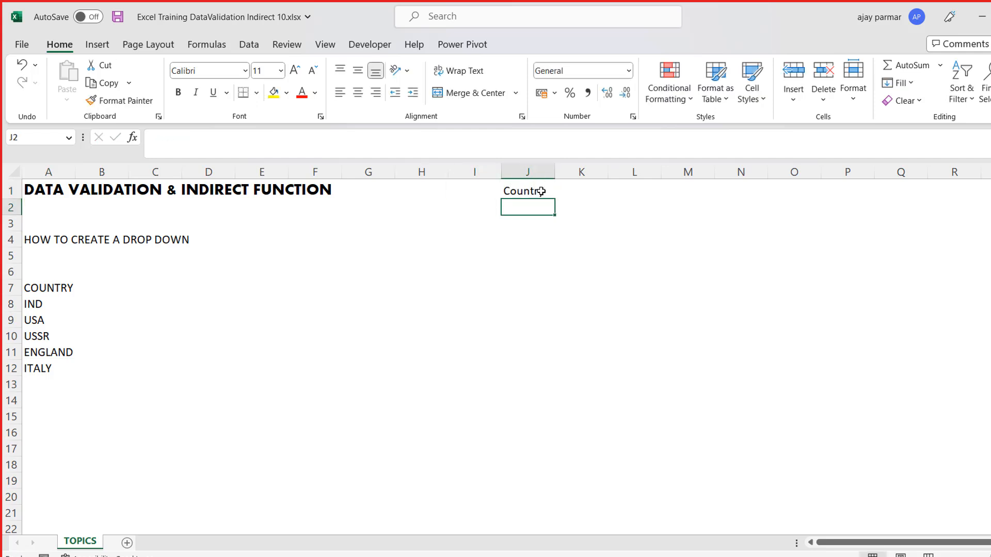
click(541, 191)
key(Down)
text(indi)
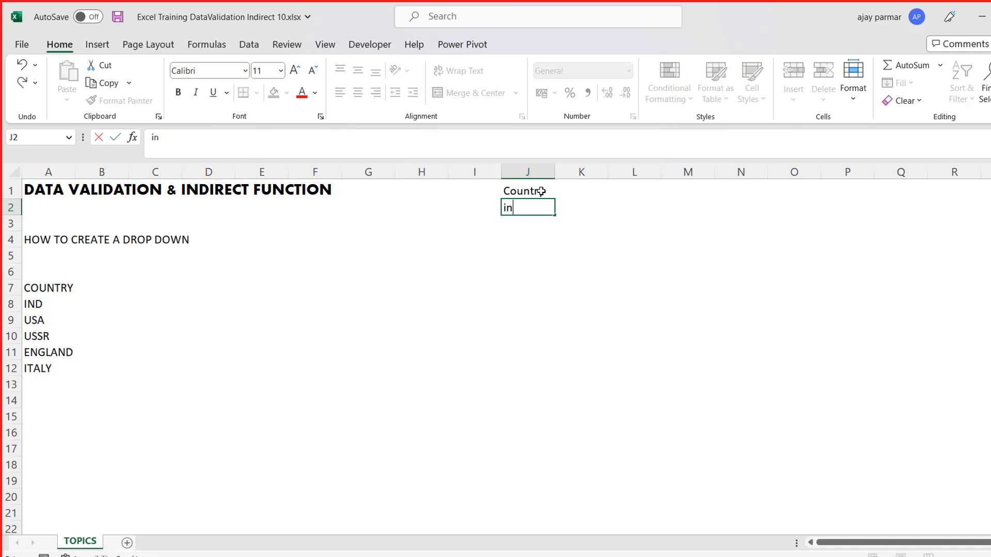
key(BackSpace)
key(BackSpace)
key(BackSpace)
key(Escape)
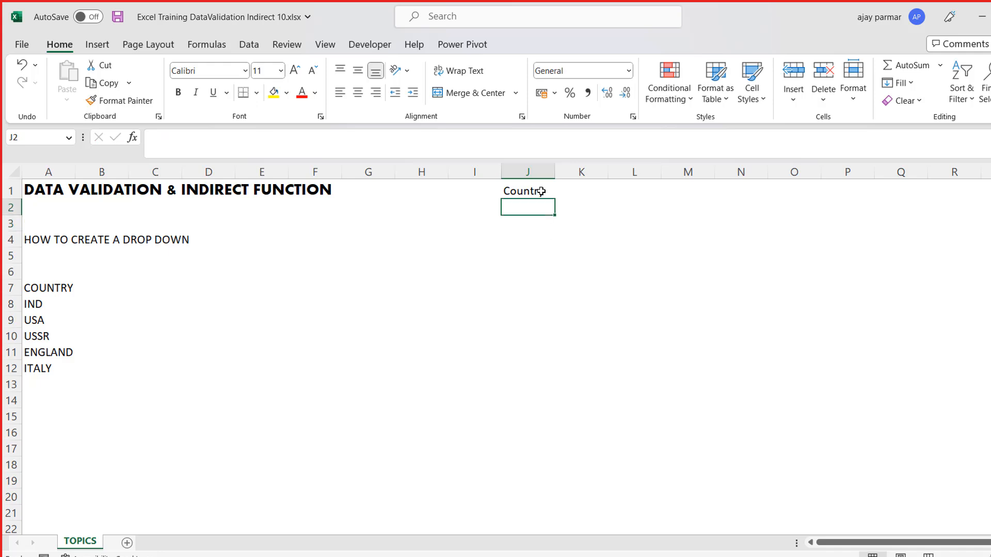
click(251, 46)
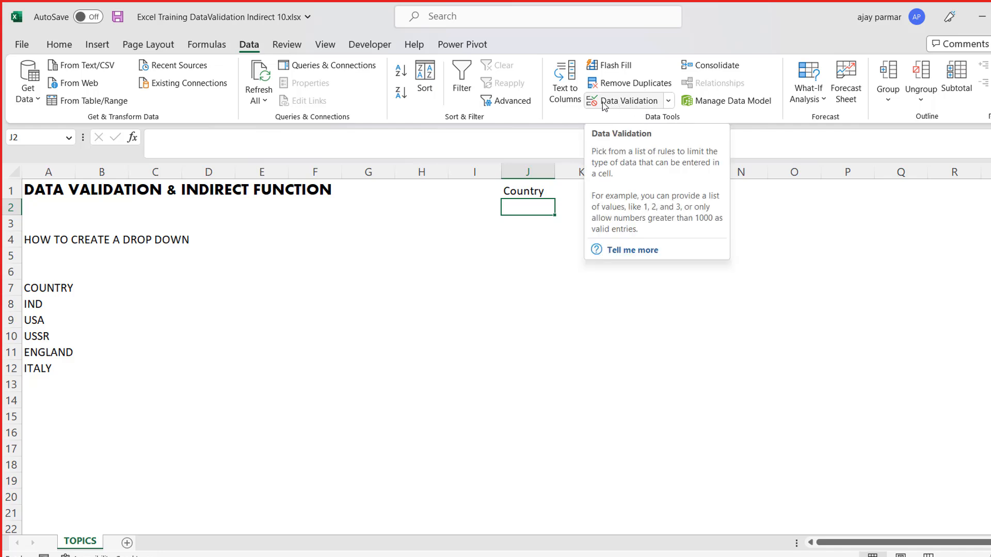
click(670, 103)
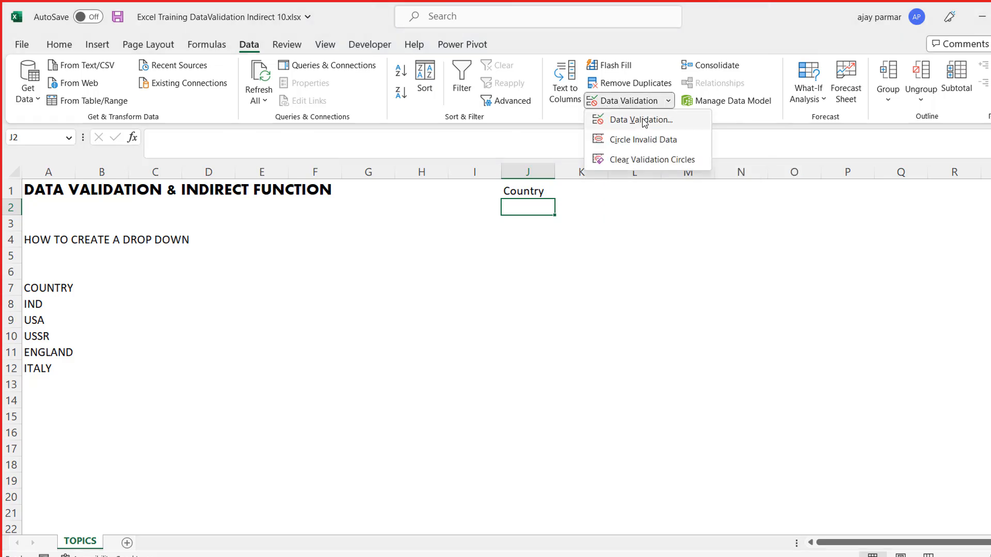
click(644, 120)
click(814, 337)
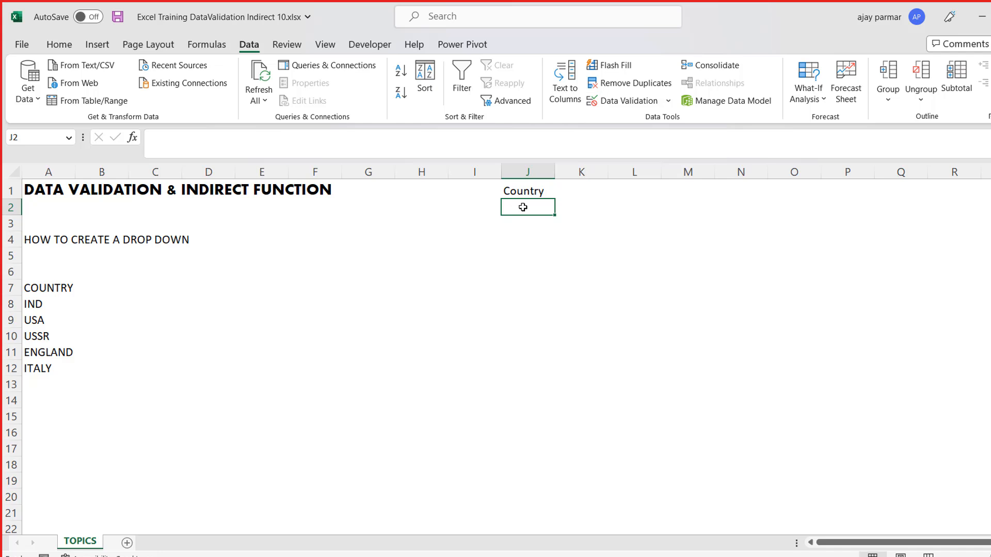
- Open the Data Validation settings for cell J2 and review the Input Message, Error Alert and validation criteria options
click(644, 102)
drag(699, 143, 541, 121)
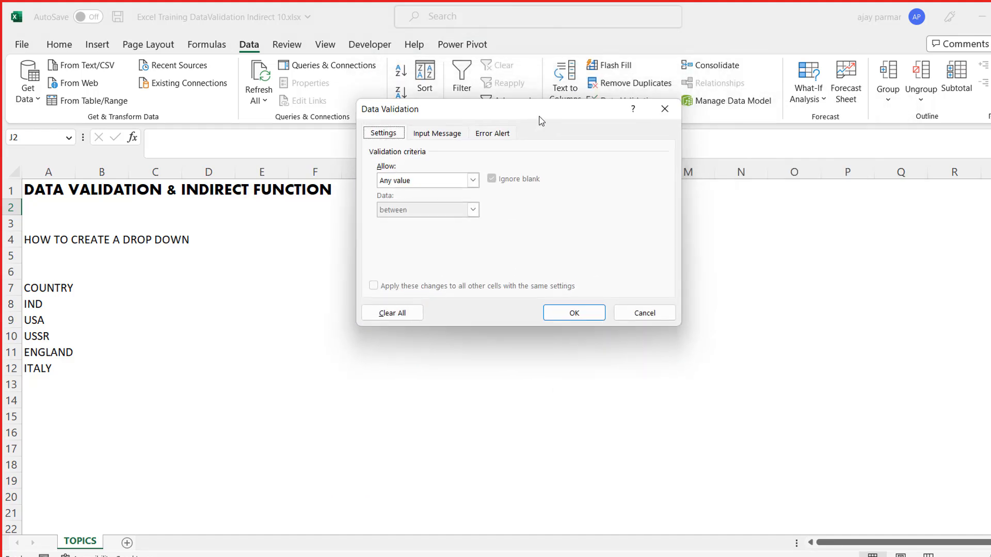
drag(532, 117, 765, 209)
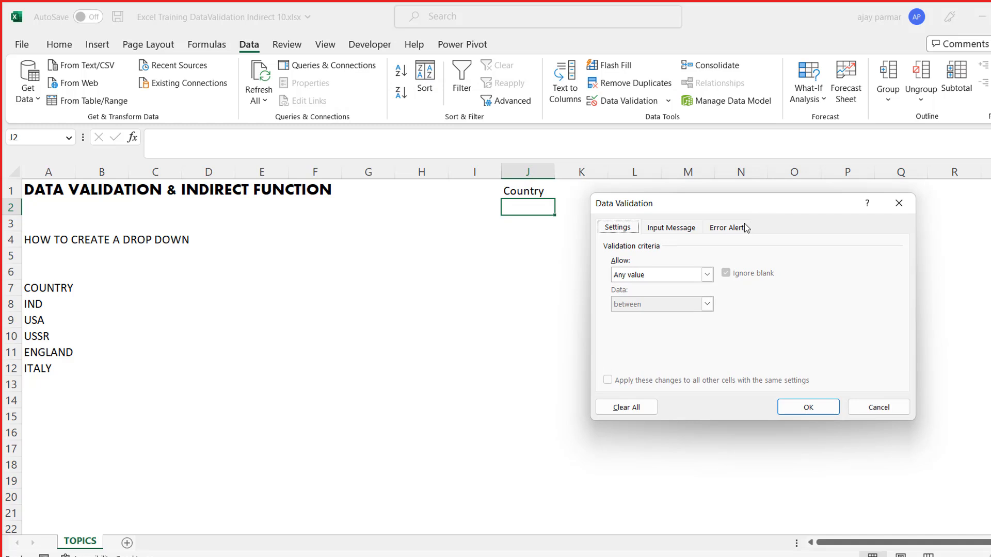
click(674, 229)
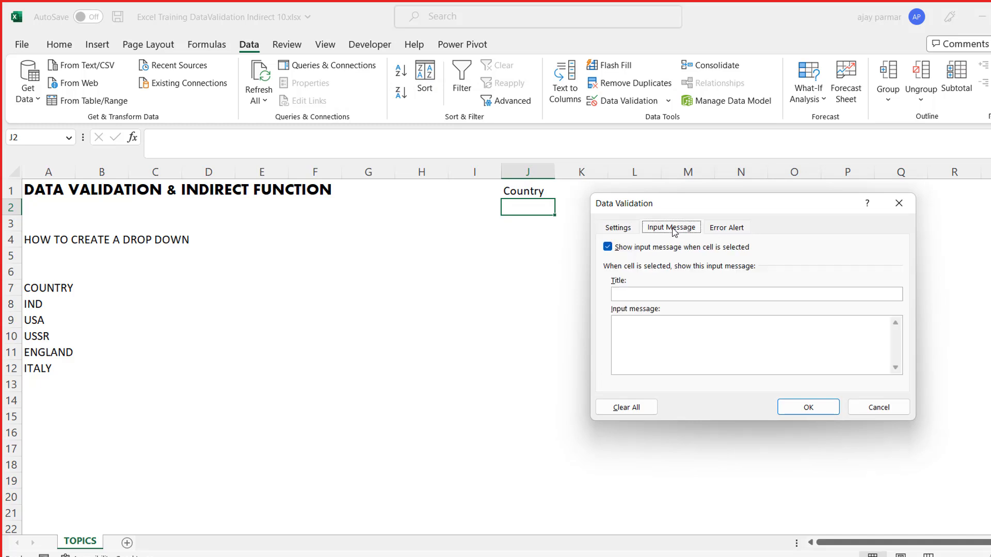
click(714, 235)
click(677, 233)
click(619, 230)
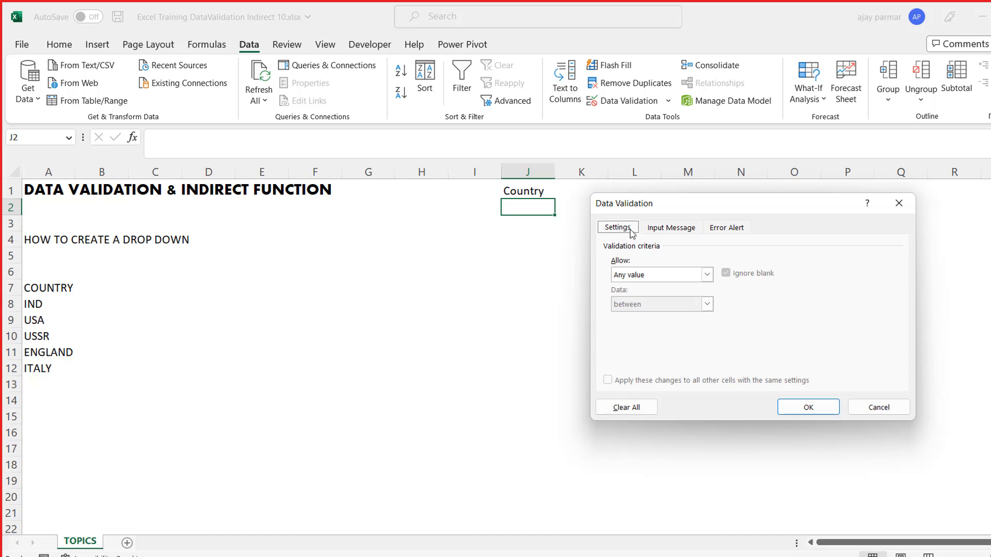
- Restrict cell J2 to a List validation with the country entries =$A$8:$A$12 as its source, and apply it
click(707, 277)
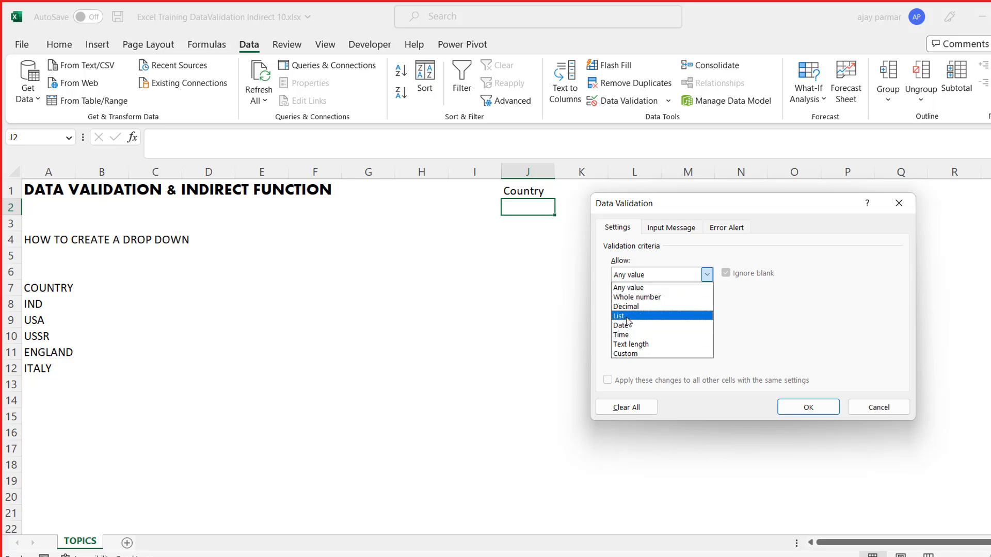
click(627, 317)
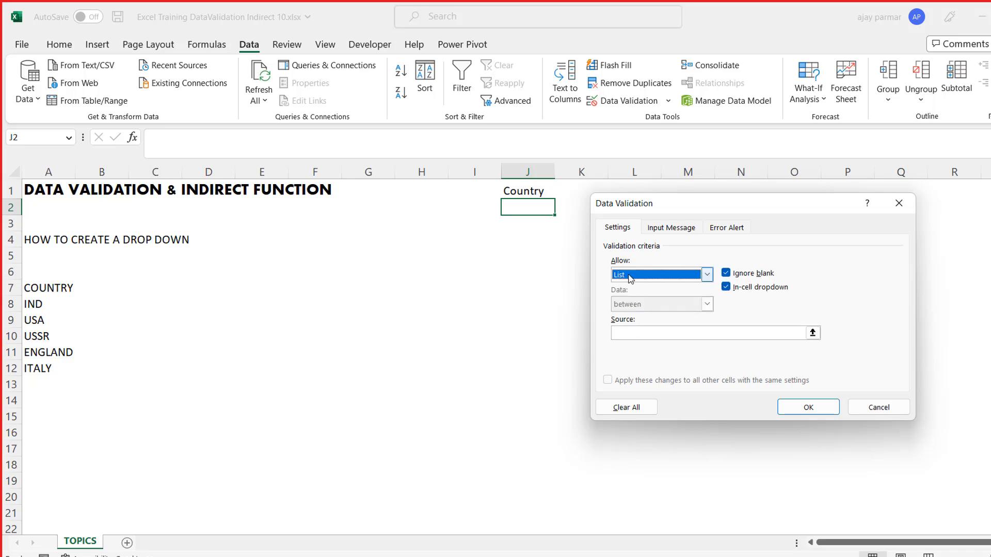
click(632, 332)
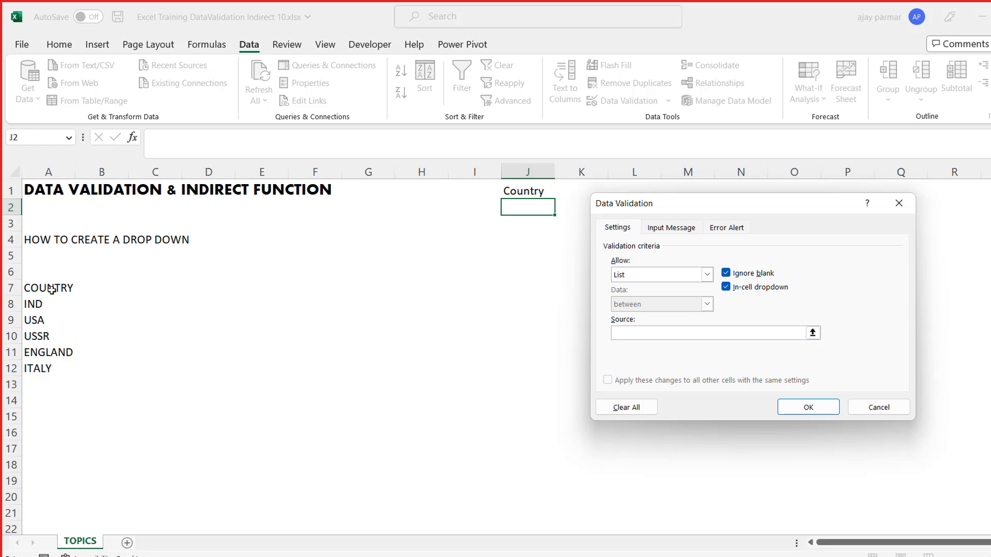
click(40, 304)
drag(39, 304, 39, 369)
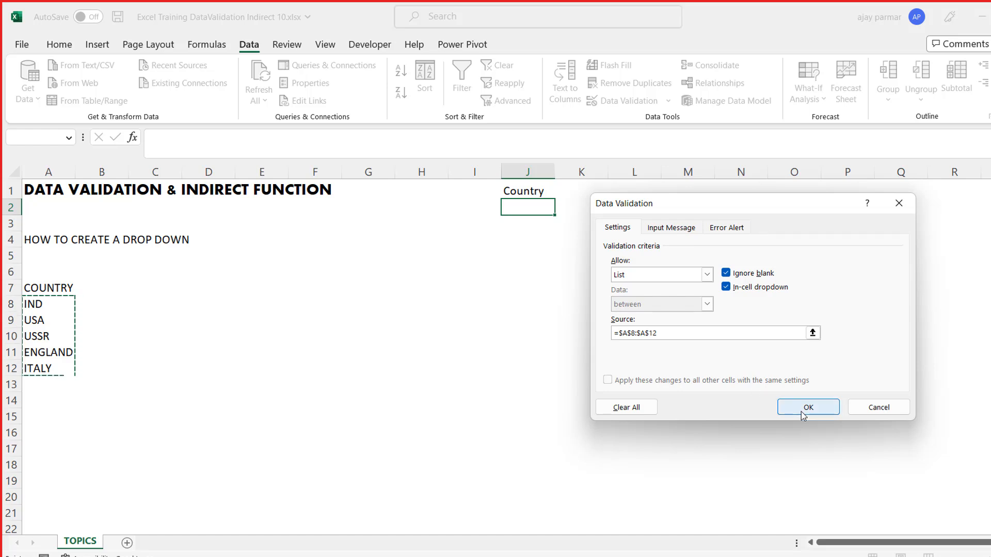
click(824, 414)
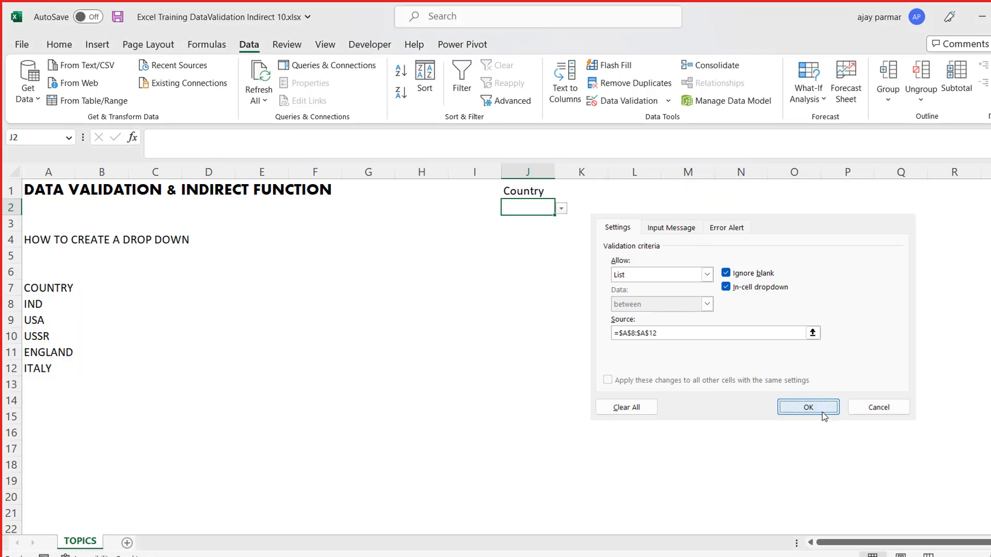
- Test the country drop-down in cell J2 by picking IND and finally USSR
click(561, 209)
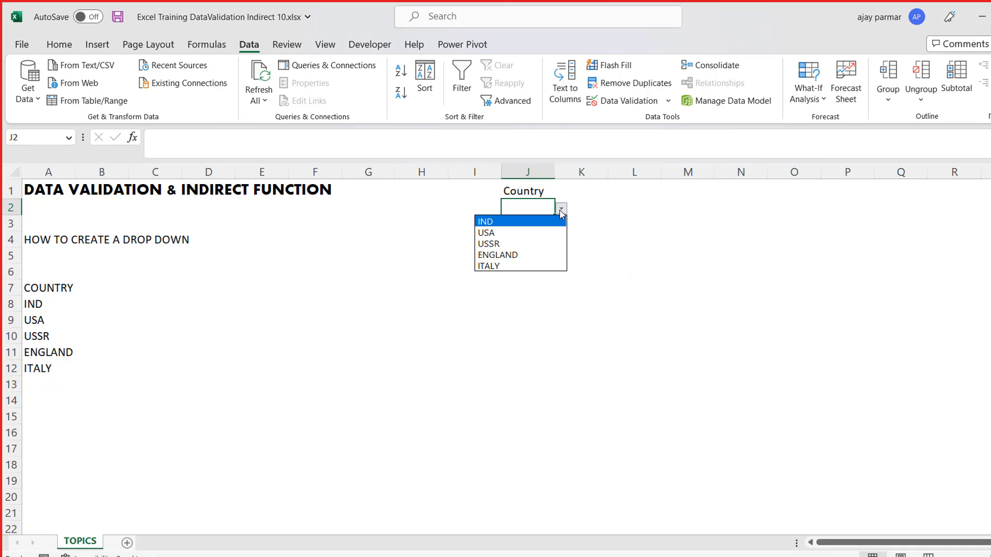
click(500, 223)
click(561, 208)
click(536, 244)
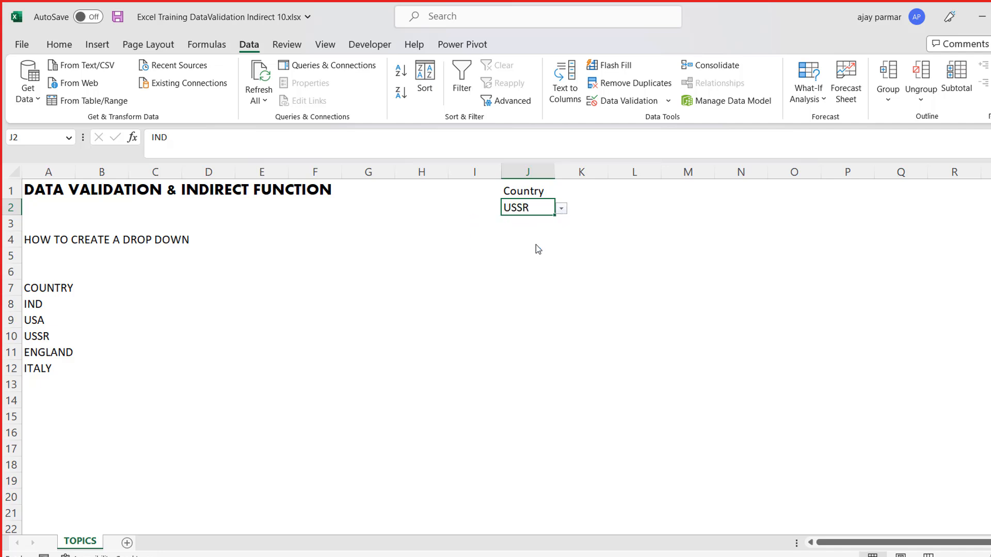
click(541, 256)
- Format cell J2 with a black fill and yellow font colour, and widen column J to roughly double its width
click(525, 213)
click(59, 45)
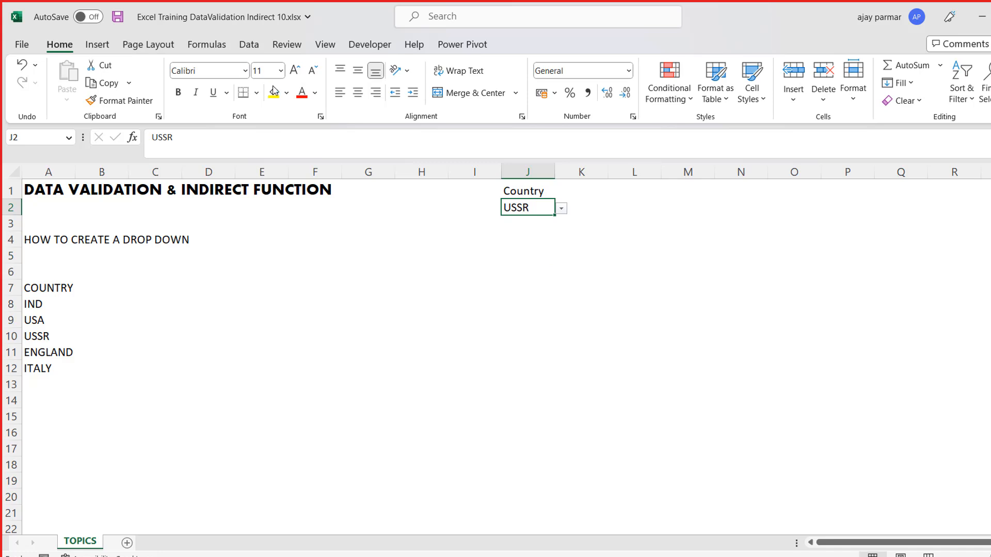
click(287, 93)
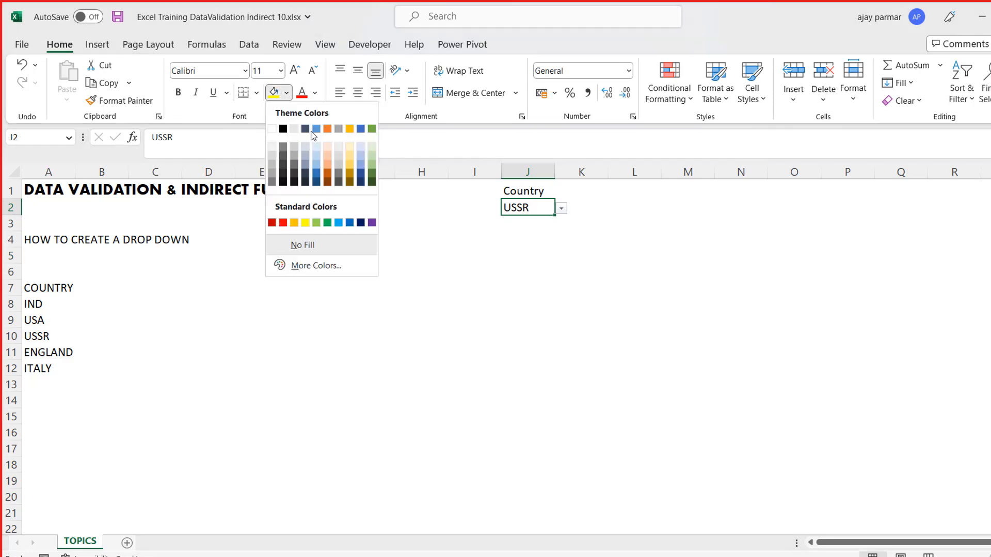
click(283, 129)
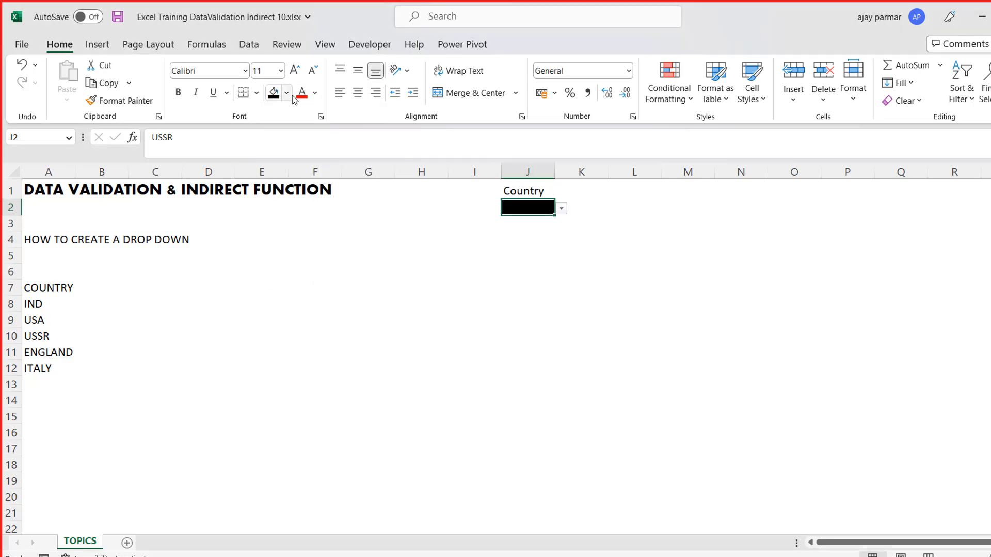
click(314, 92)
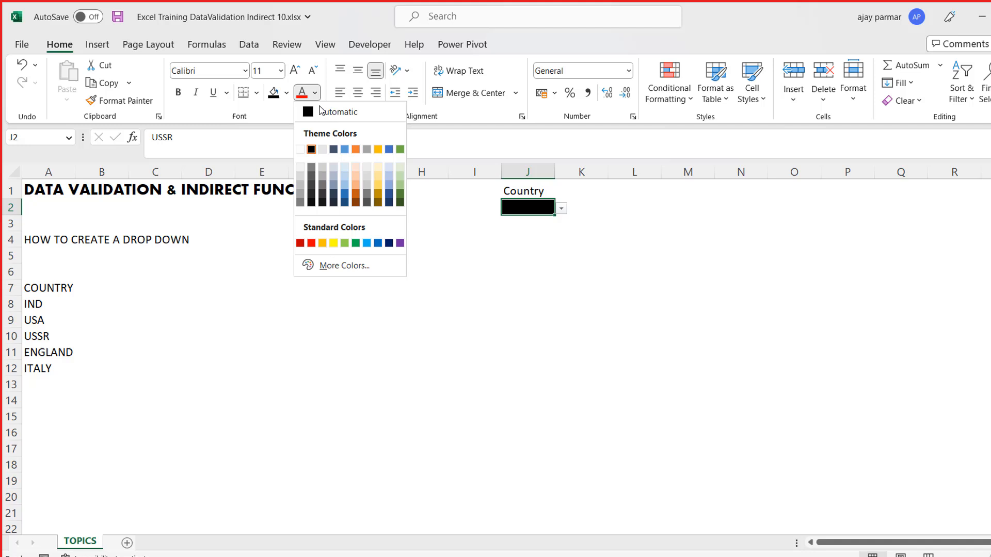
click(334, 243)
click(503, 270)
click(538, 191)
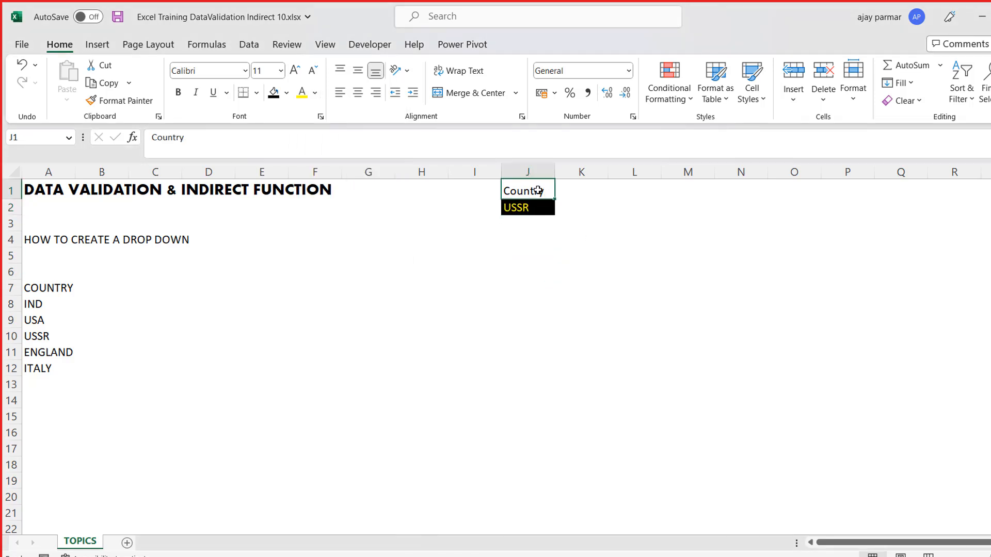
drag(554, 172, 604, 176)
- Try to enter "india" in cell J2 as a value outside the country list, and cancel the entry
click(544, 207)
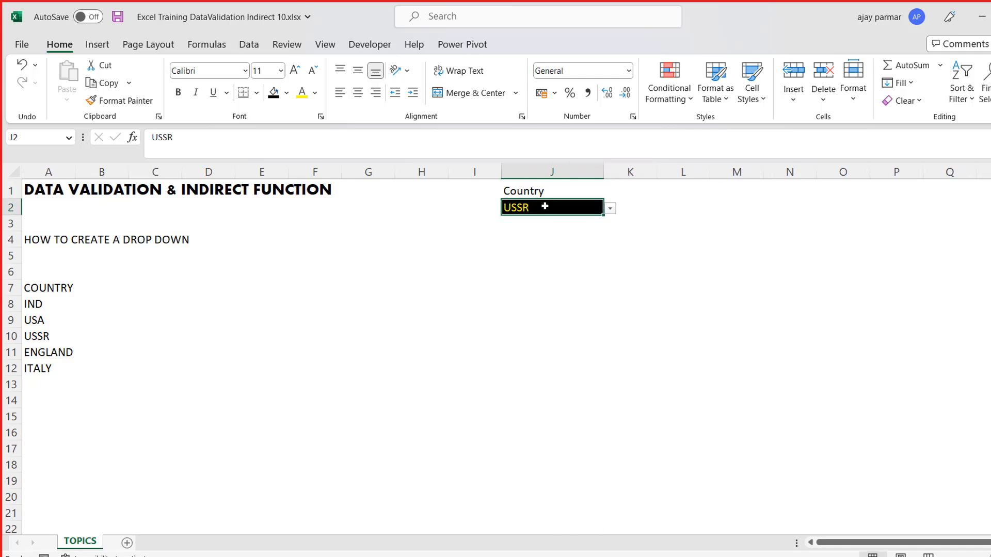
text(in)
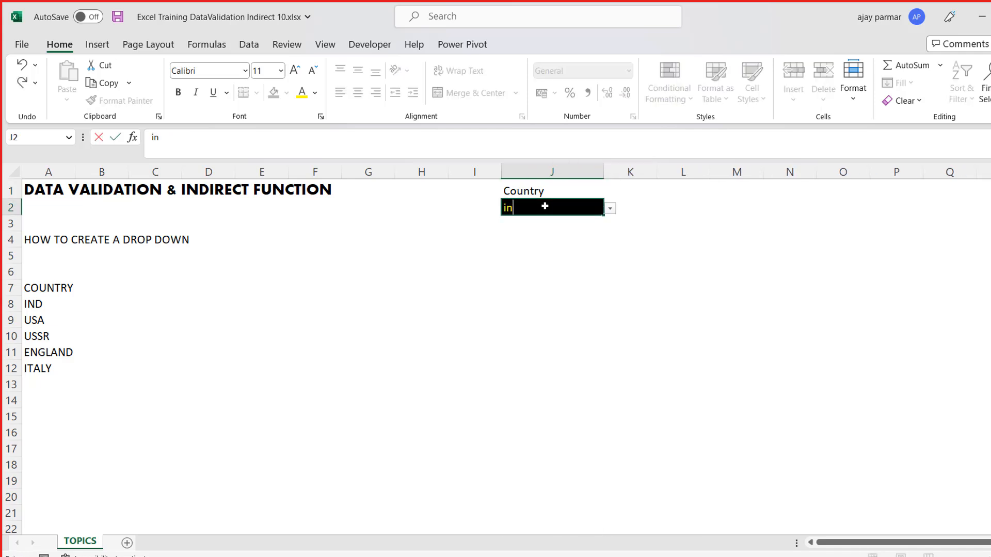
text(dia)
key(Return)
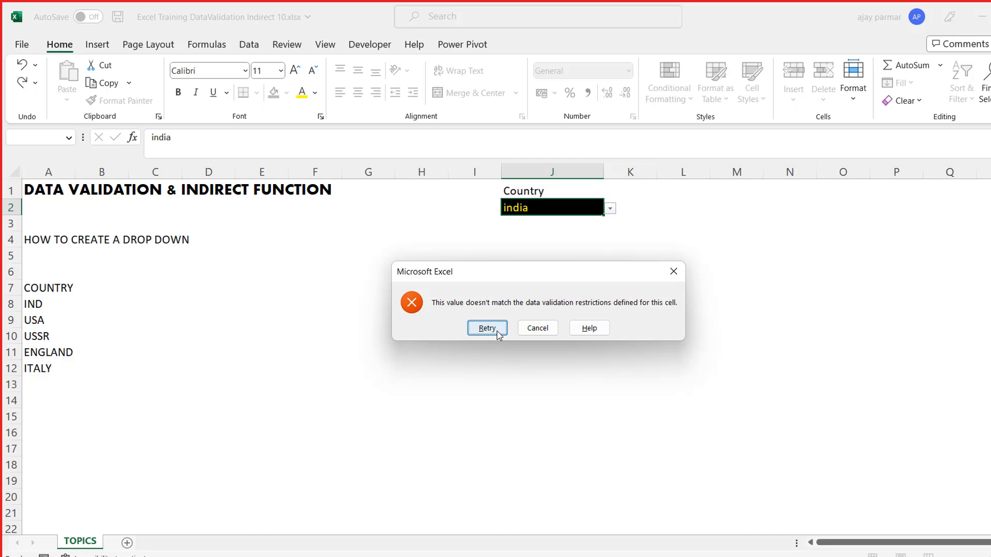
click(538, 328)
click(456, 272)
click(550, 192)
key(shift+Down)
key(Right)
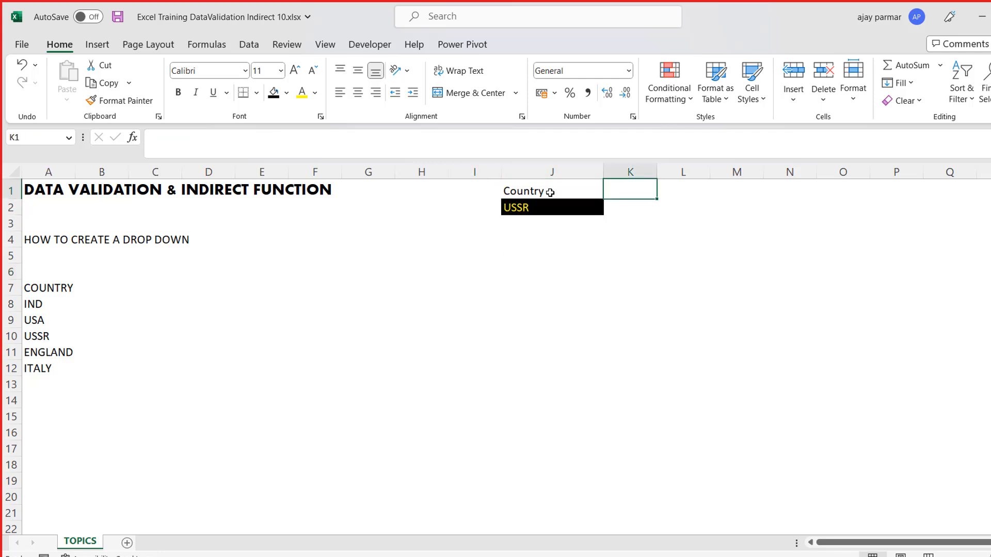
key(Down)
key(Up)
key(Down)
key(Up)
key(Right)
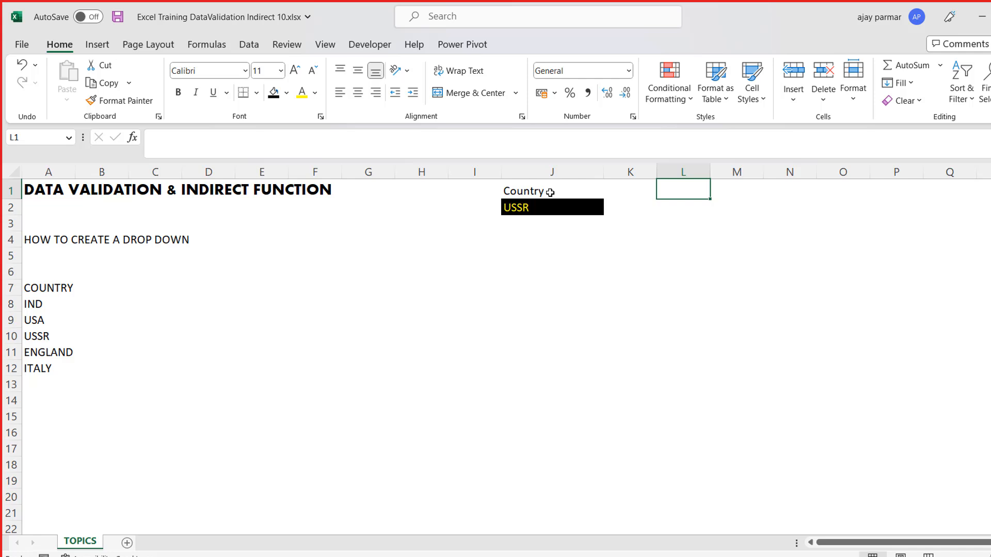
- Show the country choices in cell J2's drop-down and close the list without picking one
key(Left)
key(Left)
key(Down)
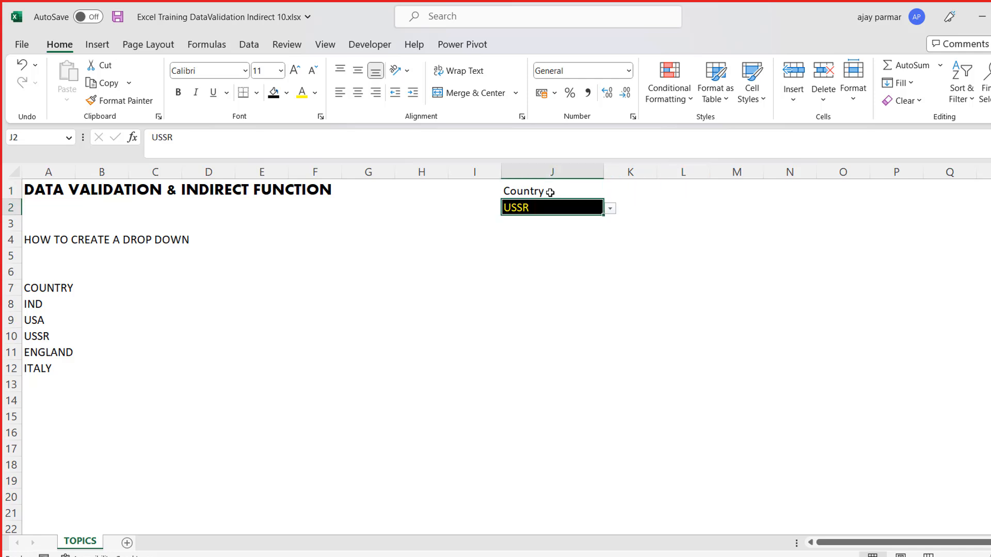
key(Down)
key(Up)
key(alt+Down)
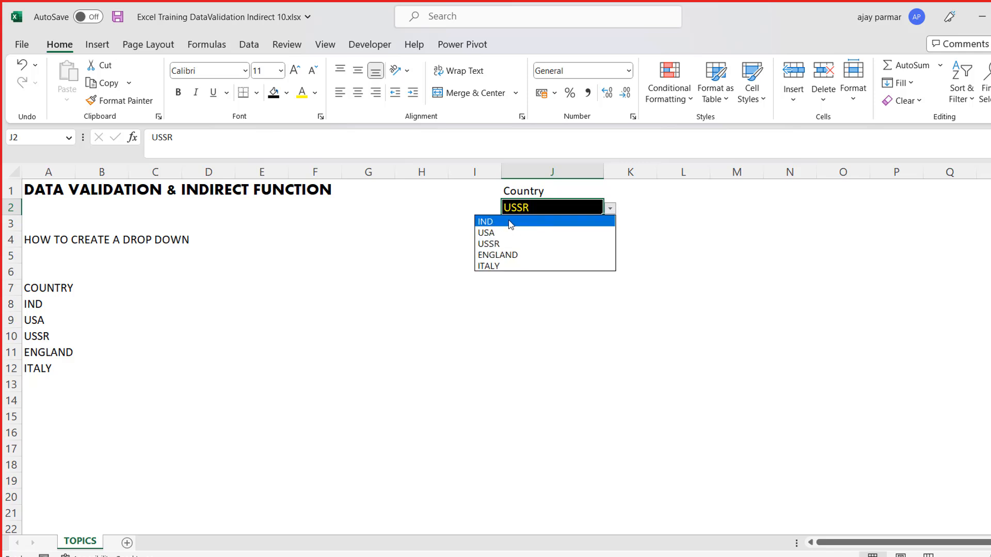
key(Escape)
- Enter "ind" in cell J5 and "india" in cell J6 as sample spellings of the same country
key(Down)
key(Down)
key(Down)
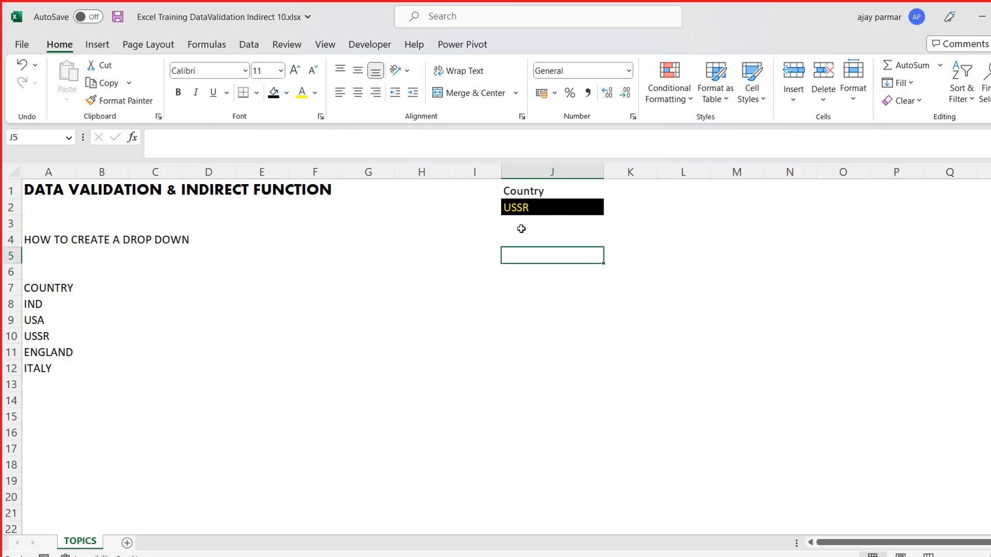
text(ind)
key(Return)
key(Up)
key(Right)
key(Left)
key(Right)
key(Down)
key(Left)
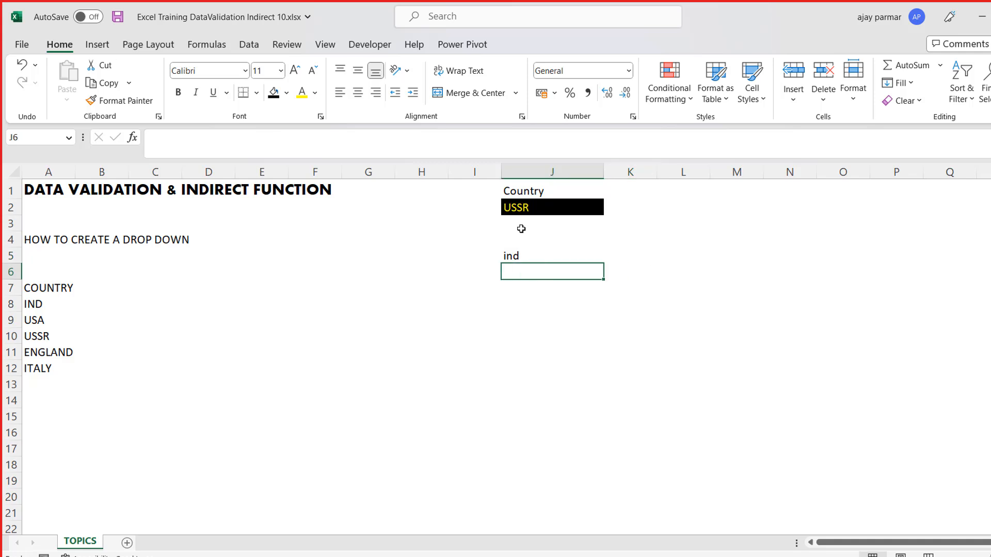
text(india)
key(Return)
key(Up)
- Compare the two spellings of the country in cells J5 and J6
click(520, 256)
key(shift+Down)
key(shift+Down)
key(shift+Down)
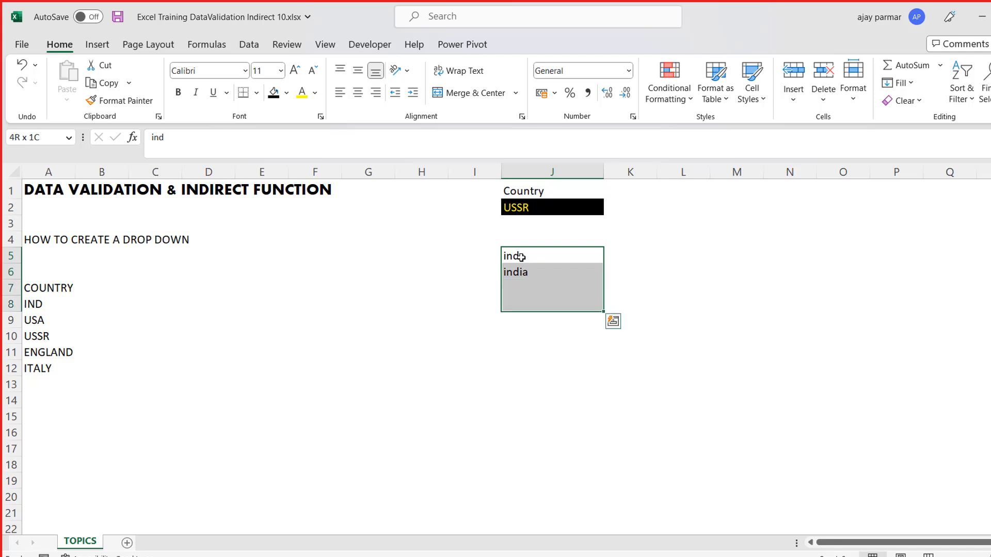
click(536, 257)
key(shift+Down)
key(Down)
key(Up)
key(shift+Down)
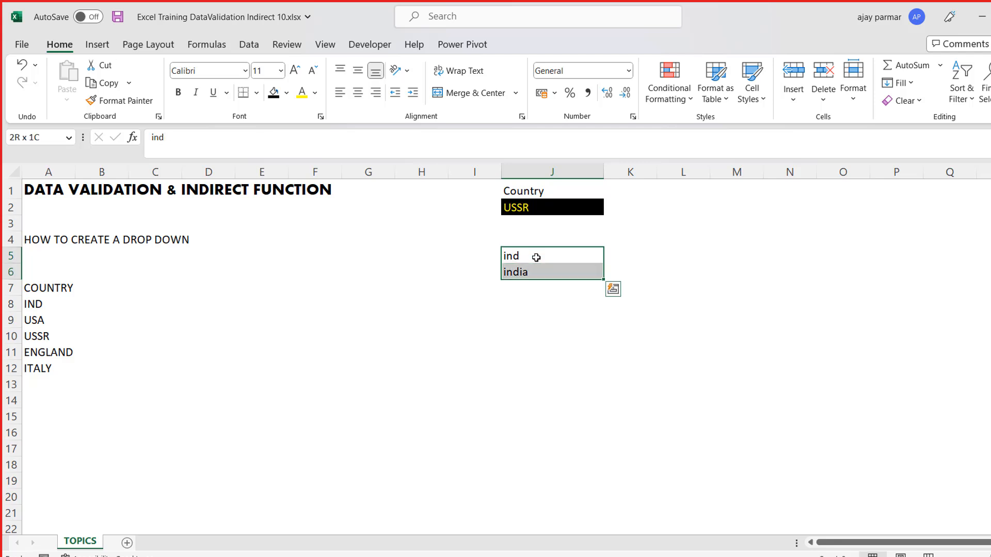
key(shift+Down)
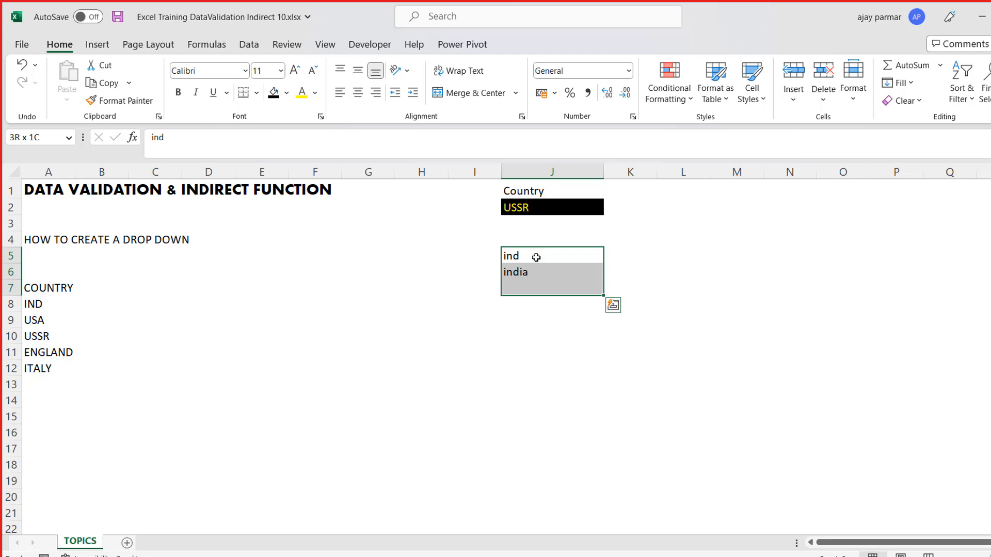
key(shift+Up)
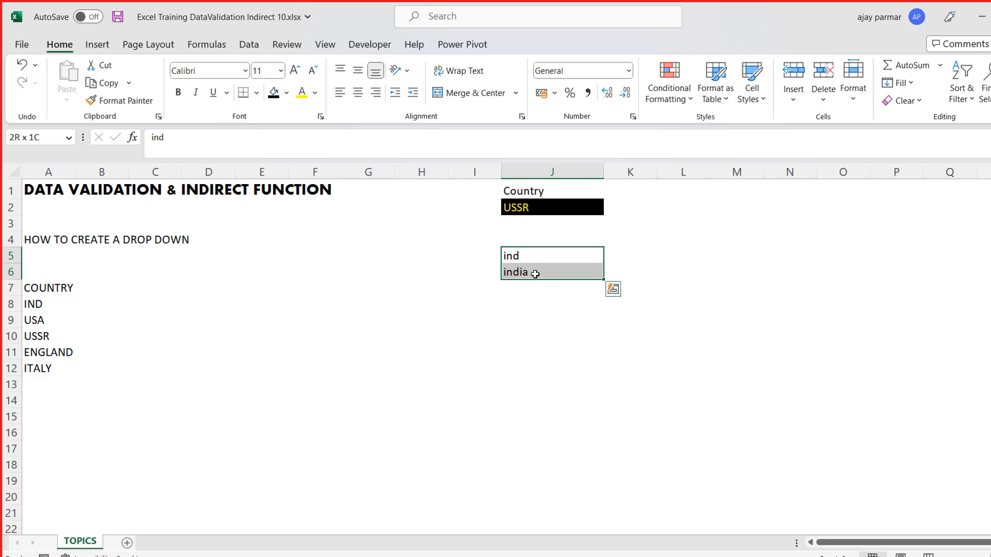
click(536, 261)
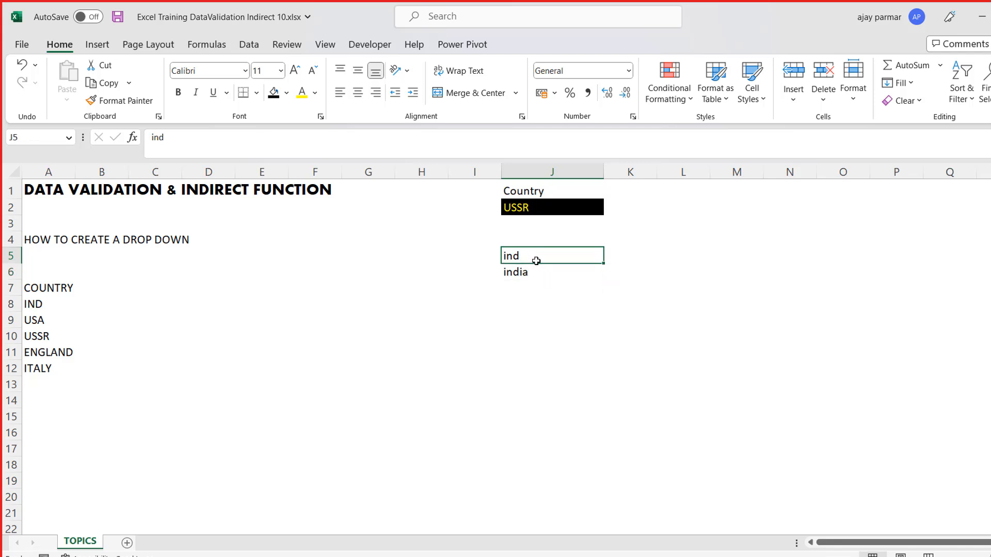
key(Down)
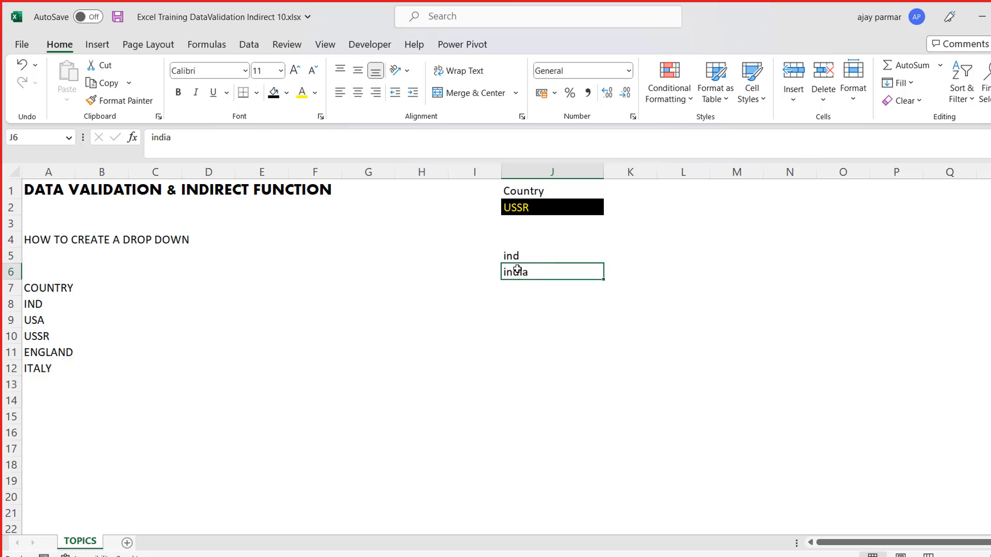
- Delete the sample spellings from cells J5 and J6
click(514, 254)
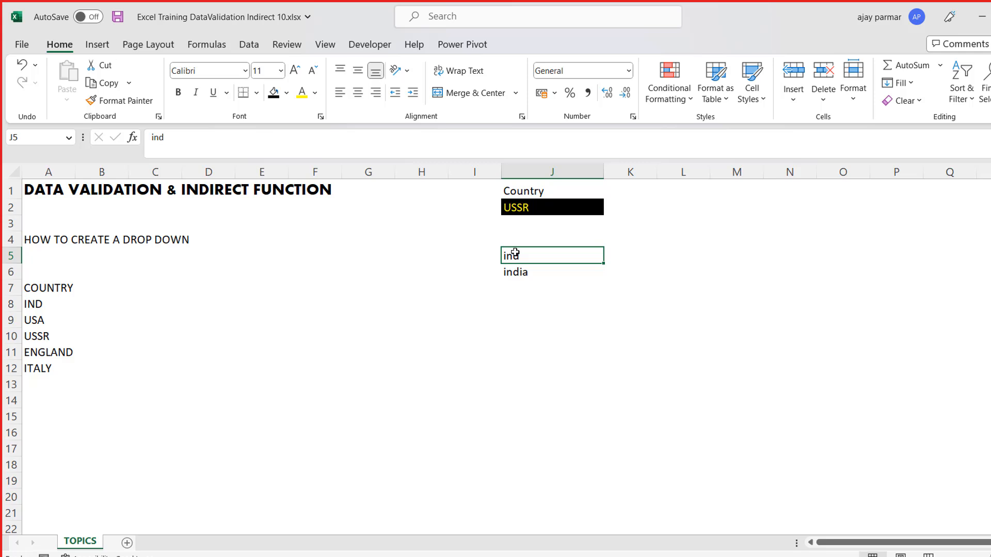
key(shift+Down)
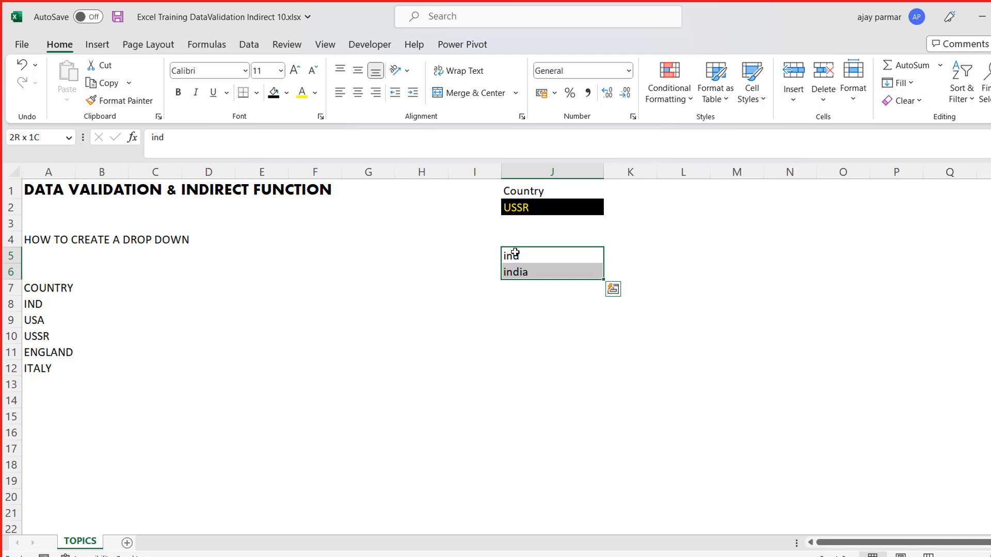
key(shift+Up)
key(shift+Down)
key(Delete)
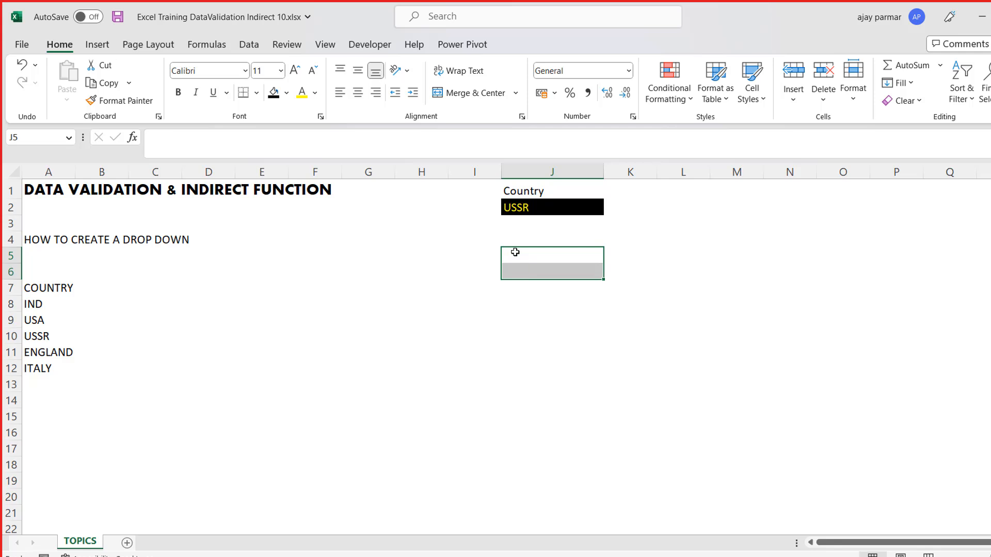
- Review the allowed countries in cell J2's drop-down, keeping the current selection
click(533, 200)
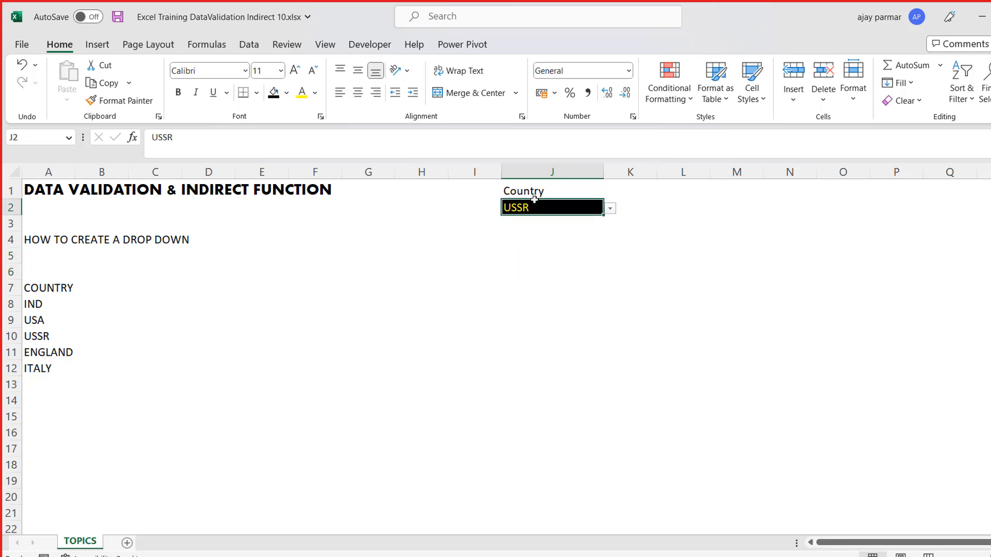
click(610, 208)
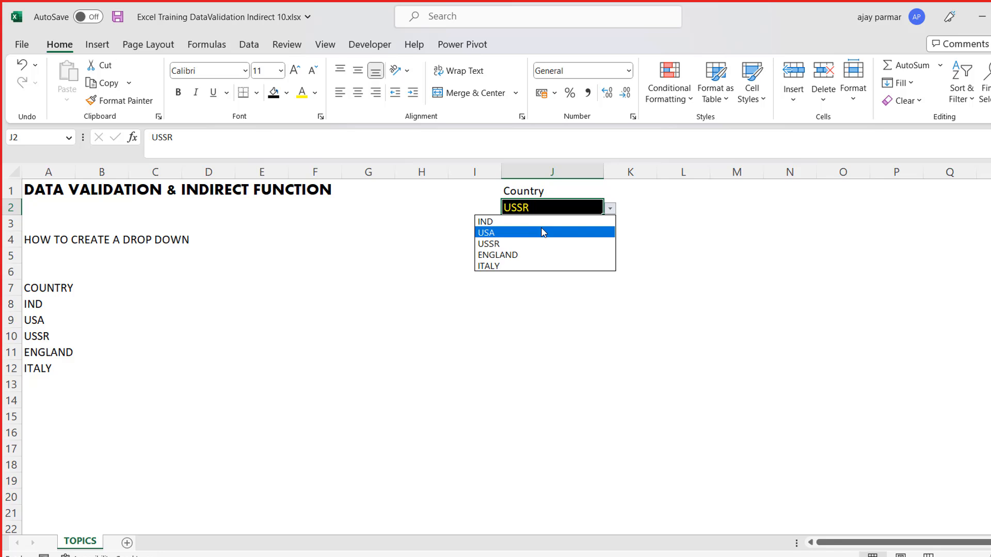
key(Escape)
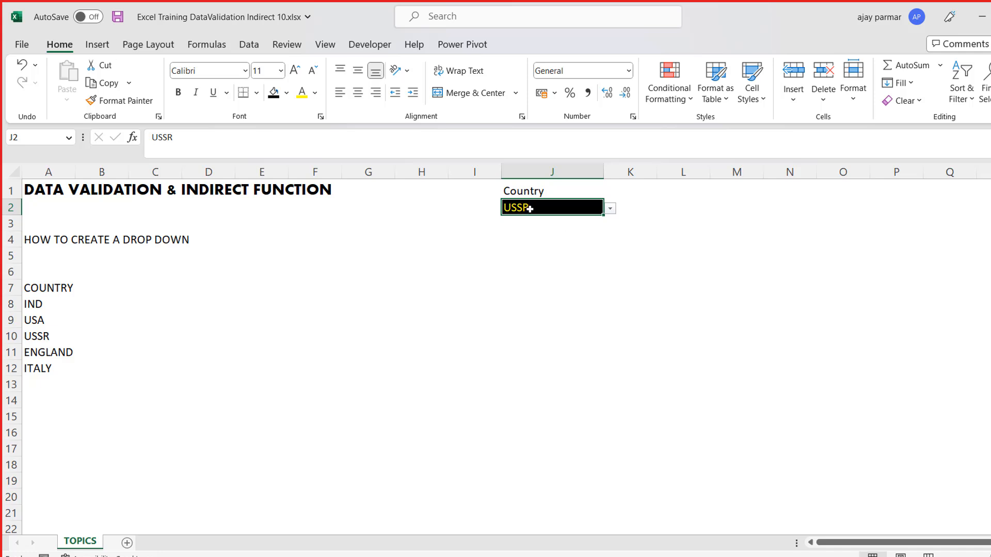
- Try to enter "russia" in cell J2 as an unlisted country, and cancel the entry
text(russia)
key(Return)
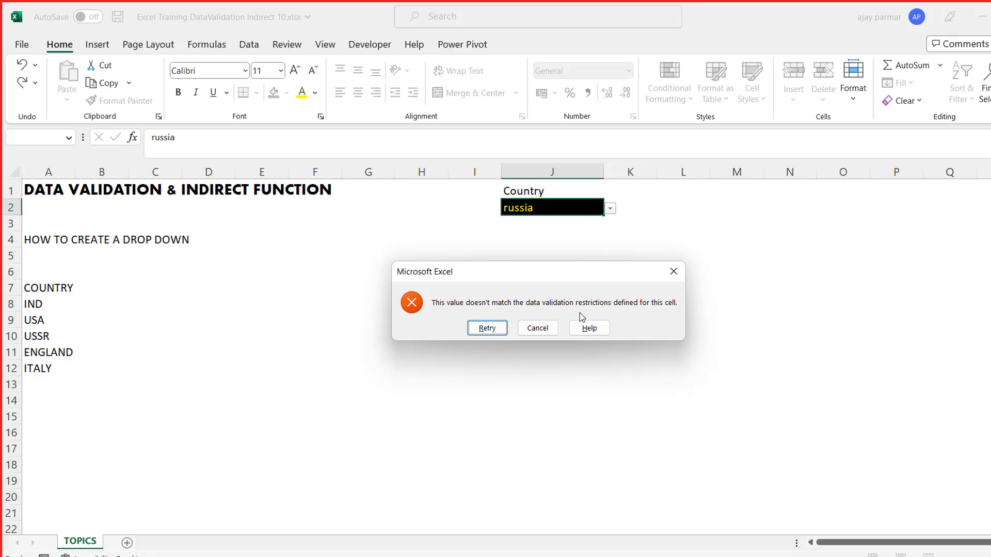
click(544, 332)
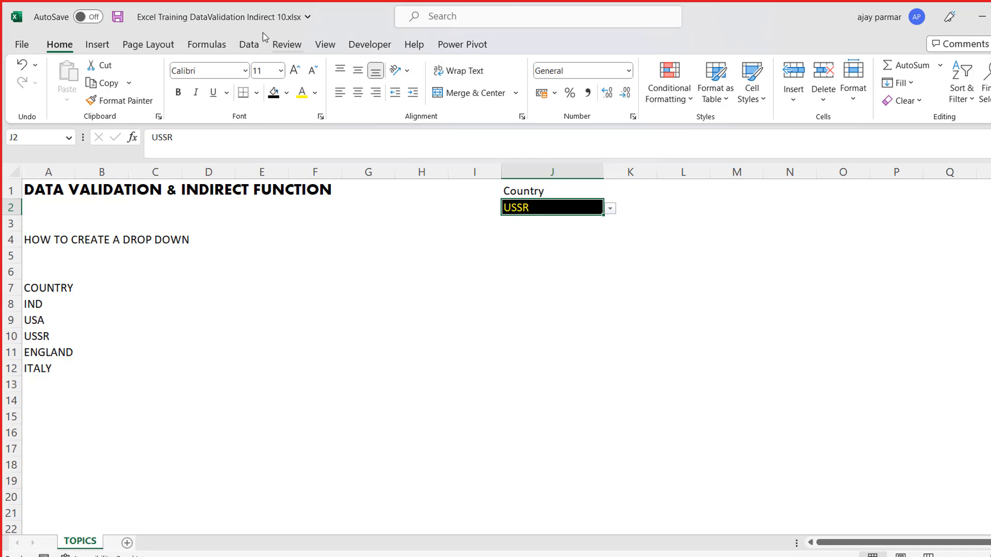
- Inspect the list source range in cell J2's Data Validation settings and close them without changes
click(249, 44)
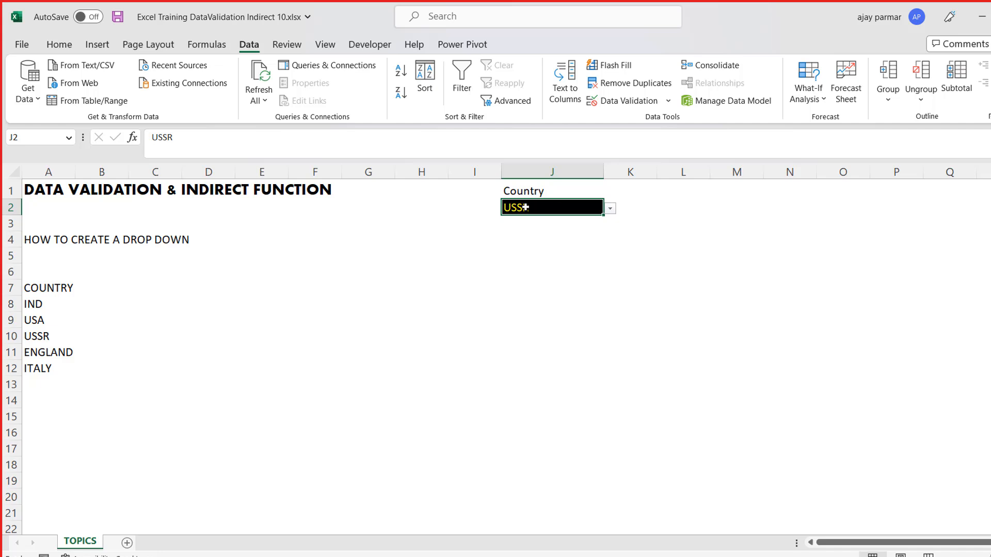
click(669, 102)
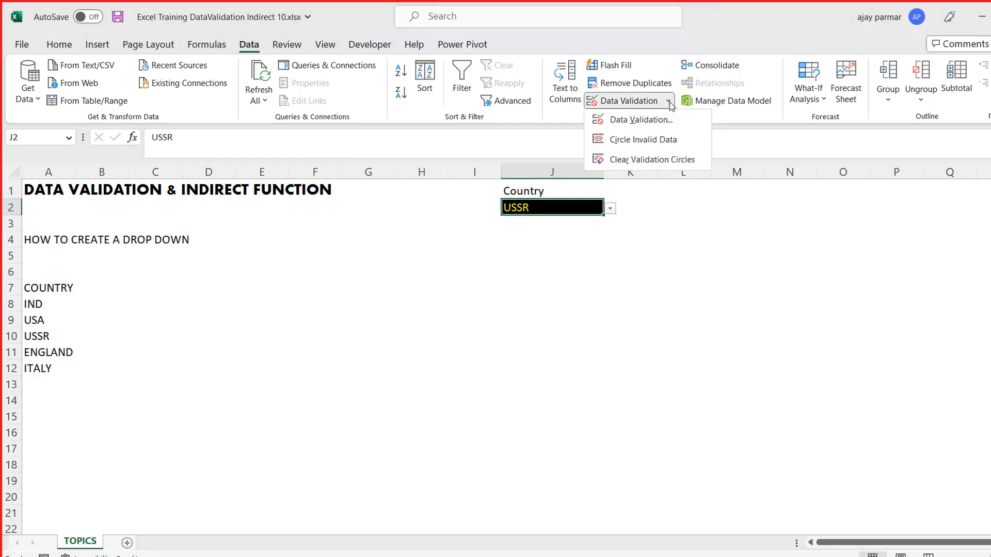
click(639, 123)
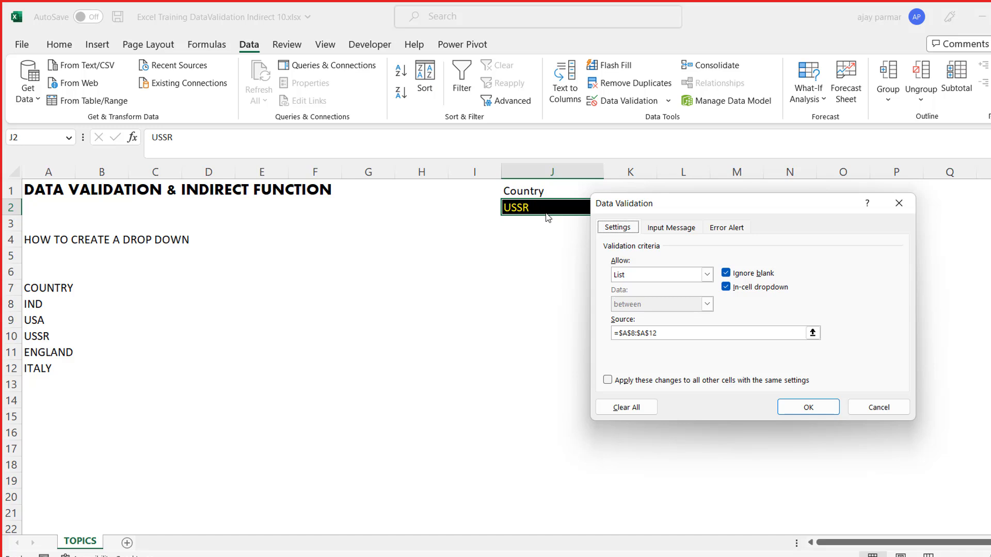
click(679, 334)
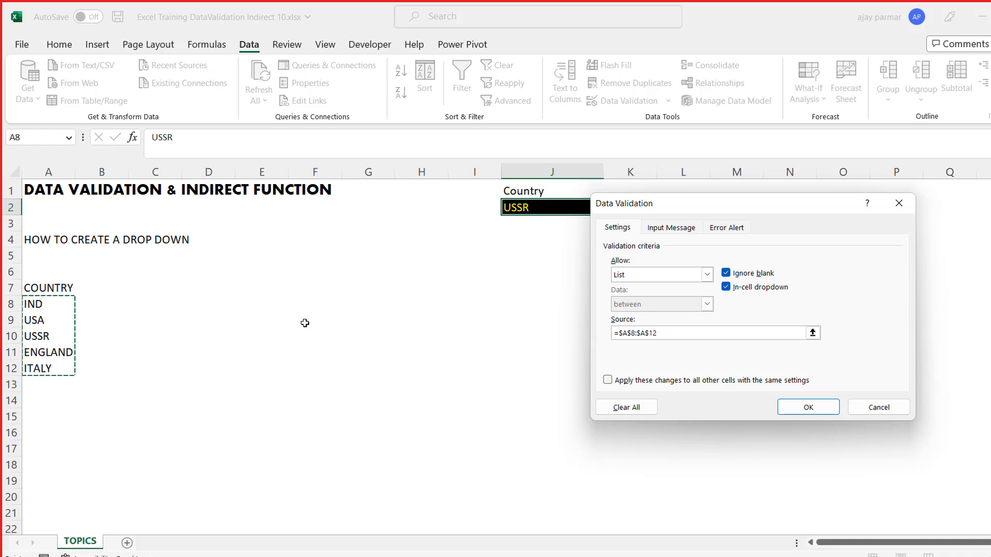
click(878, 407)
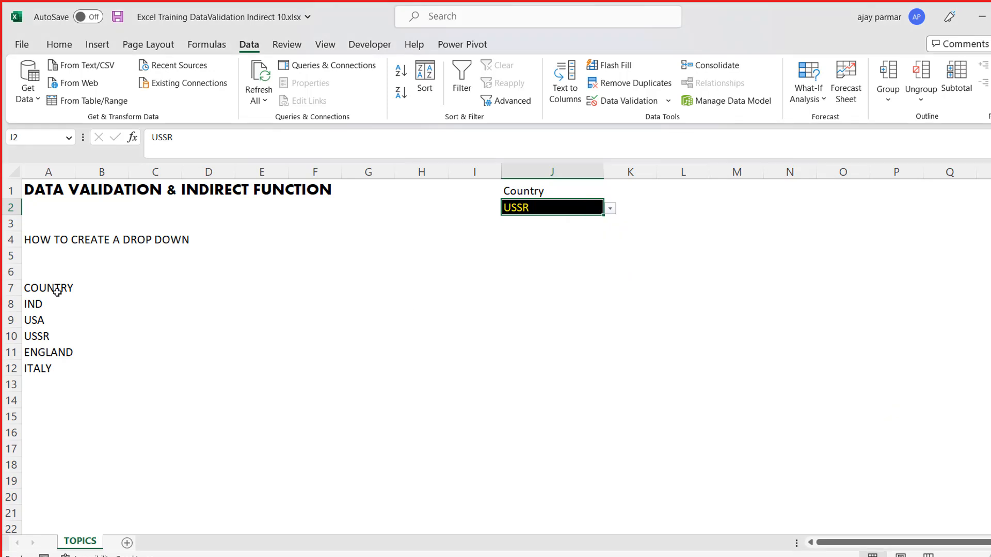
- Replace the USSR entry in cell A10 of the country list with "RUSSIA"
click(41, 283)
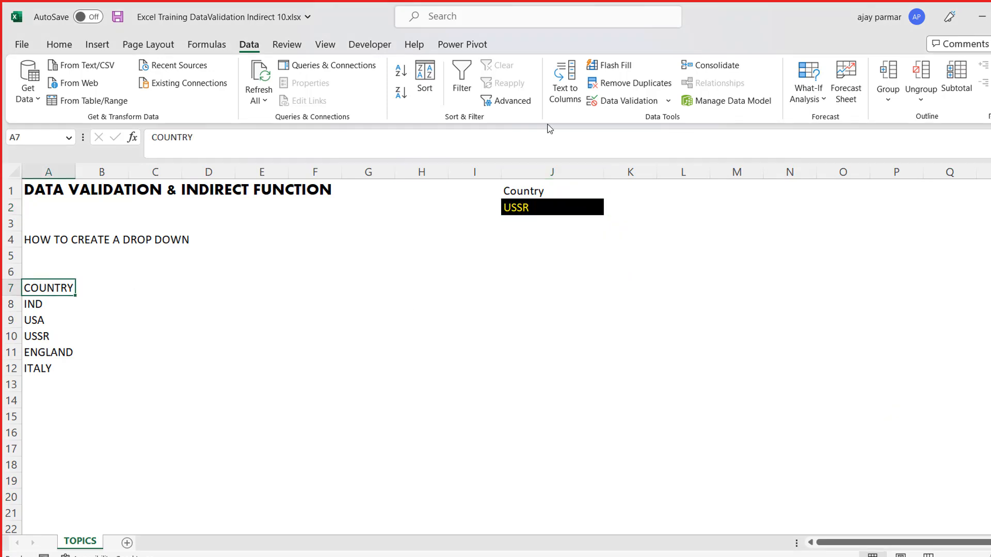
click(577, 208)
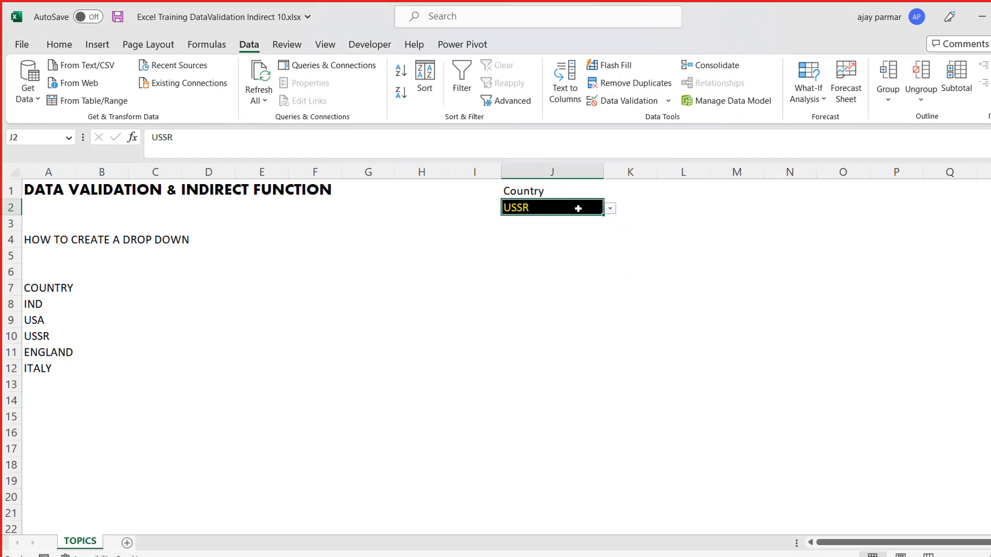
click(58, 321)
key(Down)
key(F2)
key(BackSpace)
key(BackSpace)
key(BackSpace)
key(BackSpace)
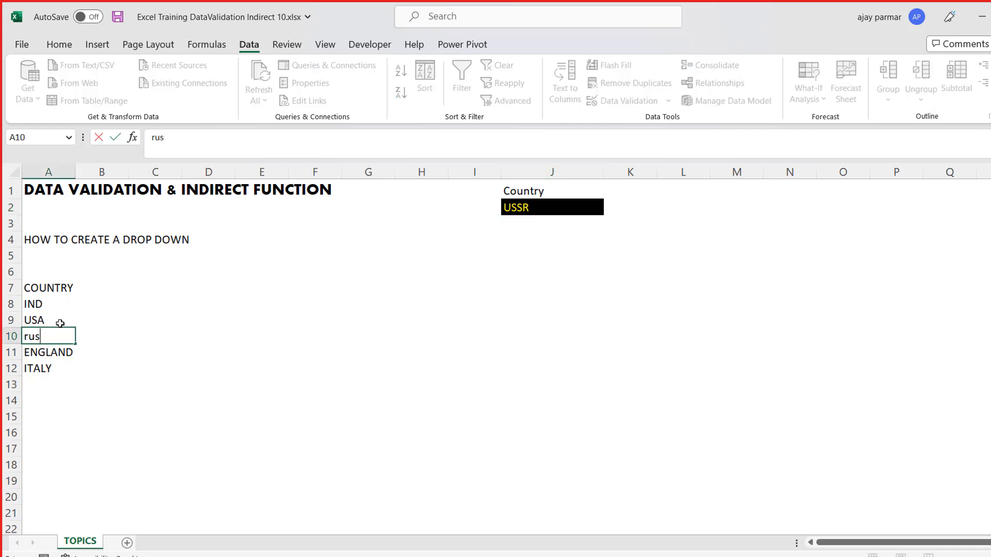
text(RUSSIA)
key(Return)
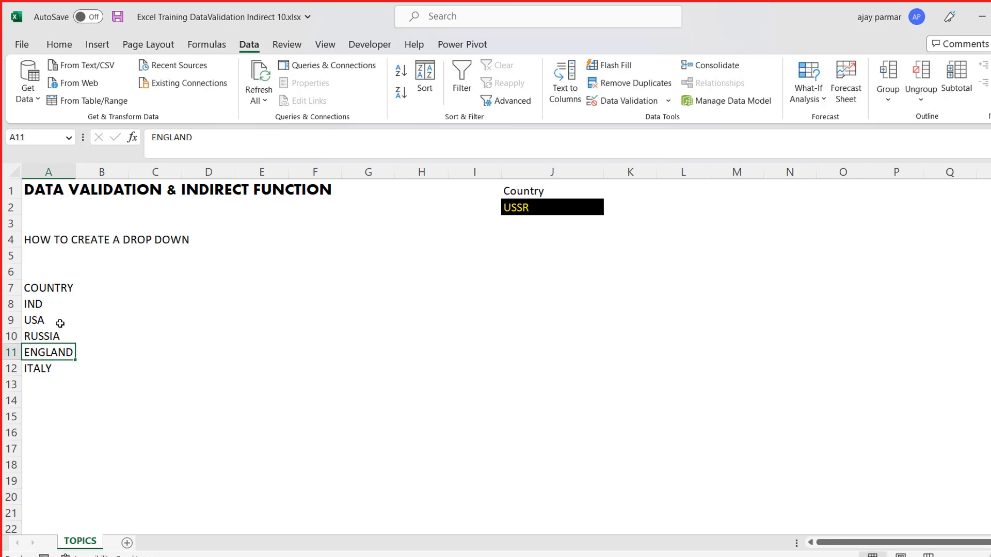
- Choose RUSSIA from the country drop-down list in cell J2
click(566, 208)
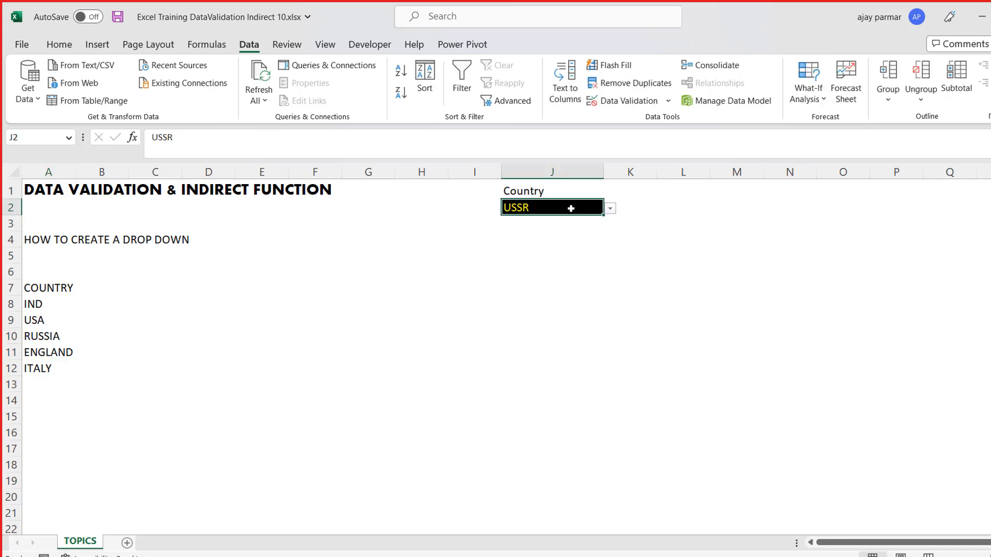
click(609, 209)
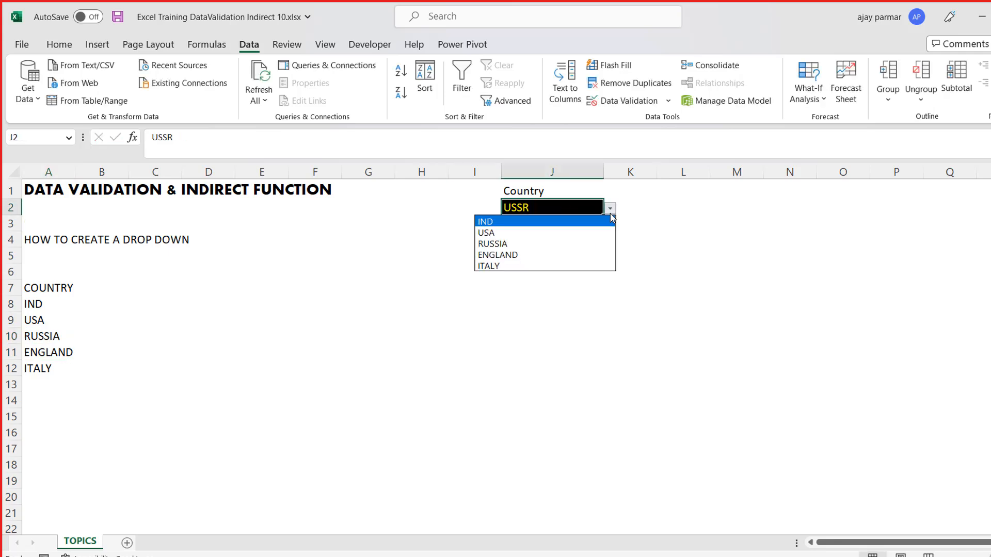
click(522, 245)
click(518, 244)
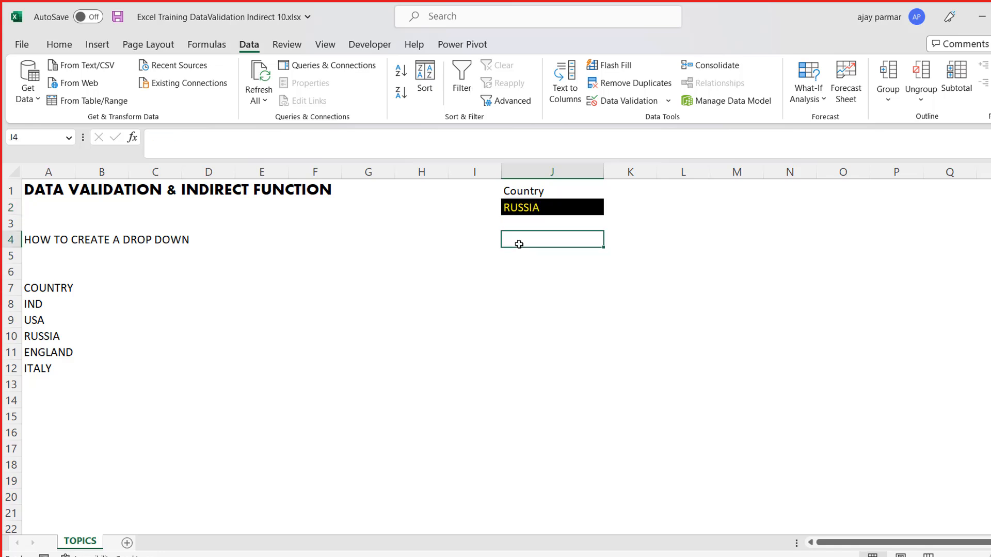
click(534, 211)
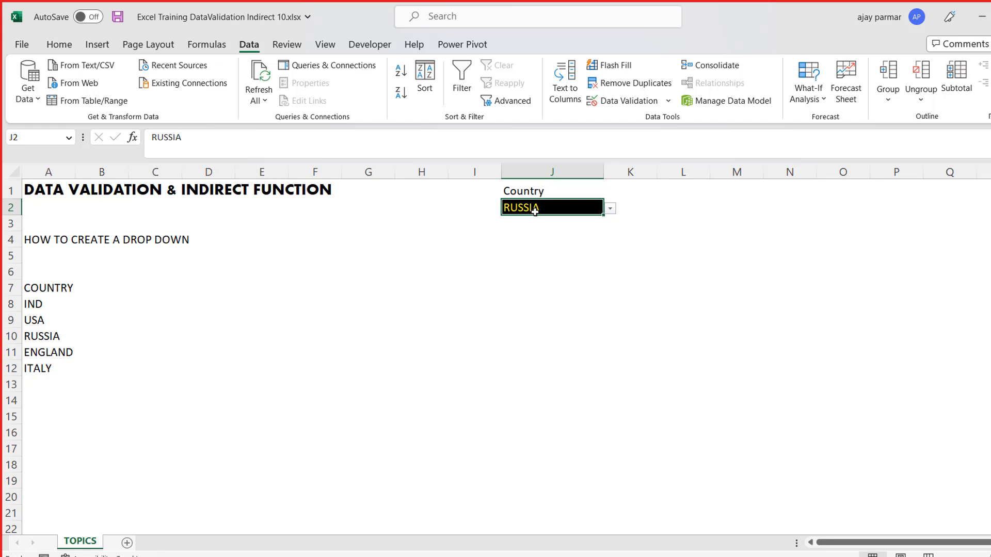
- Fill the Country header cell J1 with the blue theme colour
click(531, 192)
click(59, 45)
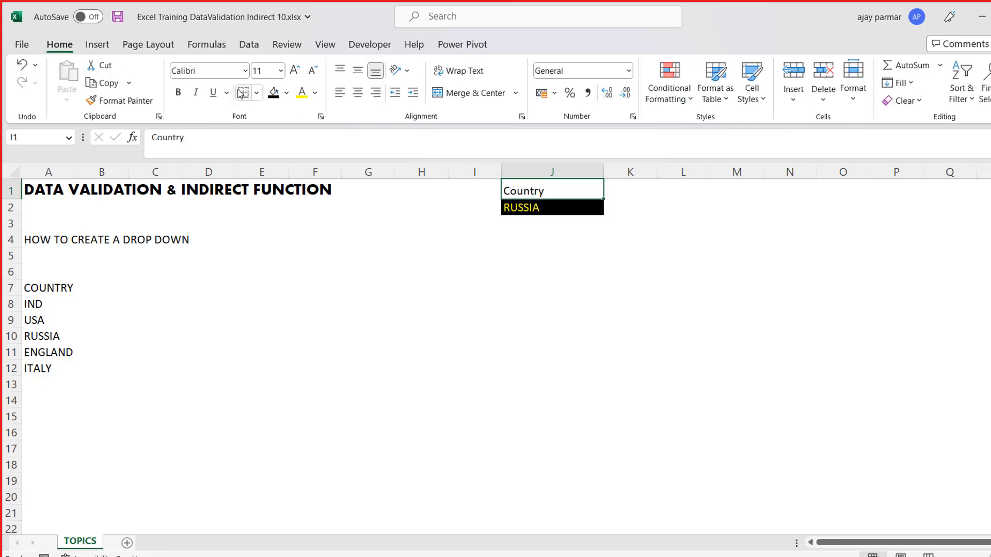
click(285, 93)
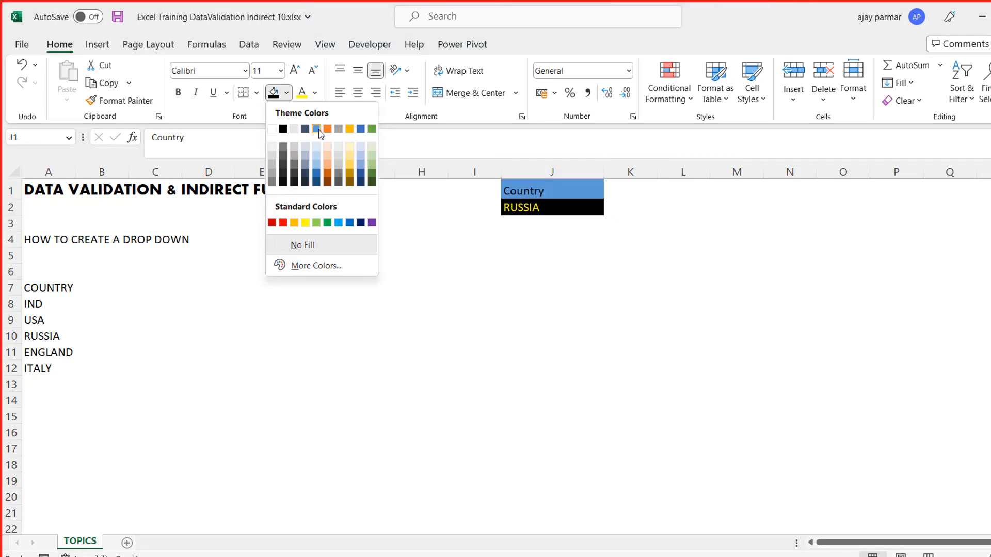
click(316, 129)
click(416, 239)
key(Up)
key(Up)
key(Right)
key(Right)
key(Right)
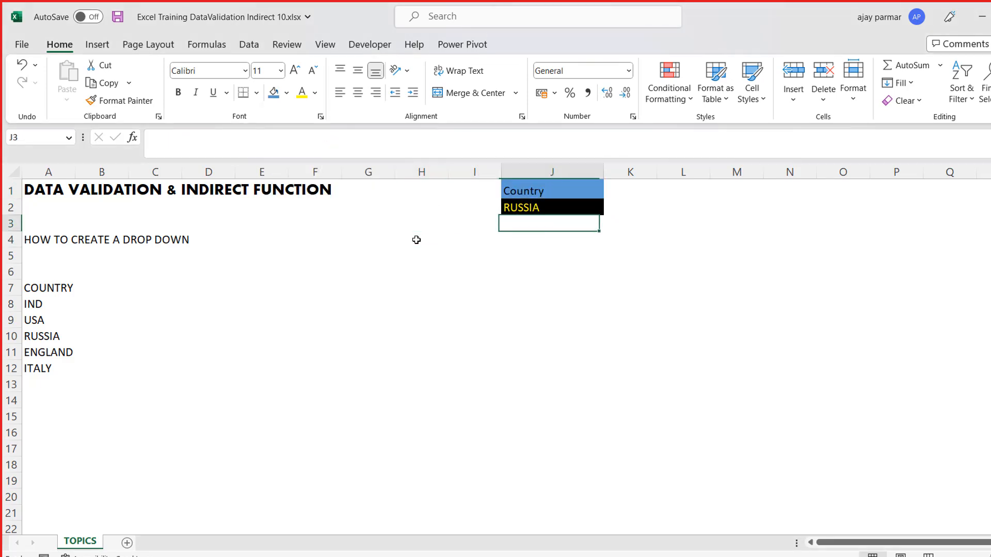
key(Left)
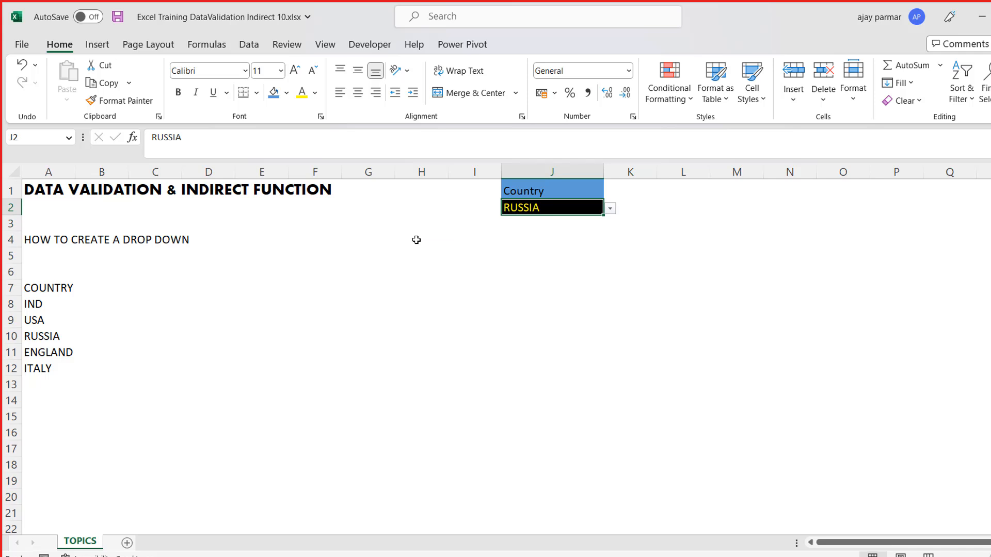
key(Right)
key(Left)
- Enter the shortcut note "ALT+D+L" in cell B5 below the drop-down heading
click(81, 252)
text(A)
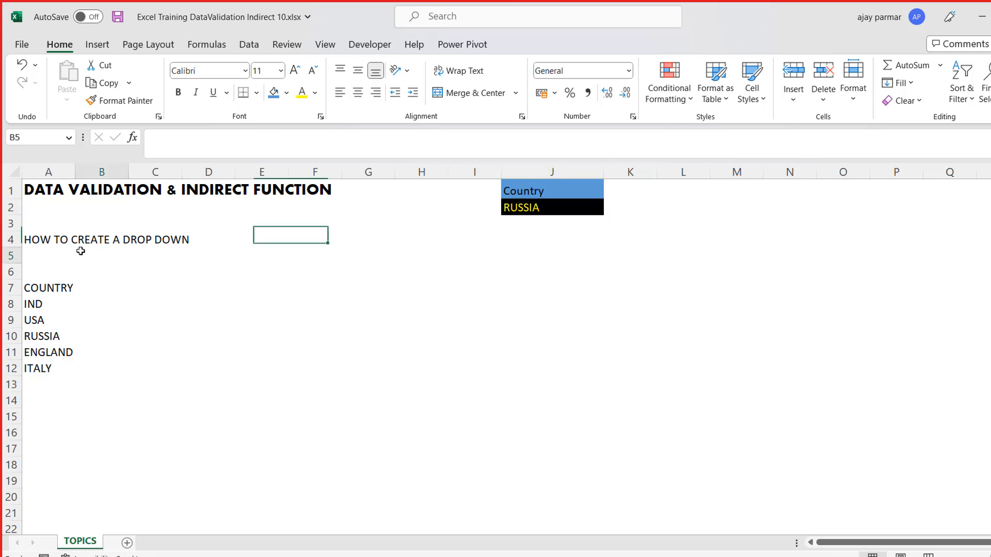
text(LT+D+)
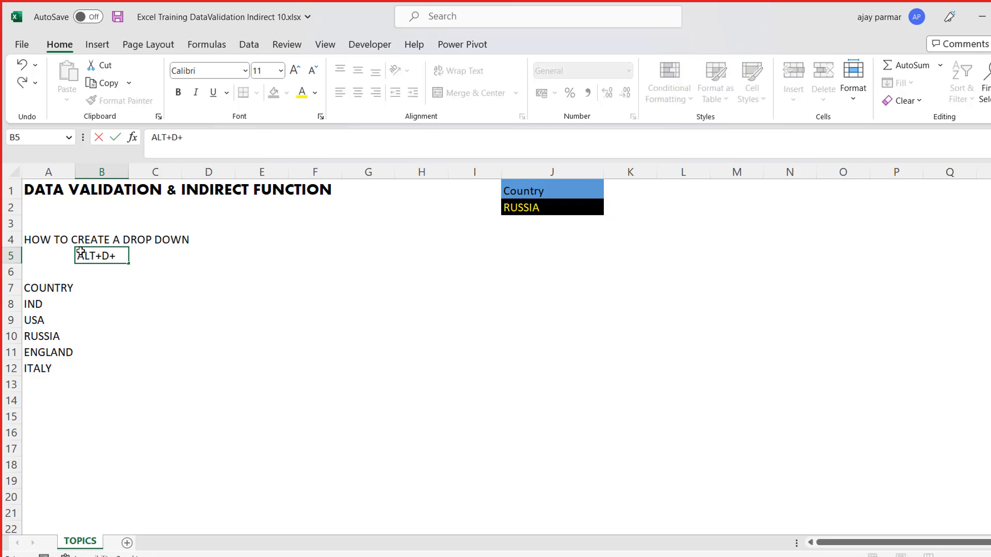
text(L)
key(Tab)
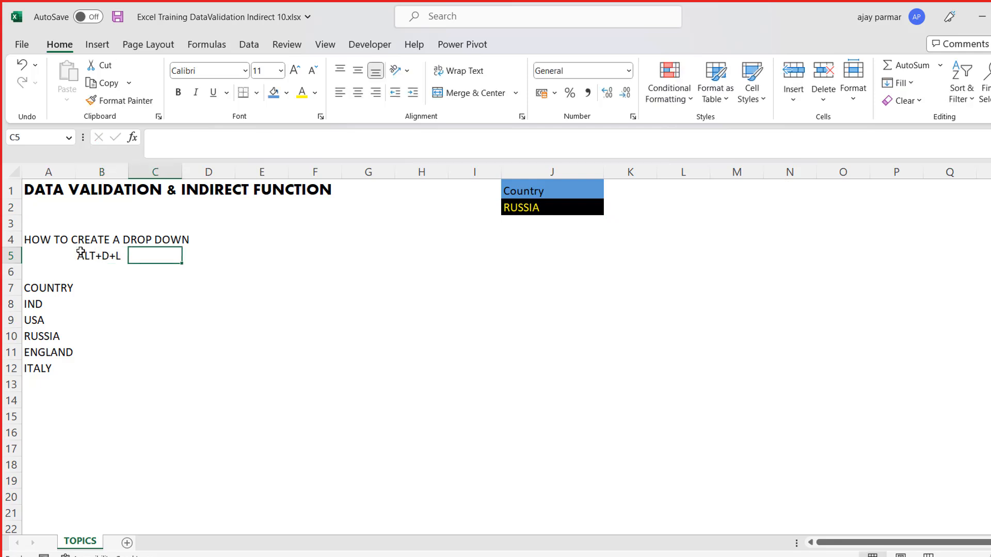
- Enter the description "to activate data validation" in cell C5 beside the shortcut note
text(th)
key(BackSpace)
key(BackSpace)
text(to)
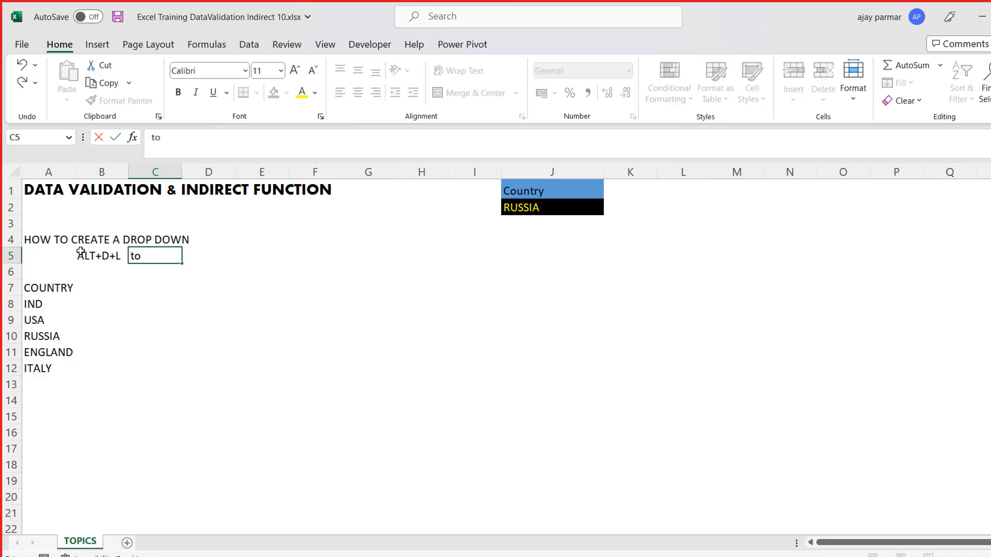
text( activate data validation)
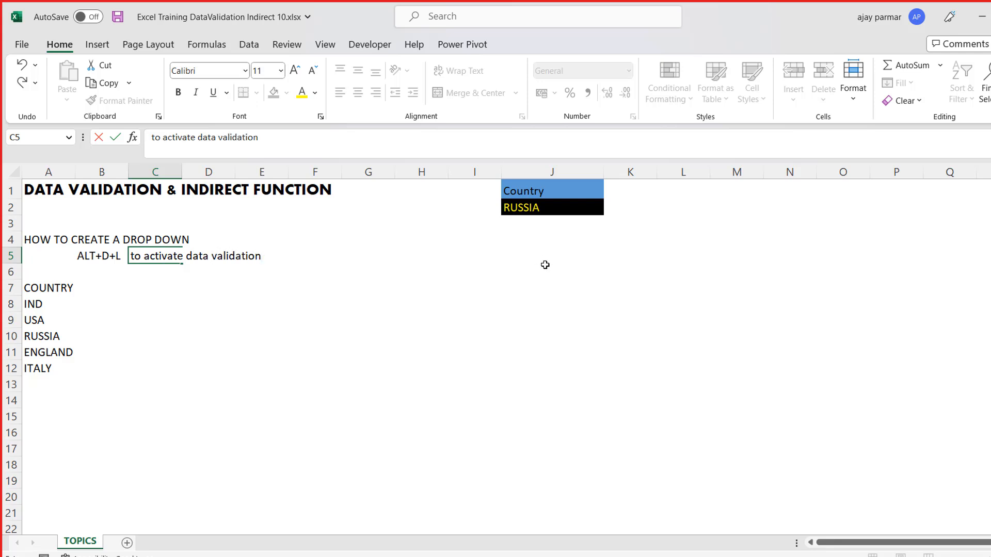
click(589, 269)
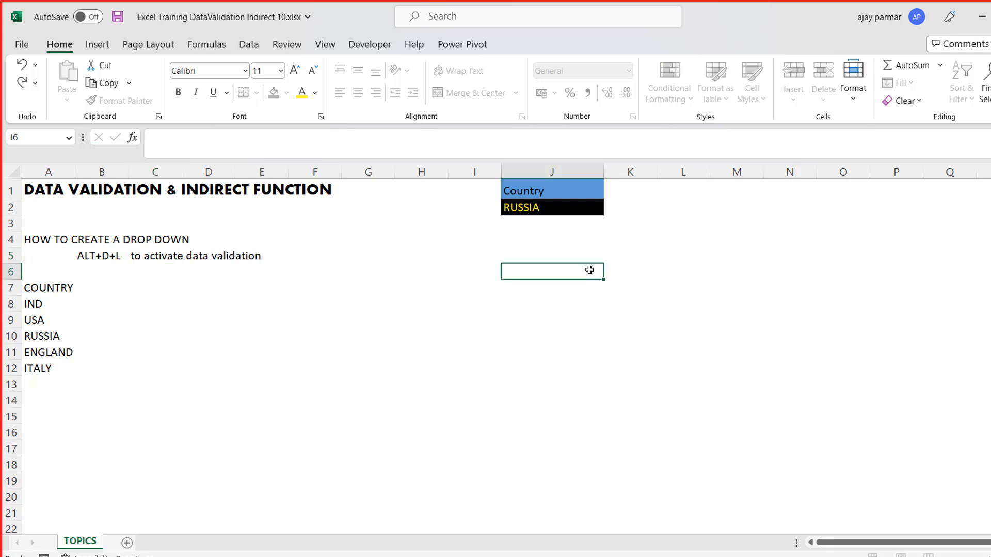
- View the Data Validation settings of cell J6 and of cell J2, closing both without changes
key(alt+d+l)
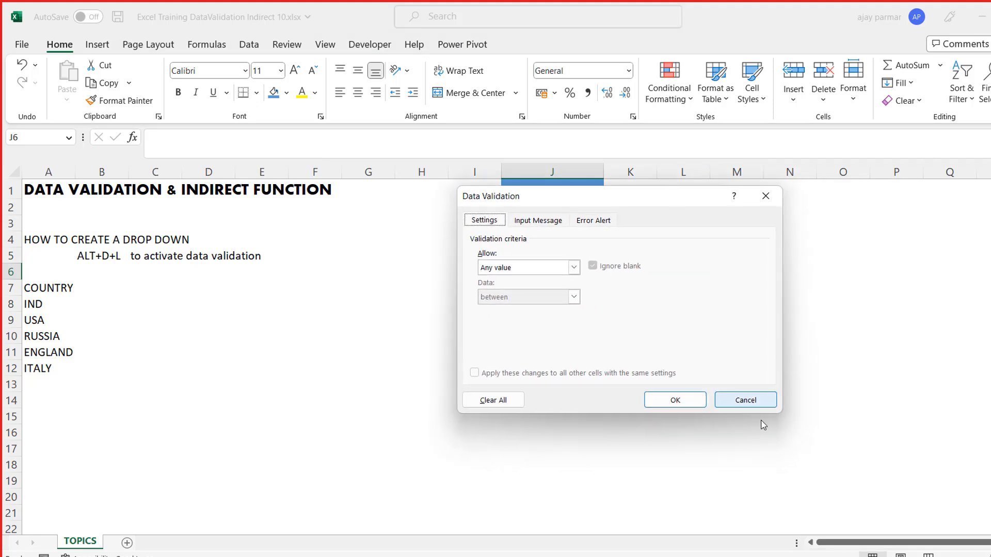
click(756, 400)
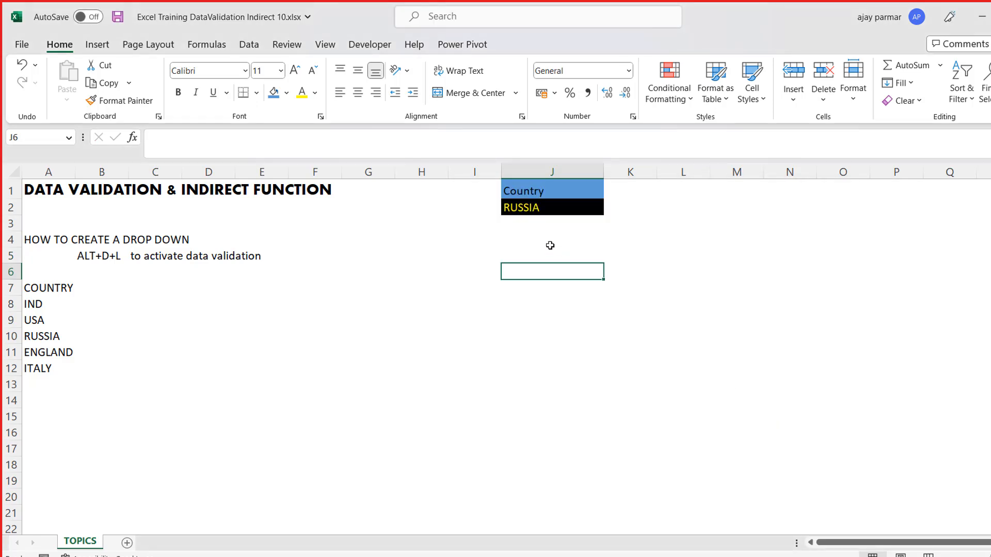
click(530, 210)
key(alt+d)
key(l)
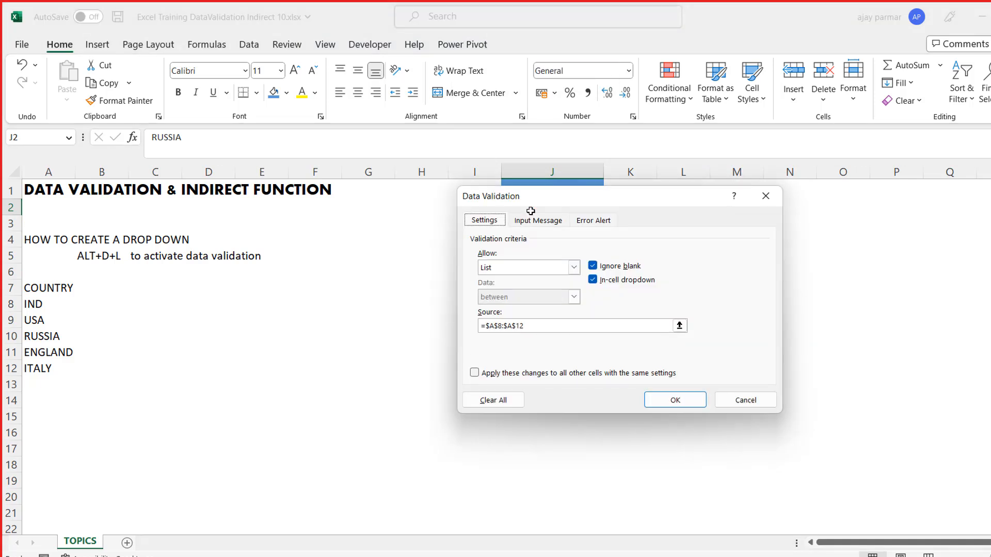
drag(601, 203, 831, 178)
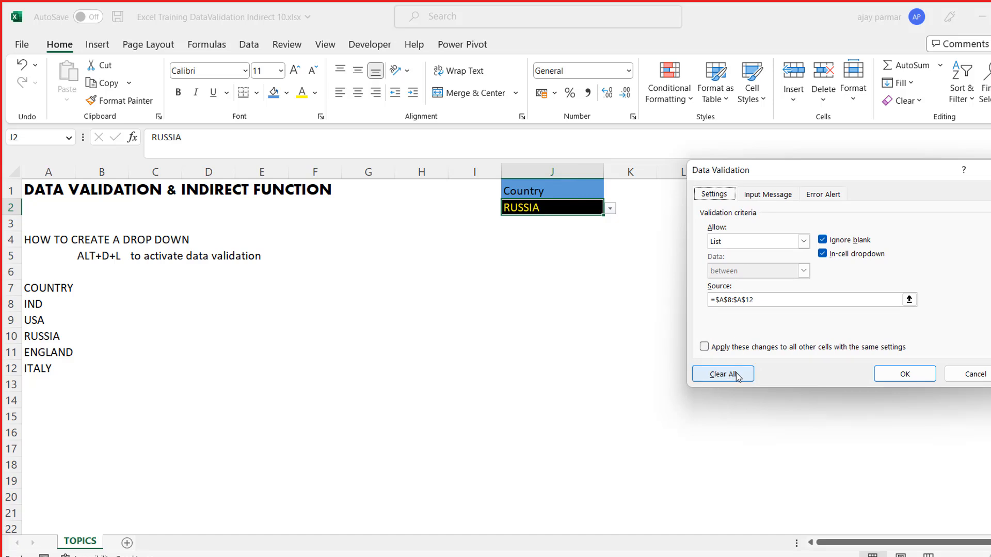
click(974, 374)
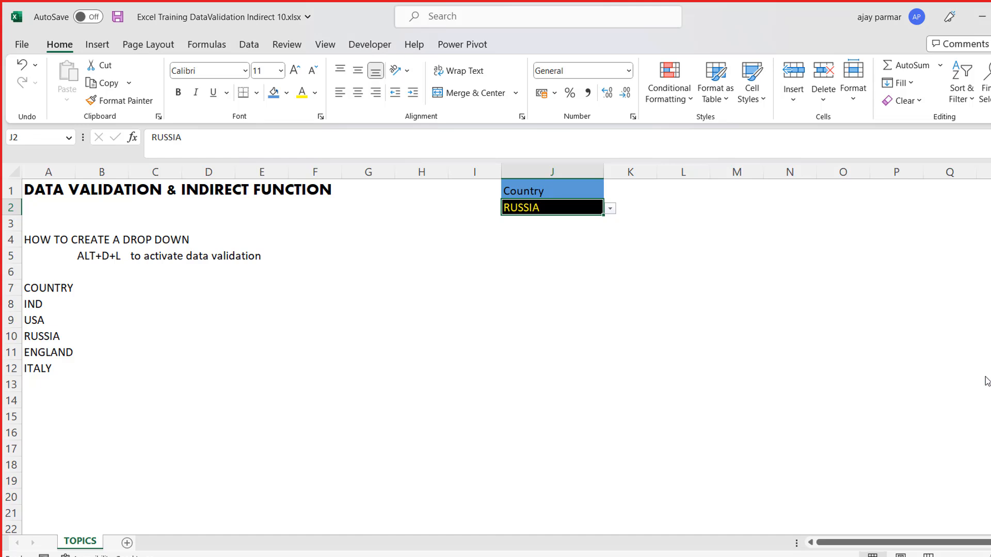
- Open the country drop-down list in cell J2 and close it without choosing a value
click(578, 293)
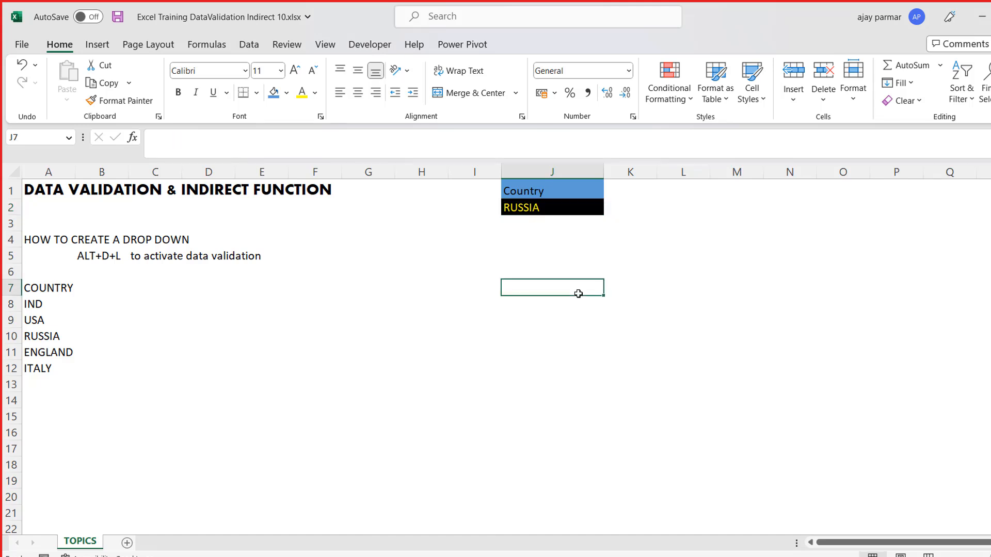
click(554, 208)
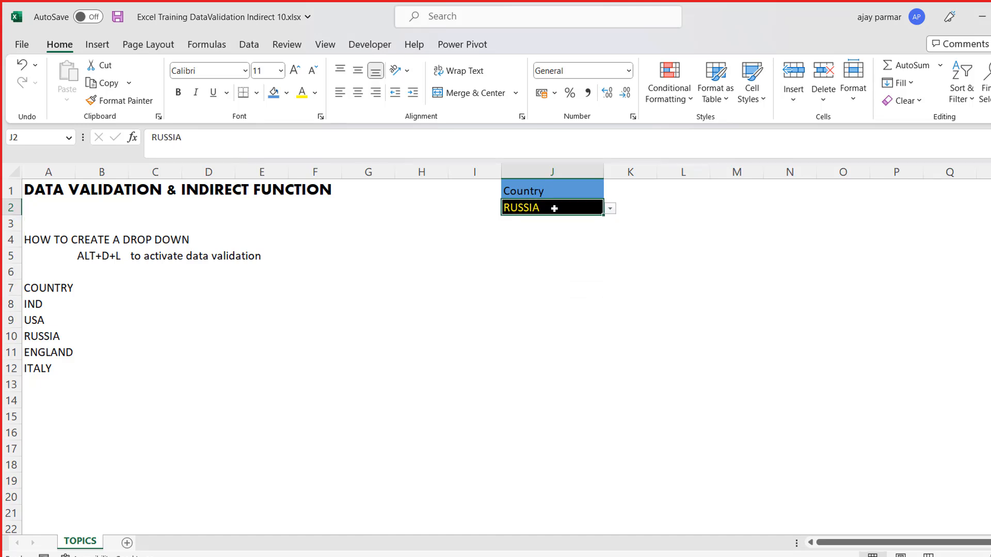
key(Down)
key(Up)
key(Down)
key(Up)
key(Down)
key(Up)
key(Down)
key(Up)
key(alt+Down)
key(Escape)
- Extend the list source of cell J2's data validation to =$A$8:$A$15 and display its drop-down list
click(253, 47)
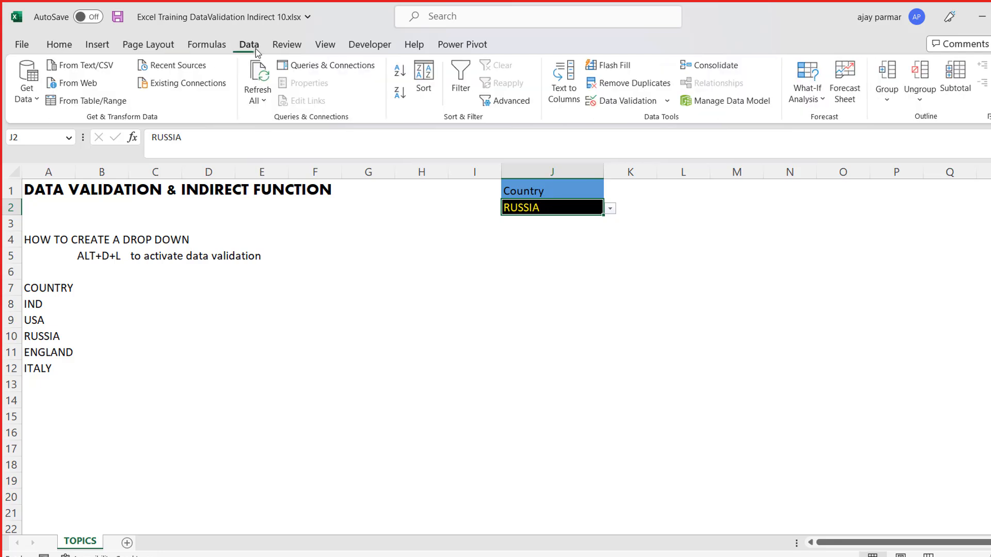
click(629, 101)
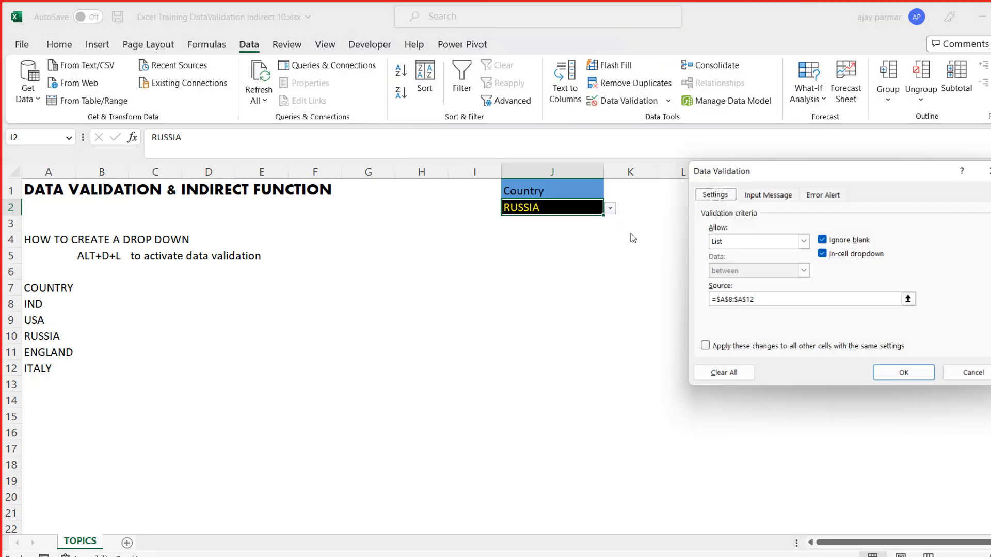
click(783, 302)
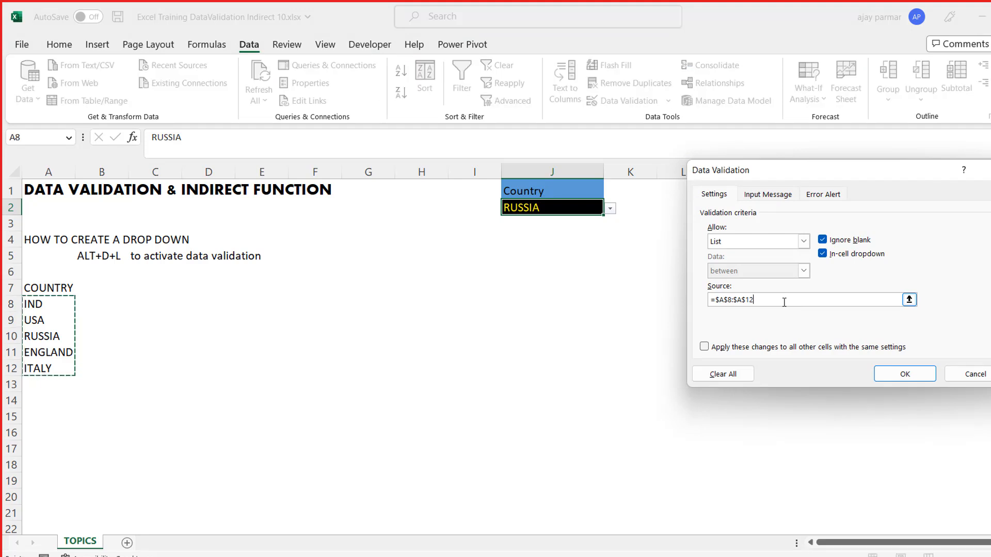
key(BackSpace)
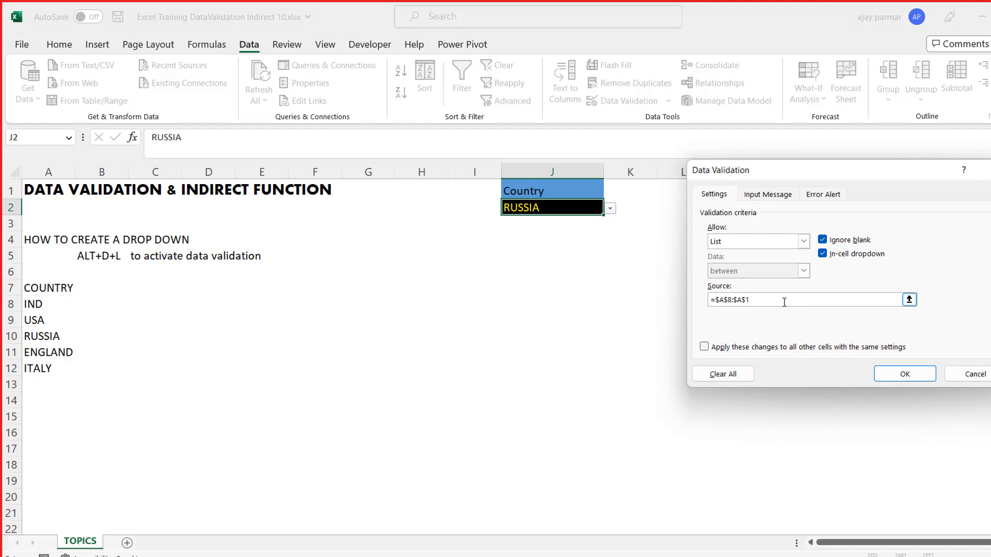
text(5)
click(882, 374)
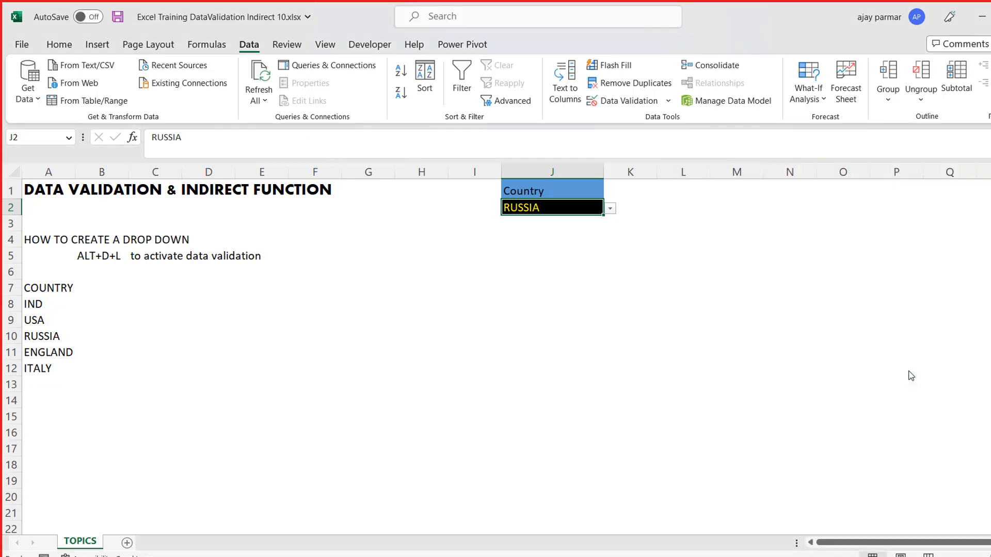
click(610, 209)
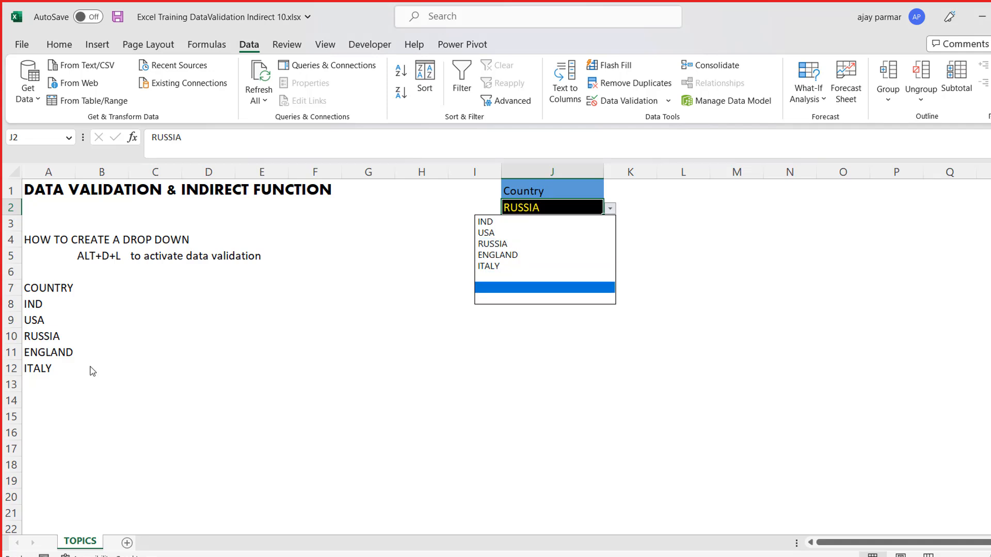
- Add "FRANCE" to the country list in cell A13
click(44, 385)
text(f)
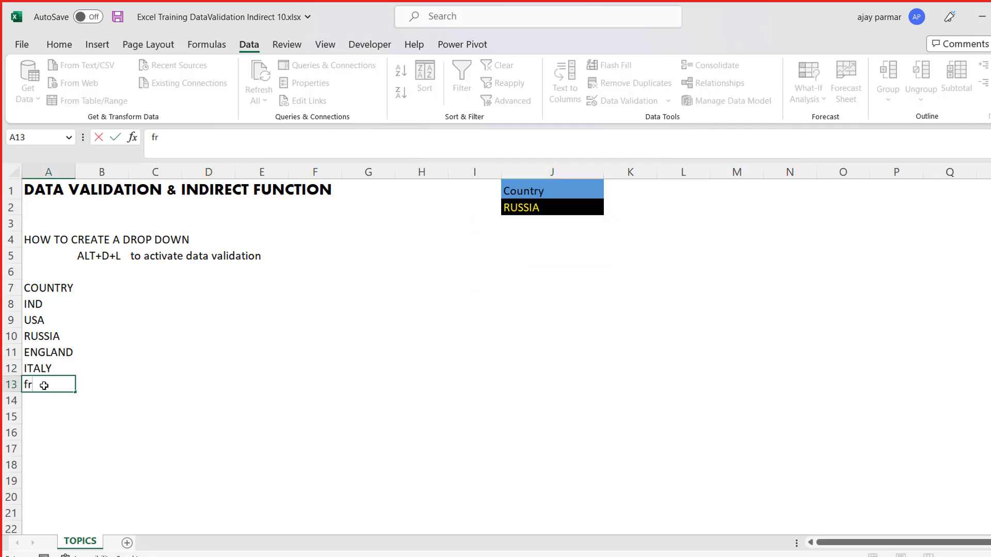
text(RANCE)
key(Return)
- Check cell J2's drop-down list for the added country, keeping the current selection
click(580, 204)
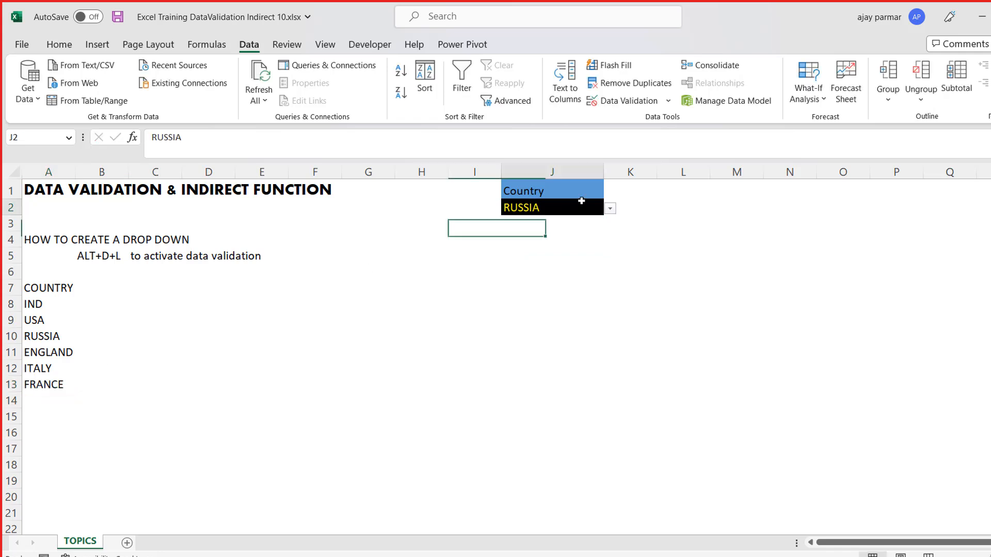
click(610, 209)
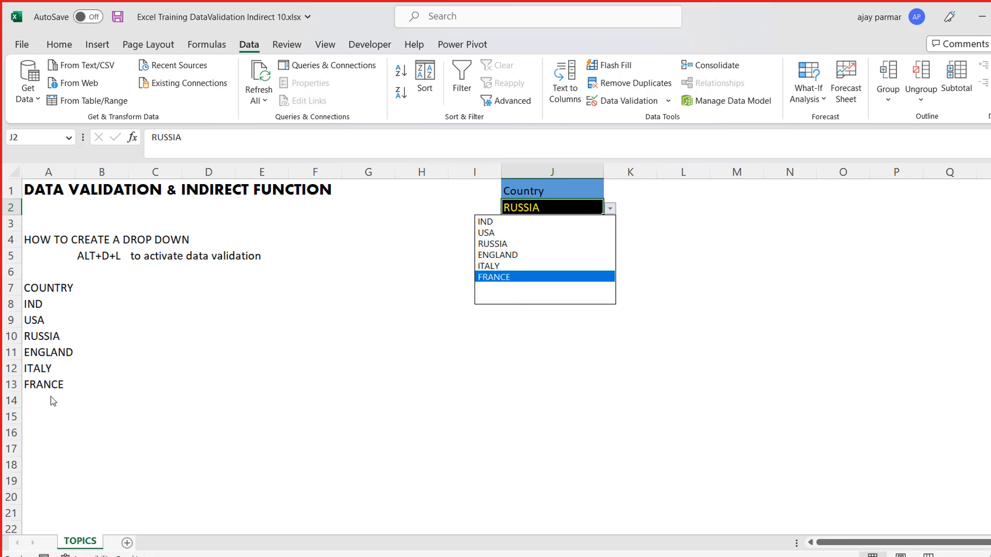
key(Escape)
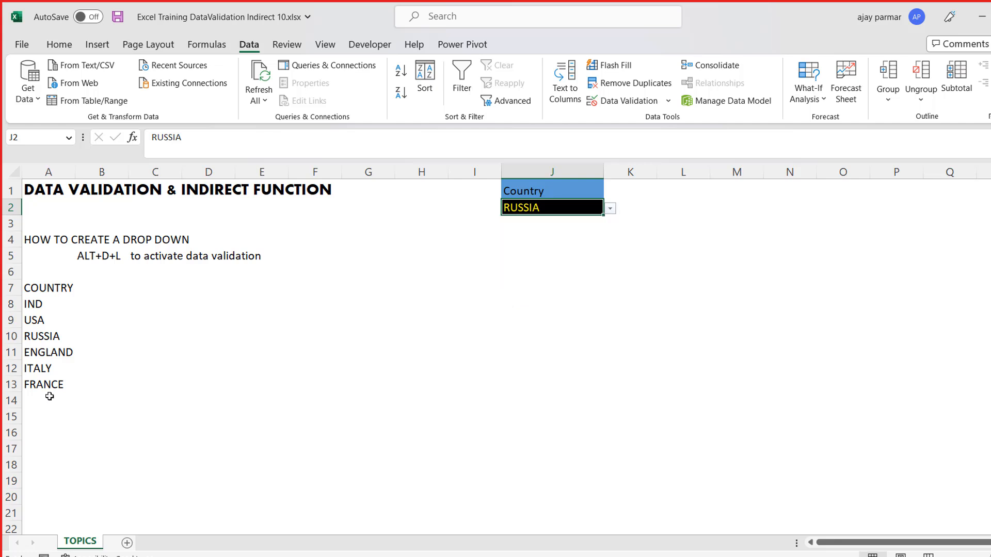
- Try extending cell J2's data validation source to =$A$8:$A$1500, and restore it to =$A$8:$A$15
click(46, 305)
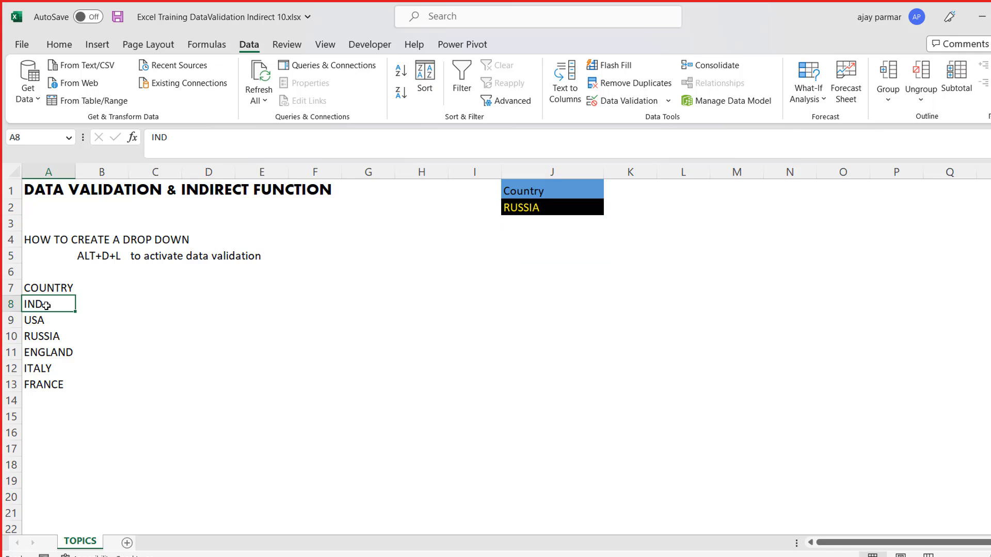
click(523, 209)
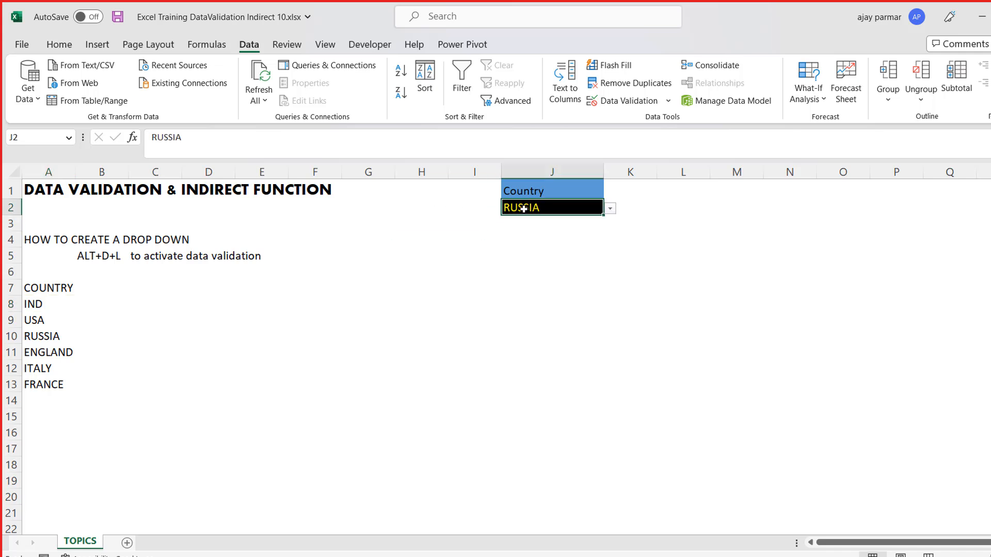
key(alt+d+l)
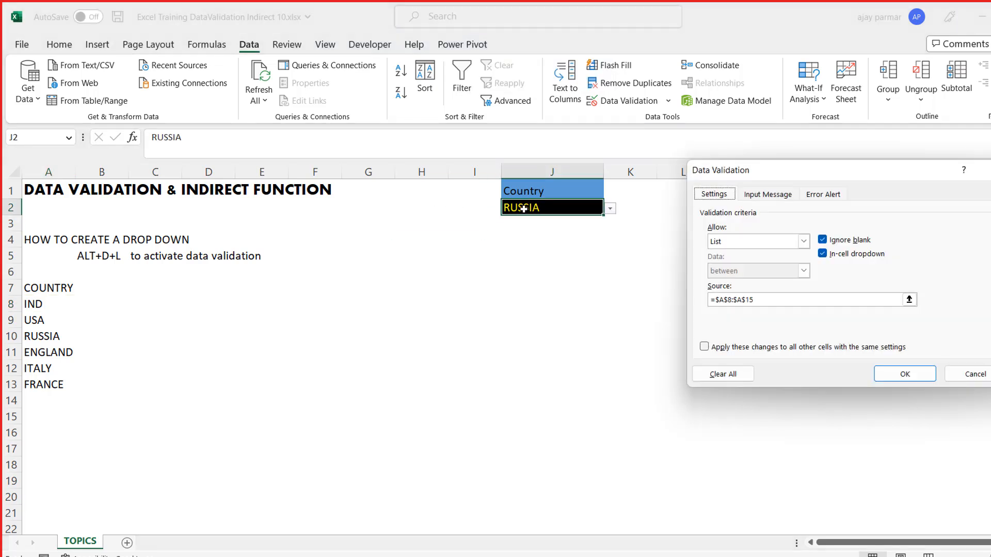
click(774, 302)
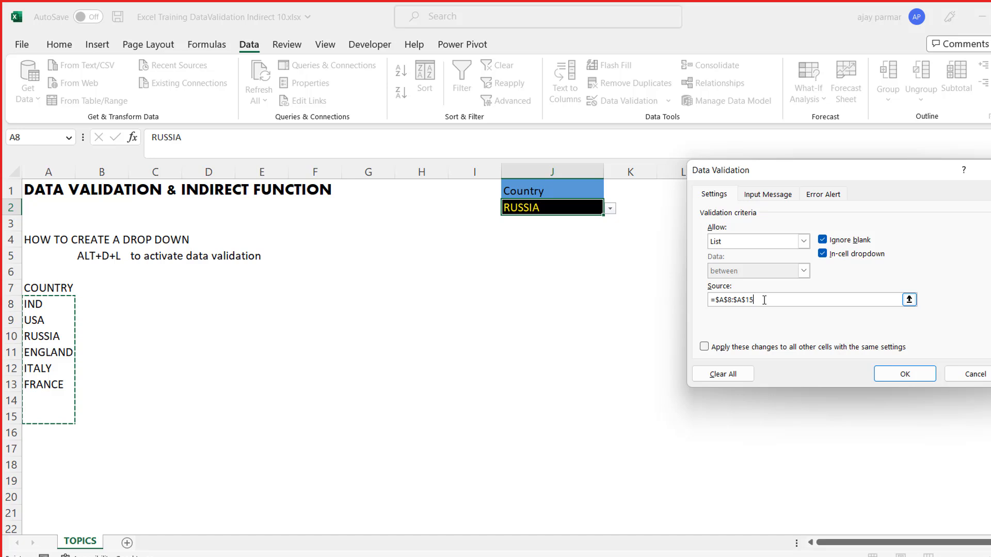
text(00)
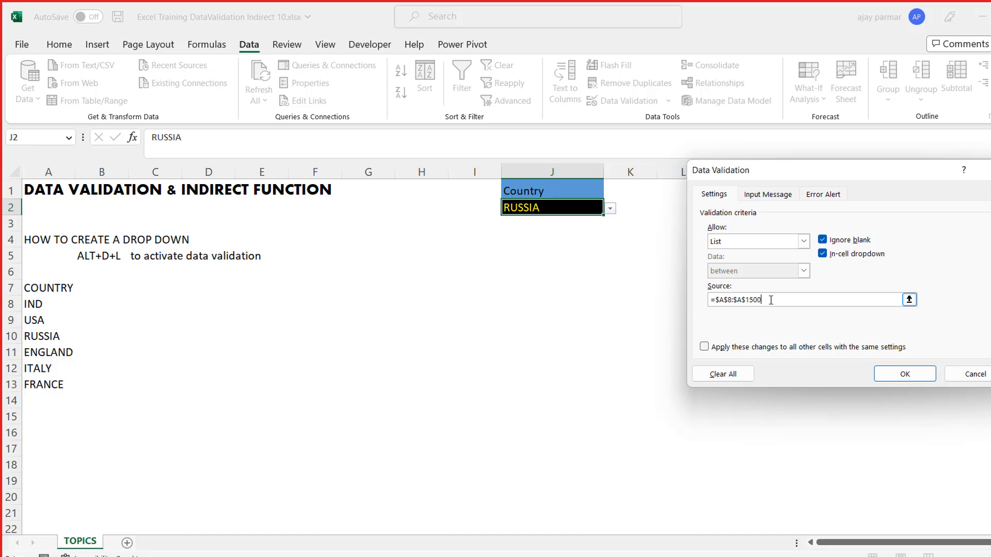
key(BackSpace)
key(BackSpace)
click(905, 374)
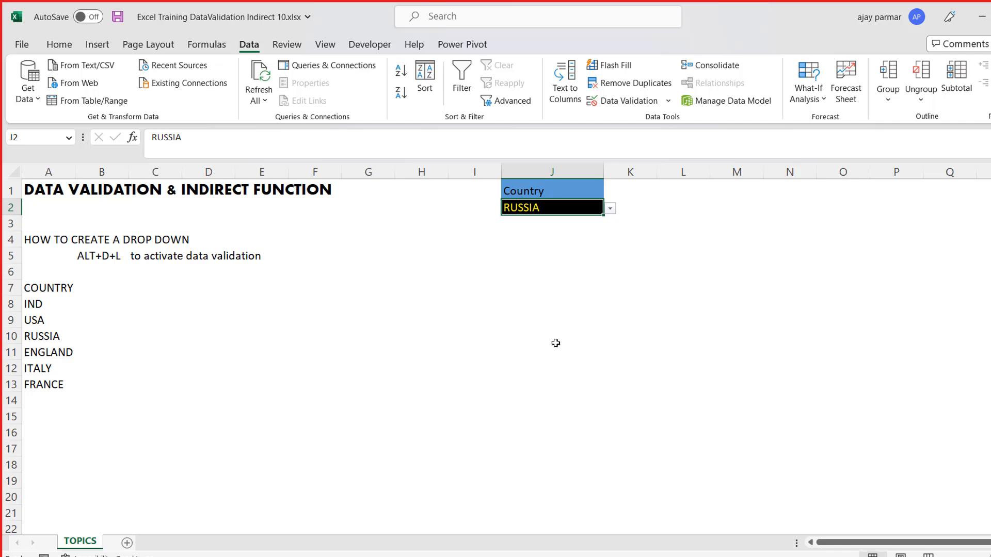
click(717, 336)
click(744, 269)
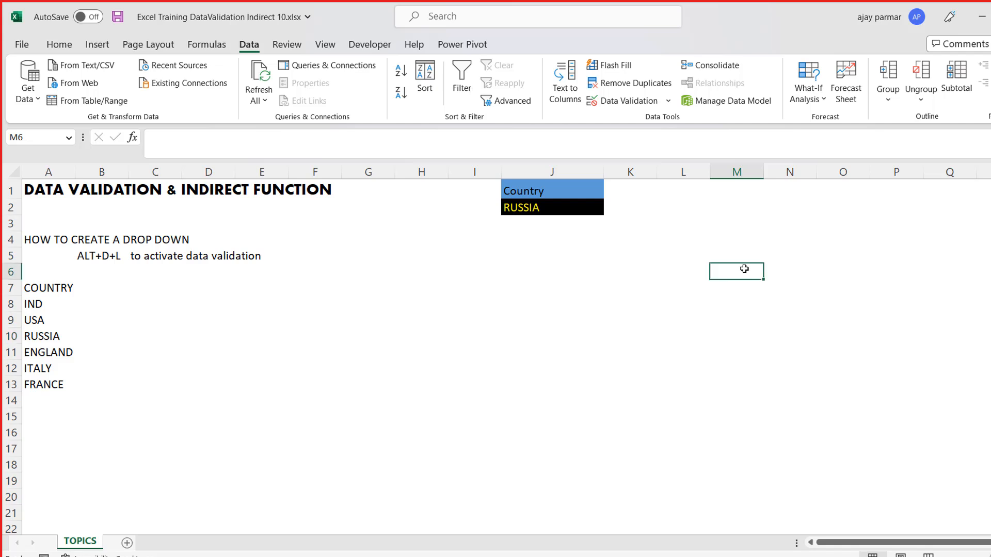
- Enter the note "how to create a list / drop down" in cell B16
click(105, 432)
text(HOW T)
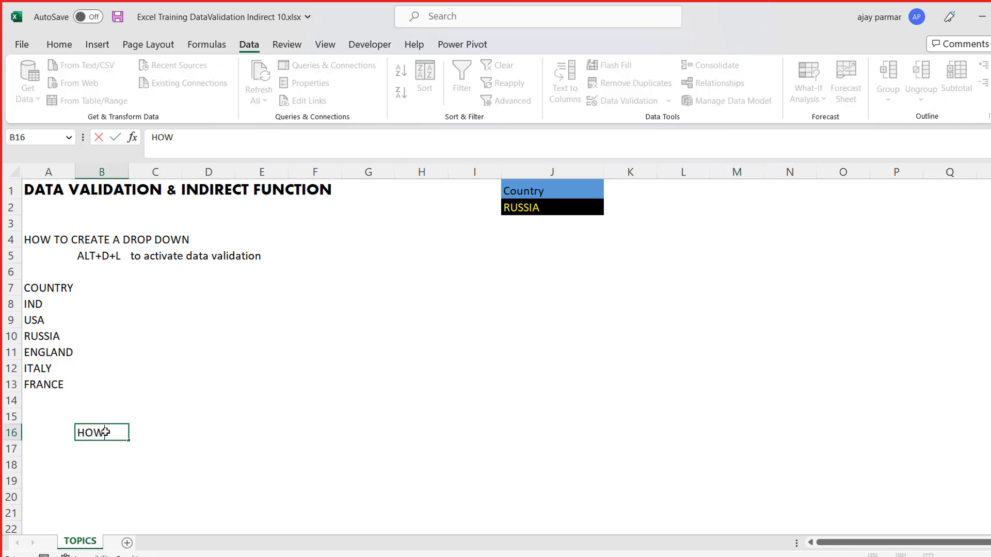
key(BackSpace)
key(BackSpace)
key(BackSpace)
key(BackSpace)
key(BackSpace)
text(how to create ad)
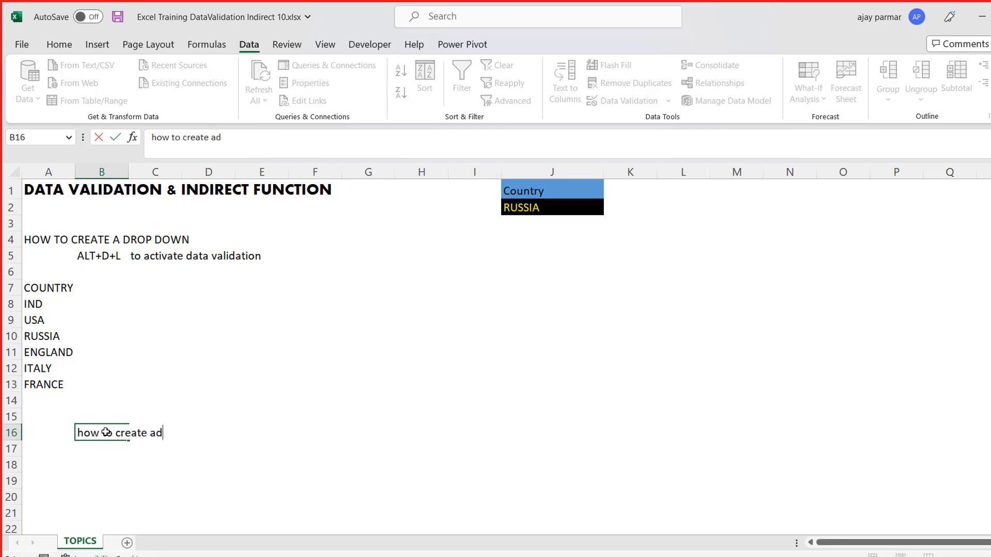
key(BackSpace)
text(dro)
key(BackSpace)
key(BackSpace)
key(BackSpace)
text(list / drop down)
key(Return)
- Enter the note "how to clear / remove" in cell B17
text(how )
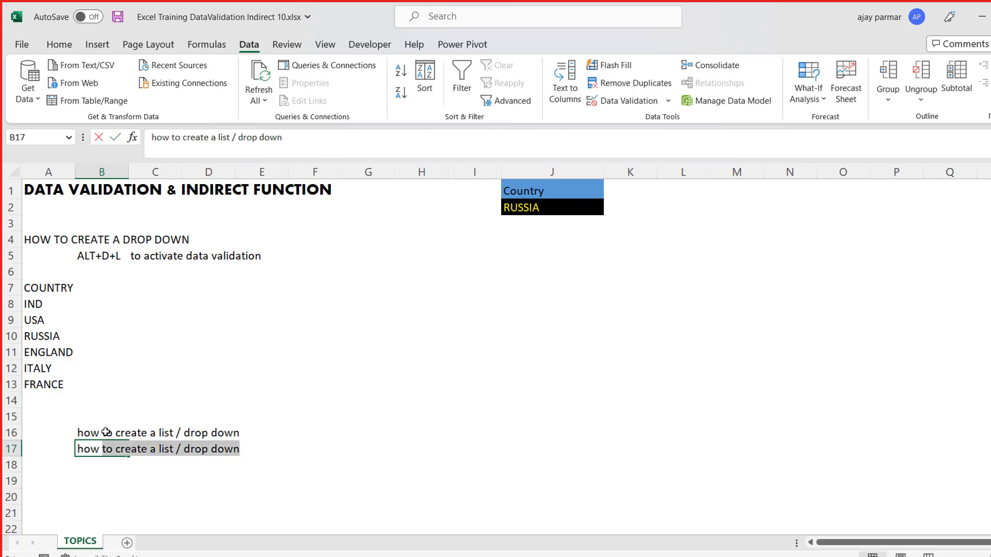
text(to clear)
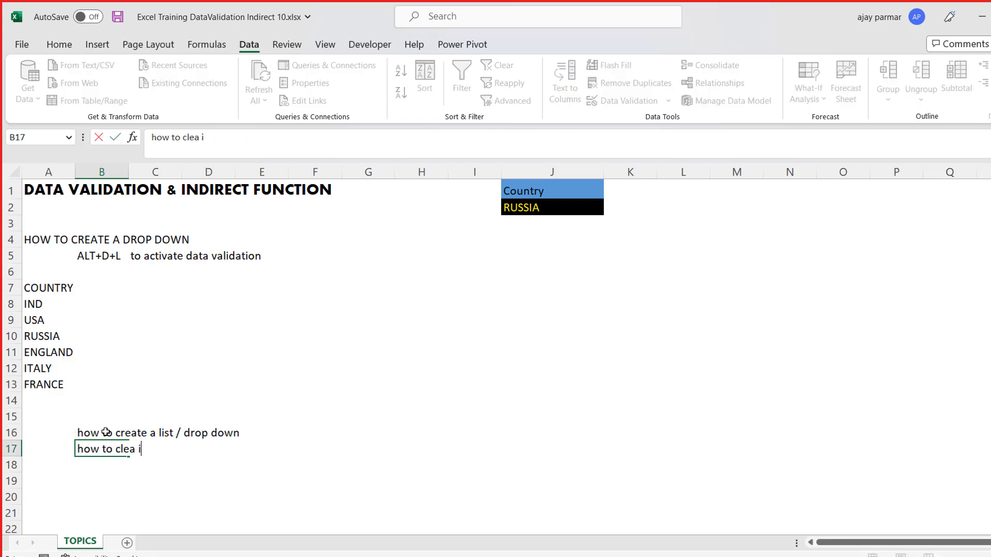
text( / remove)
key(Return)
- Enter the note "how to find out the list range" in cell B18
text(how to ch)
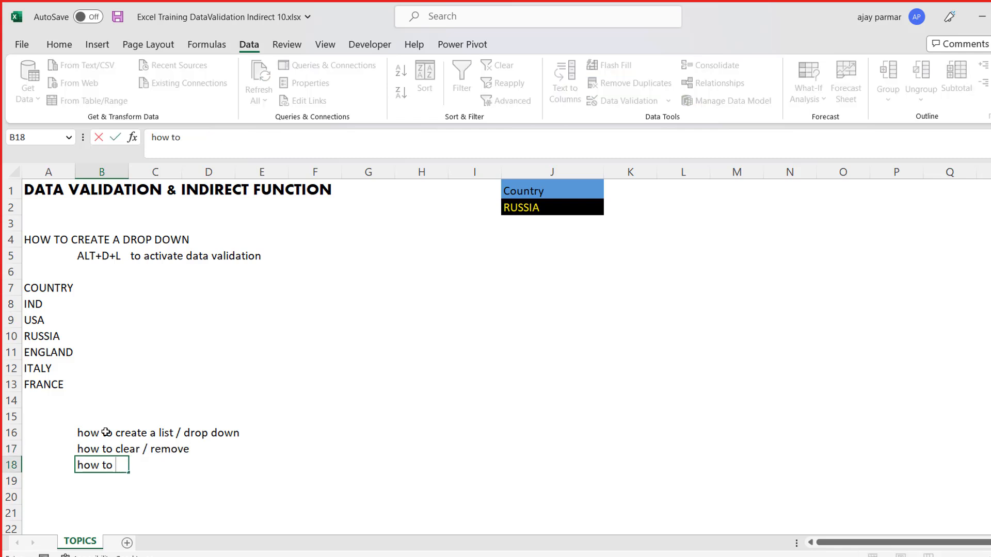
key(BackSpace)
key(BackSpace)
text(find out the list ra)
key(BackSpace)
key(BackSpace)
text(list range)
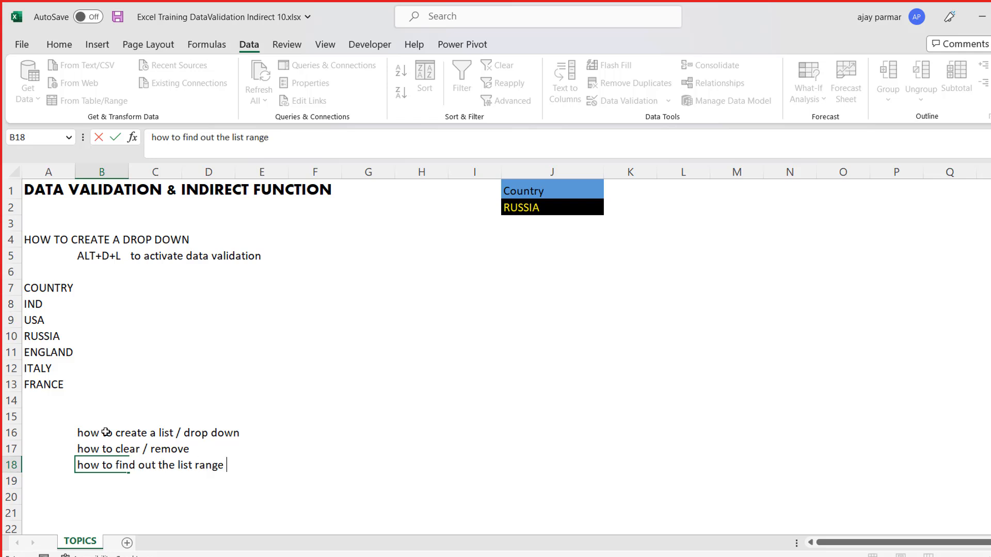
key(Return)
- Enter the note "how to change the source of list as well" in cell B19
text(how to)
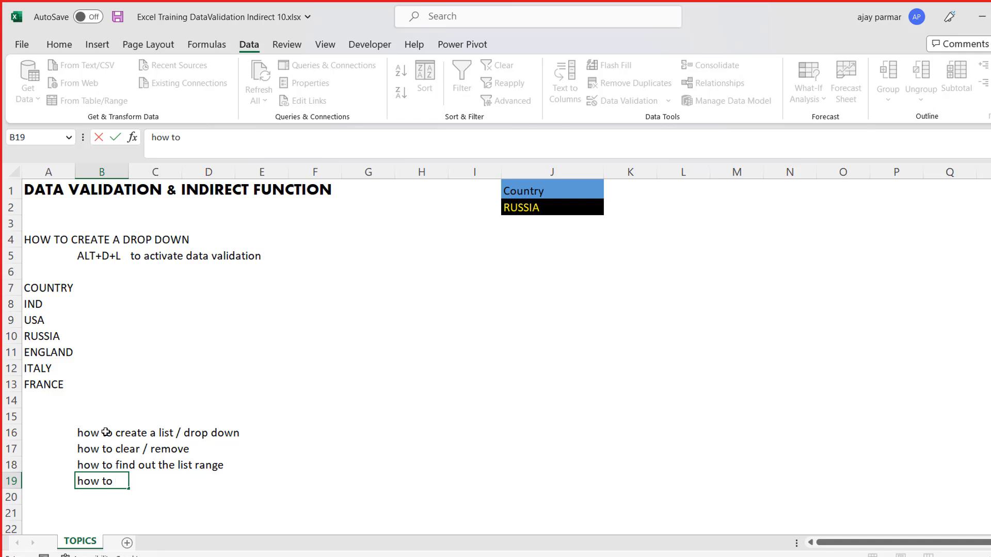
text( change the souc)
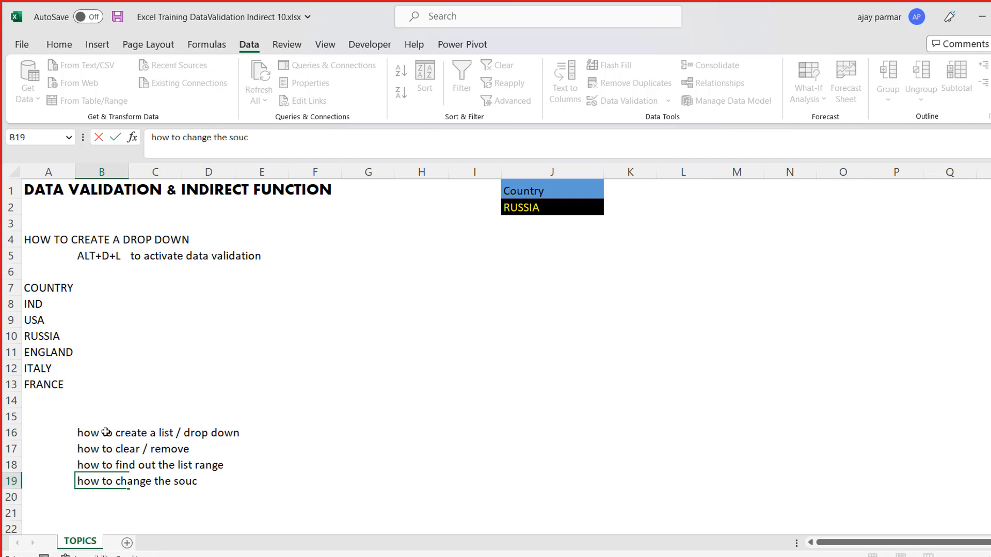
text(rce of list as well)
key(Return)
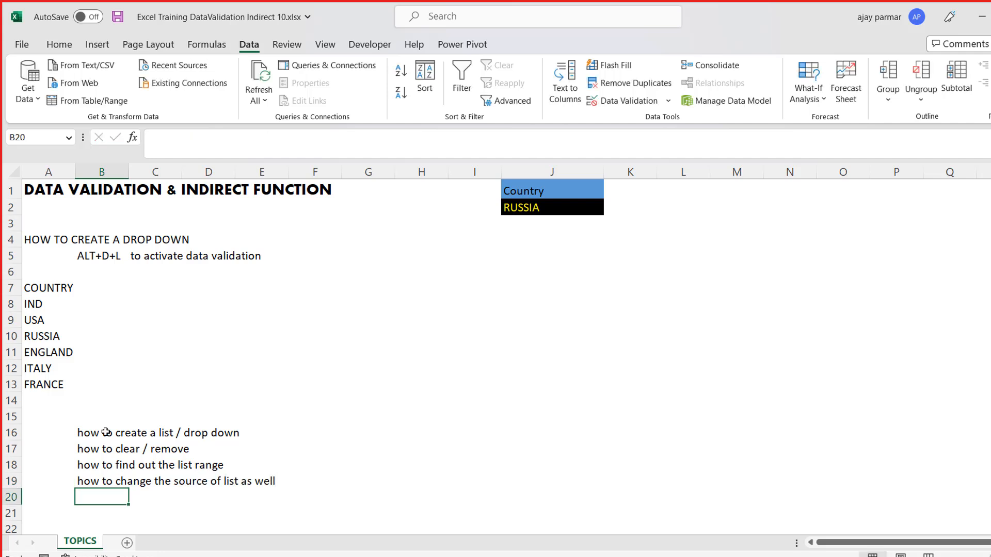
click(419, 351)
- Copy the country drop-down cell J2 into the range J3:J8
click(591, 209)
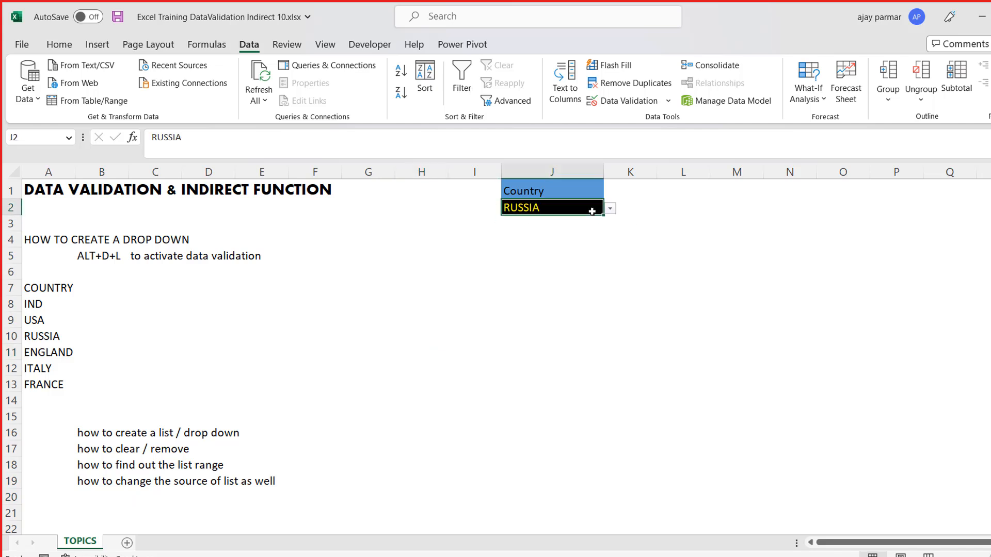
key(Right)
click(591, 209)
key(ctrl+c)
key(Down)
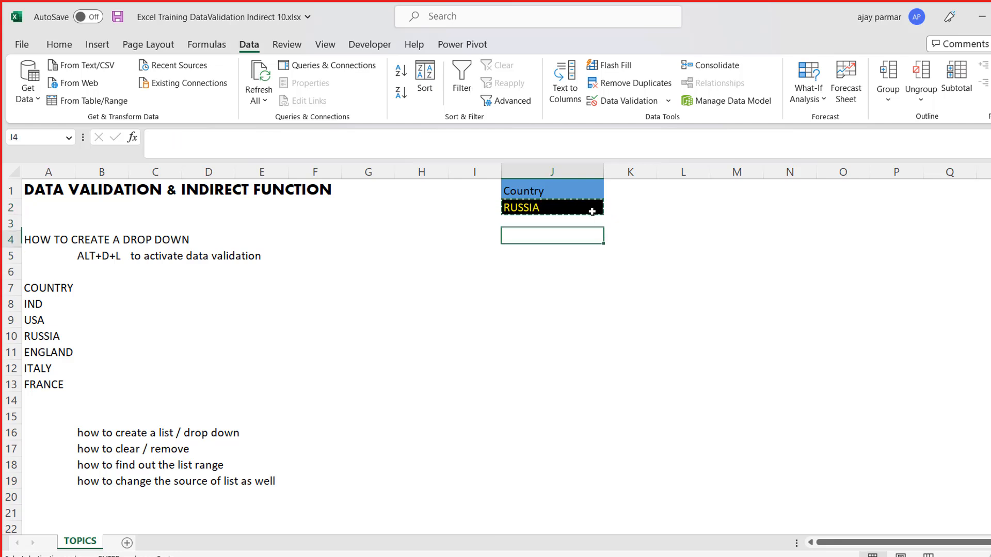
key(Down)
key(Right)
key(Right)
key(Up)
key(Up)
key(Left)
key(Left)
key(Down)
key(shift+Down)
key(shift+Down)
key(shift+Down)
key(shift+Down)
key(shift+Down)
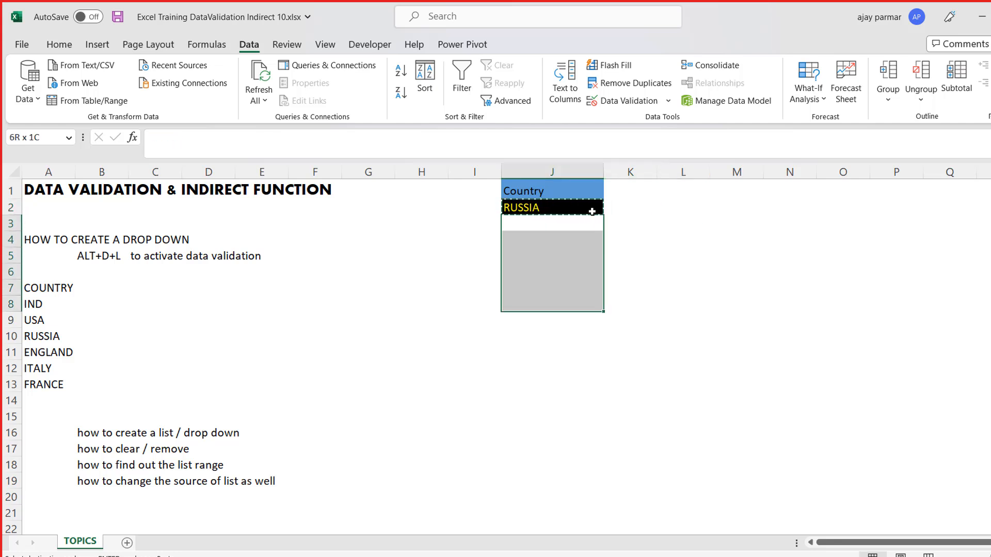
key(ctrl+v)
- Clear the contents of cells J3:J8, keeping their formatting and drop-down validation
key(shift+Up)
key(shift+Up)
key(shift+Up)
key(shift+Up)
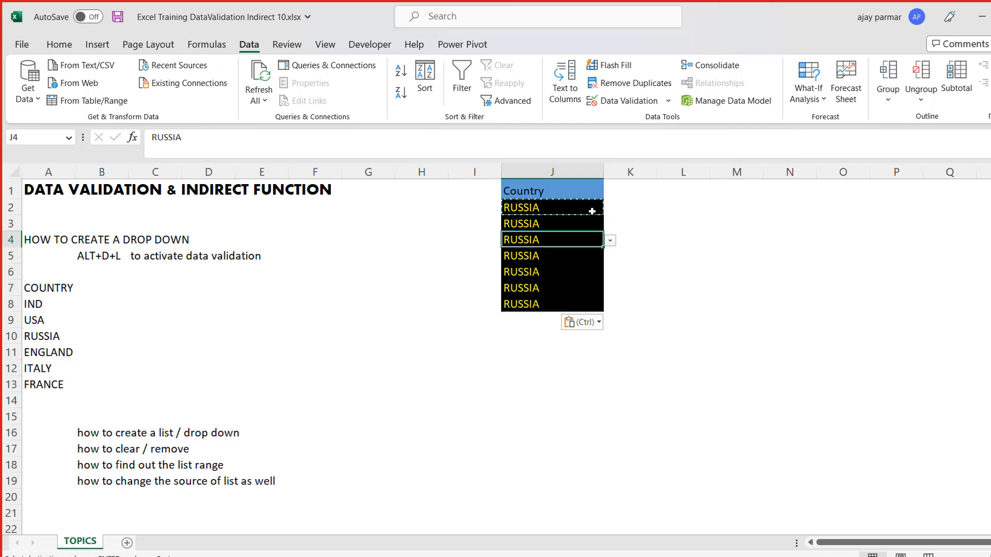
key(shift+Down)
key(shift+Down)
key(shift+Down)
key(shift+Down)
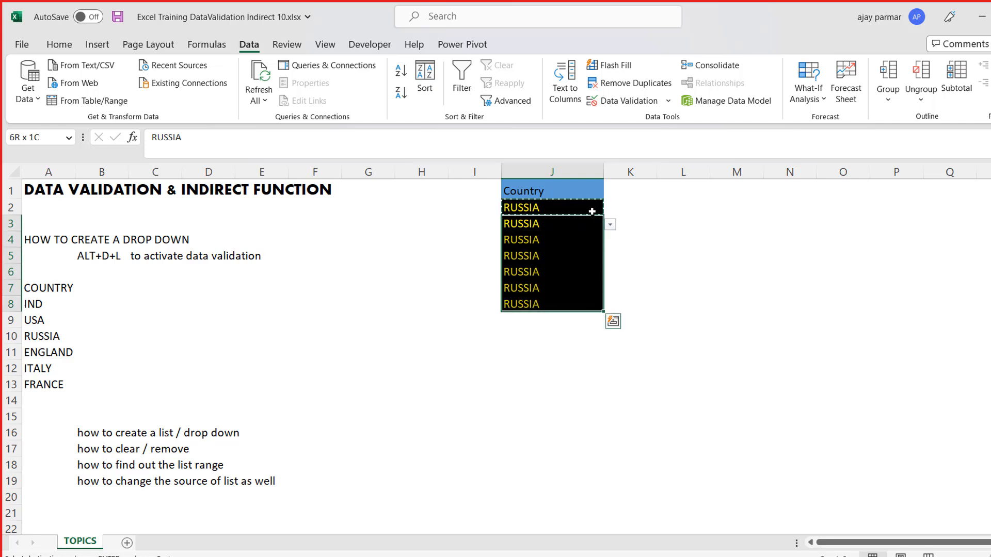
key(Delete)
key(Right)
key(Left)
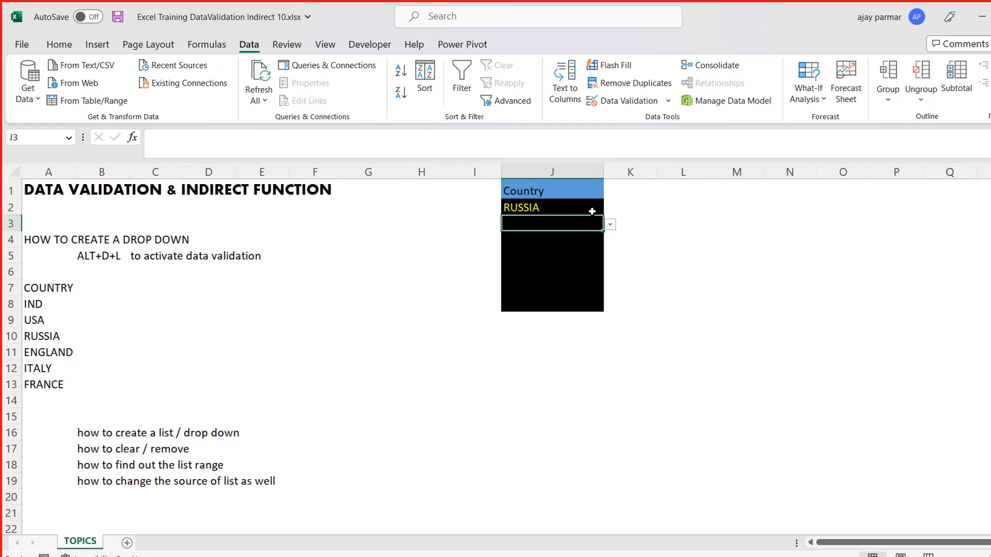
- Look through the emptied cells below J2 and inspect cell J3's data validation settings without changing them
key(Down)
key(Up)
key(Down)
key(Down)
key(Down)
key(Up)
key(Up)
key(Up)
key(alt+d)
key(l)
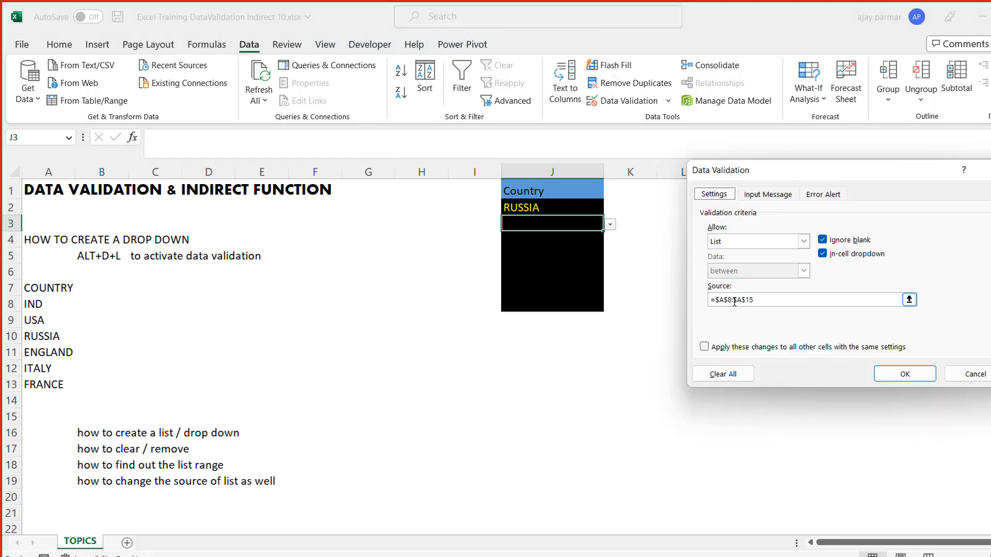
click(961, 374)
- Review the data validation settings of the range J2:J8 as a whole and of cell J3 alone
drag(556, 208, 560, 304)
key(alt+d)
key(l)
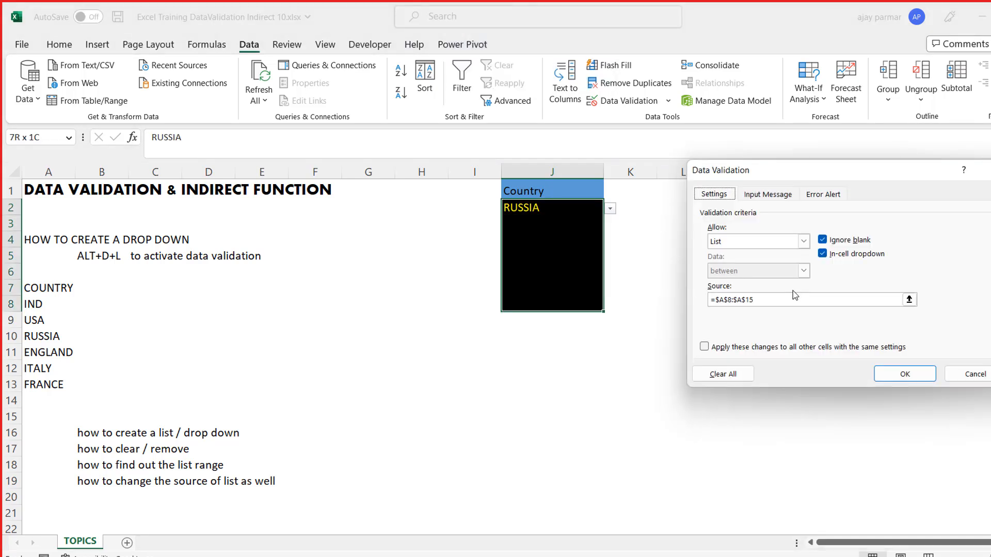
key(Return)
click(578, 229)
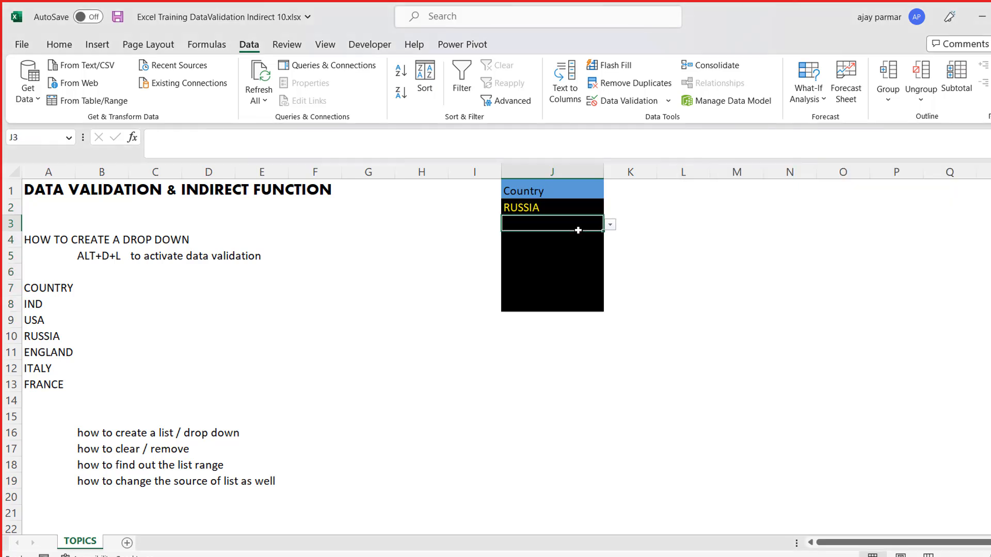
key(alt+d)
key(l)
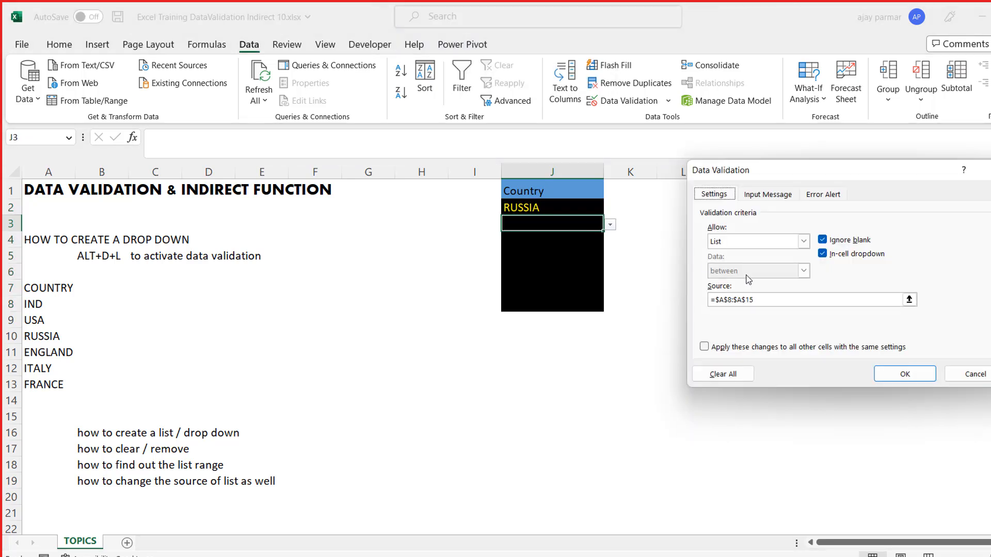
click(982, 379)
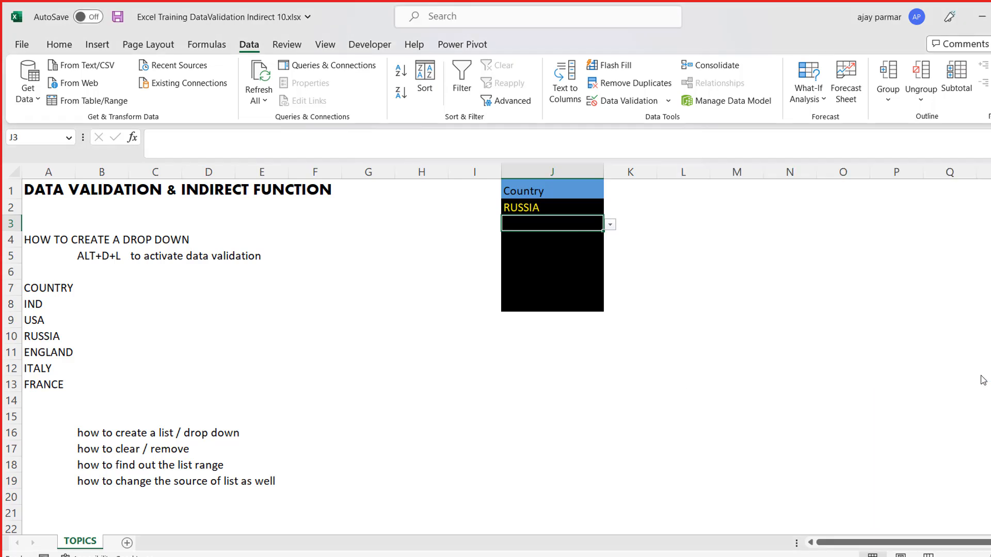
click(659, 265)
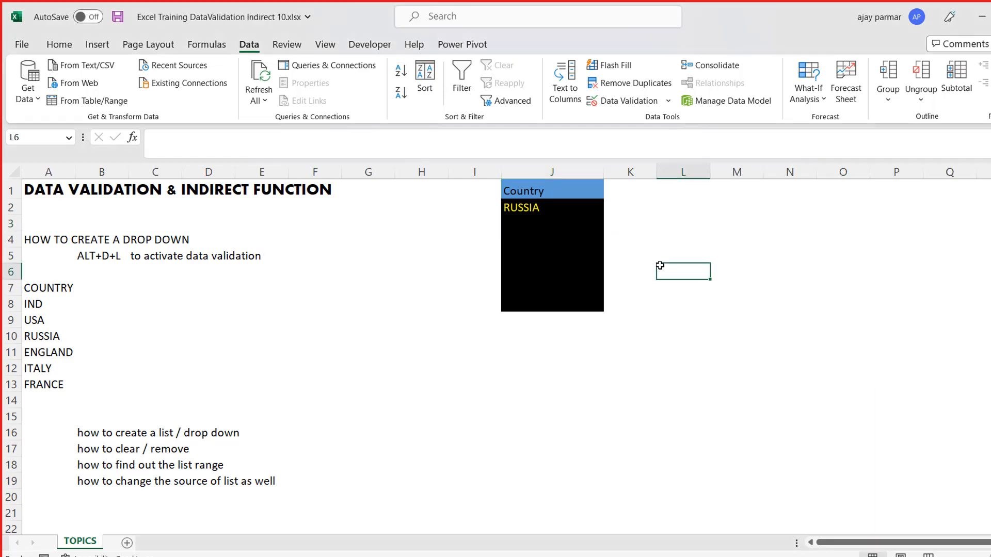
- Check the country drop-down lists in cells J3 and J4 without choosing a value
click(554, 214)
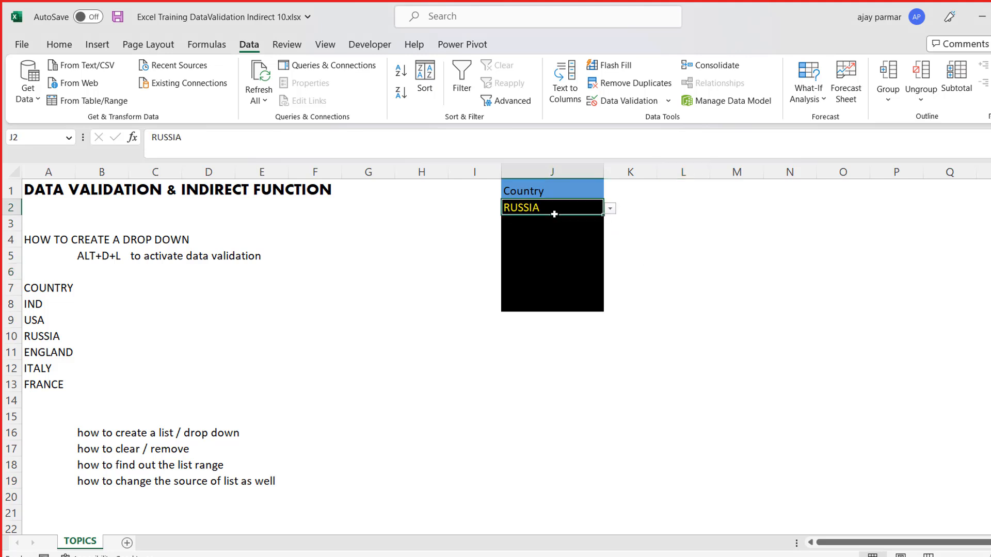
key(Down)
key(alt+Down)
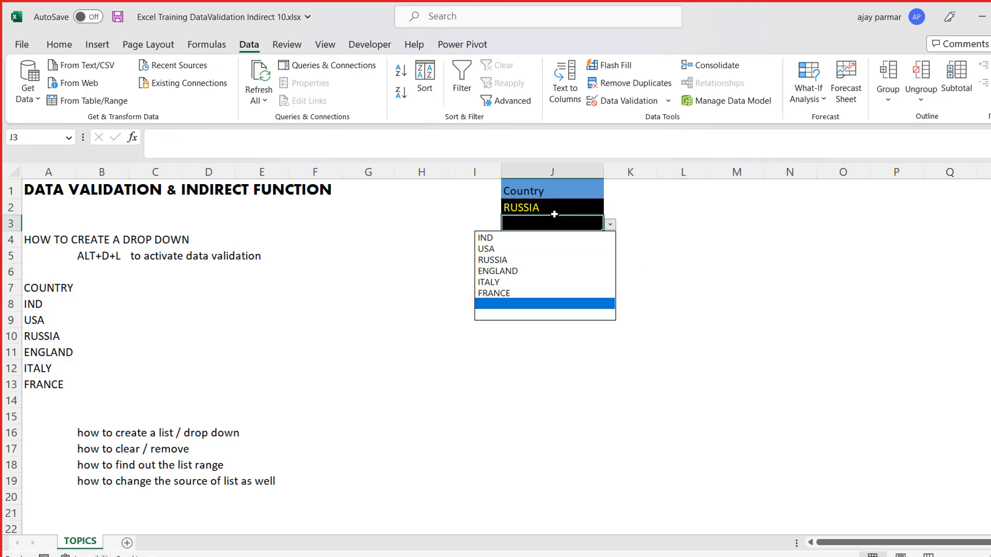
key(Escape)
key(Down)
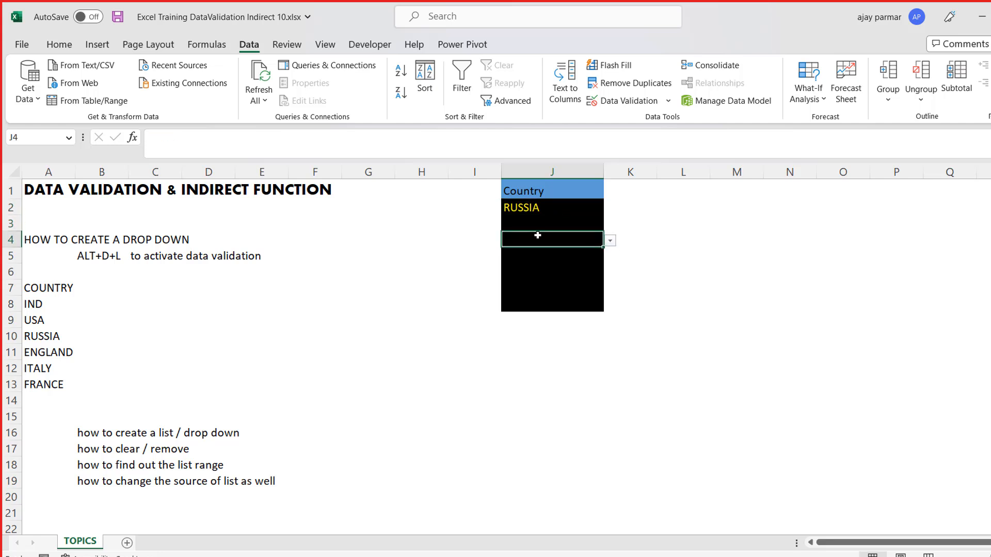
key(alt+Down)
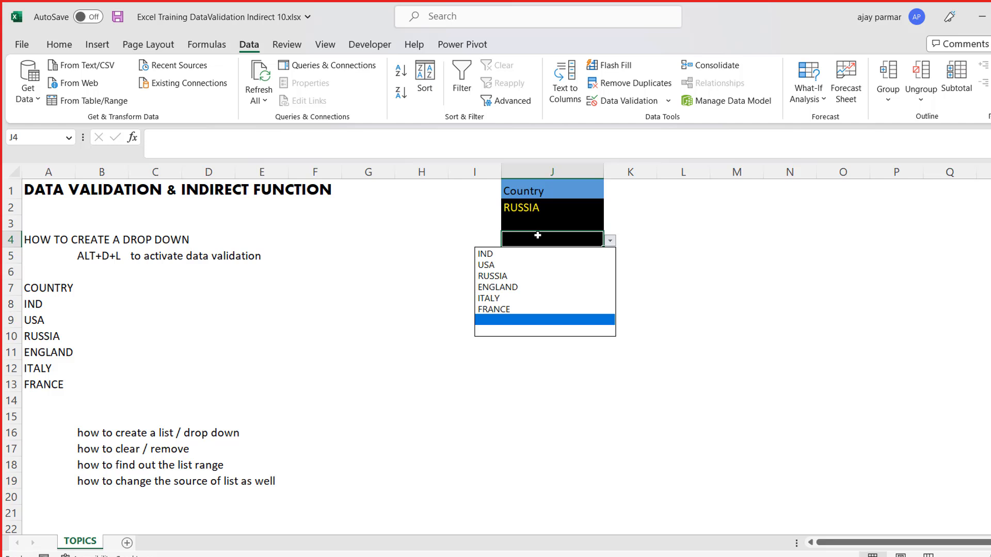
key(Escape)
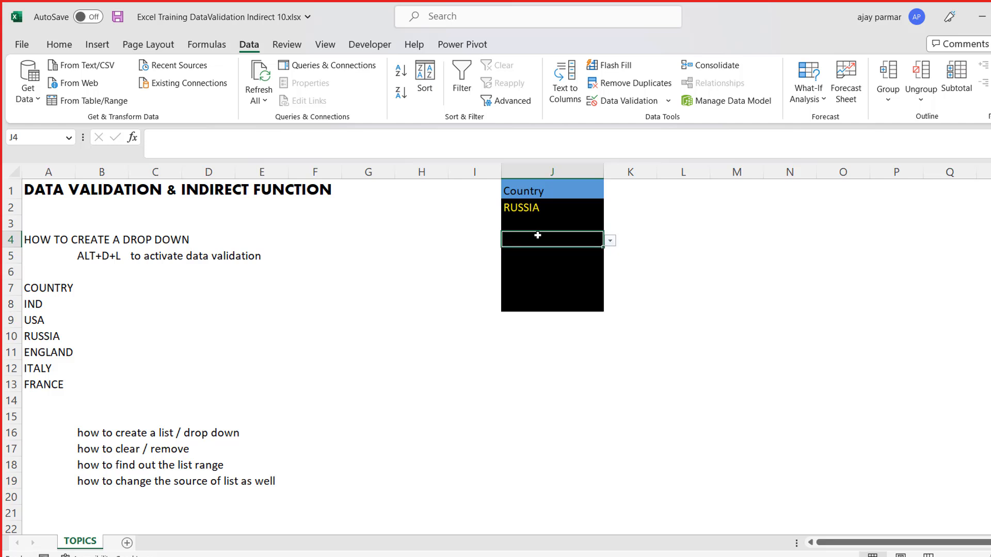
key(Up)
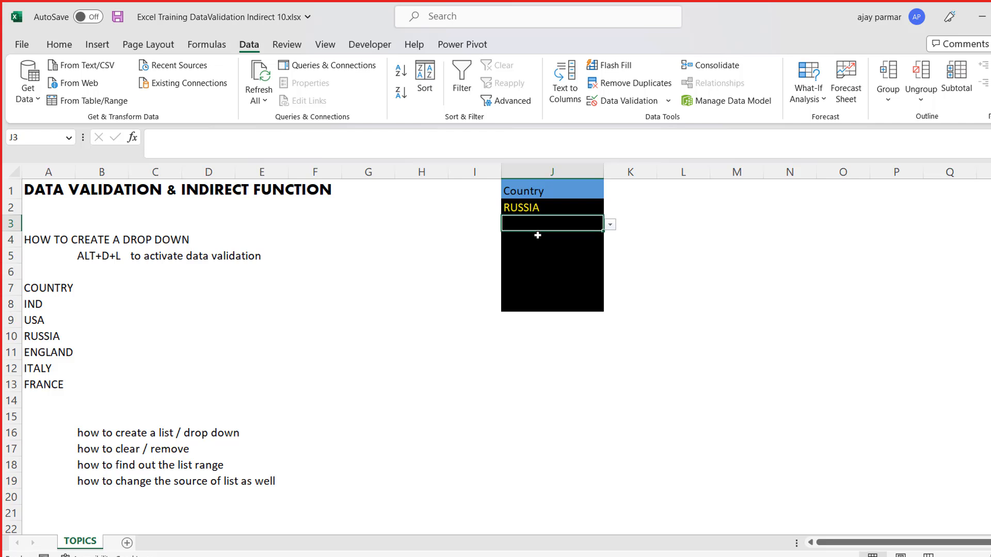
- Move the ALT+D+L shortcut note from cell B5 to cell O1
click(103, 256)
key(ctrl+c)
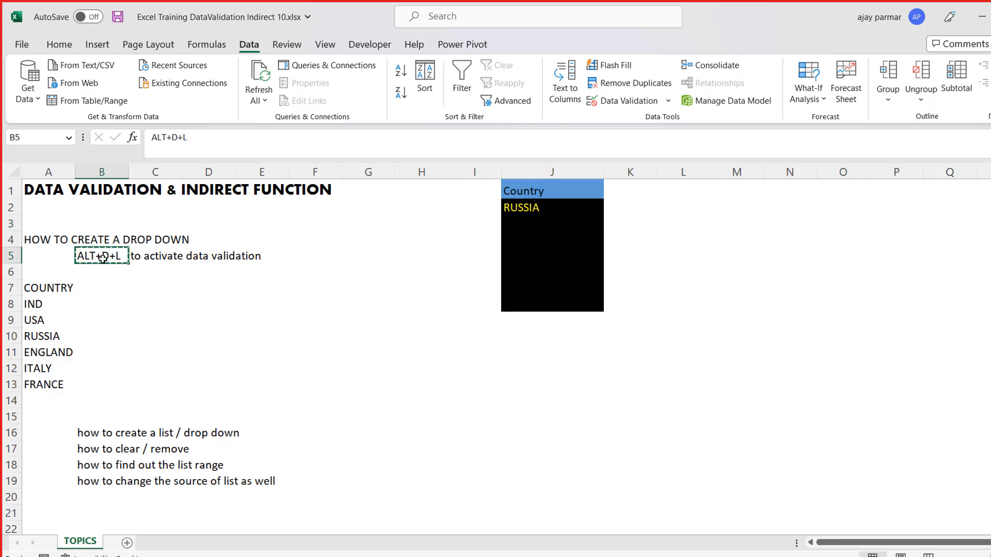
click(834, 187)
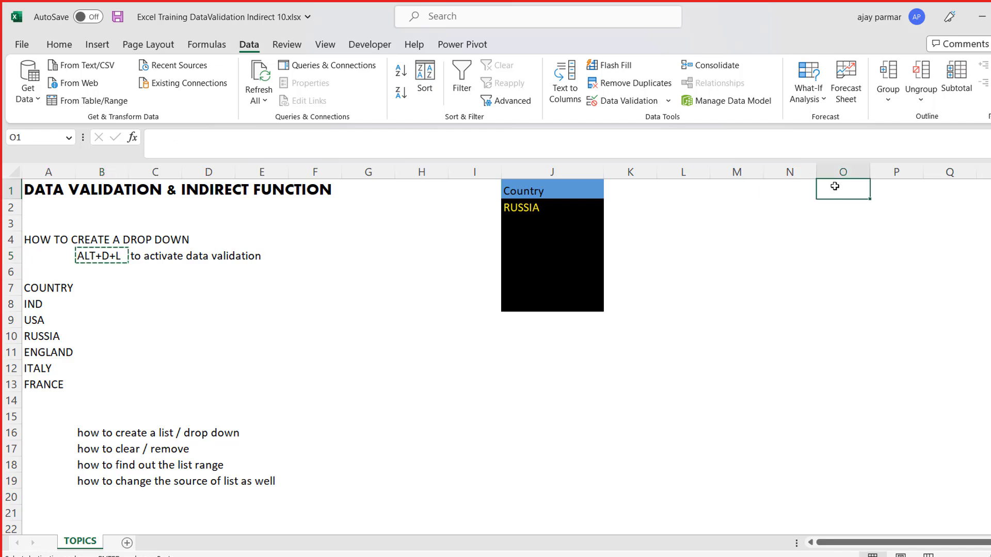
key(ctrl+v)
- Enter the shortcut note "alt+down arrow key" in cell O2, directly below the ALT+D+L note
click(855, 219)
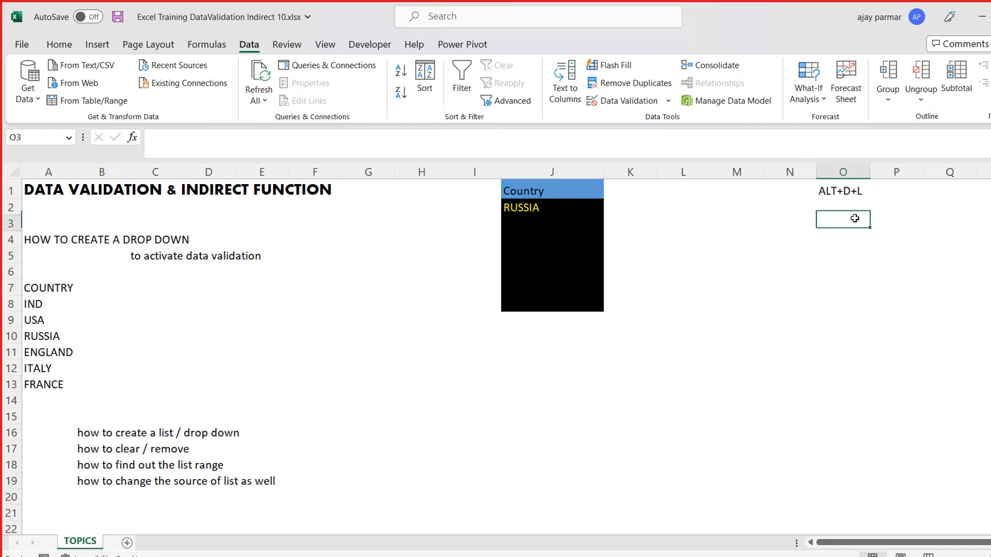
key(Up)
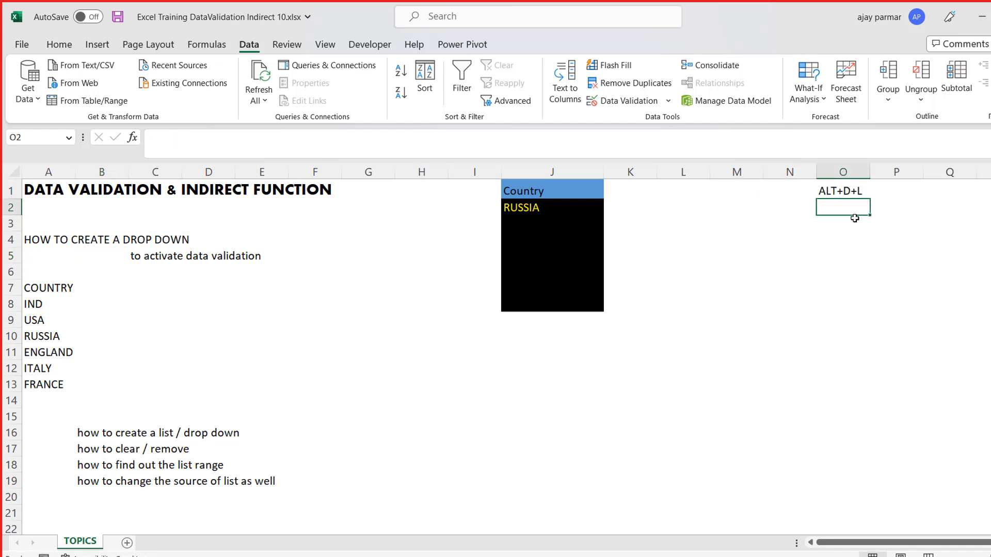
text(alt)
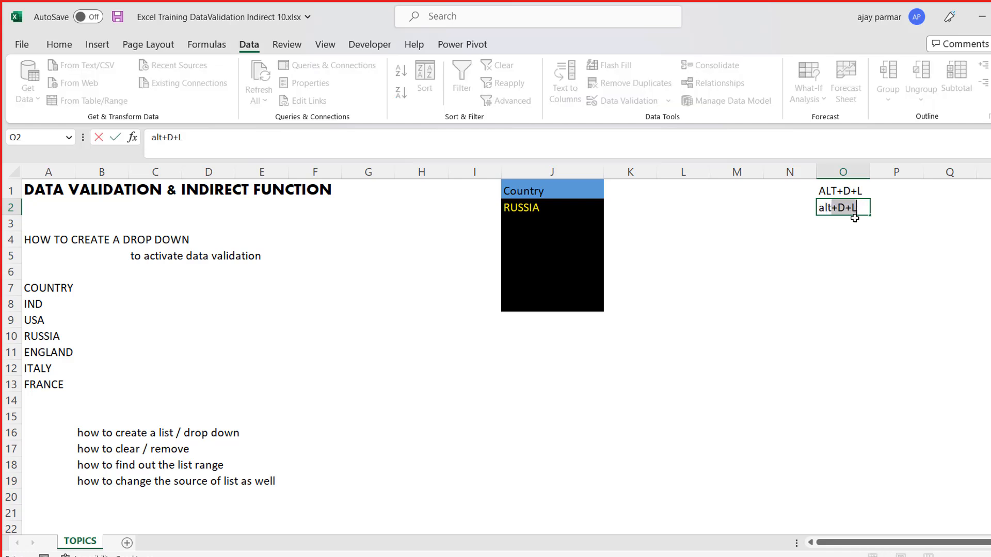
text(+)
key(BackSpace)
text(dow)
key(BackSpace)
text(wn a)
key(BackSpace)
text(arrow key)
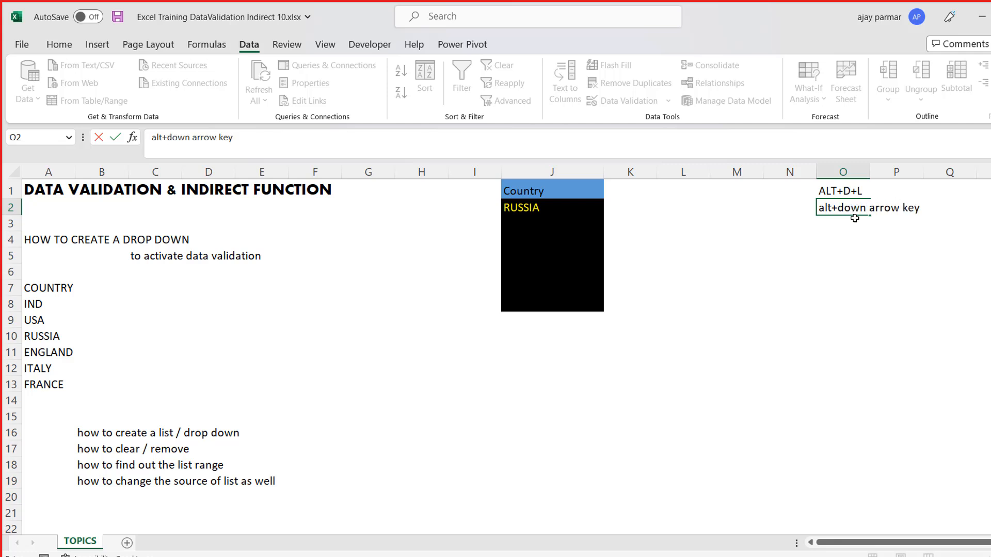
key(Return)
- Choose ITALY from the country drop-down list in cell J3
key(Left)
key(Left)
key(Left)
key(Left)
key(Left)
key(alt+Down)
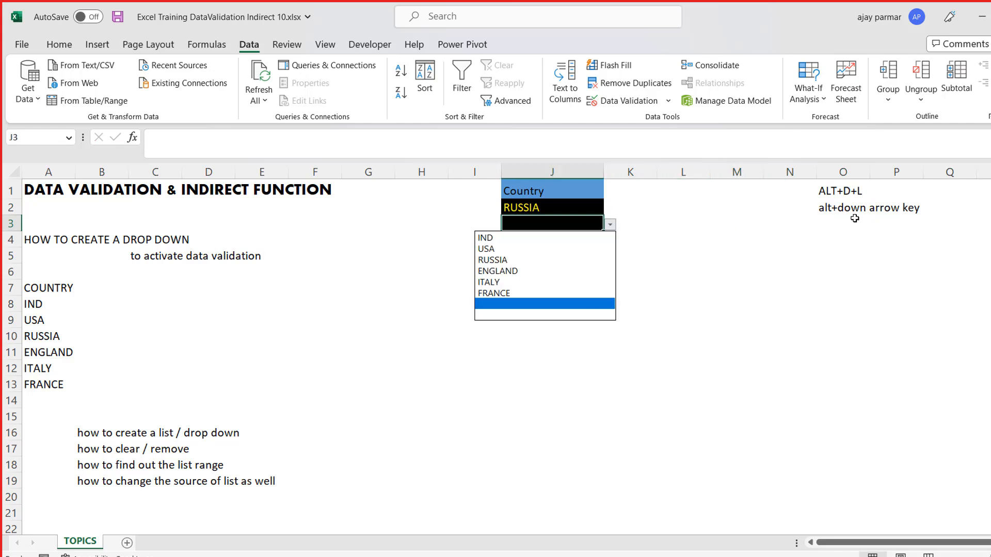
key(Up)
key(Up)
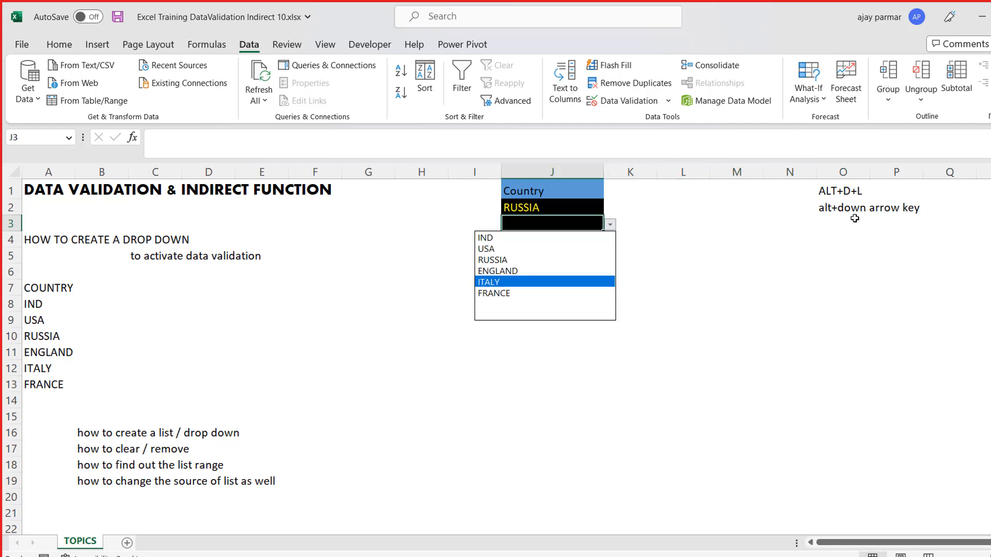
key(Up)
key(Up)
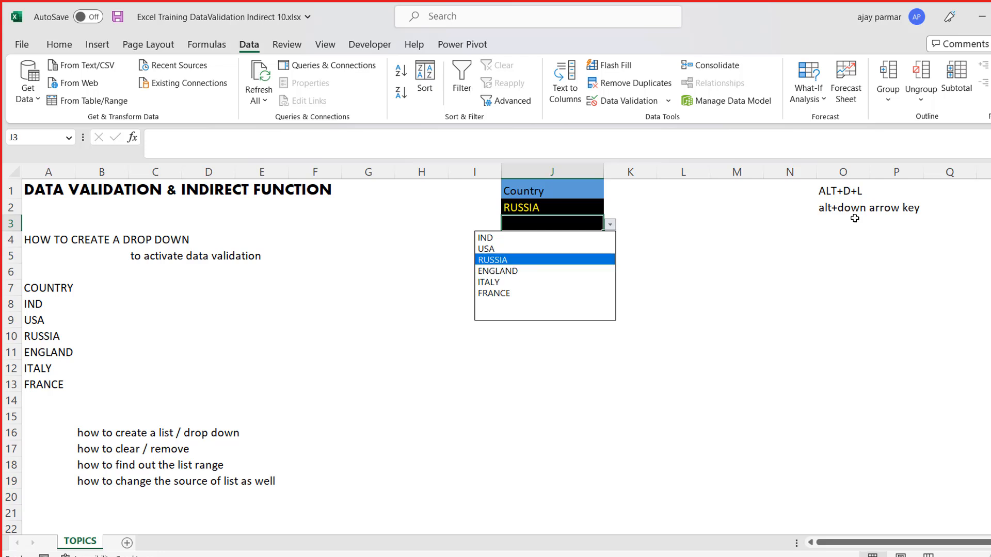
key(Down)
key(Down)
key(Return)
- Choose RUSSIA from the country drop-down list in cell J4
key(Down)
key(alt+Down)
key(Up)
key(Up)
key(Up)
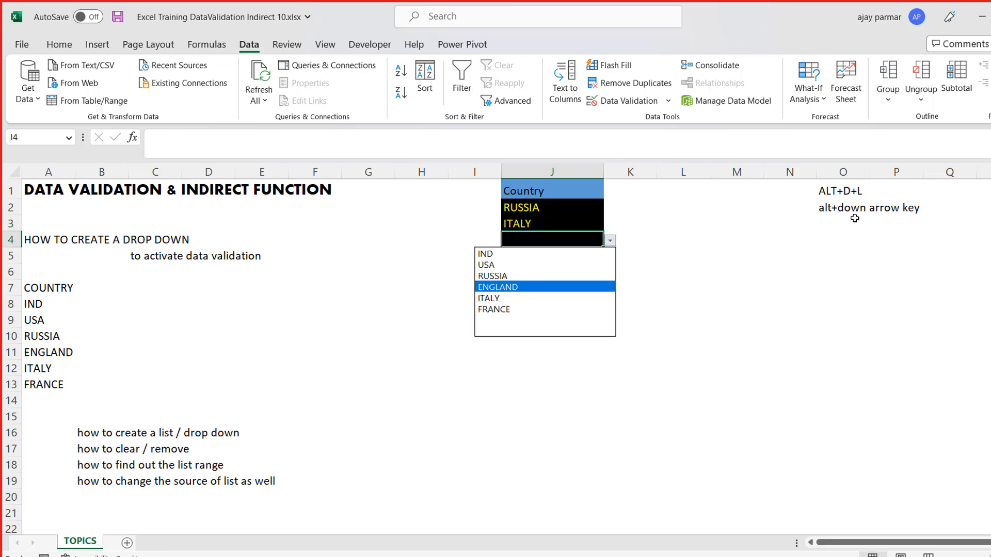
key(Up)
key(Return)
- Choose RUSSIA from the country drop-down list in cell J5
key(Down)
key(alt+Down)
key(Up)
key(Up)
key(Up)
key(Up)
key(Up)
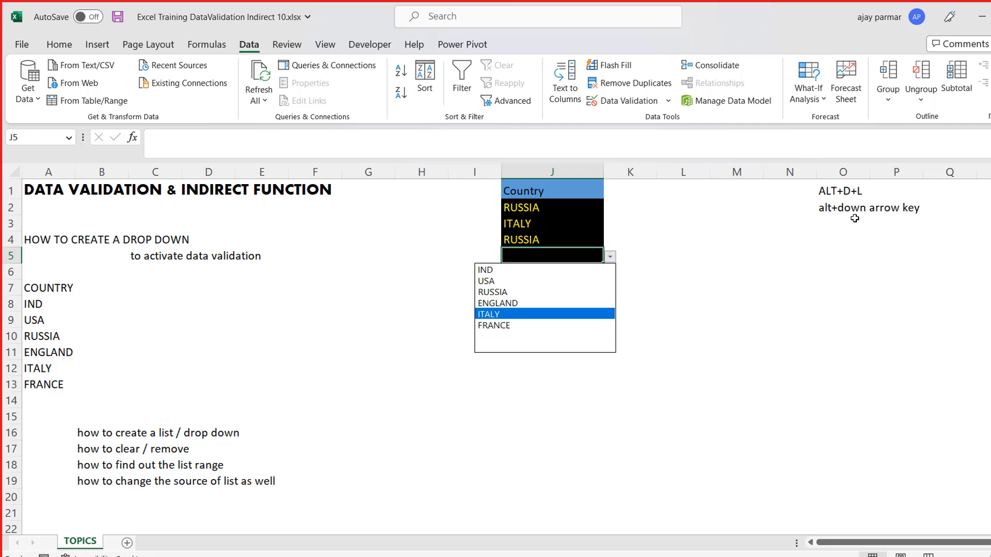
key(Return)
- Choose FRANCE from the country drop-down list in cell J6
key(Down)
key(alt+Down)
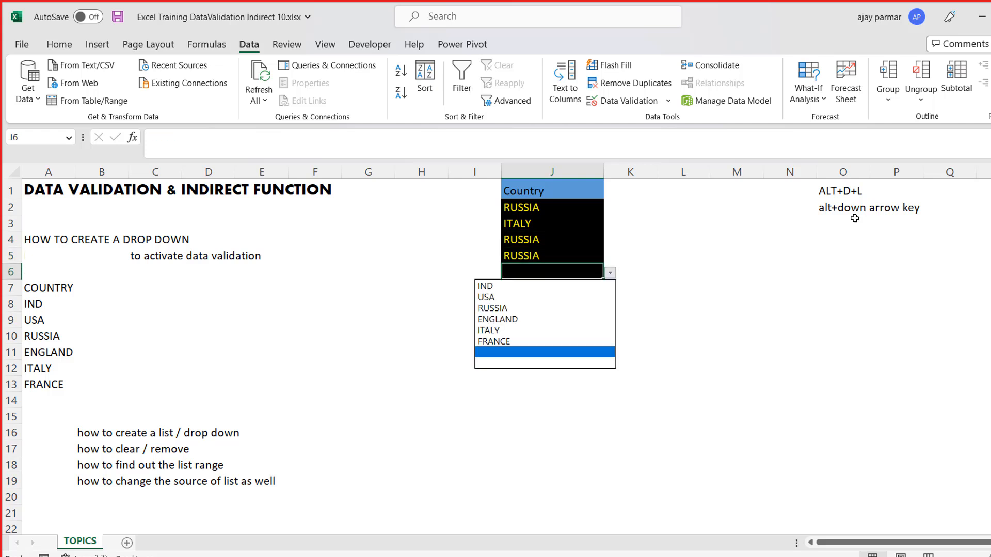
key(Up)
key(Return)
- Change the country in cell J5 to IND using its drop-down list
key(Up)
key(Up)
key(Down)
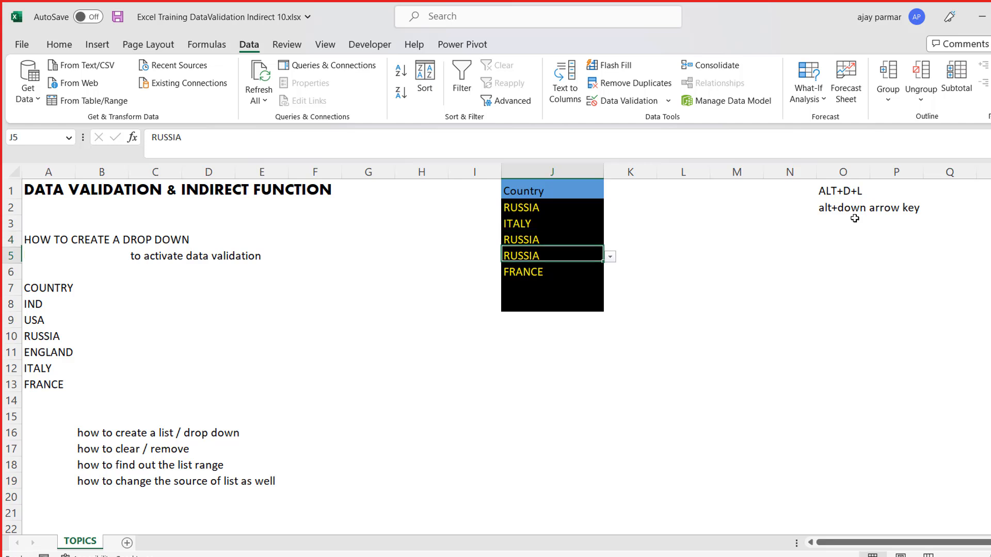
key(alt+Down)
key(Up)
key(Up)
key(Return)
key(Down)
- Try to enter the unlisted country "ukraine" in cell J2 and discard the entry
click(716, 210)
key(Left)
key(Left)
key(Left)
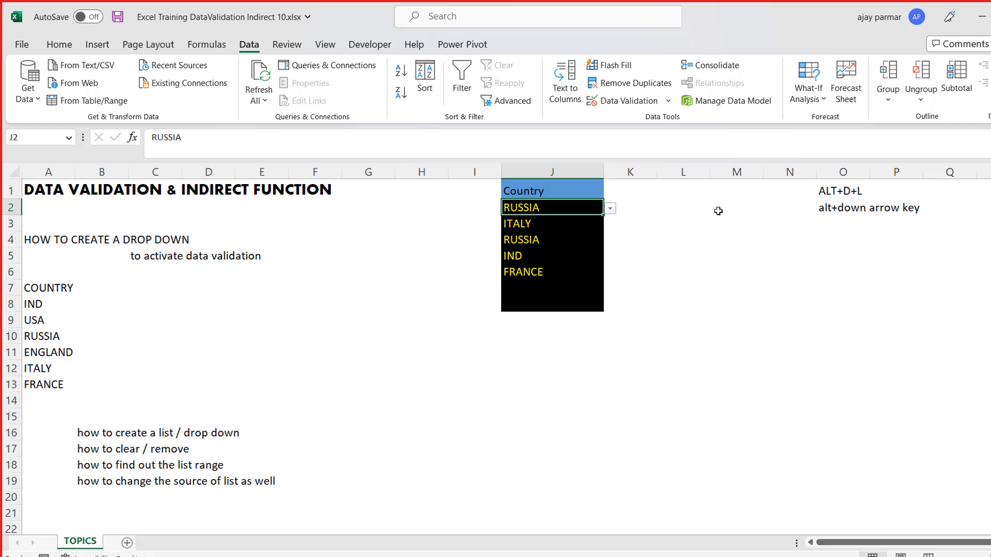
text(en)
key(BackSpace)
key(BackSpace)
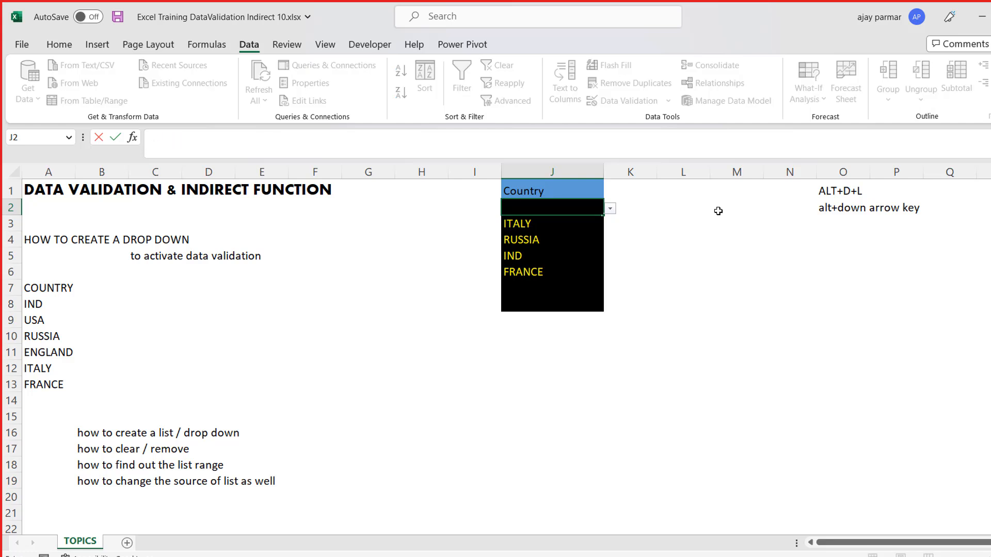
text(ukraine)
key(Return)
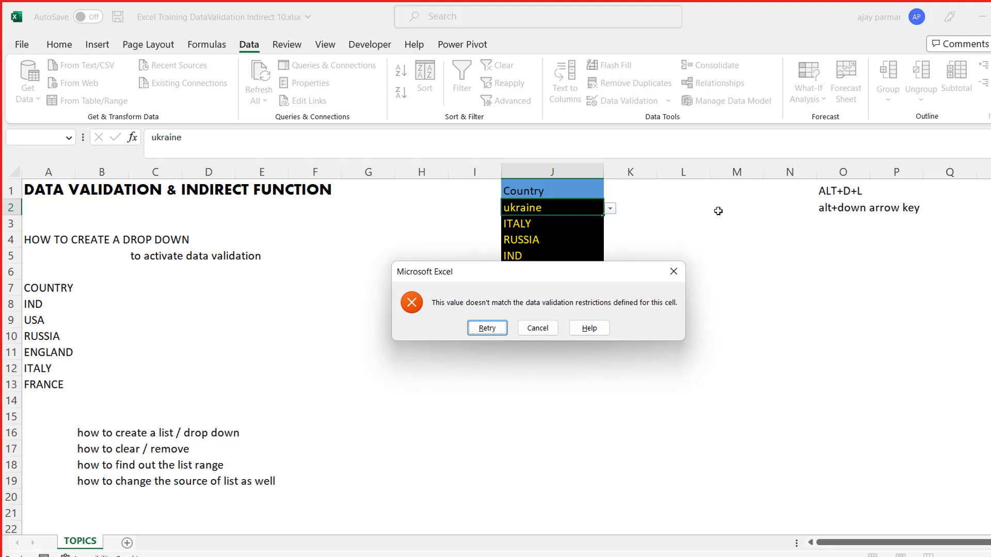
key(Escape)
key(Up)
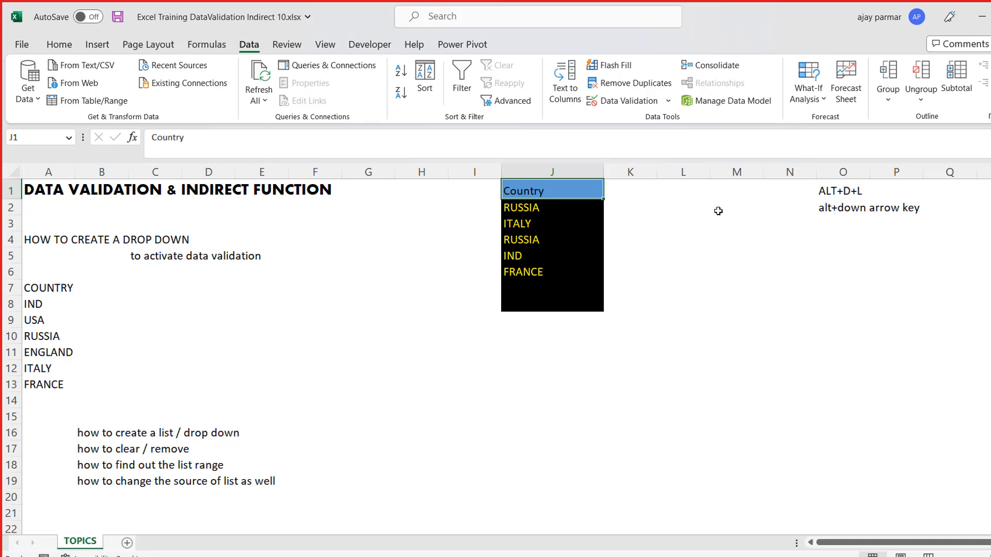
- Copy the Country block J1:J8 to cell L1 and widen column L
click(543, 207)
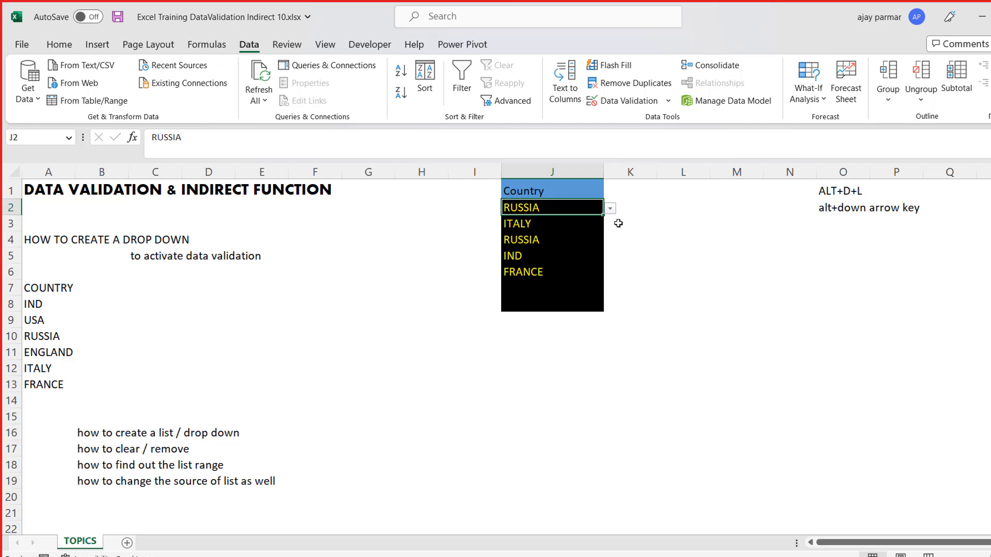
key(Up)
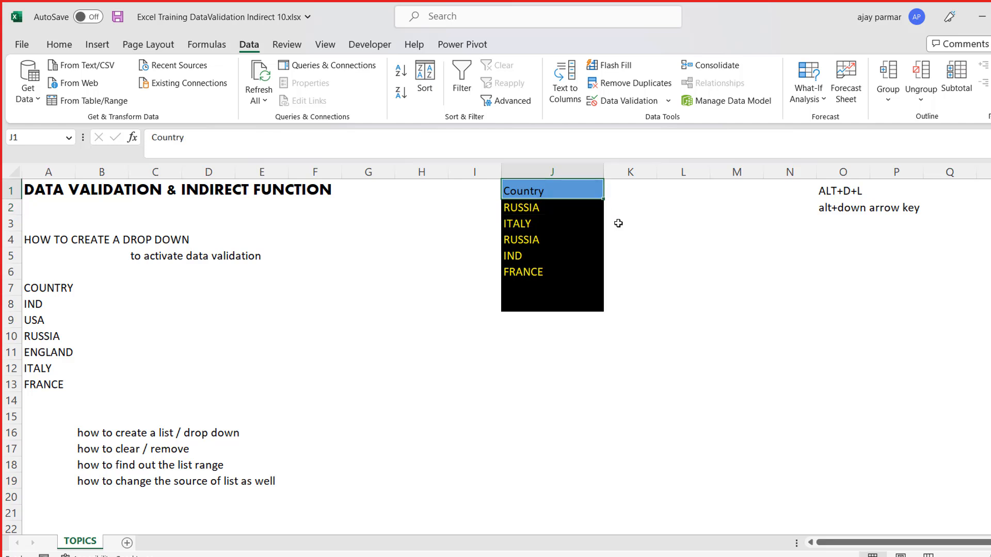
key(ctrl+shift+Down)
key(ctrl+c)
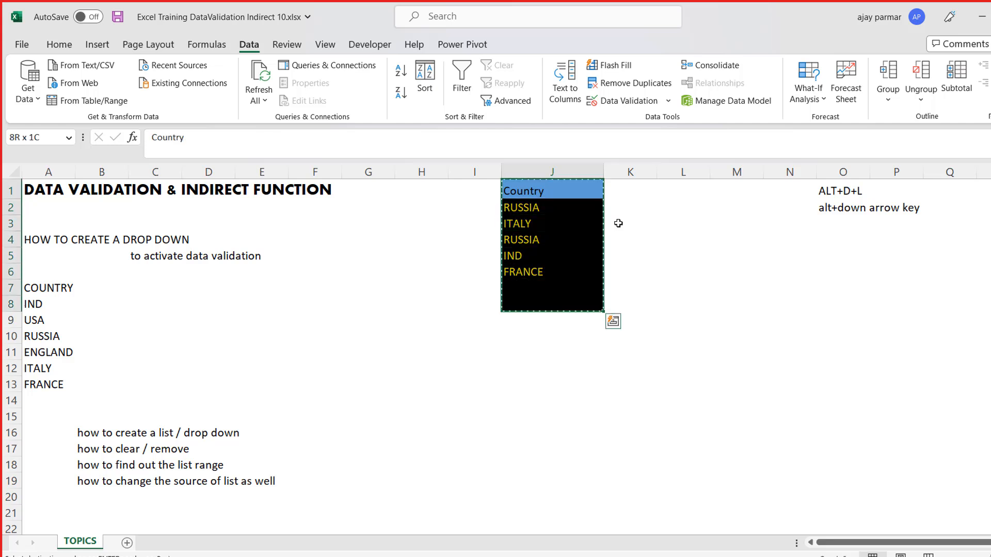
click(693, 190)
key(ctrl+v)
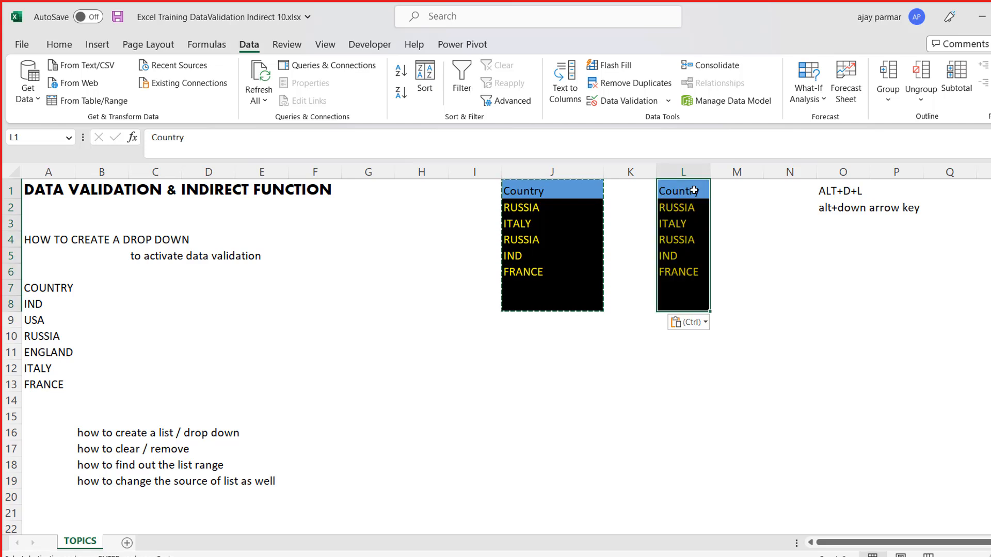
drag(710, 172, 756, 172)
click(700, 220)
key(Up)
key(Escape)
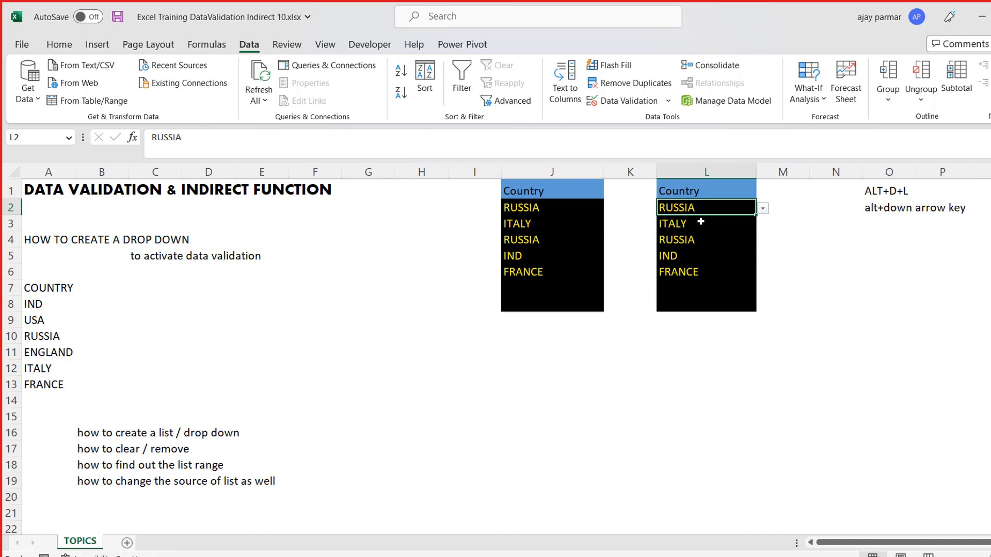
- Review the data validation error alert styles and message fields for the range L2:L8 without changing them
key(shift+Down)
key(shift+Down)
key(shift+Down)
key(shift+Down)
key(shift+Down)
key(shift+Down)
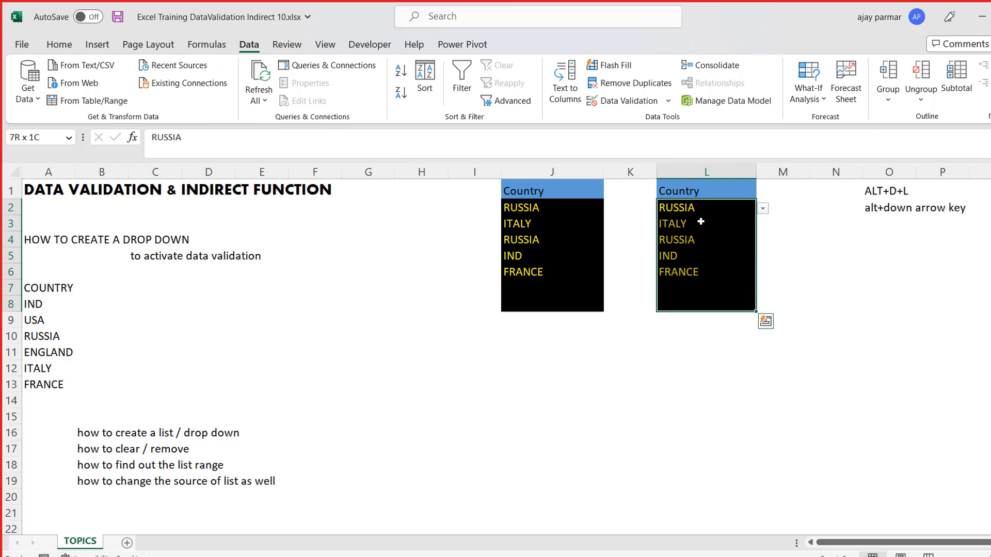
click(638, 102)
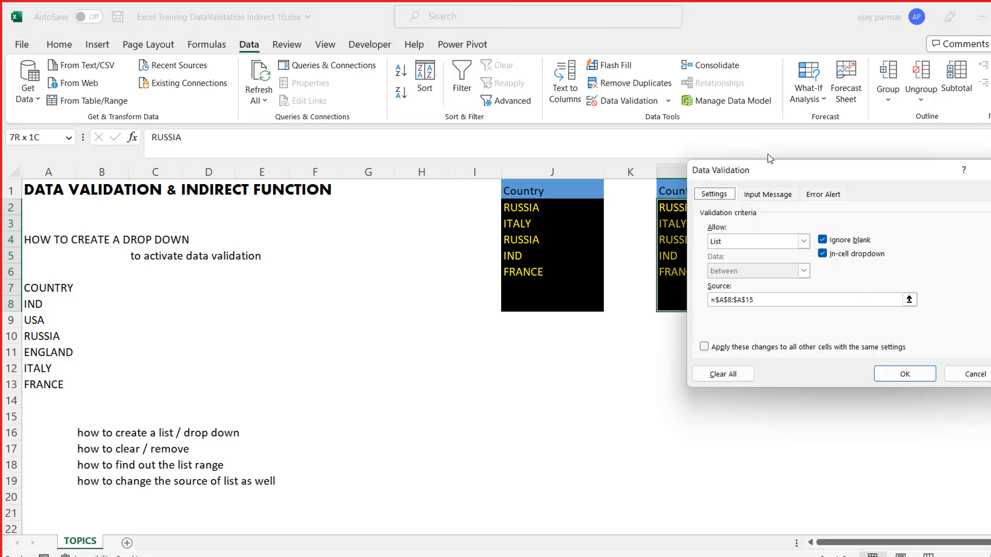
drag(872, 177, 452, 141)
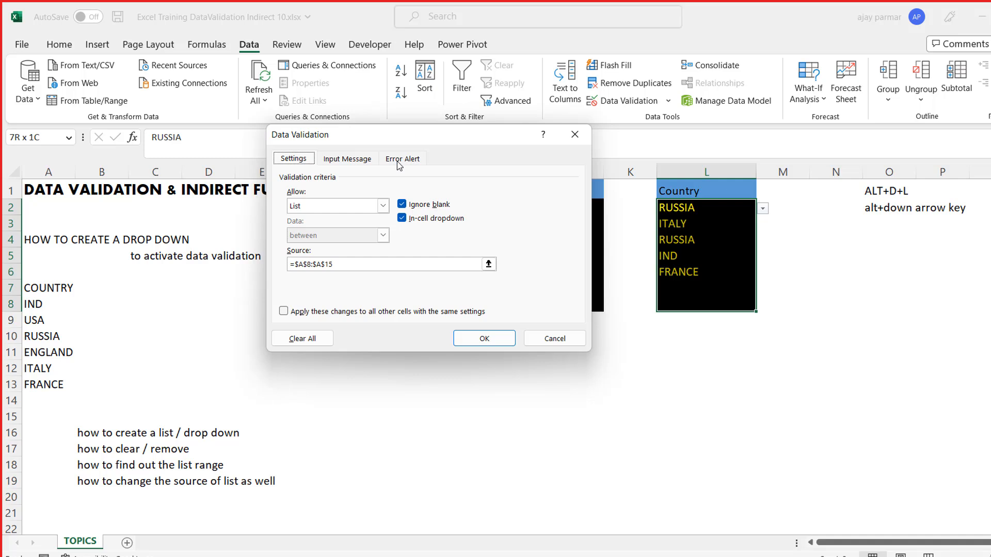
click(398, 161)
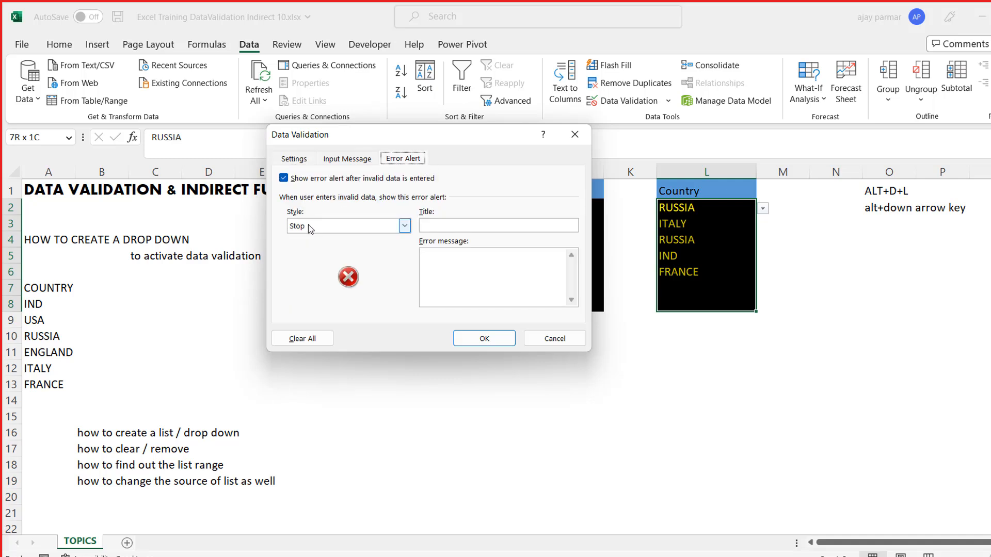
click(406, 227)
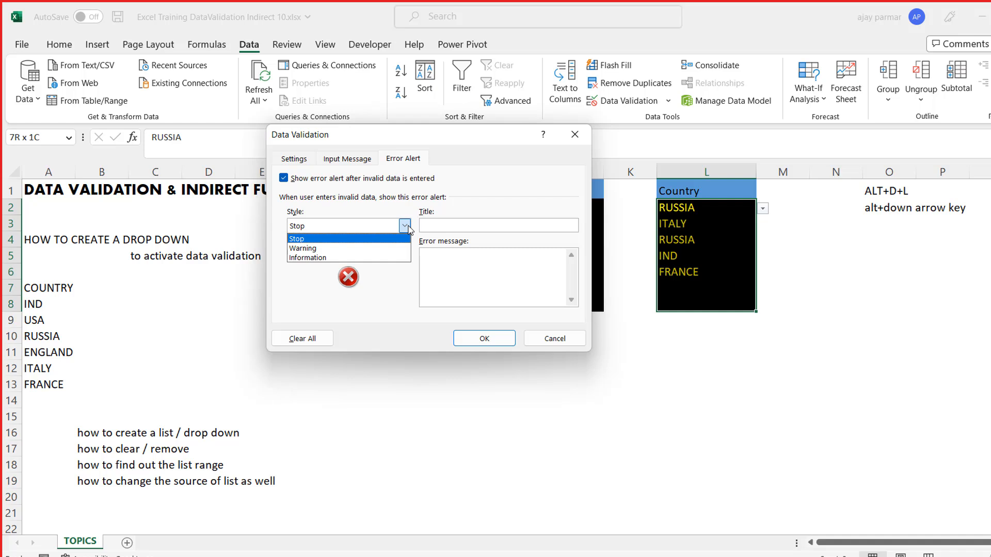
click(360, 239)
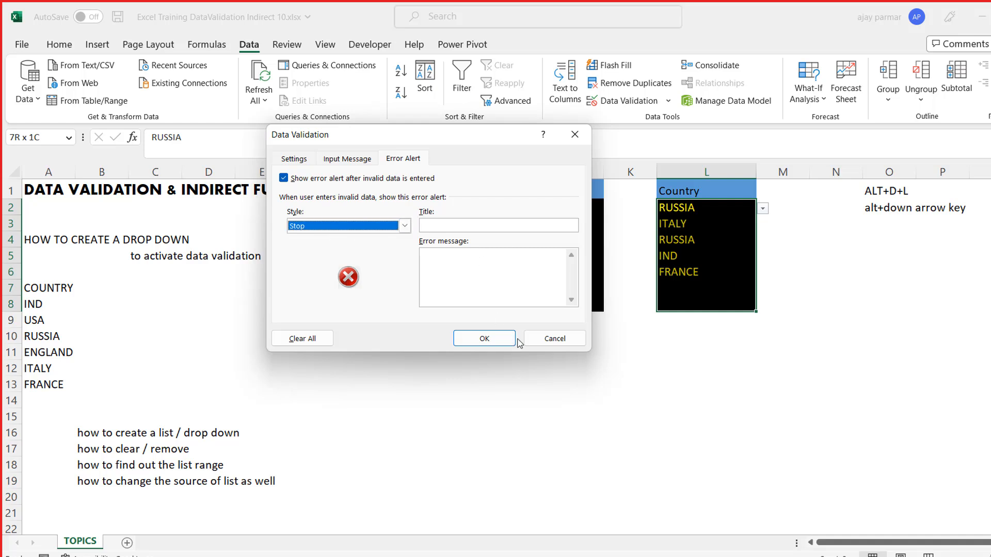
click(467, 264)
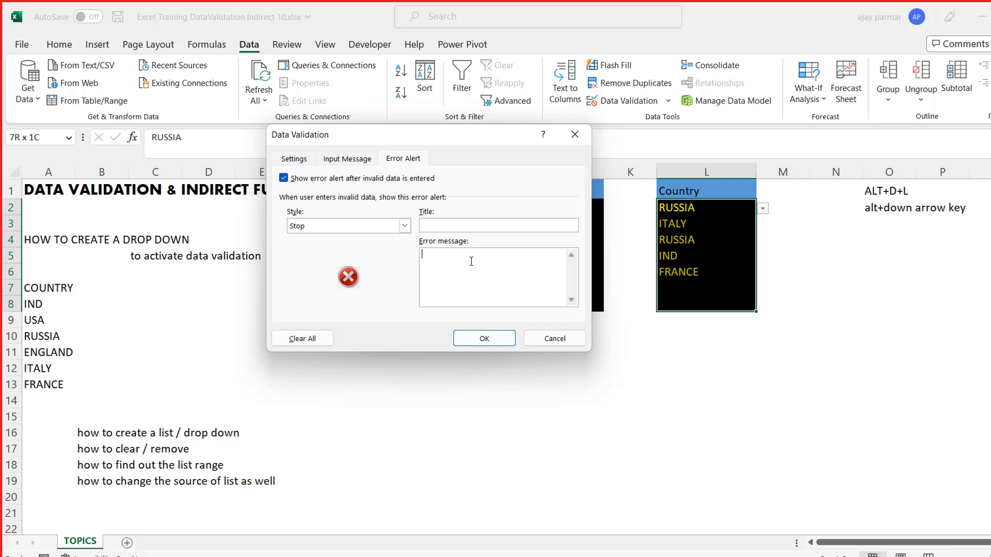
click(549, 341)
- Try to enter the unlisted value "reuew" in cell L3 and discard the entry
click(674, 222)
text(reuew)
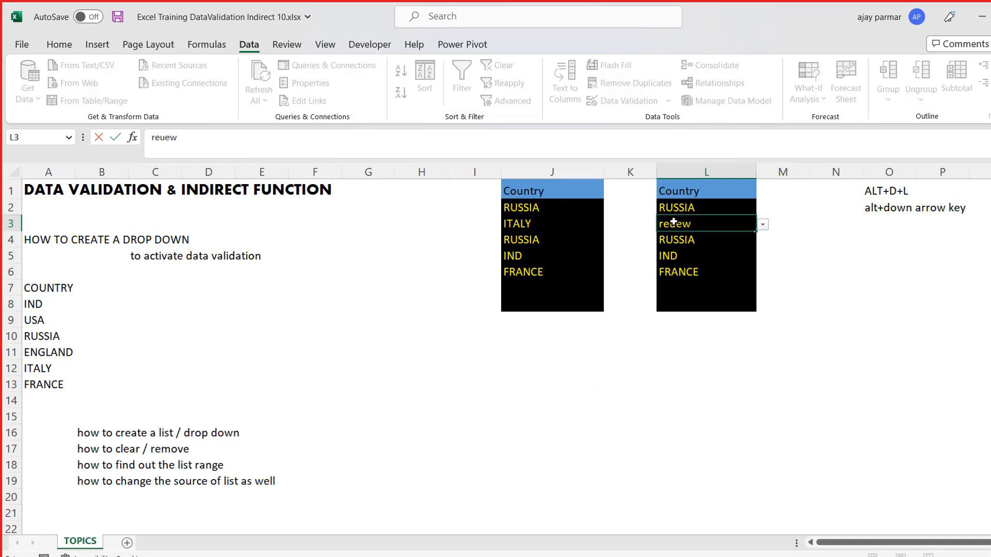
key(Return)
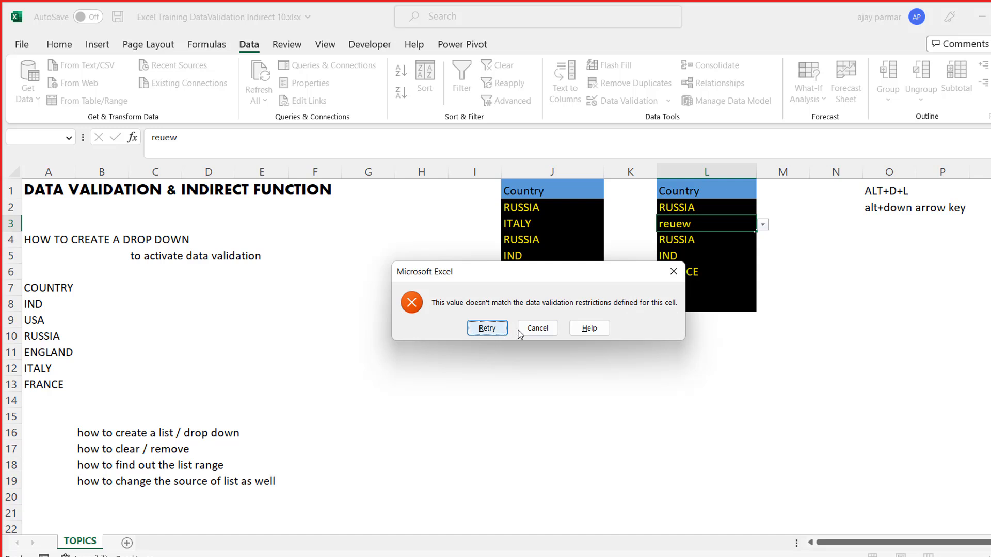
click(537, 328)
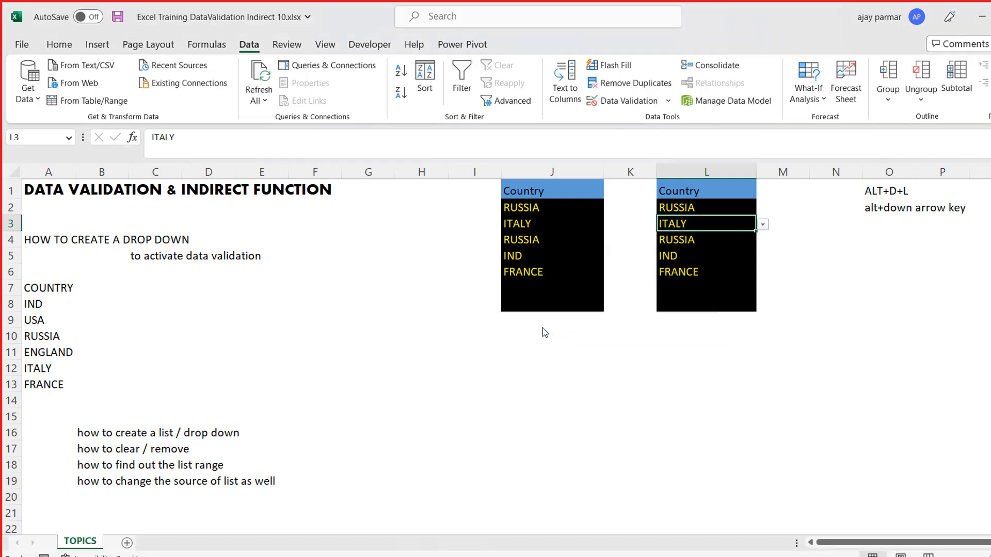
- Open the data validation error alert for the range L2:L8 and set its title to "hi User!"
key(Up)
key(Up)
key(Down)
key(shift+Down)
key(shift+Down)
key(shift+Down)
key(shift+Down)
key(shift+Down)
key(shift+Down)
key(alt+d)
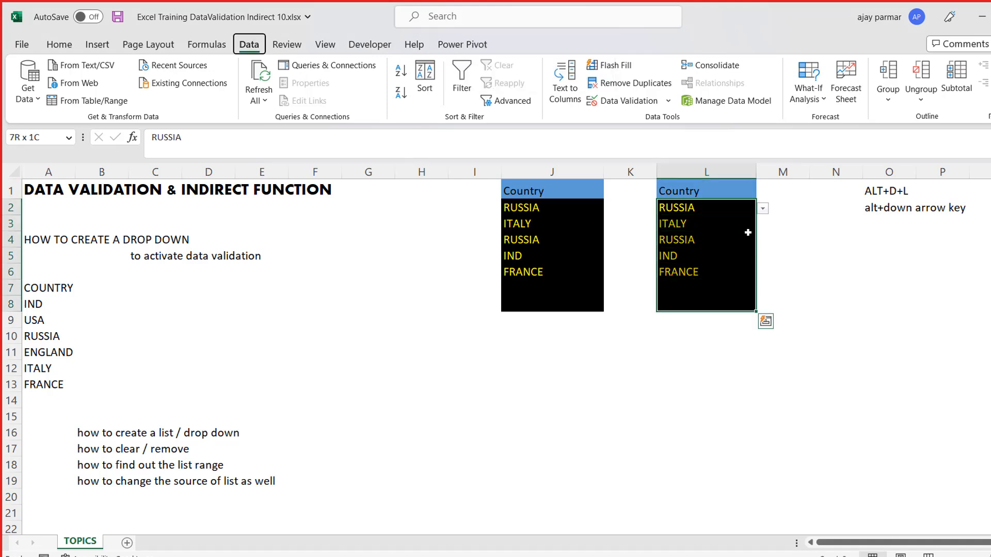
key(l)
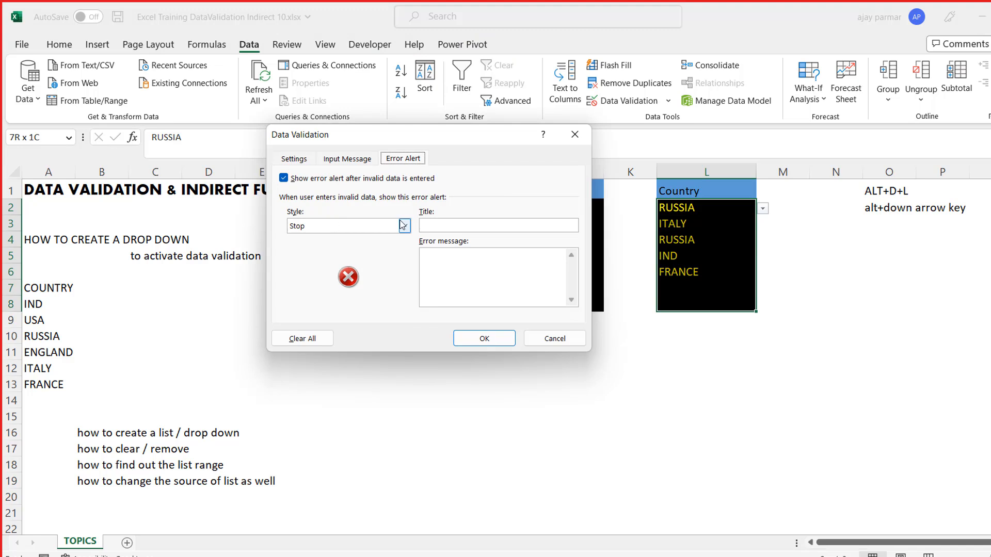
click(442, 225)
text(hi User)
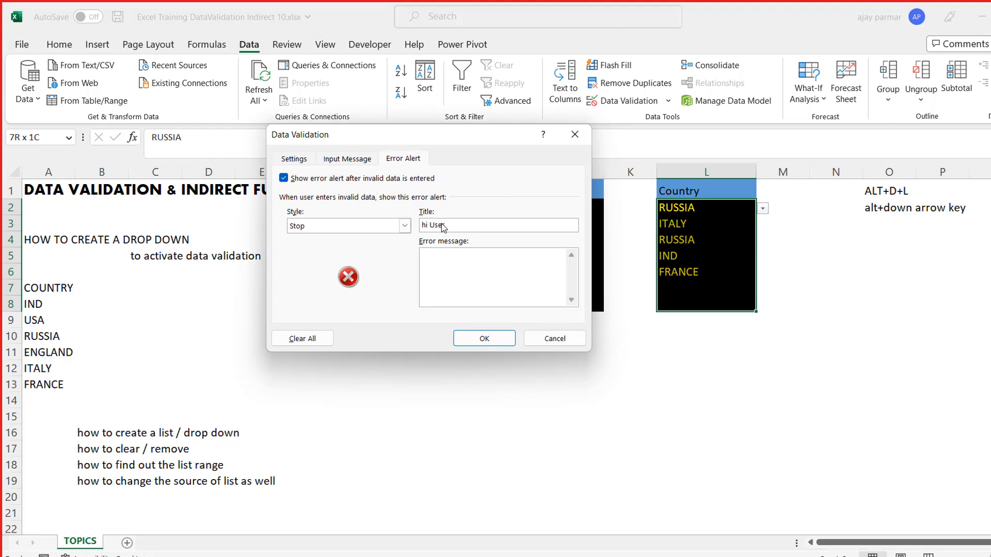
text(!)
- Set the error message for L2:L8 to "Not in the list!" and apply the validation
click(441, 255)
text(Not)
key(BackSpace)
key(BackSpace)
text(ot in)
click(495, 337)
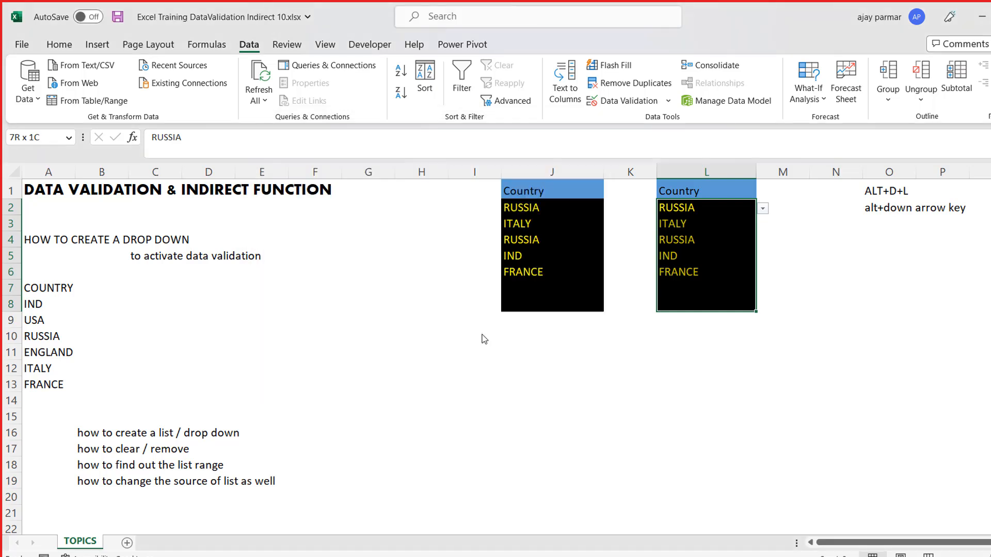
- Try to enter the unlisted value "abc" in cell L3 and discard the entry
click(696, 245)
key(Up)
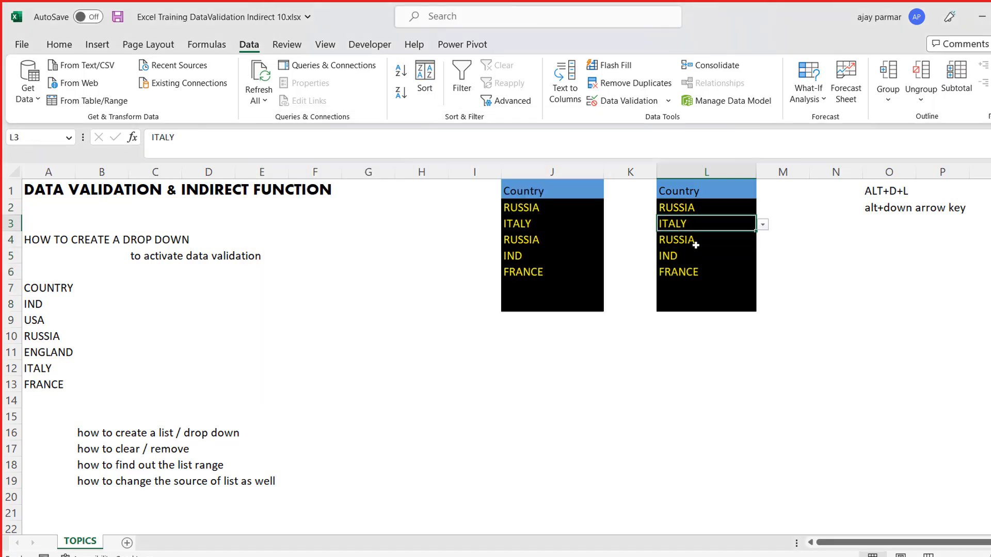
text(abc)
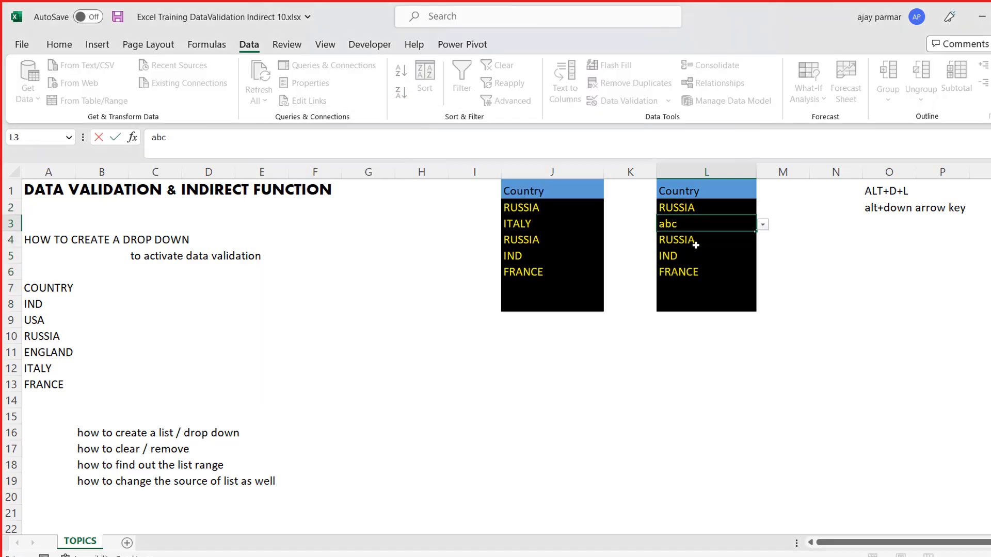
key(Return)
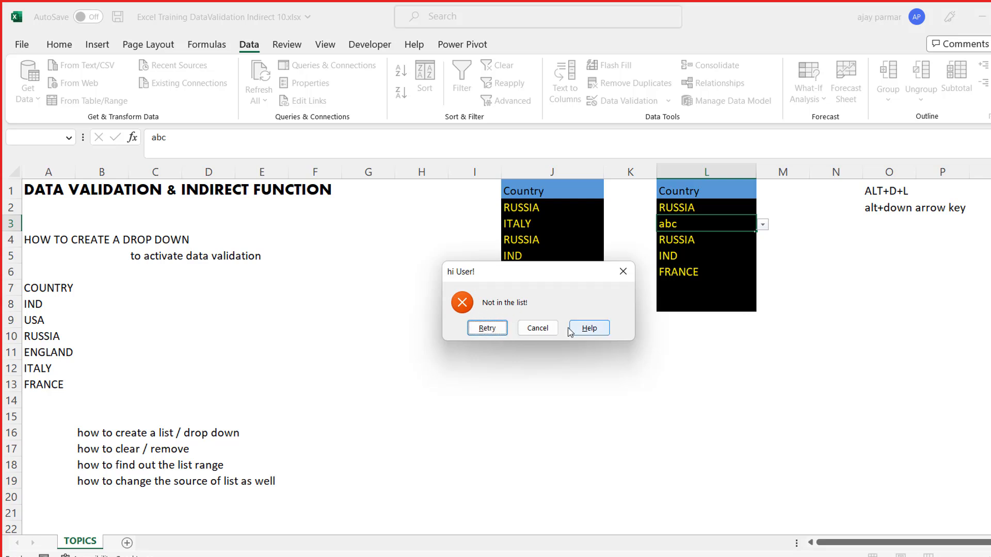
click(539, 330)
- Copy the Country block L1:L8 to cell N1
click(684, 209)
key(Up)
key(shift+Down)
key(shift+Down)
key(shift+Down)
key(shift+Down)
key(shift+Down)
key(shift+Down)
key(shift+Down)
key(ctrl+c)
key(Right)
key(Right)
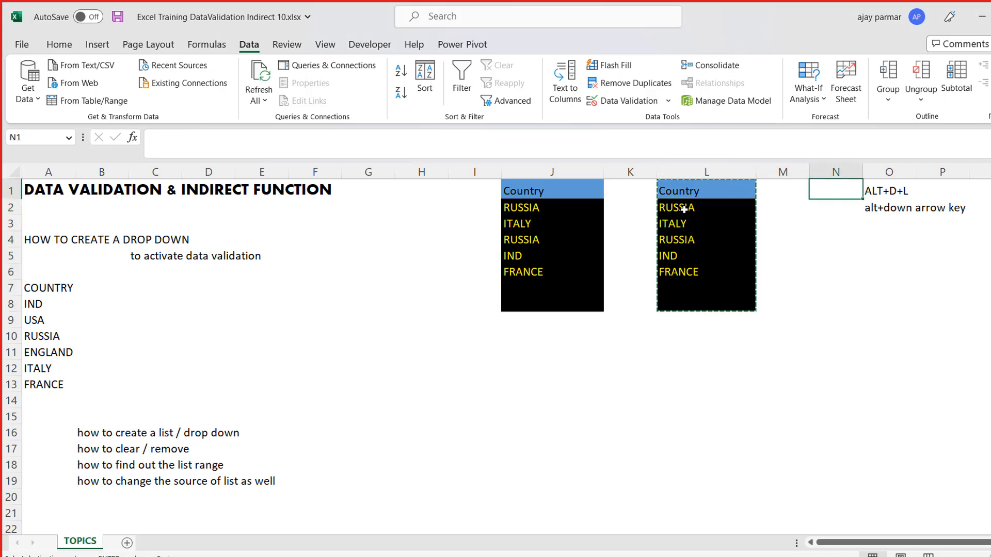
key(ctrl+v)
- Insert a blank column O beside the copied list and remove the fill colour from O1:O9
key(Right)
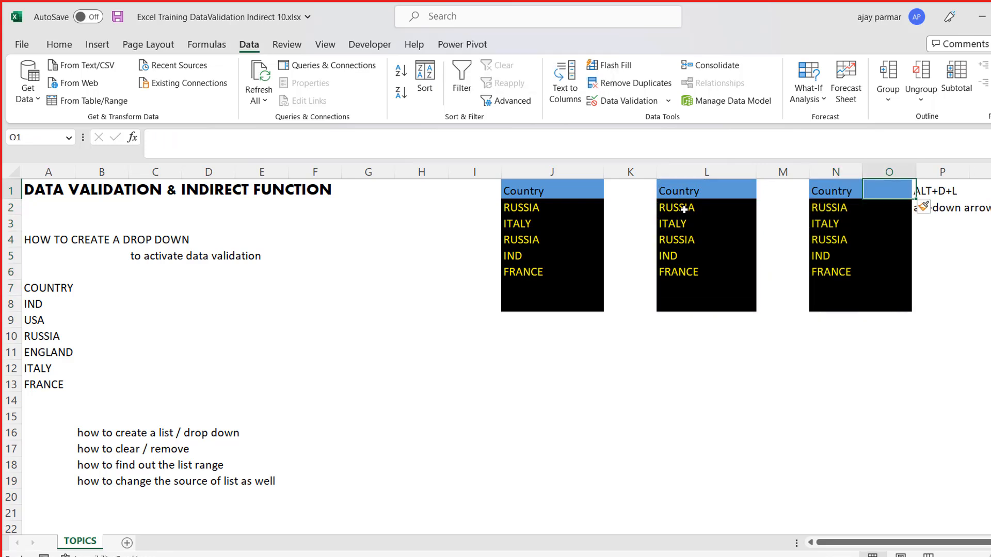
key(shift+Down)
key(shift+Down)
key(shift+Down)
key(shift+Down)
key(shift+Down)
key(shift+Down)
key(shift+Down)
key(shift+Down)
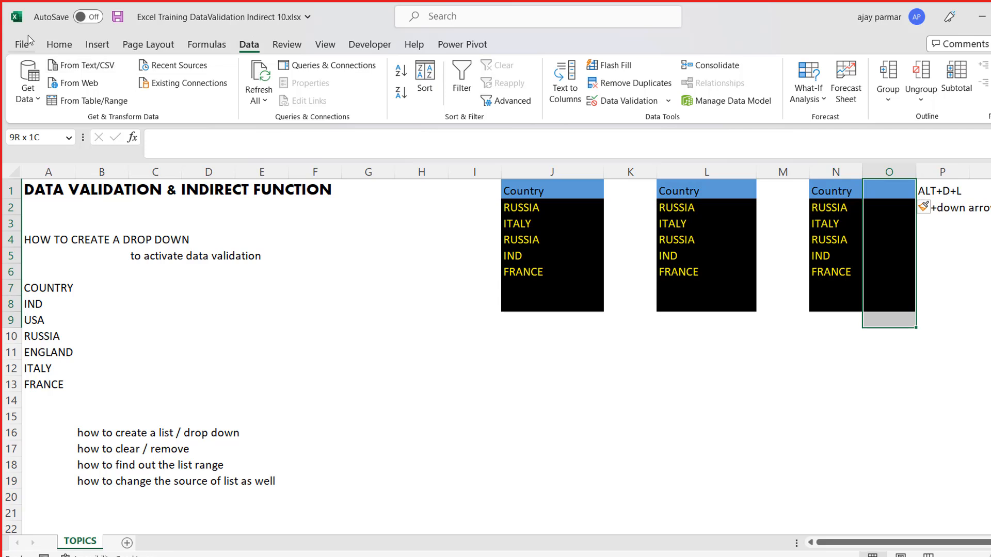
click(58, 47)
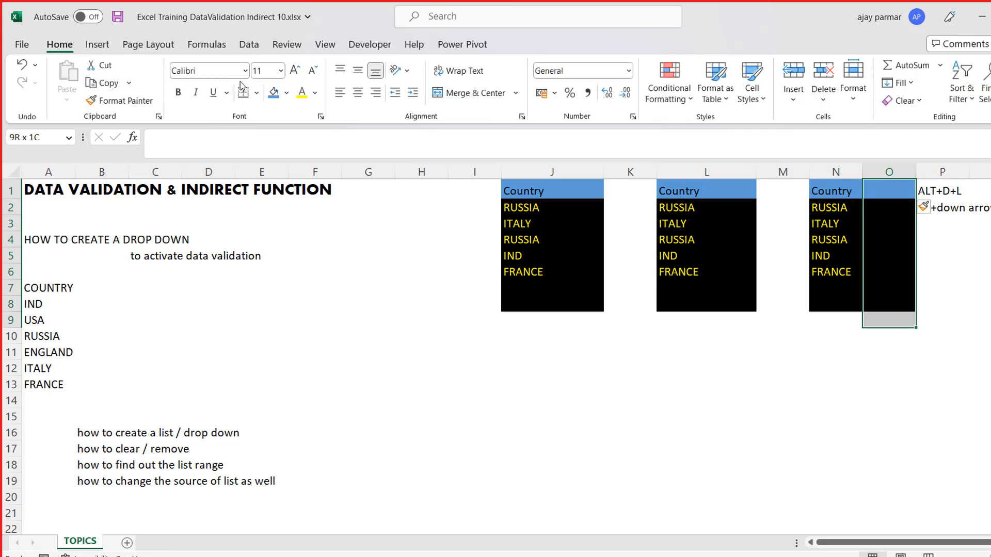
click(292, 95)
click(277, 247)
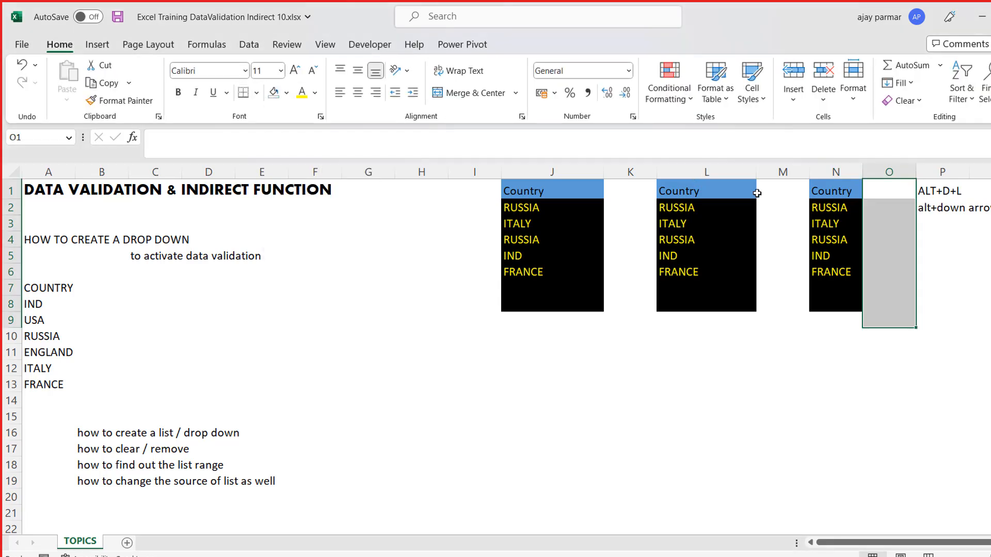
- Open data validation for the range N2:N8 and set the error alert style to Warning
click(821, 208)
key(shift+Down)
key(shift+Down)
key(shift+Down)
key(shift+Down)
key(shift+Down)
key(shift+Down)
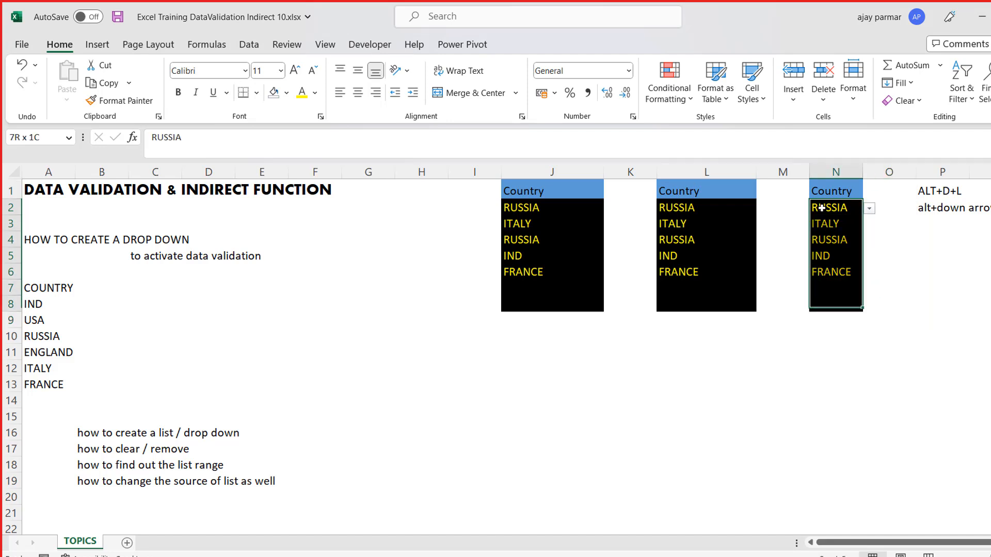
key(alt+d)
key(l)
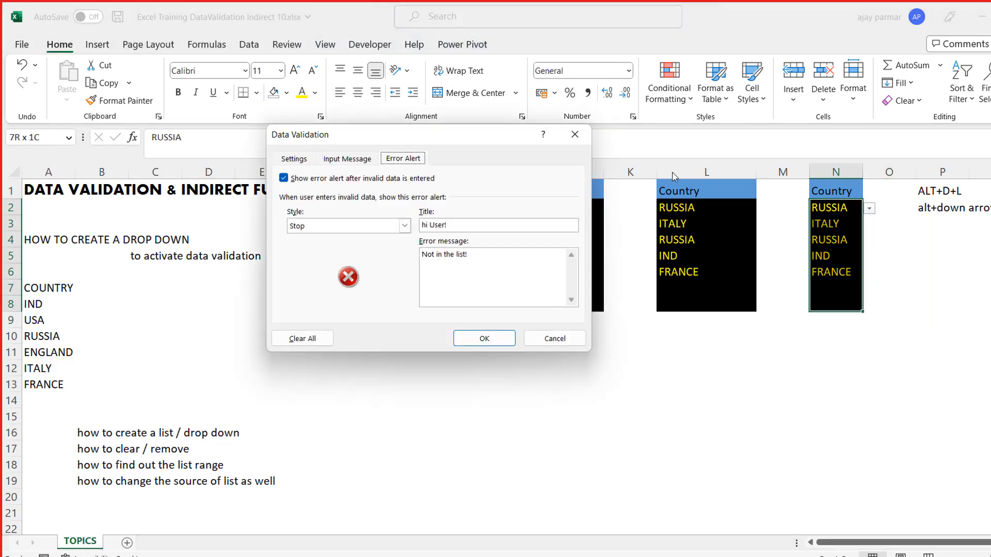
click(405, 226)
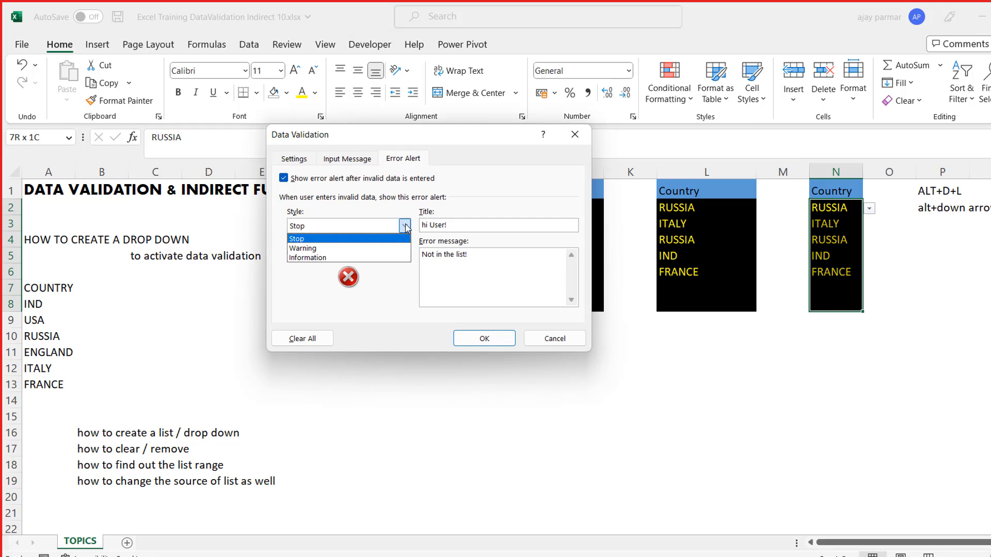
click(336, 247)
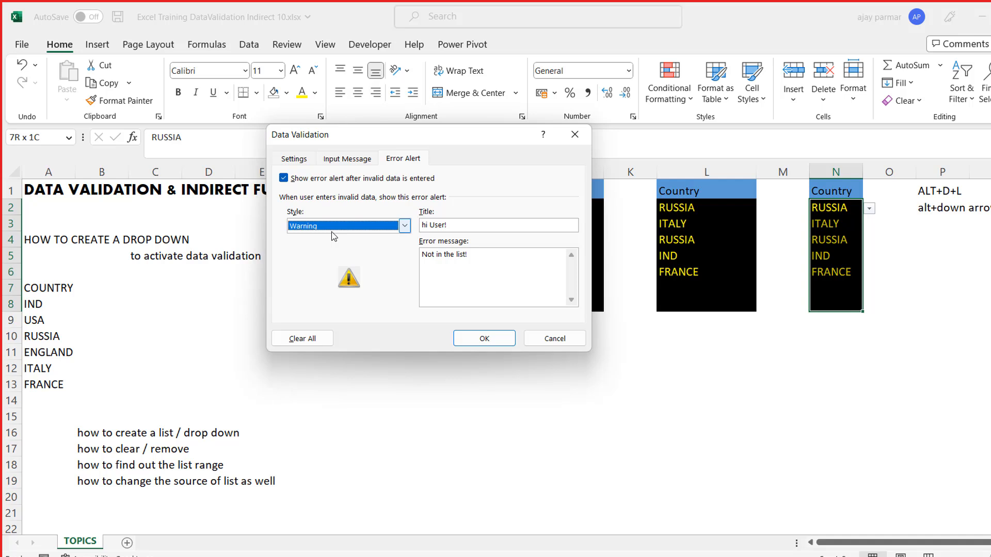
- Switch the error alert style between Information and Warning to compare their icons, ending on Warning
click(405, 226)
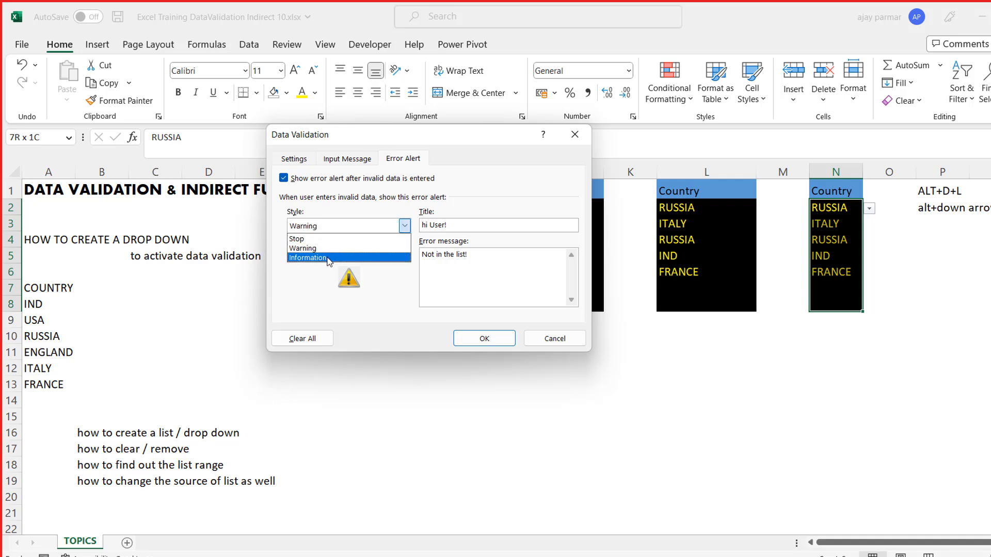
click(328, 258)
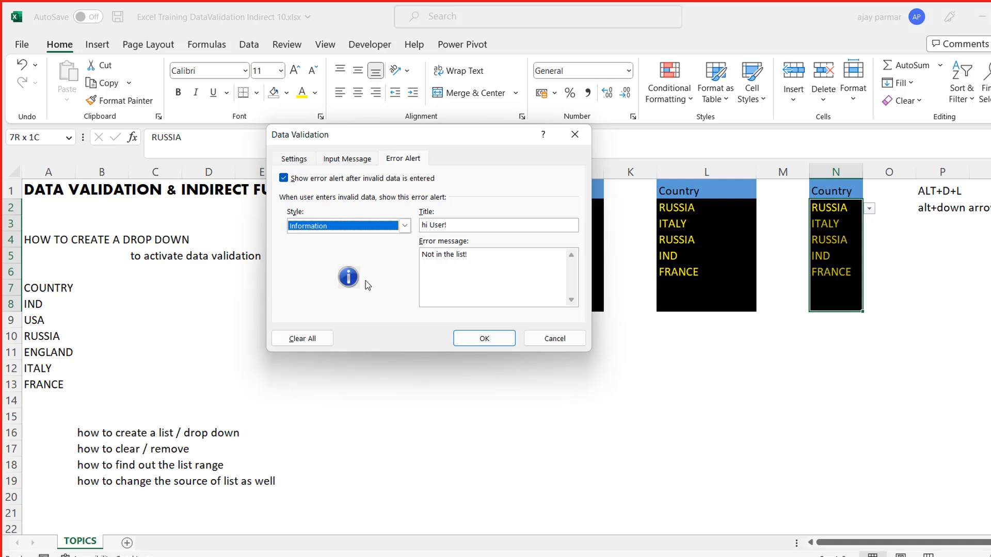
click(404, 226)
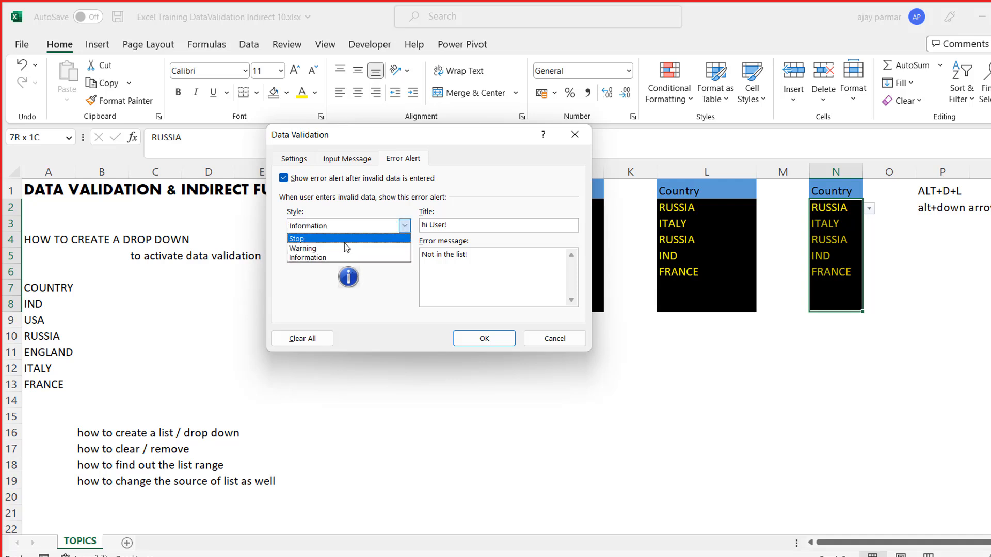
click(347, 248)
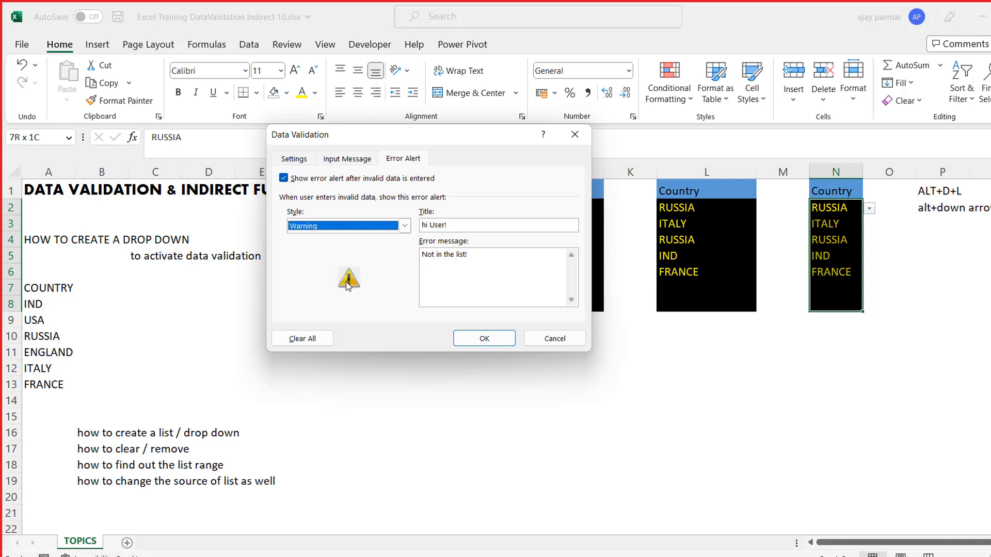
click(404, 226)
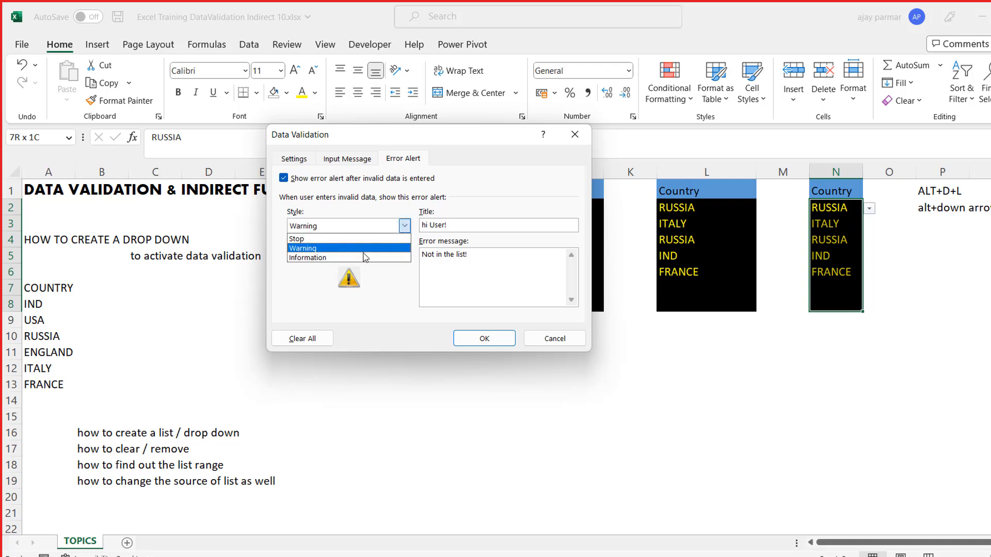
click(351, 258)
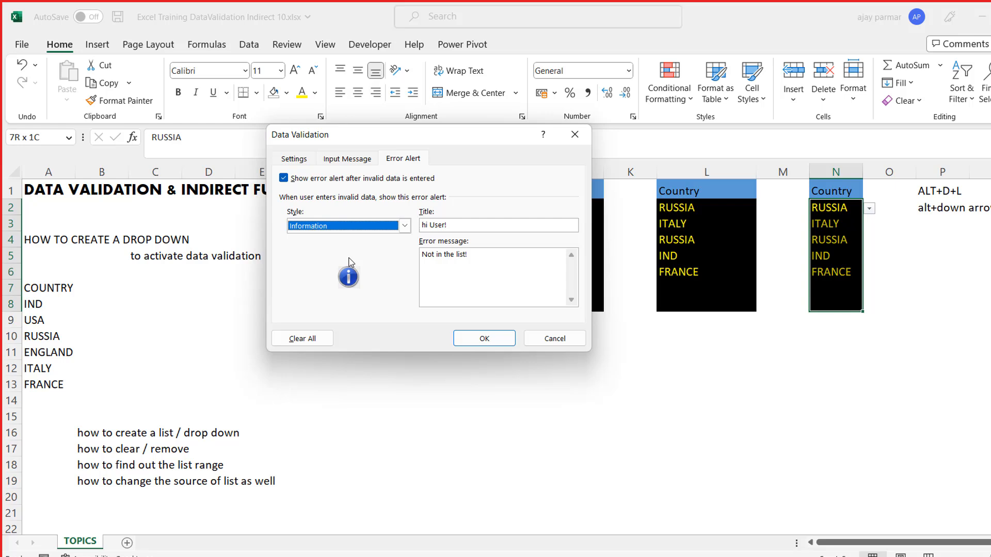
click(404, 227)
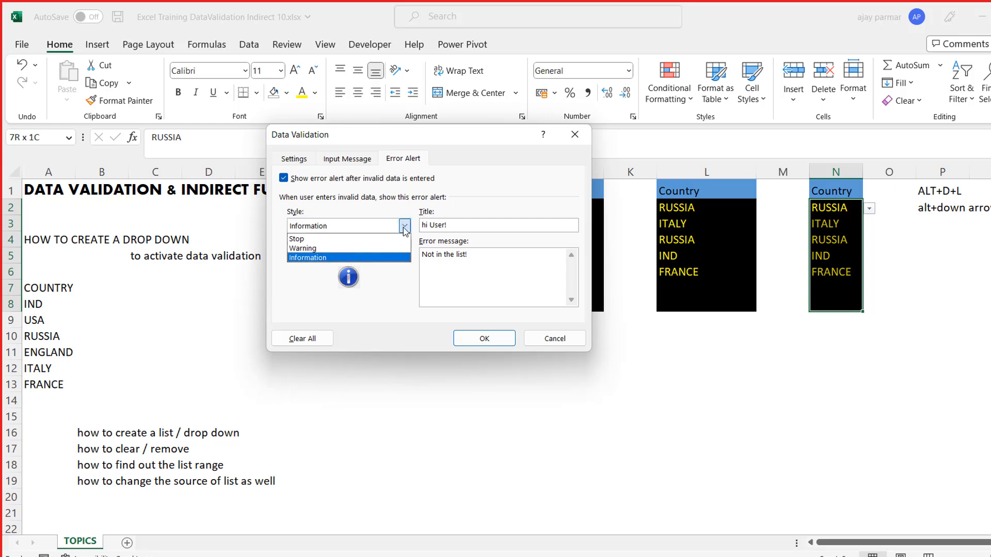
click(304, 248)
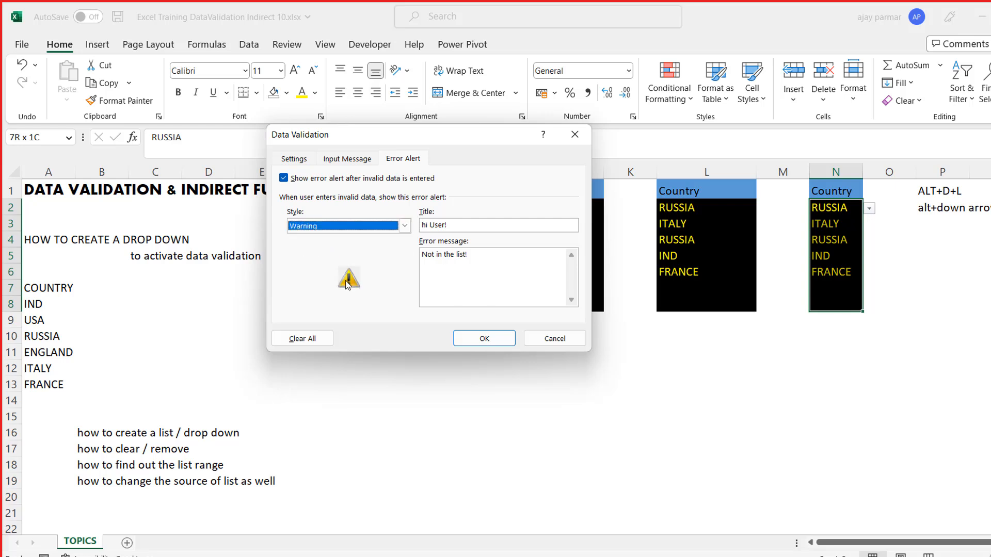
- Replace the error message for N2:N8 with "add only if you are sure. This is not found in the list"
click(484, 254)
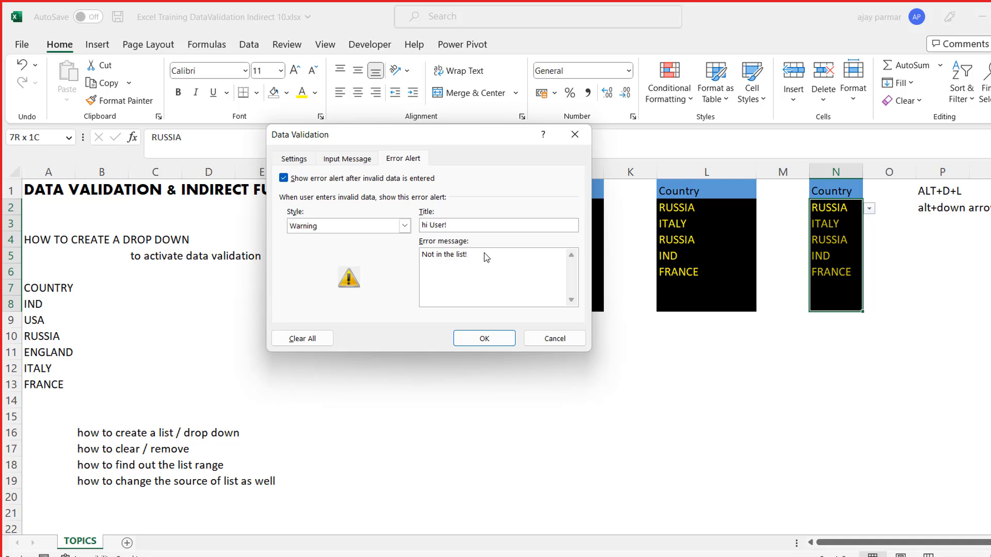
key(BackSpace)
key(BackSpace)
key(BackSpace)
key(BackSpace)
key(BackSpace)
key(BackSpace)
key(BackSpace)
key(BackSpace)
key(BackSpace)
key(BackSpace)
key(BackSpace)
key(BackSpace)
key(BackSpace)
key(BackSpace)
key(BackSpace)
text(Are you sure , you)
key(BackSpace)
key(BackSpace)
key(BackSpace)
key(BackSpace)
key(BackSpace)
key(BackSpace)
key(BackSpace)
key(BackSpace)
key(BackSpace)
key(BackSpace)
key(BackSpace)
key(BackSpace)
key(BackSpace)
key(BackSpace)
key(BackSpace)
key(BackSpace)
key(BackSpace)
key(BackSpace)
text(add only if you are sure. This is not found in the list)
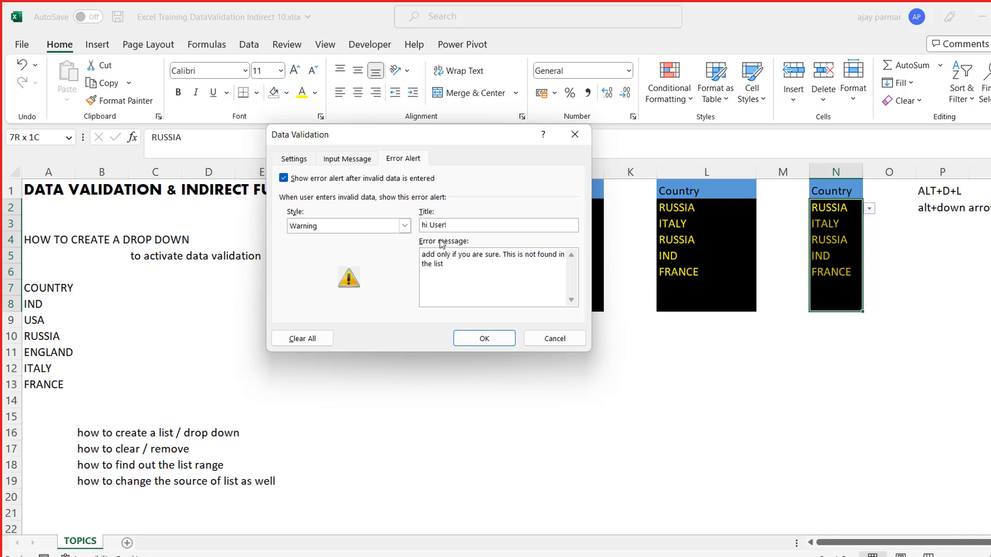
- Set the error alert title for N2:N8 to "Good day!" and apply the validation
key(BackSpace)
key(BackSpace)
key(BackSpace)
key(BackSpace)
key(BackSpace)
key(BackSpace)
key(BackSpace)
text(Good ay)
key(BackSpace)
key(BackSpace)
text(day!)
click(491, 341)
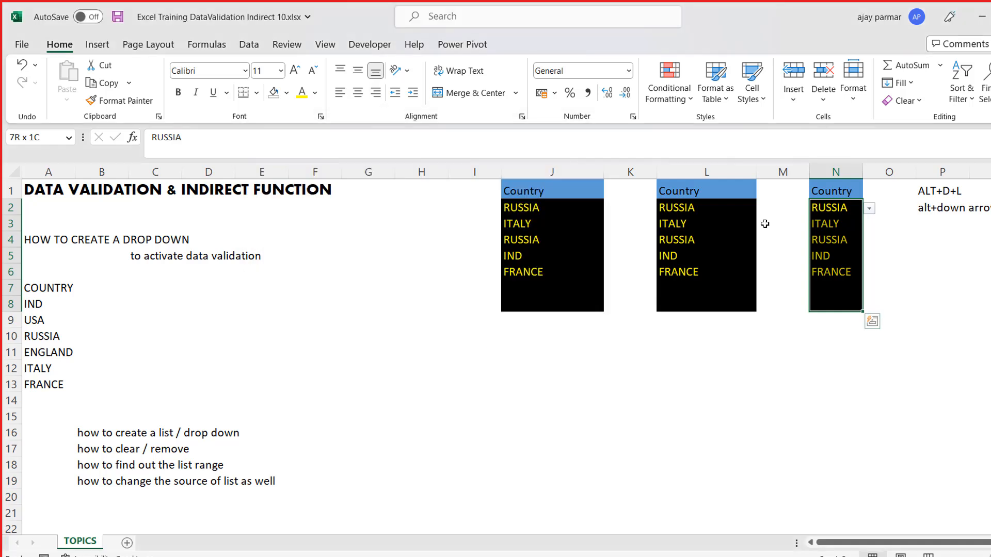
- Enter the unlisted country "mexico" in cell N2 and move the resulting alert clear of the lists
click(823, 214)
key(Down)
key(Up)
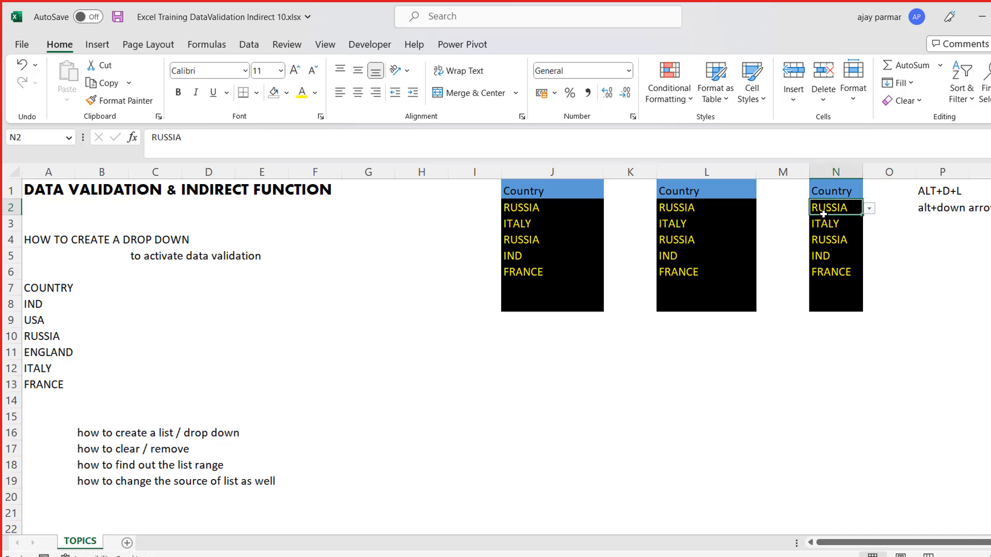
text(me)
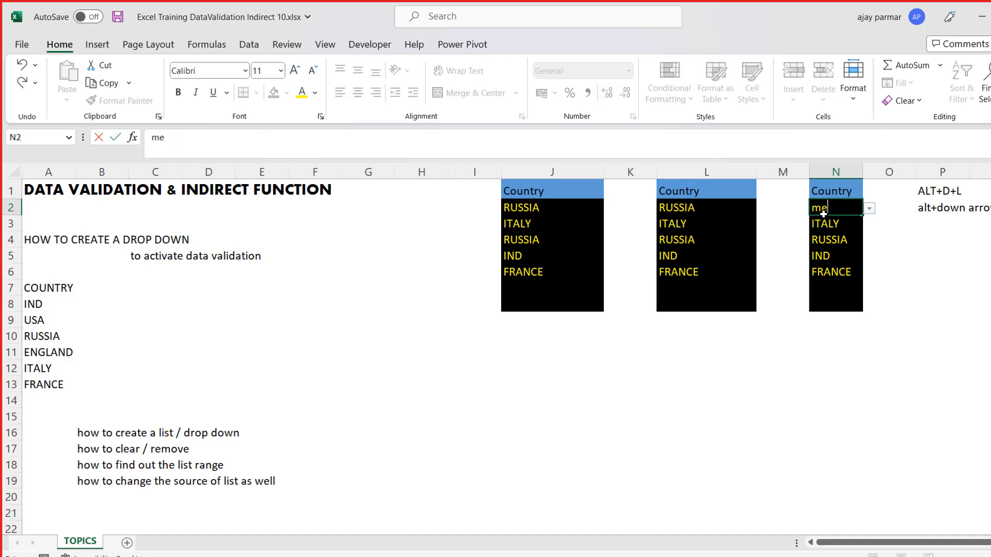
text(xico)
key(Return)
drag(547, 275, 611, 204)
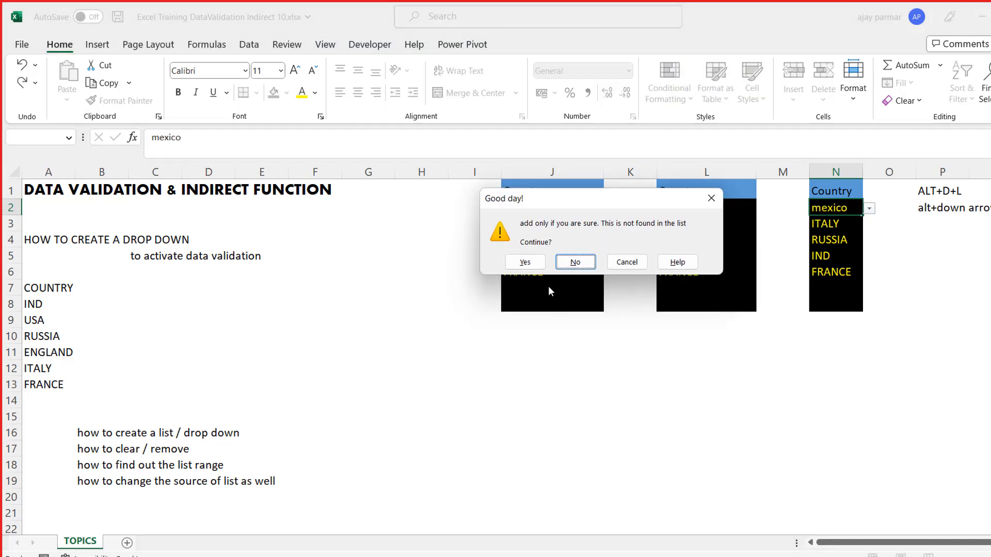
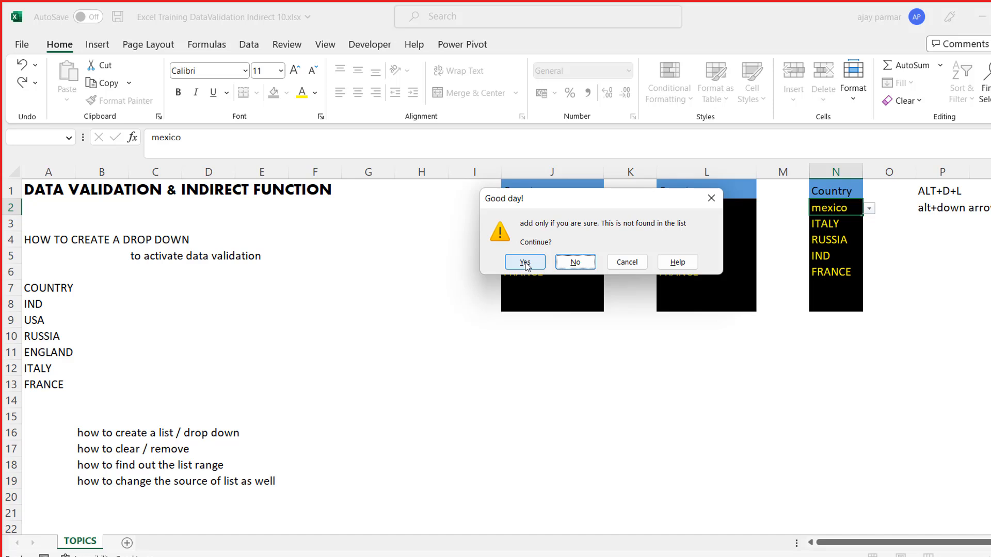
- Accept the unlisted entry "mexico" in N2 despite the warning and check the country drop-down in N5
click(525, 262)
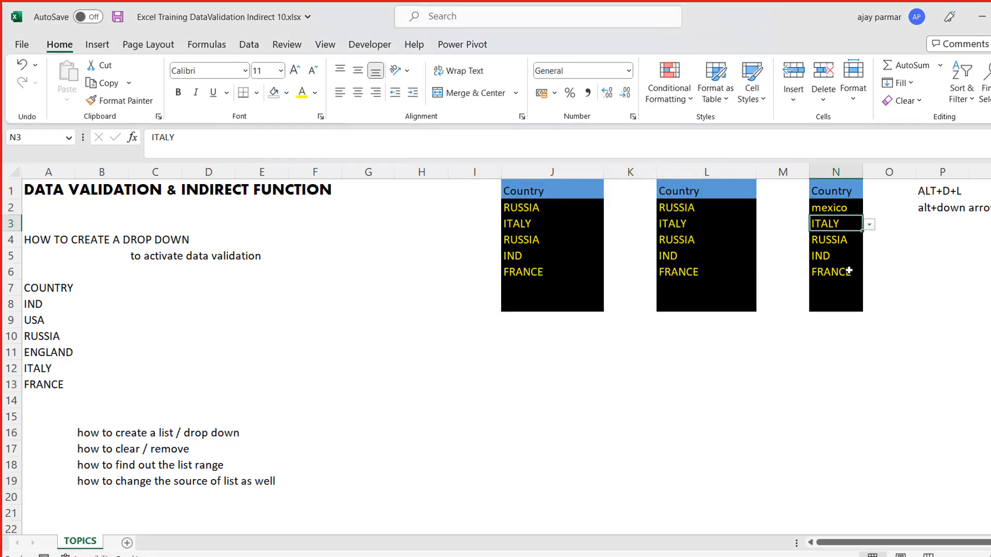
key(Up)
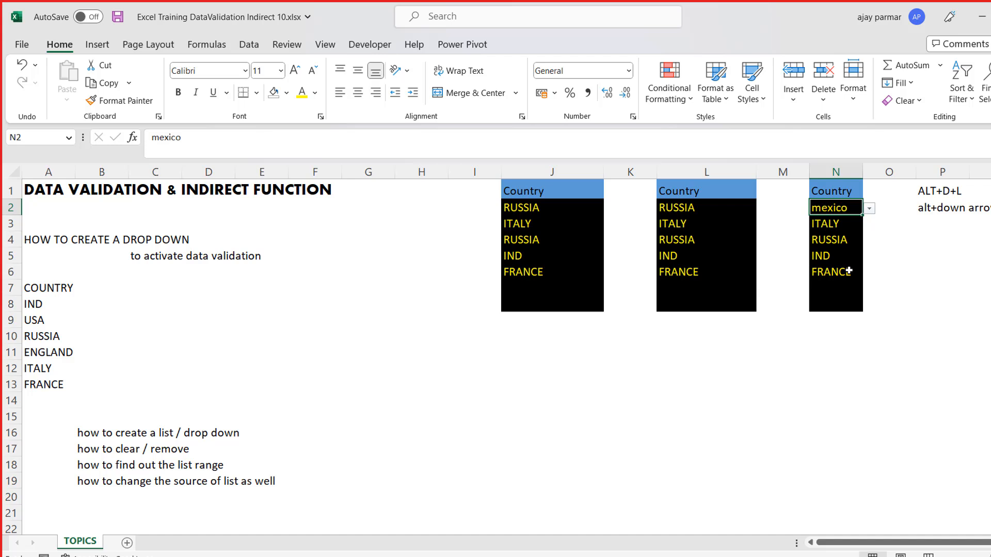
key(Down)
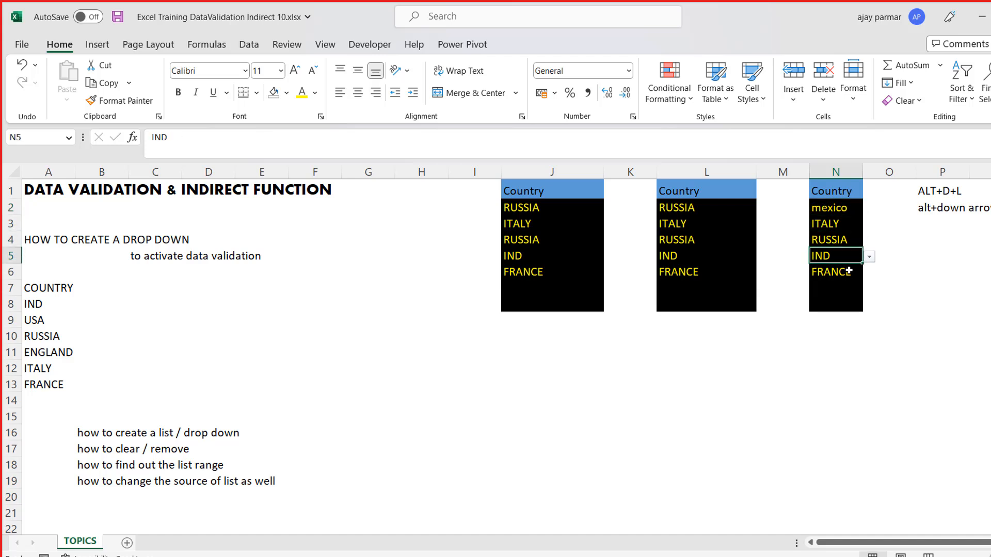
key(alt+Down)
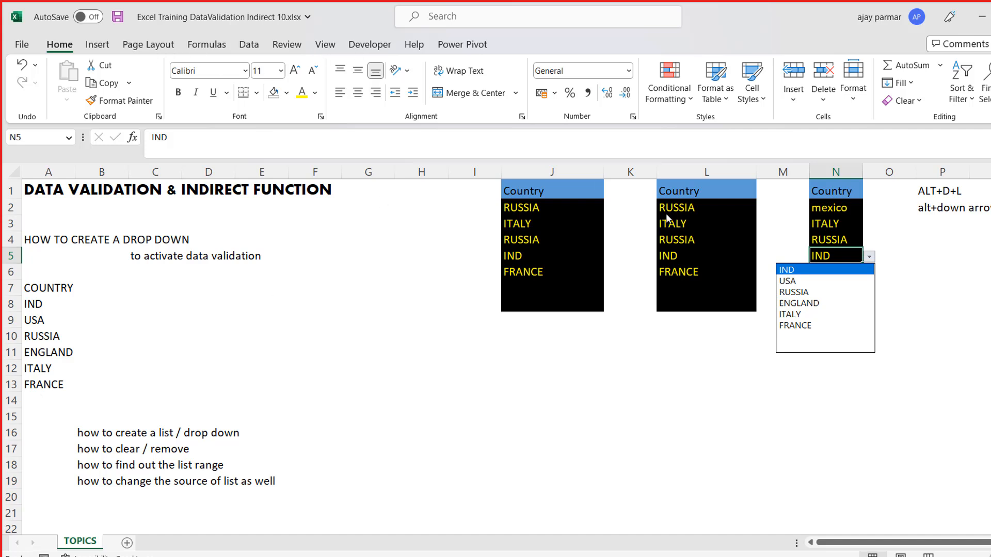
key(Escape)
key(Up)
key(Up)
key(Up)
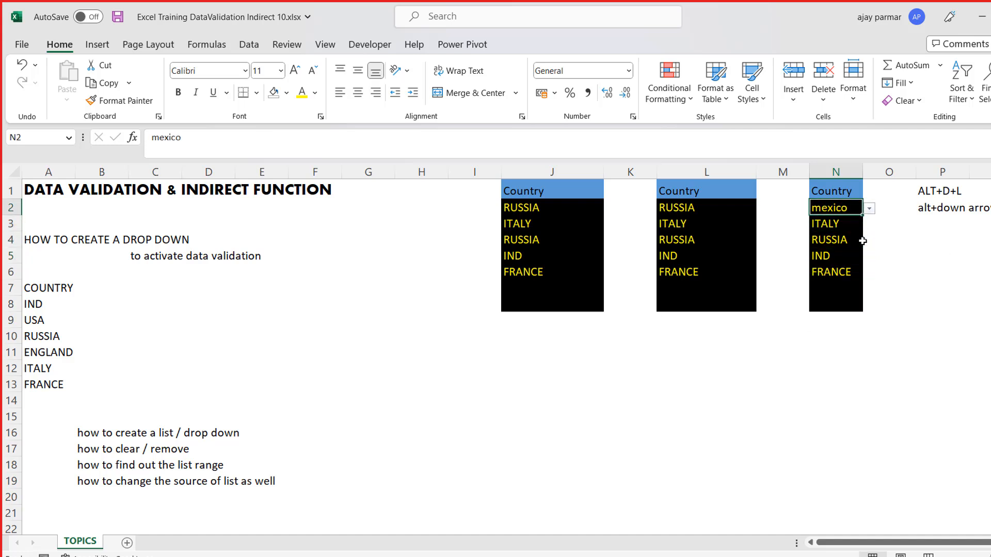
- Review the three country lists in columns N, L and J, including the range J2:J8
key(Left)
key(Left)
key(Right)
key(Right)
key(Left)
key(Left)
key(Left)
key(Left)
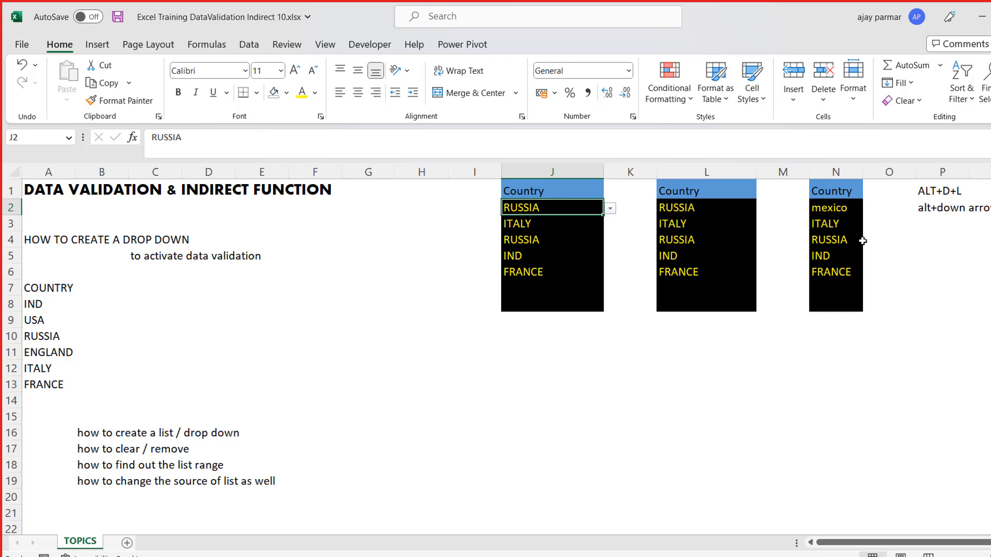
key(shift+Down)
key(shift+Down)
key(shift+Down)
key(shift+Down)
key(shift+Down)
key(shift+Down)
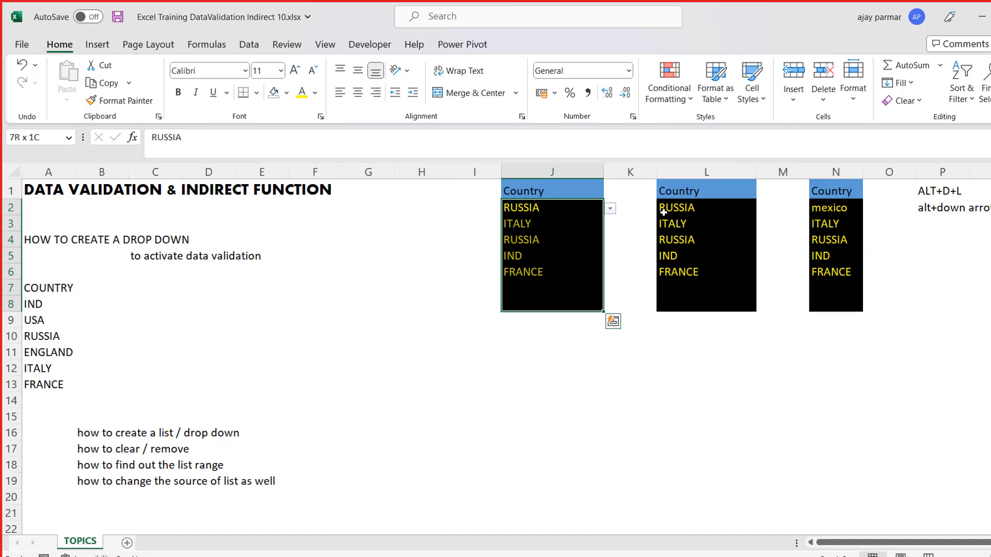
click(555, 213)
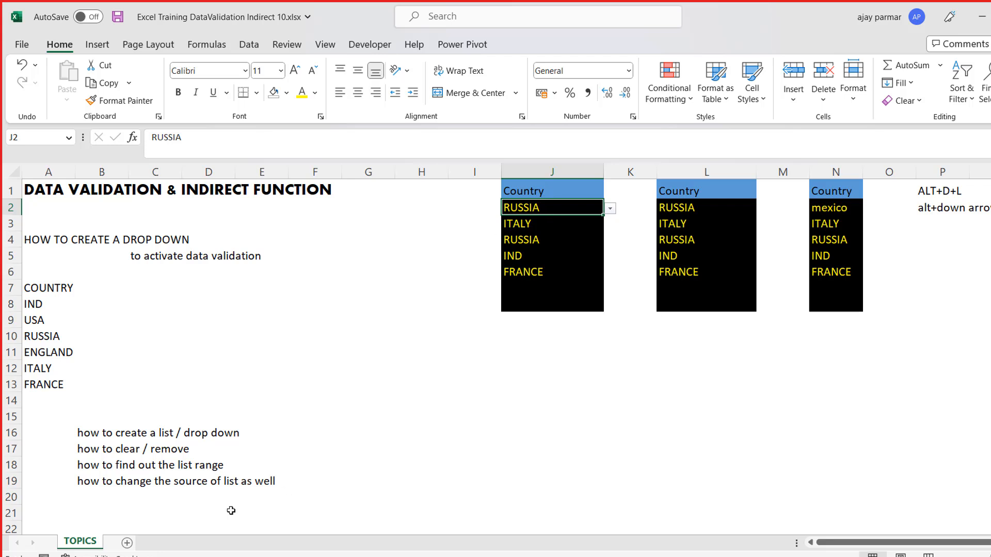
- Add a new blank worksheet after the TOPICS sheet
click(128, 543)
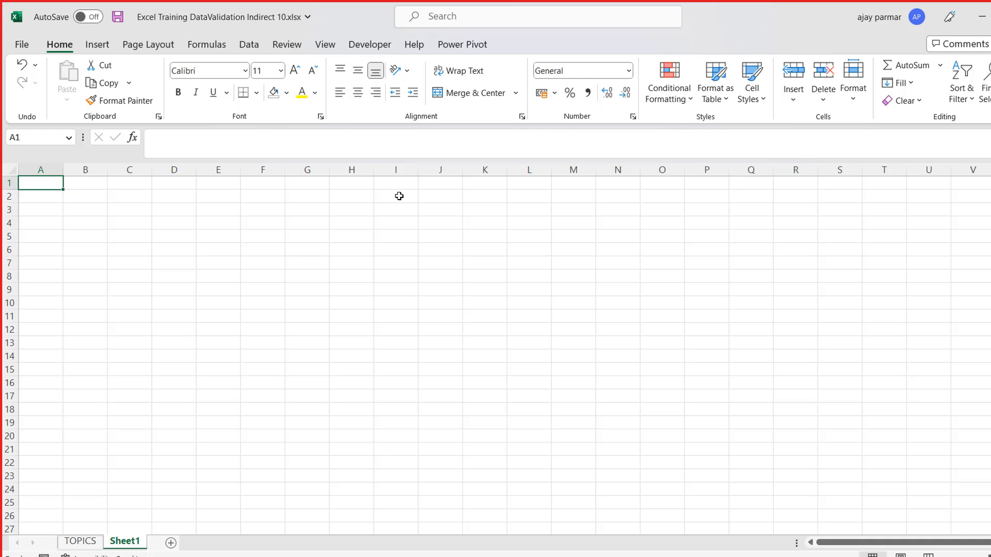
click(356, 193)
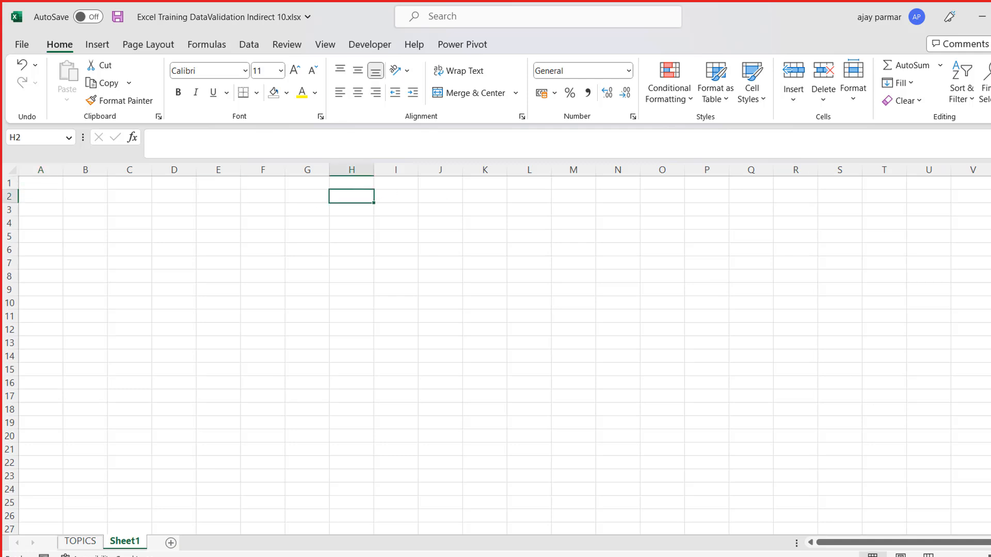
scroll(619, 296, up, 3)
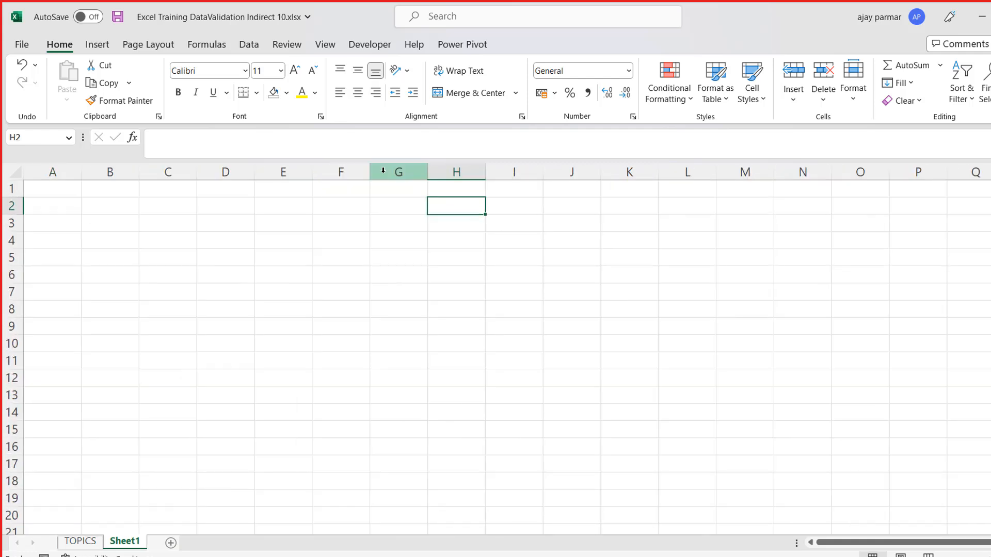
click(406, 182)
key(Right)
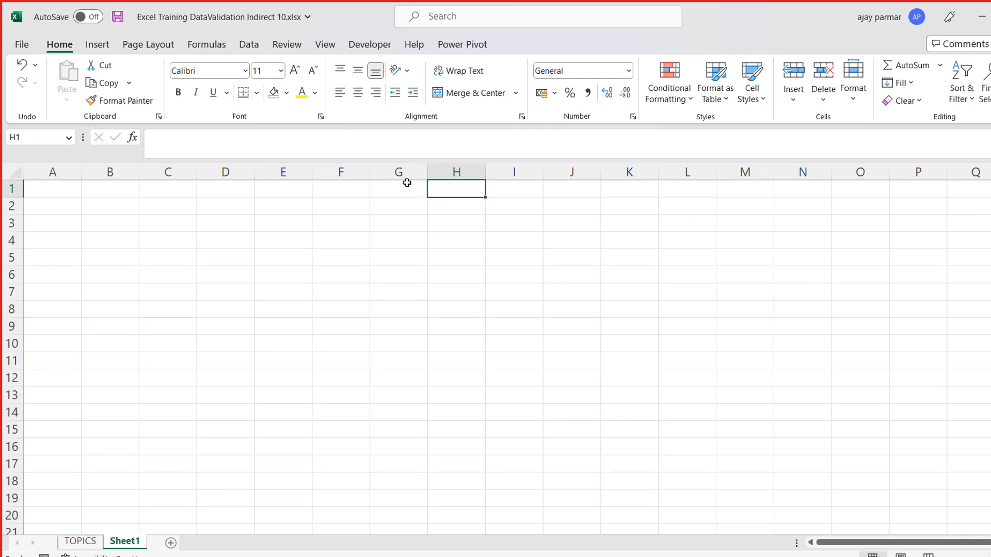
click(407, 182)
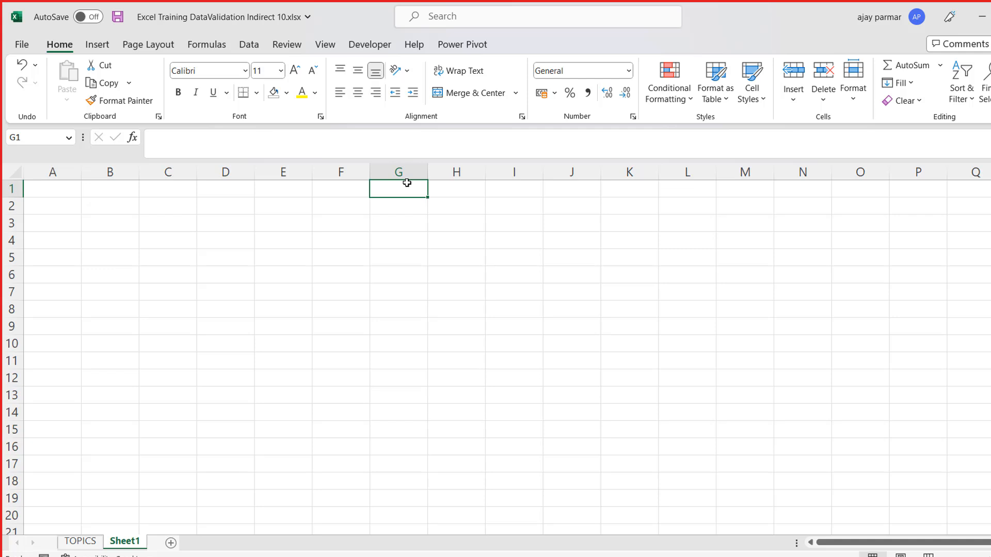
- Enter the column heading EMPID in cell A1 of the new sheet
key(Down)
key(Up)
key(Left)
key(Left)
key(Left)
key(Left)
key(Left)
key(Left)
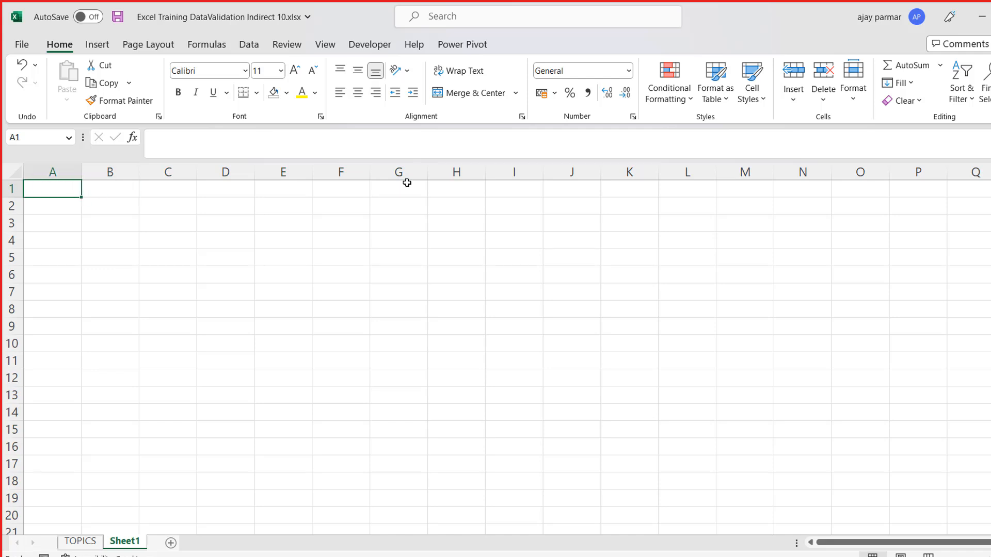
text(EM)
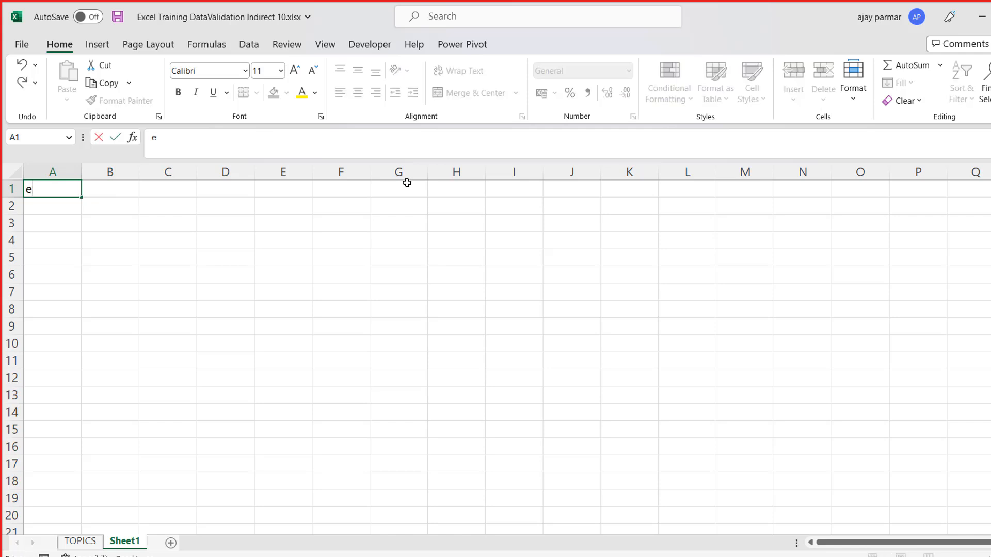
text(PID)
key(Return)
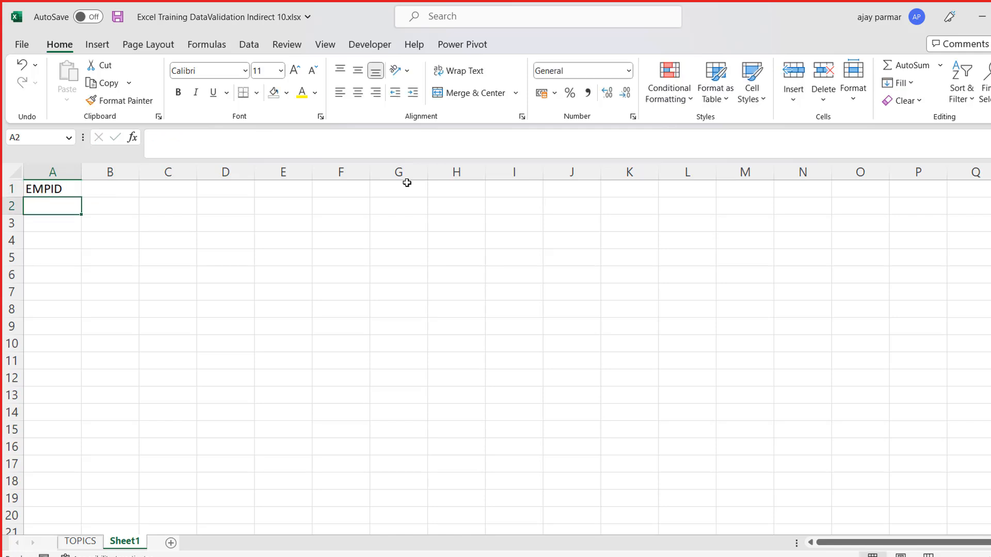
- Enter the headings NAME in B1 and MONTH in C1
key(Up)
key(Right)
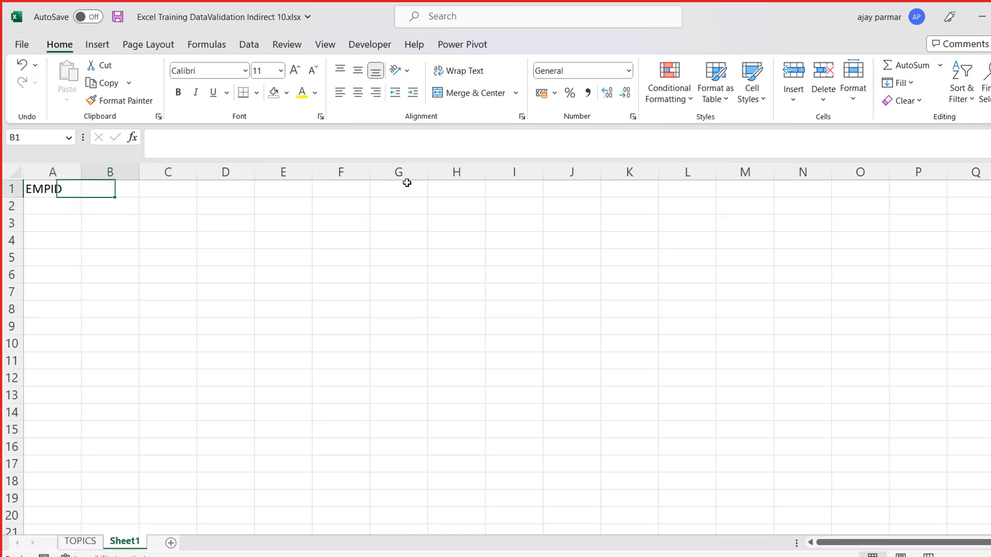
text(NAME)
key(Return)
key(Up)
key(Right)
text(MONTH)
key(Return)
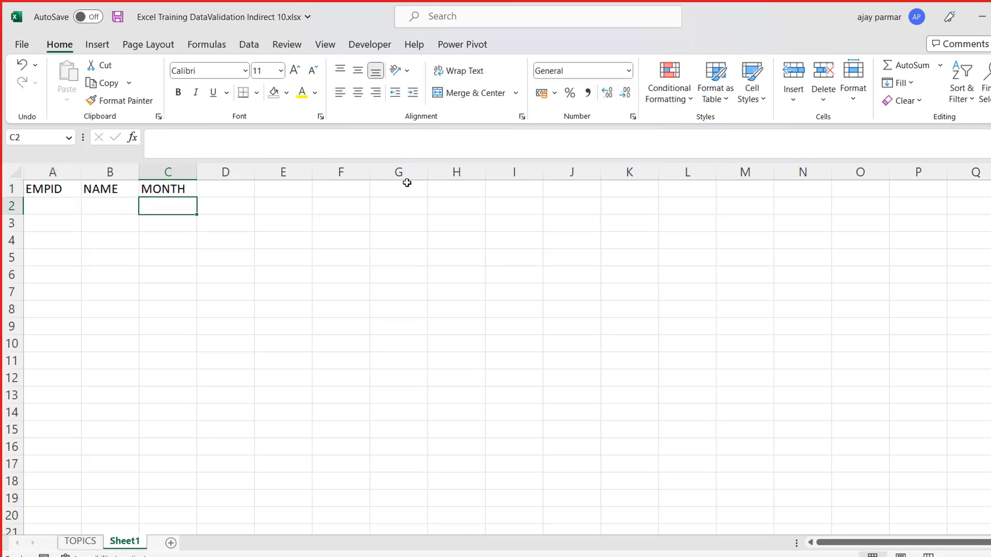
- Enter the headings SALARY in D1 and DEPT in E1
key(Up)
key(Right)
text(SALR)
key(BackSpace)
text(ARY)
key(Return)
key(Up)
key(Right)
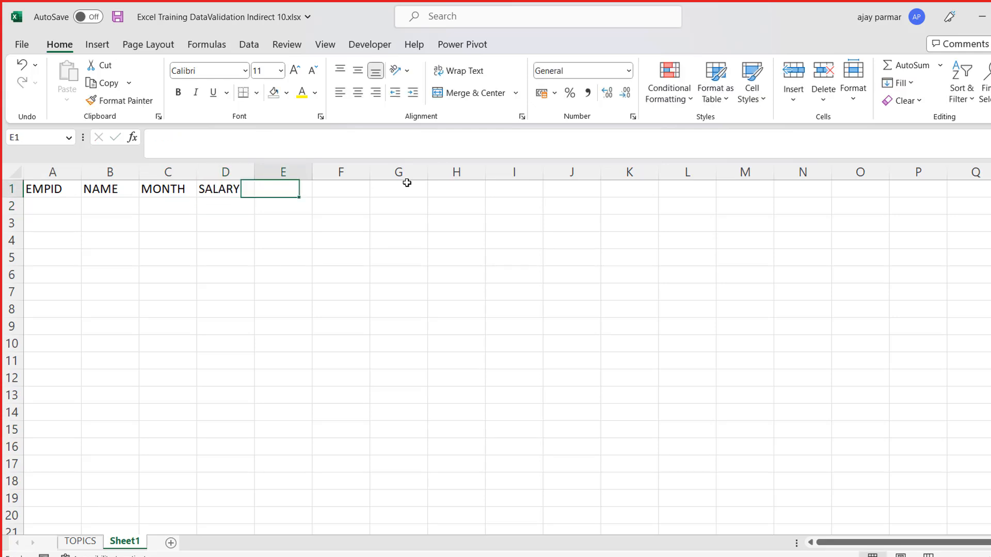
text(DEPT)
key(Return)
- Enter the heading IJP in cell F1
key(Up)
key(Right)
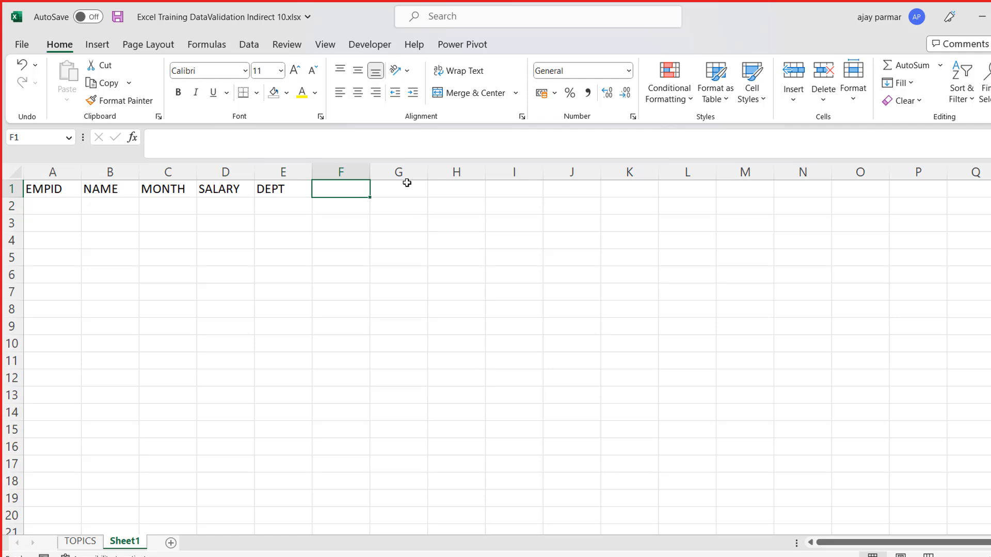
text(QUIZ)
key(BackSpace)
key(BackSpace)
key(BackSpace)
key(BackSpace)
text(IJP)
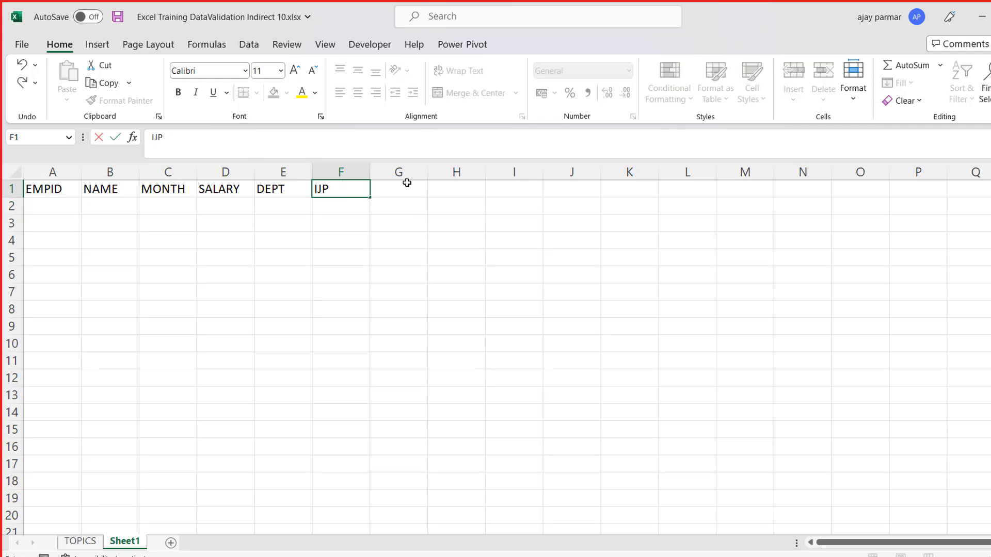
key(Return)
- Fill the EMPID column from A2 to A5 with the series 100 to 103
key(Left)
key(Left)
key(Left)
key(Left)
key(Left)
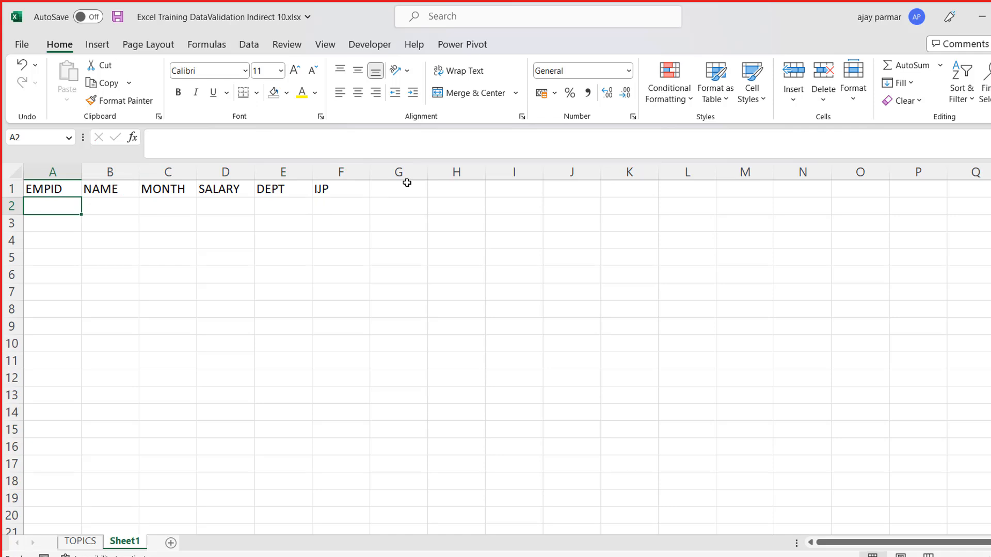
text(100)
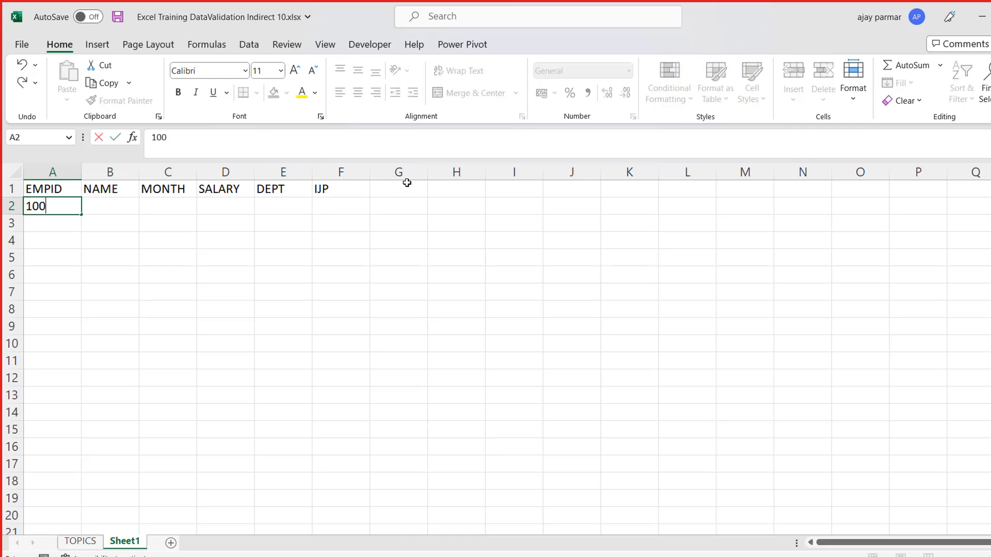
key(ctrl+Return)
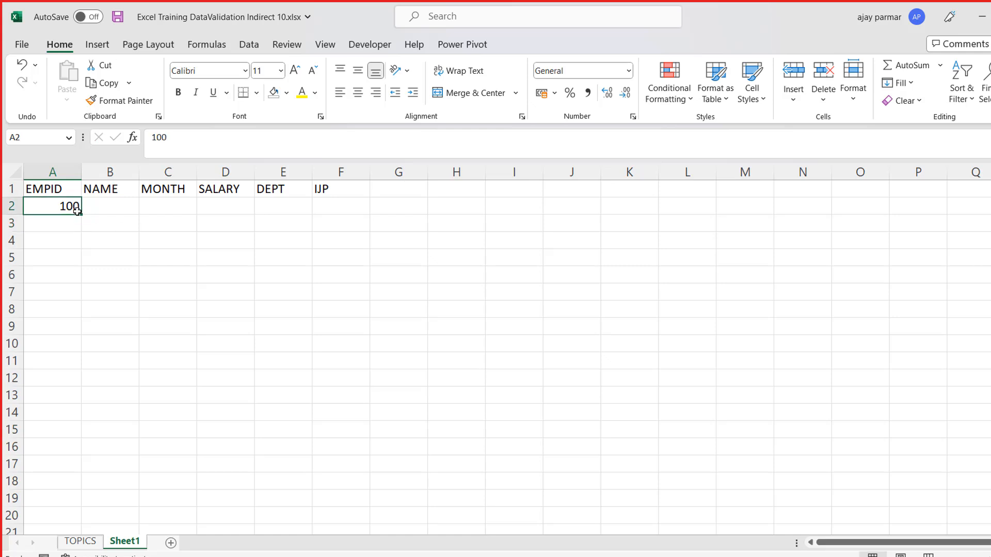
drag(81, 214, 75, 261)
click(93, 277)
click(94, 310)
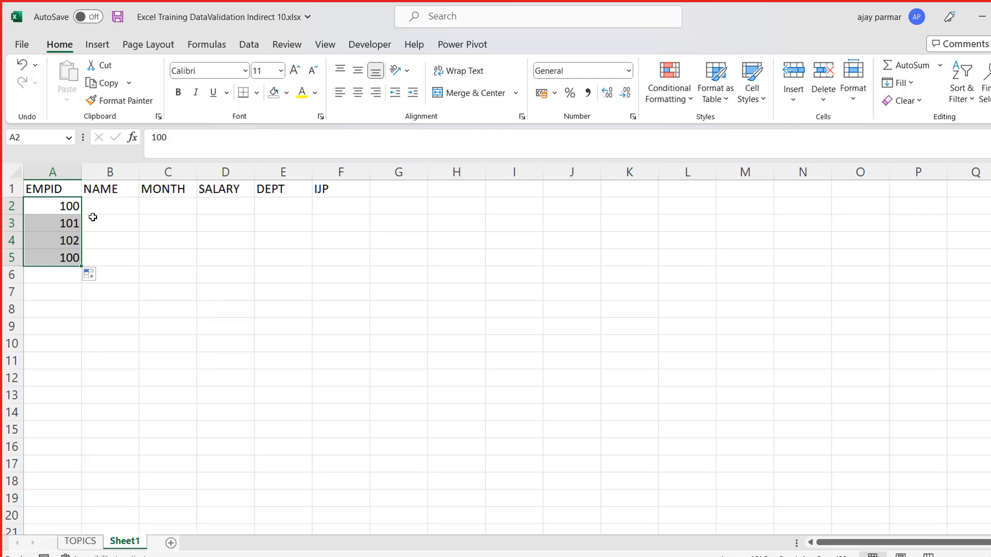
- Fill the NAME column from B2 to B5 with Name1 to Name4
key(Right)
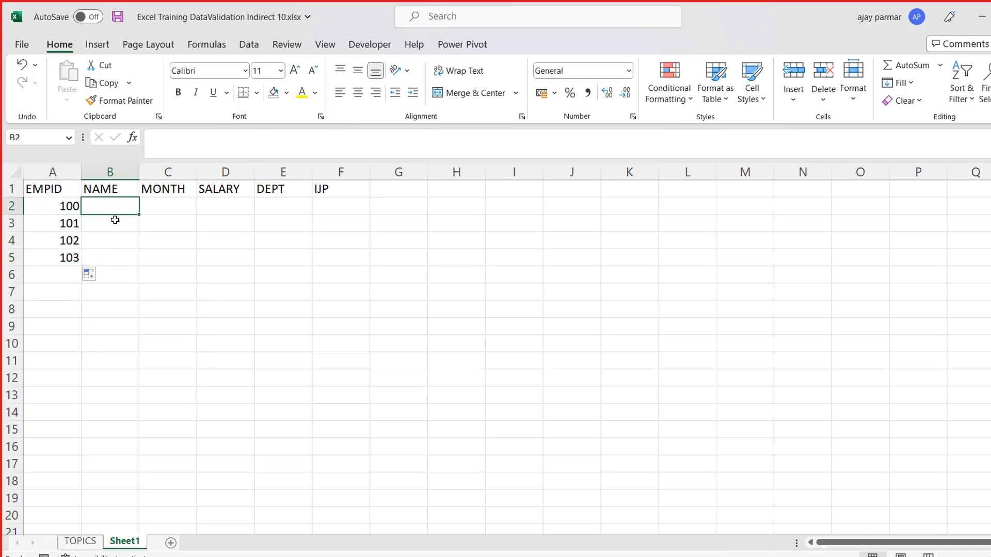
text(NA)
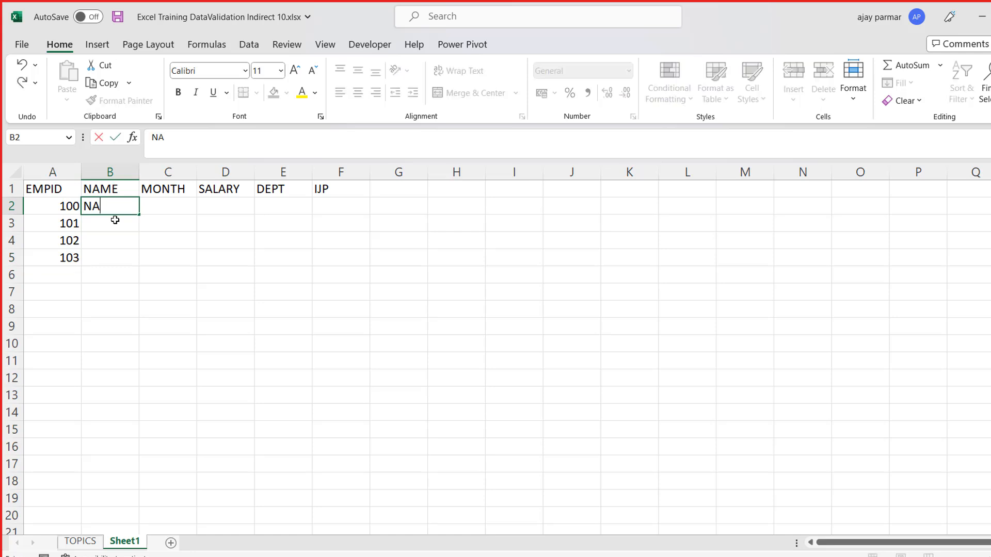
key(BackSpace)
text(ame1)
key(Return)
key(Up)
drag(138, 215, 140, 261)
- Enter JAN as the month for all four employees in C2:C5
click(177, 234)
key(Up)
key(Up)
text(JAN)
key(Return)
text(JAN)
key(Return)
text(JAN)
key(Return)
- Enter the departments OPS, HR and FINANCE in cells E2 to E4, leaving the SALARY column empty
key(Up)
key(Up)
key(Up)
key(Up)
key(Right)
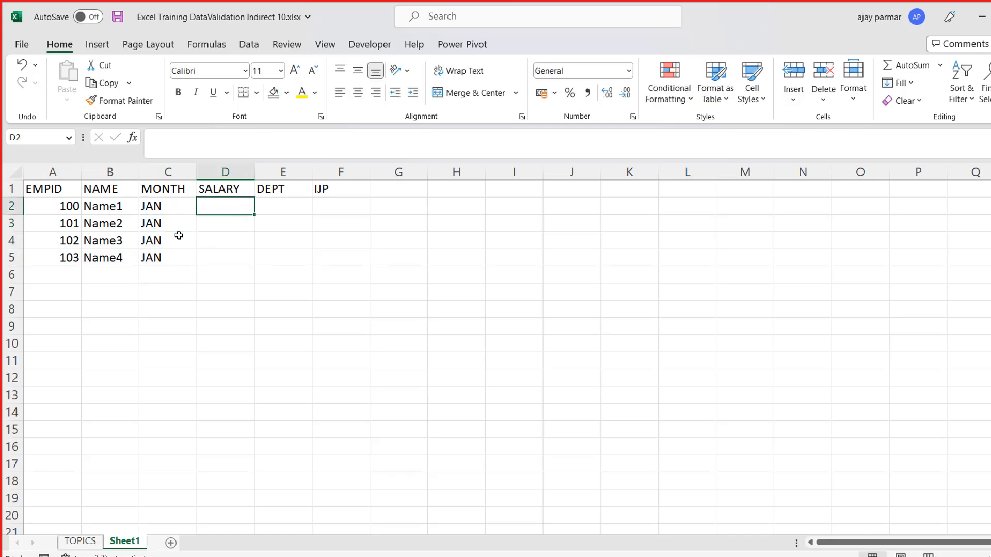
key(Right)
text(OPS)
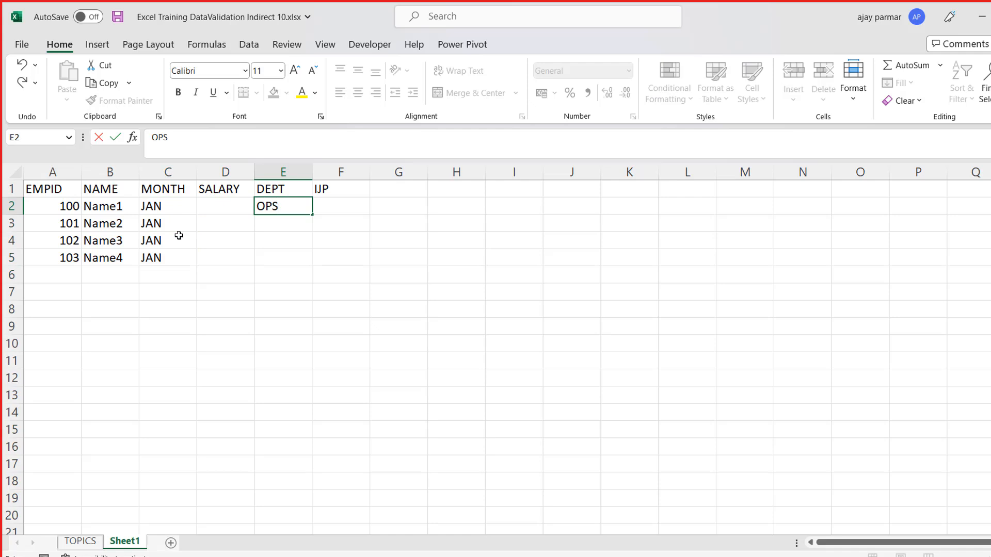
key(Return)
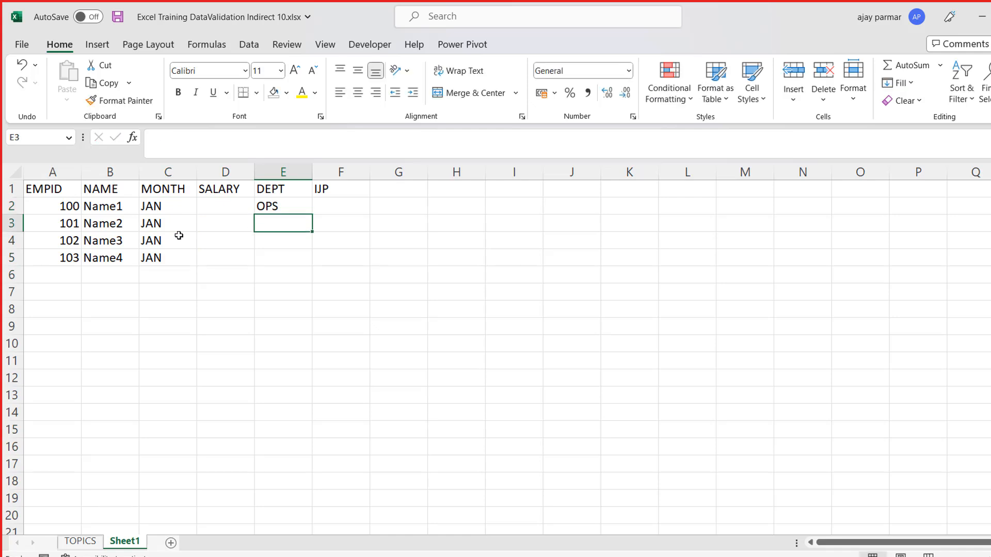
text(HR)
key(Return)
text(FINANCE)
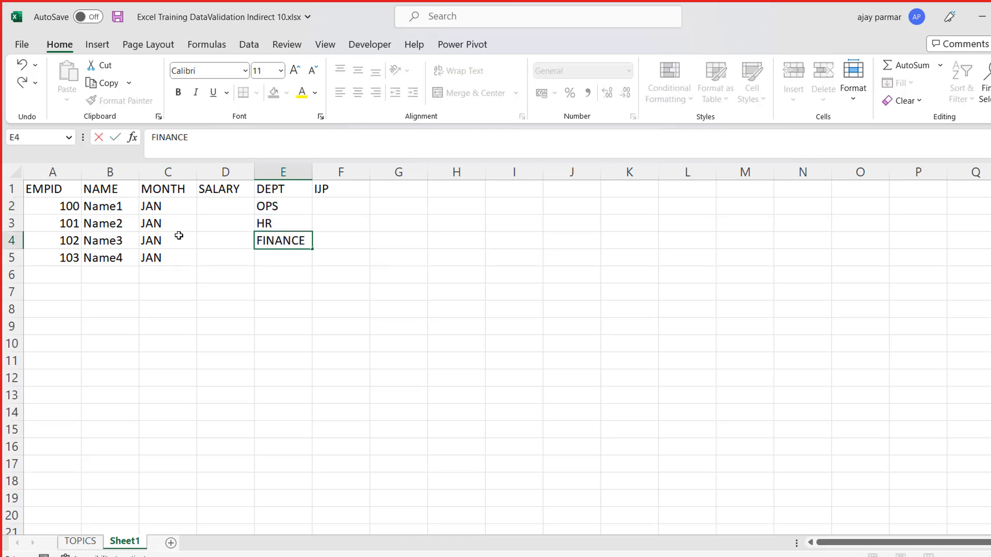
key(Return)
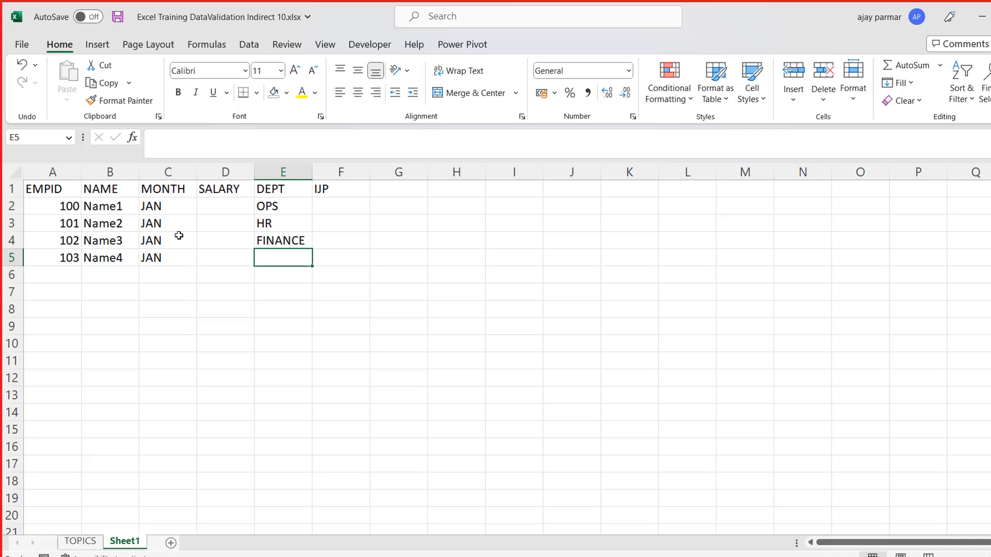
- Enter QUALITY as the department in cell E5
text(QSULA)
key(BackSpace)
key(BackSpace)
key(BackSpace)
key(BackSpace)
text(AU)
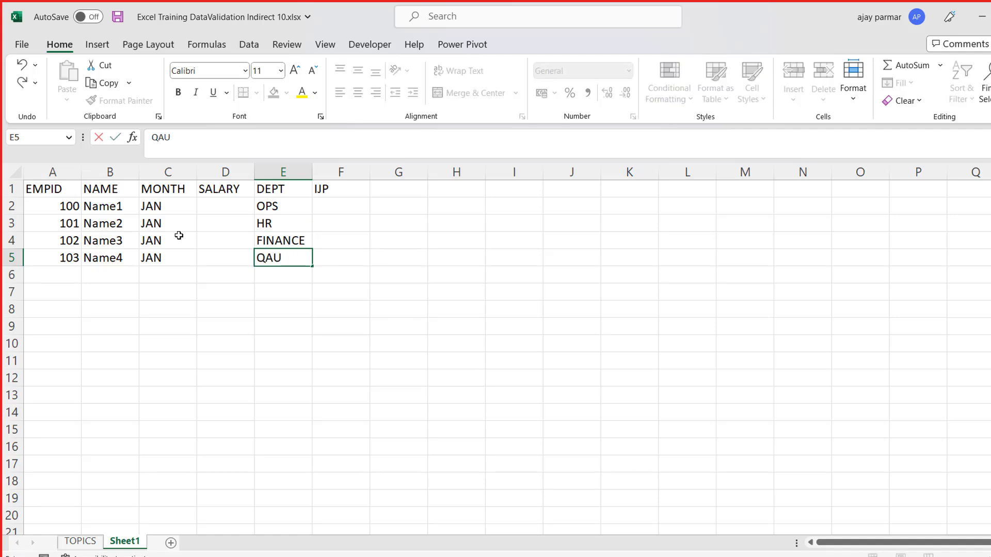
key(BackSpace)
key(BackSpace)
text(UALITY)
key(Return)
key(Up)
key(Up)
key(Up)
key(Up)
key(Right)
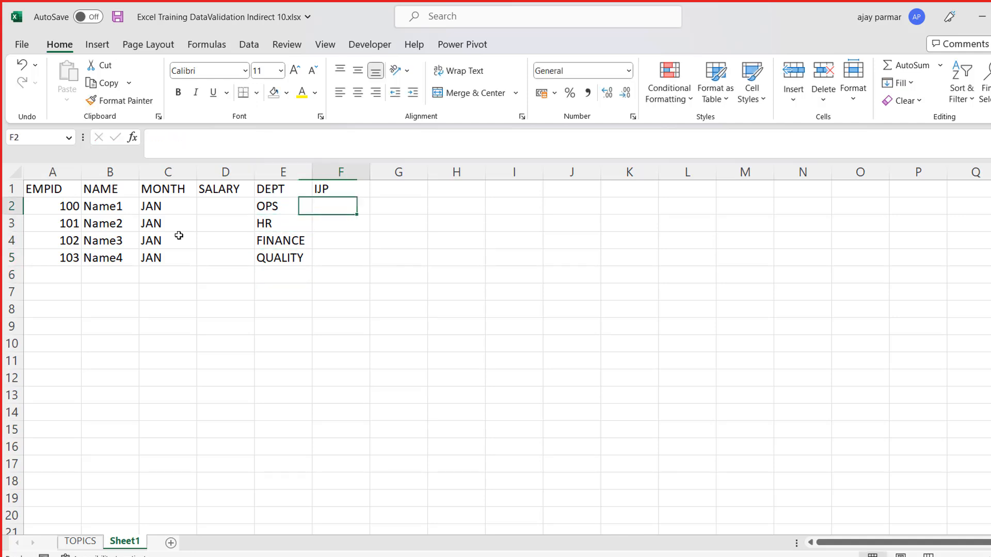
text(44)
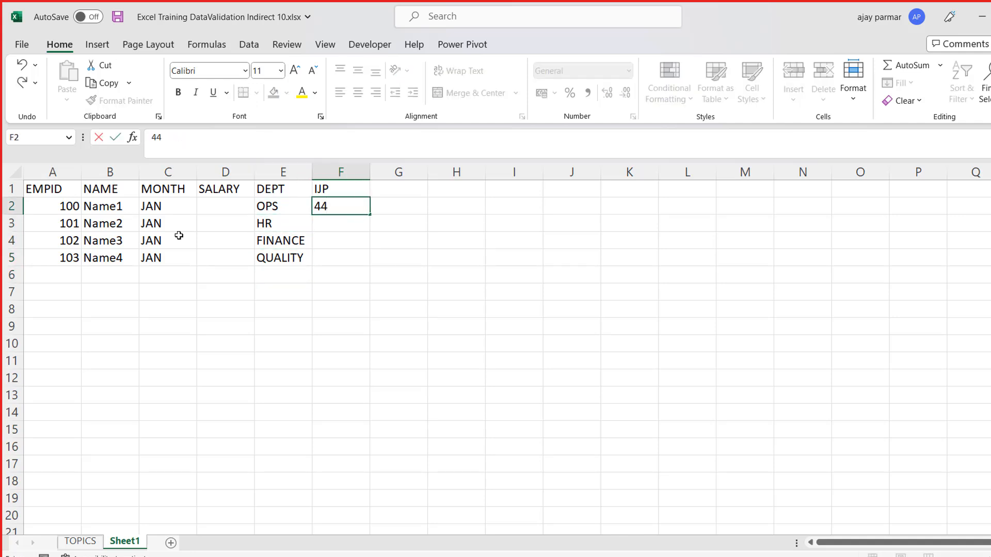
key(Escape)
- Copy the four employee records in A2:E5 and paste them directly below, starting at A6
key(Left)
key(Left)
key(Left)
key(Left)
key(Left)
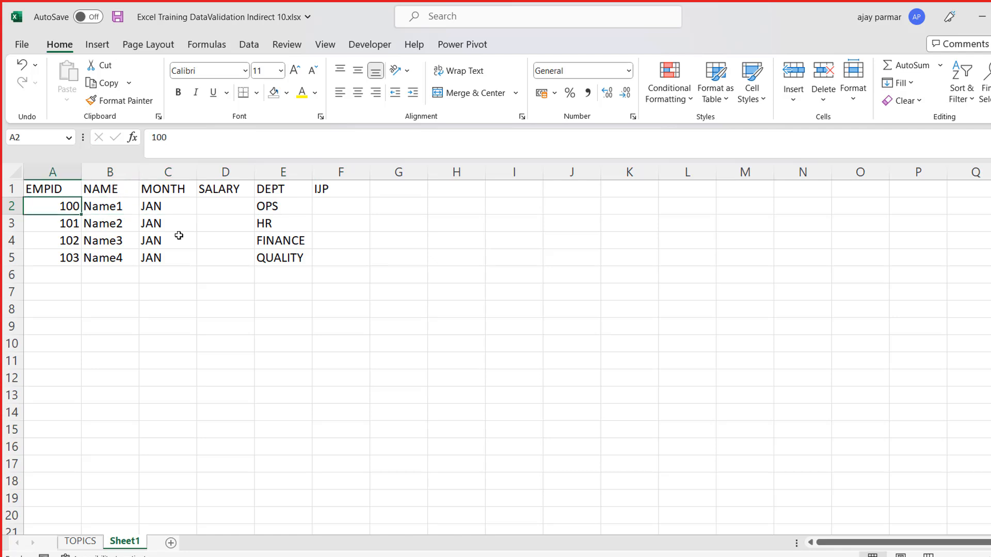
key(shift+Right)
key(shift+Right)
key(shift+Right)
key(shift+Right)
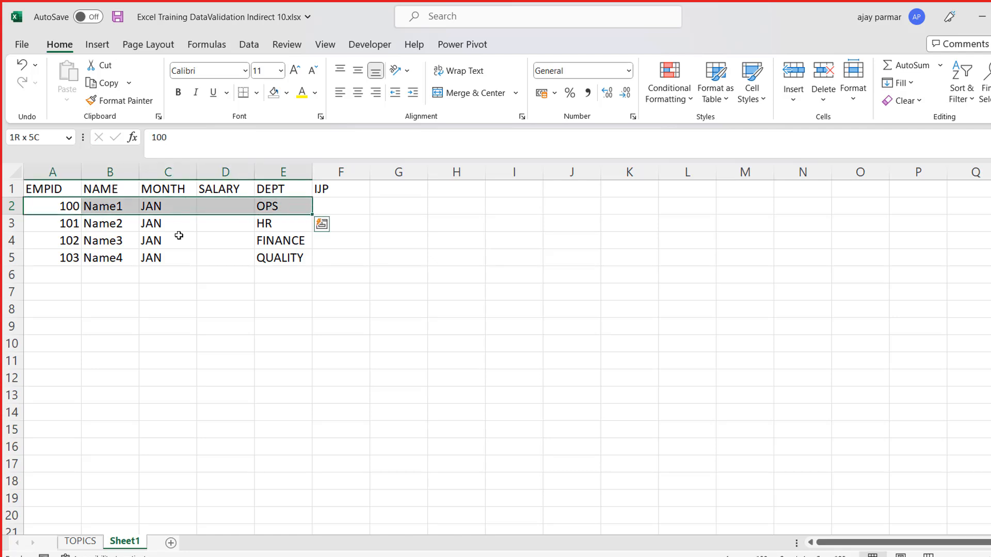
key(shift+Right)
key(shift+Down)
key(shift+Down)
key(shift+Down)
key(ctrl+c)
key(Down)
key(Down)
key(Down)
key(Down)
key(ctrl+v)
- Set the month to FEB for the second block of employees in C6:C9
key(Right)
key(Right)
text(FEB)
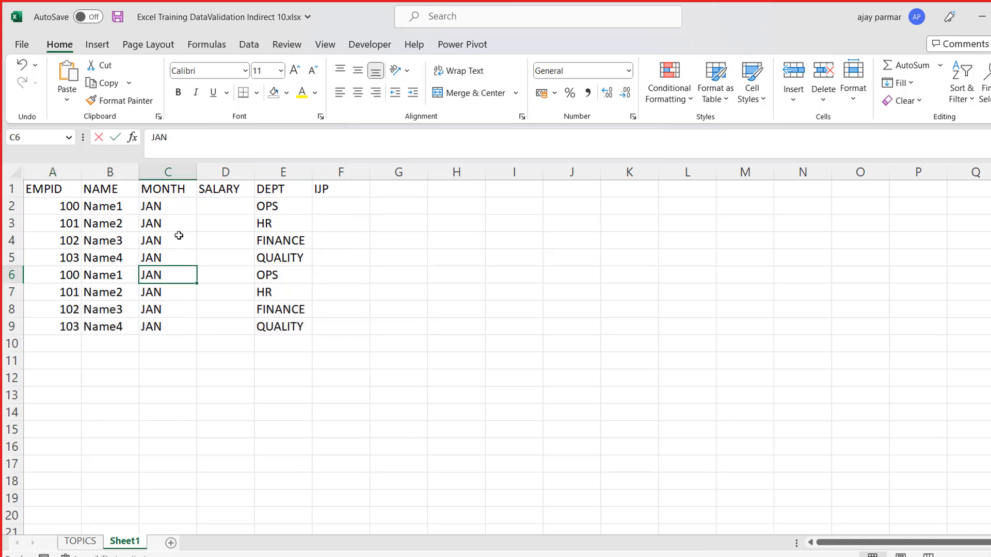
key(Return)
key(Up)
key(ctrl+c)
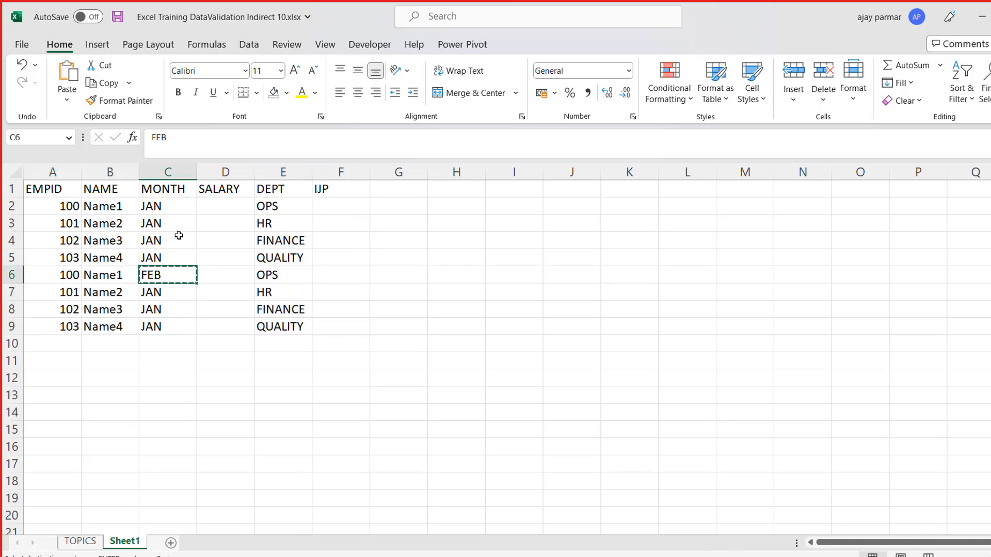
key(Down)
key(shift+Down)
key(shift+Down)
key(ctrl+v)
- Copy the FEB records in A6:E9 and paste them below, starting at A10
key(Left)
key(Left)
key(Up)
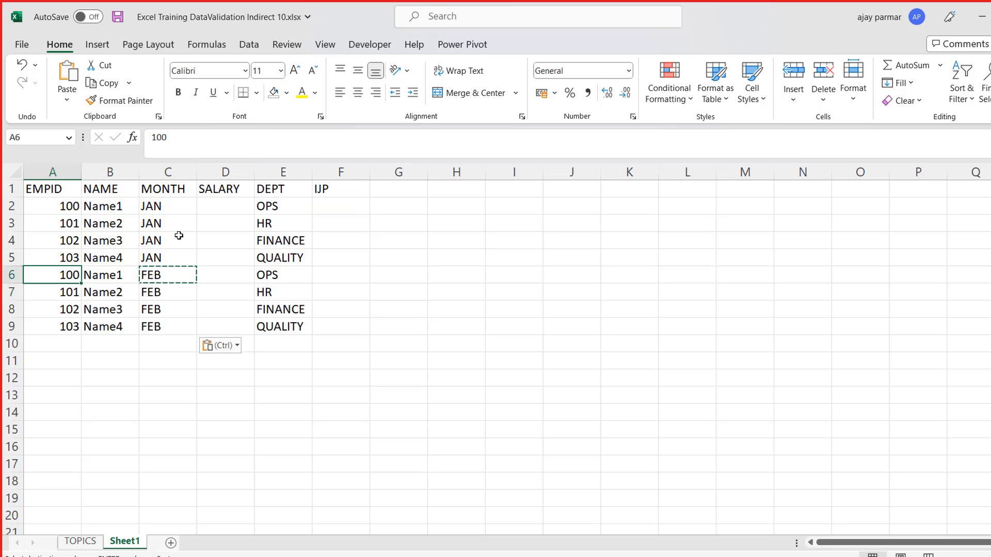
key(shift+Right)
key(shift+Right)
key(shift+Right)
key(shift+Right)
key(shift+Down)
key(shift+Down)
key(shift+Down)
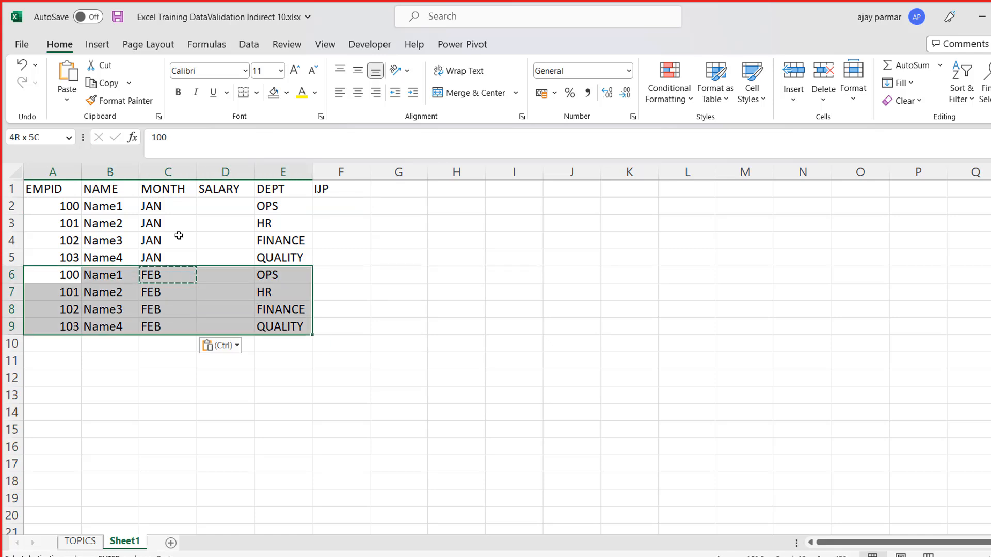
key(ctrl+c)
key(Down)
key(Down)
key(Down)
key(Down)
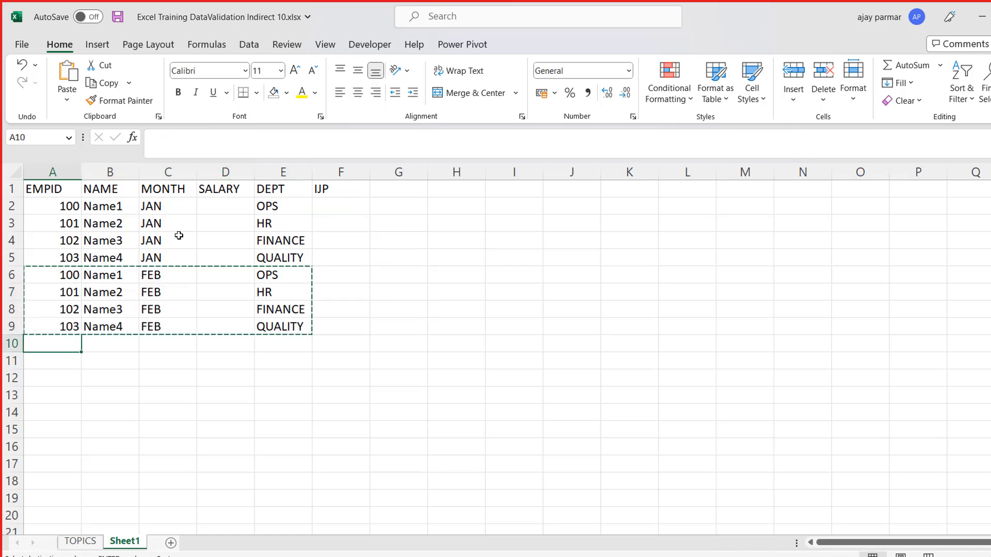
key(ctrl+v)
- Enter MAR as the month in C10 and fill it down through C13
key(Right)
key(Right)
text(MAR)
key(Return)
key(Down)
key(Down)
key(shift+Up)
key(Down)
key(shift+Up)
key(shift+Up)
key(shift+Up)
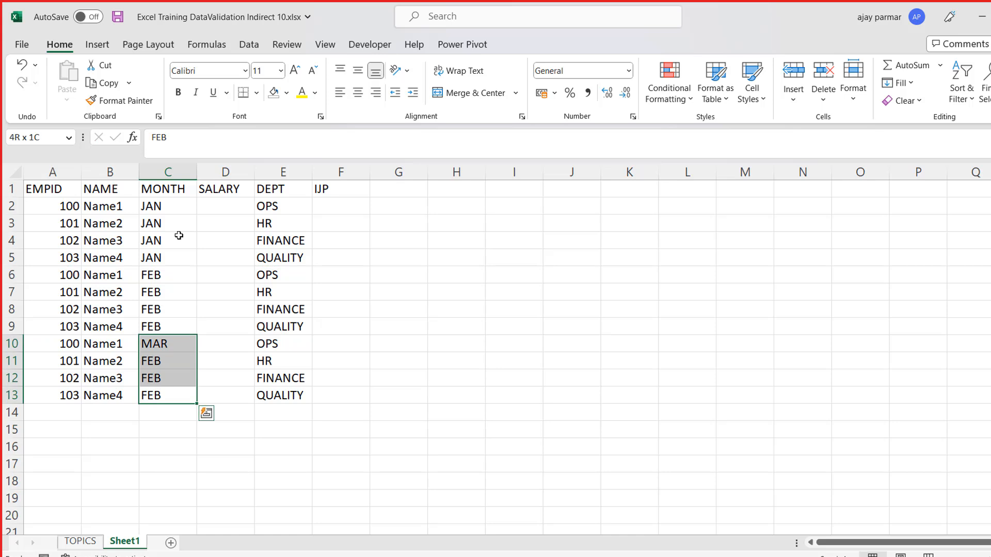
key(ctrl+d)
- Copy the MAR records in A10:E13 and paste them below, starting at A14
key(Left)
key(Up)
key(Up)
key(Left)
key(Up)
key(shift+Right)
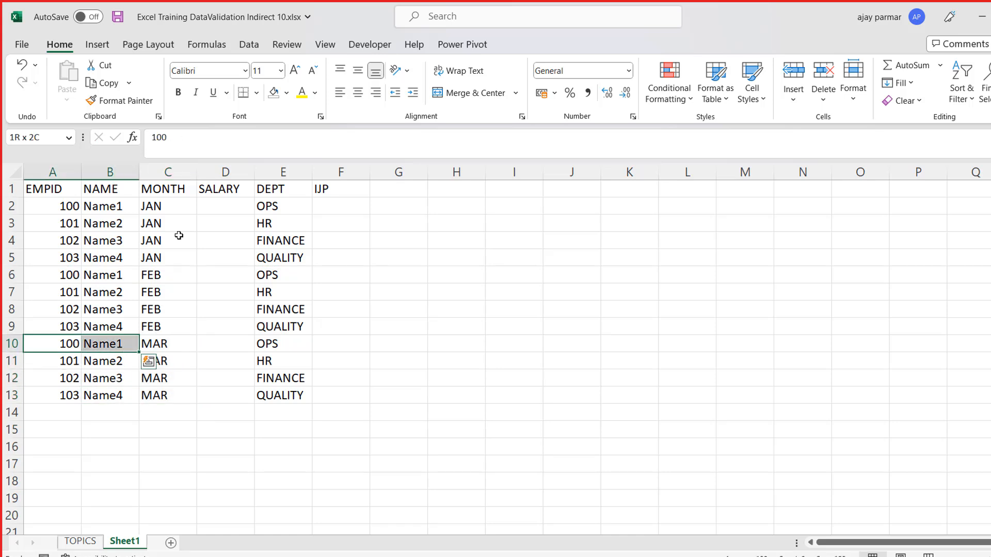
key(shift+Right)
key(shift+Right)
key(shift+Right)
key(shift+Down)
key(shift+Down)
key(shift+Down)
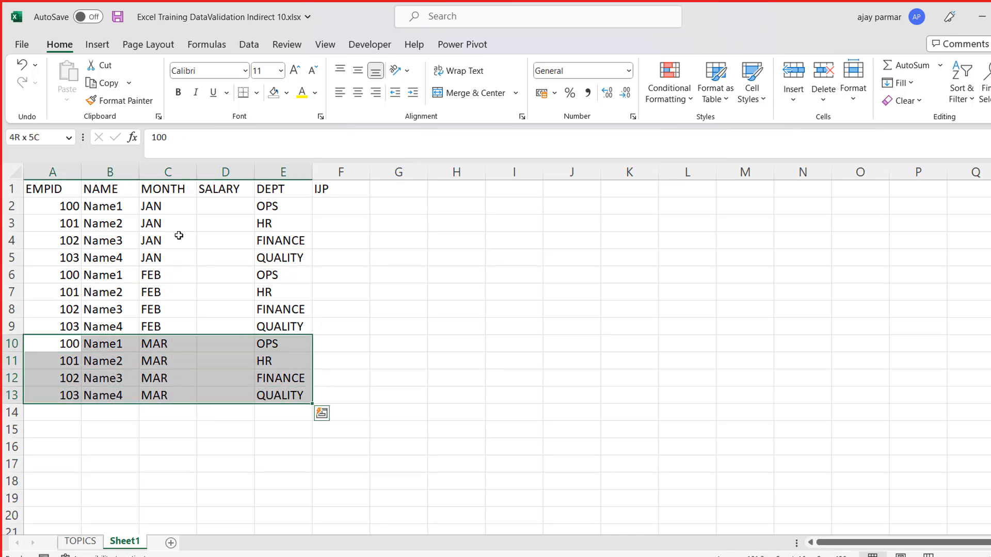
key(ctrl+c)
key(Down)
key(Down)
key(Down)
key(Down)
key(ctrl+v)
- Enter APR as the month for the last block of employees in C14:C17
key(Right)
key(Right)
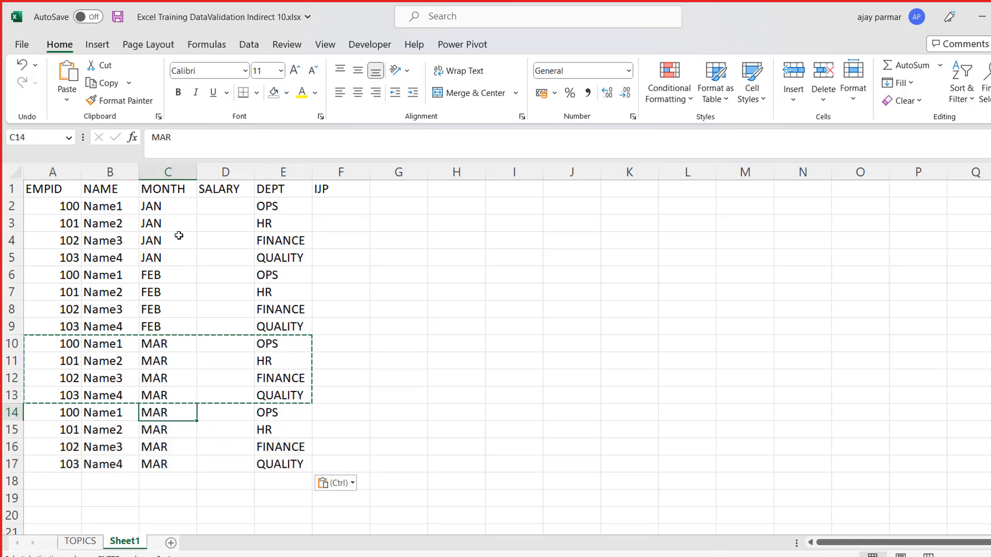
text(APR)
key(Return)
text(APR)
key(Return)
text(APR)
key(Return)
text(APR)
key(Return)
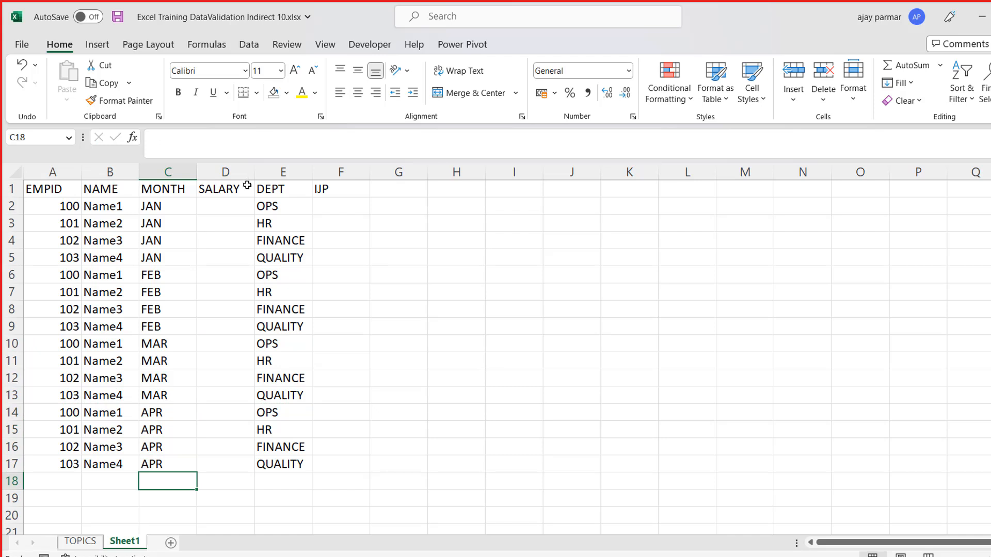
- Enter the formula =RANDBETWEEN(100,400) in the first SALARY cell, D2
click(224, 202)
text(=RAND)
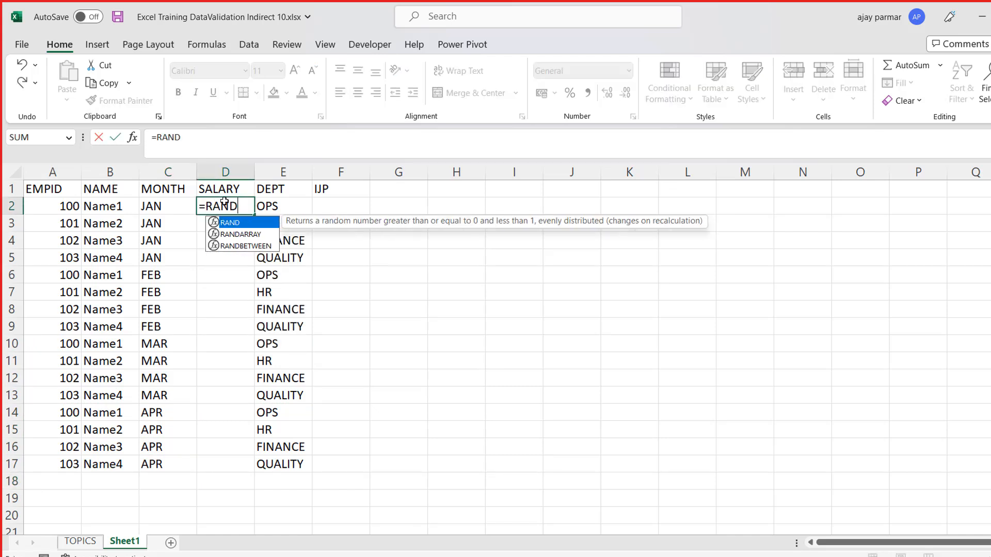
key(Down)
key(Down)
key(Tab)
text(100,400))
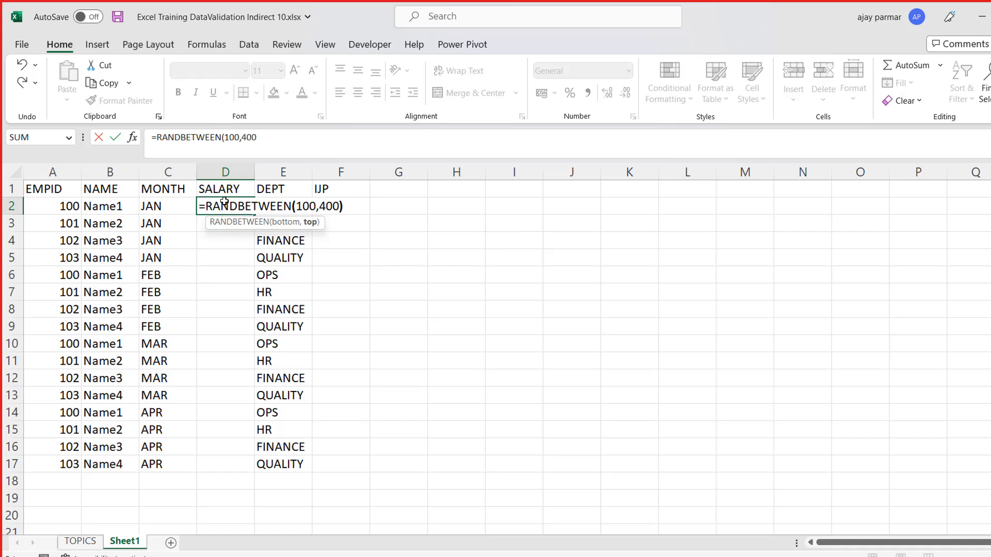
key(Return)
- Fill the random salary formula from D2 down to the last record in D17
key(Left)
key(ctrl+Down)
key(Right)
key(ctrl+shift+Up)
key(ctrl+d)
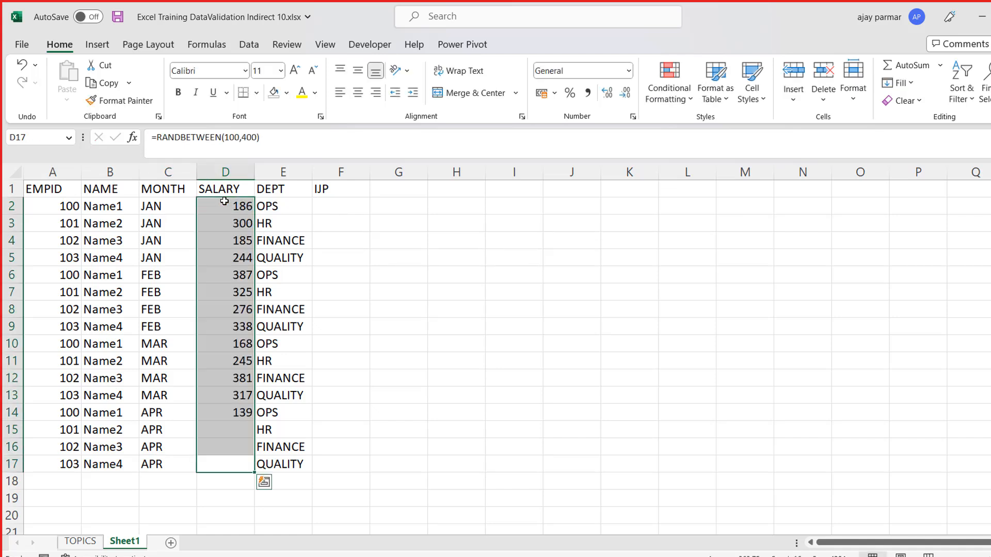
- Replace the formulas in D2:D17 with their static values using Paste Special Values
click(224, 201)
key(ctrl+shift+Down)
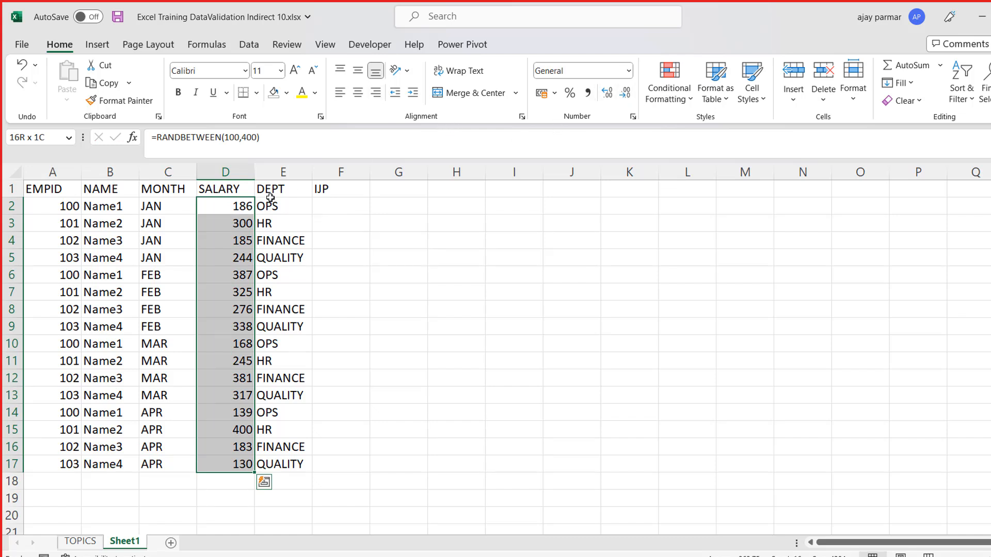
right_click(231, 206)
key(ctrl+c)
key(alt)
key(e)
key(s)
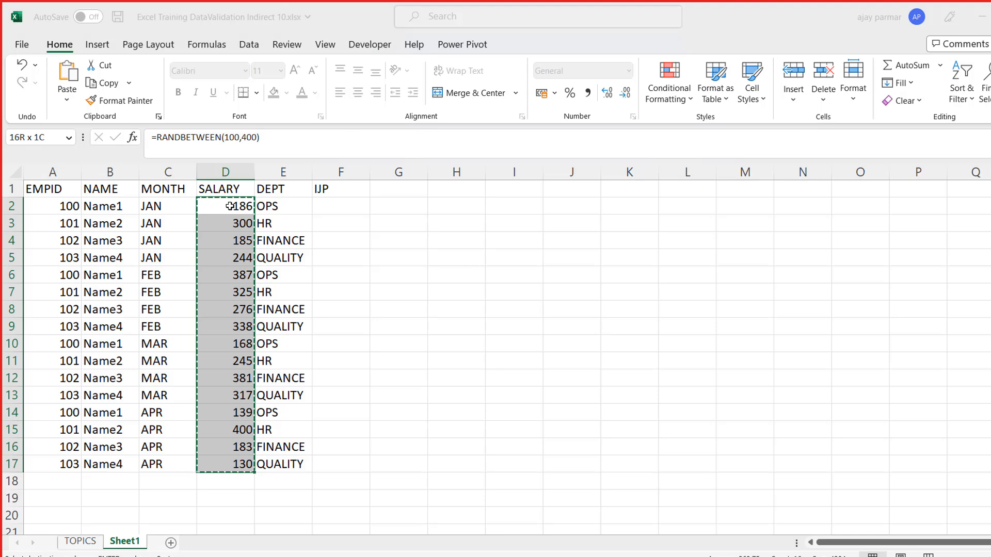
key(v)
key(Return)
- Select the salaries in D2:D17 and examine where the Format Cells command is offered
click(230, 206)
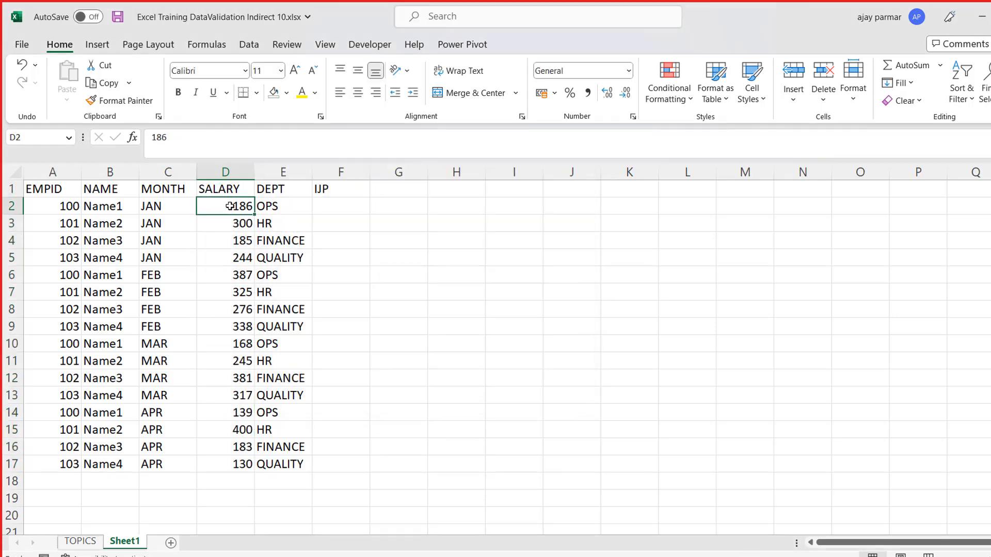
key(ctrl+shift+Down)
right_click(227, 205)
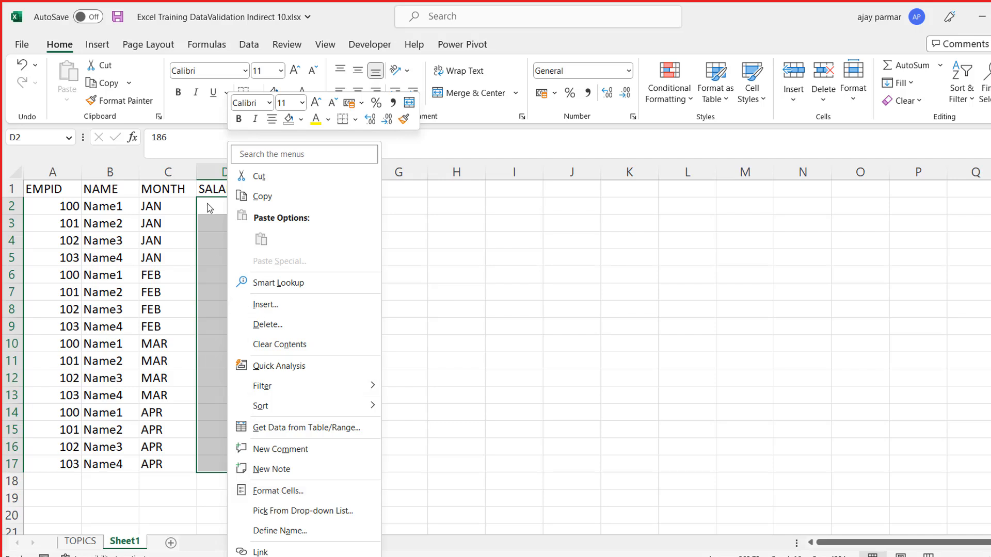
key(Escape)
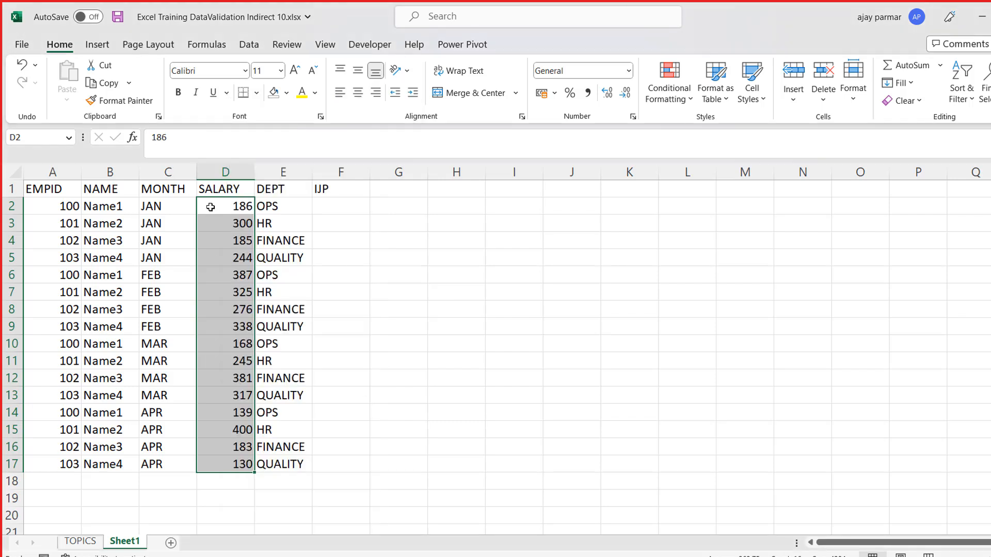
click(854, 100)
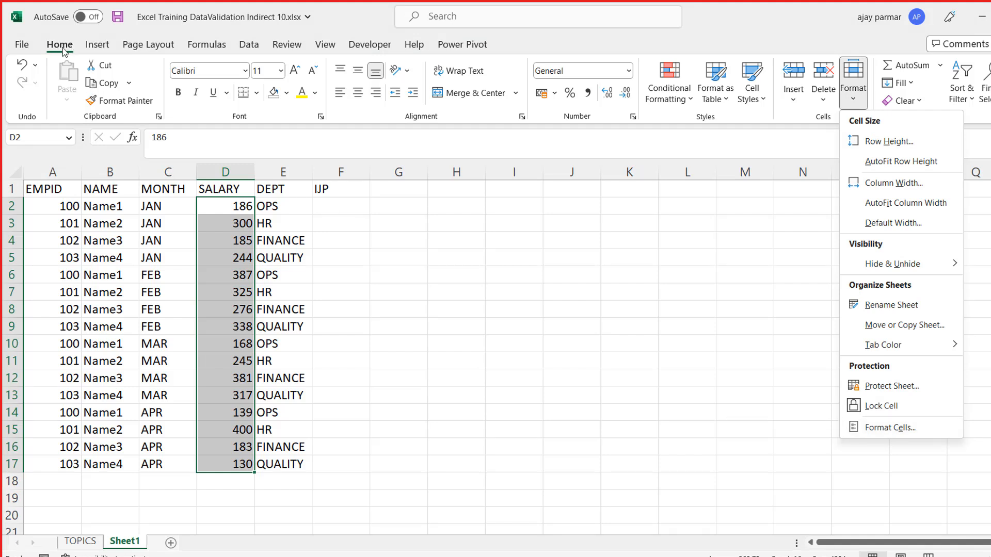
click(568, 181)
click(650, 186)
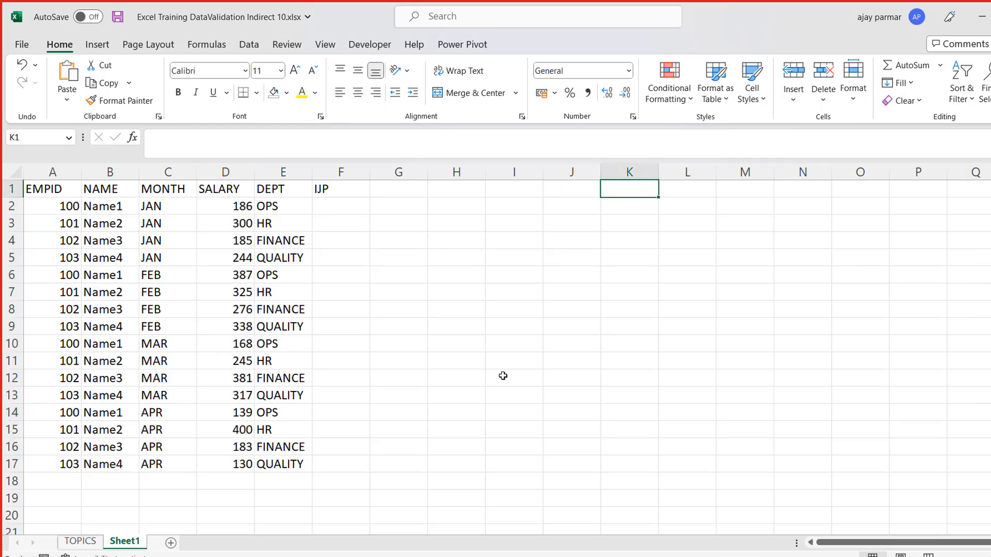
- Write the heading "FORMAT CELLS" in I16 and the note "Right click and clcik on format cells" in I17
click(501, 453)
text(FORMAT CELLS)
key(Return)
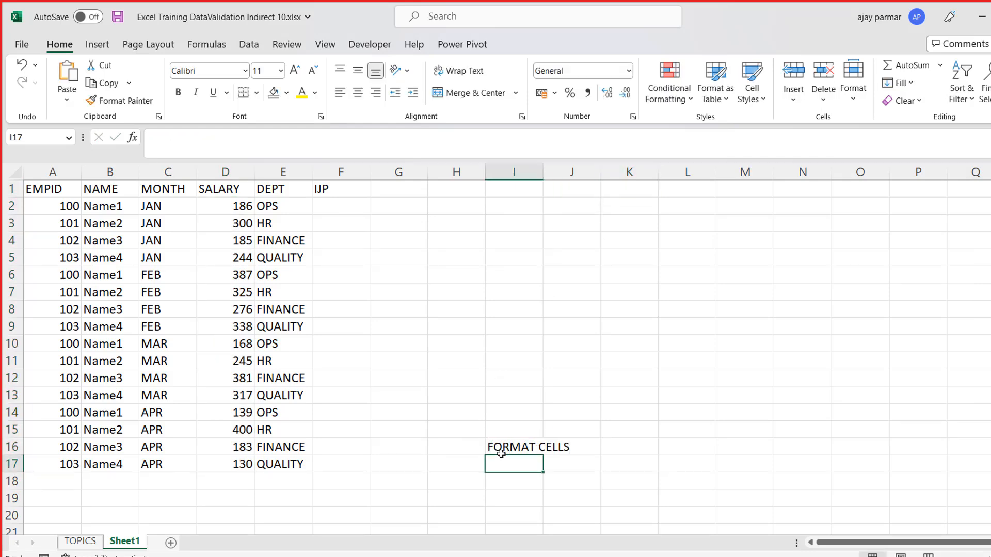
text(Right click and)
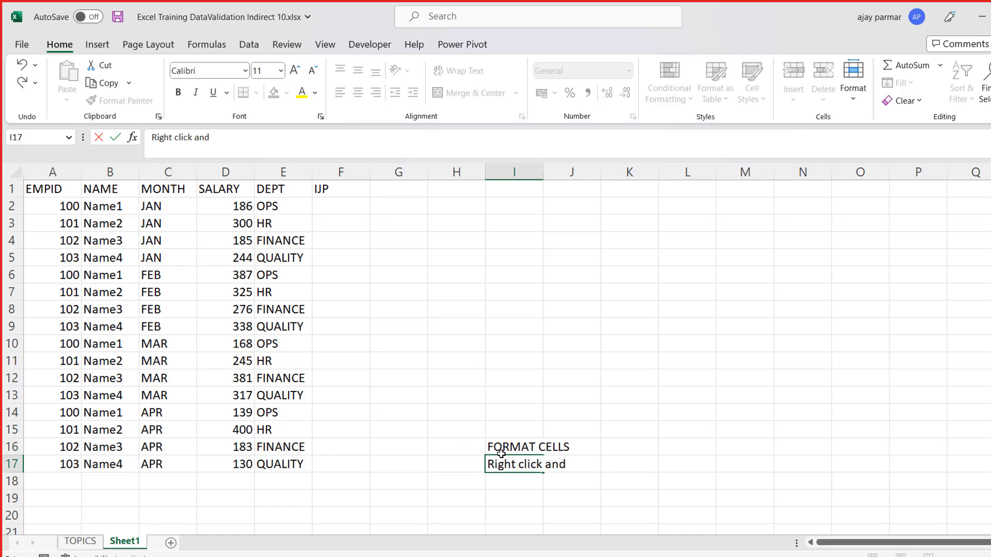
text( clcik on format cells)
key(Return)
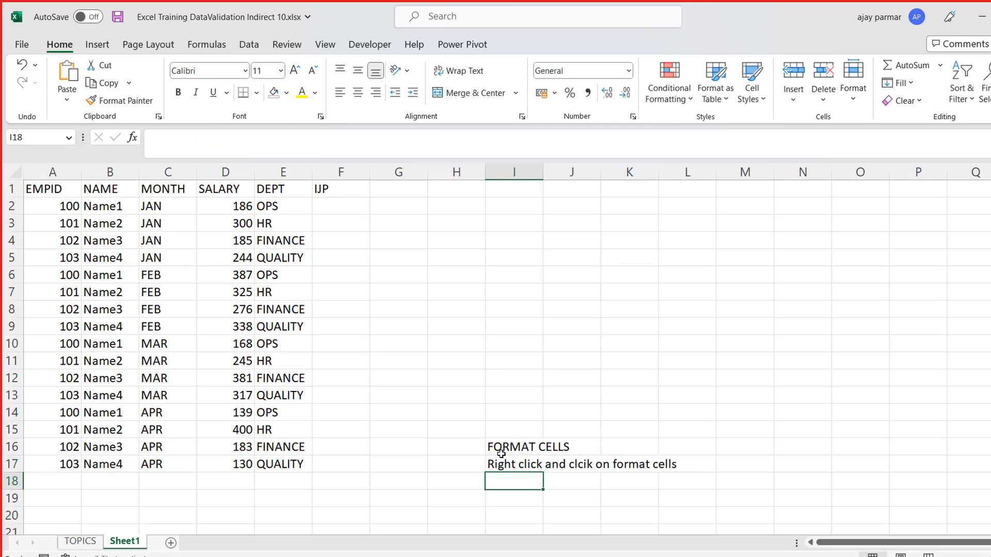
- Add the note "under home tab - right side - format" in cell I18
text(udner h)
key(BackSpace)
key(BackSpace)
key(BackSpace)
key(BackSpace)
key(BackSpace)
key(BackSpace)
text(nder home)
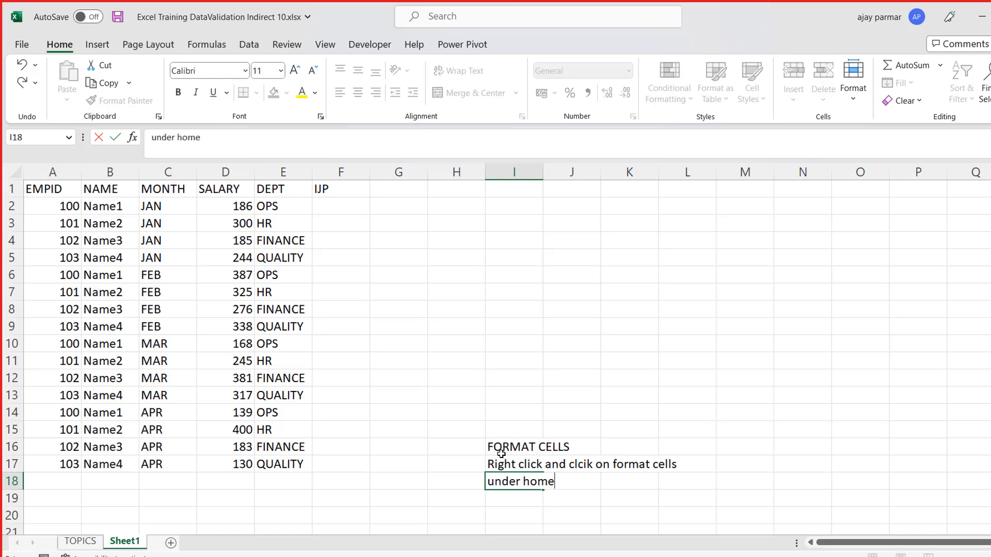
text( tab - right s)
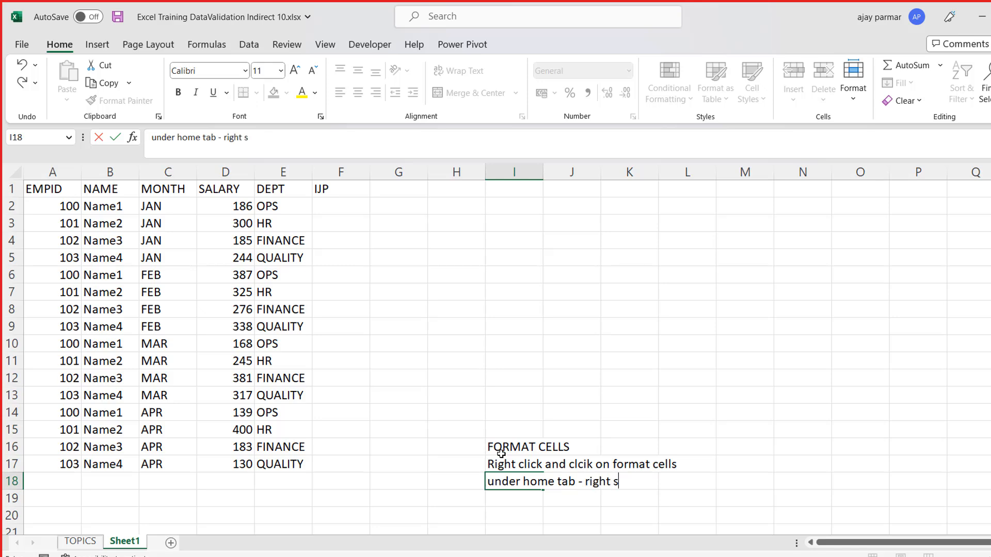
text(ide - format)
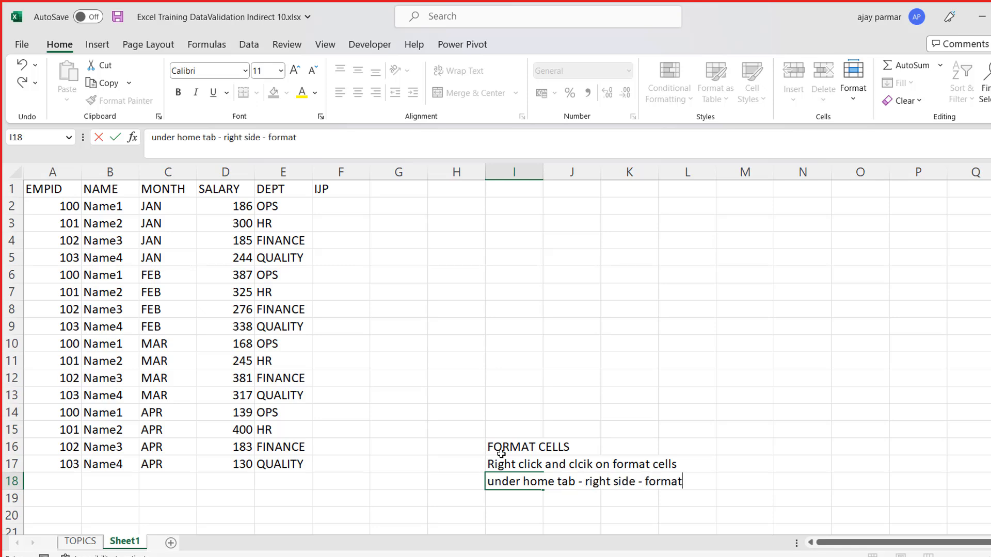
key(Return)
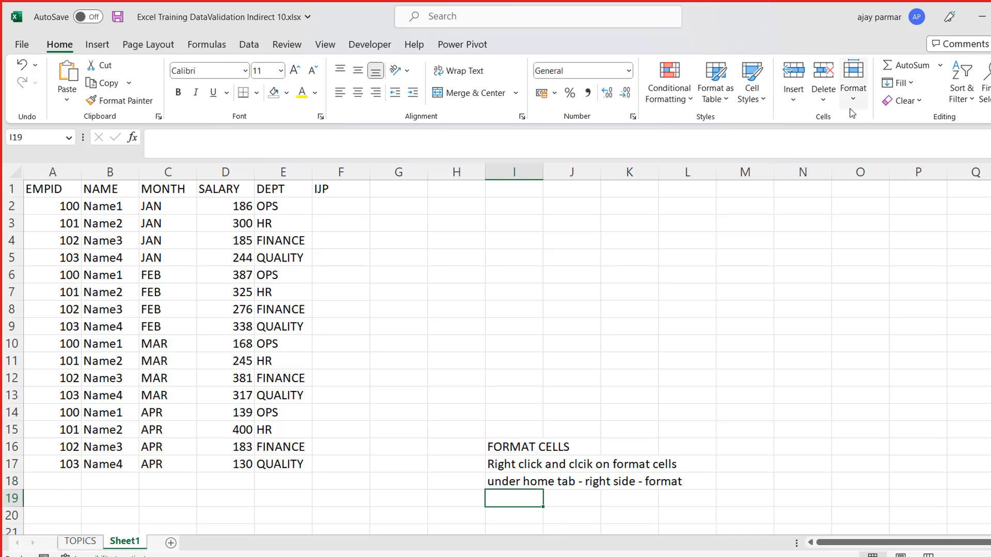
- Add a new worksheet and paste the captured screenshot of the Format menu into it
click(171, 542)
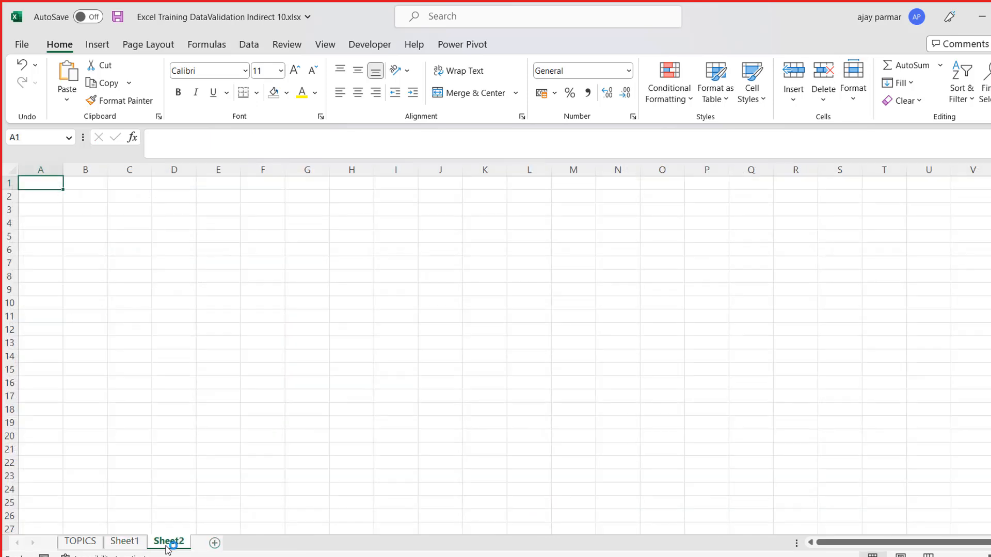
key(ctrl+v)
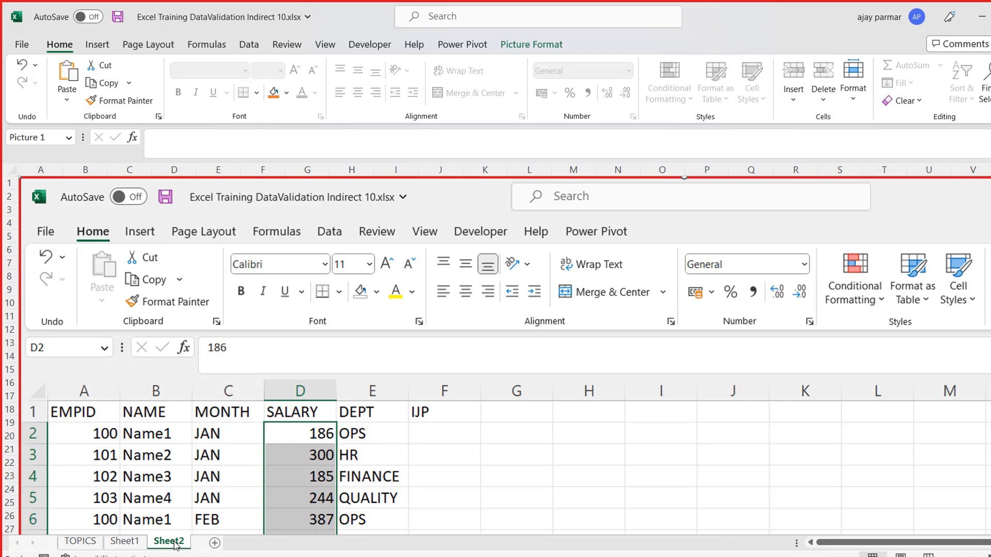
click(948, 556)
click(948, 556)
click(948, 556)
click(949, 555)
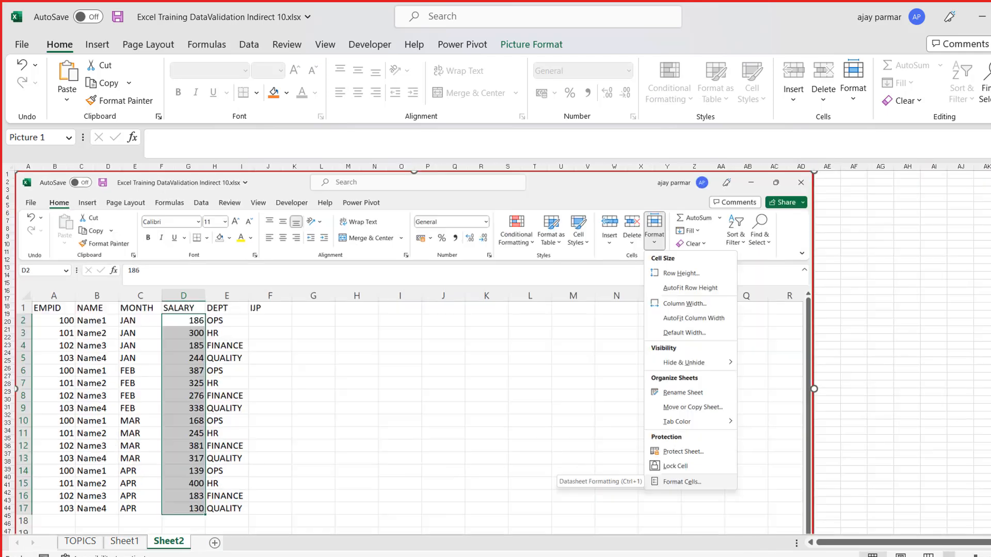
- Rename the screenshot's sheet as snapshot and return to the employee table on Sheet1
double_click(171, 541)
text(snapshot)
click(127, 543)
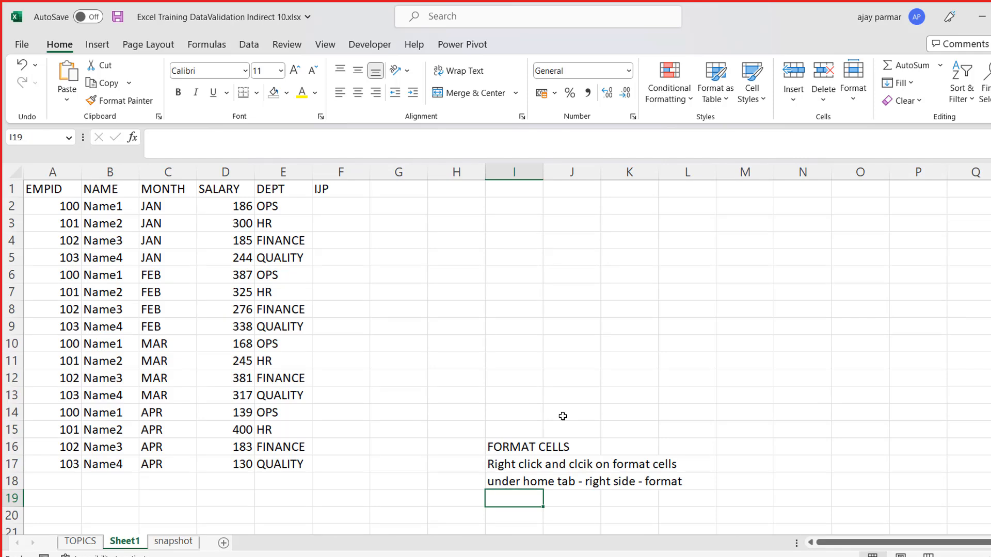
- Add the note "ctrl+1" in cell I19 below the other Format Cells notes
text(ct)
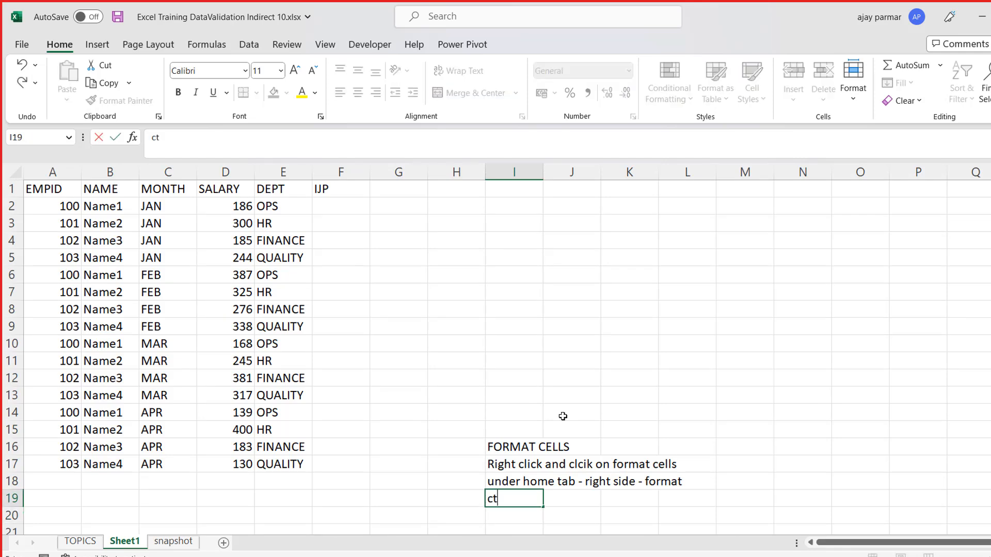
text(rl+1)
key(Return)
key(Up)
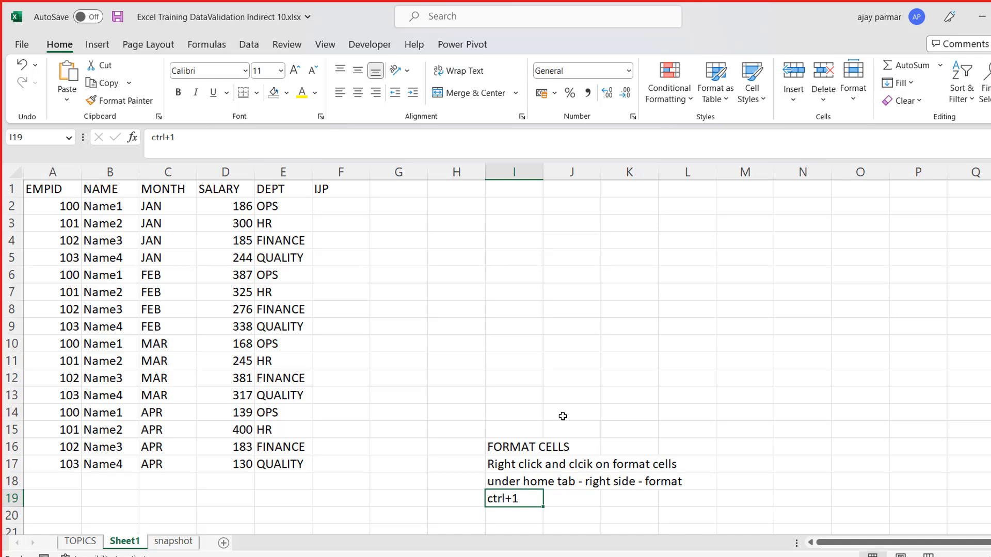
key(Right)
key(Left)
key(Right)
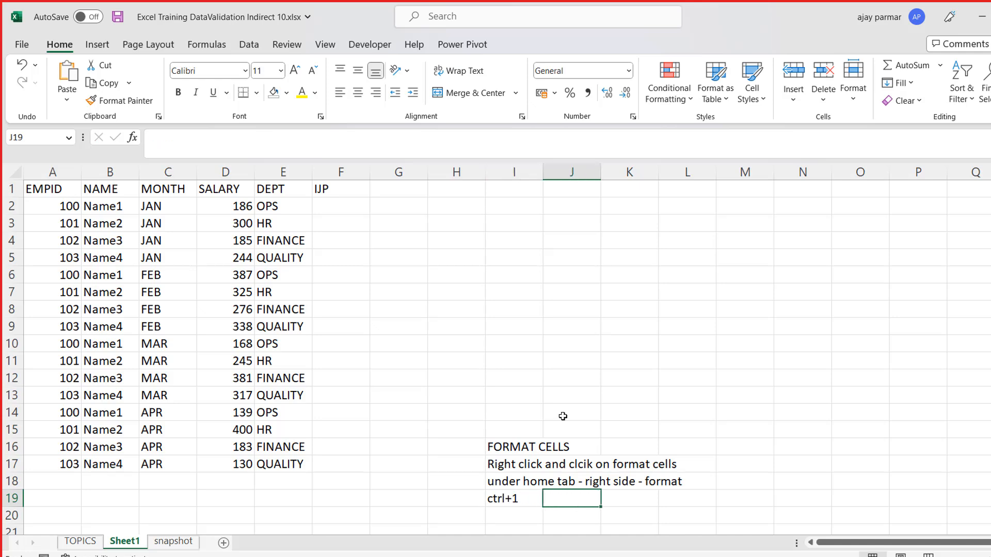
- Open the Format Cells dialog for the empty cell I2, look at its number categories, and dismiss it
click(365, 205)
key(Right)
key(Right)
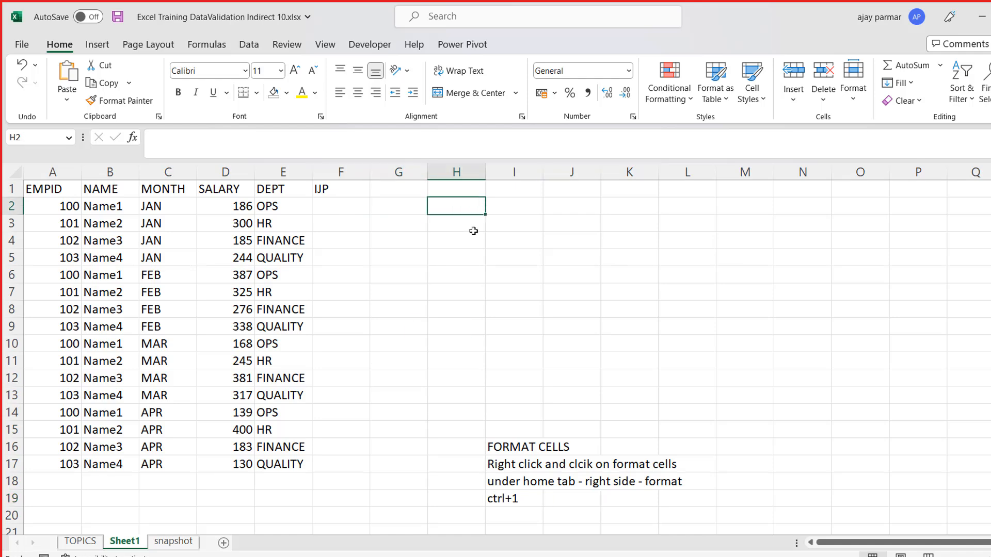
key(Right)
key(ctrl+1)
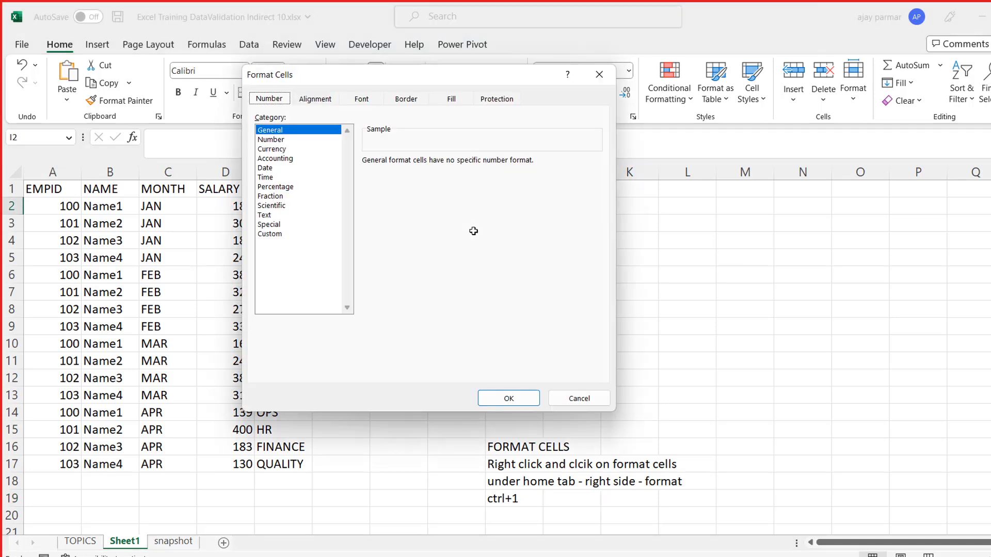
key(Escape)
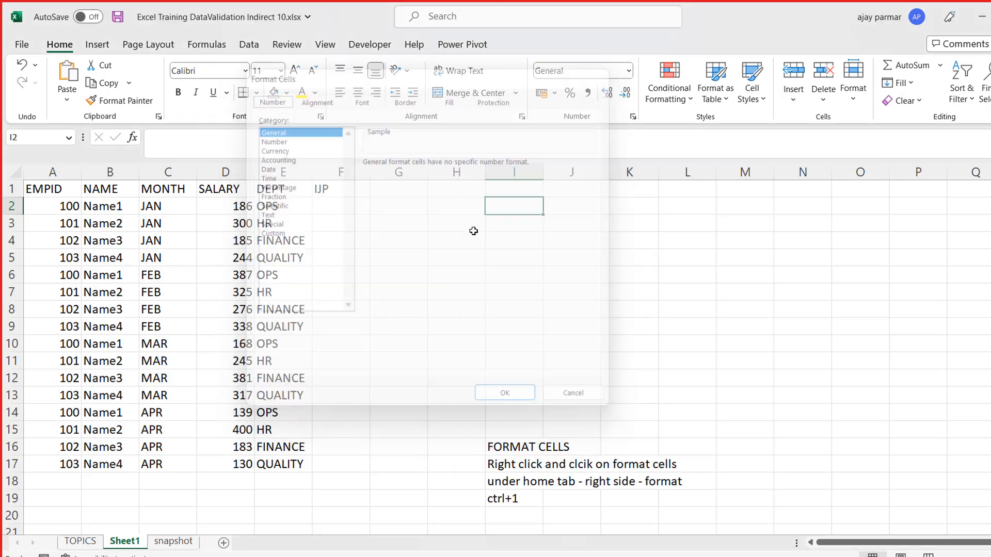
- Format the salaries in D2:D17 as Currency with the $ English (Australia) symbol
click(236, 210)
key(ctrl+shift+Down)
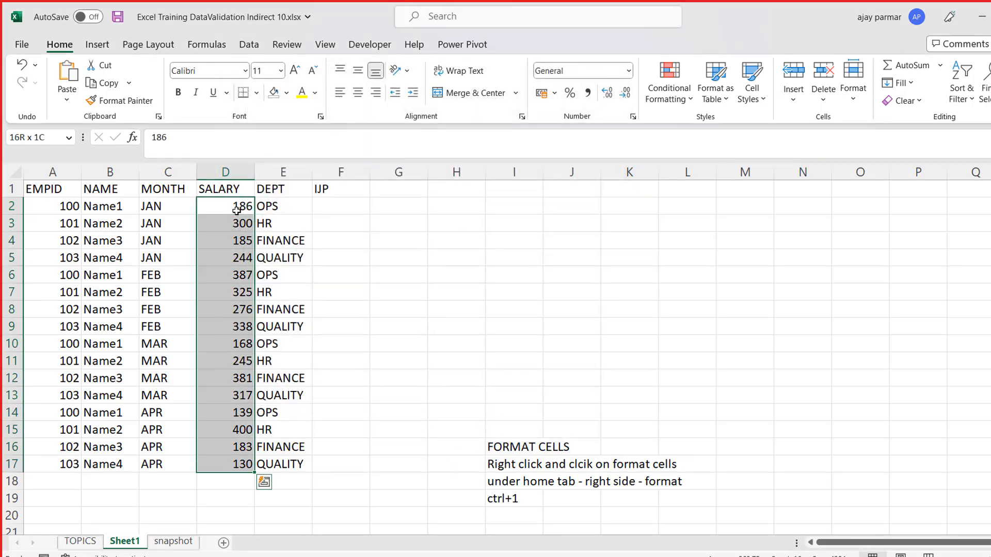
key(ctrl+1)
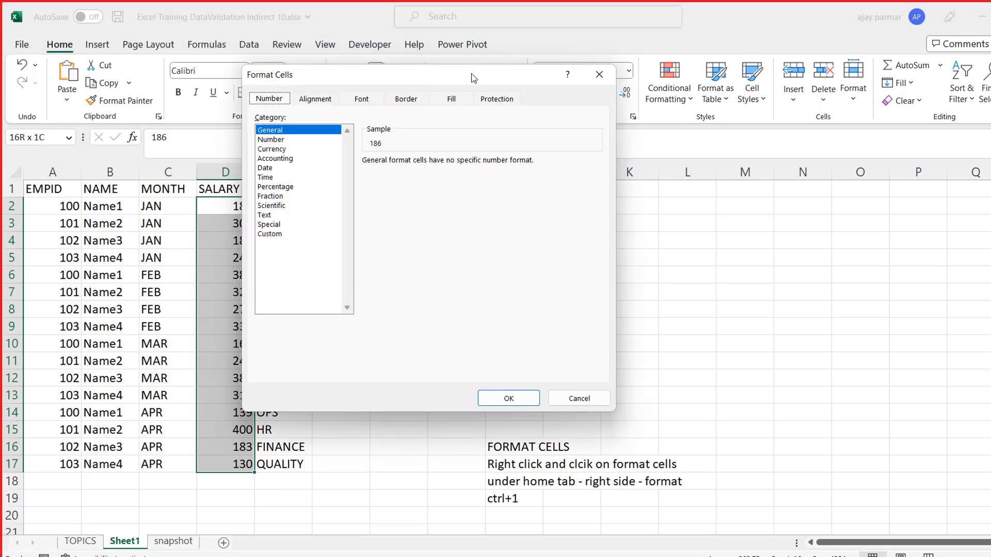
drag(406, 73, 750, 66)
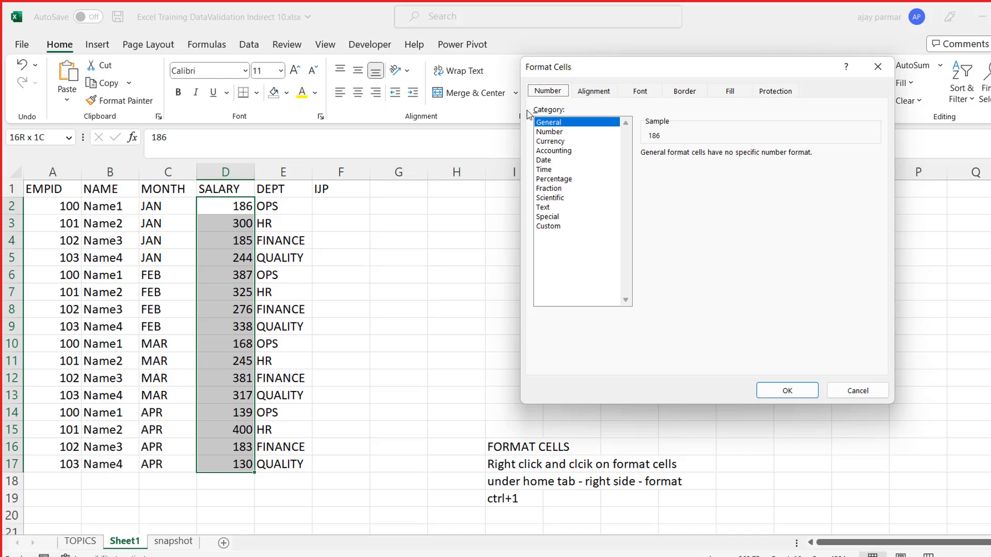
click(552, 142)
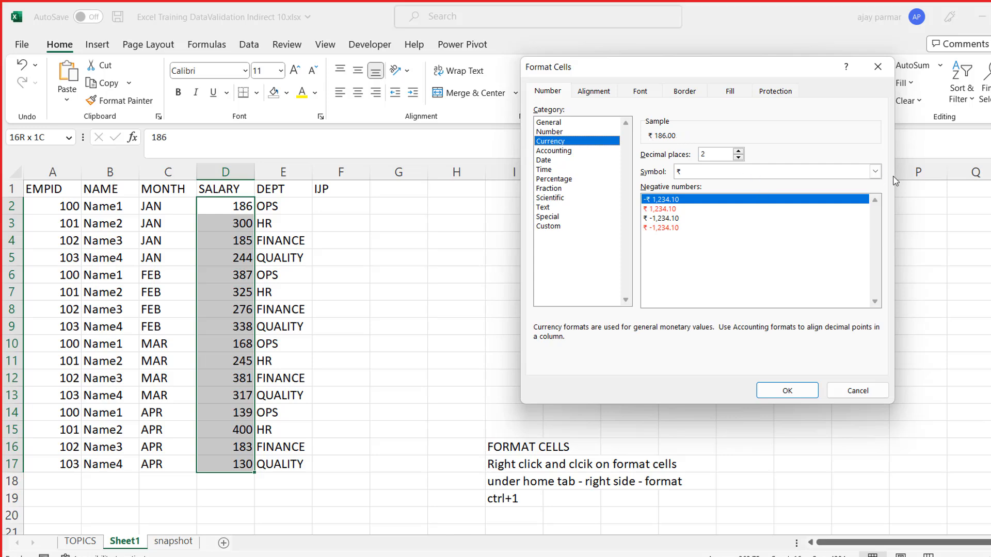
click(875, 172)
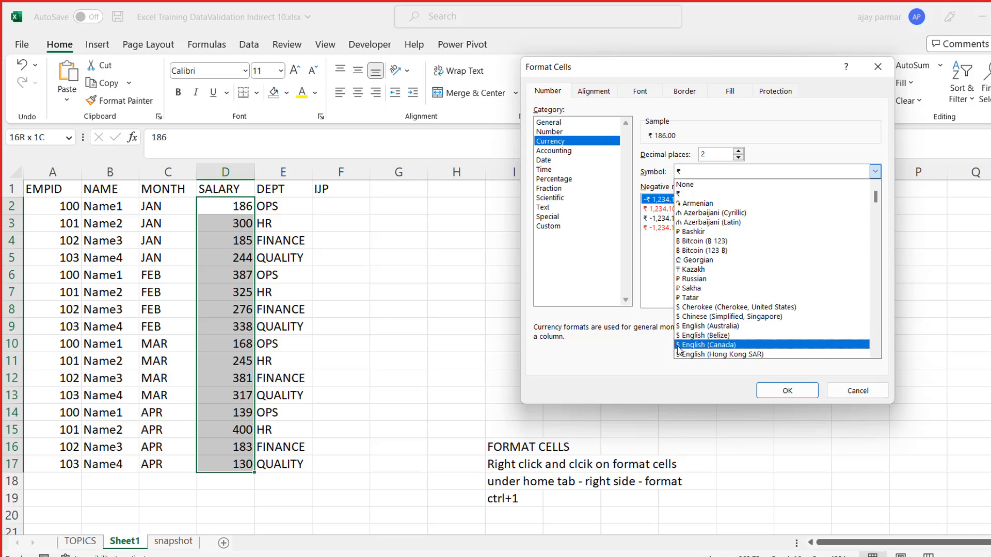
click(721, 326)
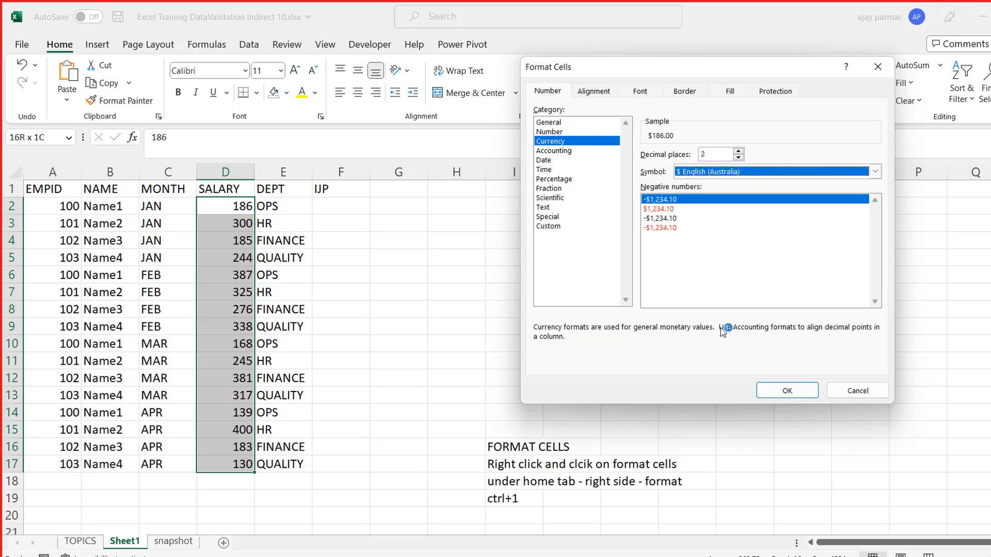
click(803, 391)
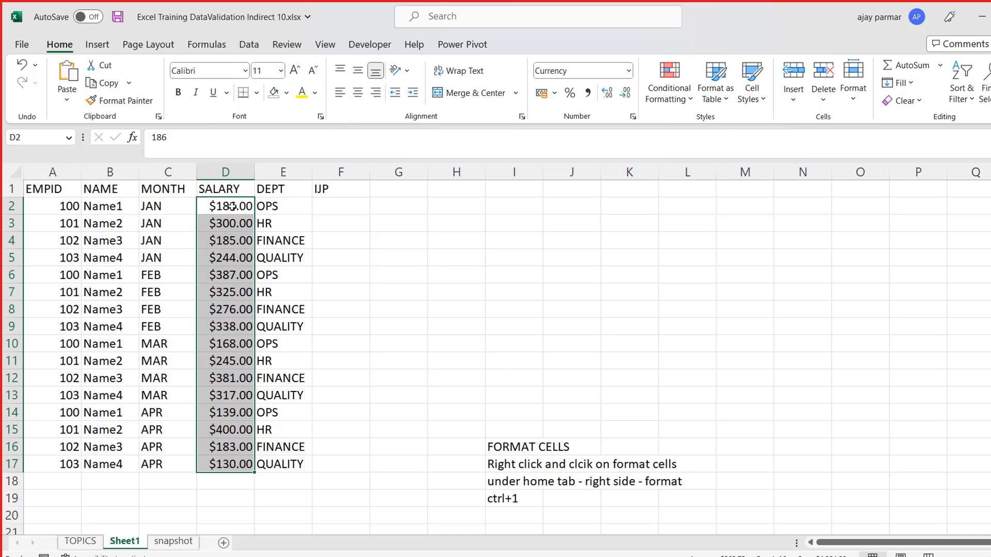
- Set the currency format of the salaries in D2:D17 to 0 decimal places
key(ctrl+1)
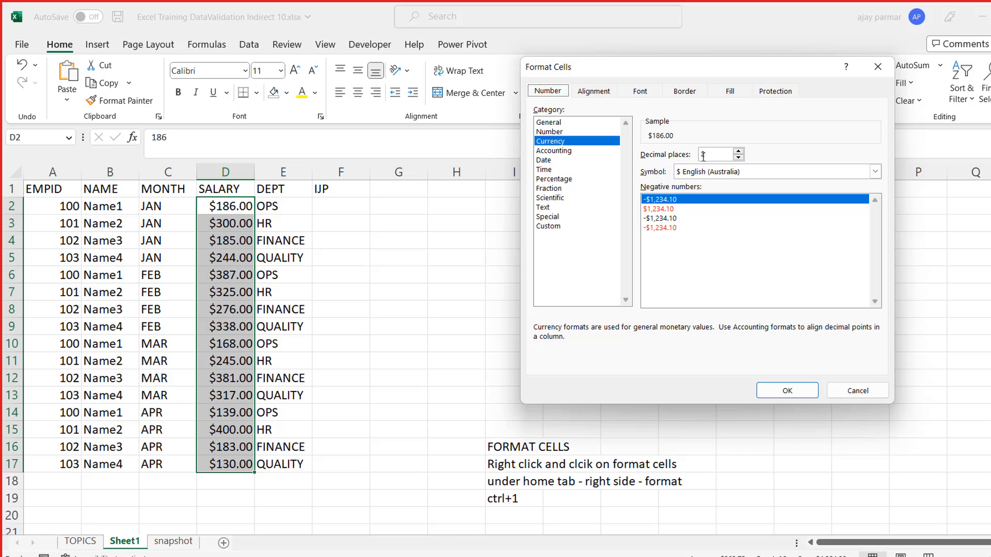
click(738, 158)
click(739, 158)
click(787, 391)
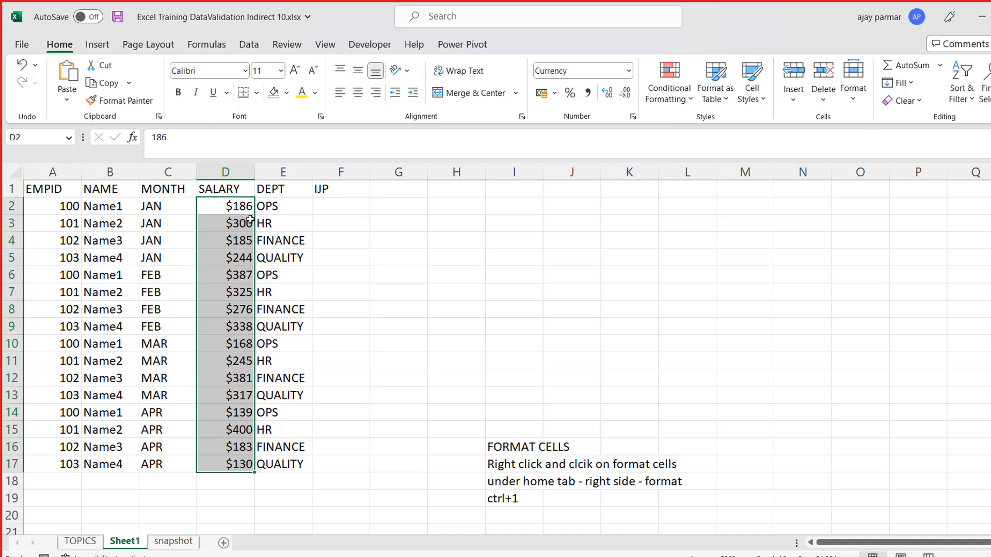
click(217, 208)
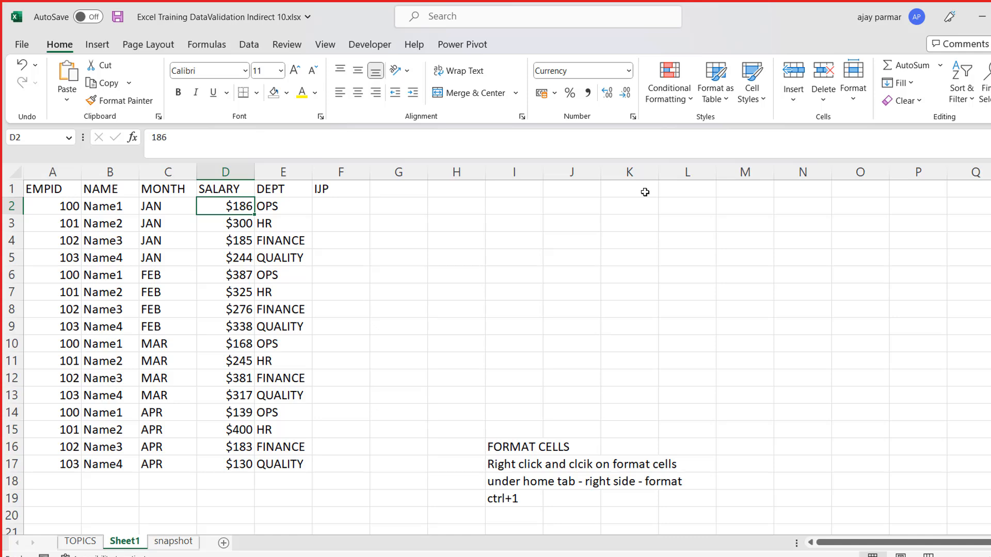
- Enter 1$ manually in cell M1 and compare its content with the formatted salary in D2
click(770, 194)
text(1)
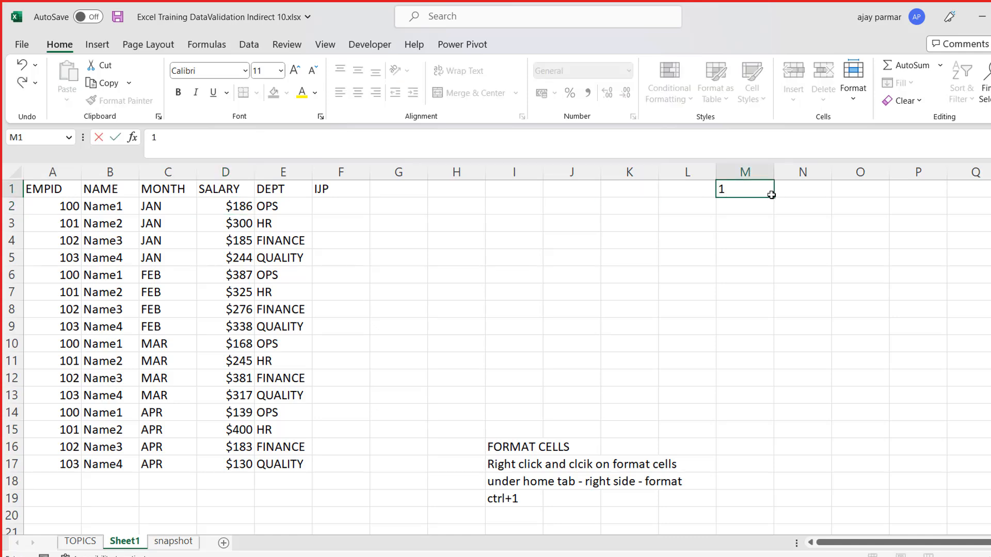
text($)
key(Return)
click(771, 194)
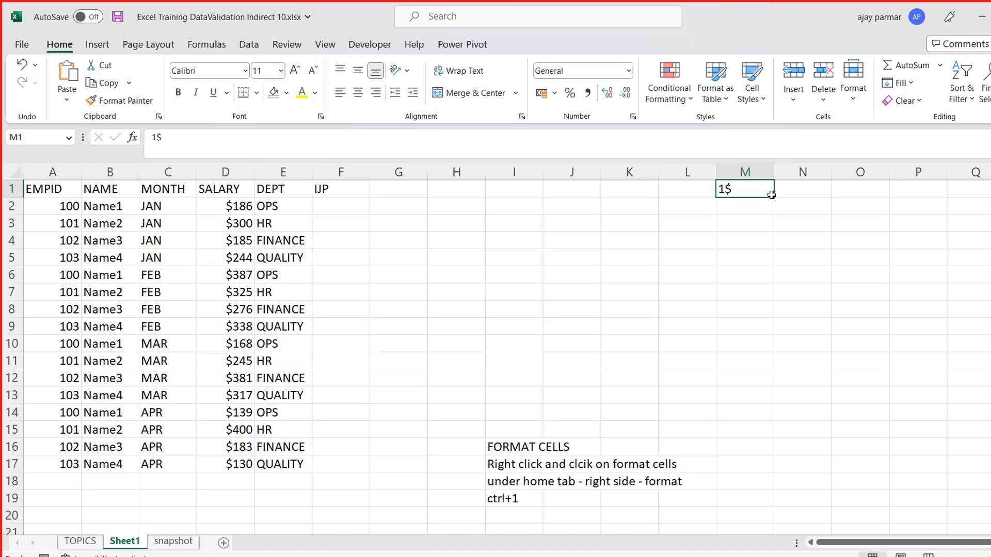
click(233, 205)
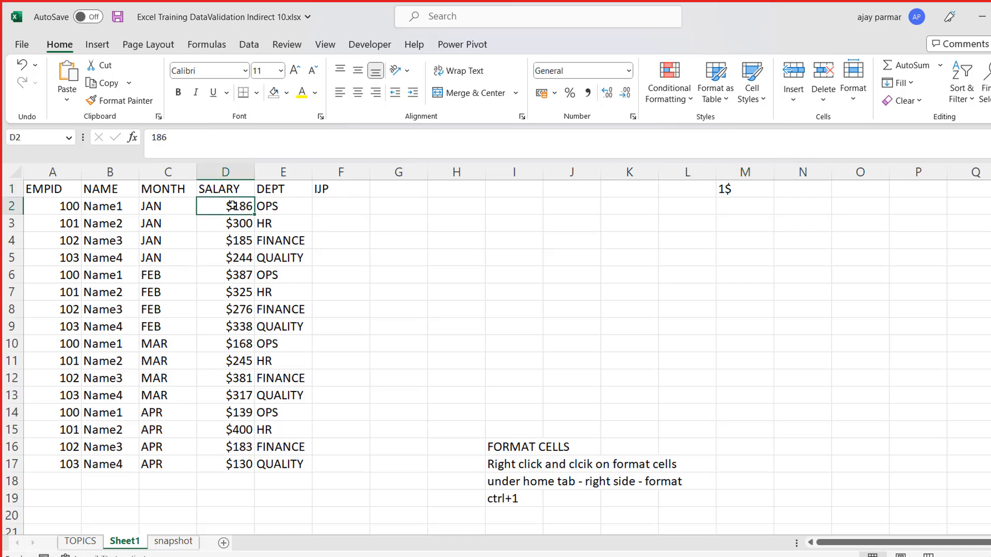
click(737, 200)
key(Up)
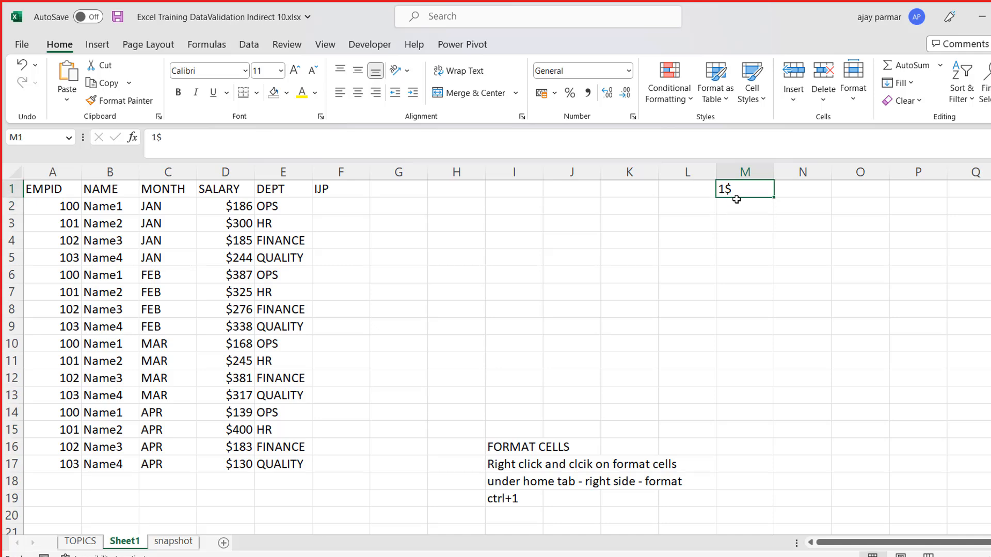
- Enter the formula =M1+10 in cell N1 to test arithmetic on the manually entered dollar value
key(Right)
text(=)
click(736, 199)
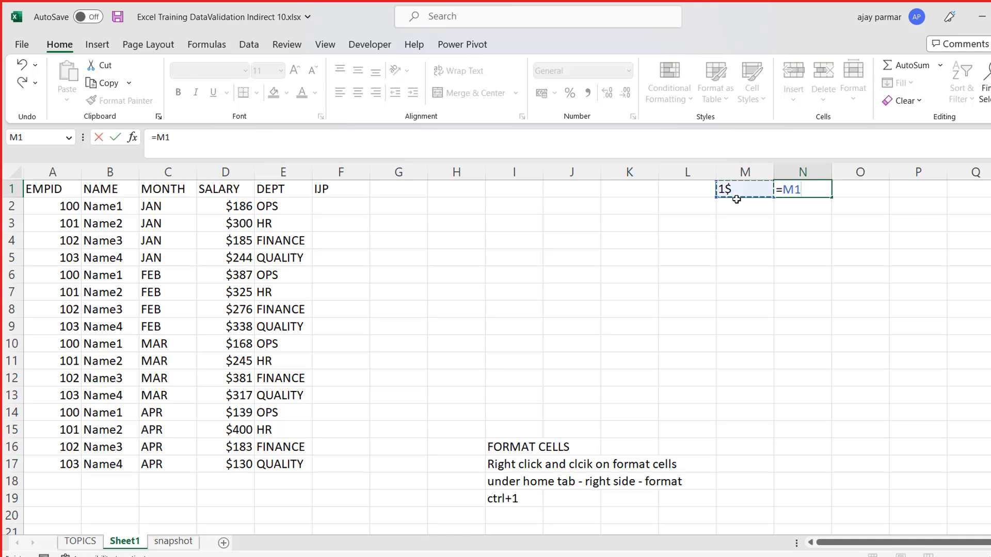
text(+10)
key(ctrl+Return)
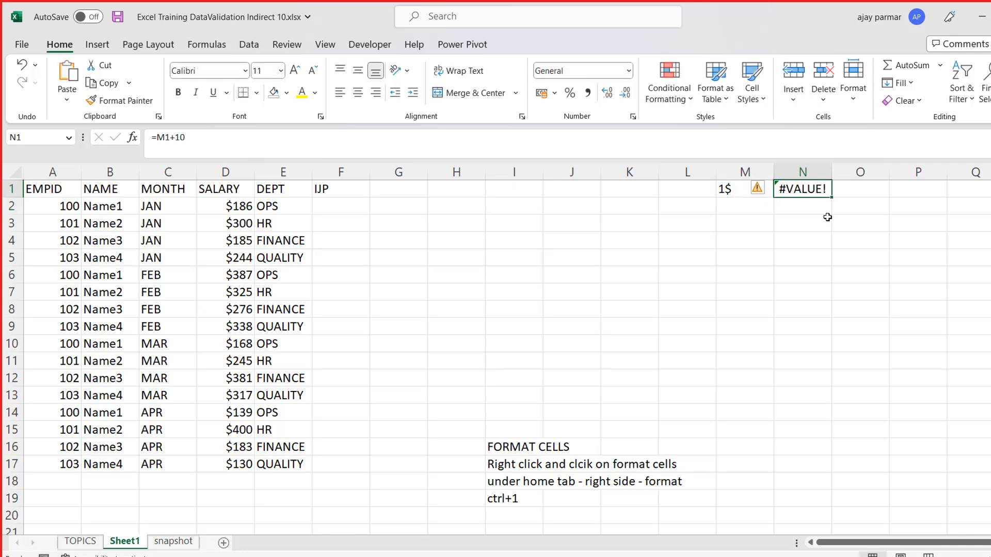
key(Left)
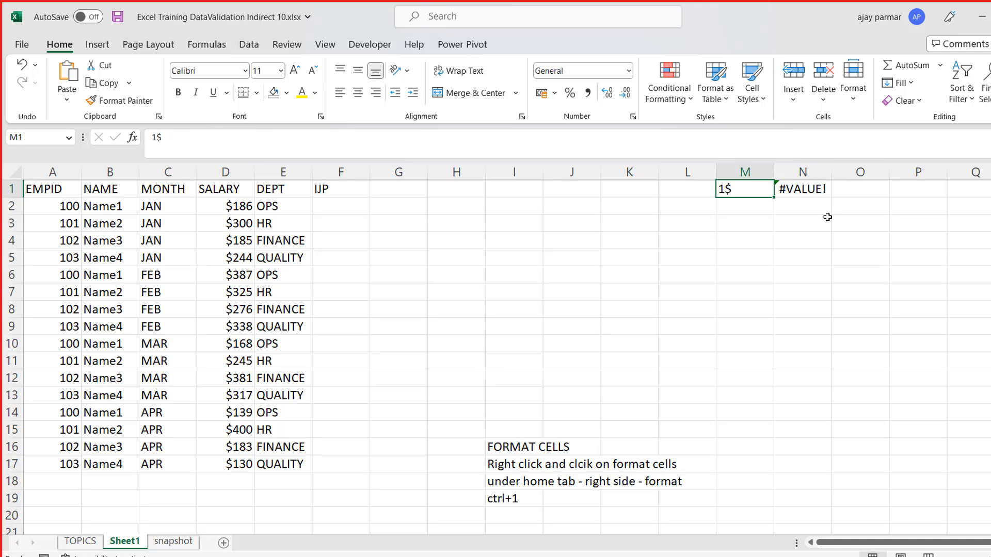
key(Right)
key(Left)
- Enter the formula =D2+10 in cell I2 to test arithmetic on the currency-formatted salary
click(212, 211)
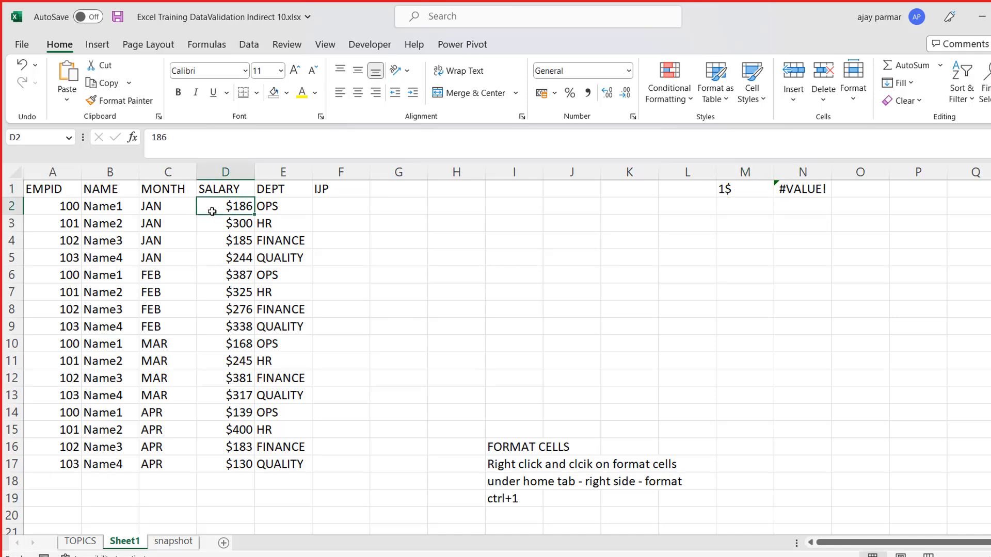
key(Right)
key(Right)
key(Right)
key(Right)
key(Right)
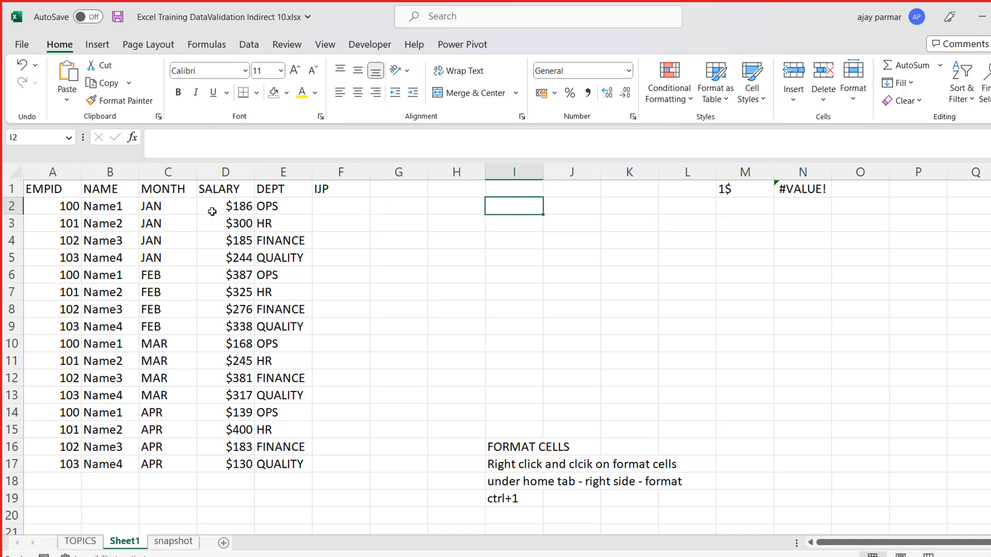
text(=)
key(Left)
key(Left)
key(Left)
key(Left)
key(Left)
text(+10)
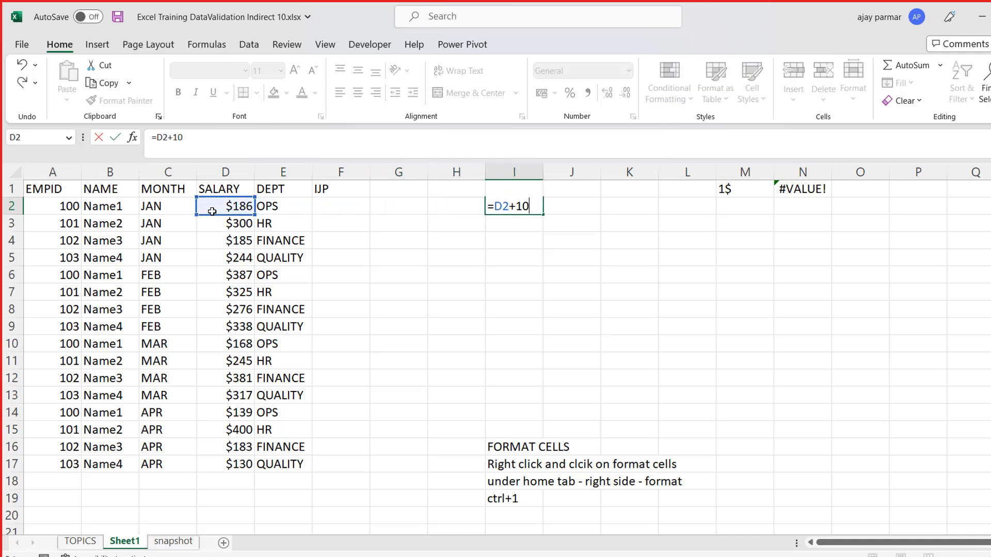
key(ctrl+Return)
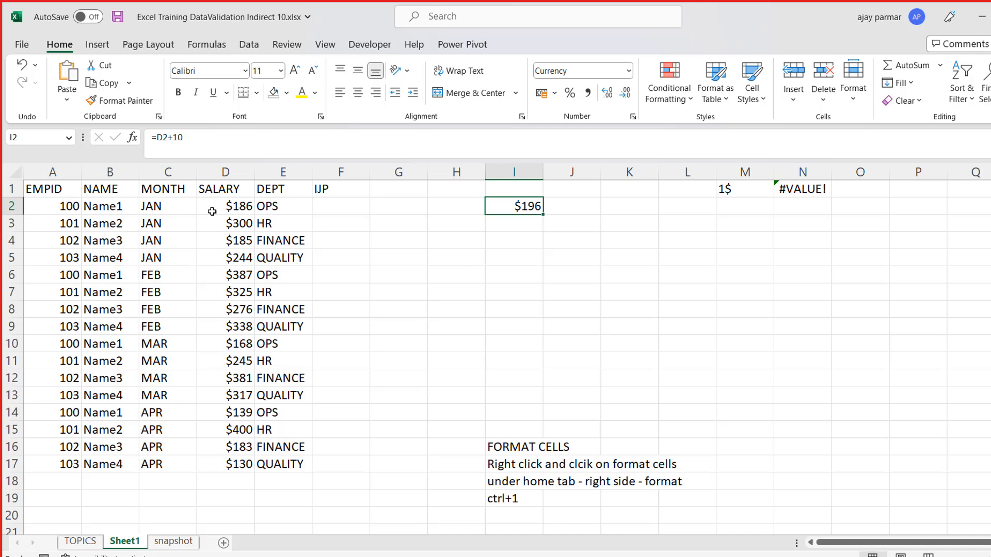
- Review the Currency format settings of the salaries in D2:D17 and compare the underlying contents of I2, M1 and D2
click(206, 213)
key(ctrl+shift+Down)
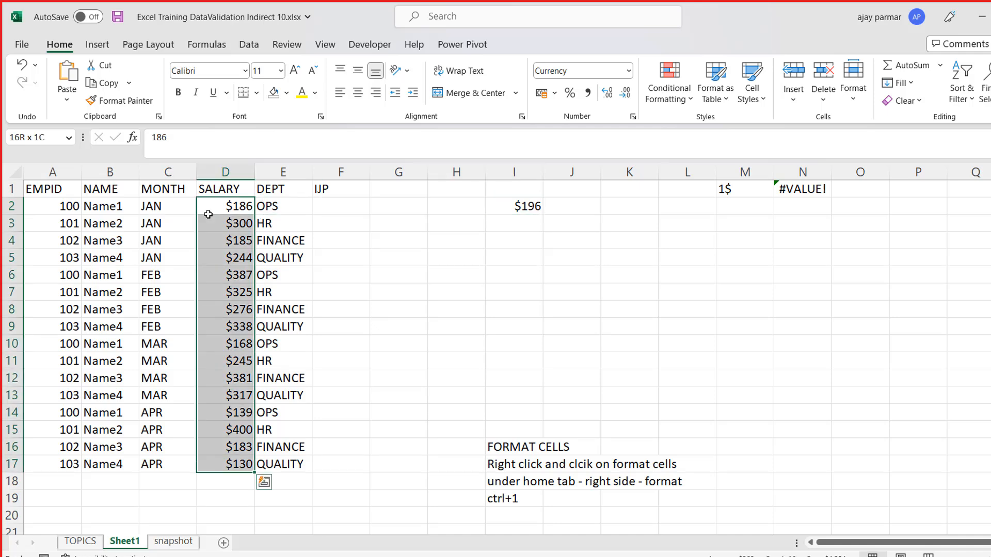
key(ctrl+1)
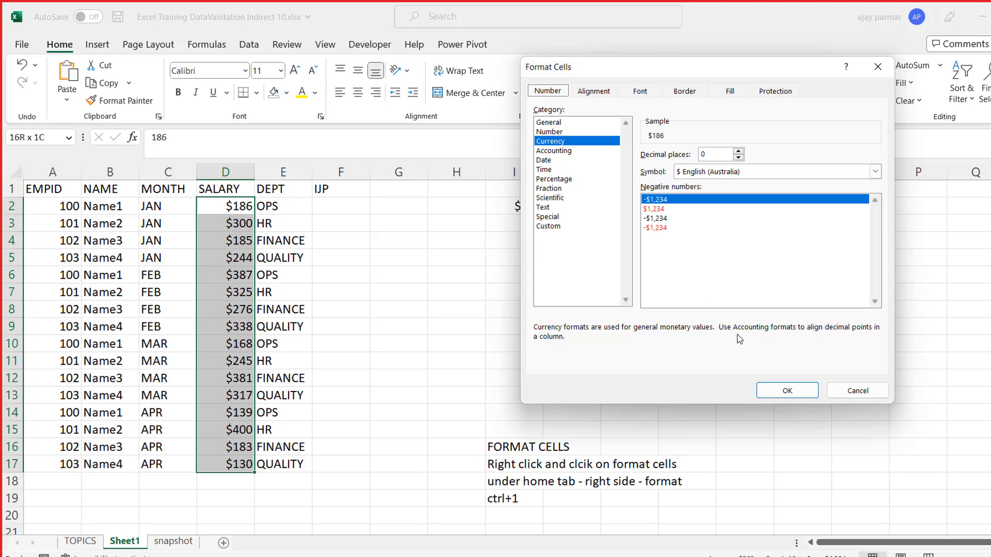
click(787, 391)
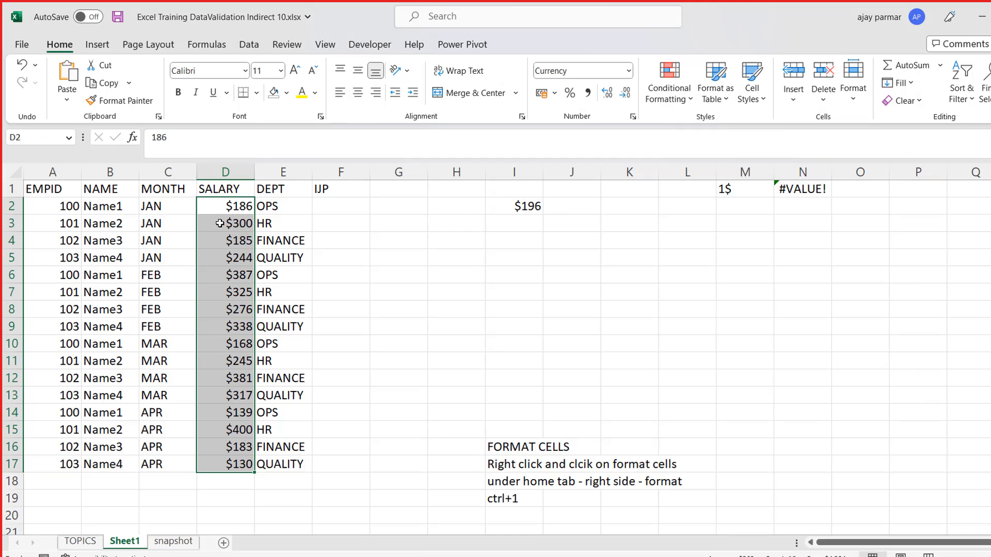
click(534, 206)
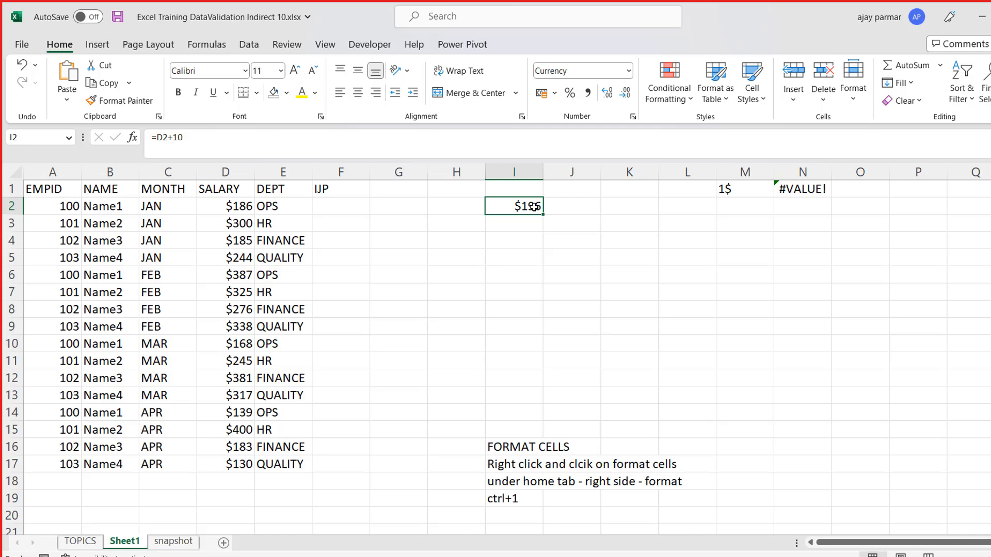
click(741, 190)
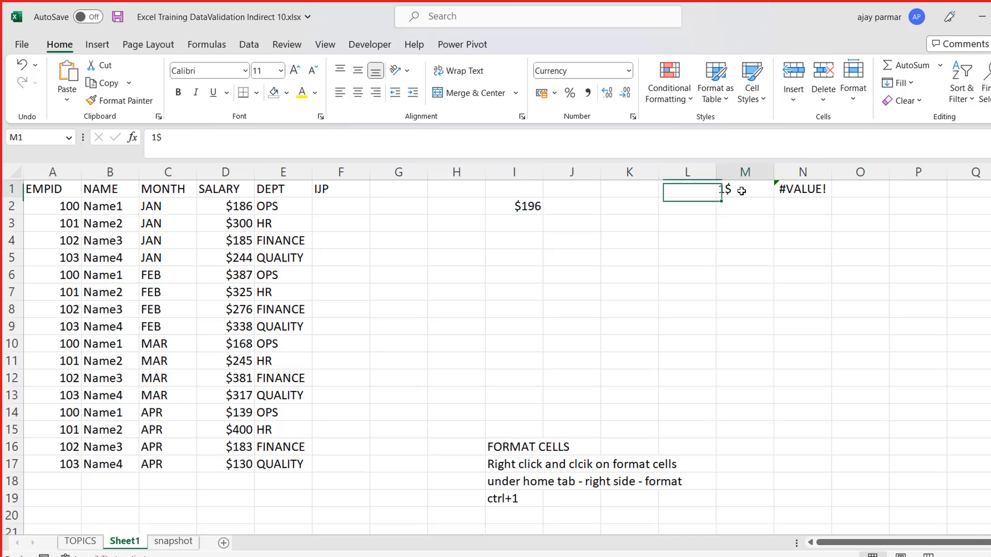
click(234, 208)
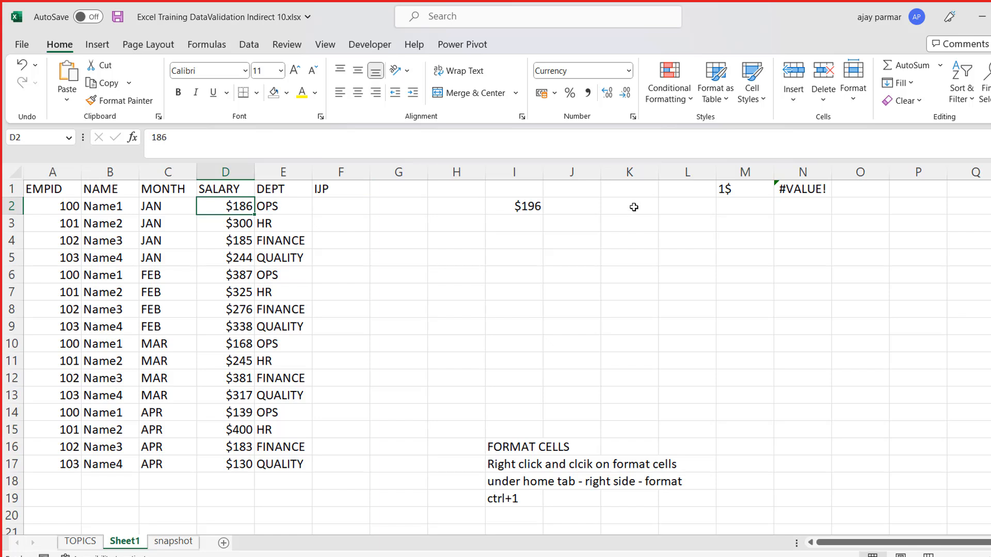
click(733, 189)
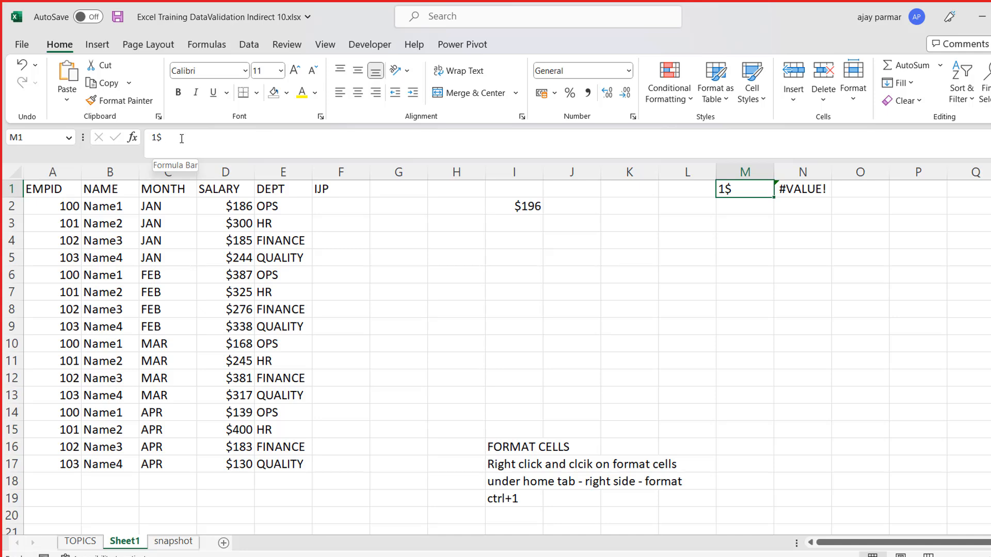
click(202, 206)
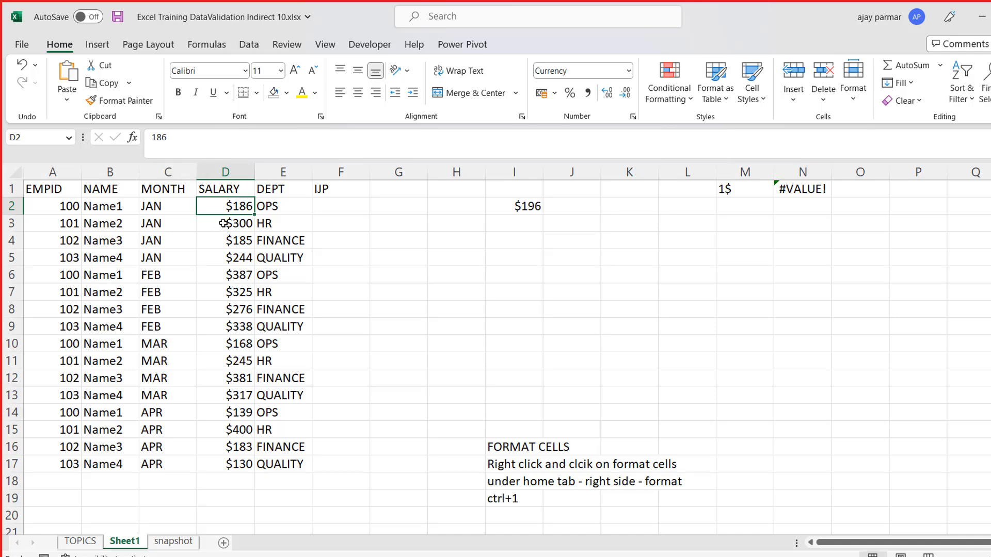
- Enter the formula =ISNUMBER(M1) in cell M3 to test whether the typed dollar entry is numeric
click(554, 244)
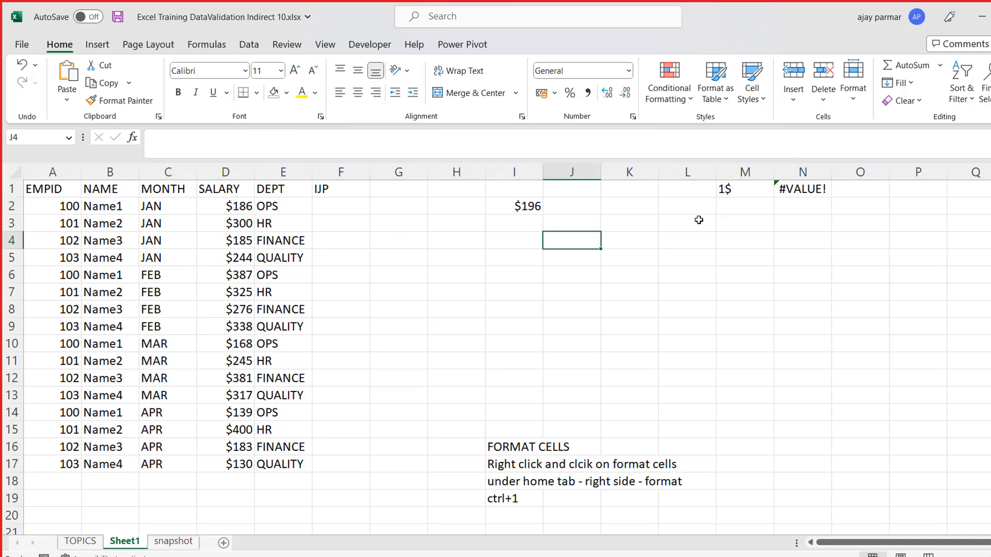
click(758, 222)
text(=i)
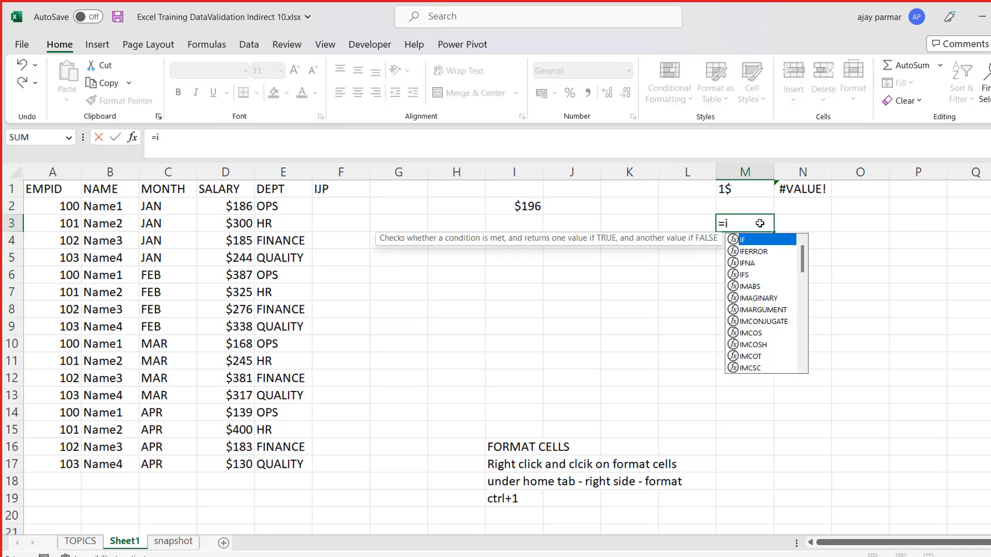
text(snumber()
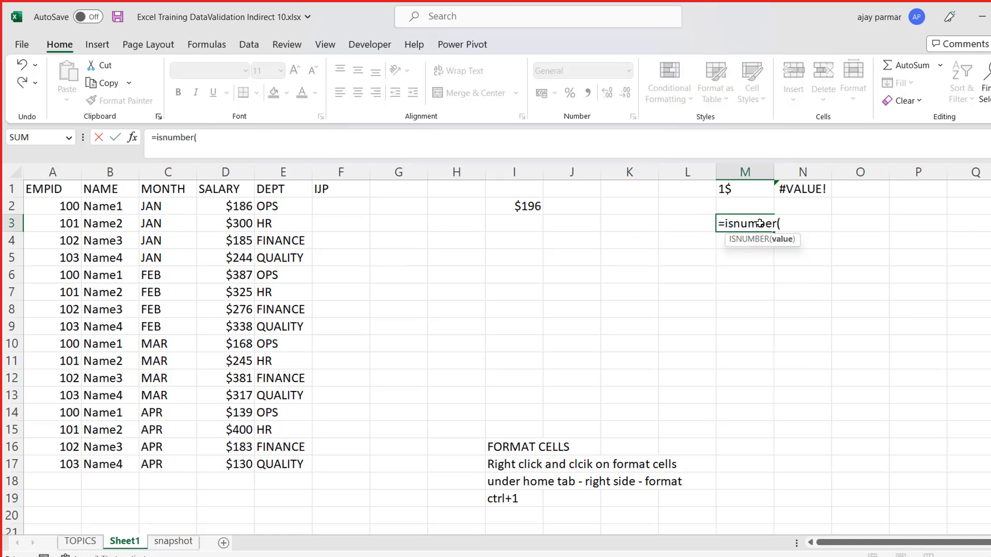
key(Up)
key(Up)
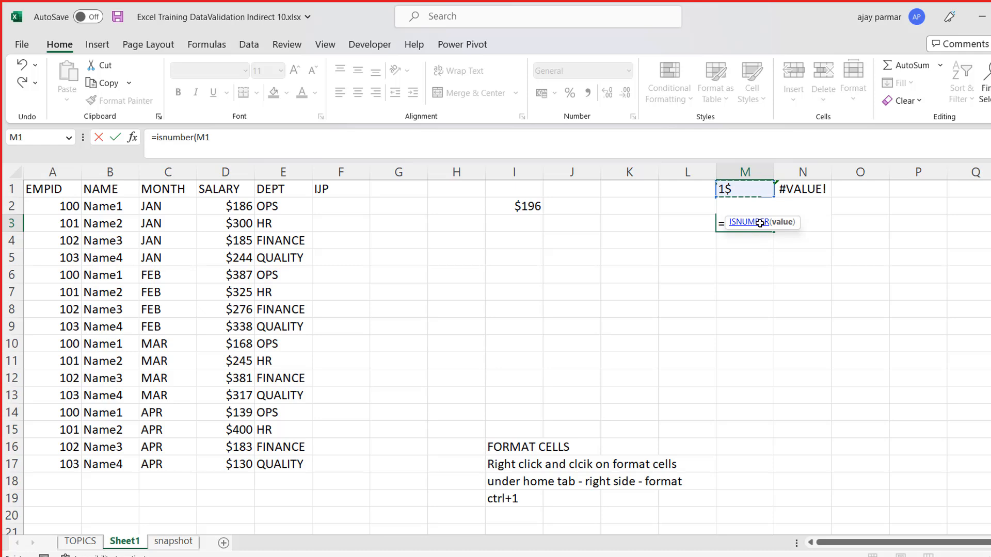
key(ctrl+Return)
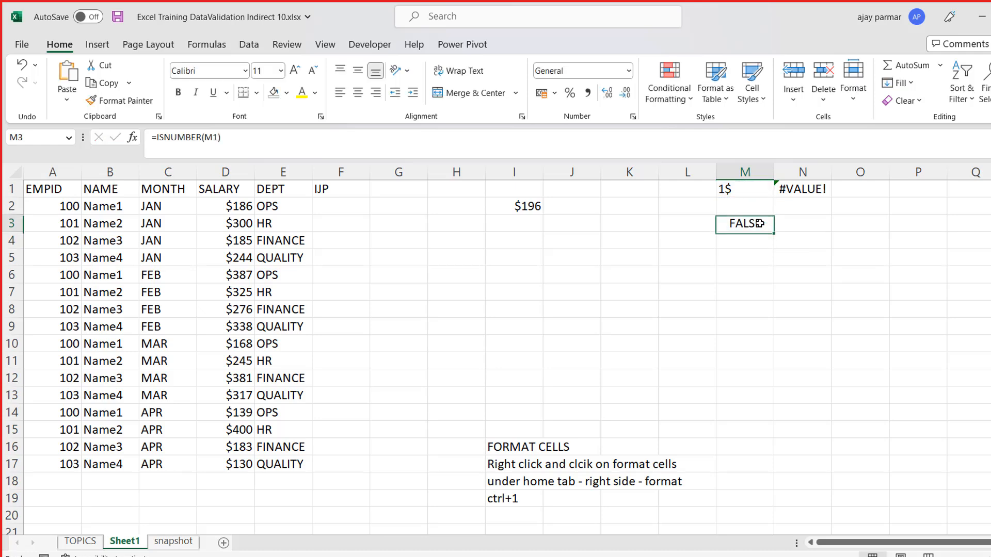
- Inspect the content of M1 in edit mode without changing the typed dollar symbol
key(Up)
key(Up)
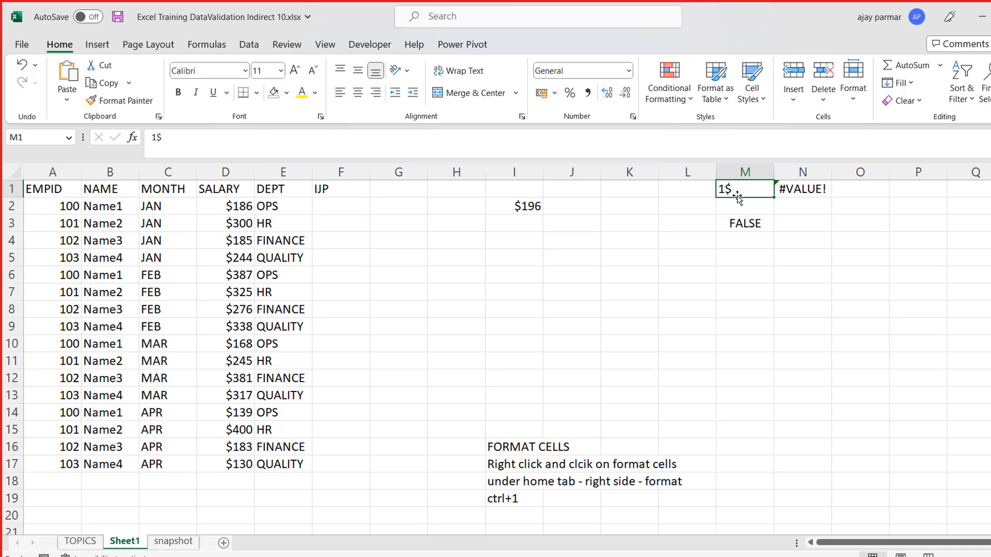
click(153, 137)
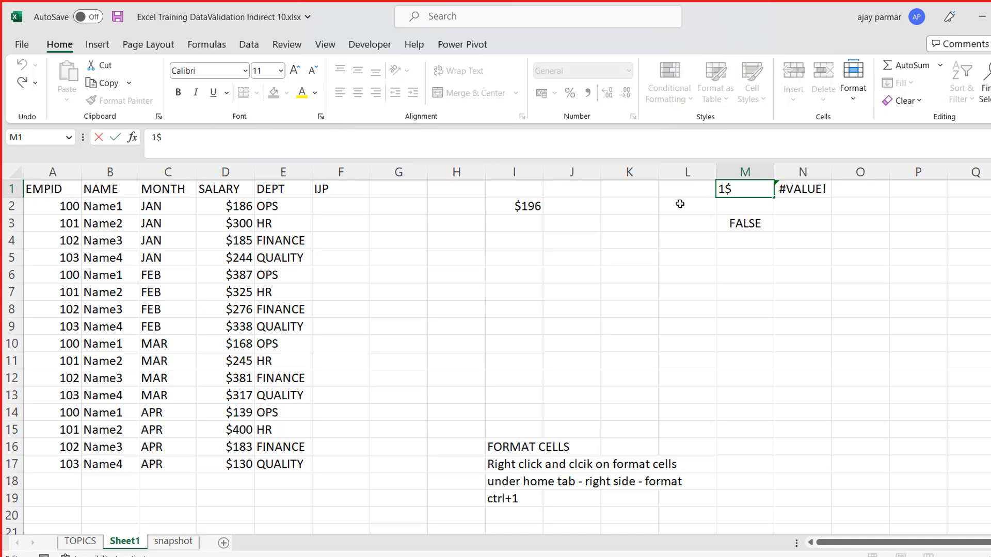
key(Escape)
key(Down)
key(Up)
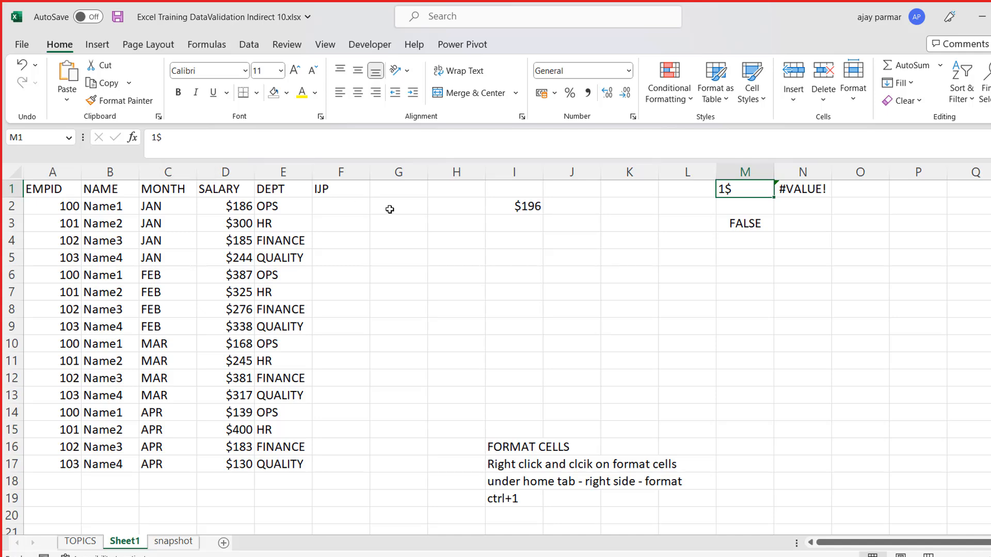
- Enter the formula =RANDBETWEEN(24,90) in F2 under the IJP header
click(366, 207)
text(=)
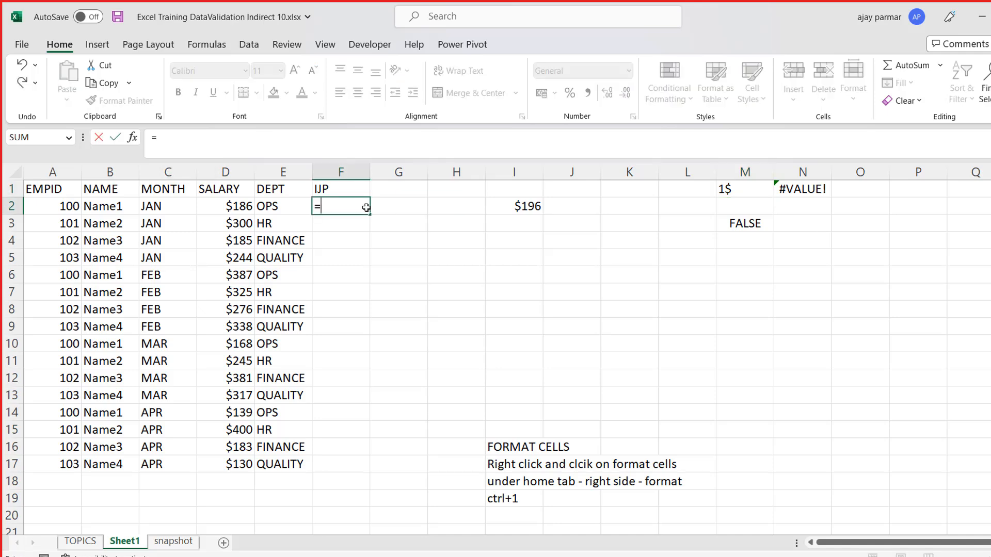
text(rand)
key(Down)
key(Down)
key(Tab)
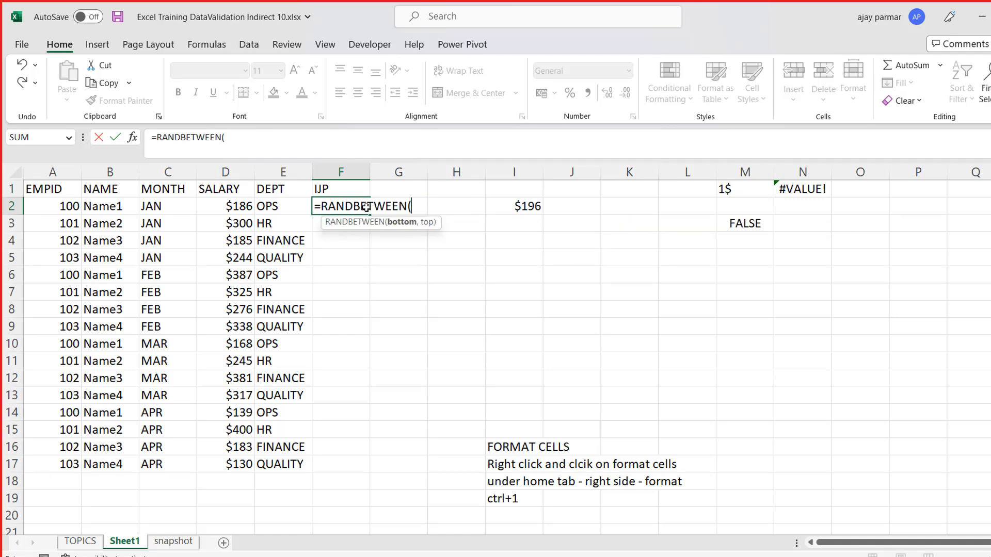
text(24,9)
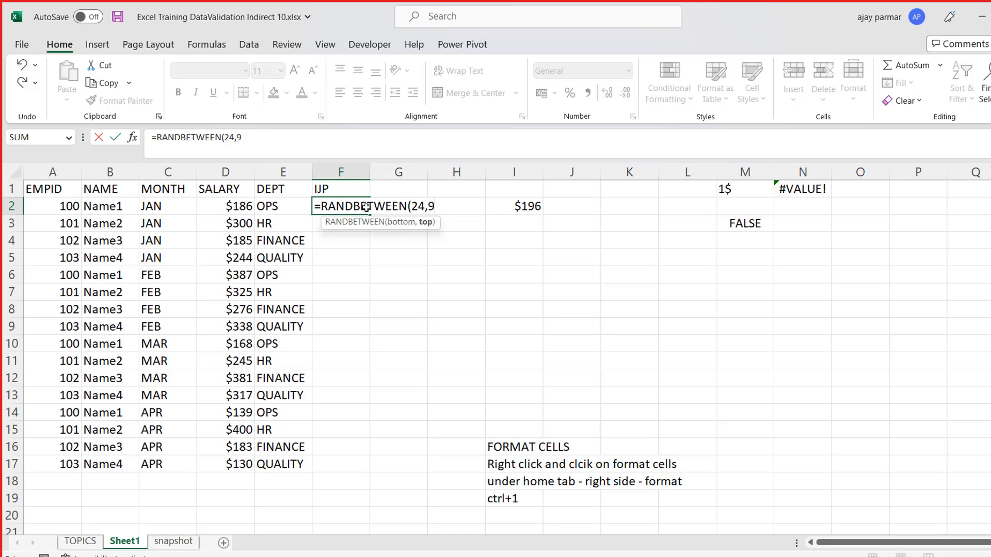
text(0))
key(ctrl+Return)
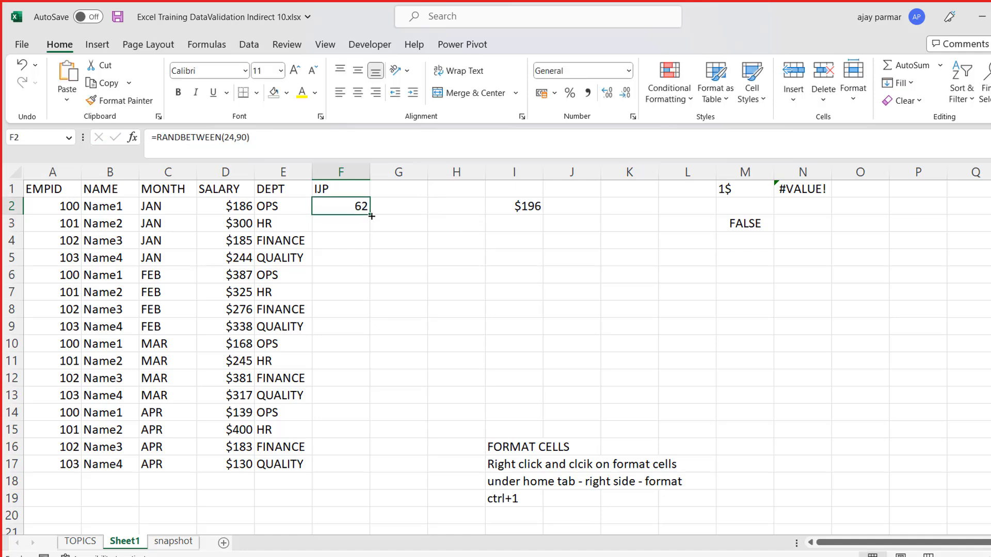
- Fill the random-number formula from F2 down to F16 and replace the formulas with their static values
drag(371, 217, 377, 457)
key(ctrl+c)
key(ctrl+alt+v)
key(v)
key(Return)
key(Escape)
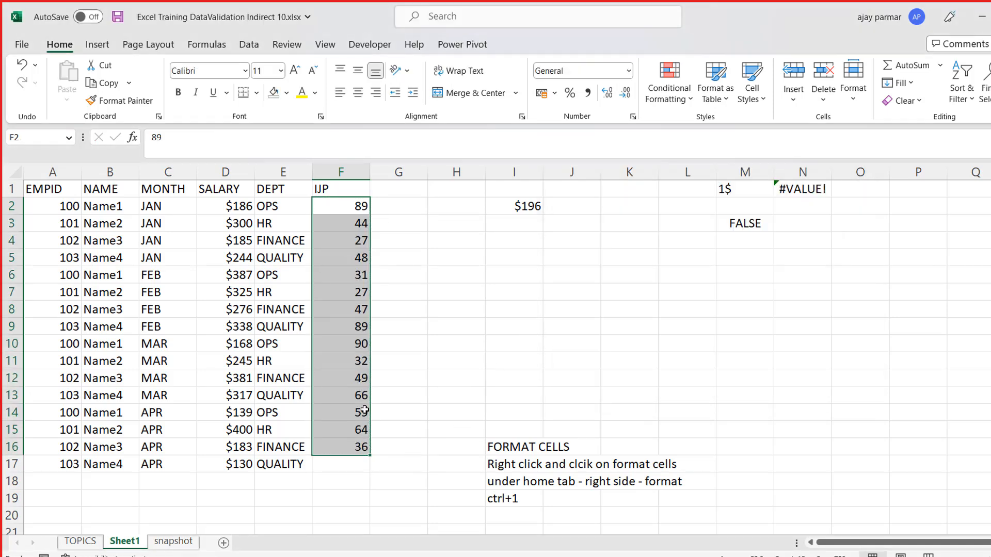
- Complete the IJP column by entering 33 in F17, leaving F18 empty
click(352, 444)
key(ctrl+c)
key(Down)
key(ctrl+v)
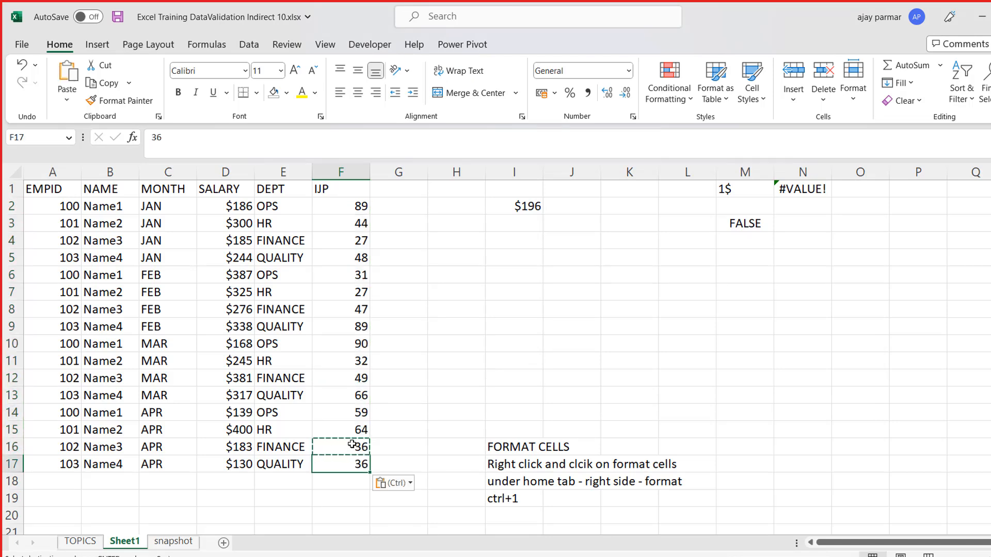
key(Escape)
key(Down)
text(2)
key(Up)
text(33)
key(Return)
key(Delete)
- Insert five blank columns between the salary table and the column holding the =D2+10 result and Format Cells notes
click(615, 333)
key(Up)
key(Up)
key(Up)
key(Up)
key(Up)
key(Up)
key(Up)
key(Up)
key(Left)
key(Left)
key(alt+i)
key(c)
key(alt+i)
key(c)
key(alt+i)
key(c)
key(alt+i)
key(c)
key(Right)
key(Right)
key(Left)
key(Left)
key(Right)
key(Down)
key(Up)
key(alt+i)
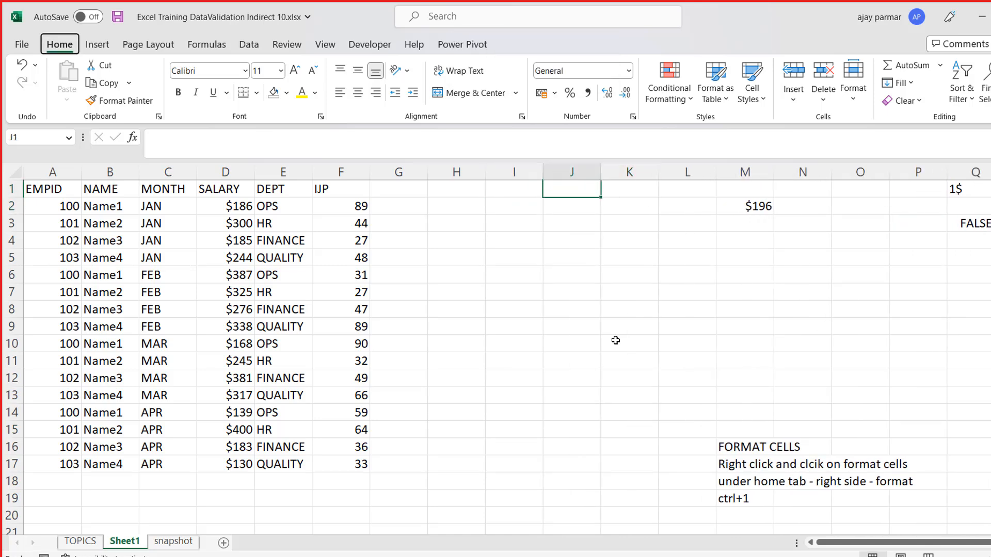
key(c)
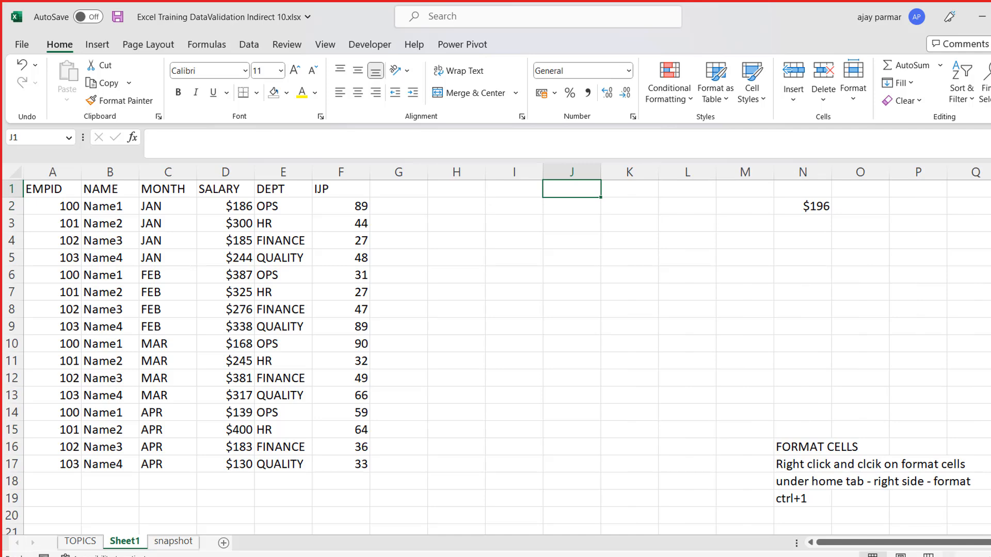
click(948, 554)
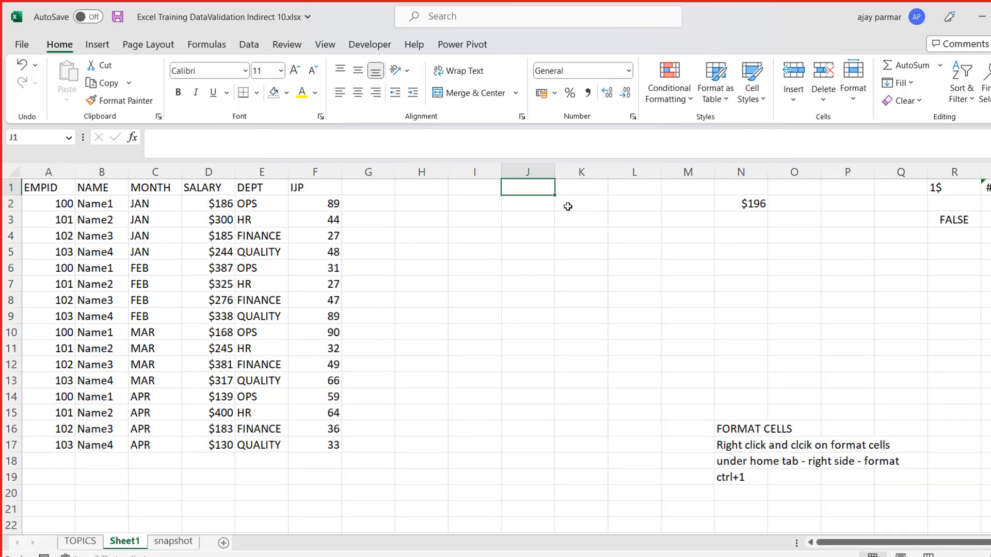
- Enter the label Select EmpName in J1 and fit column J's width to the text
text(sle)
key(BackSpace)
key(BackSpace)
text(Sel)
key(BackSpace)
text(eleft)
key(BackSpace)
key(BackSpace)
text(ct EmpName)
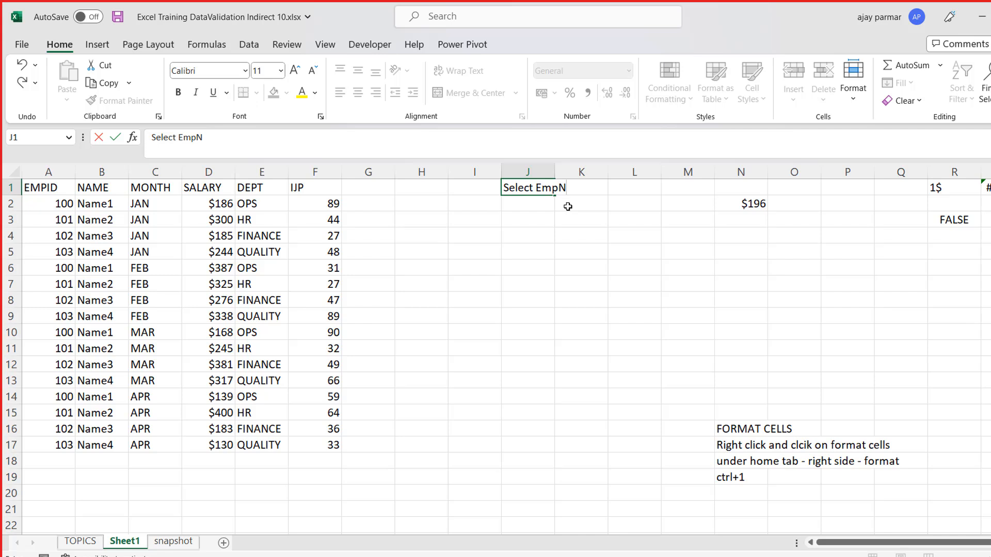
key(Return)
key(Up)
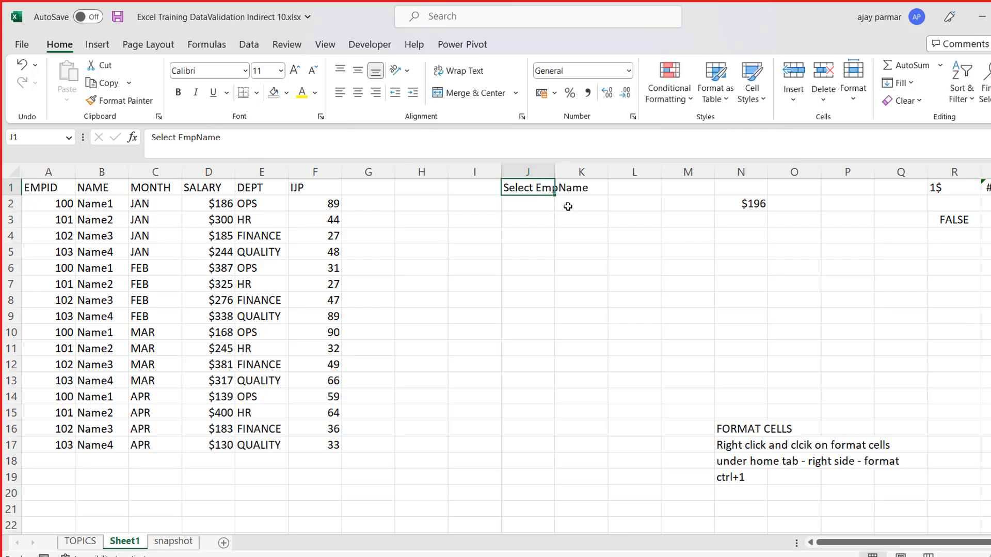
double_click(555, 172)
click(618, 196)
key(Up)
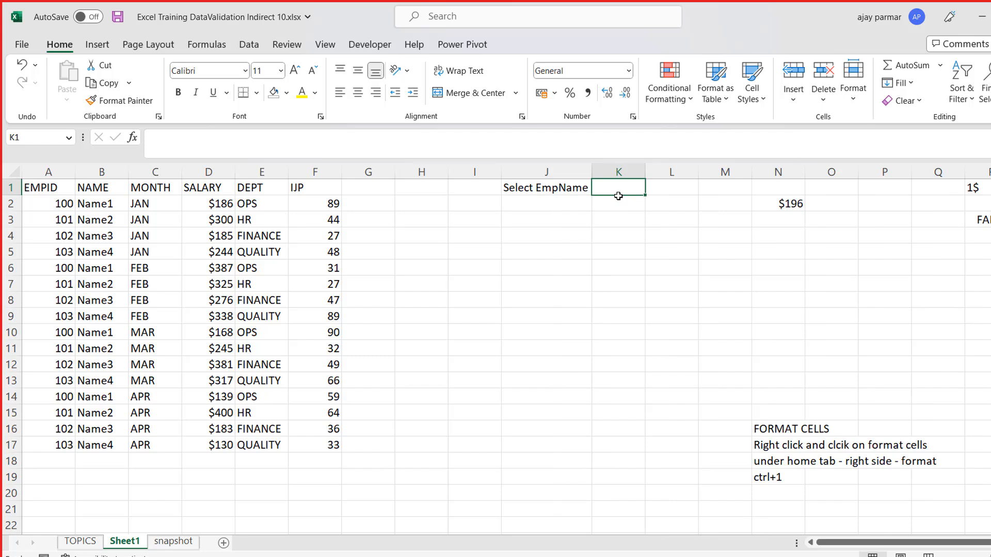
- Relabel J1 as Select EmpID and widen the empty column K beside it
key(Left)
text(e)
key(BackSpace)
text(Sle)
key(BackSpace)
key(BackSpace)
text(elect Empi)
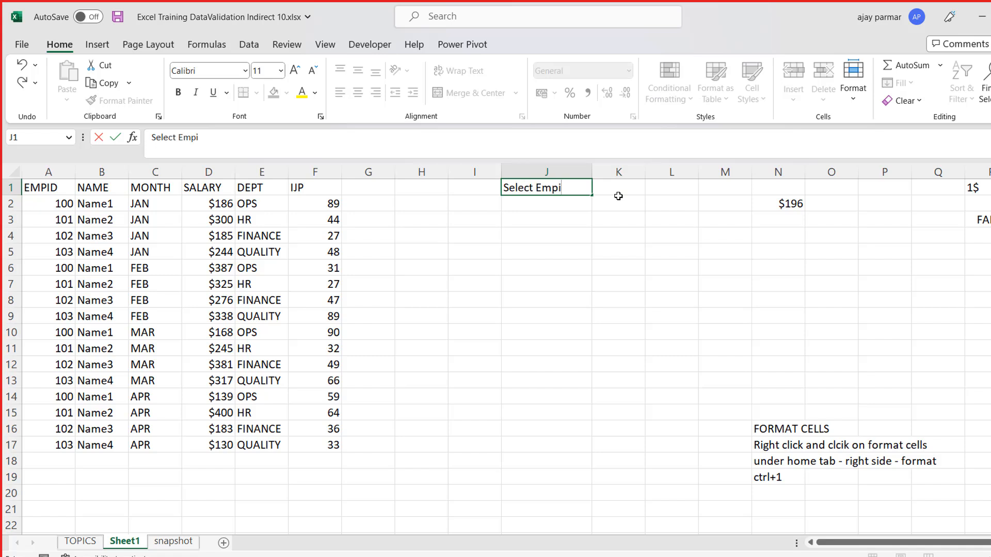
text(ID)
key(Right)
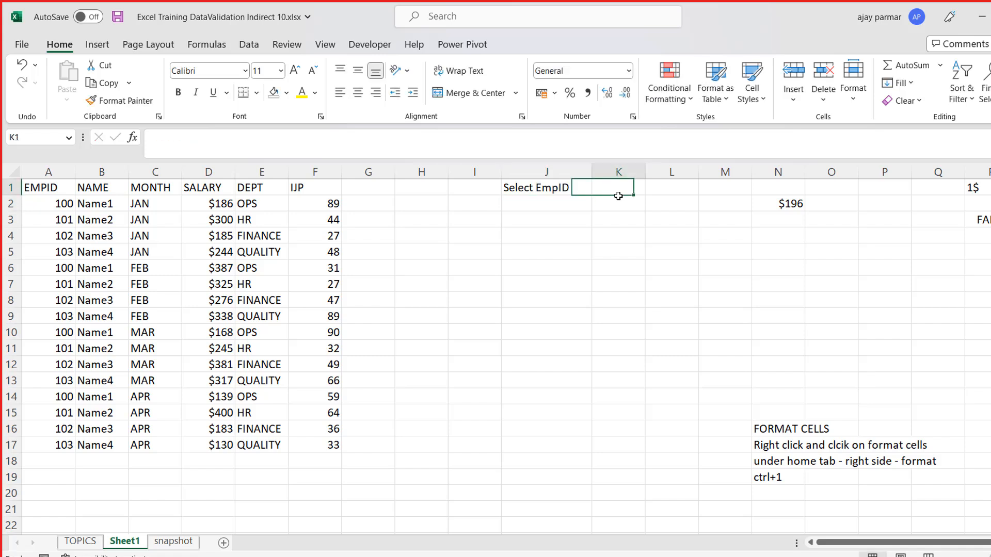
drag(645, 172, 722, 172)
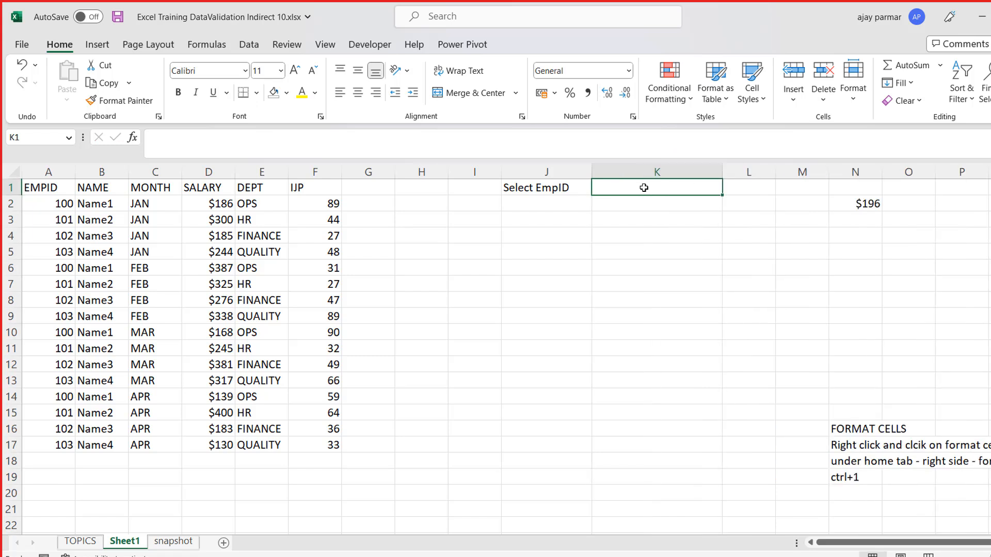
key(alt+Down)
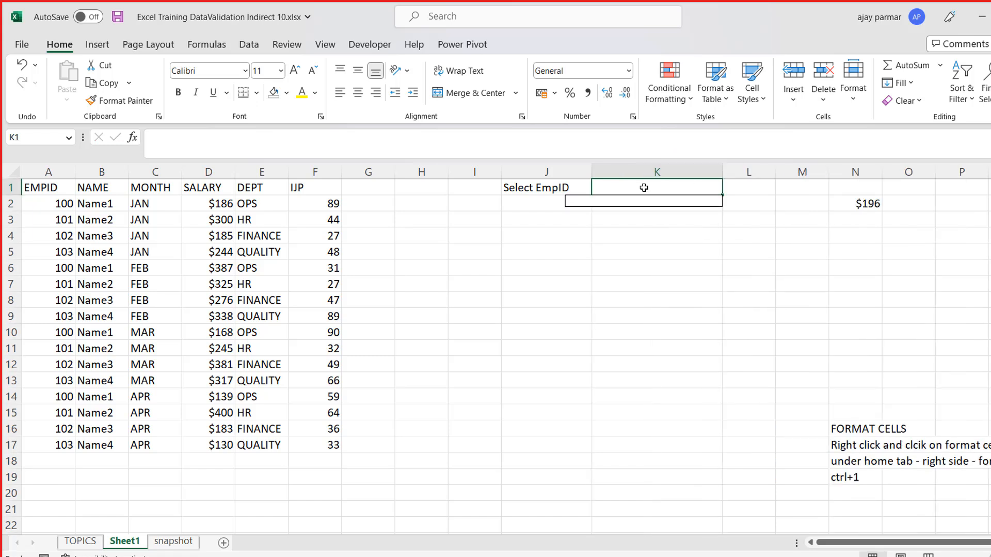
key(Escape)
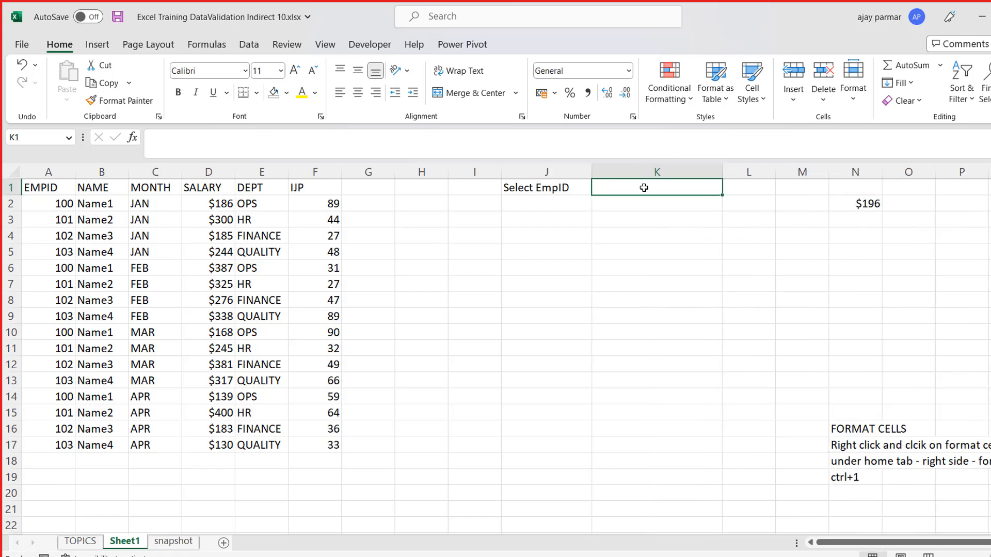
- Enter the label EMP NAME in cell J4
click(574, 233)
key(Left)
click(574, 233)
text(E)
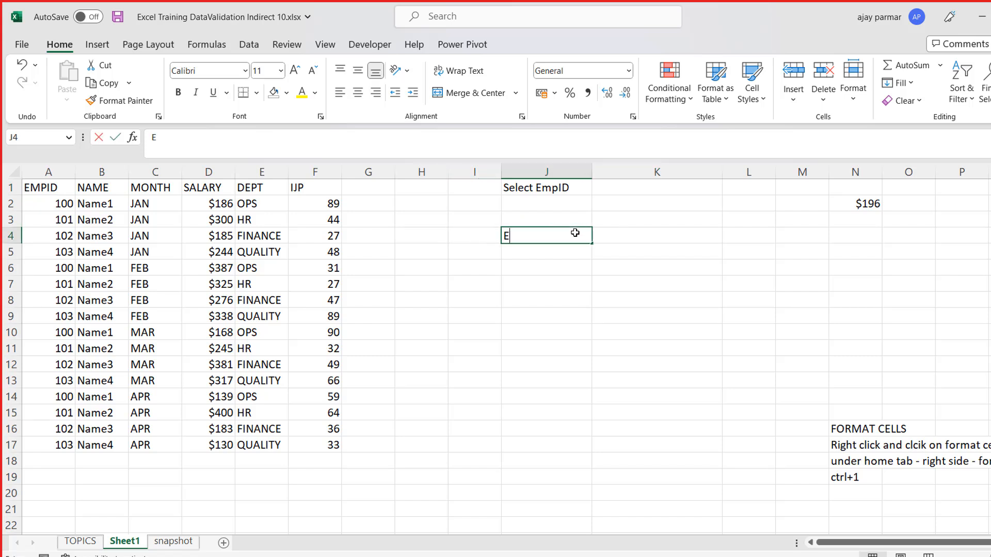
text(MP NAME)
key(Return)
- Enter the label TOTAL SALARY in cell J5
text(SALARY)
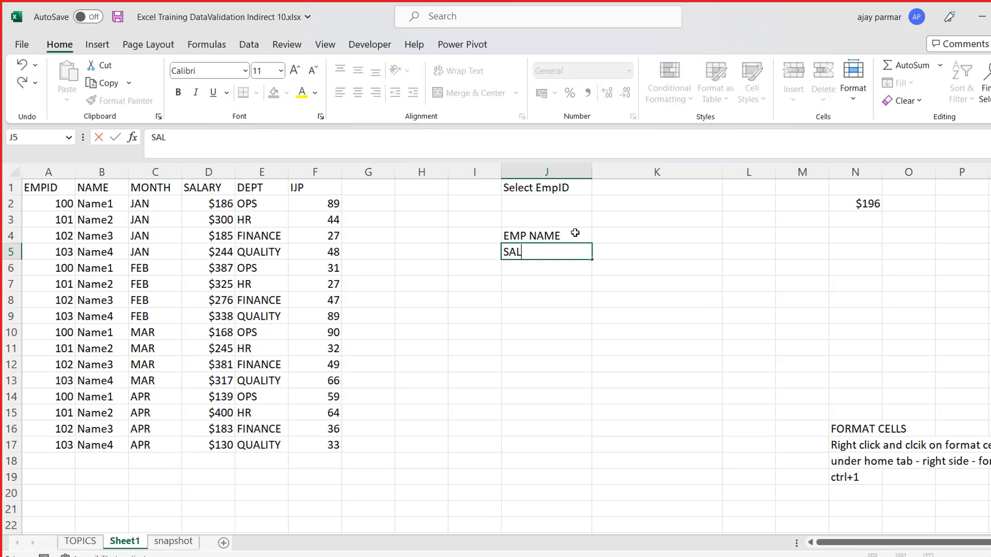
key(BackSpace)
key(BackSpace)
key(BackSpace)
key(BackSpace)
key(BackSpace)
key(BackSpace)
text(TOTAL SALARY)
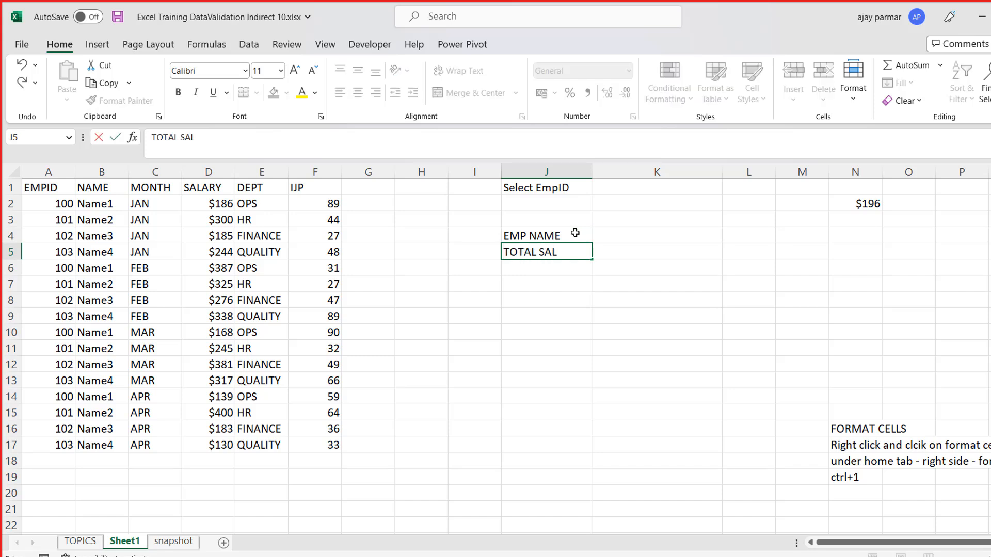
key(Return)
- Relabel cell J5 as SALARY YTD
key(Up)
text(SALT)
key(BackSpace)
text(ARY YTD)
key(Return)
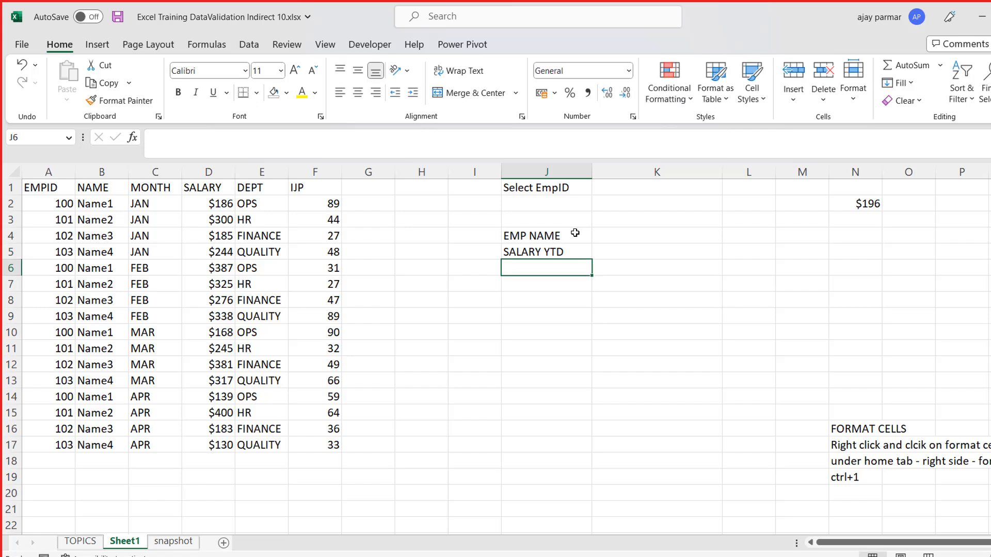
- Add the label DEPT in J6 and the label IJP- Avg in J7
text(DEPT)
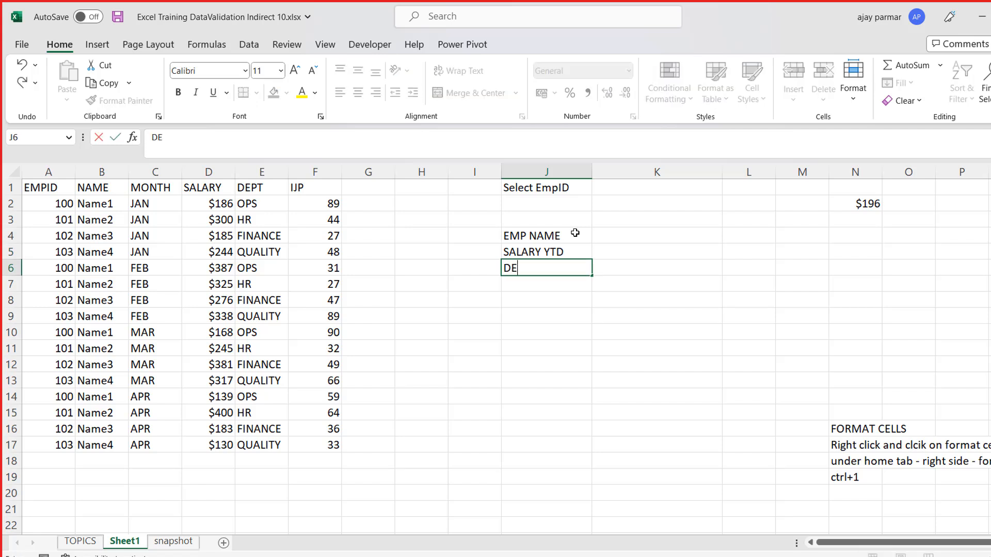
key(Return)
text(IJP)
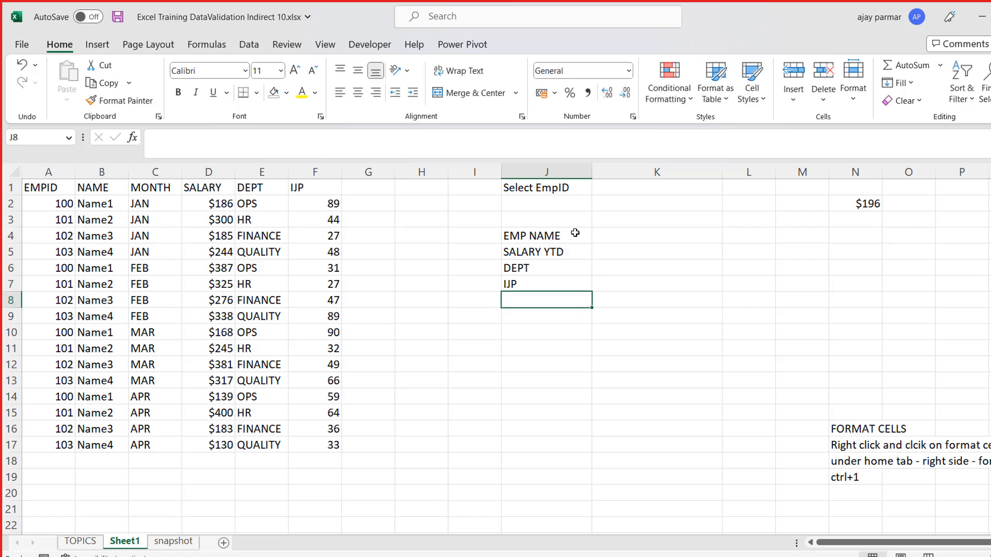
key(Up)
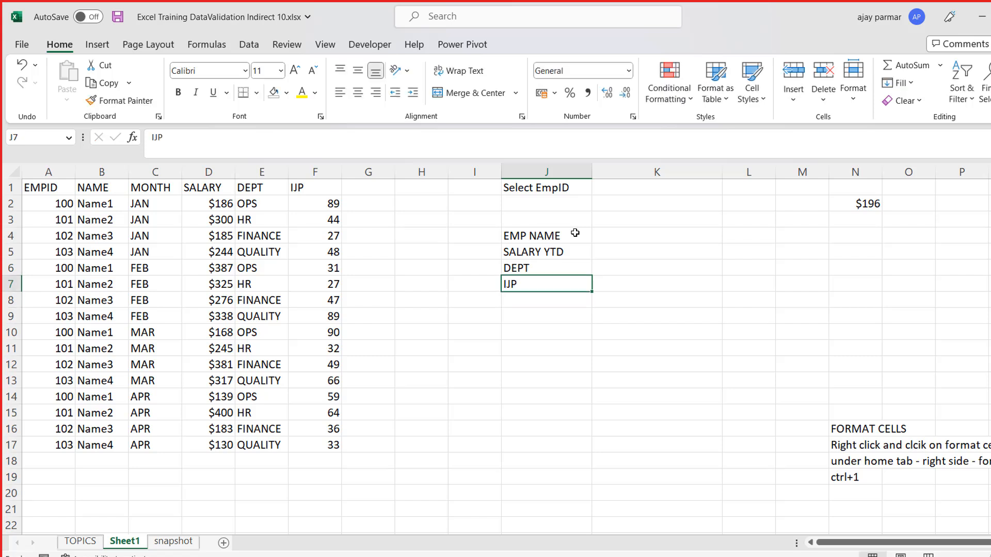
click(227, 138)
text(- Avg)
key(Return)
key(Up)
- Review the IJP scores in F2:F9 and the first employee's name in B2
click(310, 200)
shift+click(315, 324)
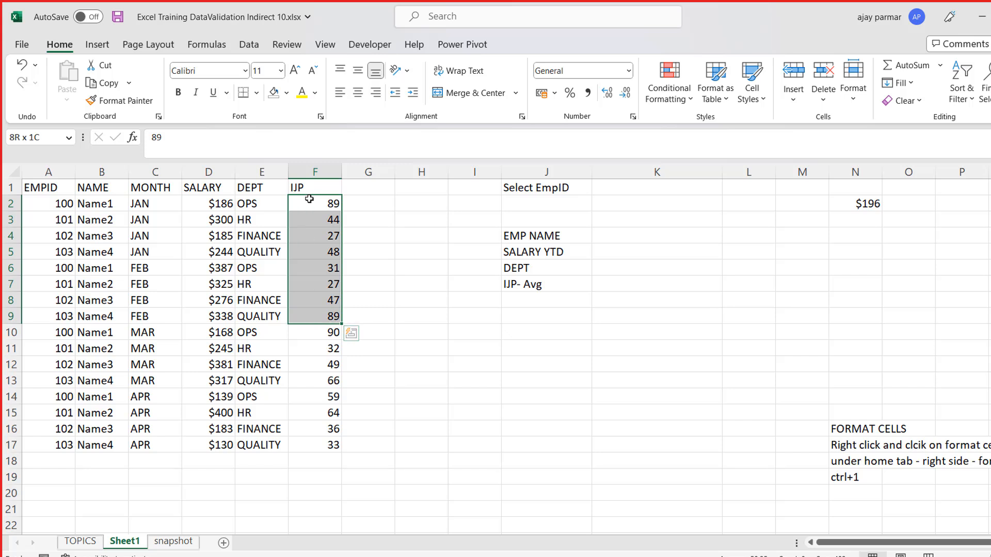
click(111, 208)
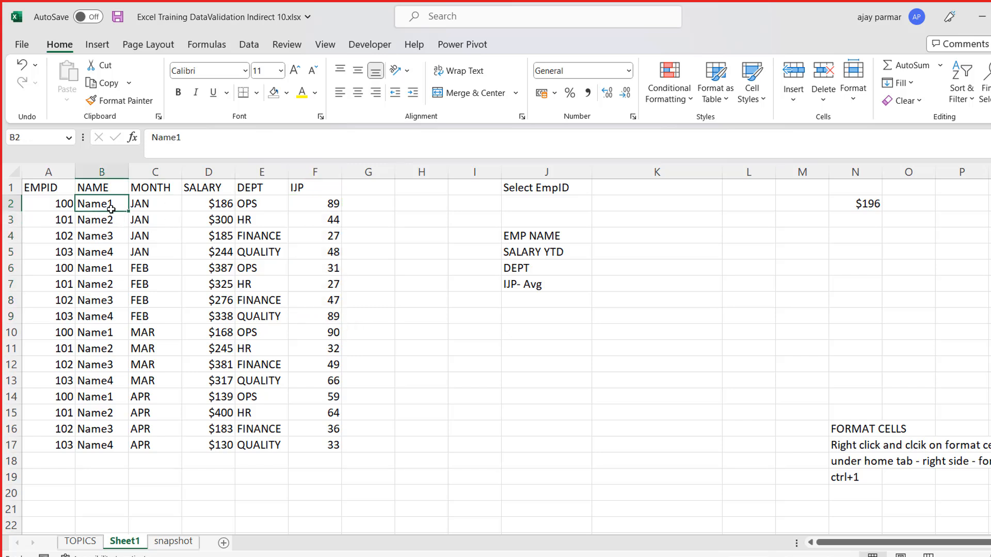
- Examine the IJP scores in column F against the first employee's row and name in B2
click(323, 205)
click(329, 355)
key(Up)
key(Up)
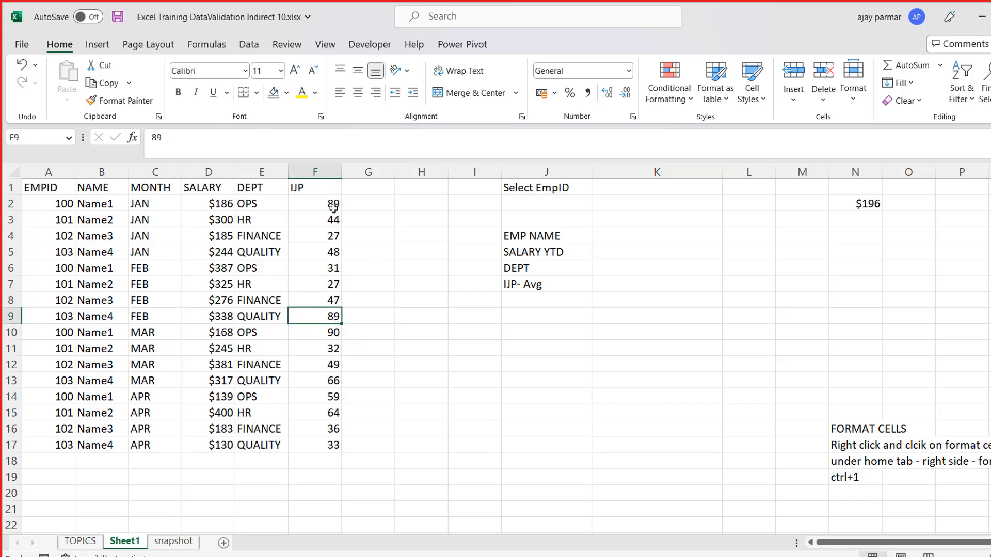
ctrl+click(329, 204)
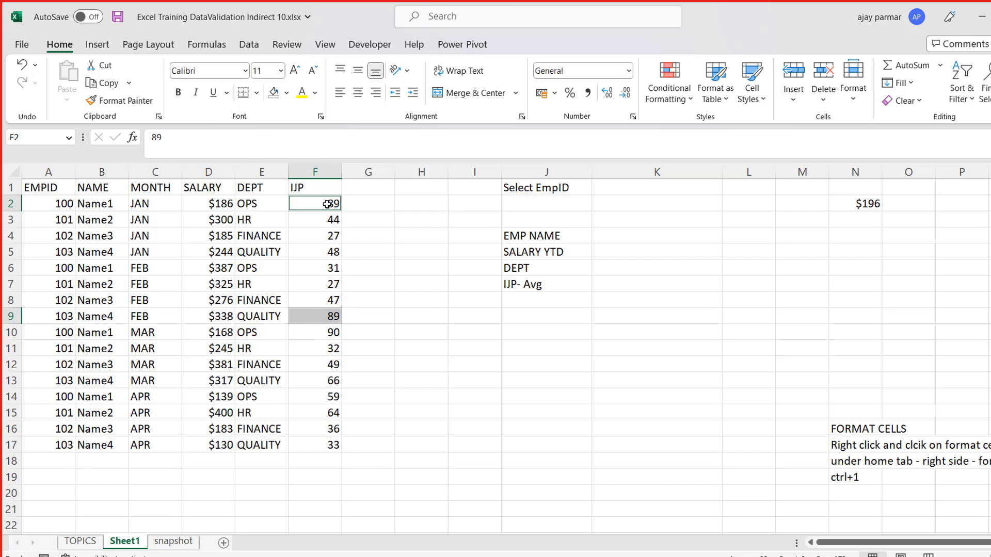
click(156, 206)
click(106, 206)
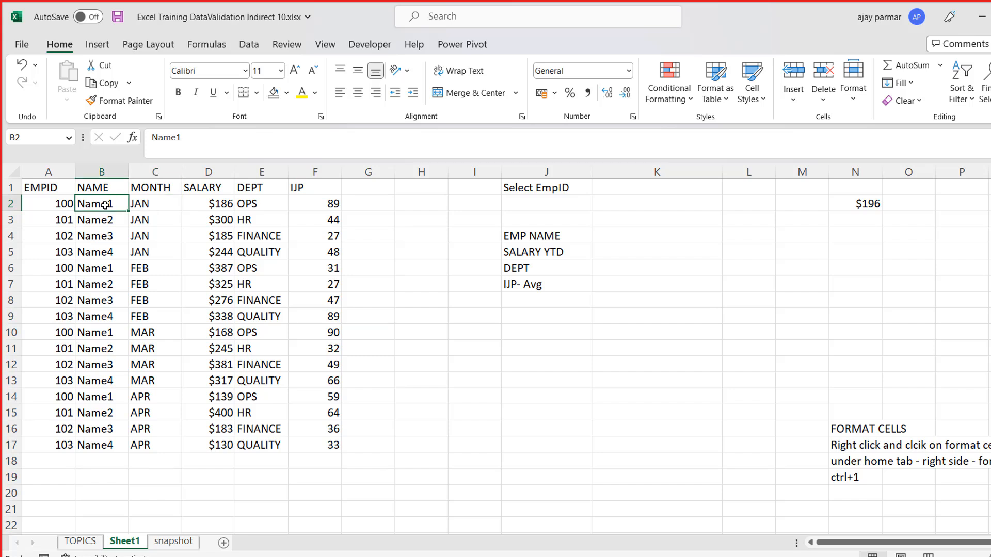
click(312, 203)
key(Down)
key(Down)
key(Down)
key(Down)
key(Down)
key(Down)
key(Down)
key(Down)
key(Down)
key(Down)
key(Down)
key(Down)
key(Down)
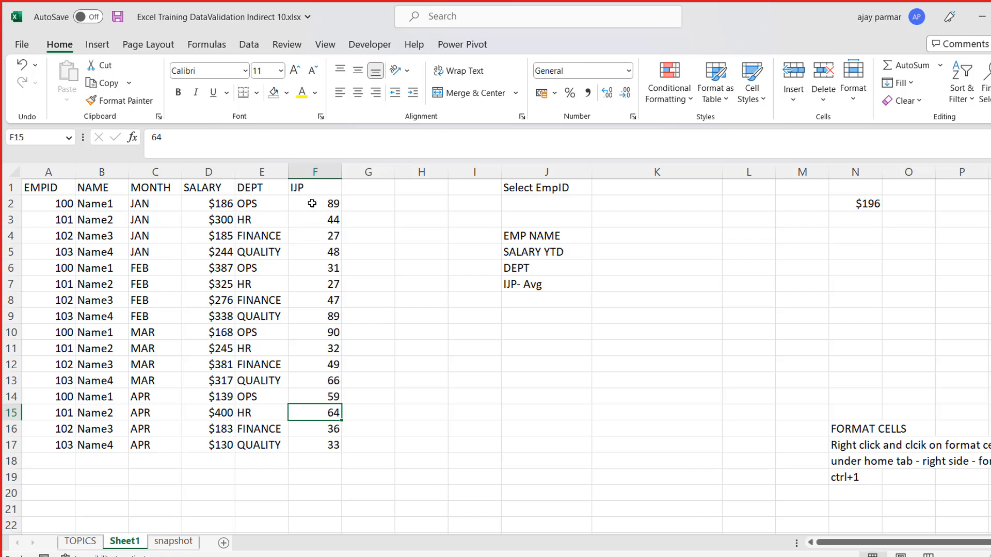
- Add a list data validation to K1, beside the Select EmpID label, with source =$A$2:$A$180
click(537, 195)
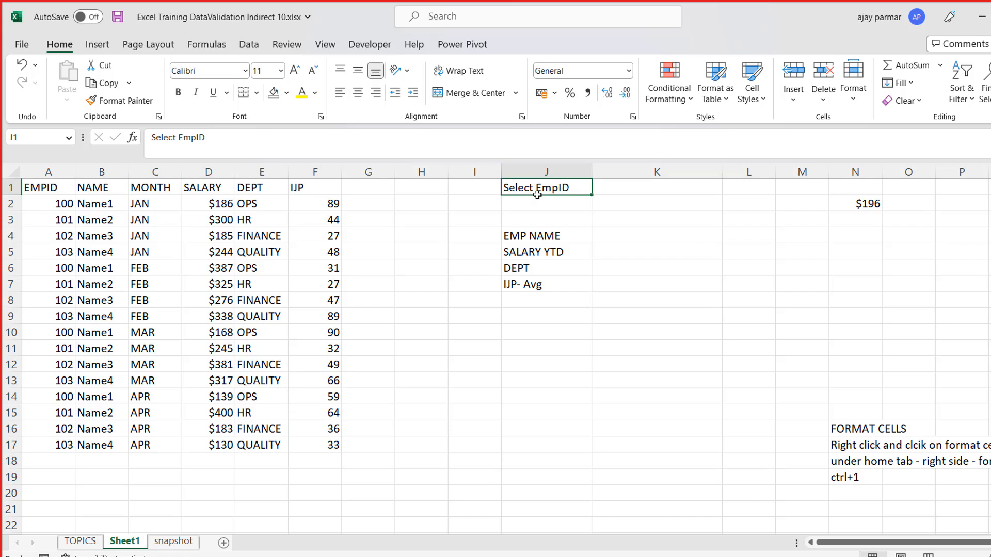
key(Right)
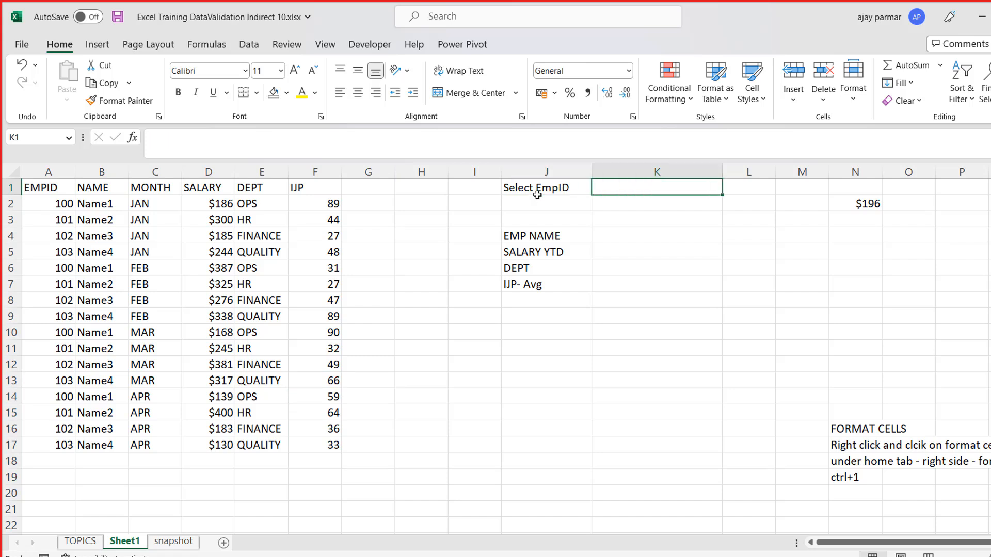
key(alt+d)
key(l)
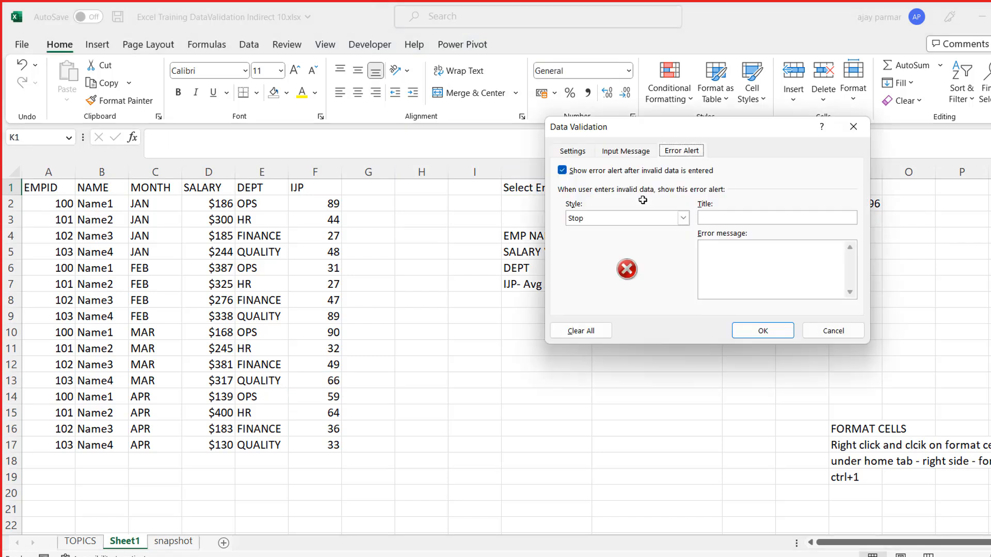
click(583, 152)
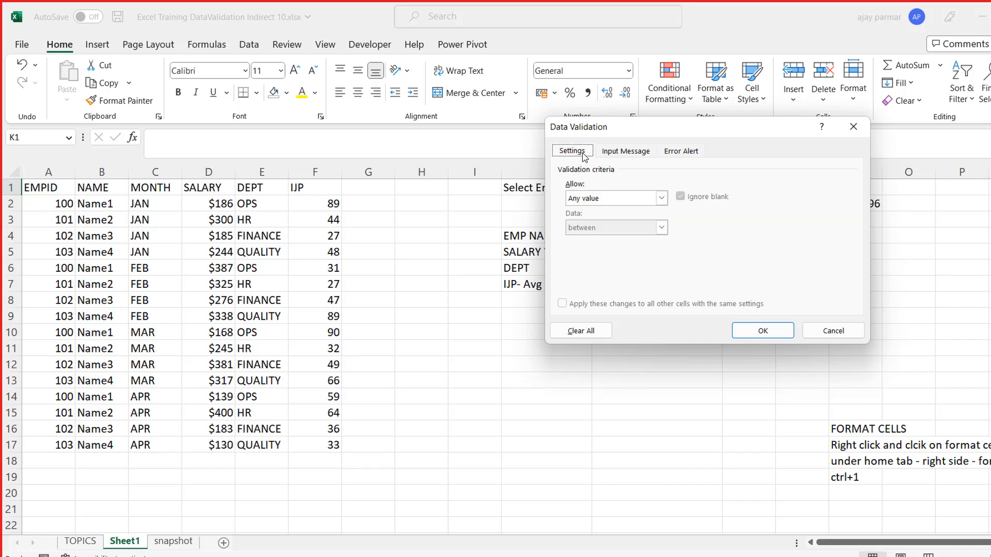
click(661, 197)
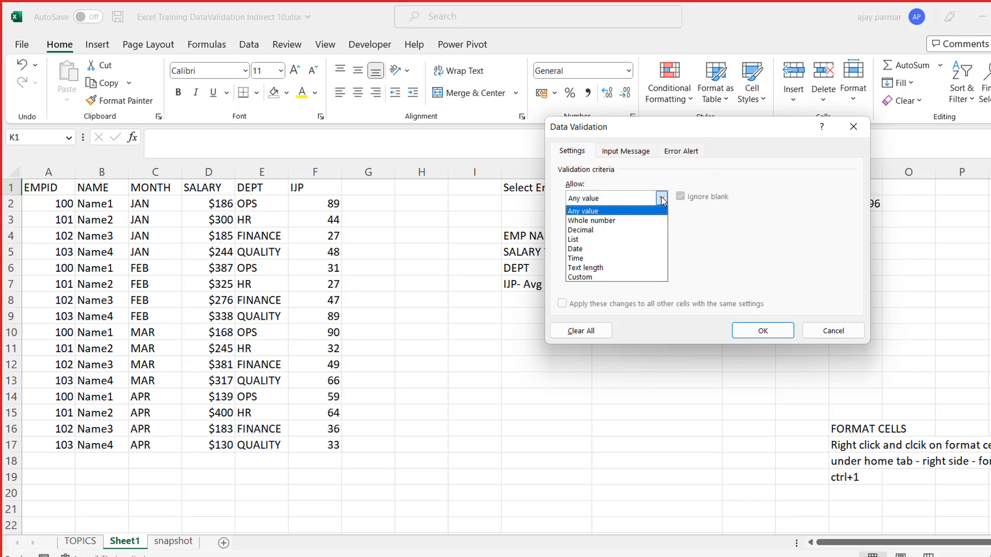
click(614, 239)
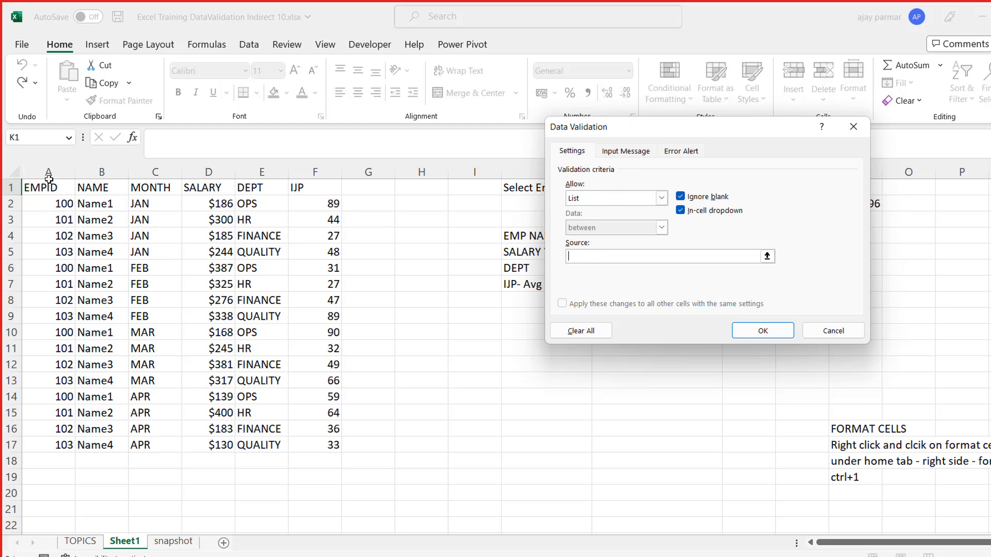
click(52, 204)
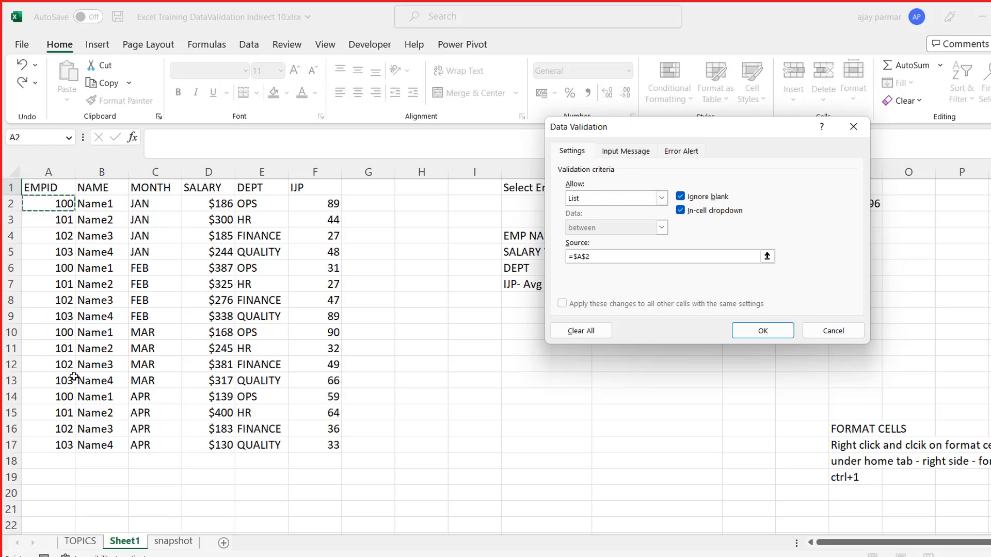
drag(56, 451, 56, 455)
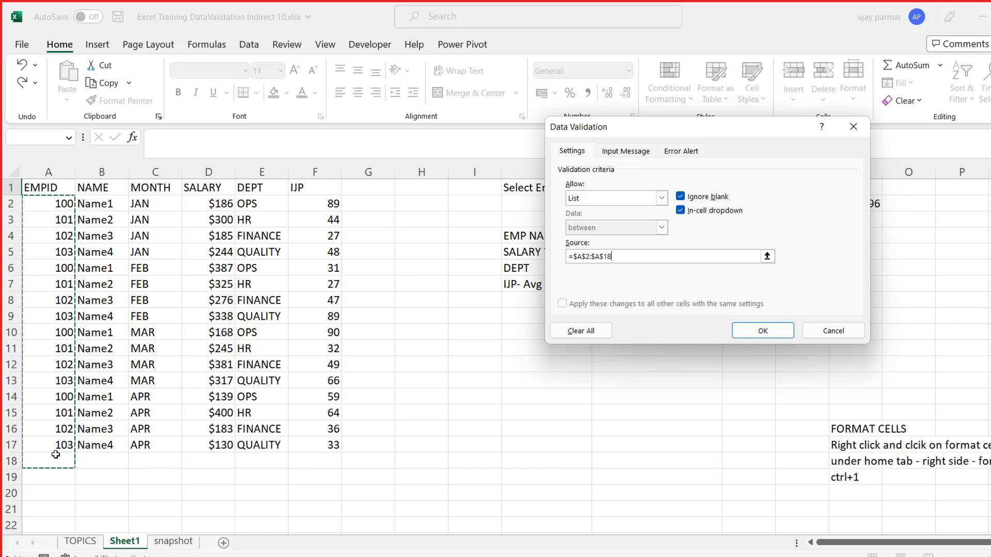
text(0)
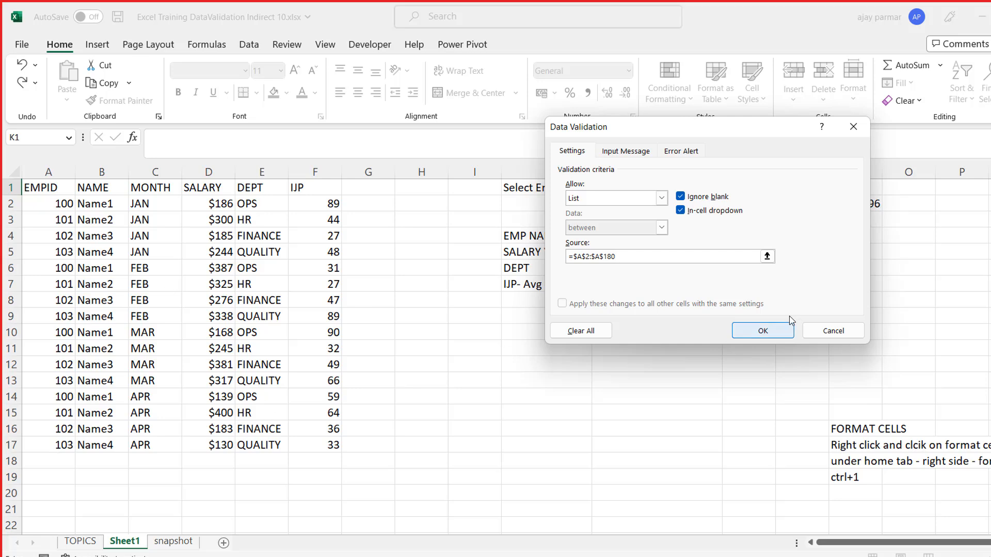
click(769, 330)
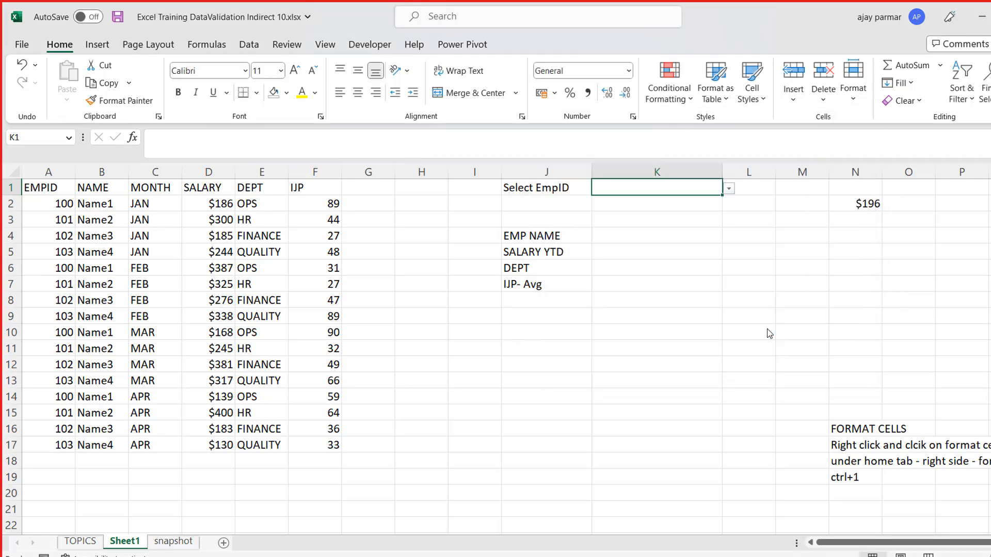
- Examine the employee IDs offered in K1's dropdown for repeated entries, leaving the cell without a selection
key(alt+Down)
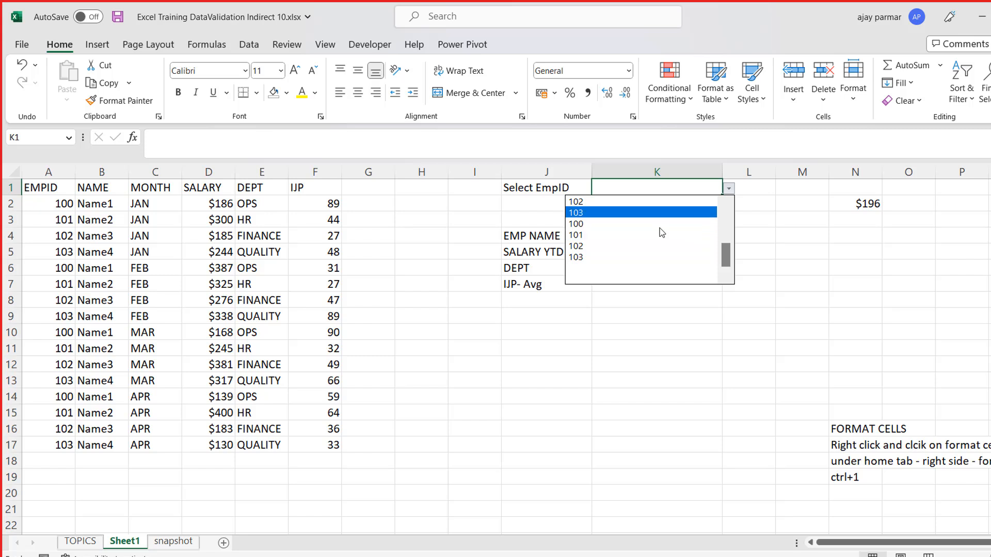
scroll(661, 232, up, 2)
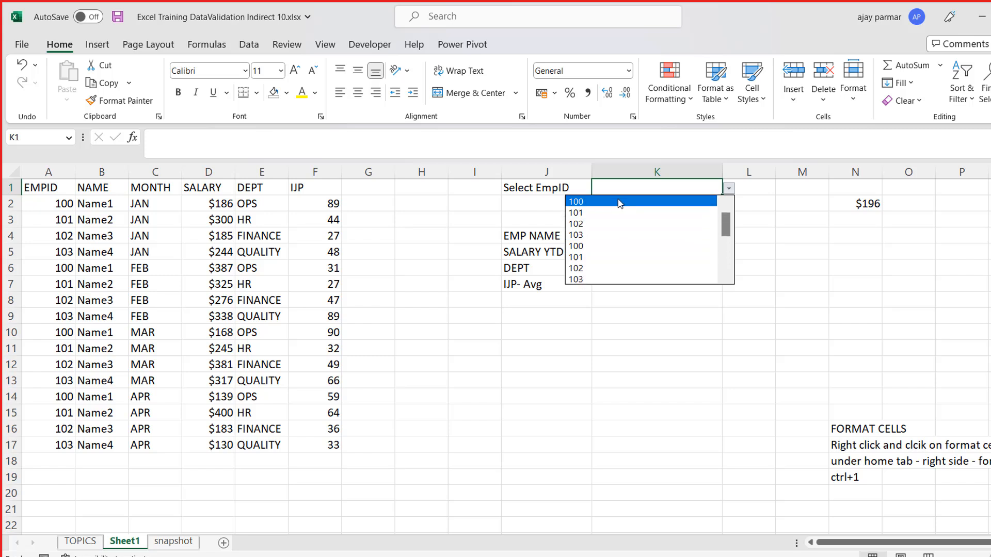
key(Down)
key(Down)
key(Down)
key(Down)
key(Up)
key(Up)
key(Up)
key(Up)
key(Down)
key(Down)
key(Down)
key(Down)
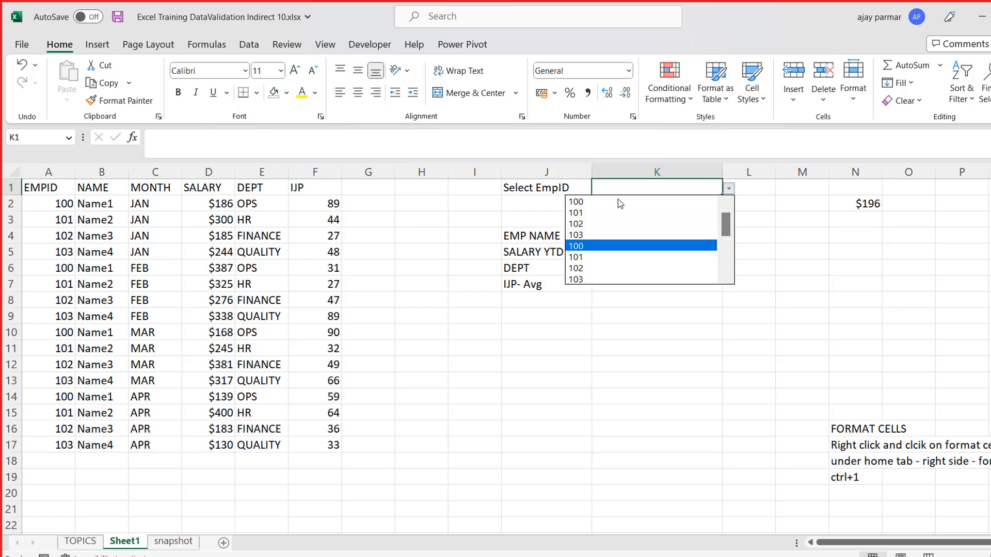
key(Escape)
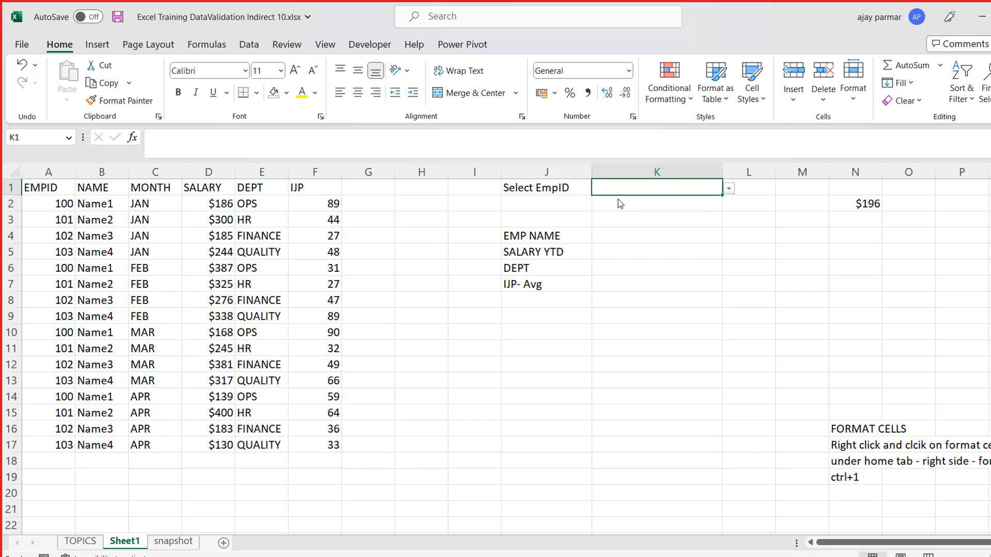
- Copy the employee IDs in A2:A17 to the sheet's last column, starting at XFD1
key(Left)
key(Left)
key(Home)
key(Down)
key(ctrl+shift+Down)
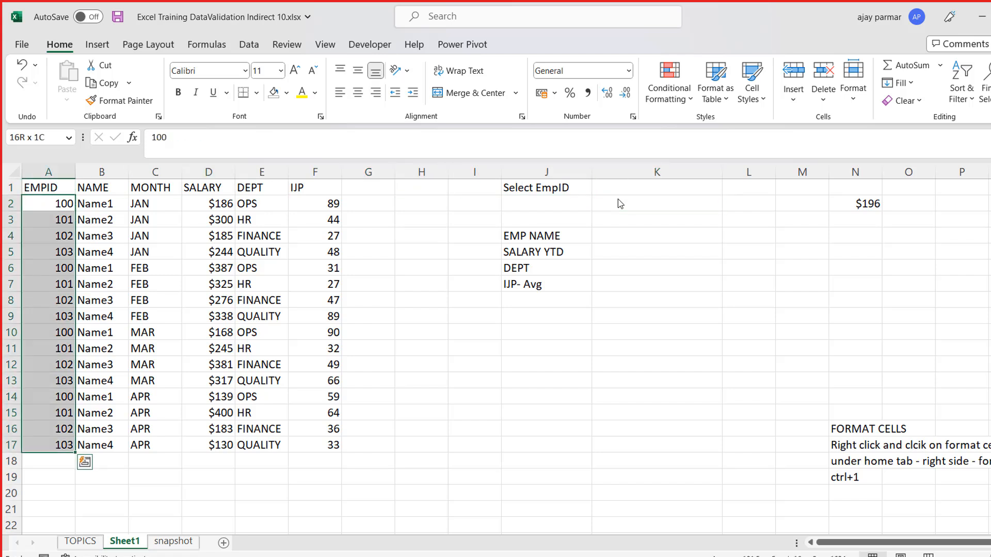
key(ctrl+c)
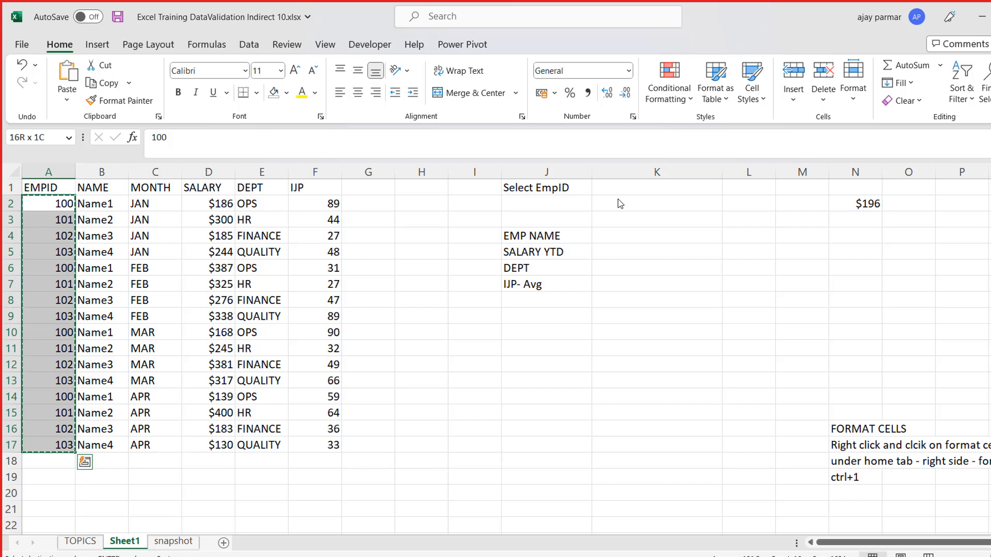
click(933, 188)
key(ctrl+Right)
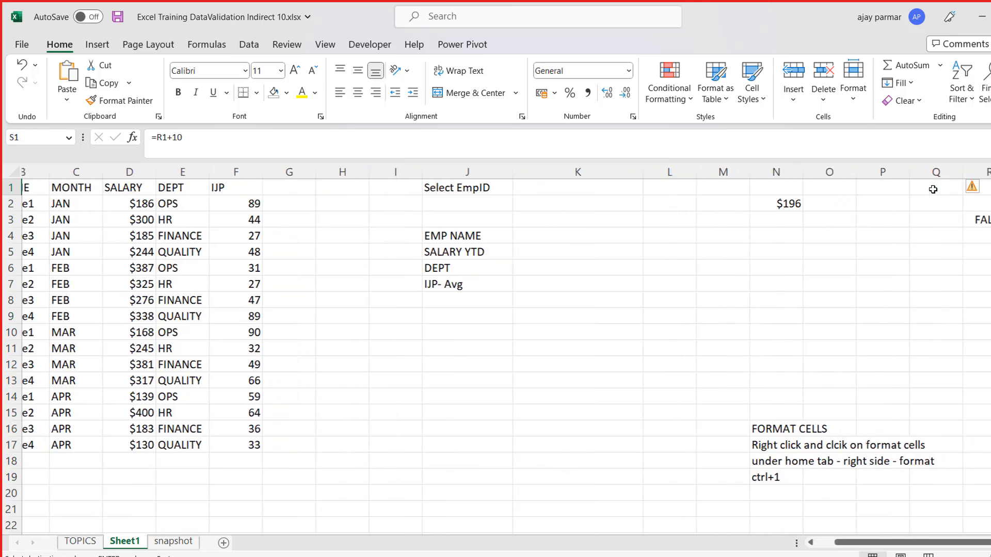
key(ctrl+Right)
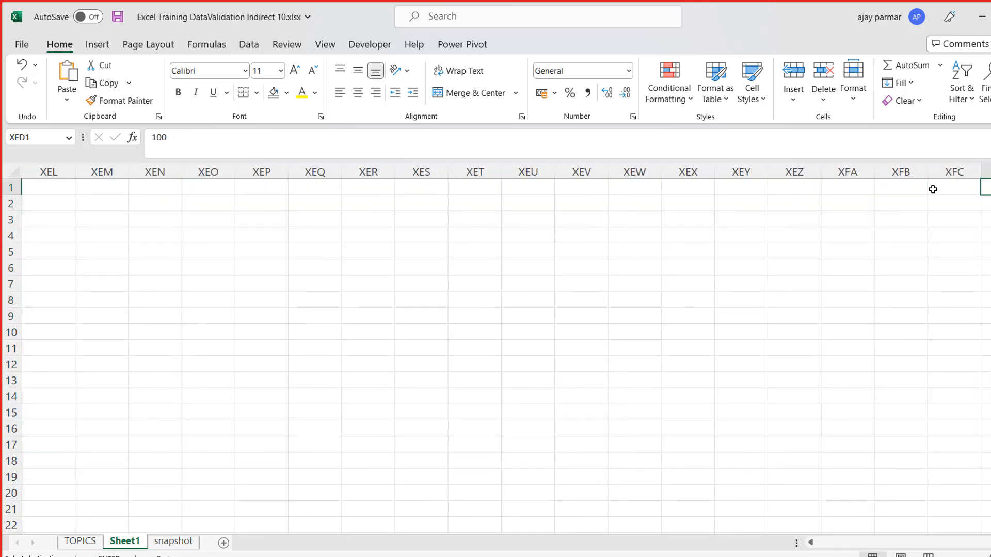
- Remove the duplicate employee IDs from column XFD, treating the data as having no headers
key(ctrl+space)
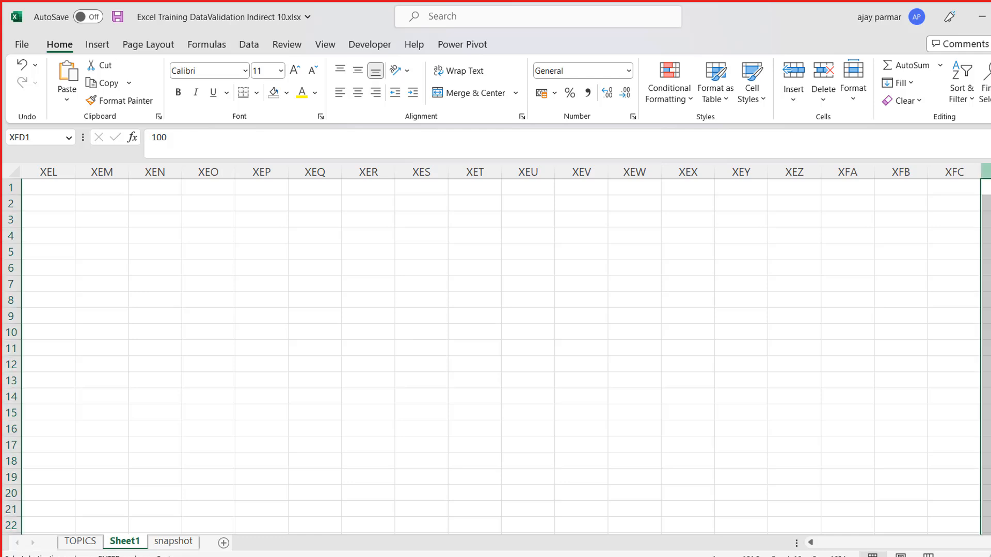
click(252, 45)
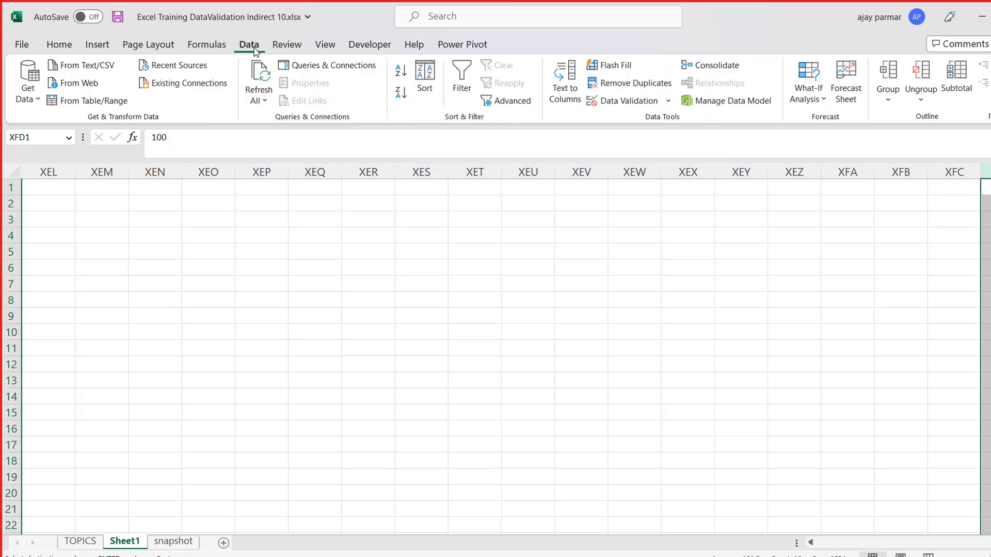
click(624, 85)
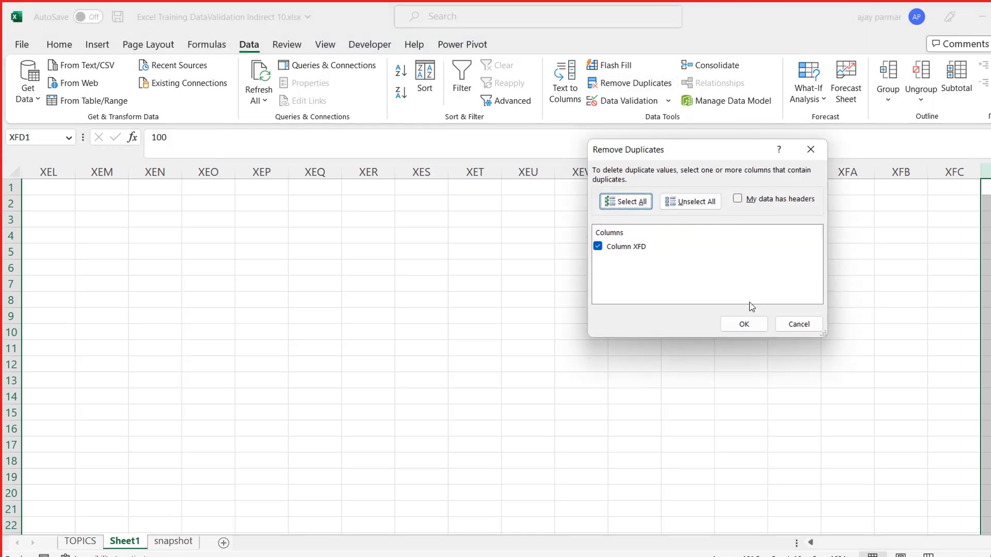
click(752, 325)
click(537, 328)
- Examine the de-duplicated employee ID list at the start of column XFD
click(802, 252)
key(Right)
key(Right)
key(Right)
key(Right)
key(Up)
key(Up)
key(Up)
key(Up)
key(ctrl+space)
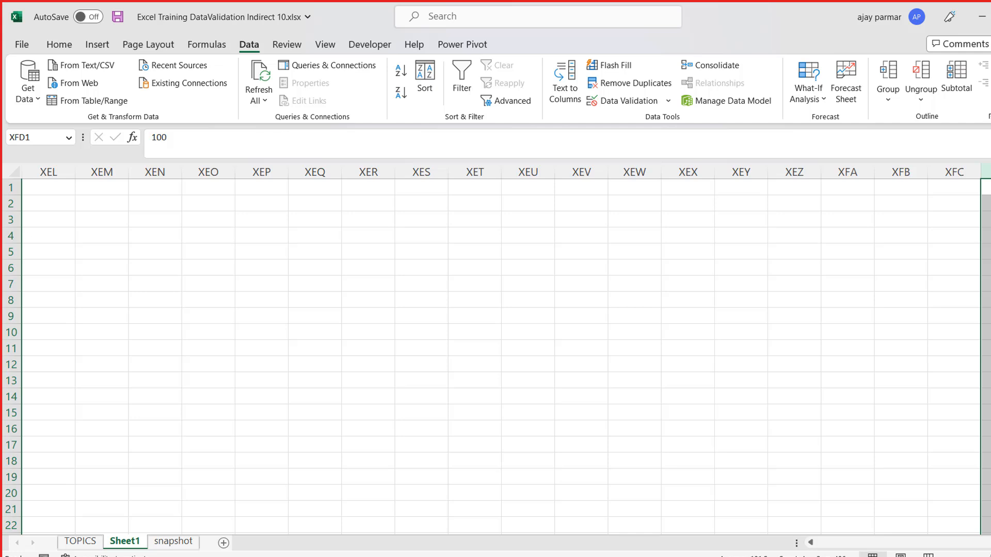
click(986, 187)
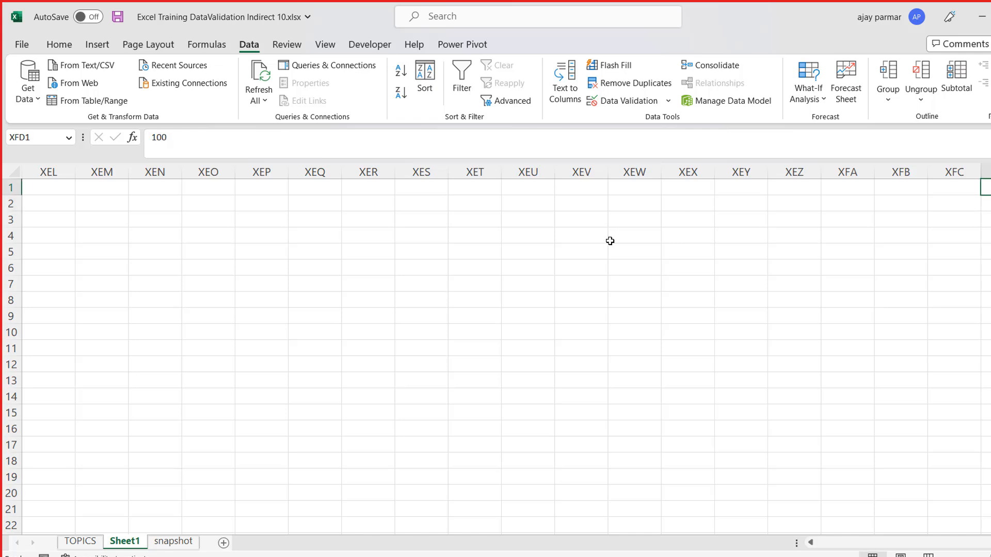
click(878, 205)
key(Down)
key(Down)
key(Left)
key(Left)
key(Left)
key(Left)
key(Left)
key(Left)
key(Left)
key(Left)
key(Left)
key(Left)
key(Left)
key(Left)
key(Left)
key(Left)
key(Left)
key(Left)
key(Left)
key(Left)
key(Left)
key(Left)
key(Left)
key(Left)
key(Left)
key(Up)
key(Up)
key(Up)
key(ctrl+Right)
key(Down)
key(Down)
key(Down)
key(Down)
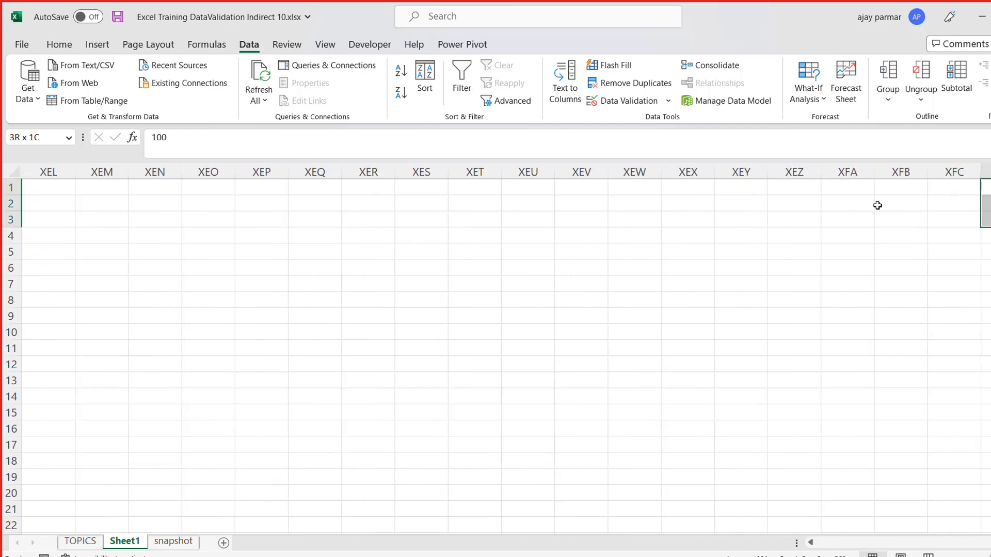
key(ctrl+Up)
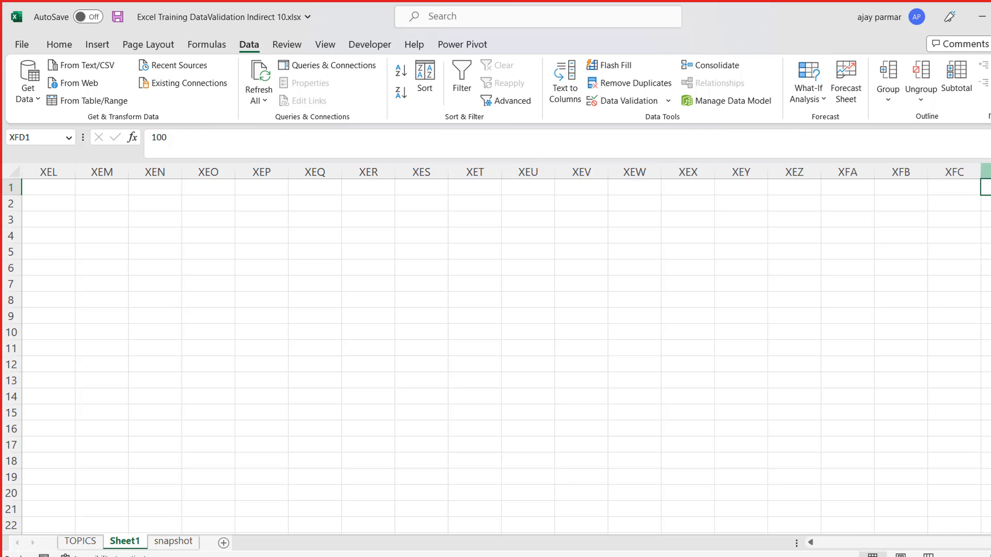
click(985, 171)
click(985, 187)
- Try to insert a new column before the IJP column F in the employee table
click(732, 170)
key(ctrl+Home)
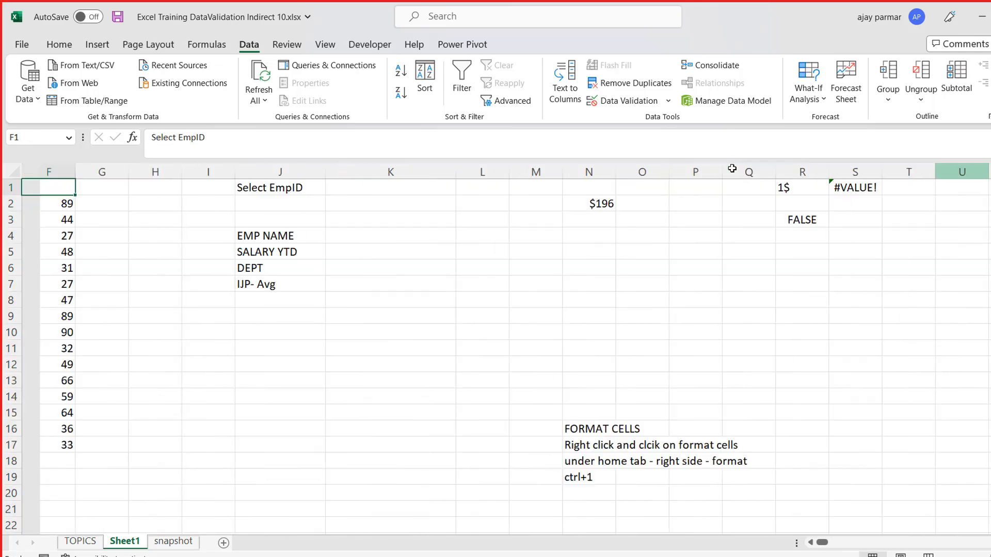
key(Right)
key(Right)
key(Right)
key(Right)
key(Right)
key(Right)
key(Right)
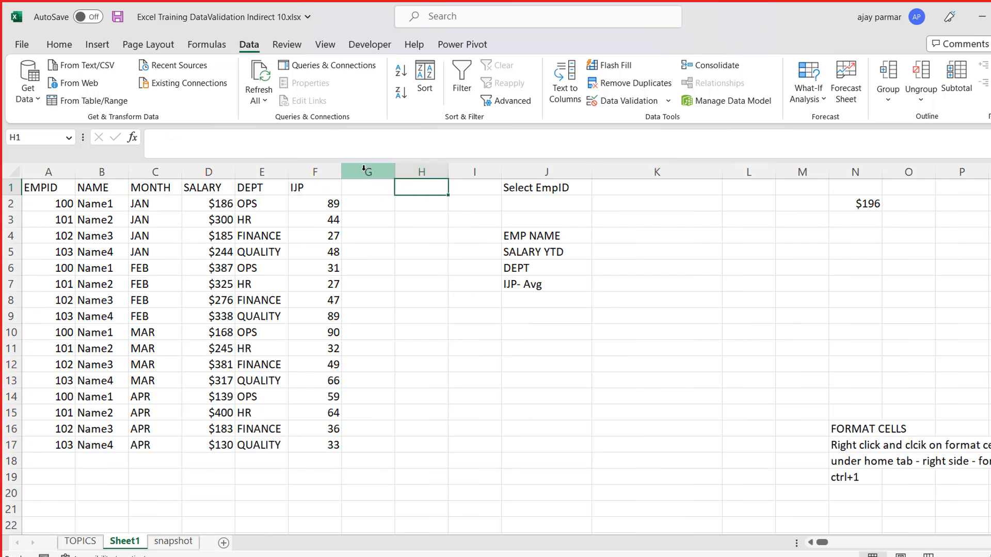
click(305, 172)
right_click(297, 173)
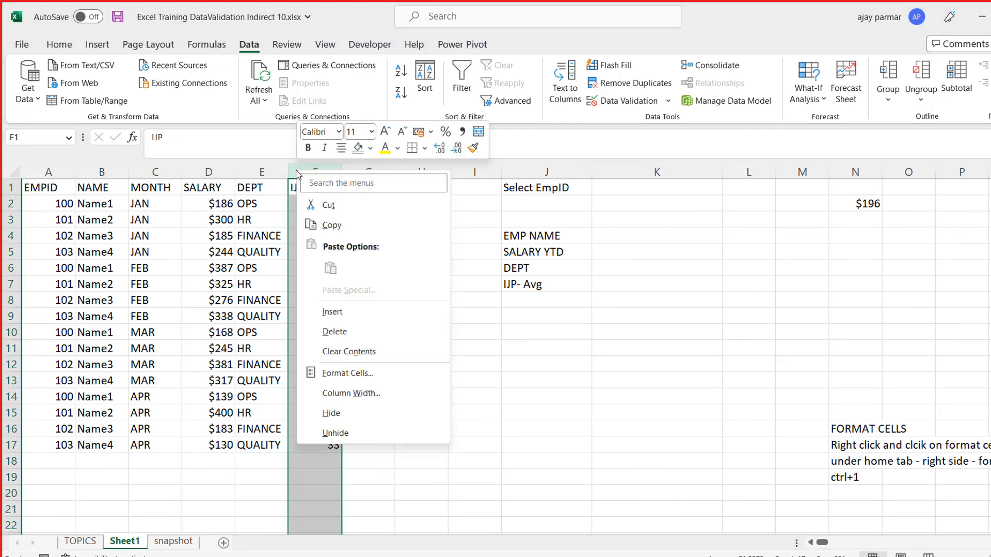
click(353, 313)
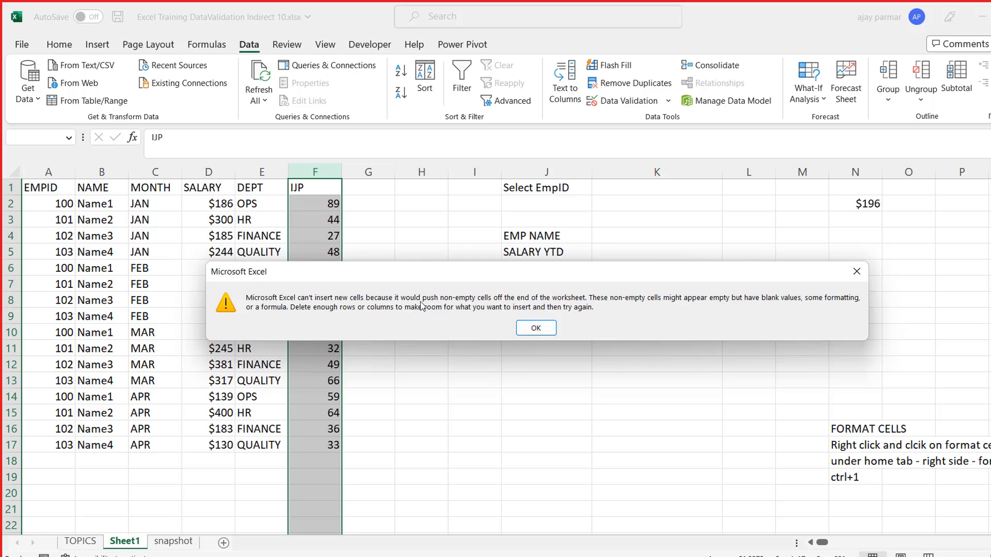
click(538, 331)
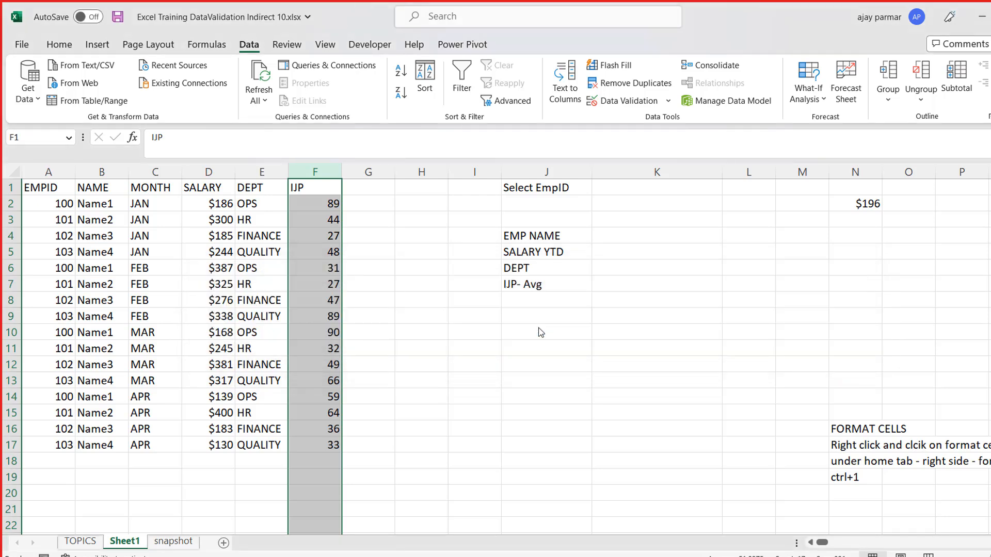
- Examine the sheet's last columns around XFC and XFD, where the employee ID list is stored
click(679, 195)
key(ctrl+Right)
key(ctrl+Right)
key(Left)
key(Left)
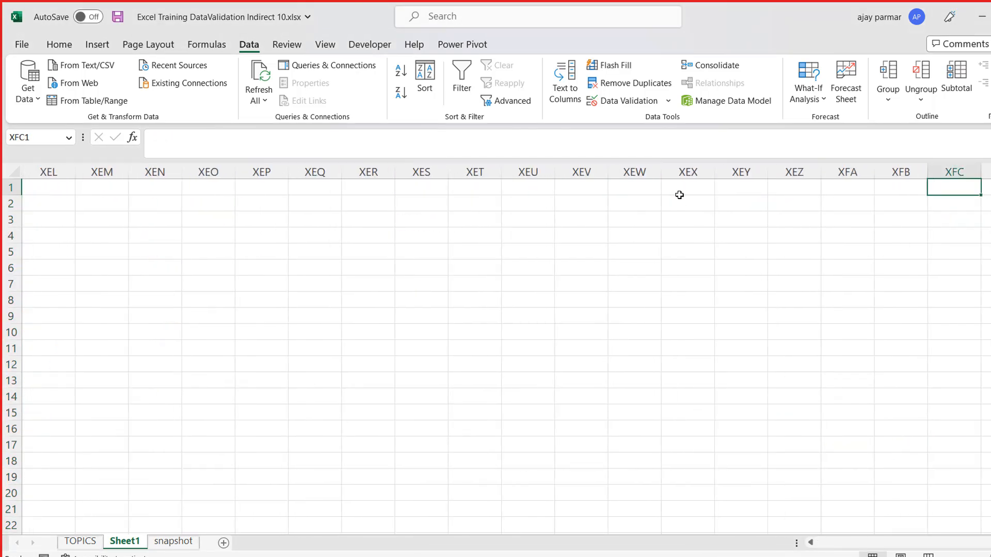
click(894, 171)
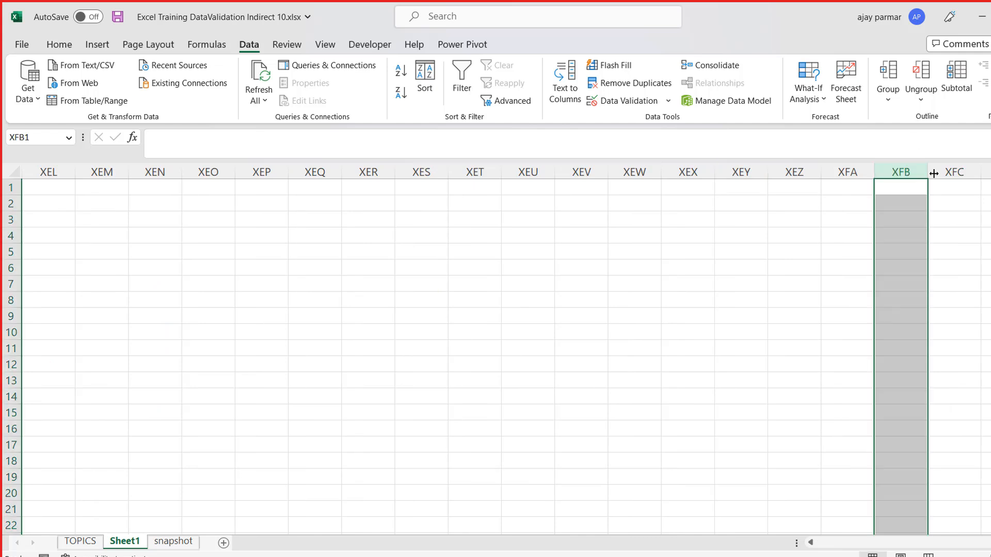
click(945, 172)
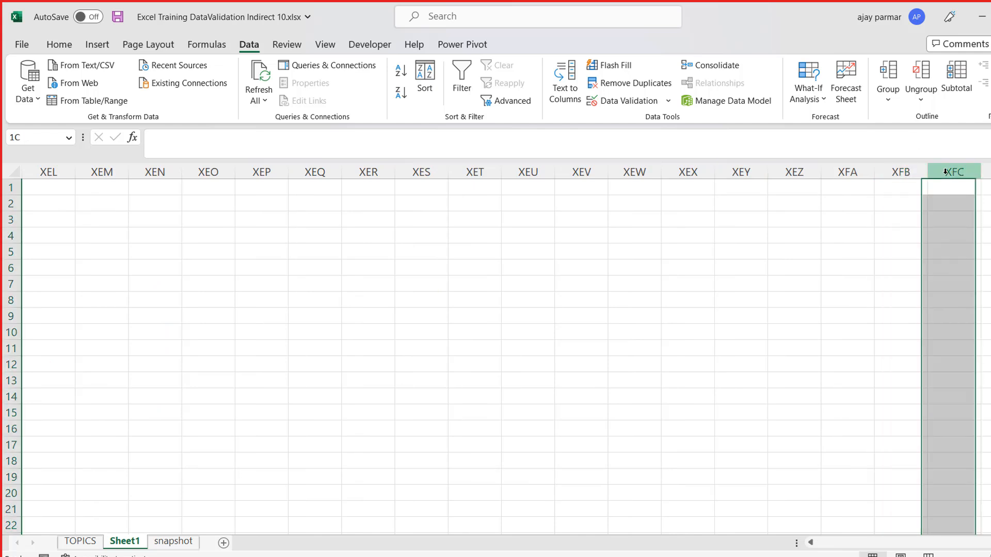
click(986, 172)
click(701, 165)
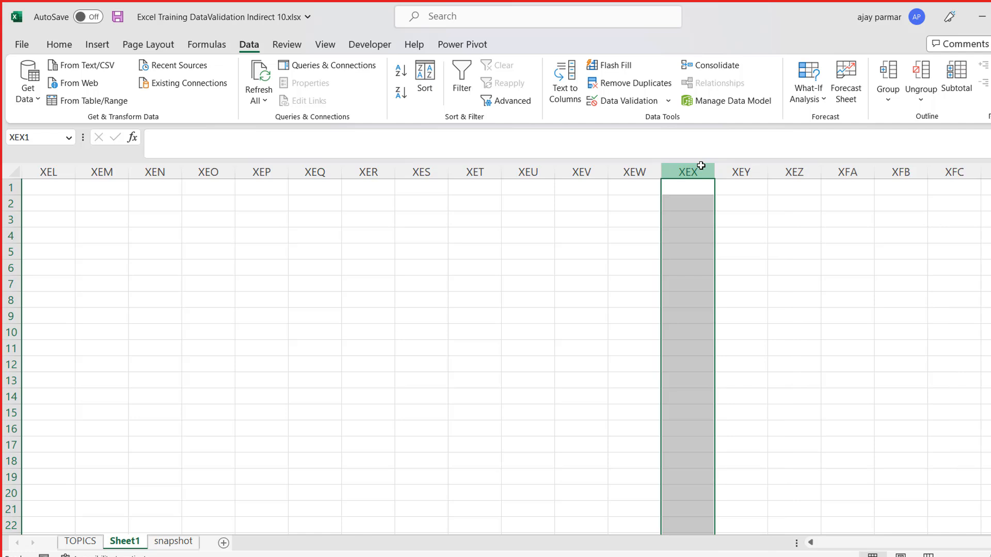
click(985, 172)
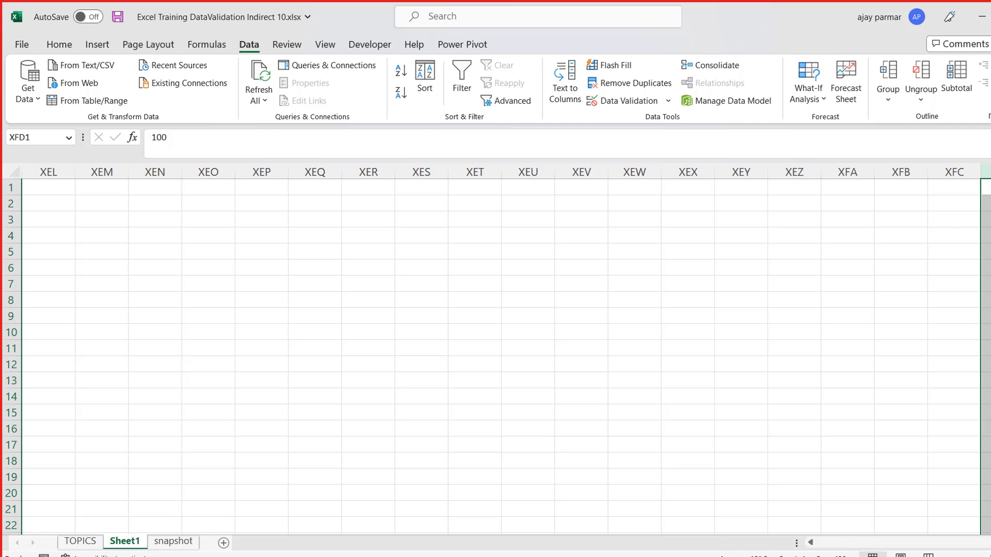
click(985, 187)
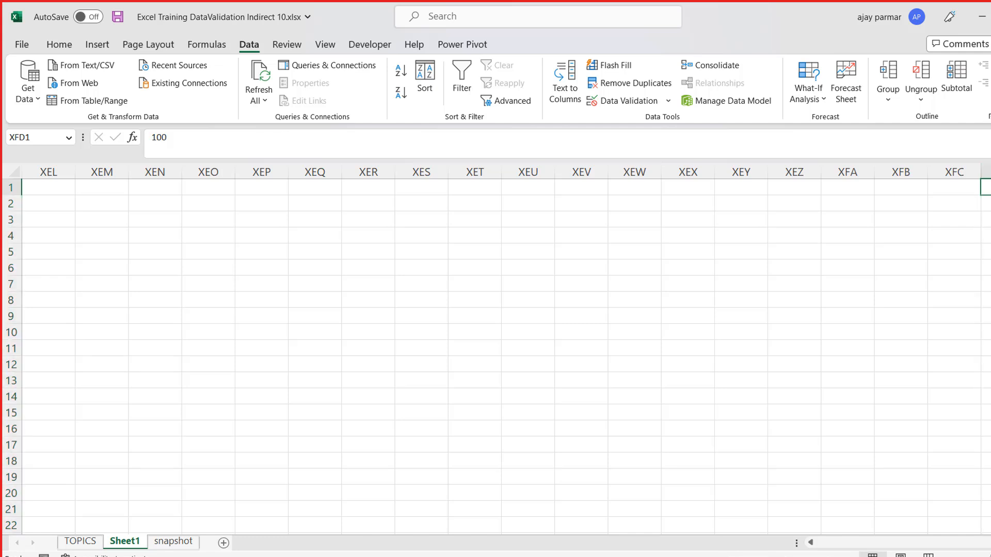
click(986, 172)
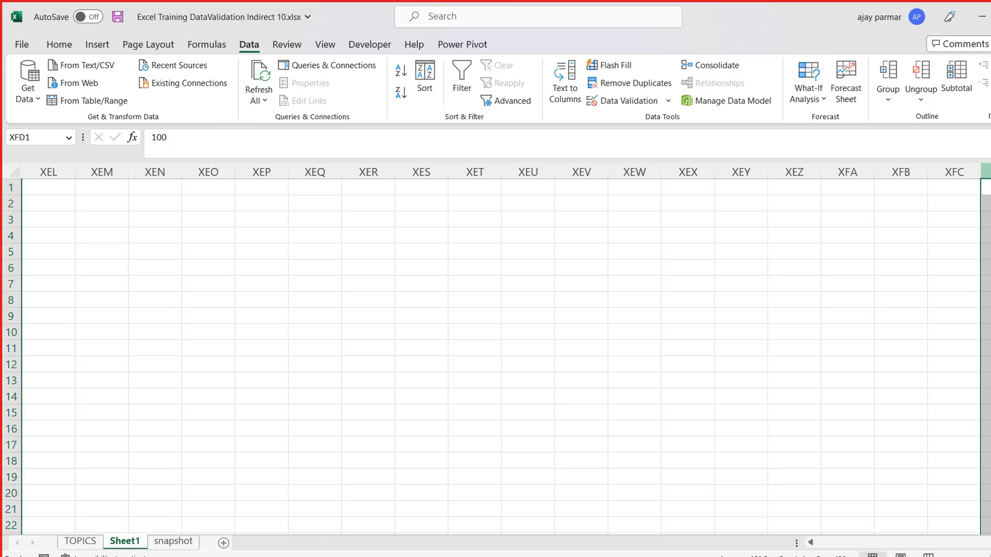
key(Left)
key(Right)
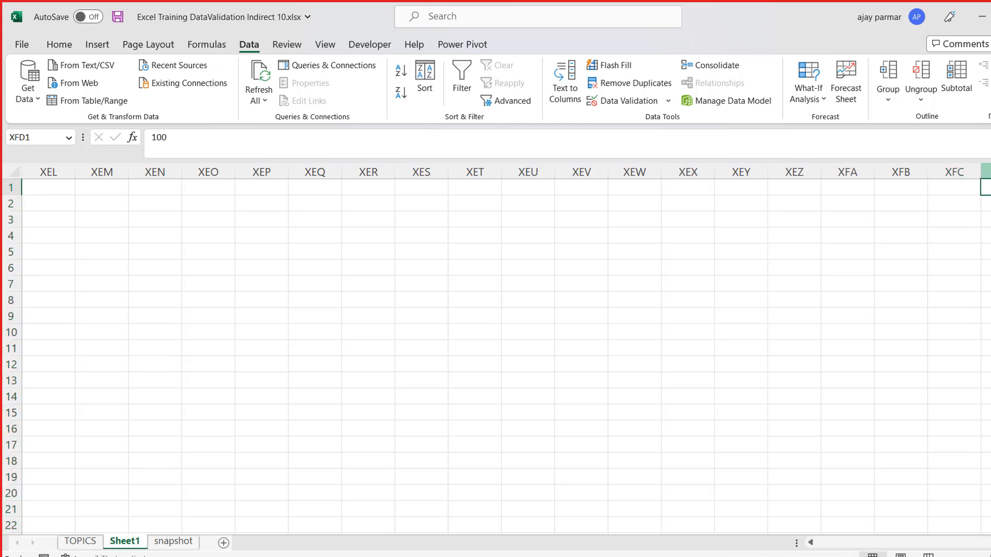
key(ctrl+space)
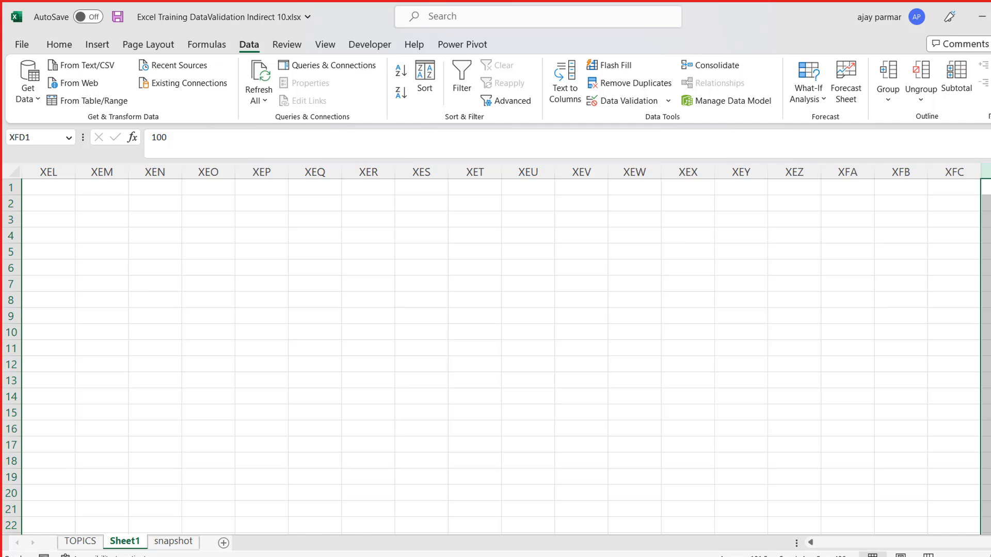
- Check column XFD from its last row back up to the employee IDs starting at XFD1
click(985, 235)
key(ctrl+Down)
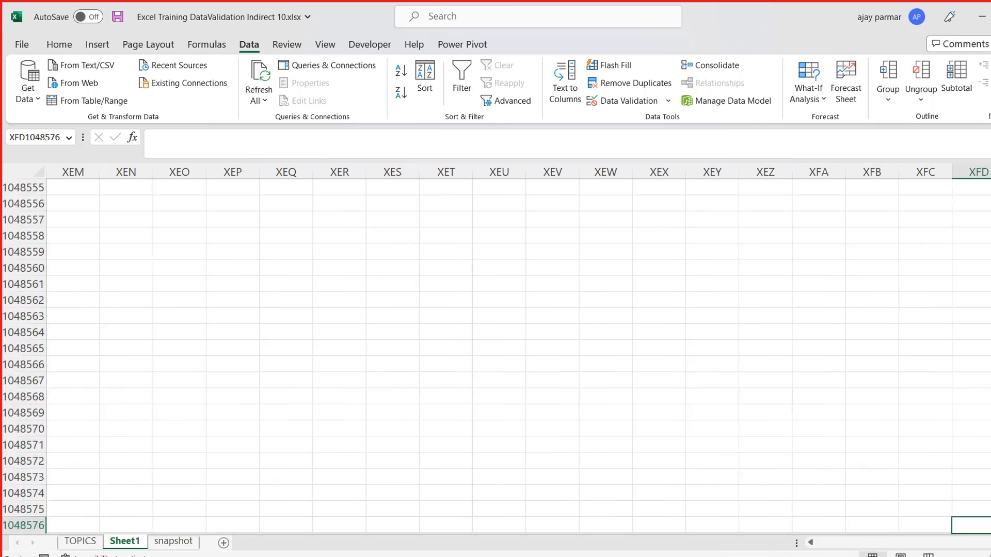
key(Up)
key(Up)
key(Up)
key(Up)
key(Up)
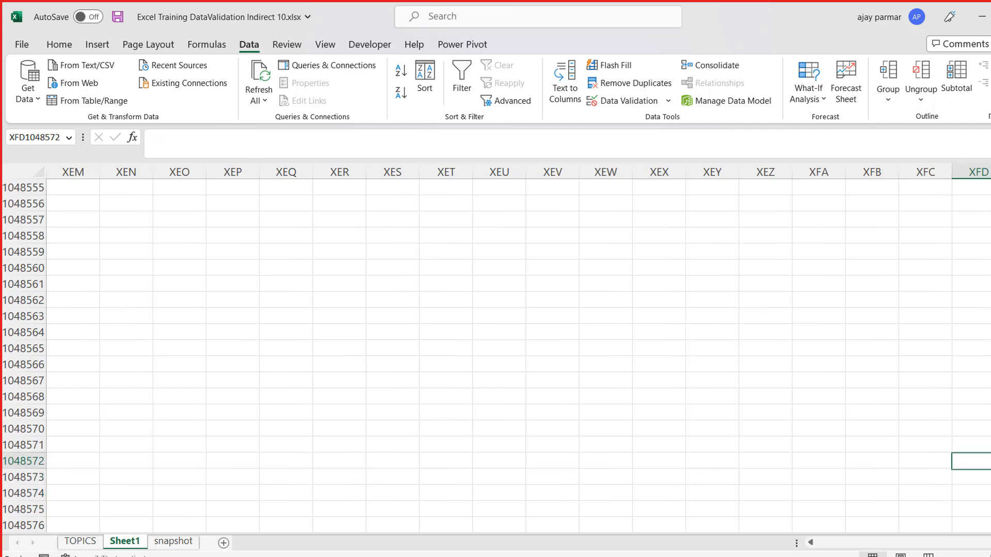
key(Down)
key(ctrl+Up)
key(ctrl+Up)
key(ctrl+space)
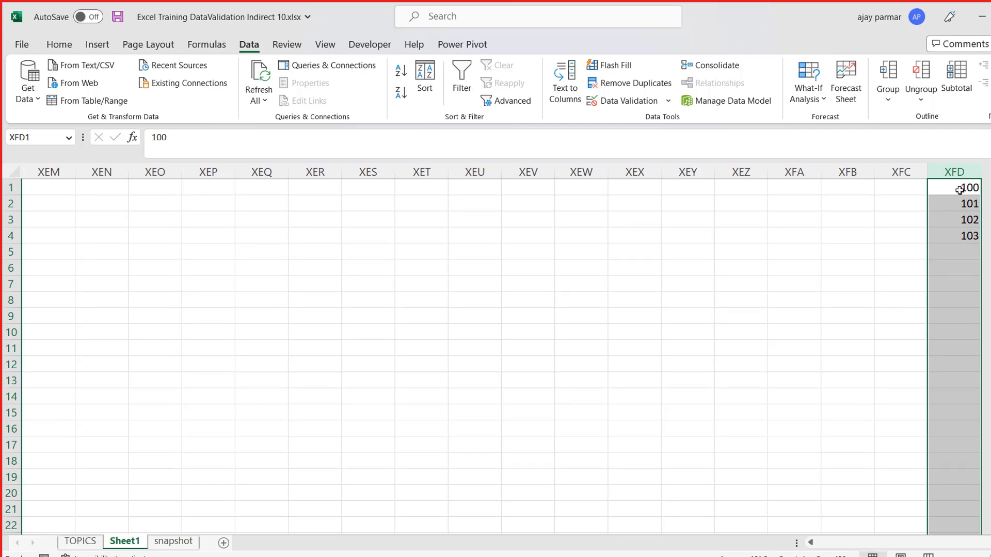
click(738, 172)
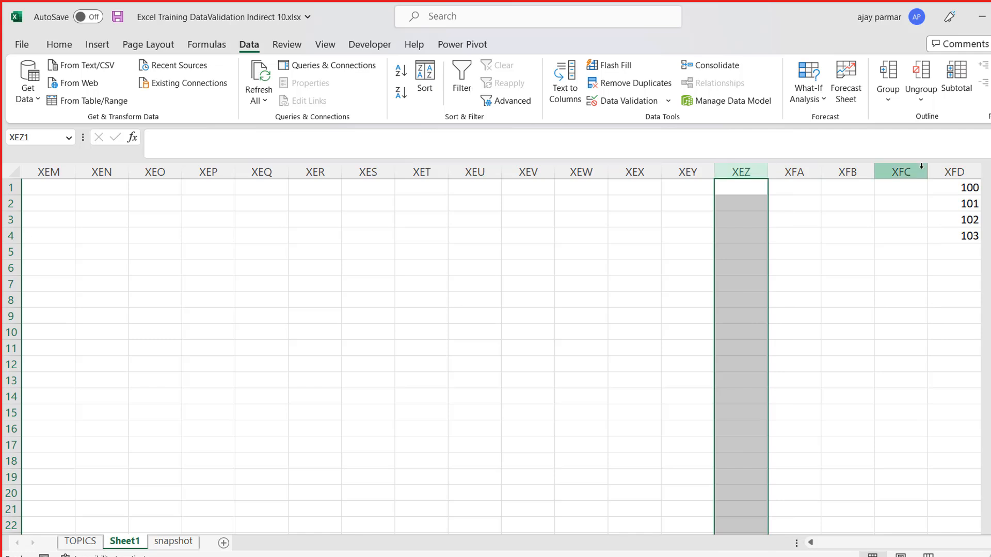
click(952, 172)
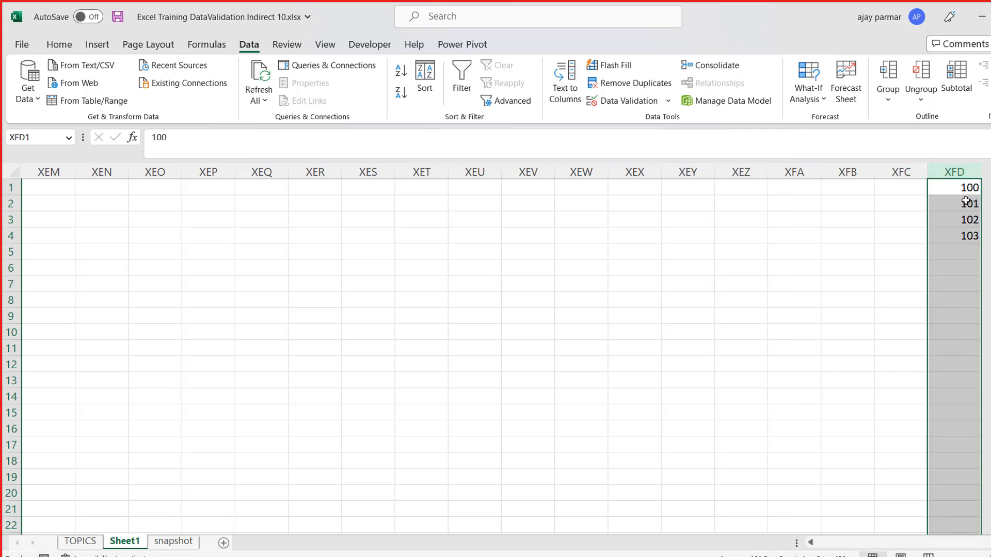
click(697, 171)
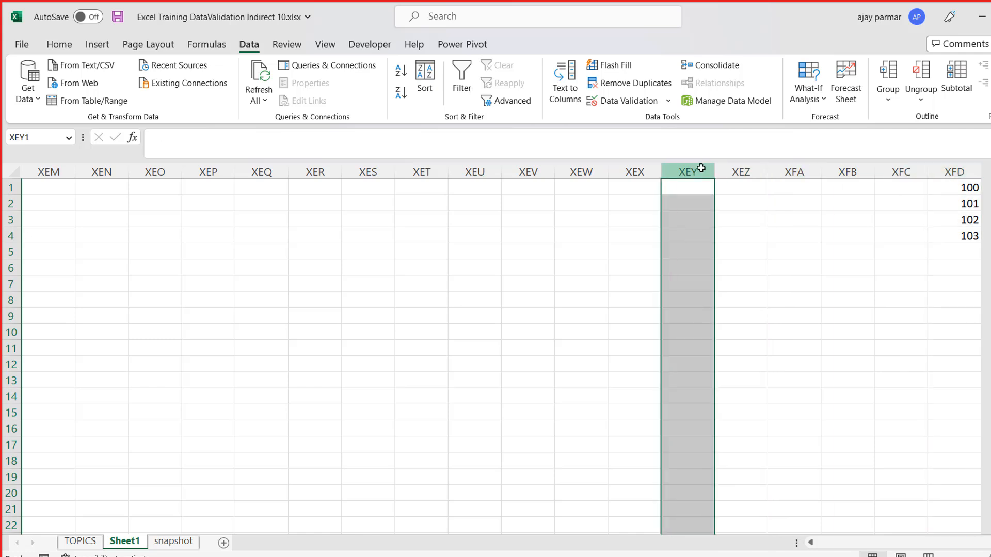
click(953, 172)
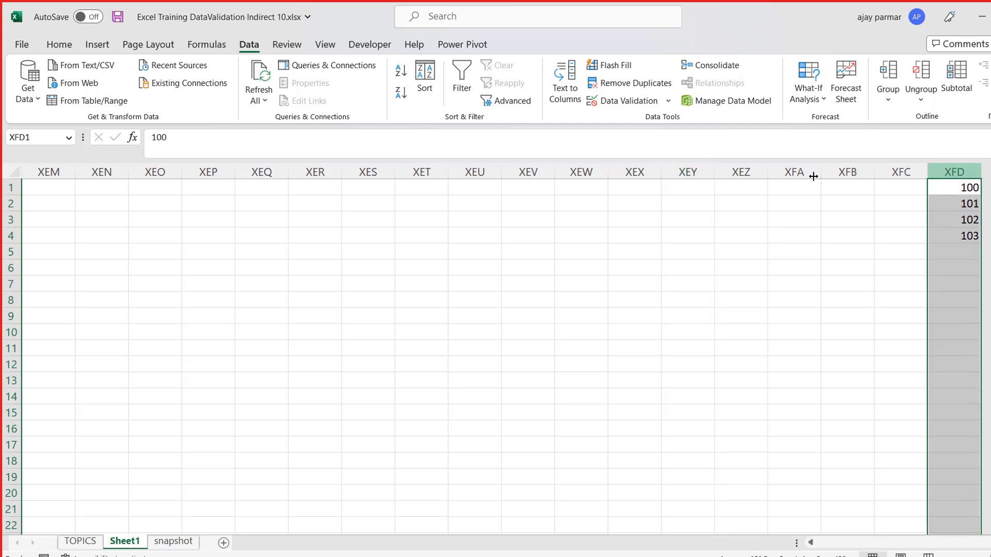
- Change the source of K1's list validation to the de-duplicated employee IDs in =$XFD$1:$XFD$4
click(378, 184)
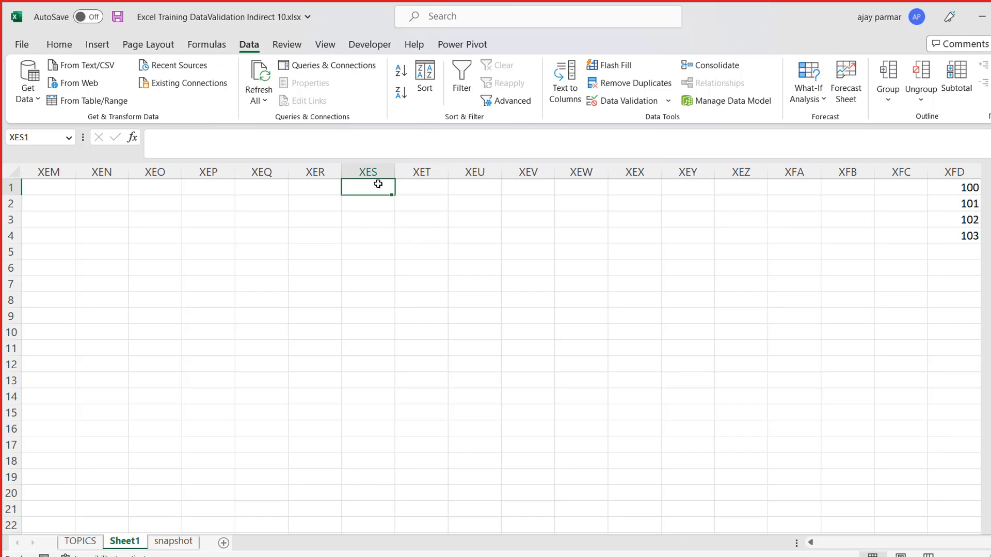
key(ctrl+Left)
key(Home)
key(Right)
key(Right)
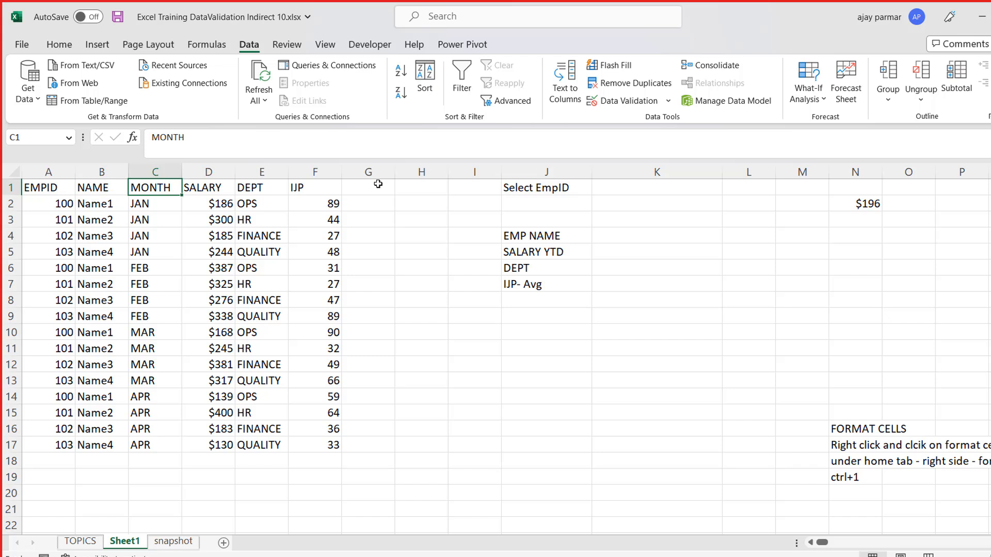
key(Right)
key(Right)
key(Right)
key(Right)
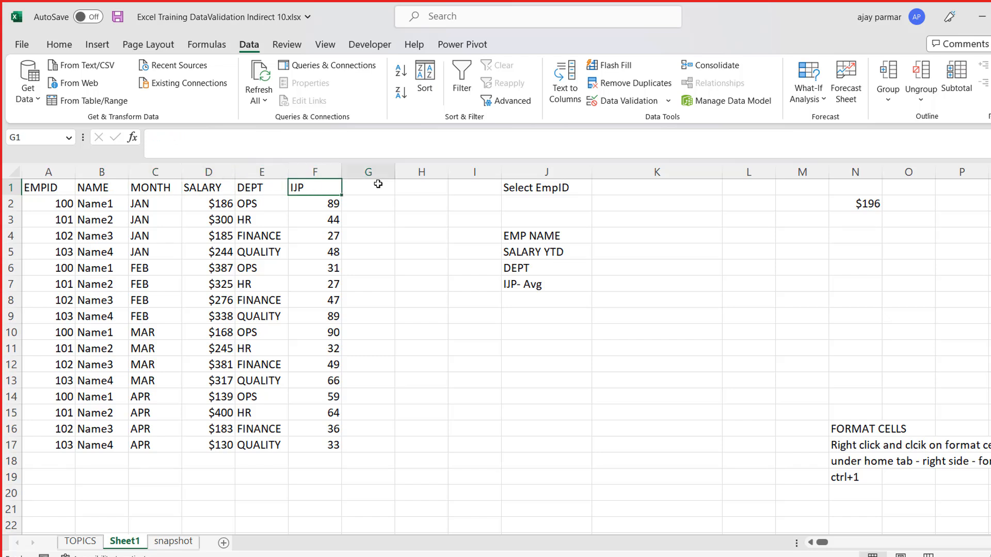
key(Right)
key(Right)
key(Right)
key(Right)
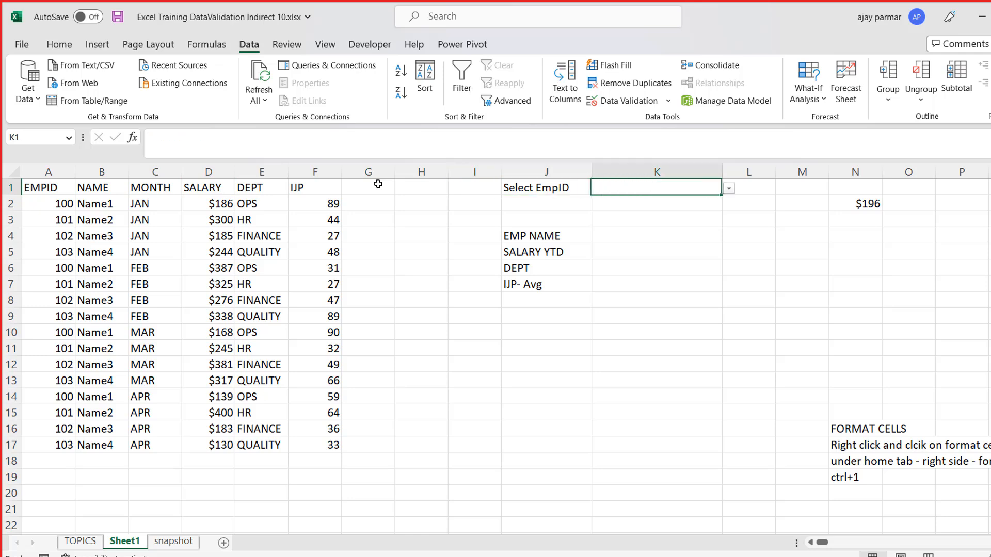
key(alt+d)
key(l)
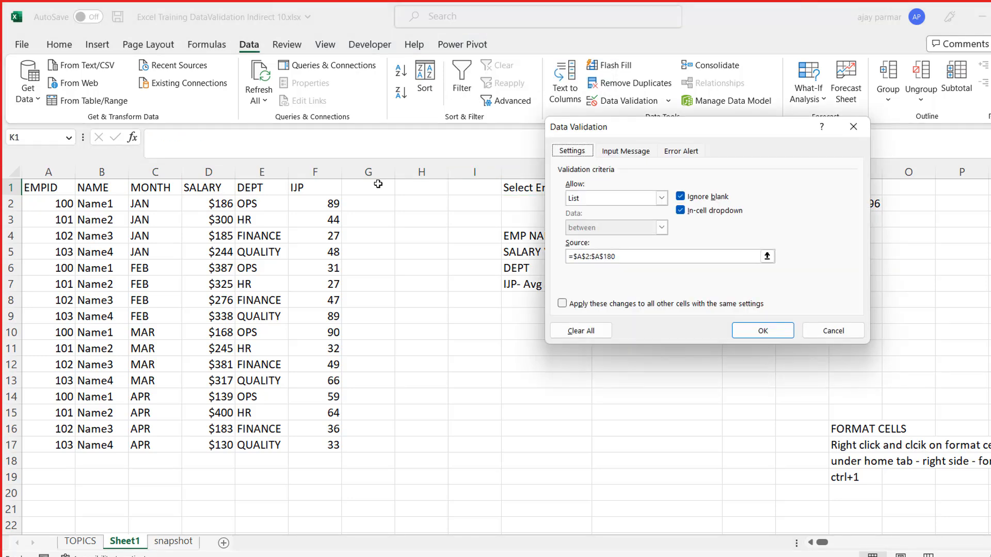
click(651, 262)
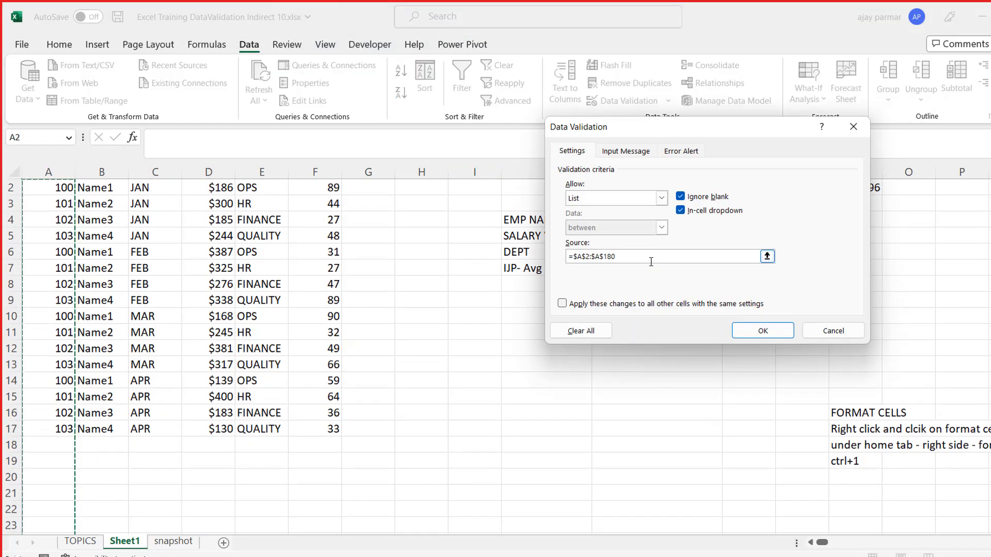
key(BackSpace)
key(BackSpace)
key(BackSpace)
key(BackSpace)
key(BackSpace)
key(BackSpace)
key(BackSpace)
key(BackSpace)
key(BackSpace)
key(BackSpace)
key(BackSpace)
key(BackSpace)
click(965, 199)
key(Up)
key(Up)
key(Right)
key(Right)
key(Right)
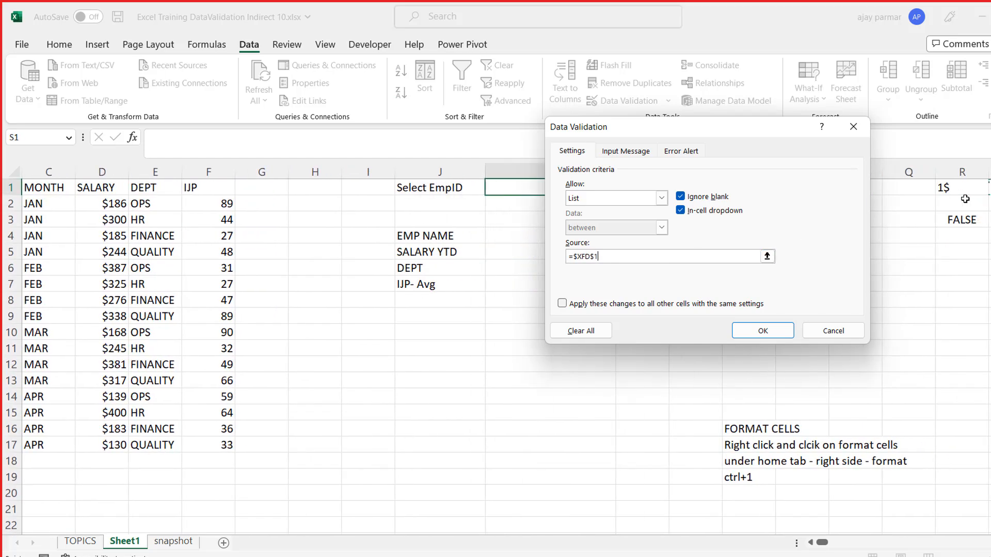
key(ctrl+Right)
key(shift+Down)
key(shift+Down)
key(shift+Down)
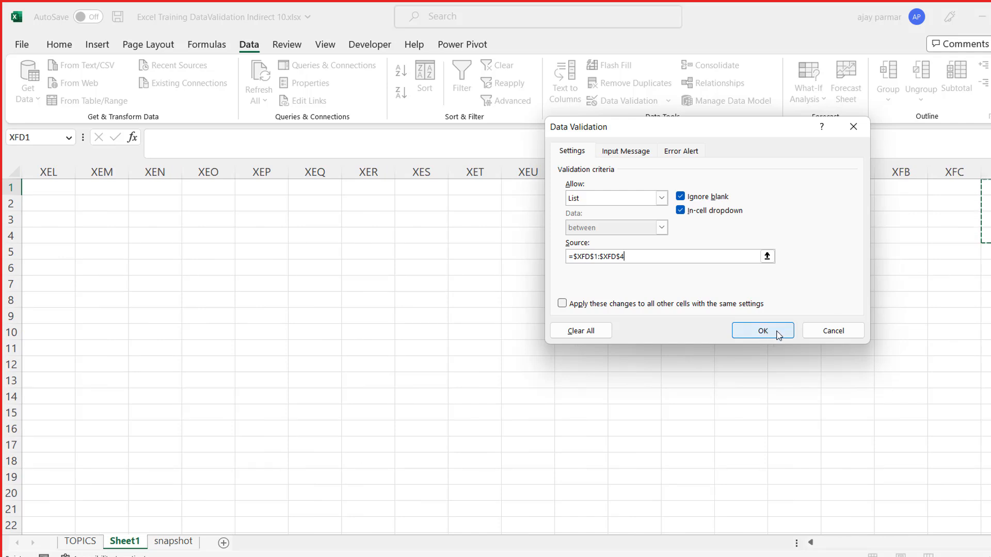
- Give K1's validation the Stop error message "You cannot select any id expect what is in the list" and apply the rule
click(682, 151)
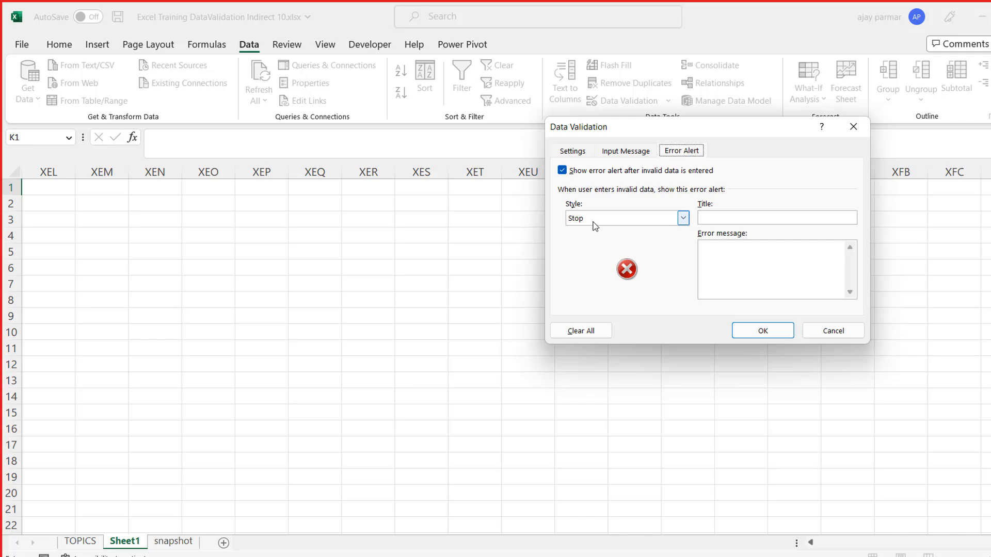
click(738, 261)
text(You cnnan)
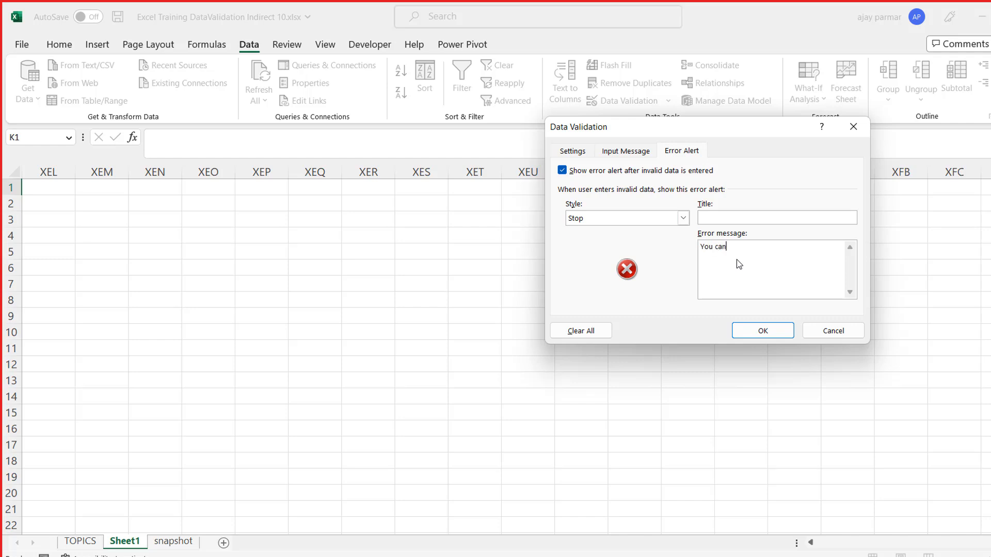
text(not select )
text(any id toher )
text(t wh)
text(at is in the list)
click(778, 330)
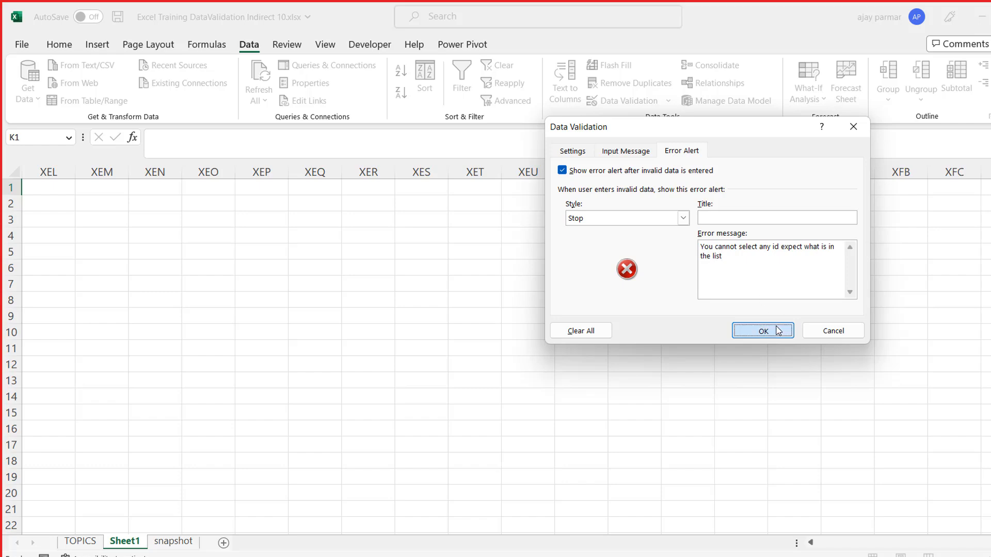
- Choose employee ID 100 from the dropdown in K1
click(648, 226)
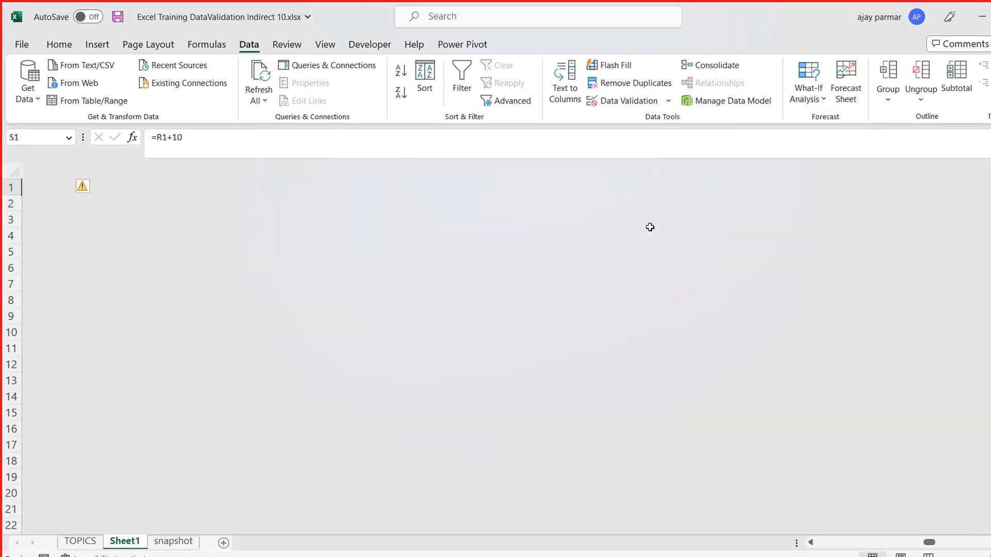
key(Left)
key(Left)
key(Left)
key(Left)
key(Left)
key(Left)
key(Left)
key(Left)
key(Left)
key(Left)
key(Left)
key(Left)
key(Left)
key(Left)
key(Left)
key(Left)
key(Left)
key(Left)
key(Right)
key(Right)
key(Right)
key(Right)
key(Right)
key(Right)
key(Right)
key(Right)
key(Right)
key(Right)
key(alt+Down)
key(Up)
key(Up)
key(Return)
key(Up)
- Format the Select EmpID cells J1:K1 with a black fill and gold font colour
key(Left)
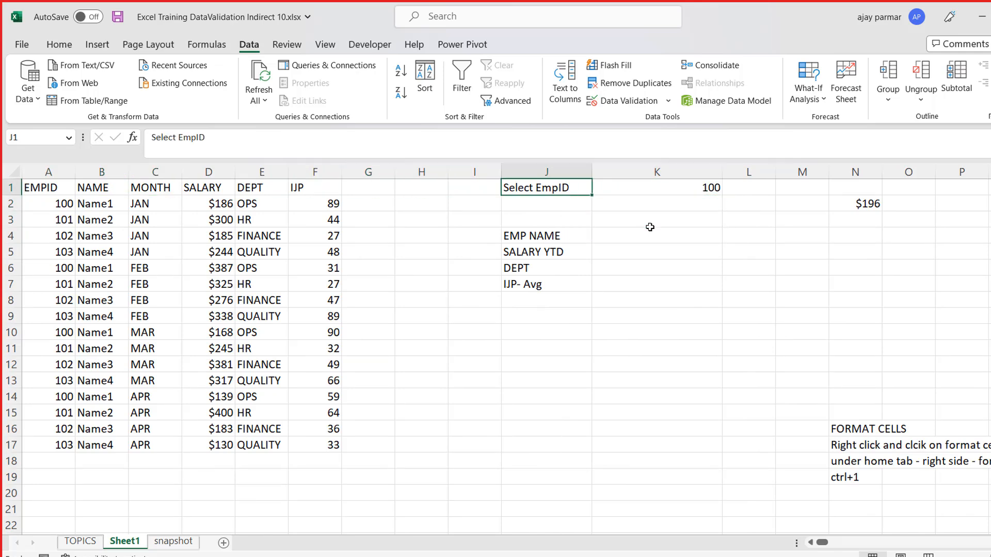
key(shift+Right)
click(59, 44)
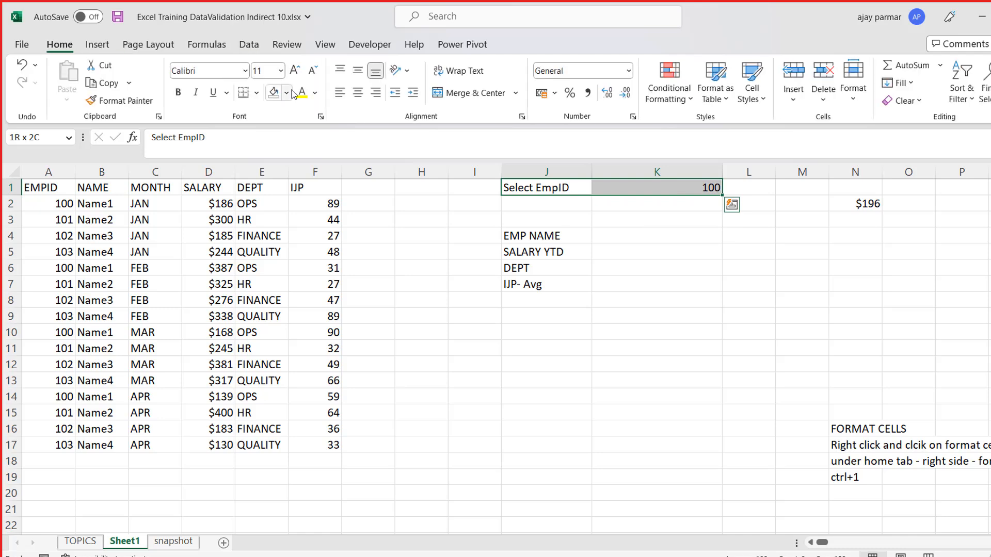
click(287, 93)
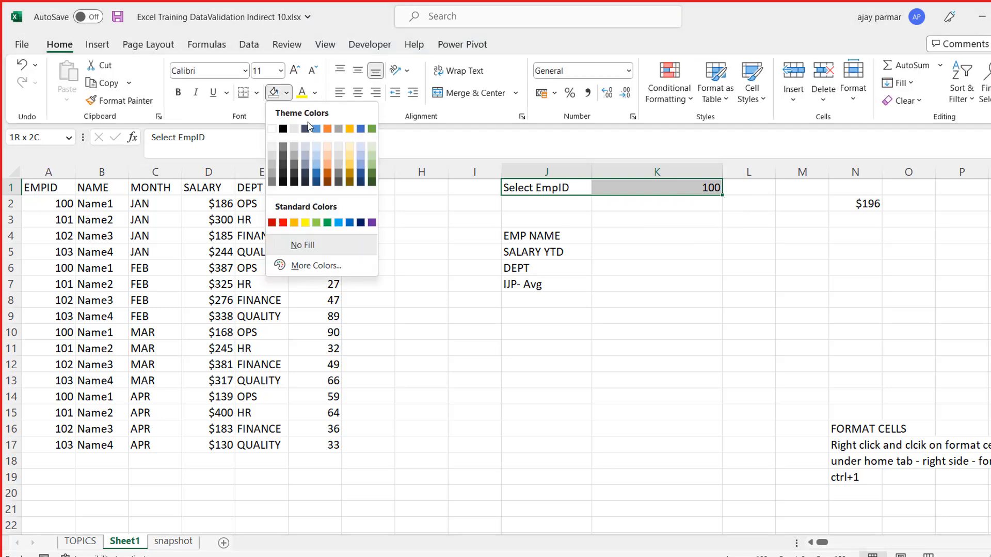
click(283, 129)
click(315, 93)
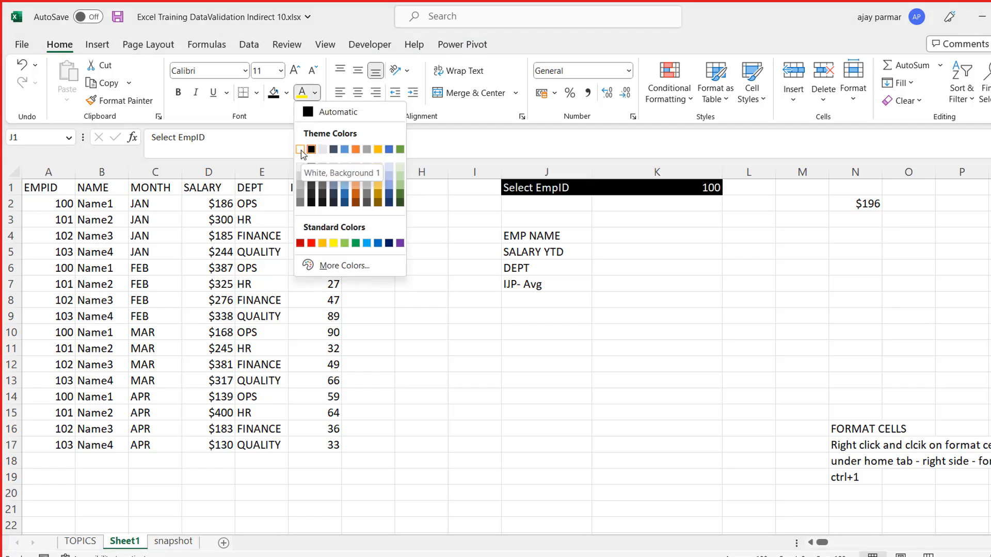
click(383, 150)
- Change the font of the Select EmpID cells J1:K1 to Arial
drag(521, 187, 671, 187)
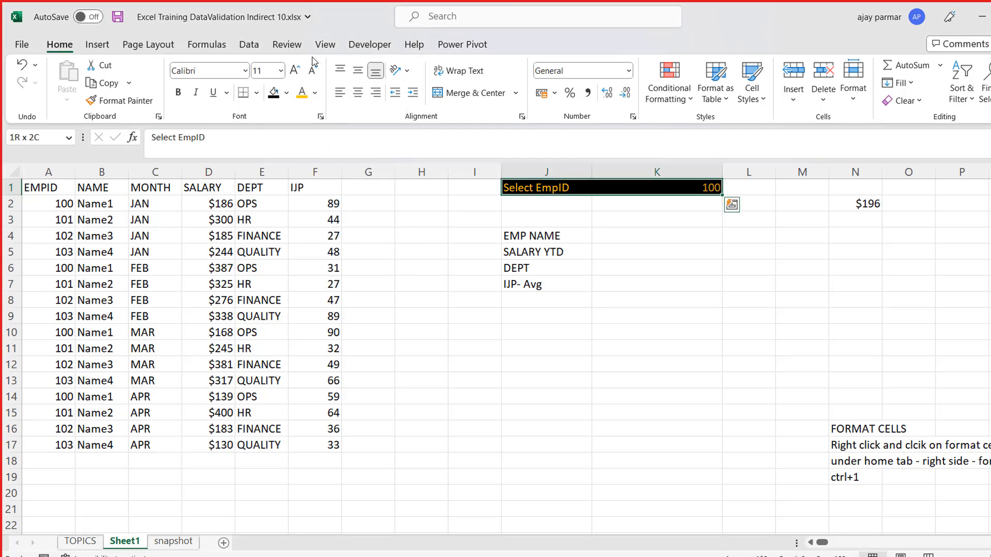
click(246, 71)
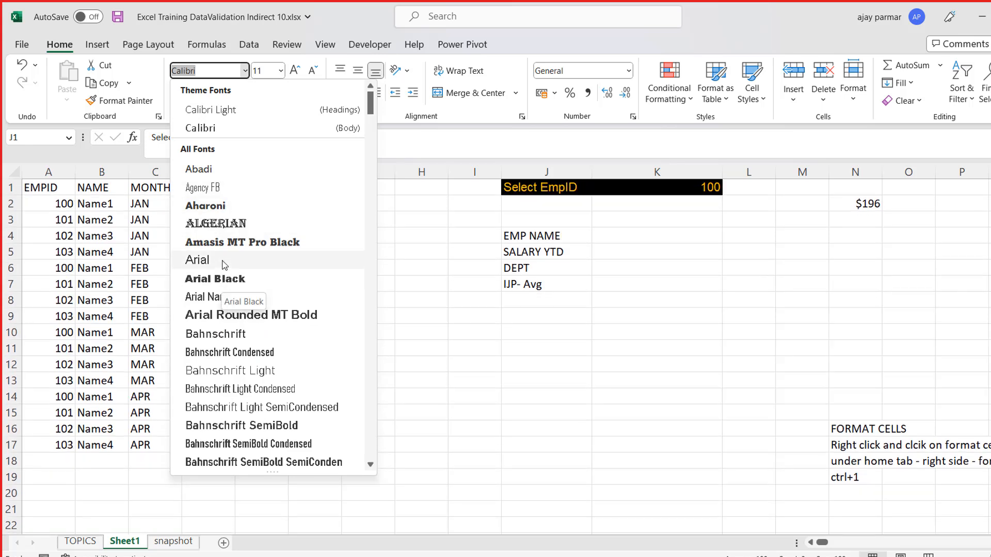
click(223, 265)
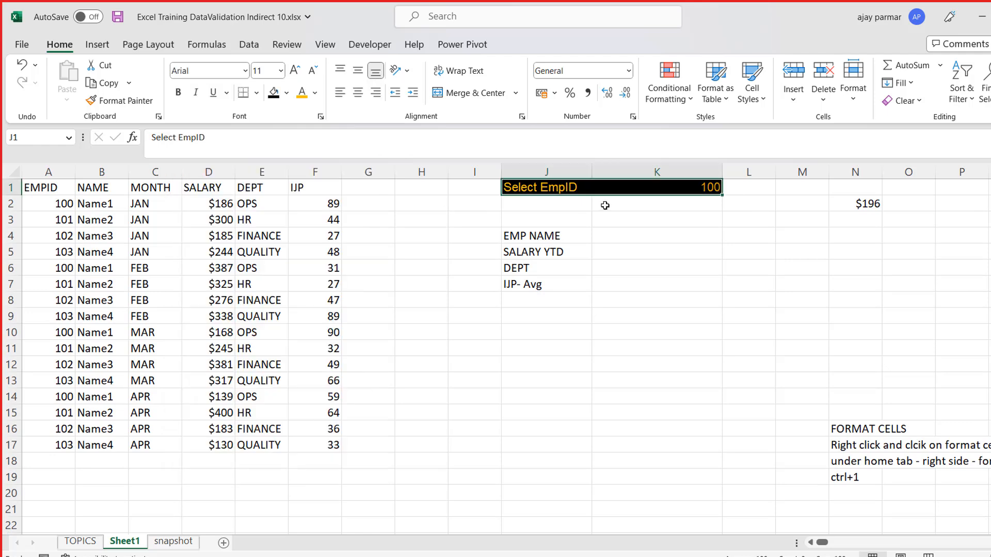
click(657, 212)
key(Left)
key(Up)
key(Up)
key(Down)
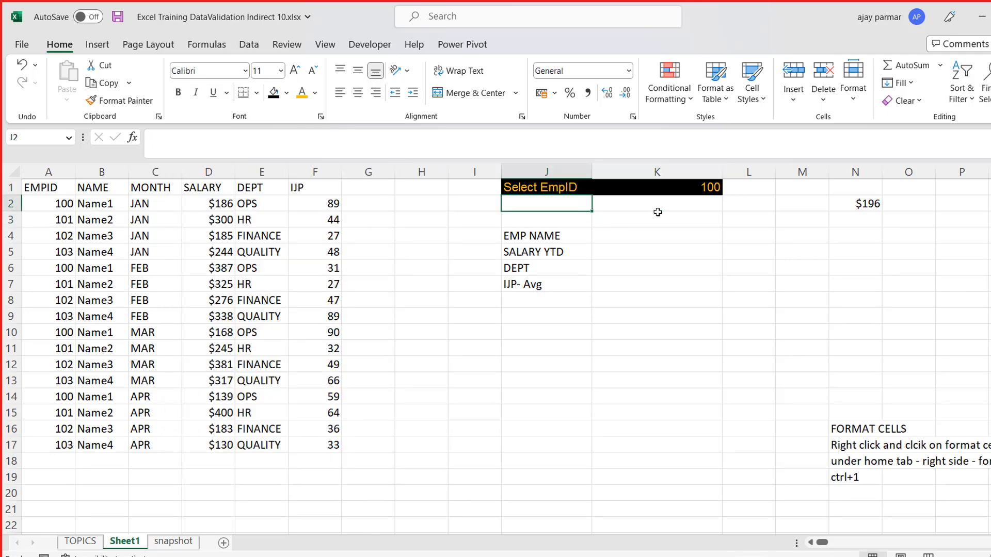
- Hide the worksheet gridlines on Sheet1
click(337, 46)
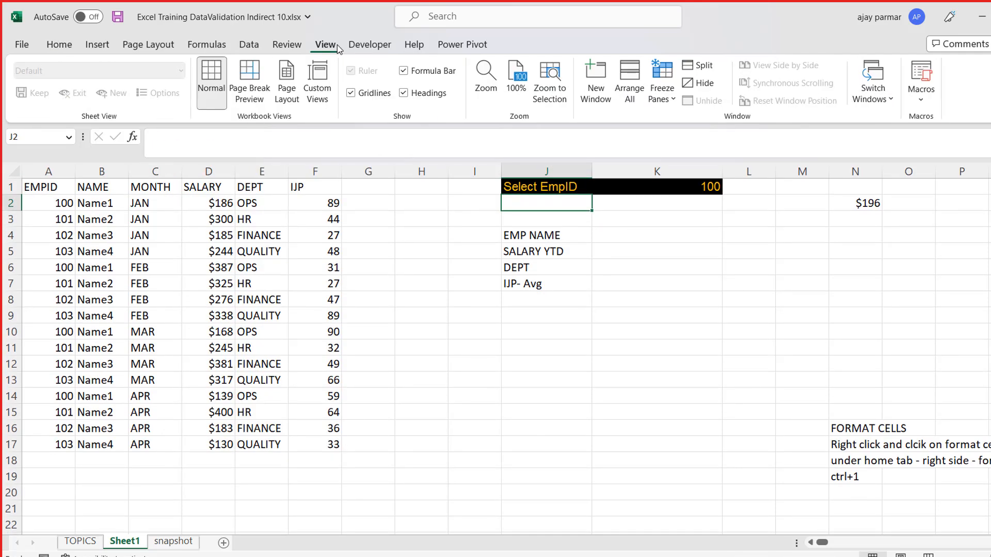
click(368, 96)
drag(51, 187, 339, 446)
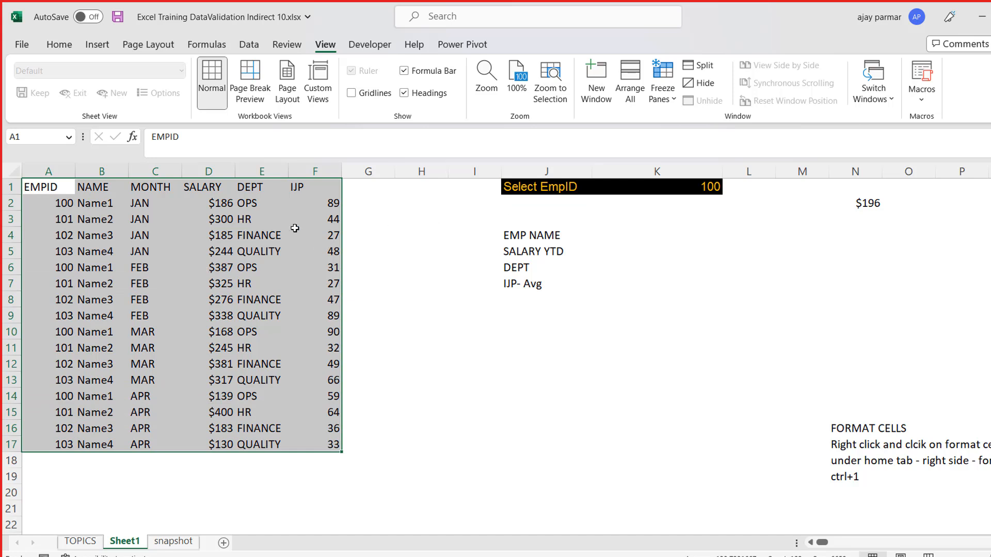
- Format the summary block J4:K7 with a grey fill and white font colour
drag(543, 236, 717, 284)
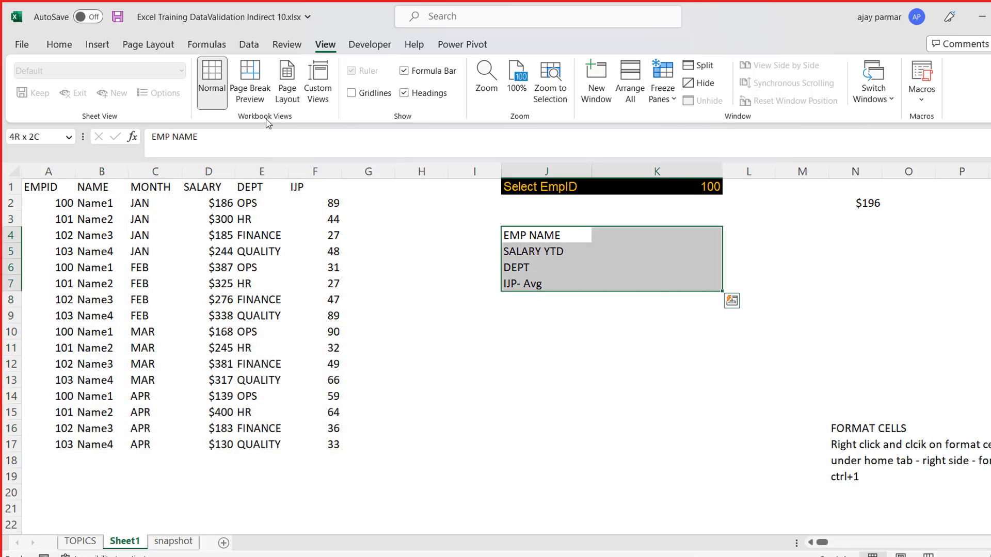
click(61, 45)
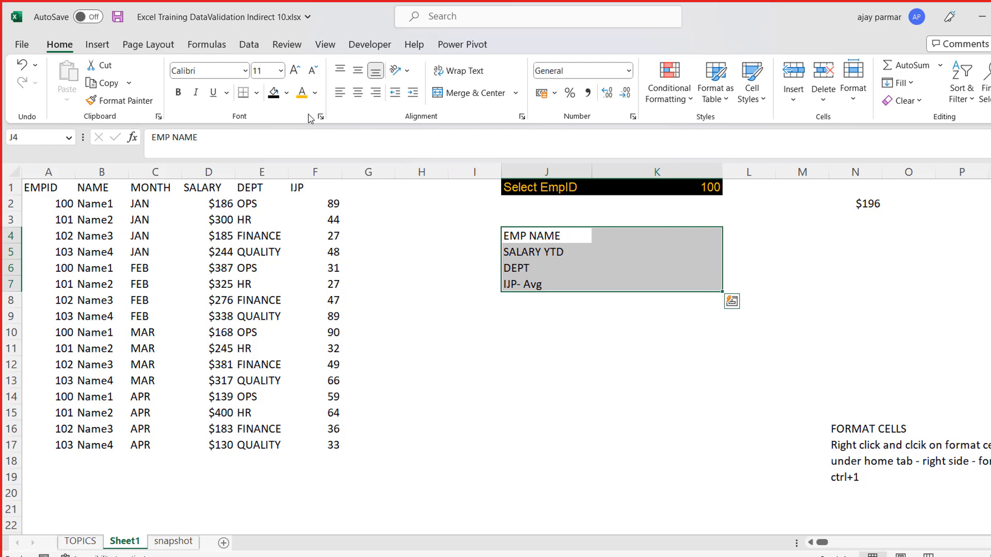
click(287, 93)
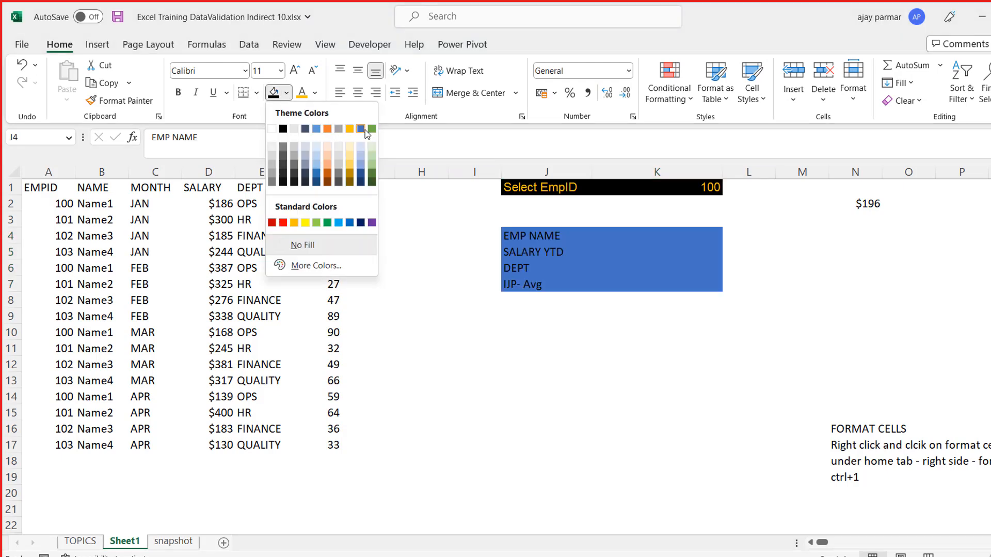
click(296, 158)
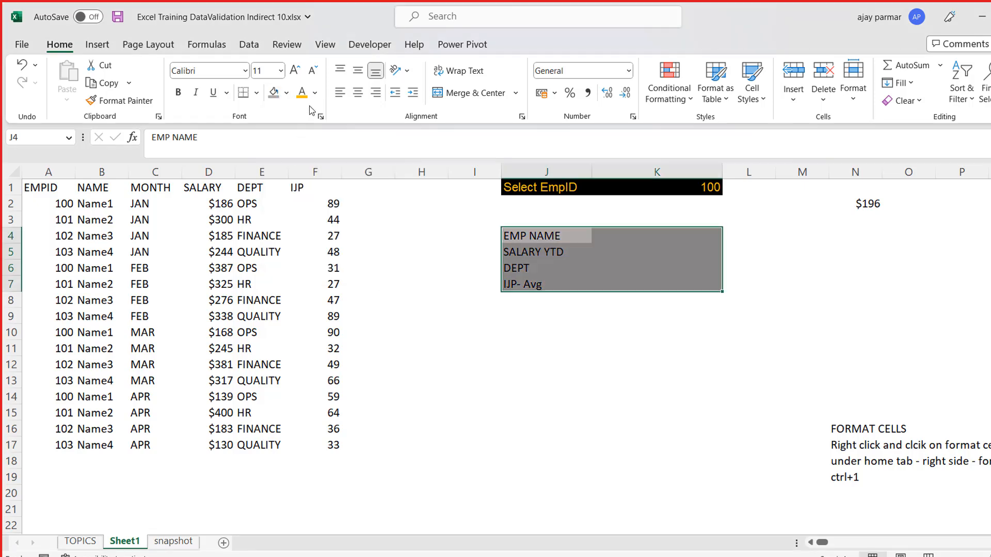
click(315, 93)
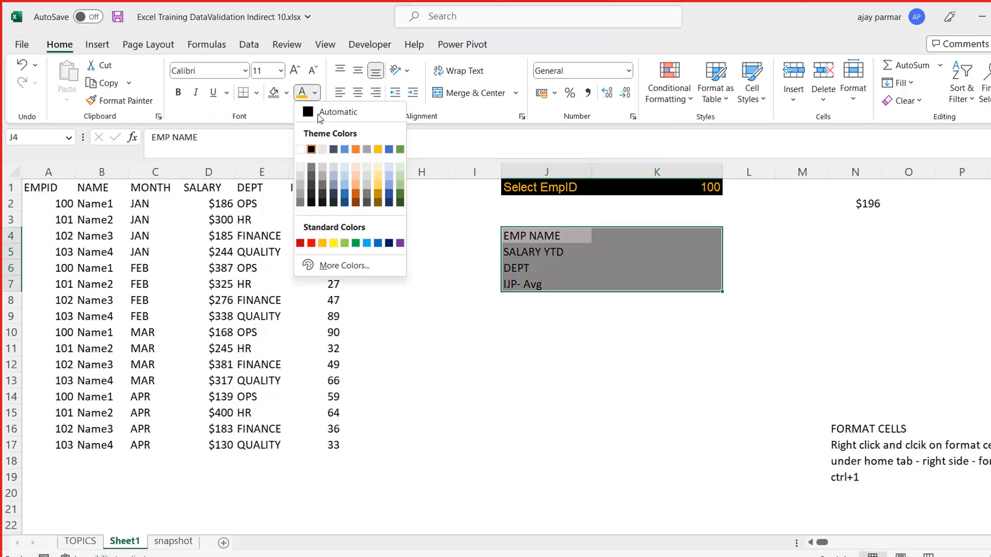
click(303, 150)
click(558, 240)
key(Up)
key(Up)
key(Up)
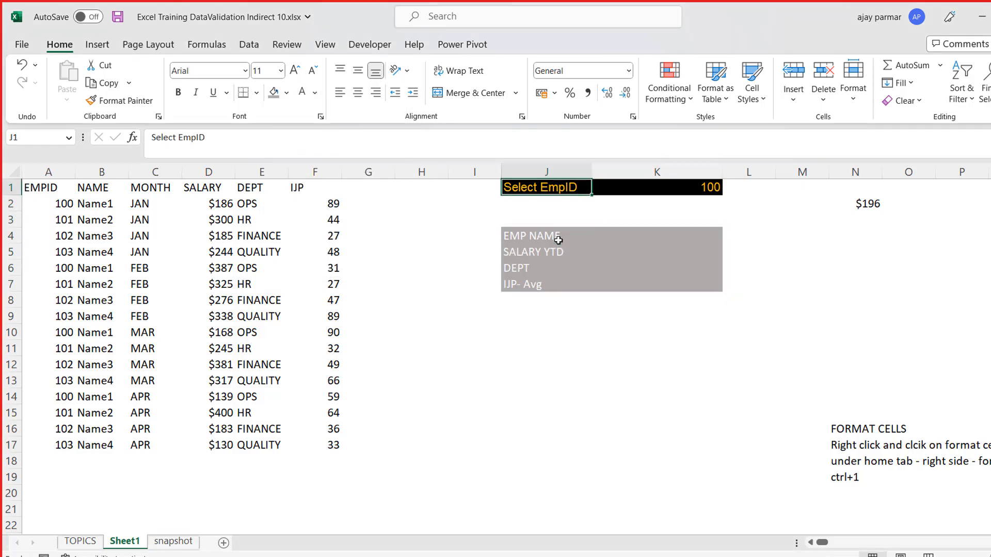
key(Right)
key(Left)
key(Right)
key(Left)
key(Down)
key(Down)
key(Down)
key(Down)
key(Down)
key(Down)
key(Down)
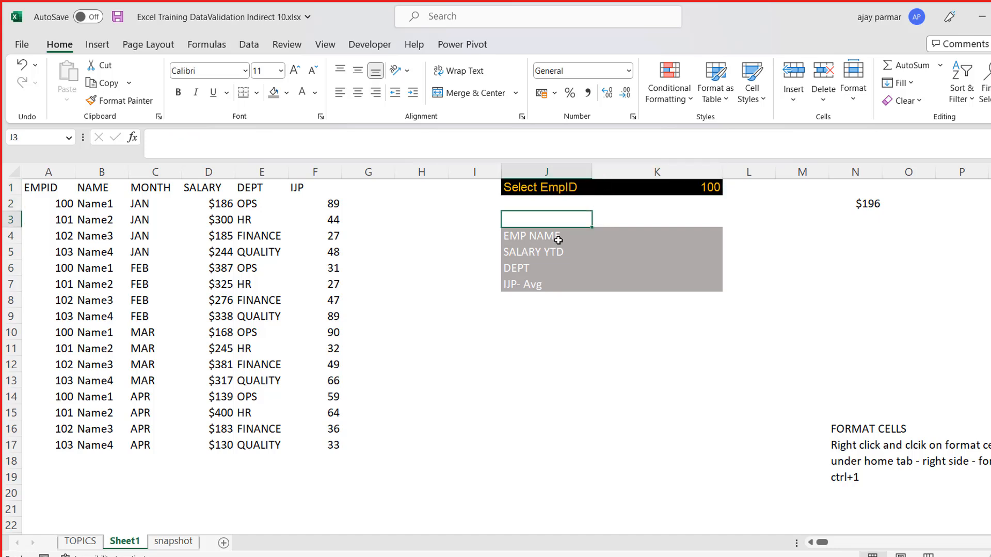
key(Up)
key(Up)
key(Up)
key(Up)
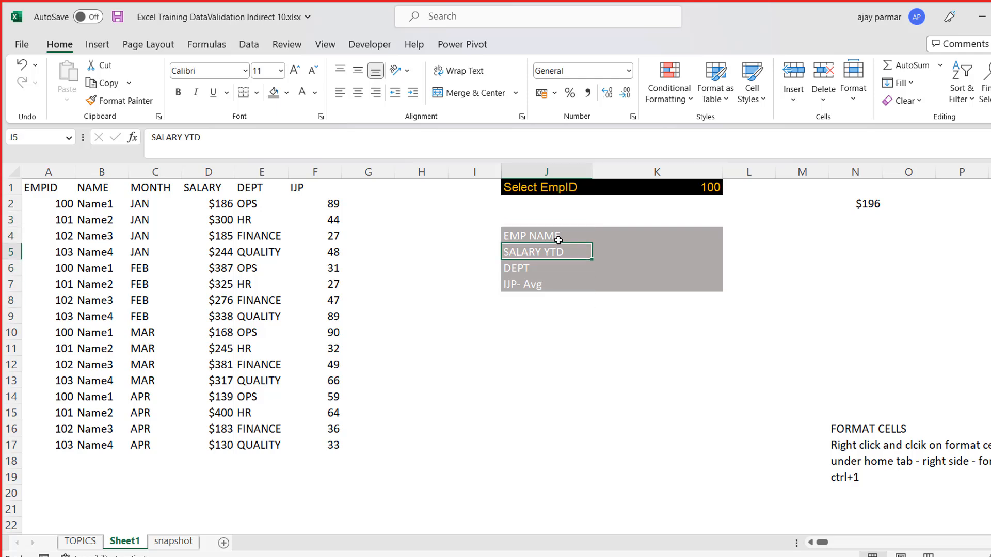
click(256, 93)
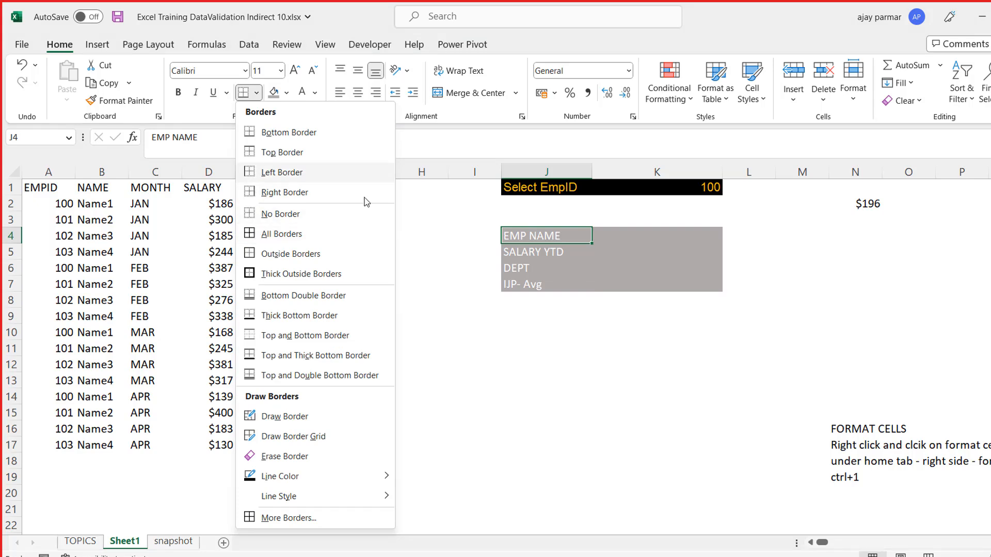
click(681, 248)
- Open the detailed border settings for the Select EmpID cells J1:K1
key(Up)
key(Down)
key(Up)
key(Up)
key(Up)
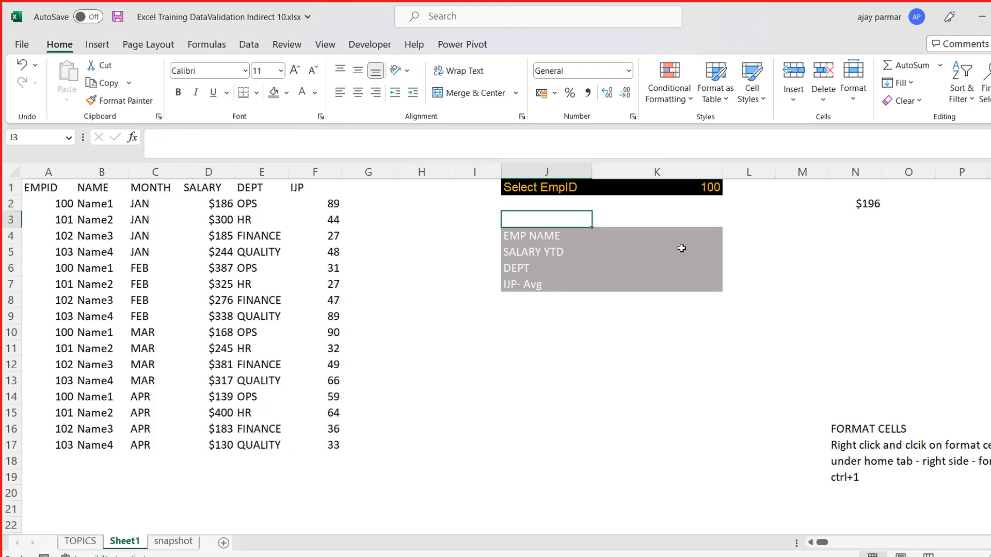
key(shift+Right)
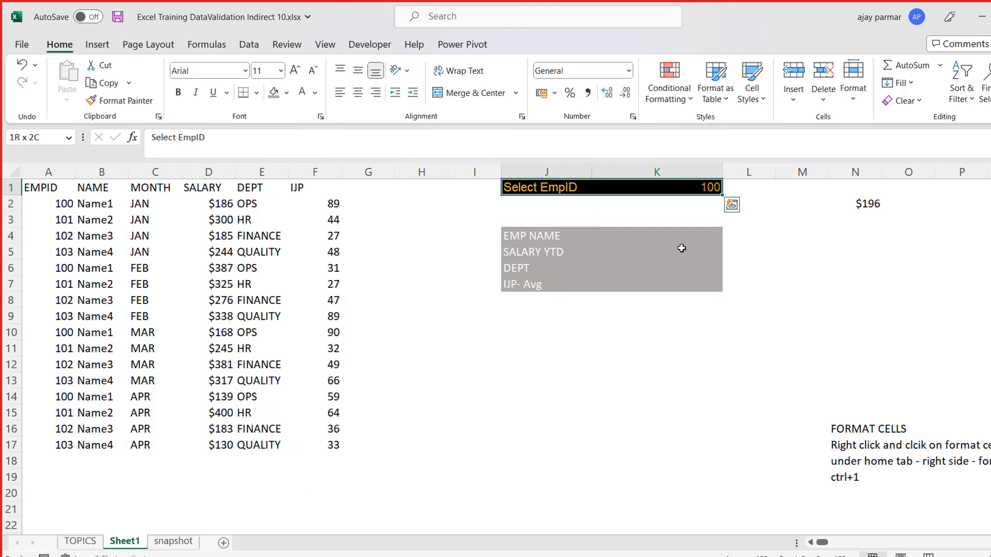
click(257, 94)
mouse_move(344, 508)
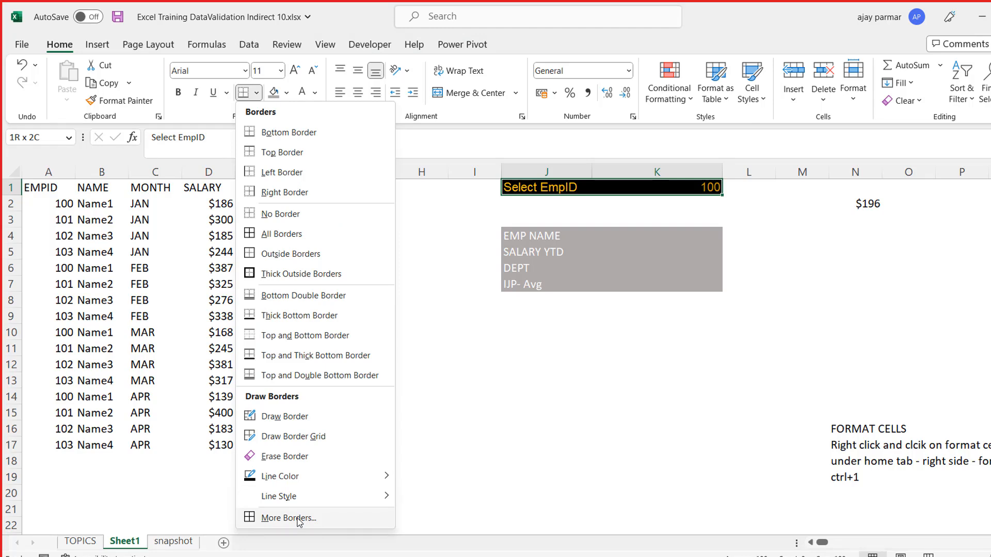
mouse_move(288, 483)
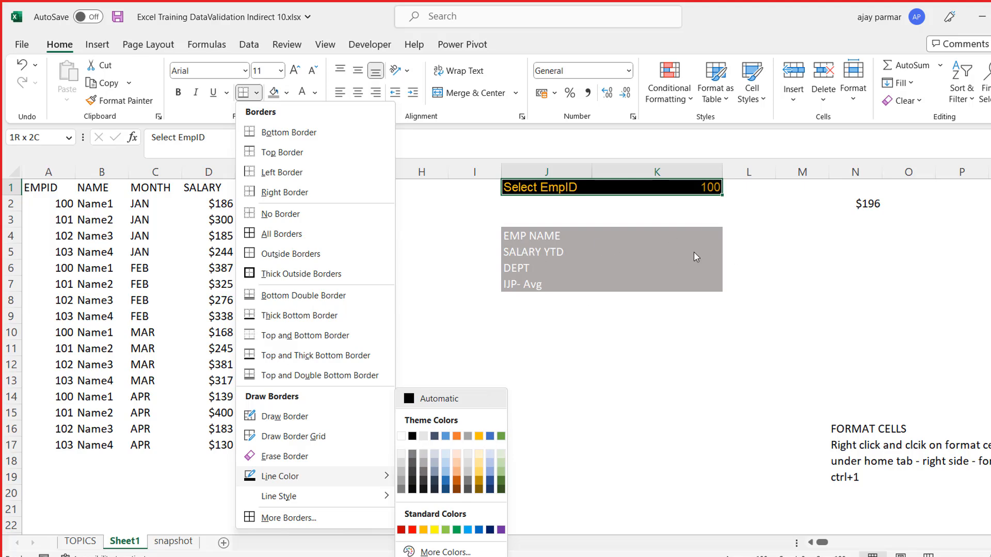
mouse_move(389, 500)
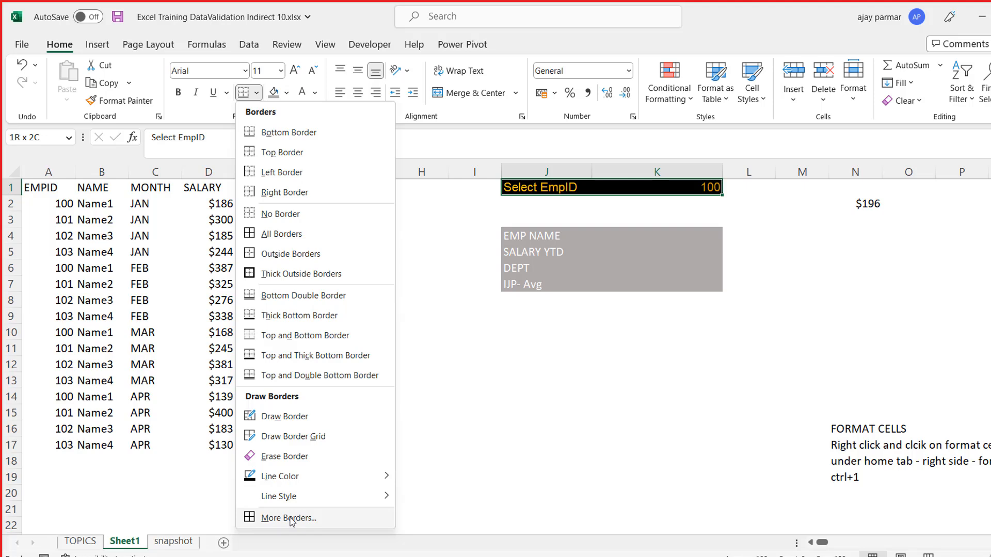
click(290, 518)
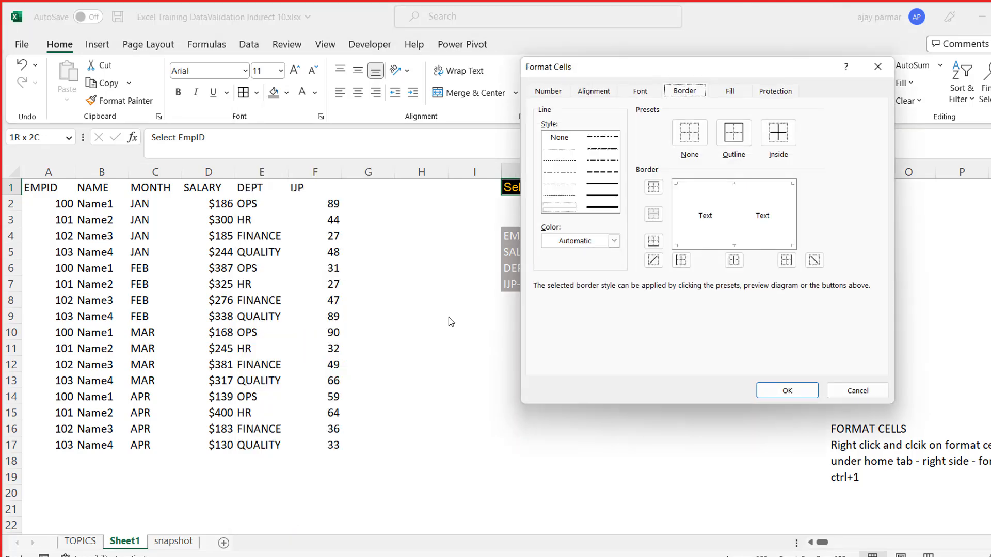
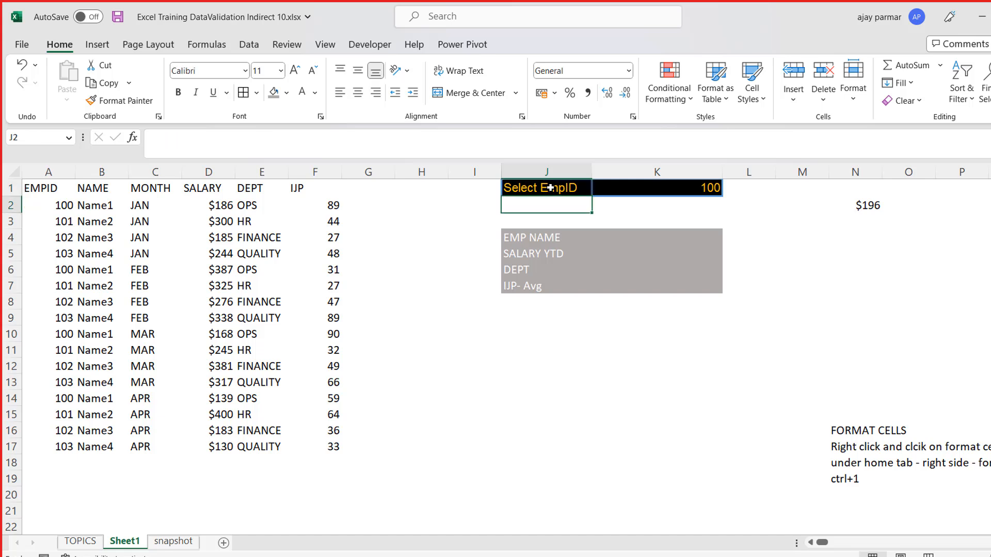
- Apply a thick Light Gray, Background 2 border around all four outer edges of the summary block J4:K7
key(Up)
key(Down)
key(Down)
key(Down)
key(Down)
key(Up)
key(shift+Right)
key(shift+Down)
key(shift+Down)
key(shift+Down)
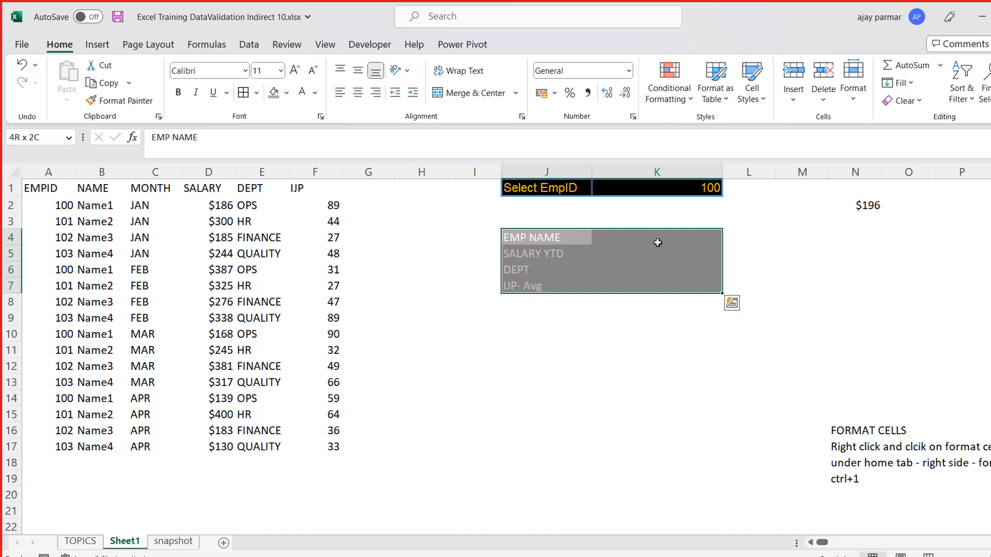
click(256, 93)
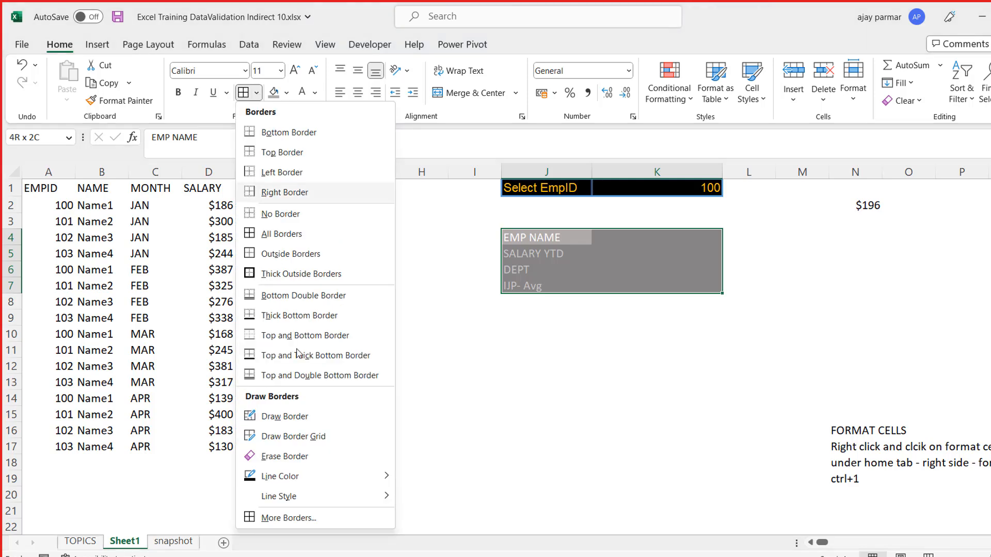
click(299, 519)
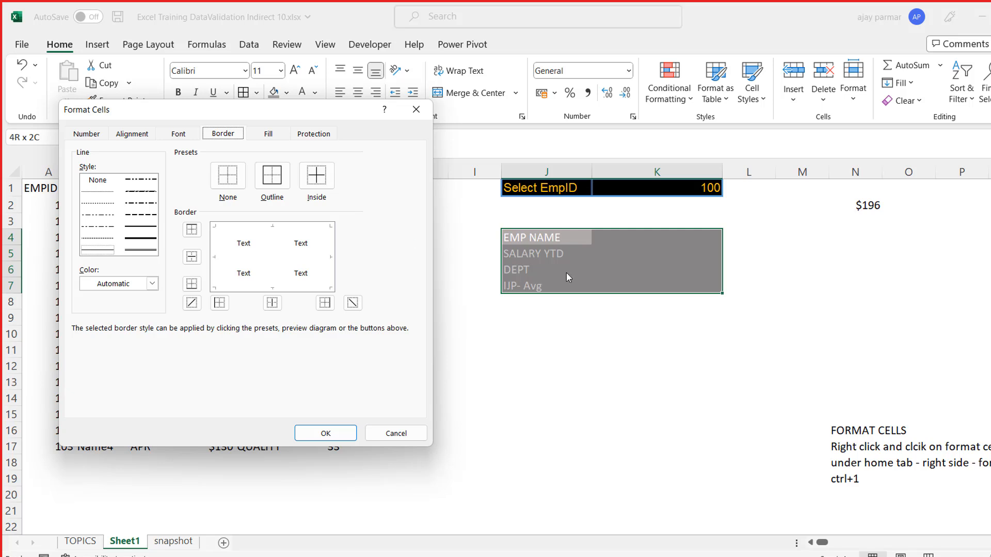
click(152, 284)
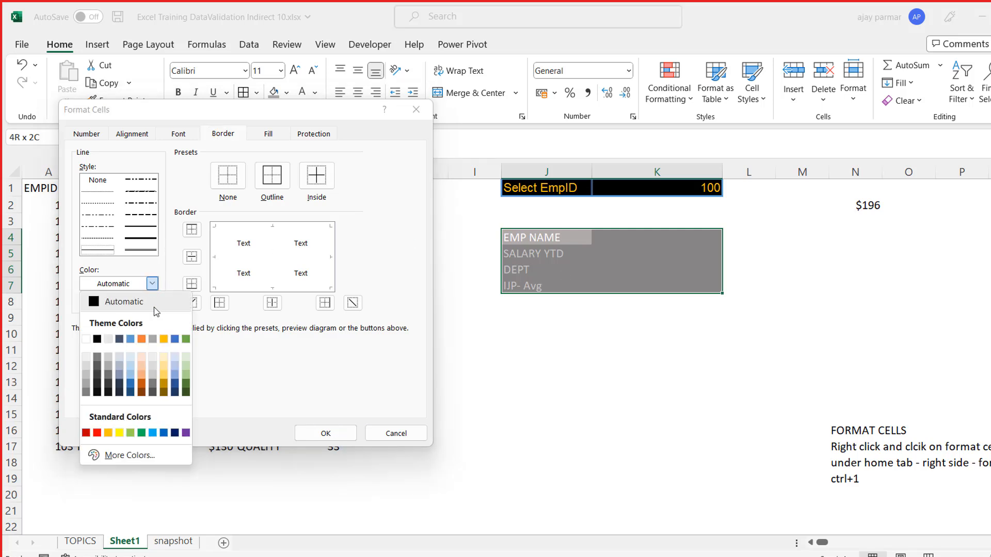
click(108, 340)
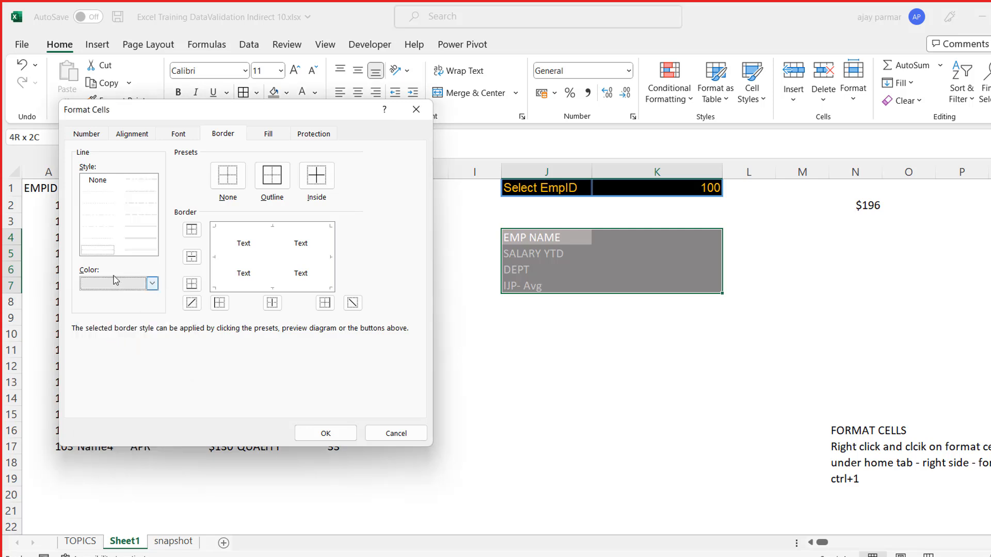
click(142, 239)
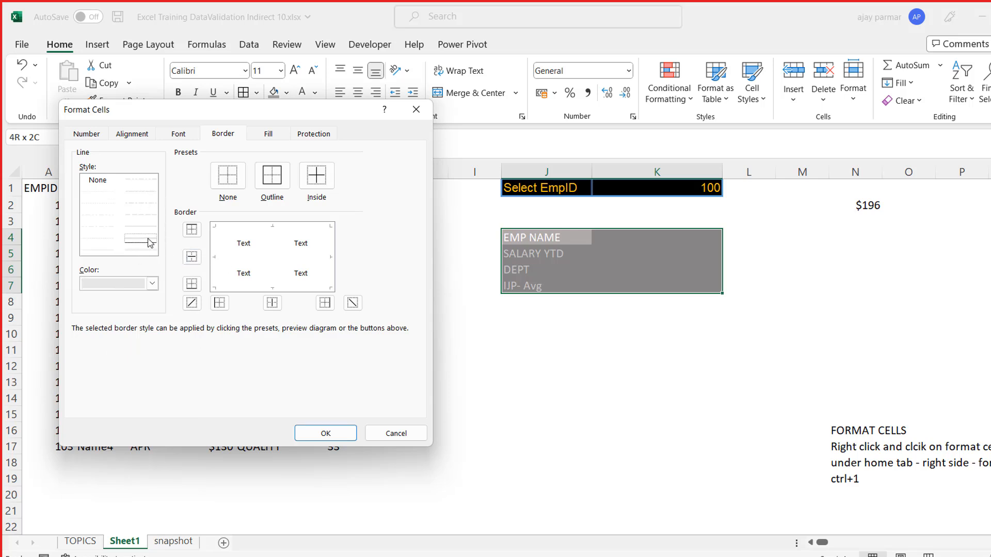
click(219, 270)
click(327, 273)
click(277, 236)
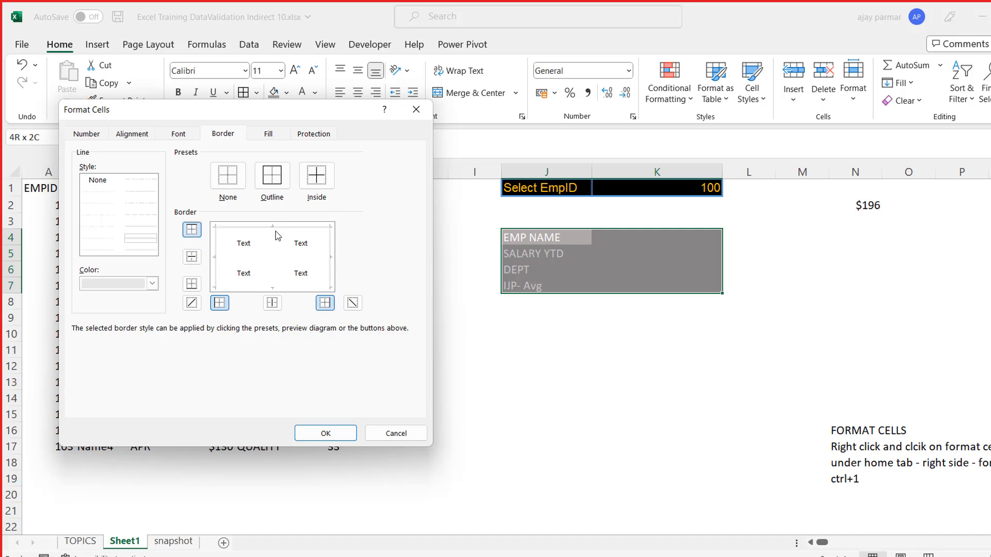
click(256, 285)
- Add a thin light gray vertical border between the label and value columns of J4:K7 and apply the borders
click(101, 239)
click(271, 264)
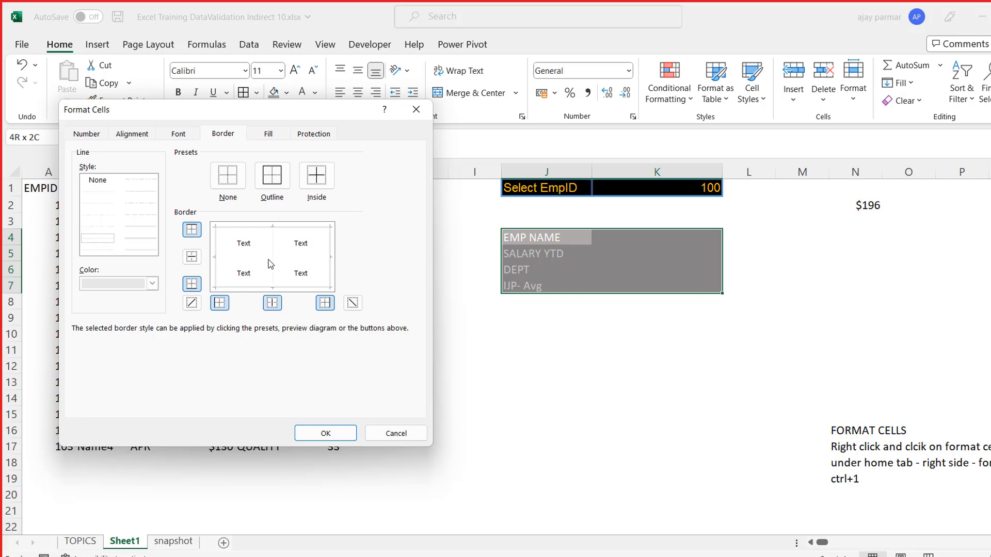
click(326, 436)
click(557, 411)
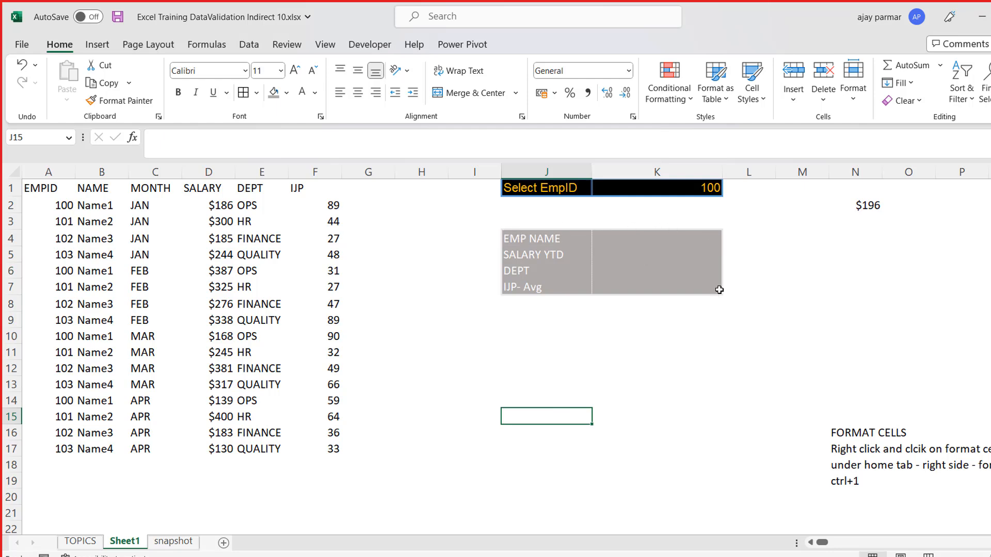
- Apply a Thick Bottom Border to the summary block J4:K7
click(553, 238)
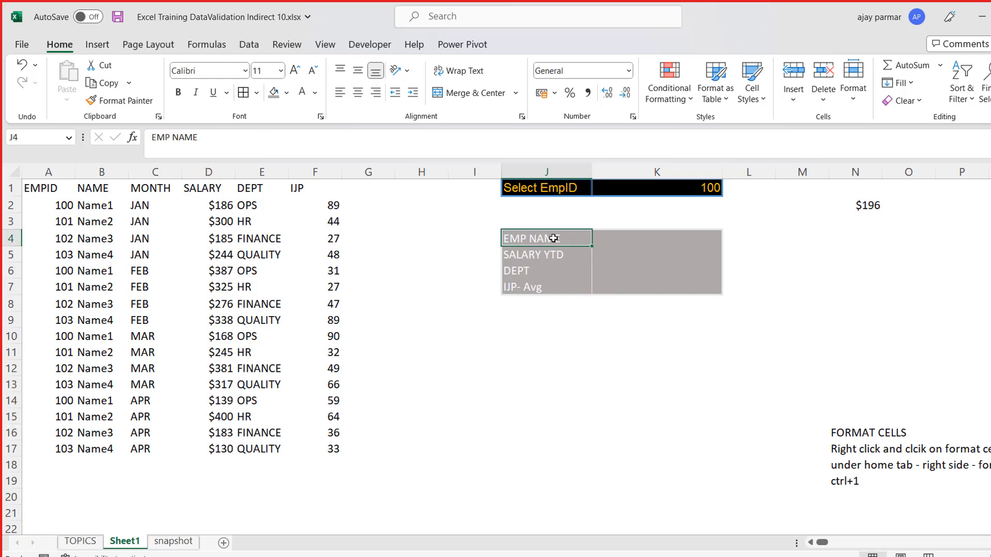
key(shift+Right)
key(shift+Right)
key(Left)
key(Right)
key(shift+Right)
key(Left)
key(Right)
key(shift+Right)
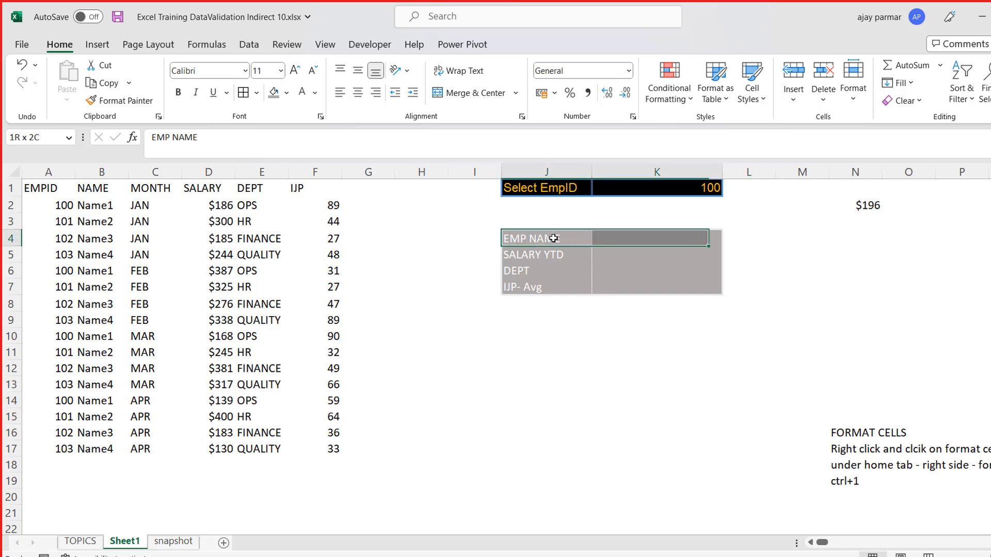
key(shift+Down)
key(shift+Down)
key(shift+Down)
key(shift+Down)
key(shift+Up)
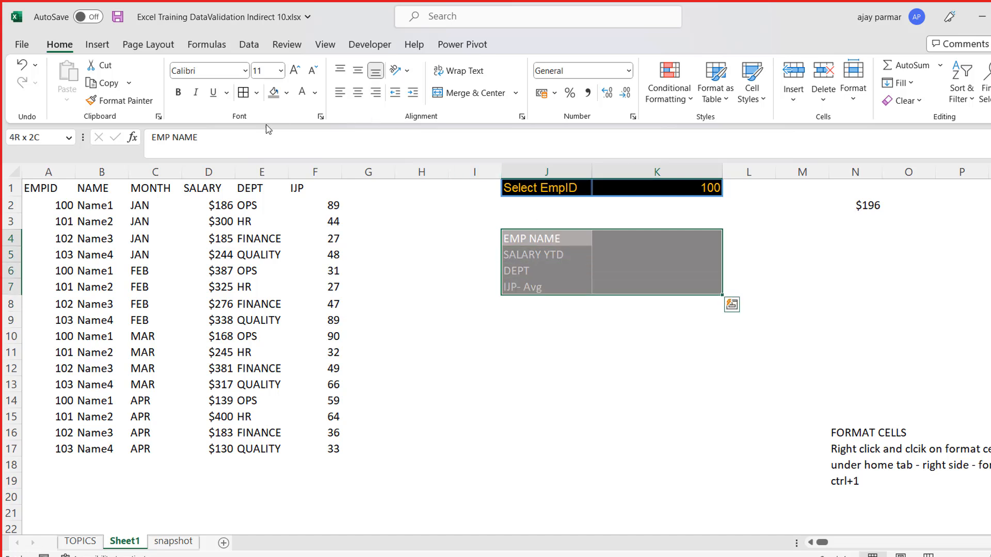
click(256, 93)
click(309, 317)
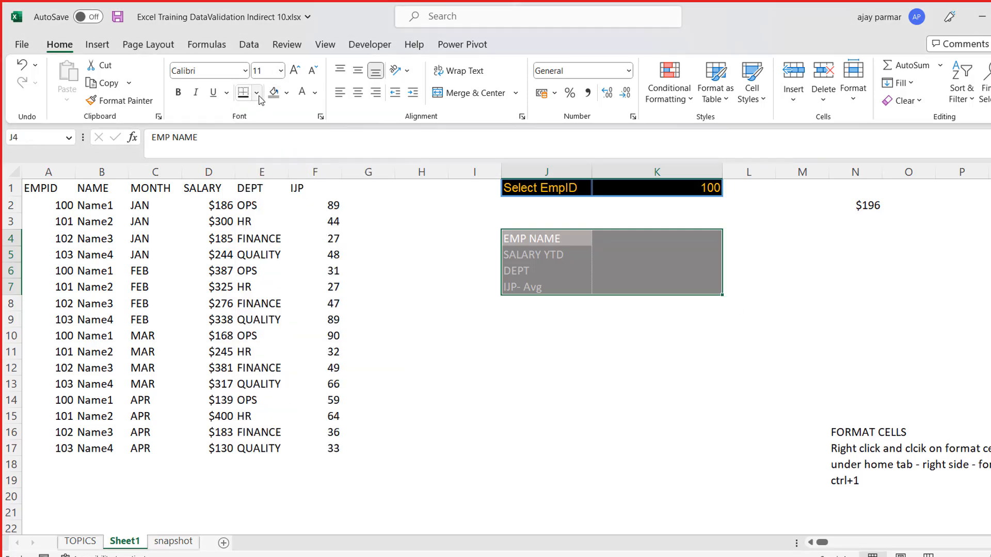
- Apply a thick dark blue-gray border to the outer edges of the summary block J4:K7
click(257, 95)
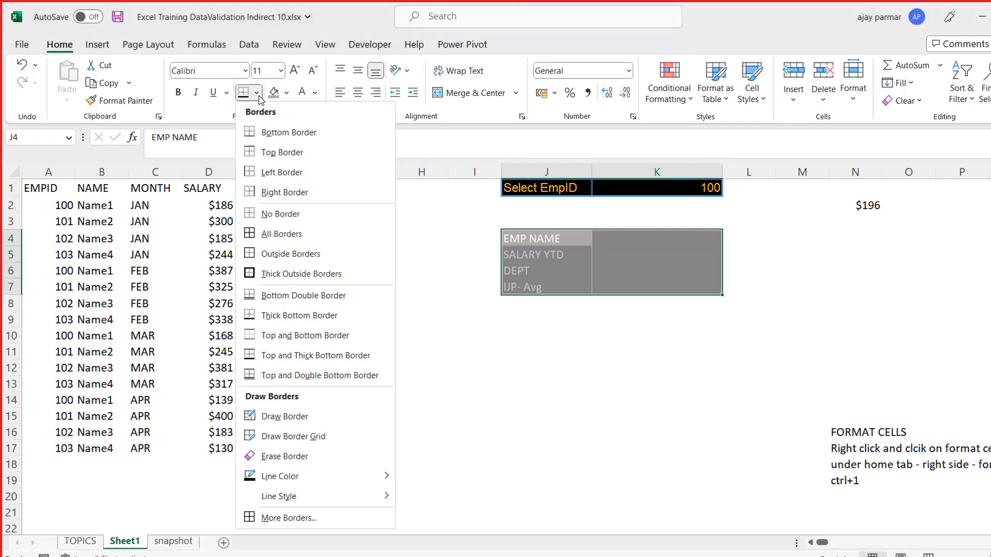
click(285, 518)
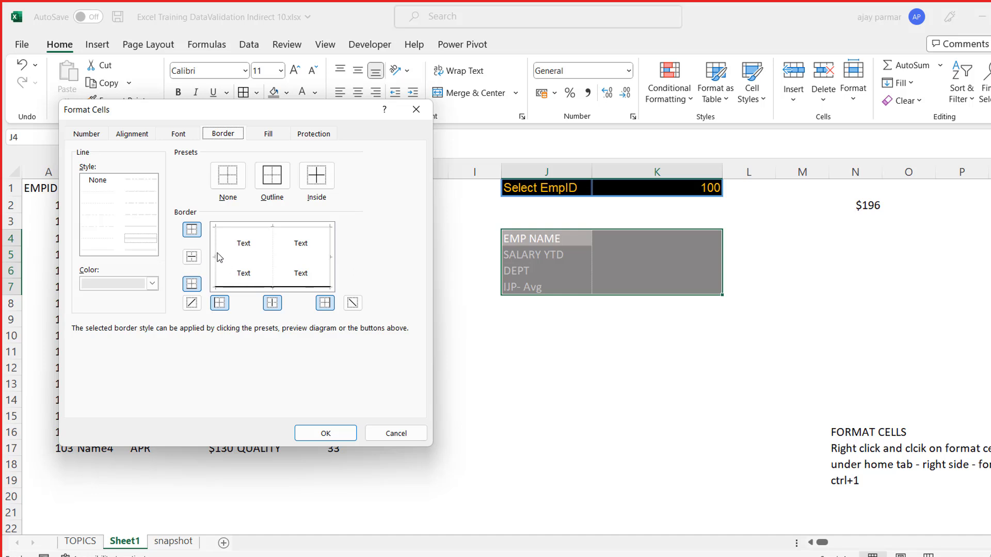
click(152, 283)
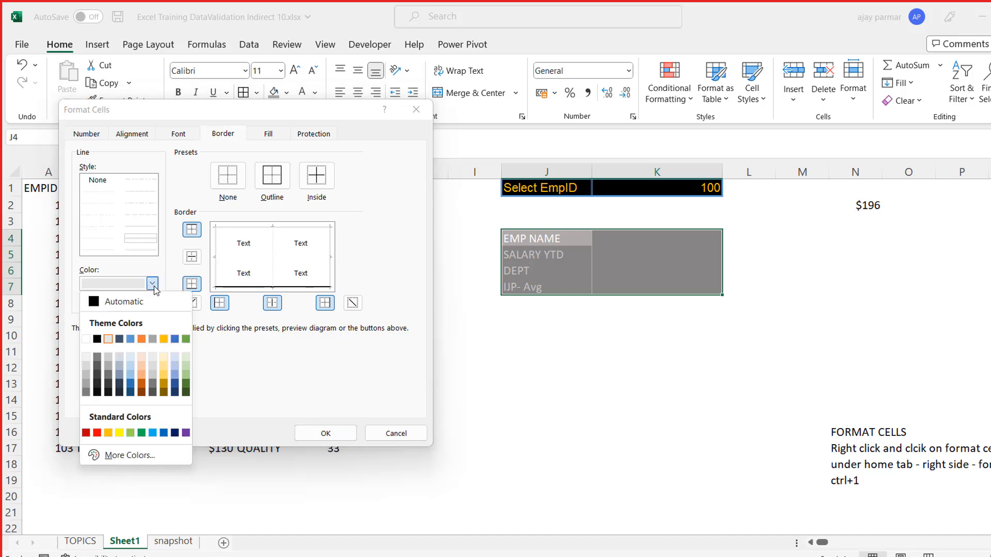
click(120, 339)
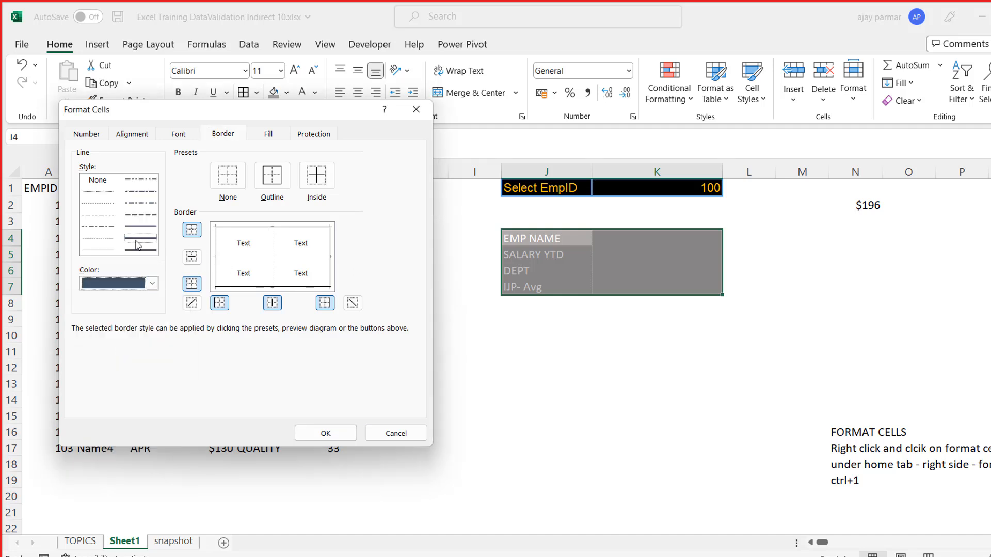
click(216, 267)
click(333, 279)
click(293, 231)
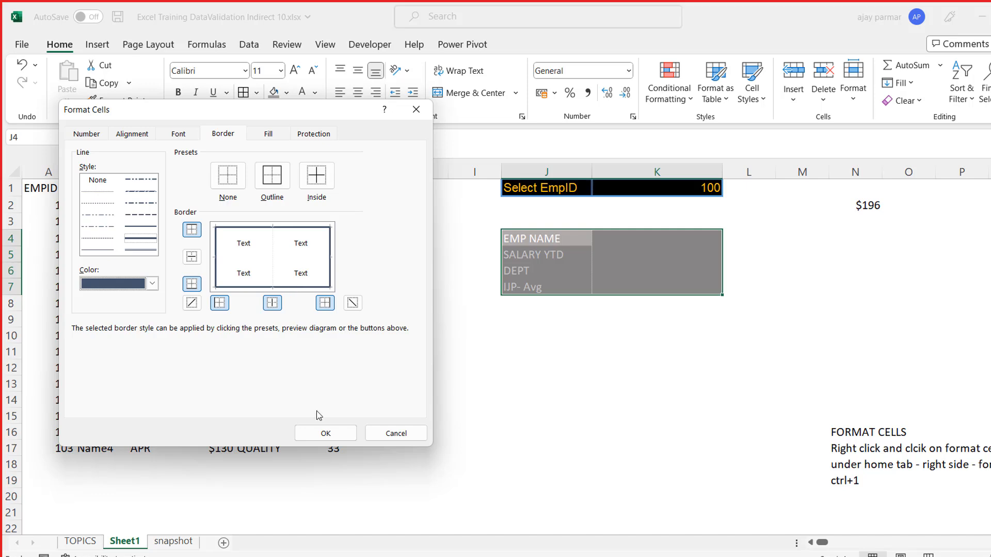
click(332, 438)
click(522, 392)
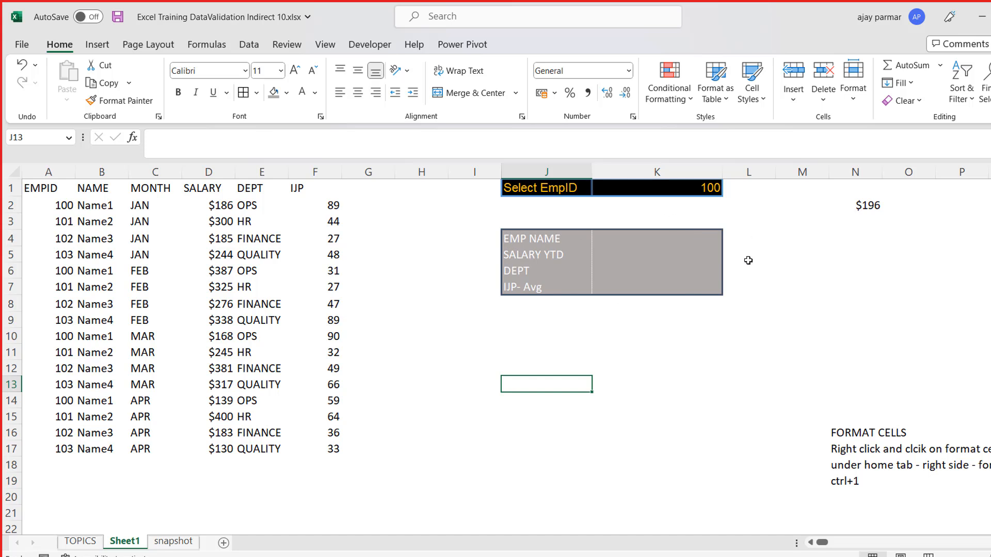
- Set thick dark blue-gray inner horizontal and vertical borders in the detailed border settings for J4:K7
click(562, 236)
key(Down)
click(560, 235)
key(shift+Right)
key(Down)
key(Up)
key(shift+Right)
key(Down)
key(Up)
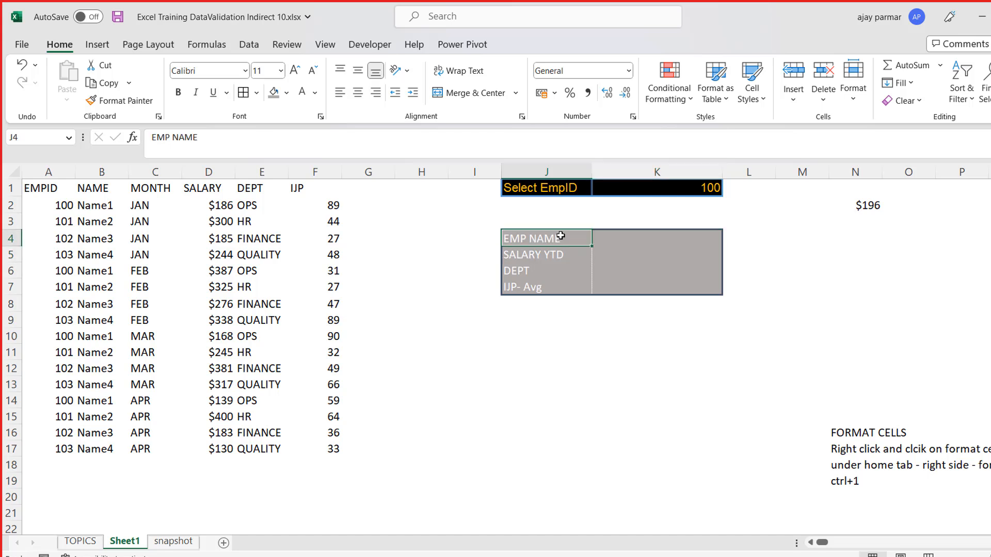
key(shift+Right)
key(shift+Down)
key(shift+Down)
key(shift+Down)
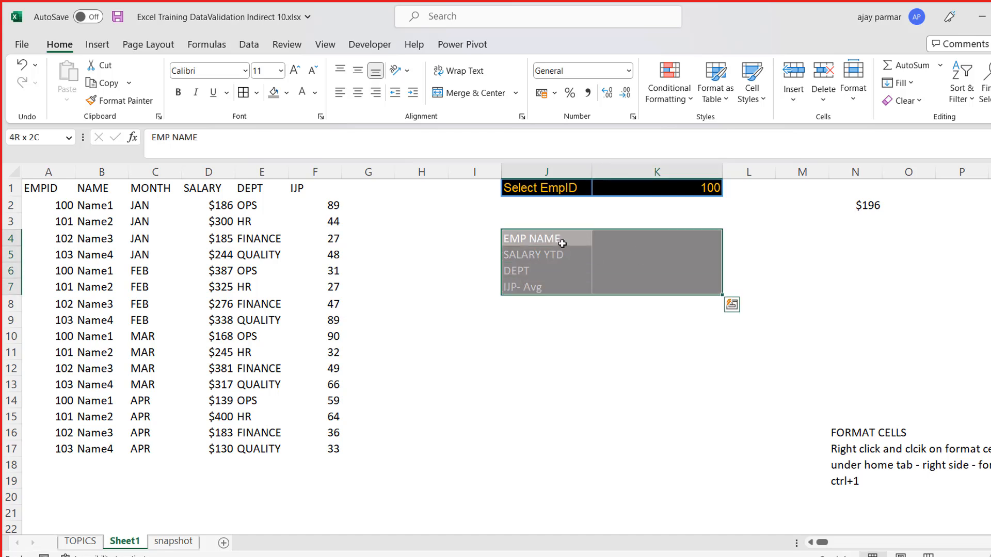
click(256, 93)
click(288, 518)
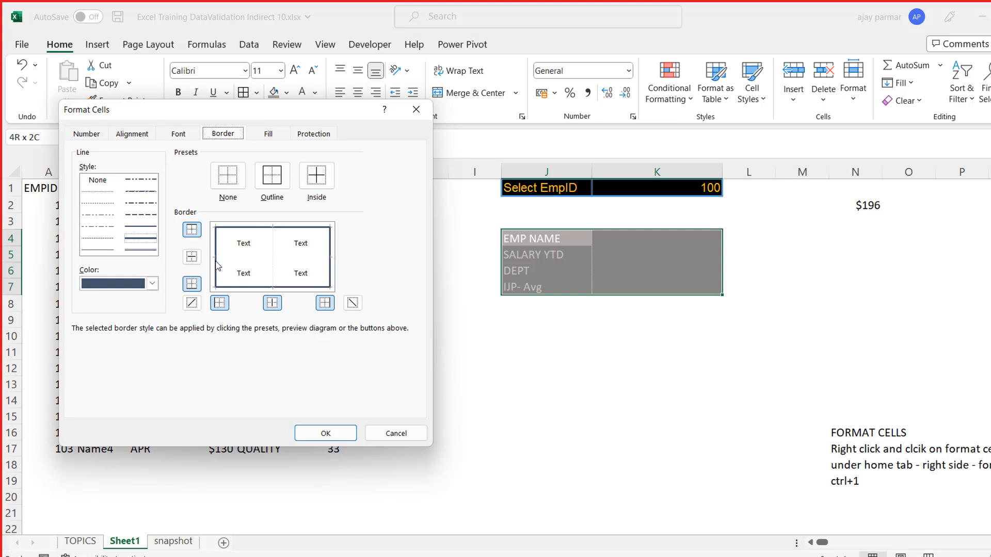
click(248, 257)
click(274, 246)
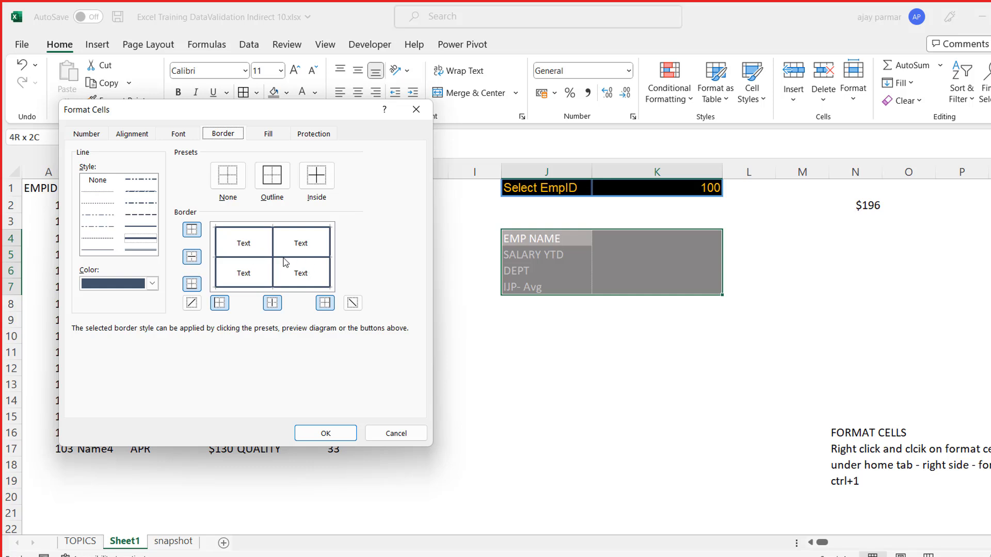
- Change the inner horizontal and vertical borders of J4:K7 to the double-line style and apply them
click(148, 252)
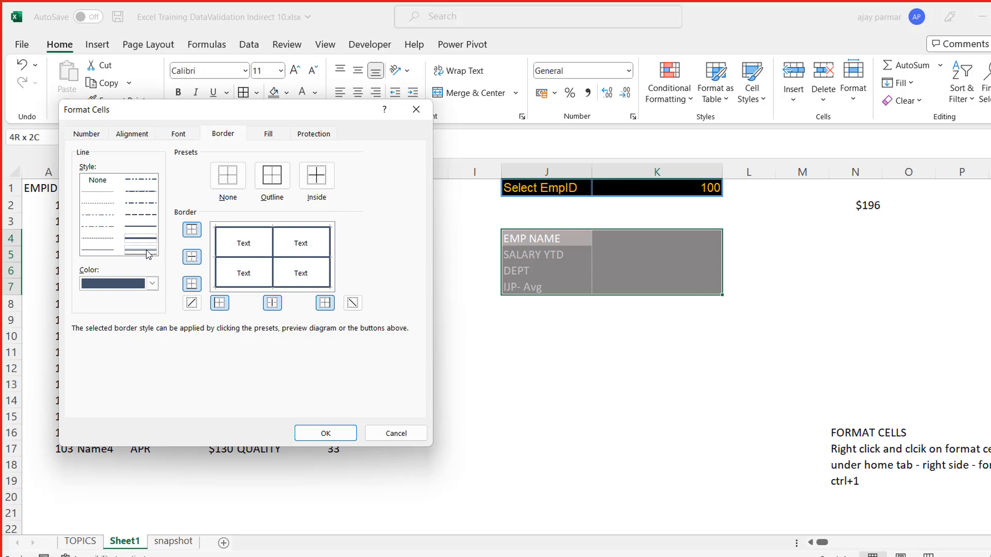
click(246, 258)
click(274, 279)
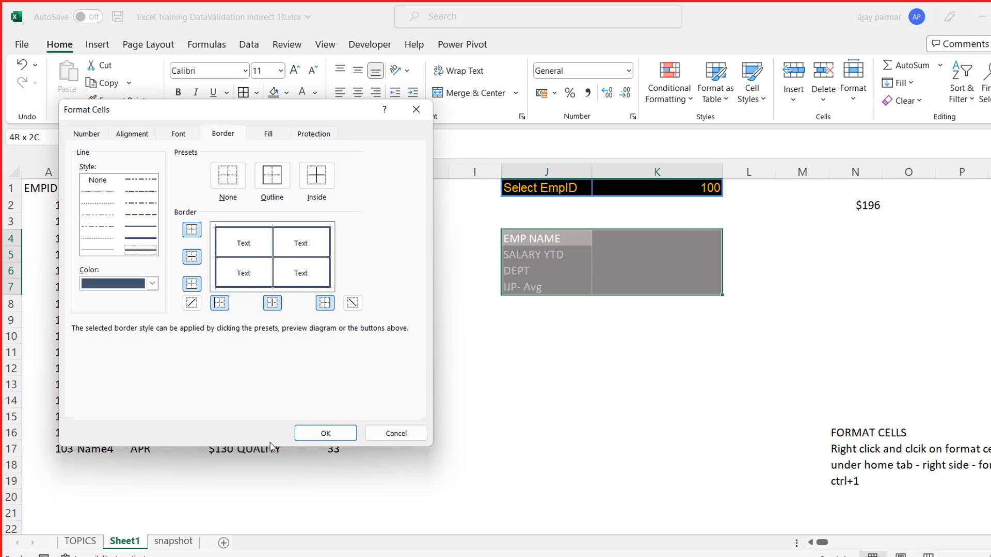
click(326, 433)
click(533, 427)
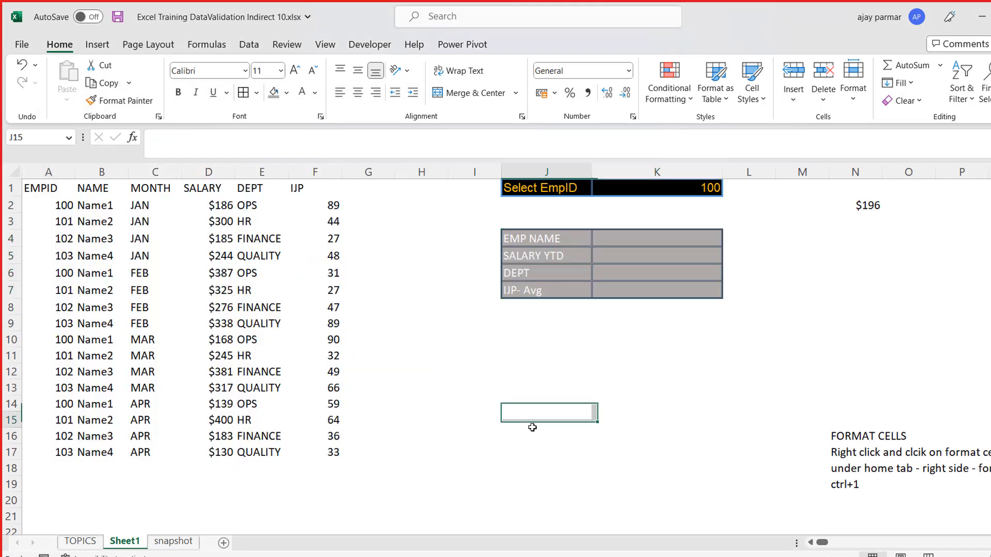
click(544, 243)
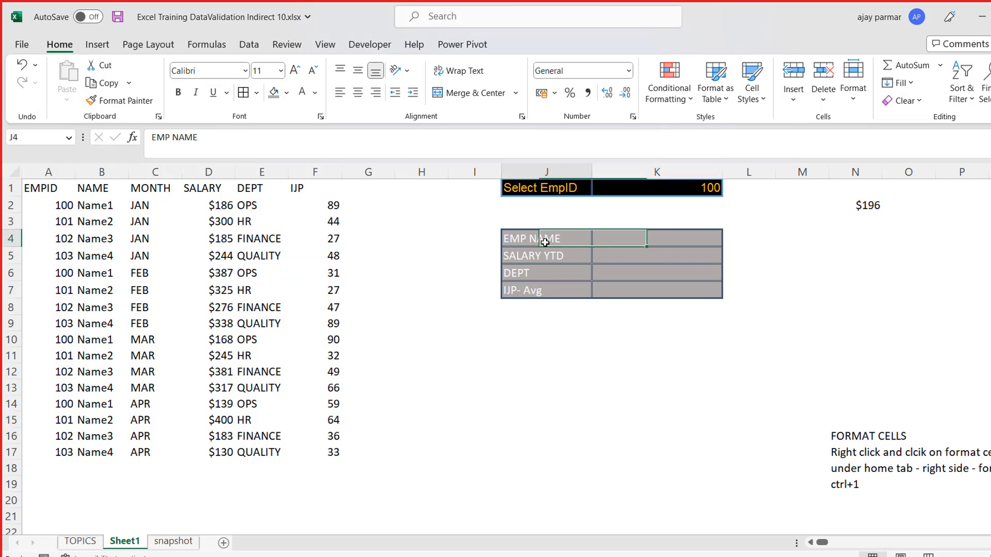
key(Right)
key(Right)
key(Down)
key(Down)
key(Down)
key(Down)
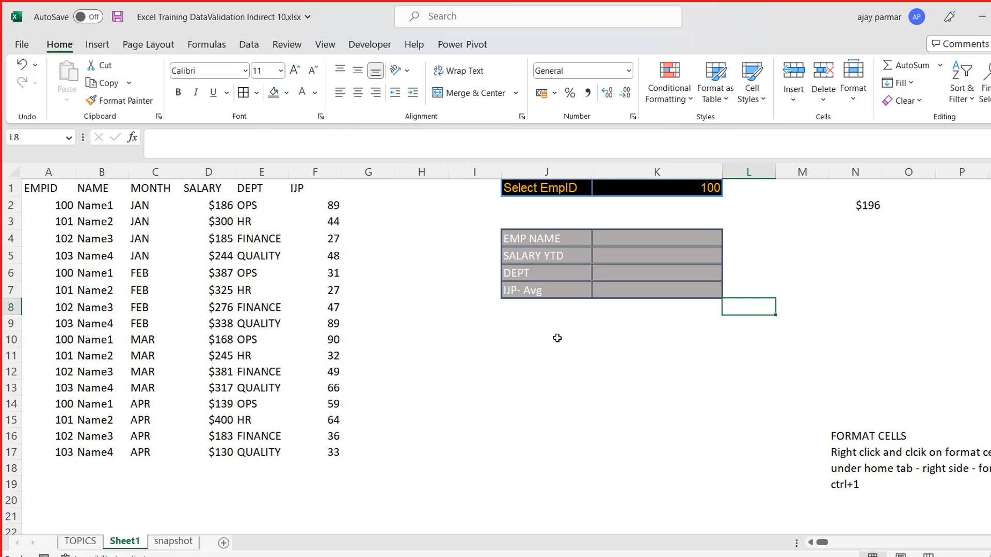
click(527, 234)
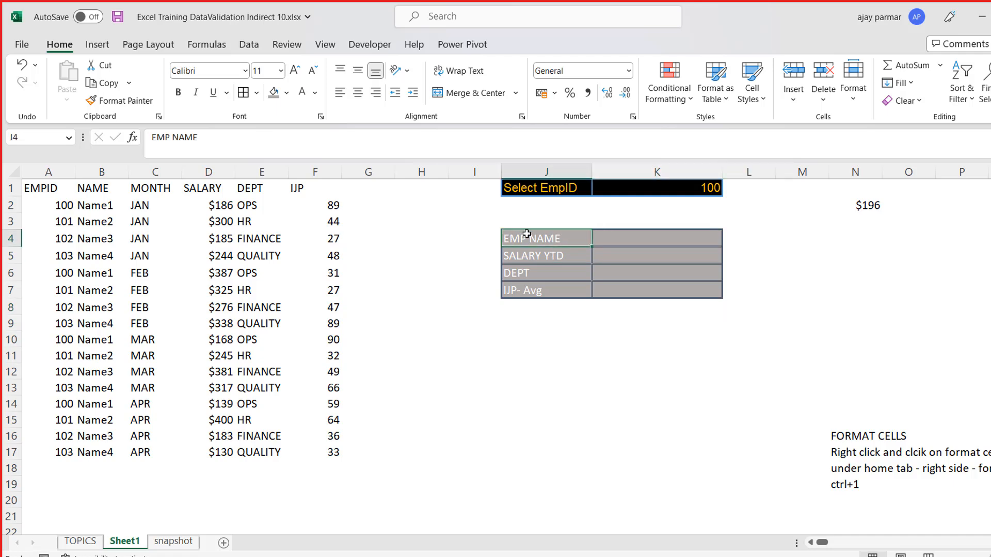
key(Down)
key(Up)
key(Right)
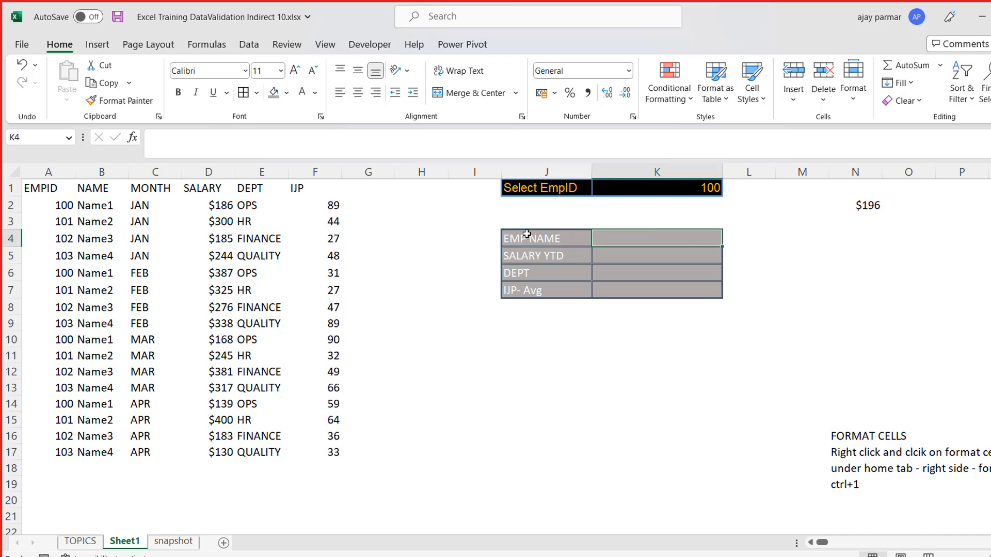
- Choose EmpID 101 from the dropdown list in cell K1
key(Up)
key(Up)
key(Up)
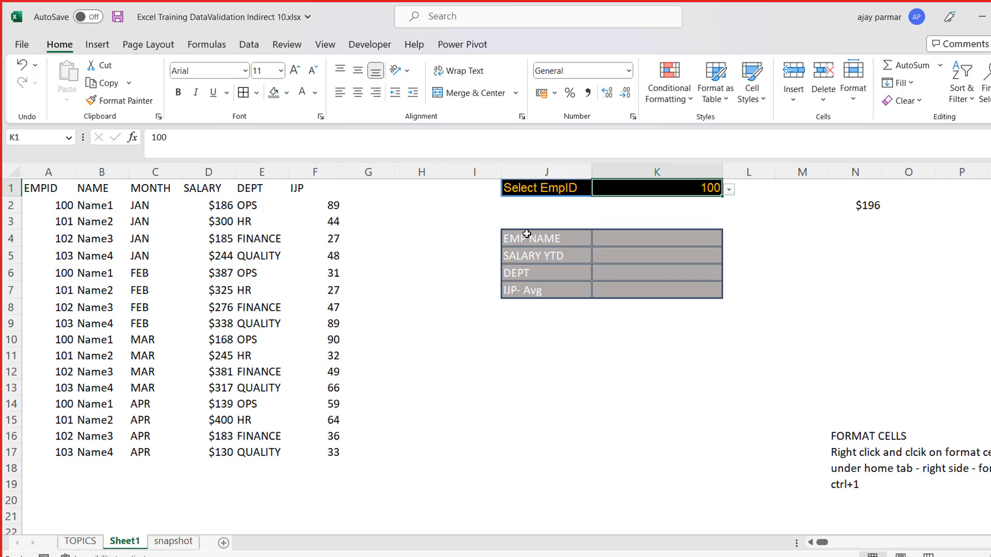
key(alt+Down)
key(Down)
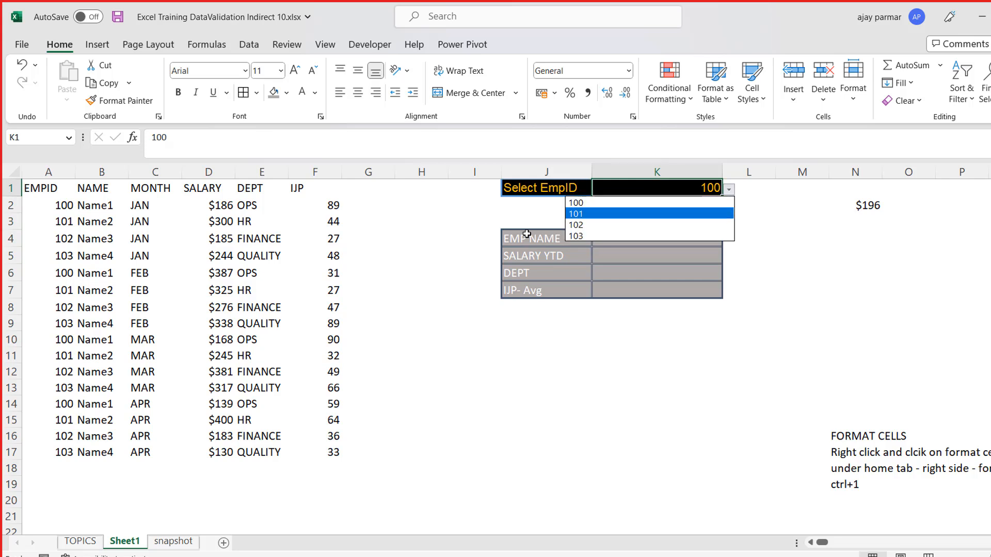
key(Escape)
key(Down)
key(Down)
key(Down)
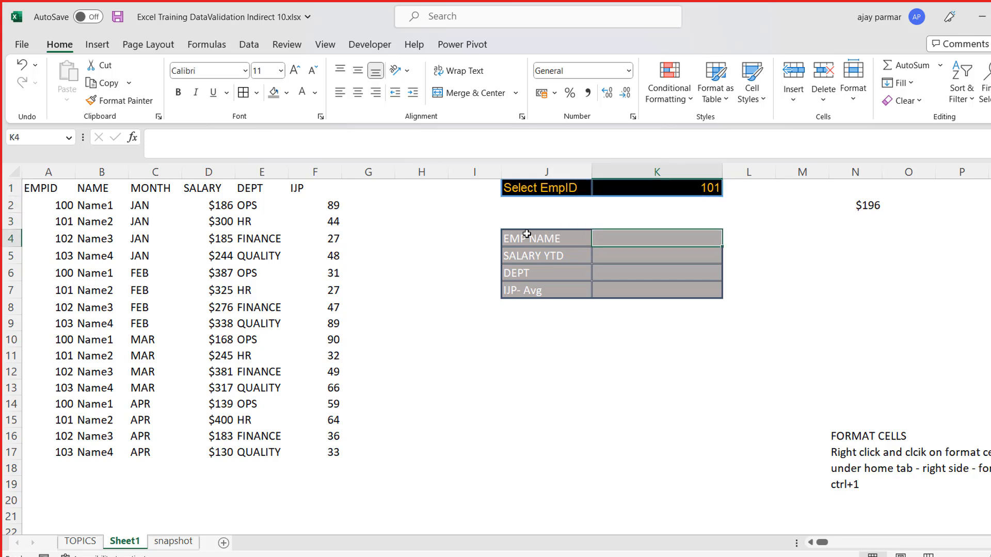
key(shift+Down)
key(shift+Down)
key(shift+Down)
key(Down)
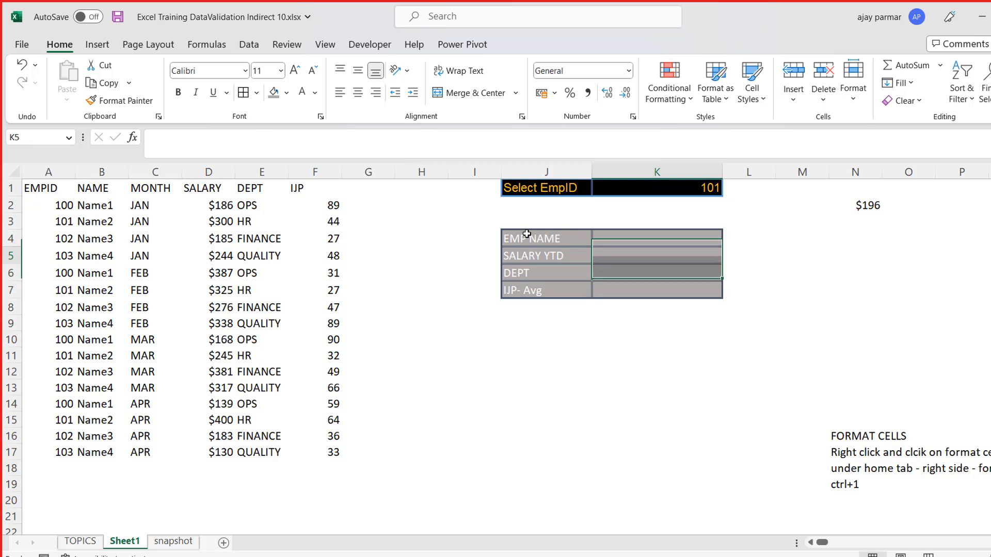
key(Up)
key(Left)
key(Down)
key(Up)
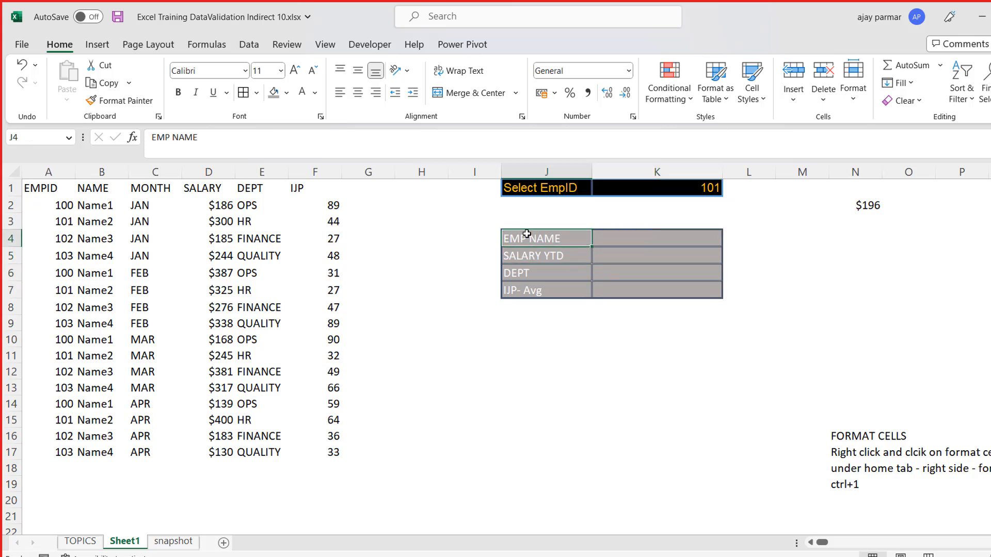
key(shift+Down)
key(shift+Down)
key(shift+Down)
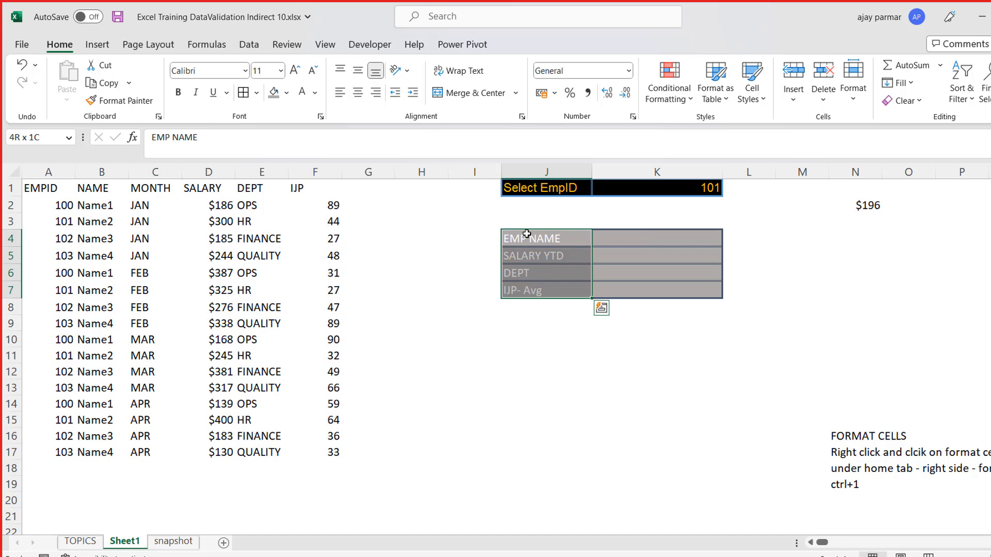
click(675, 224)
key(Down)
key(Left)
key(Down)
key(Right)
key(Up)
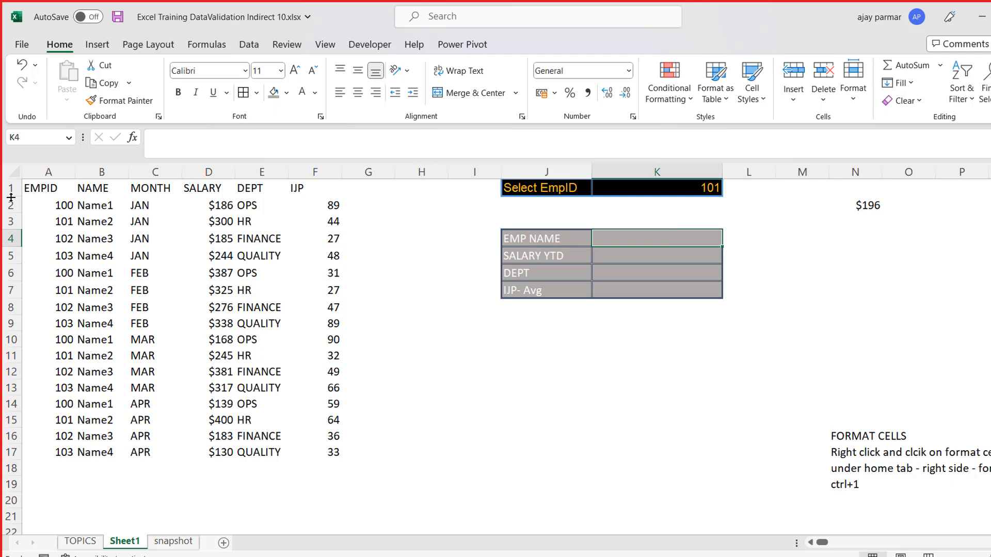
- Turn the employee data A1:F17 into a table with headers and convert it back to a normal range
click(41, 190)
key(ctrl+t)
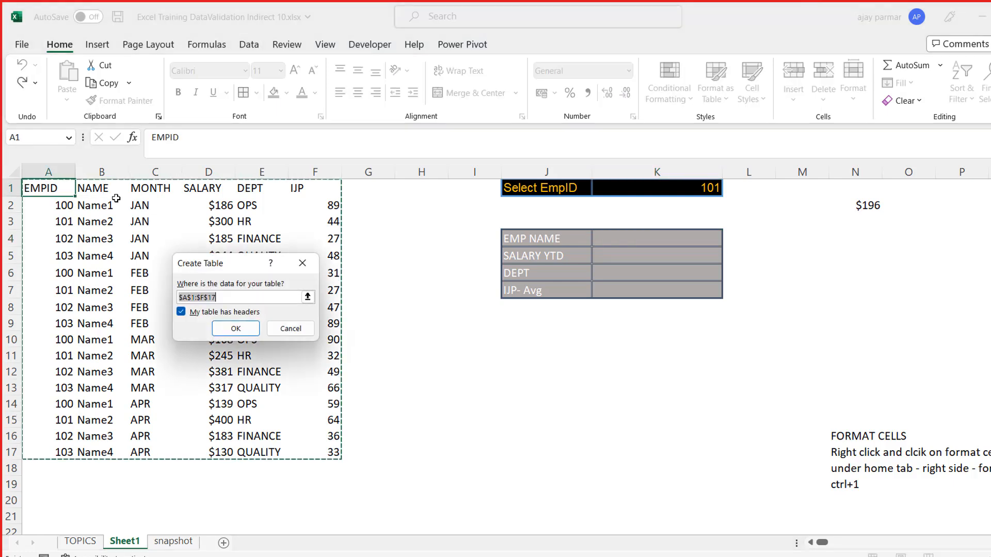
click(236, 328)
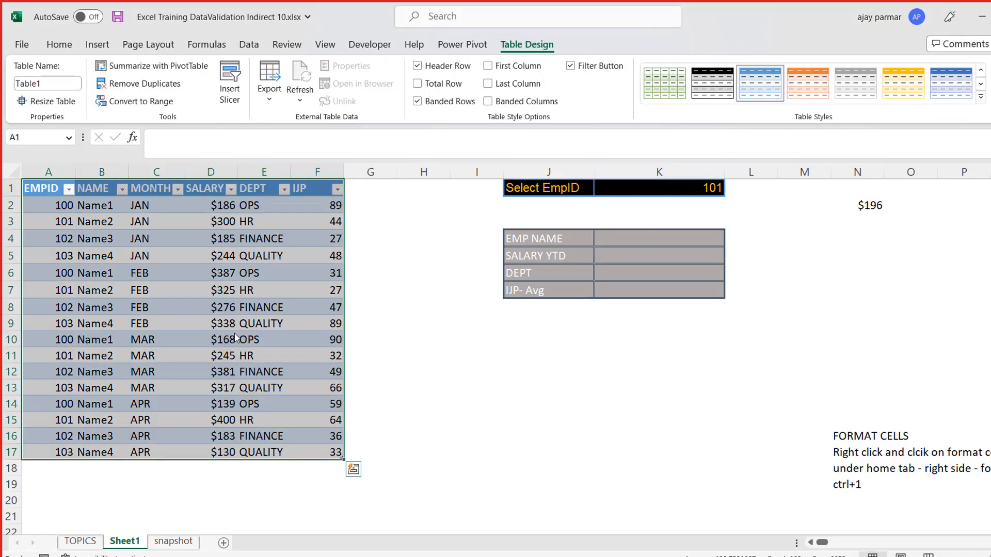
click(140, 101)
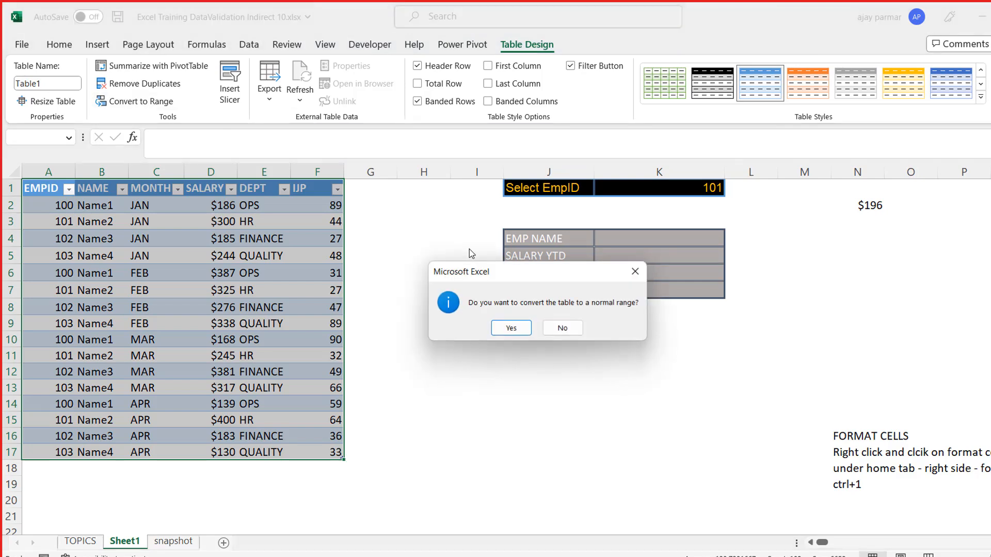
click(511, 330)
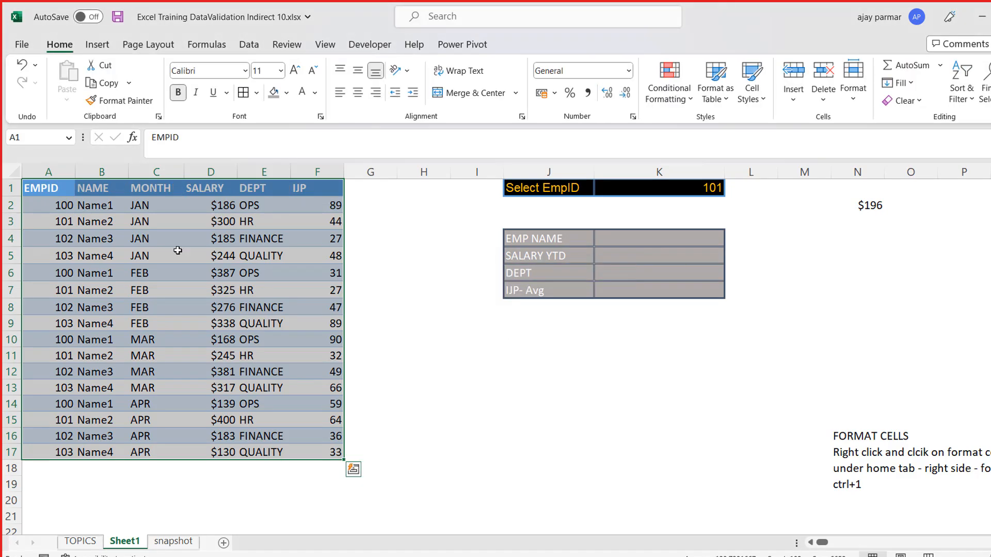
- Center the contents of the employee data in A1:F17 horizontally
click(358, 92)
click(658, 247)
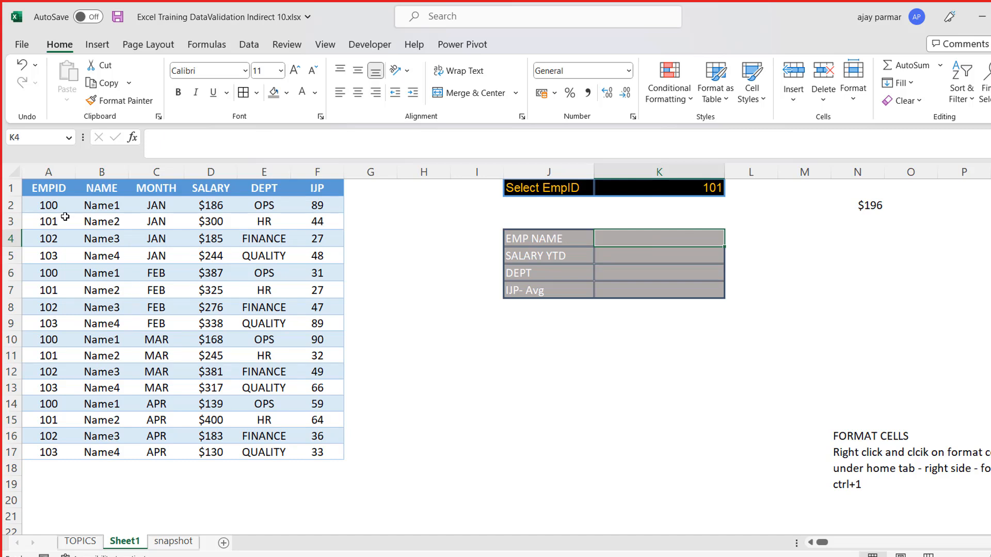
- Examine the EmpID selected in K1 and its matching rows in the NAME and EMPID columns
click(614, 189)
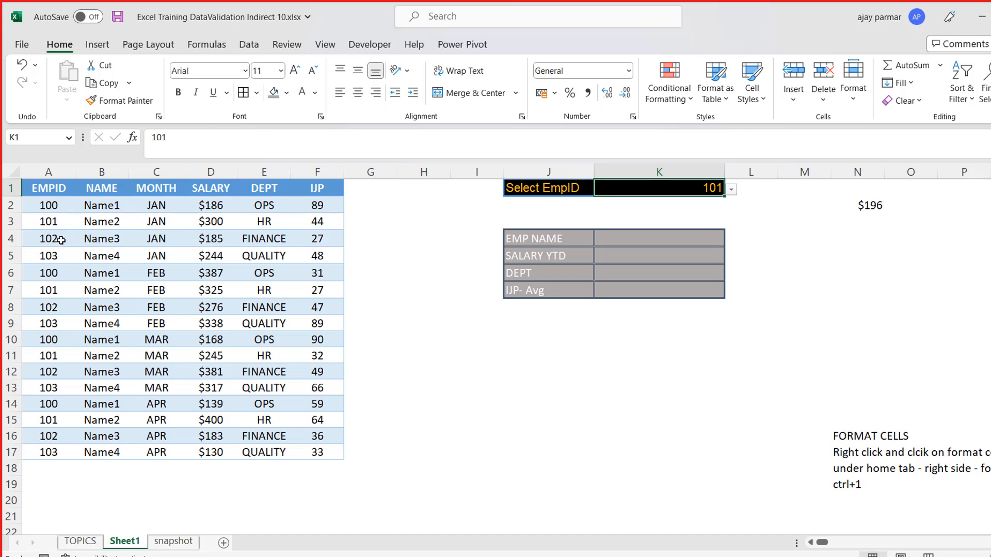
click(88, 226)
key(Down)
key(Down)
key(Down)
key(Down)
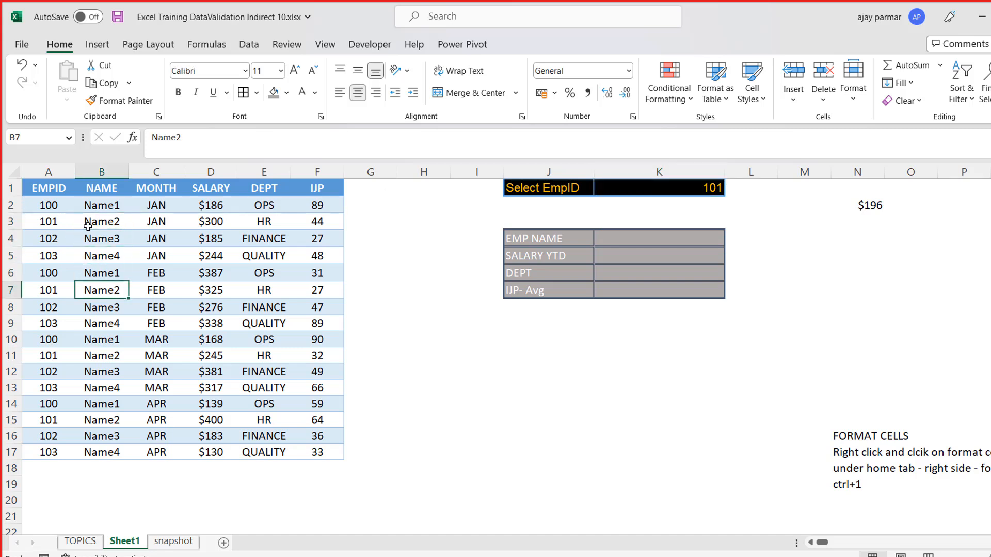
key(Left)
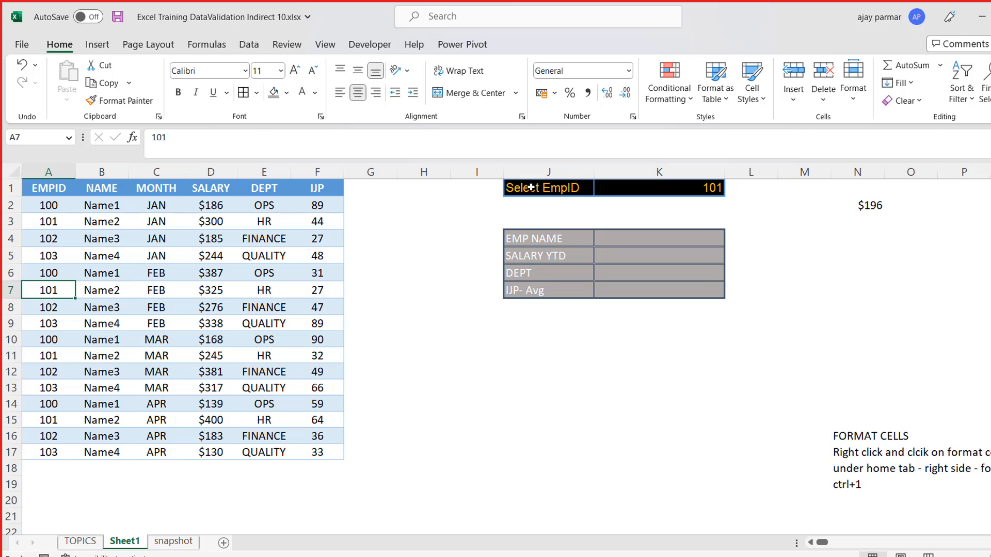
- Enter the formula =VLOOKUP(K1,A1:B17,2,0) in K4 to return the employee name
click(653, 239)
text(=vl)
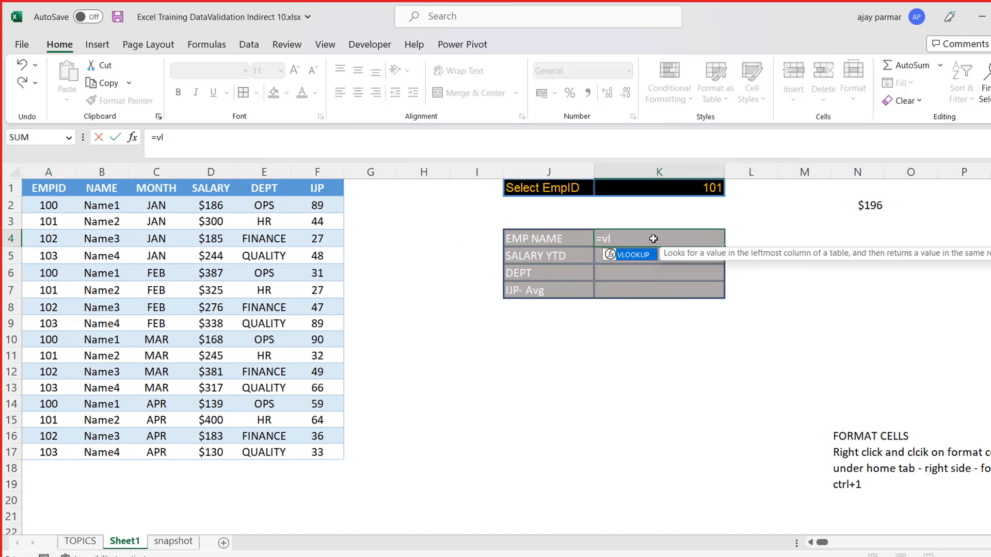
key(Tab)
key(Left)
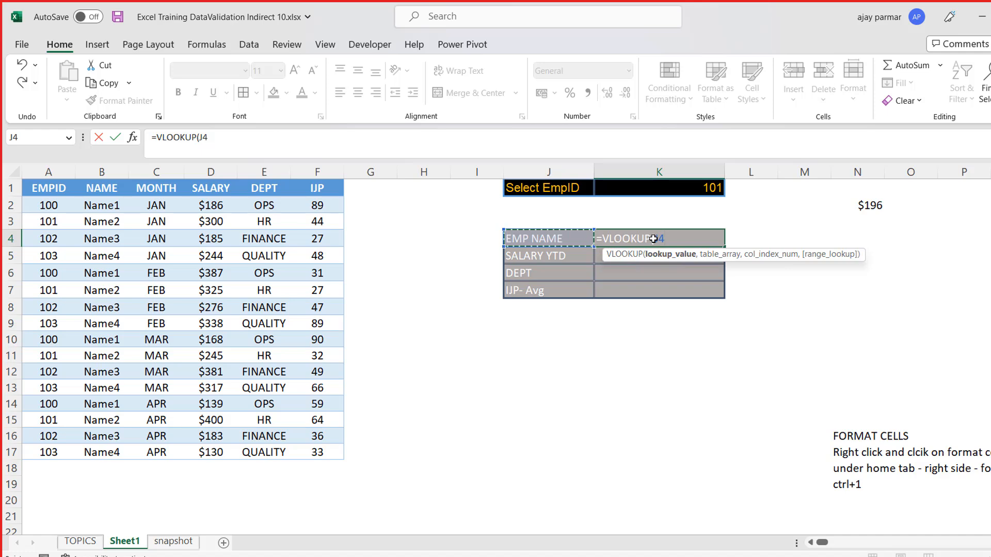
key(Up)
key(Up)
key(Up)
key(Right)
text(,)
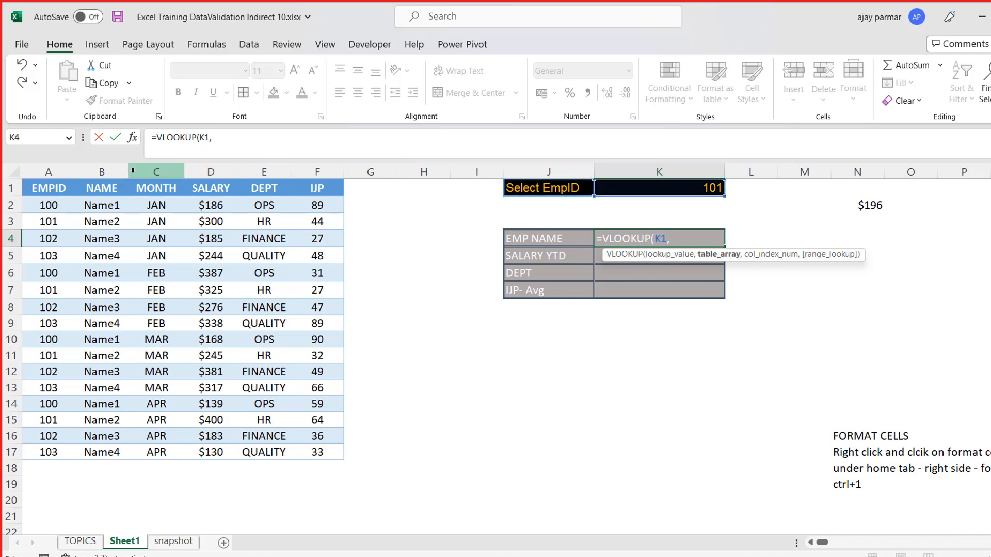
click(102, 195)
drag(59, 192, 112, 454)
text(,2,0)
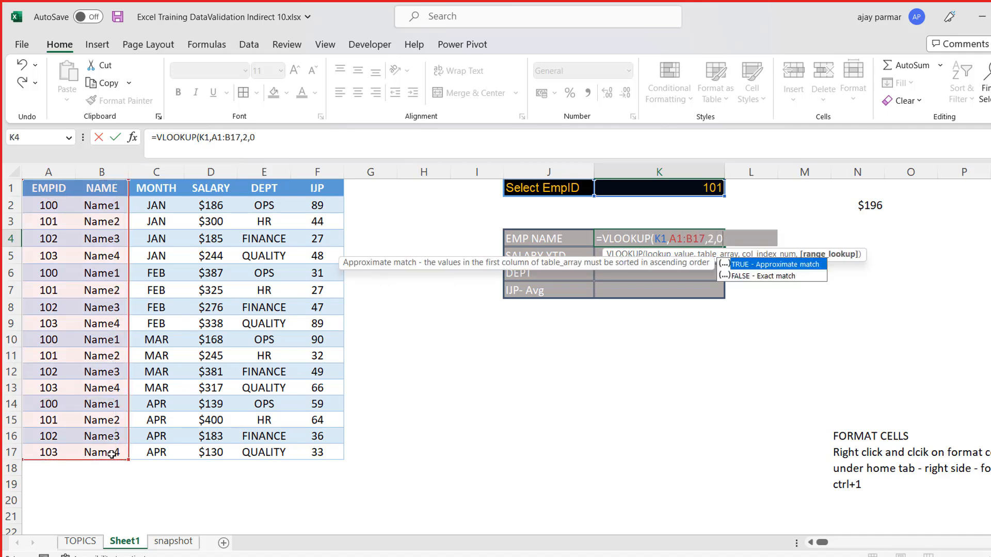
text())
key(Return)
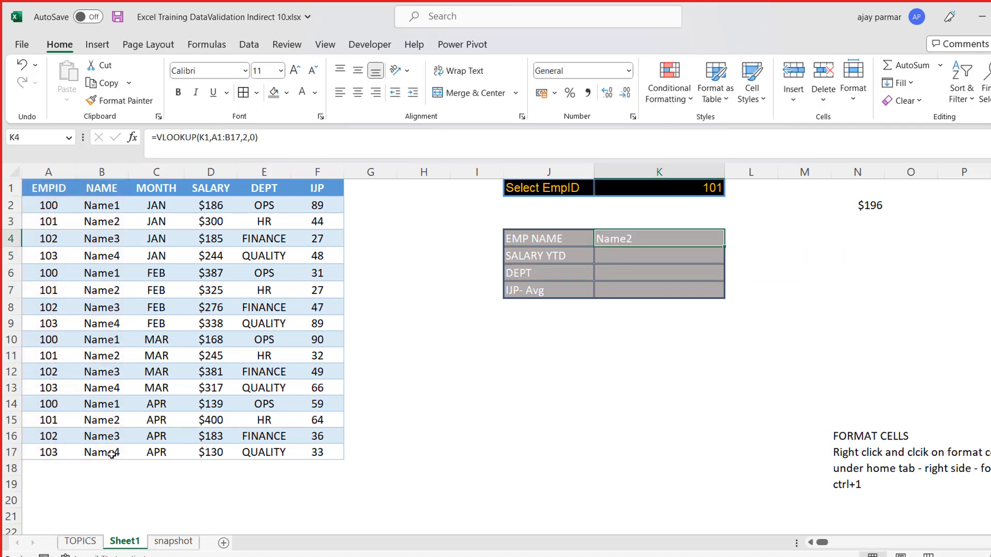
- Replace the four placeholder names in B2:B5 with real first names
key(Left)
key(Left)
key(Left)
key(Left)
key(Left)
key(Left)
key(Up)
key(Up)
key(Left)
key(Left)
key(Left)
text(Shivani)
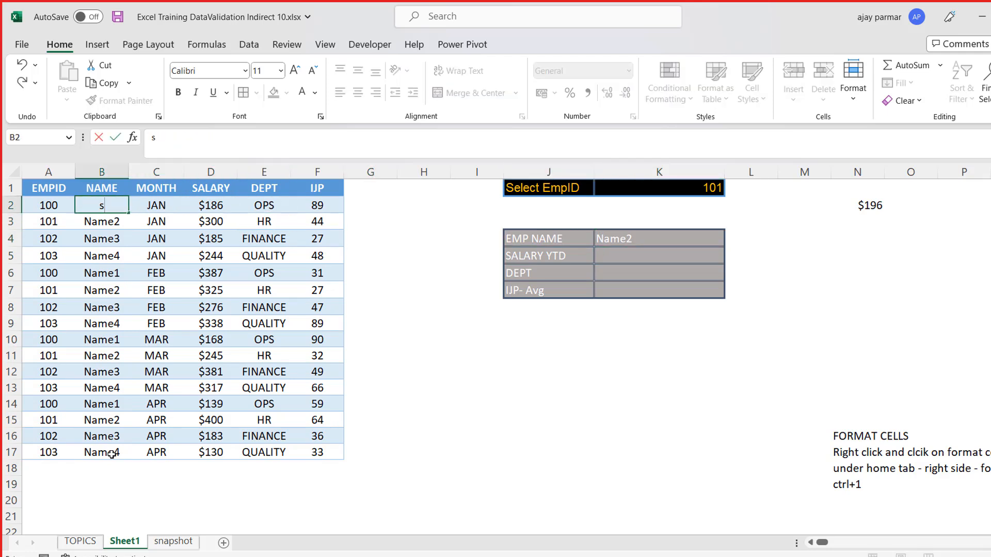
key(Return)
text(Dh)
key(BackSpace)
text(ivya)
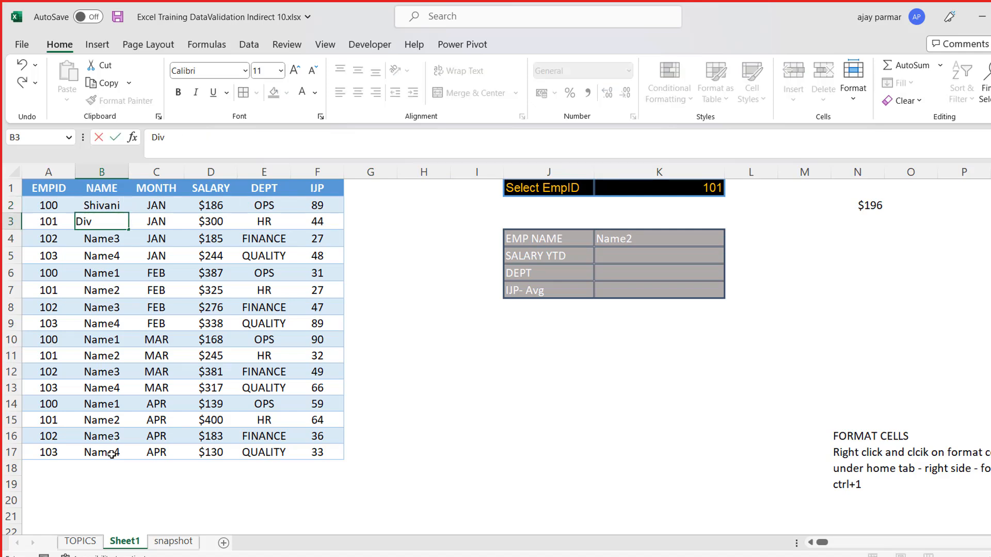
key(Return)
text(Venkat)
key(Return)
text(Cheryl)
key(Return)
- Copy the four employee names in B2:B5 and paste them over the FEB rows starting at B6
key(Up)
key(Up)
key(Up)
key(Up)
key(shift+Down)
key(shift+Down)
key(shift+Down)
key(ctrl+c)
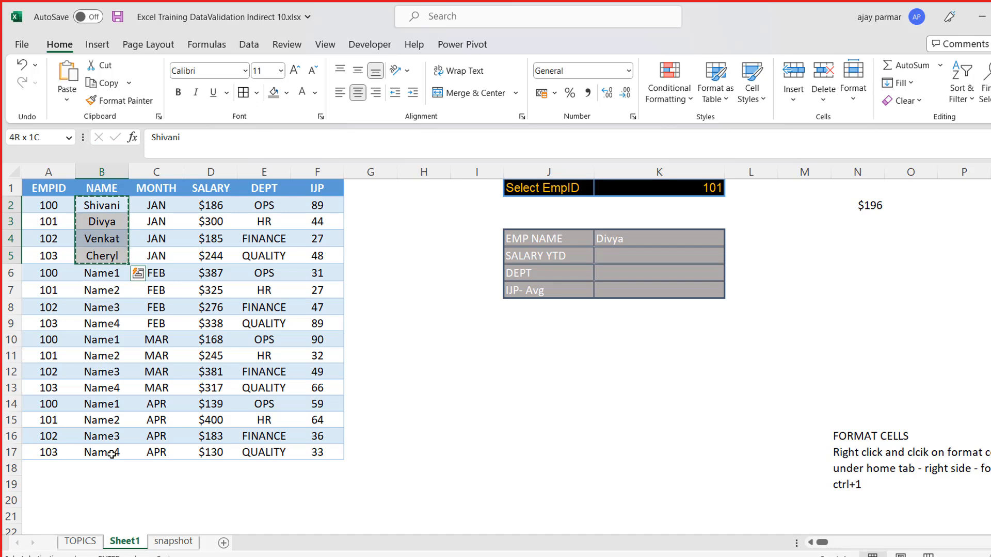
key(Down)
key(Down)
key(Down)
key(Down)
key(ctrl+v)
- Paste the copied names over the MAR and APR rows starting at B10 and B14
key(Down)
key(Down)
key(Down)
key(Down)
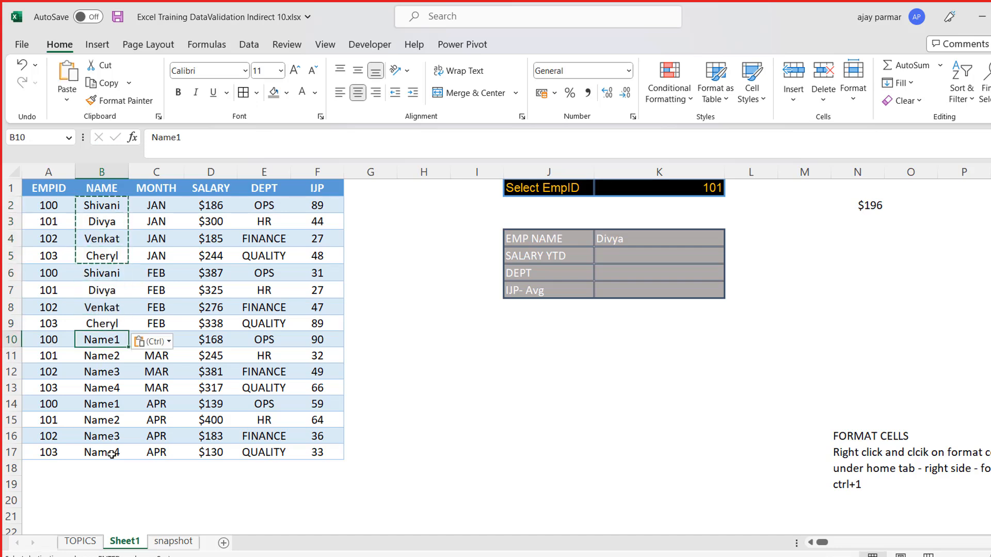
key(ctrl+v)
key(Down)
key(Down)
key(Down)
key(Down)
key(Down)
key(Up)
key(ctrl+v)
key(Escape)
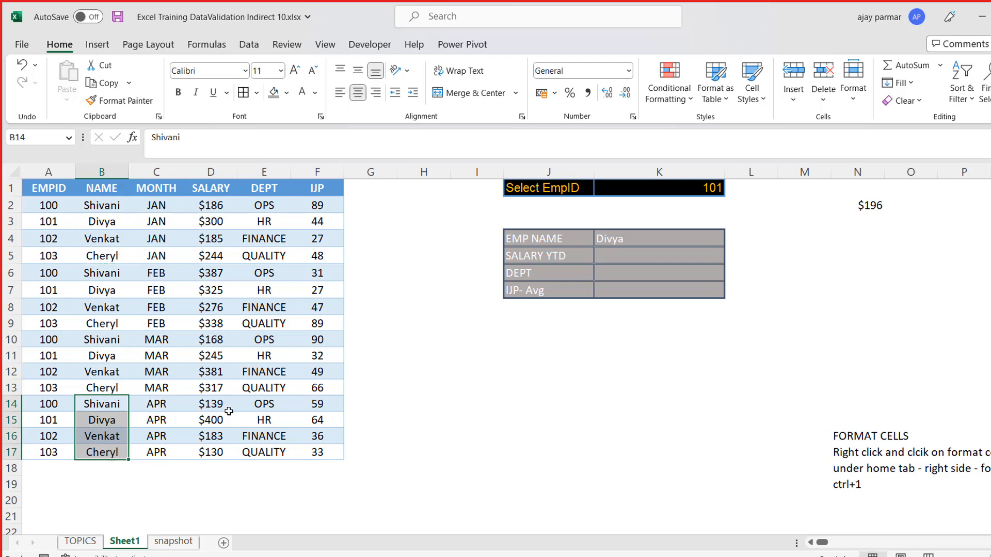
- Center the name result in K4 and choose EmpID 102 from the dropdown list in K1
click(665, 240)
click(357, 92)
key(Up)
key(Up)
key(Up)
key(alt+Down)
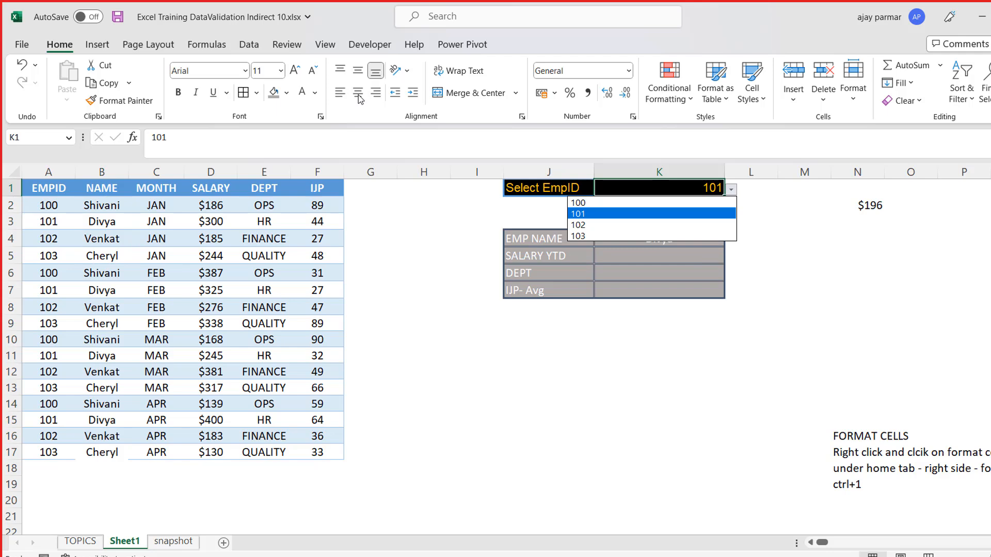
key(Down)
key(Return)
key(Down)
key(Down)
key(Down)
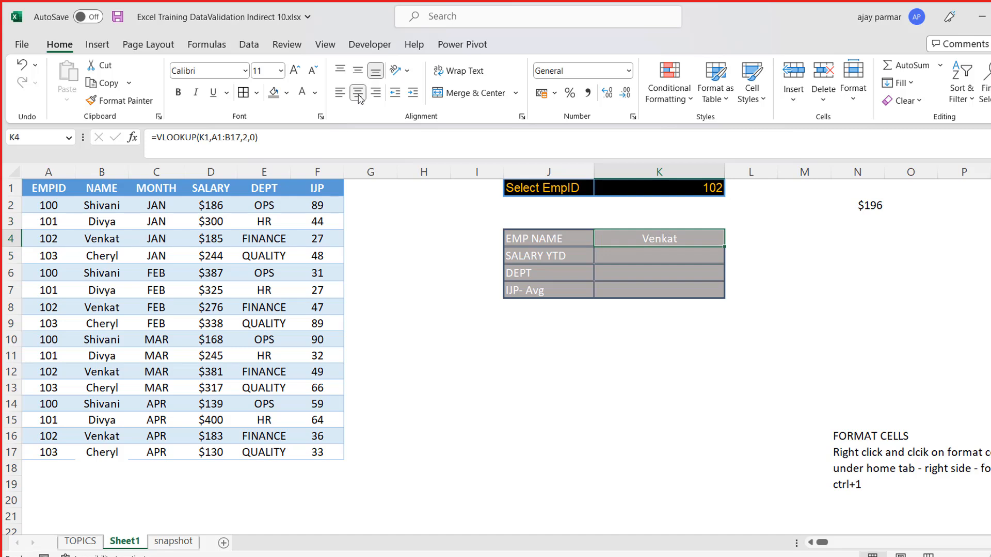
- Narrow the empty column G beside the employee data
drag(397, 171, 377, 170)
click(690, 247)
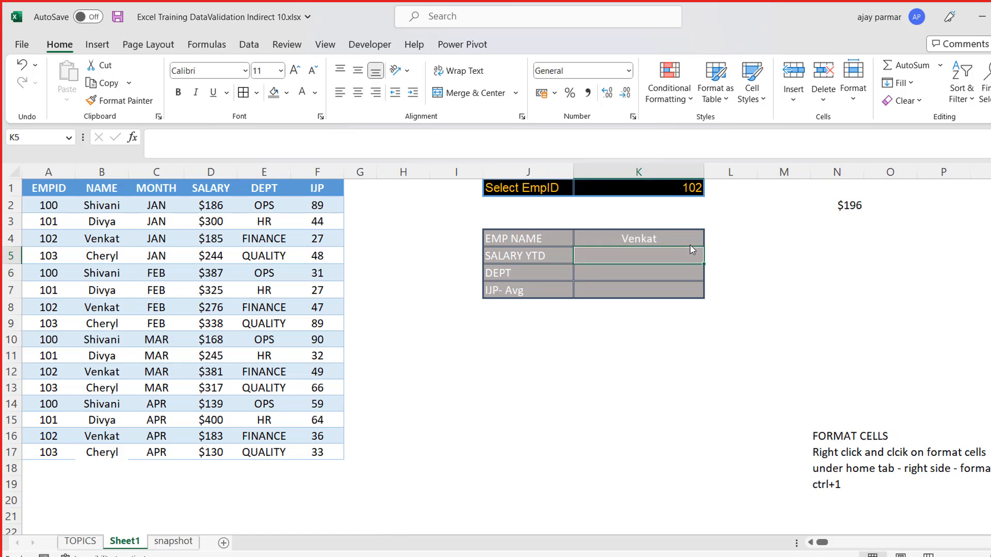
key(Left)
key(Left)
key(Right)
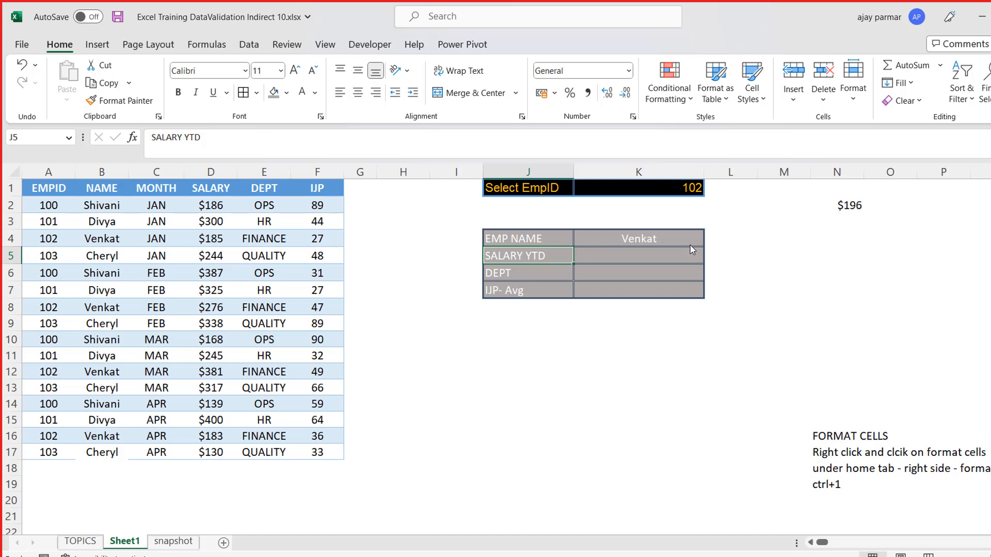
key(Right)
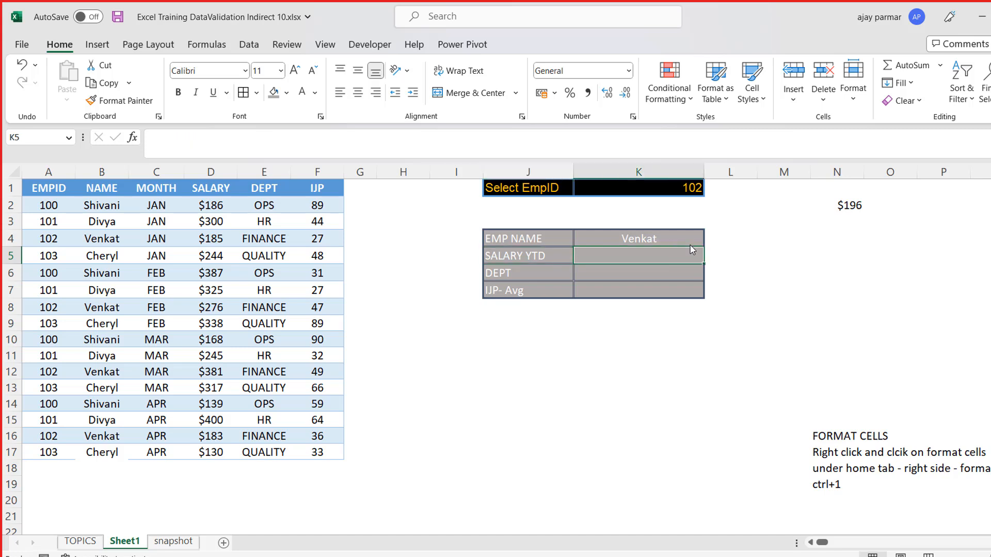
key(Down)
key(Down)
key(Down)
key(Down)
key(Left)
key(Up)
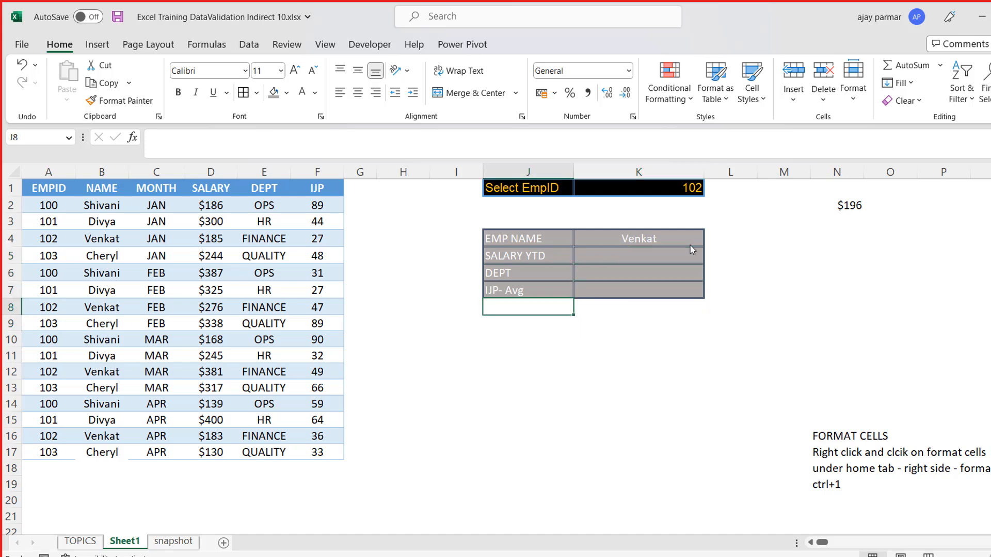
key(Up)
key(Up)
key(Up)
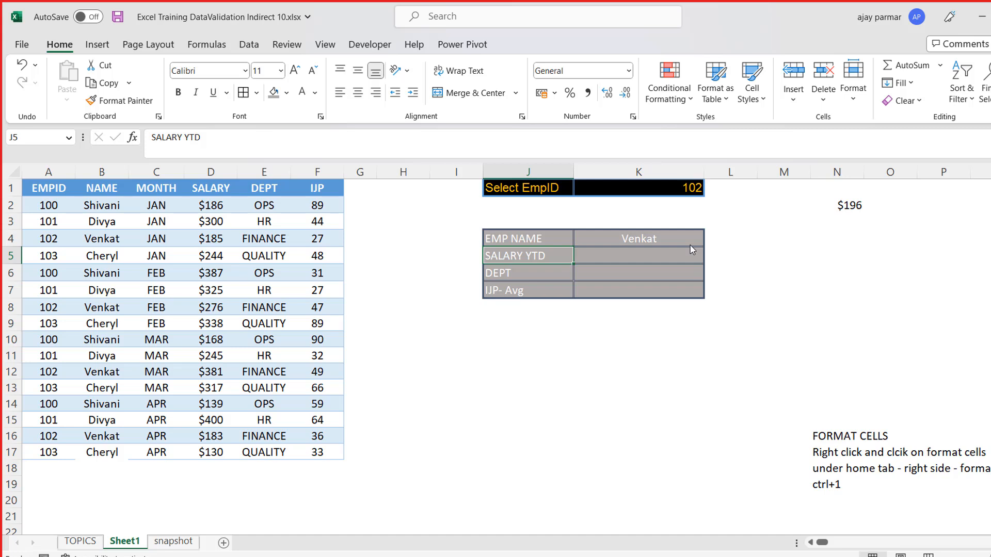
- Enter the label Month in J2 below the Select EmpID label
click(519, 203)
key(shift+Right)
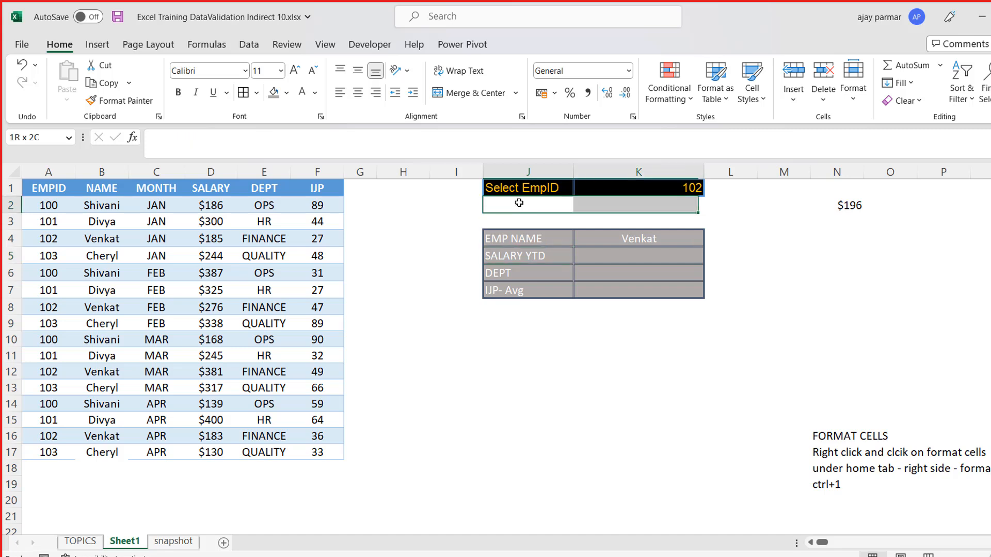
click(519, 203)
text(Mon)
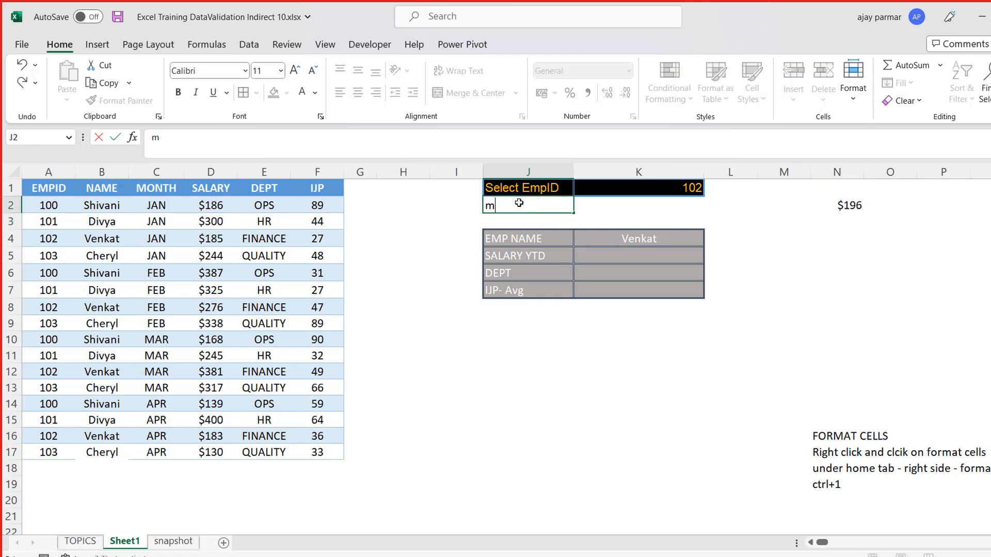
text(th)
key(Tab)
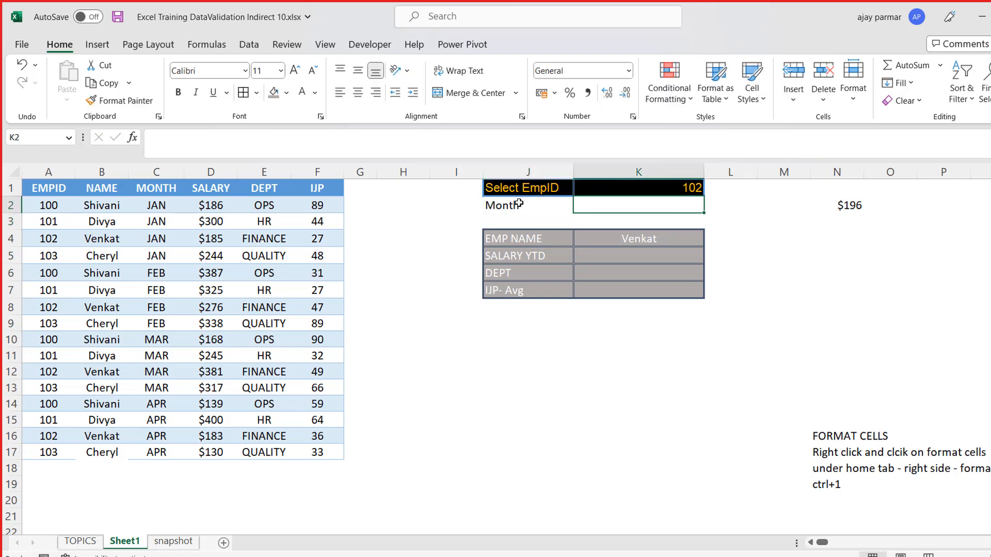
key(Down)
key(Down)
key(Down)
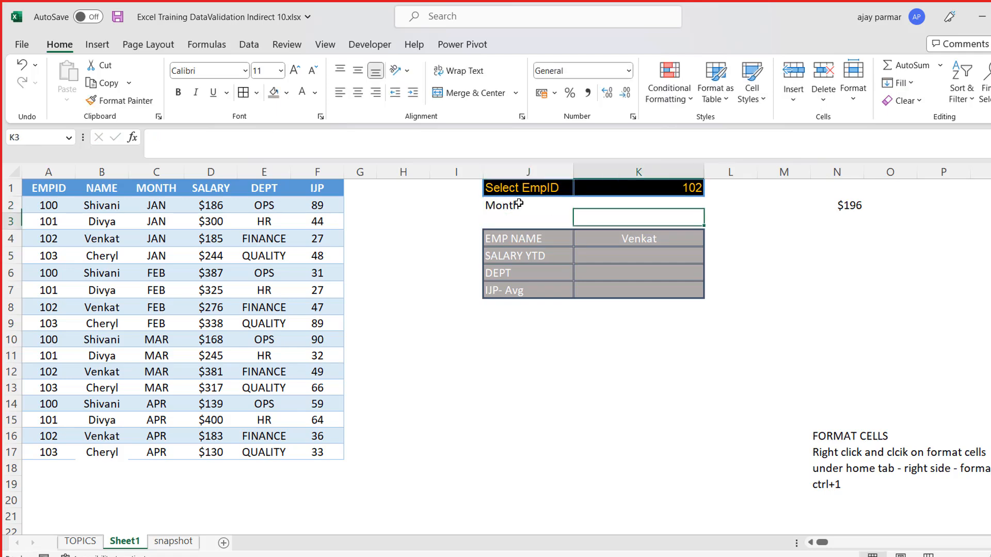
key(Left)
key(Up)
key(Up)
key(Up)
key(Right)
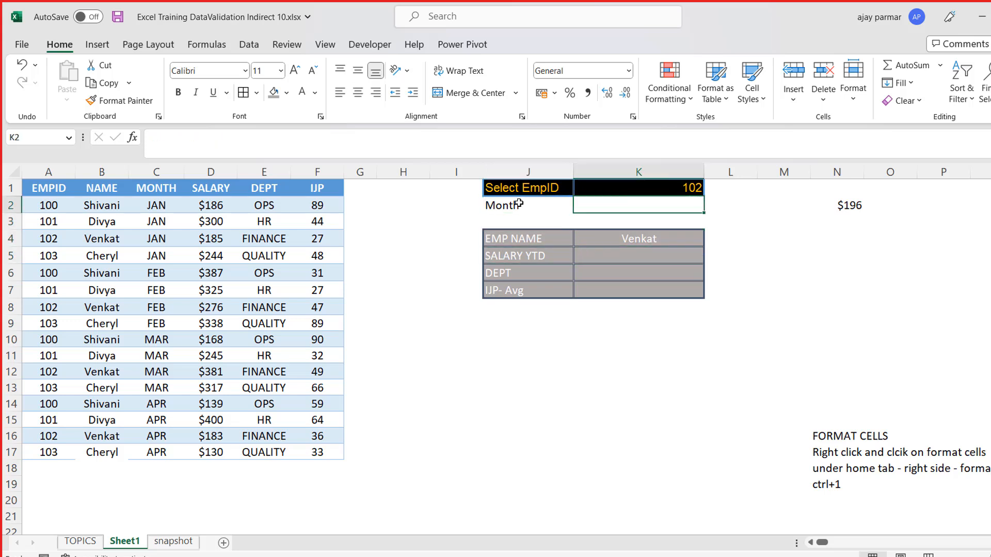
key(Down)
key(Down)
key(Down)
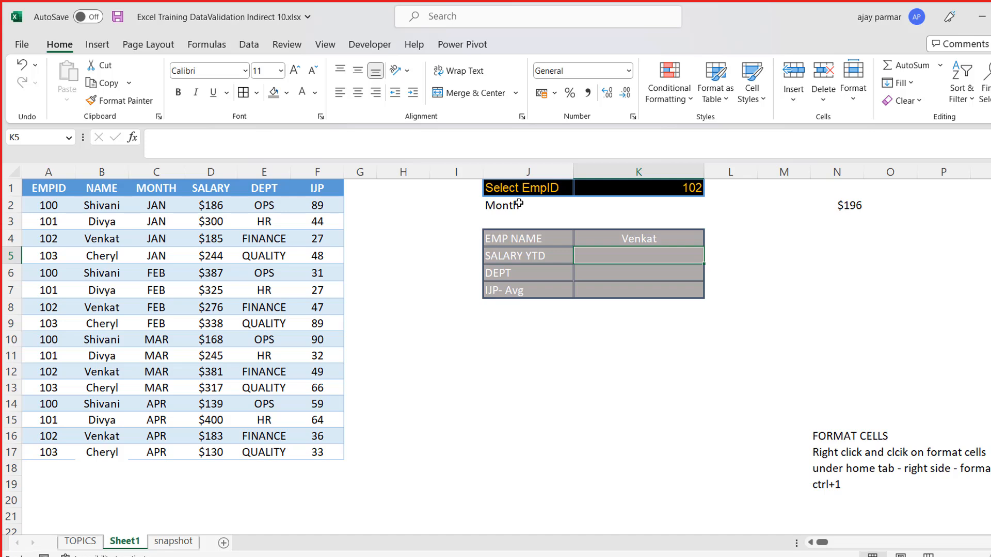
click(163, 200)
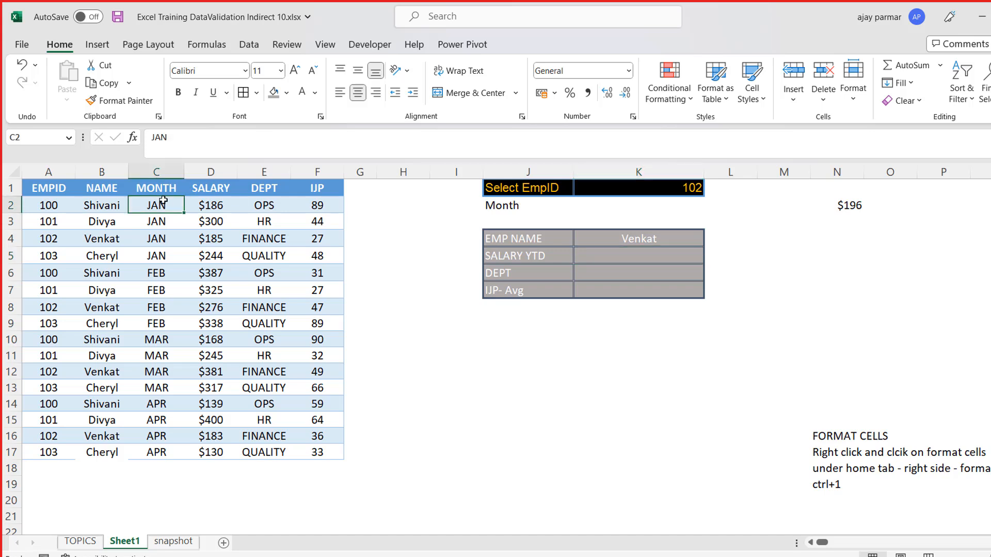
- Enter jan and feb in H15 and H16, based on the entries in the MONTH column
key(ctrl+shift+Down)
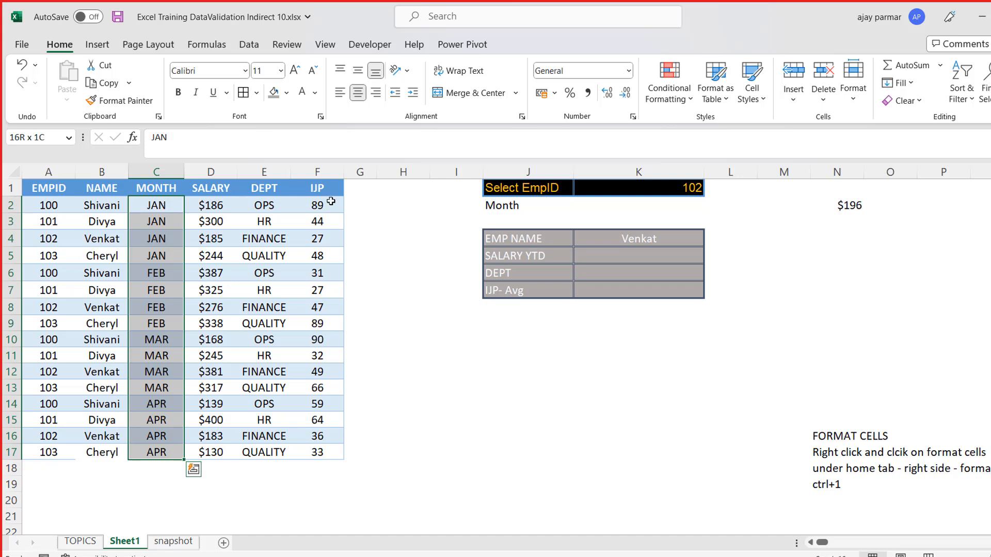
click(427, 328)
click(391, 413)
text(jan)
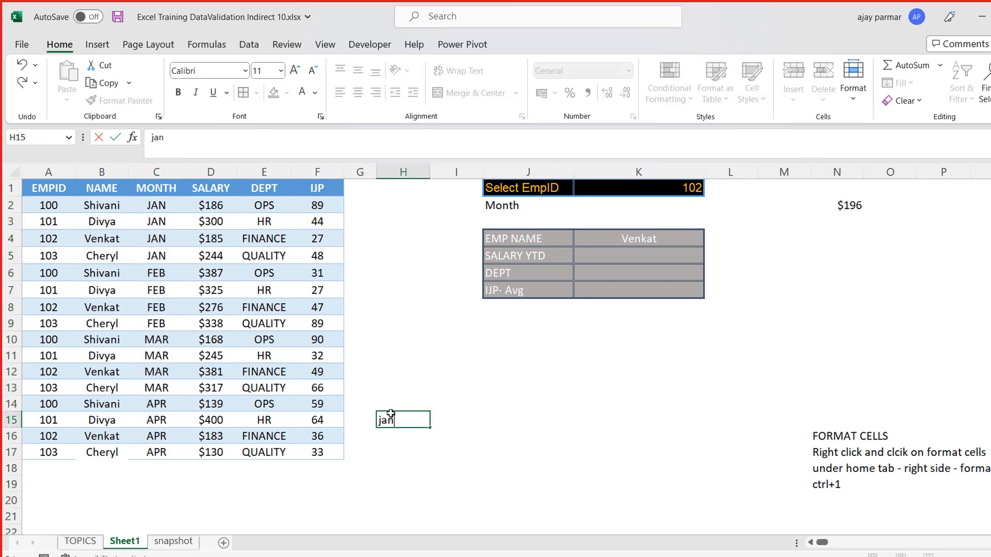
key(Return)
text(feb)
key(Return)
key(Up)
key(Up)
key(Up)
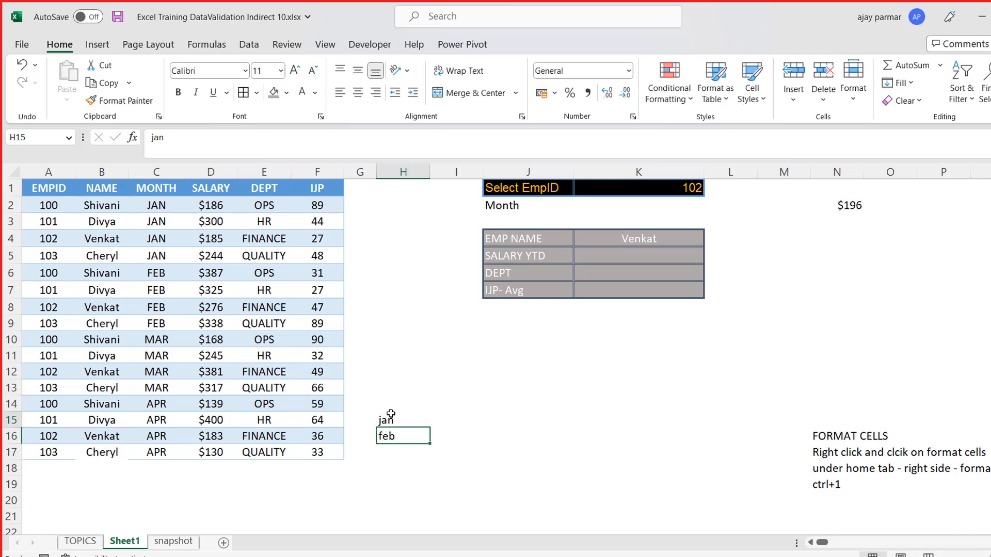
key(Down)
key(Up)
key(Down)
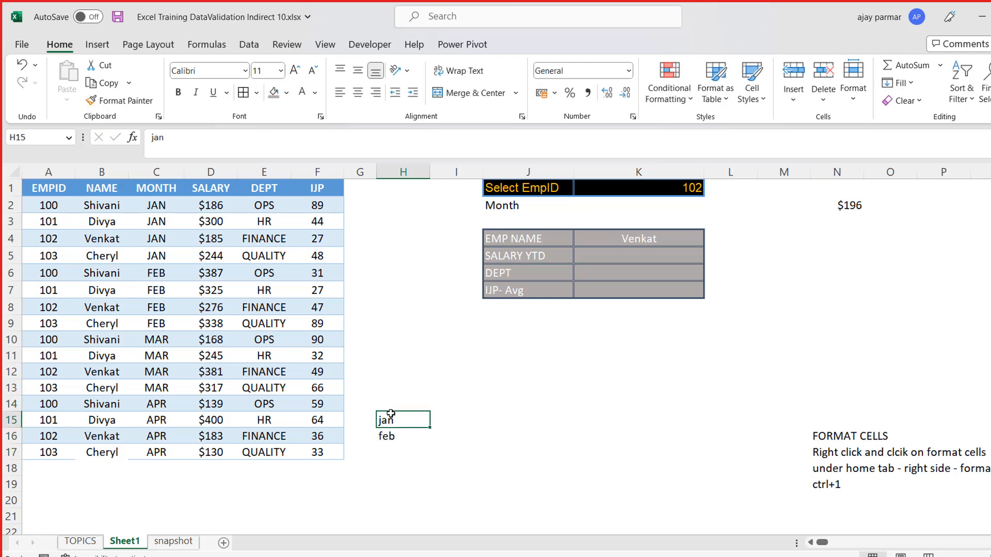
- Enter the months JAN, FEB, MAR and APR in capitals in cells H15 to H18
text(j)
key(BackSpace)
text(JAN)
key(Return)
text(FEB)
key(Return)
text(MAR)
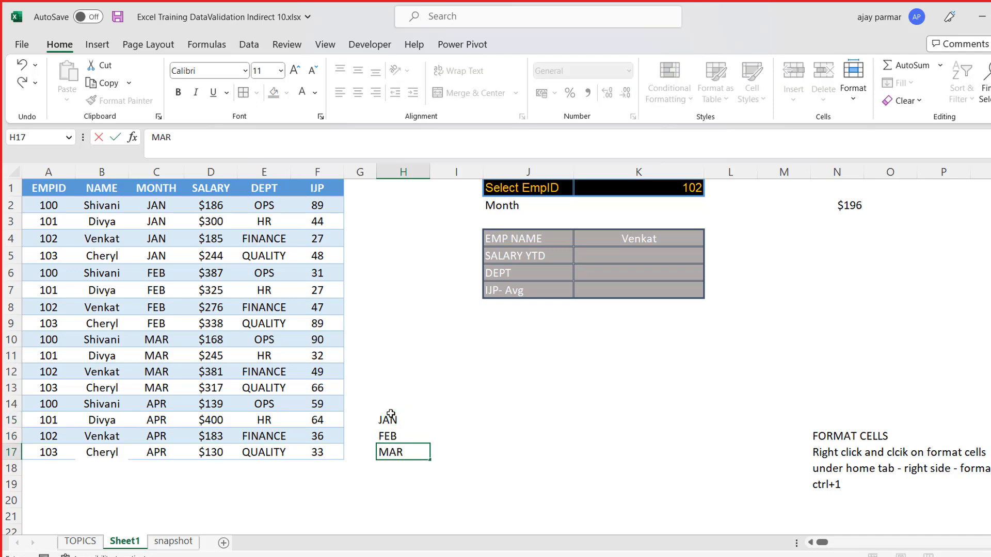
key(Return)
text(APR)
key(Return)
key(Up)
key(Up)
key(Up)
key(Up)
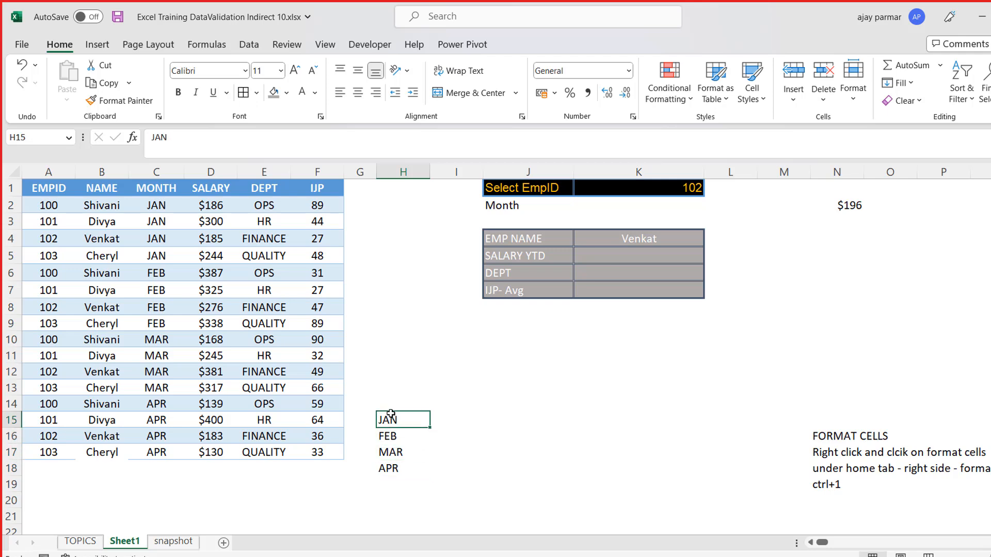
- Add the entry ALL in H19 at the end of the month list
click(390, 480)
text(ALL)
key(Return)
key(Up)
key(Up)
key(Up)
key(Up)
key(Up)
key(shift+Down)
key(shift+Down)
key(shift+Down)
key(shift+Down)
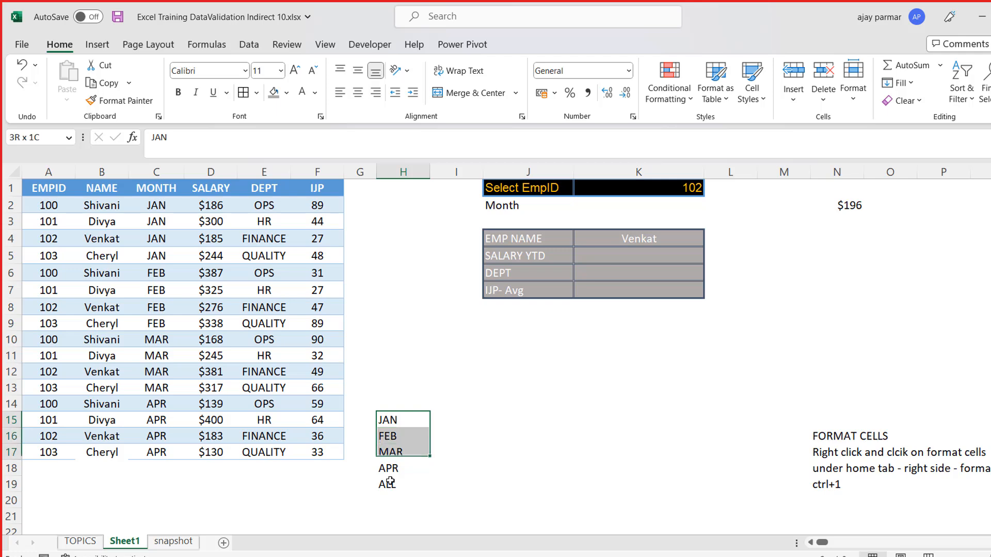
click(623, 200)
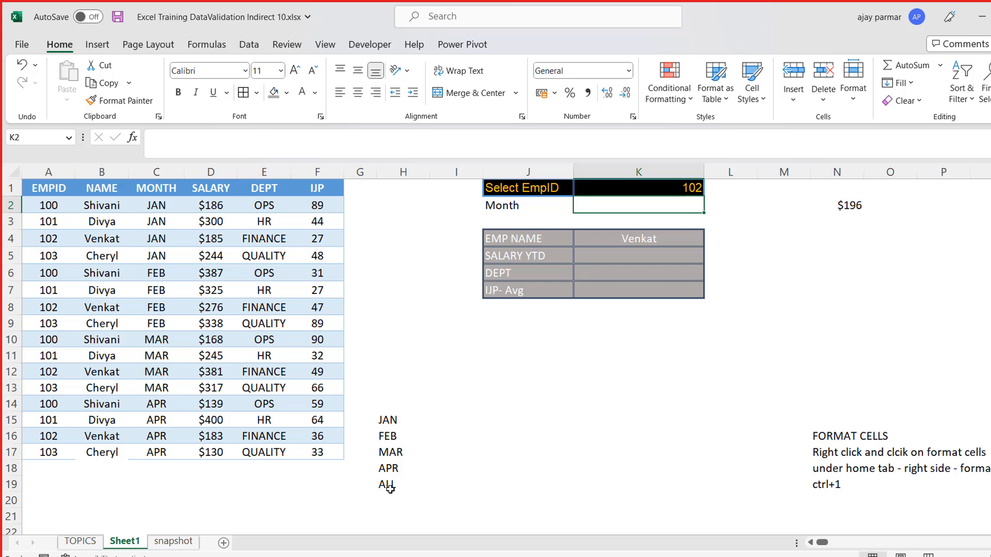
click(379, 448)
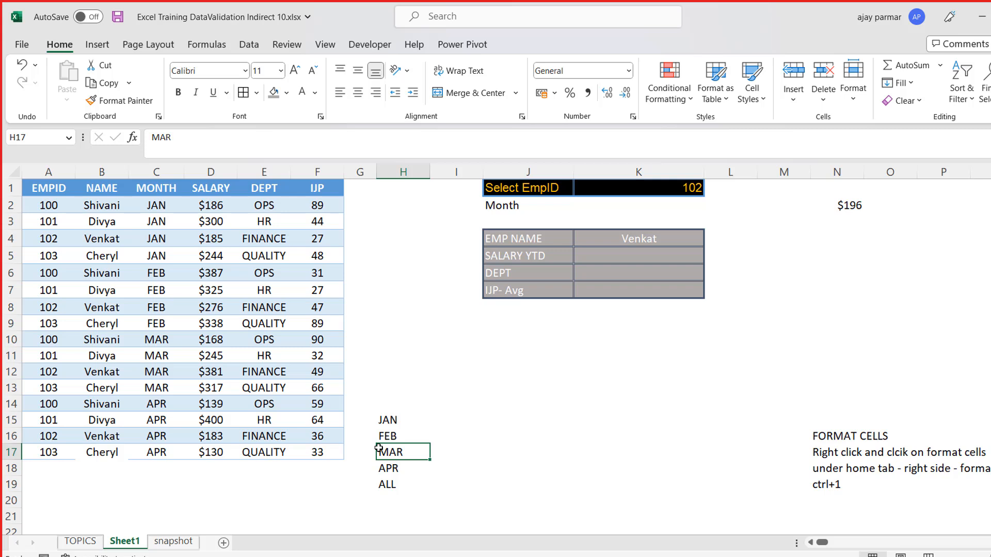
- Set up a List data validation in K2 with the source range $H$15:$H$19
click(625, 206)
key(alt+a)
key(v)
key(v)
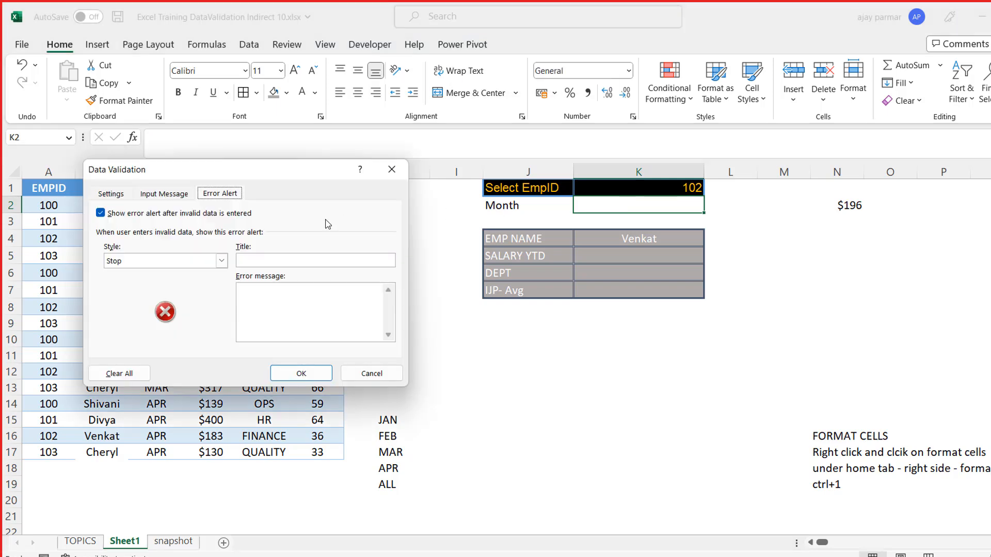
click(111, 195)
drag(294, 173, 662, 182)
click(566, 250)
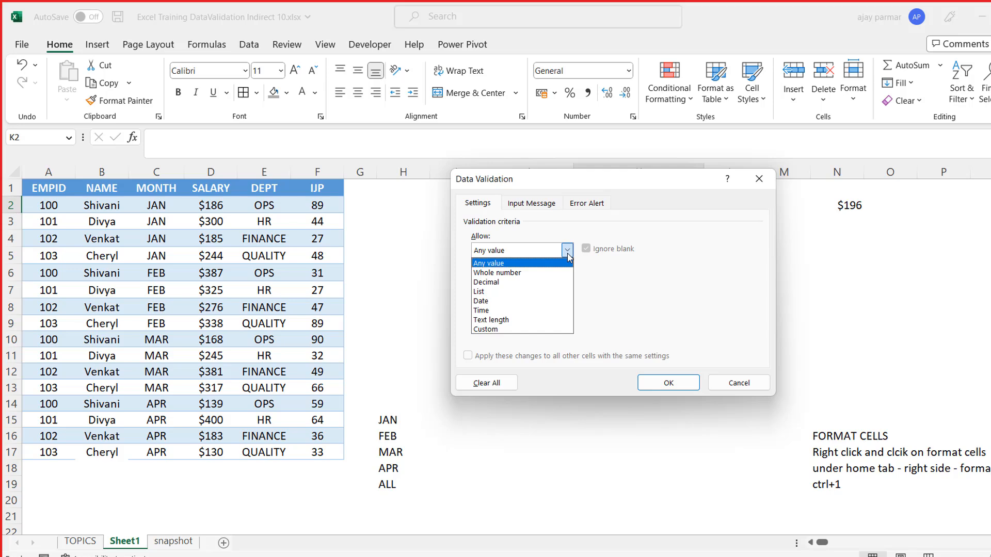
click(517, 292)
drag(610, 182, 828, 132)
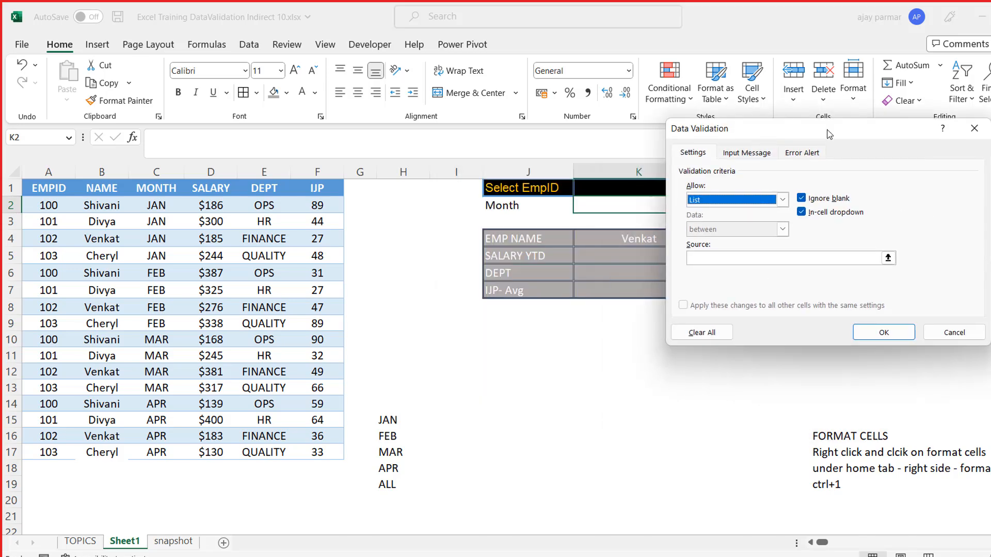
click(697, 258)
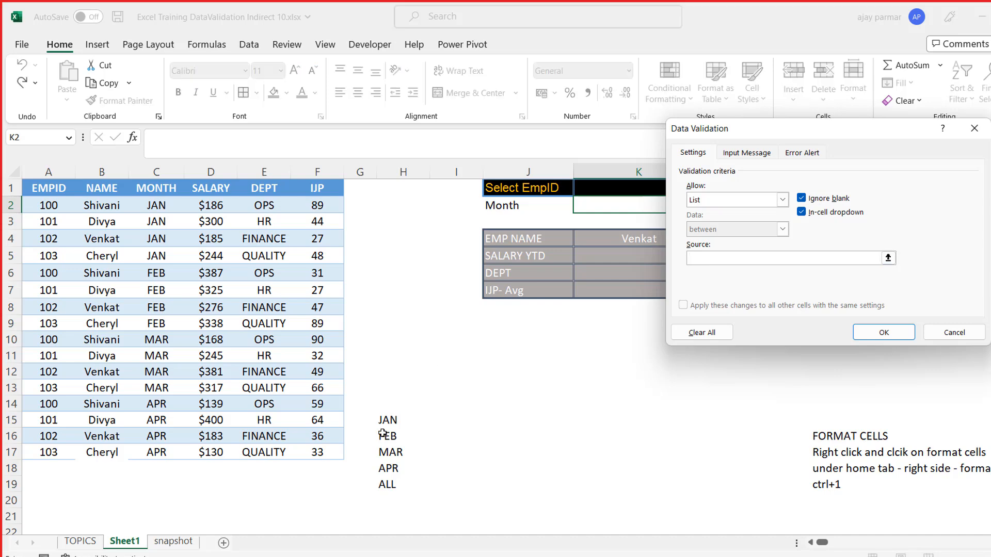
drag(388, 426, 391, 485)
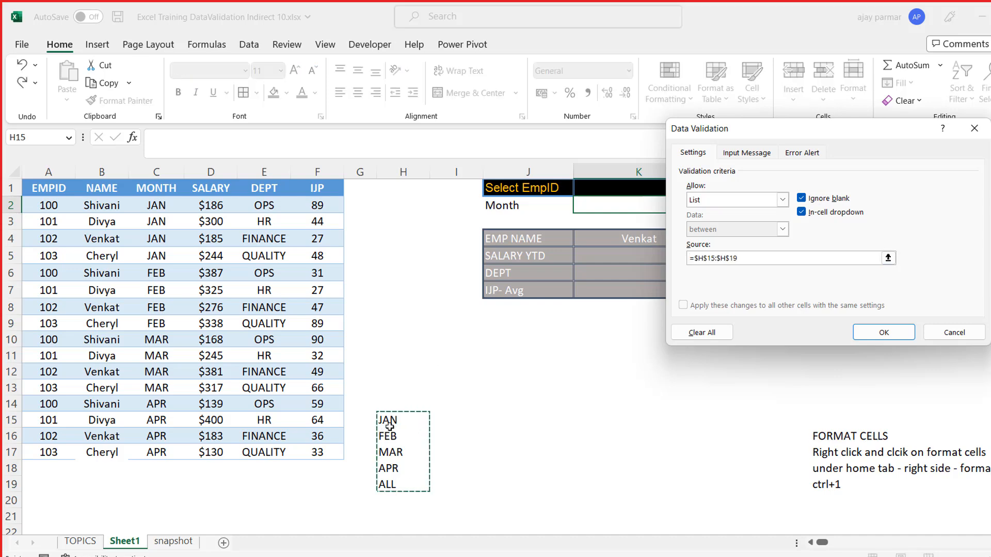
click(862, 335)
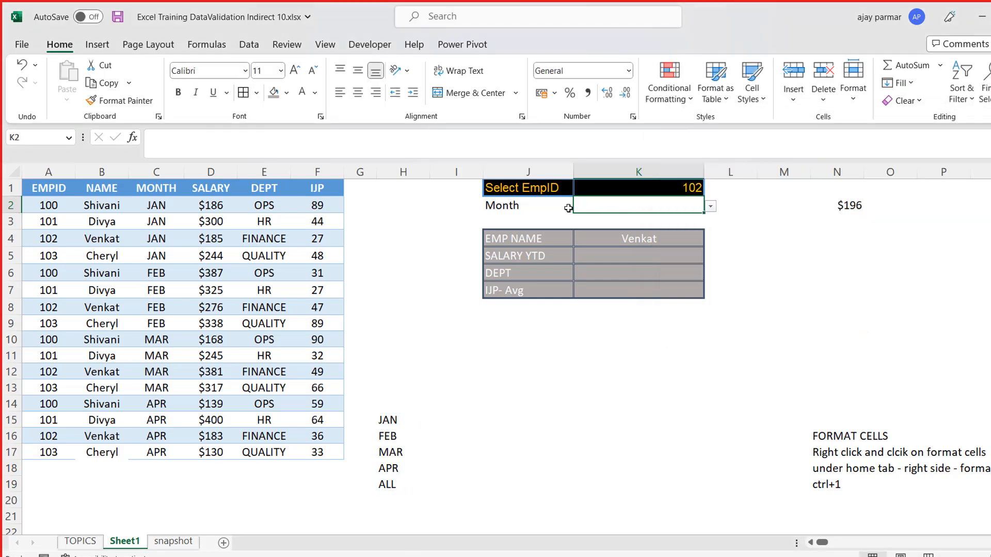
- Copy only the formats of the Select EmpID row J1:K1 onto the Month row J2:K2
key(Up)
key(Left)
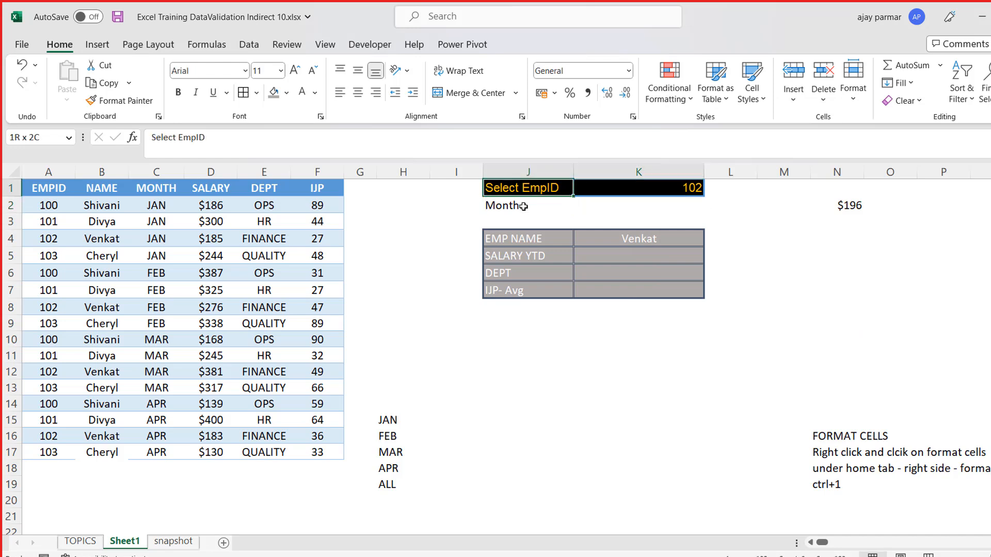
key(ctrl+c)
key(Down)
key(shift+Right)
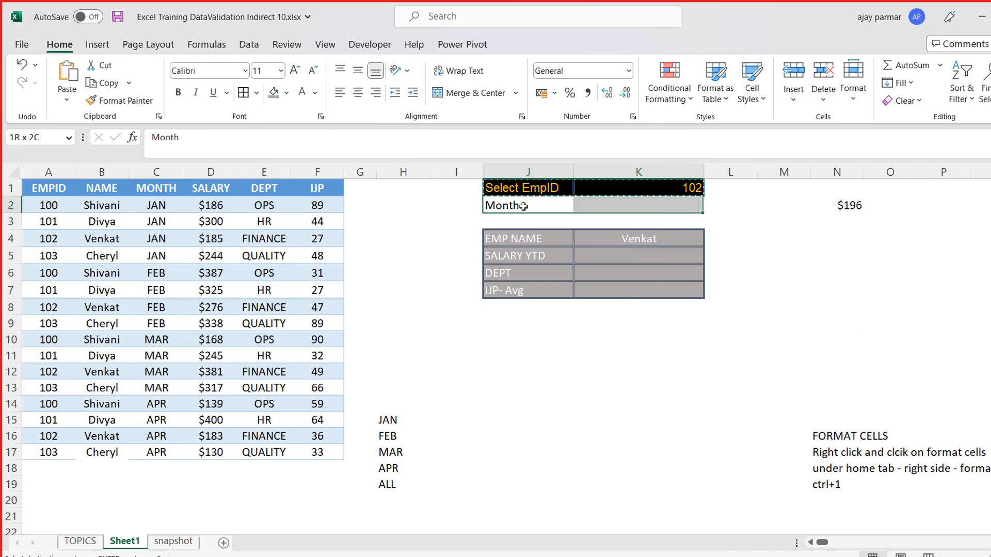
key(ctrl+alt+v)
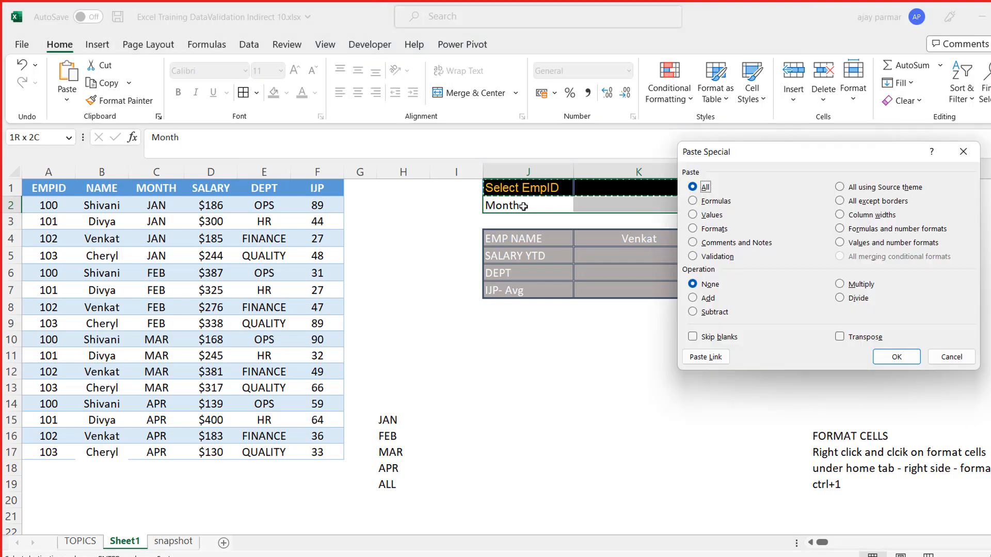
click(721, 230)
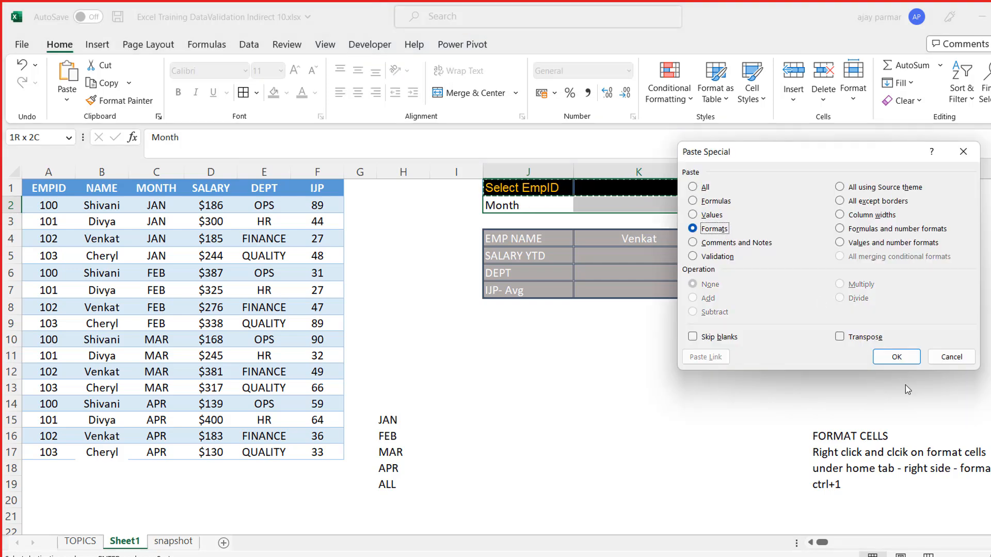
click(896, 356)
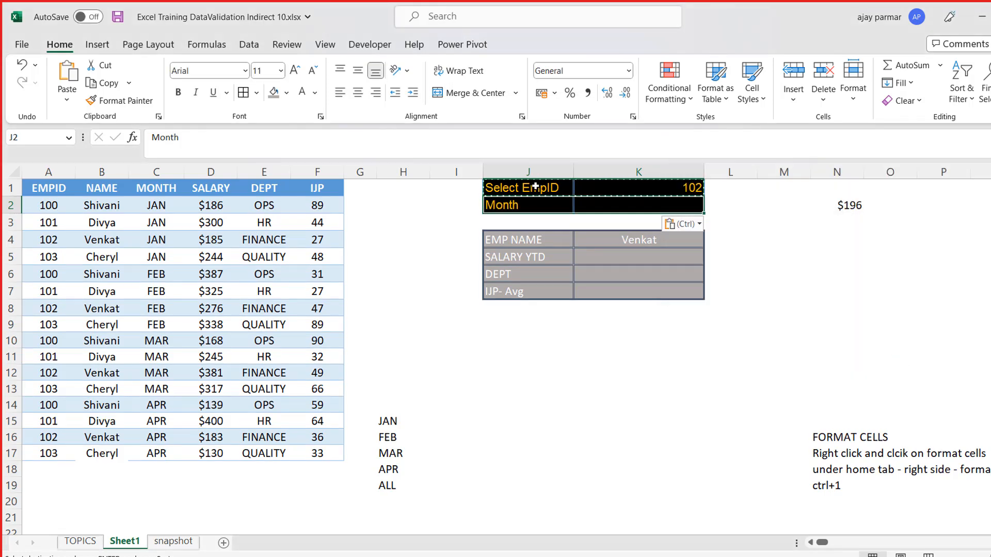
- Choose FEB from the month dropdown in K2 and right-align the cell
key(Right)
key(alt+Down)
key(Down)
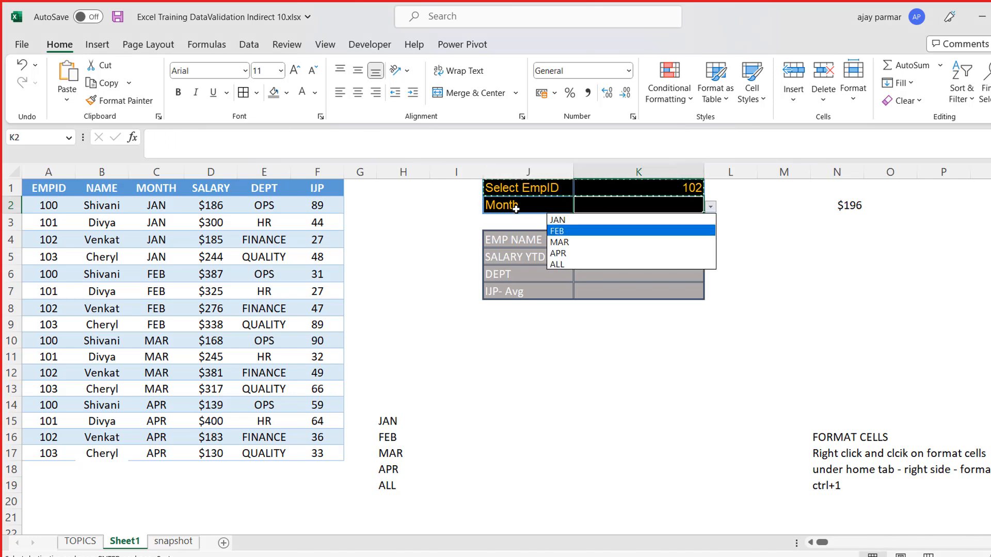
key(Return)
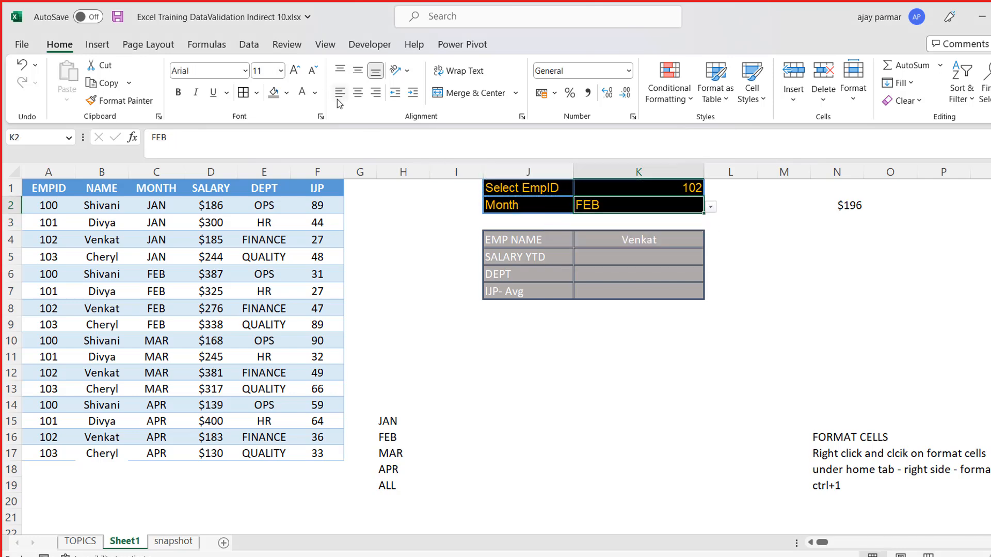
click(378, 96)
key(Return)
- Move the summary block from J4:K7 down to J7:K10
key(Up)
key(Down)
key(Down)
key(Down)
key(Left)
key(Up)
key(shift+Right)
key(shift+Down)
key(shift+Down)
key(shift+Down)
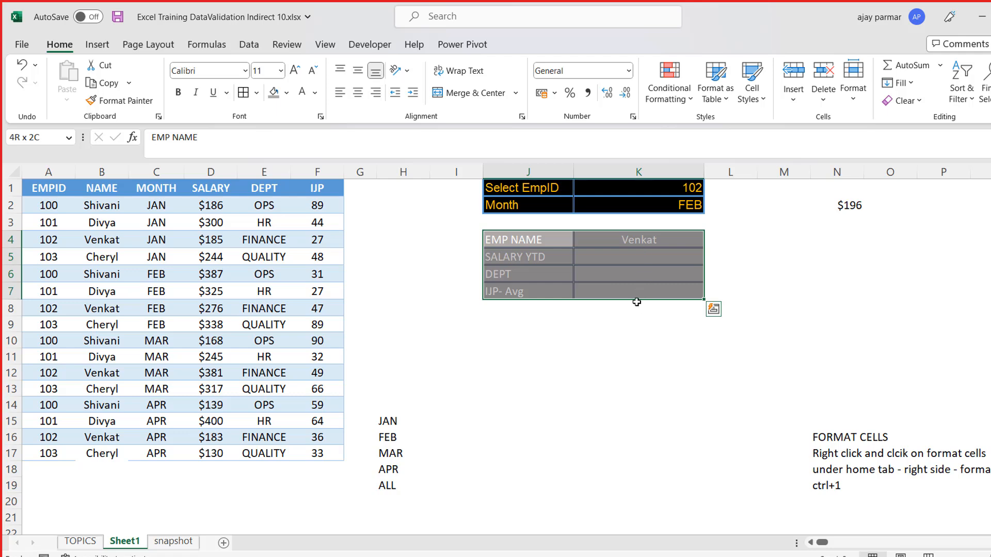
drag(639, 298, 639, 367)
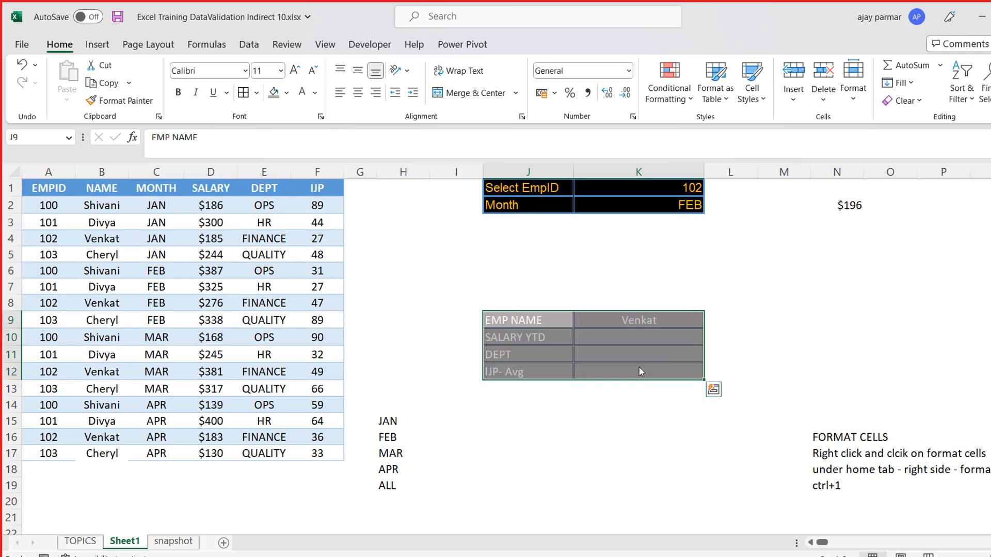
drag(625, 306, 629, 289)
click(805, 287)
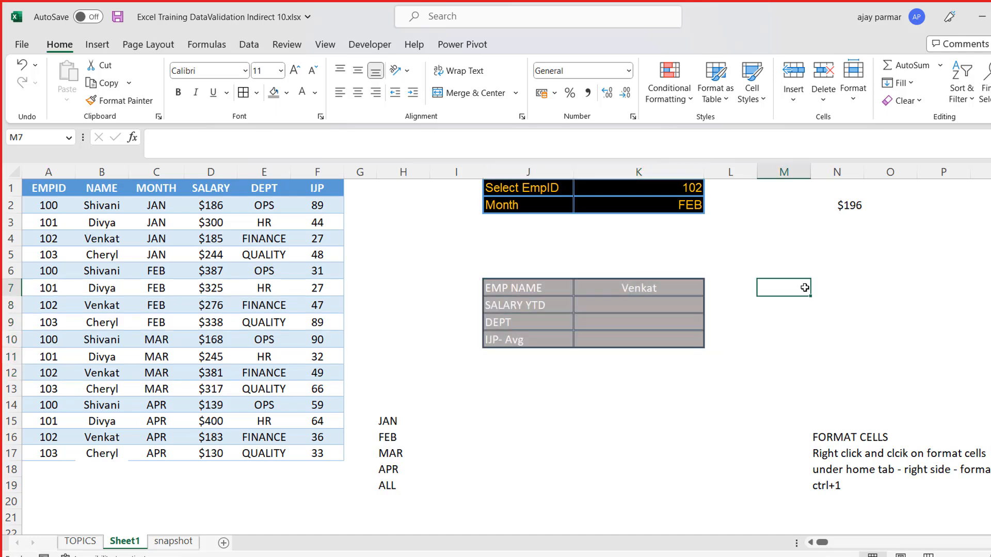
- Check which cells the EMP NAME lookup formula in K7 refers to after the move
click(626, 210)
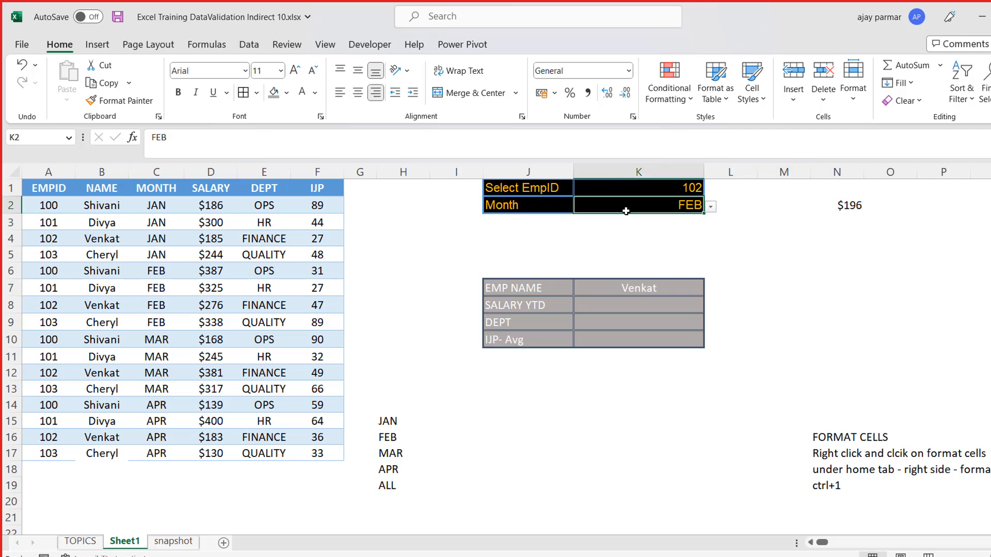
key(Down)
key(Down)
key(Down)
key(Down)
key(Down)
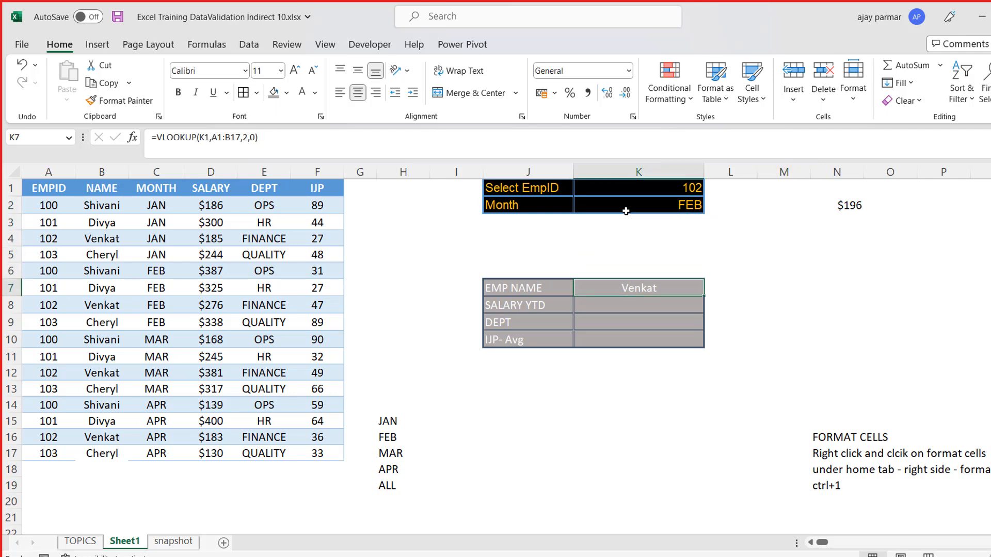
key(F2)
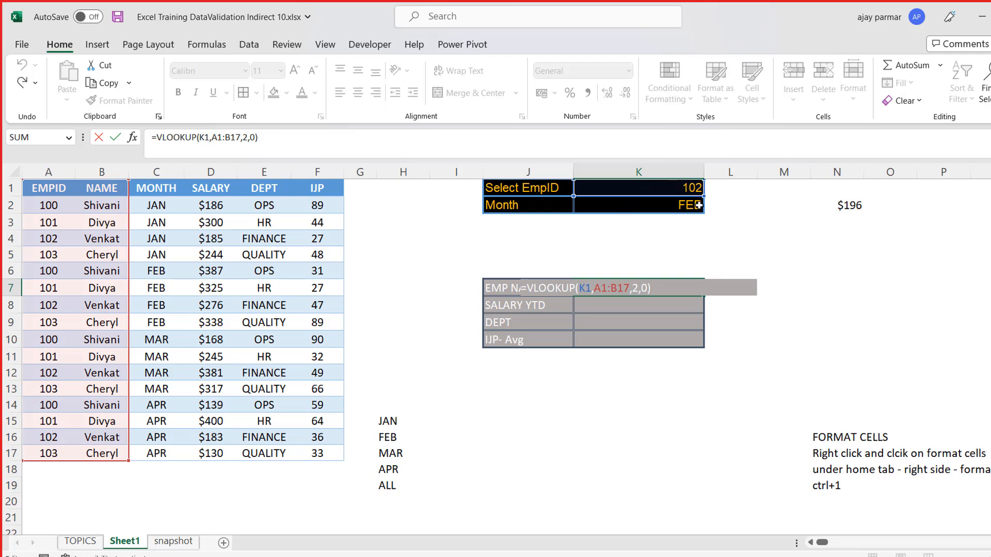
key(Return)
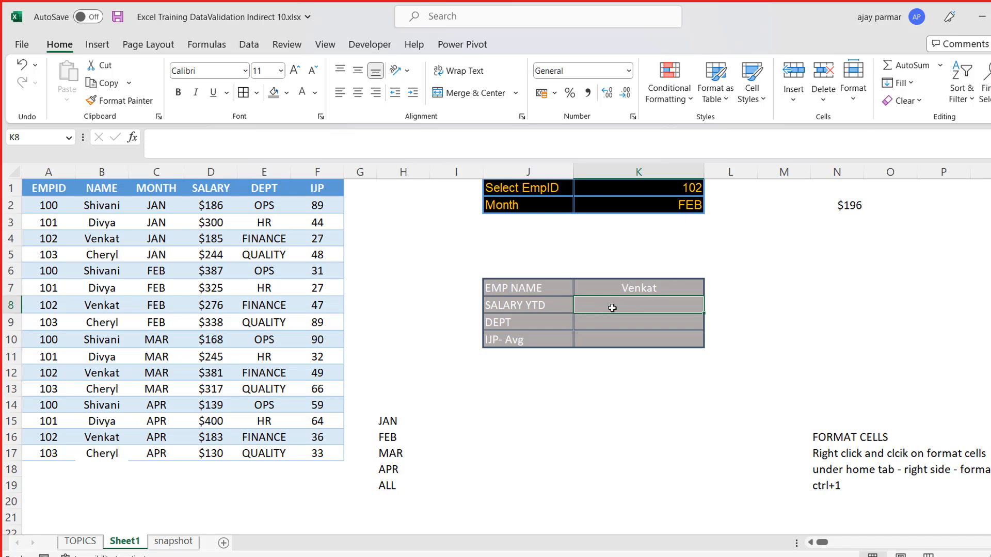
- Compare the EmpID and month selections in K1:K2 with the data row for employee 102 in FEB
click(645, 189)
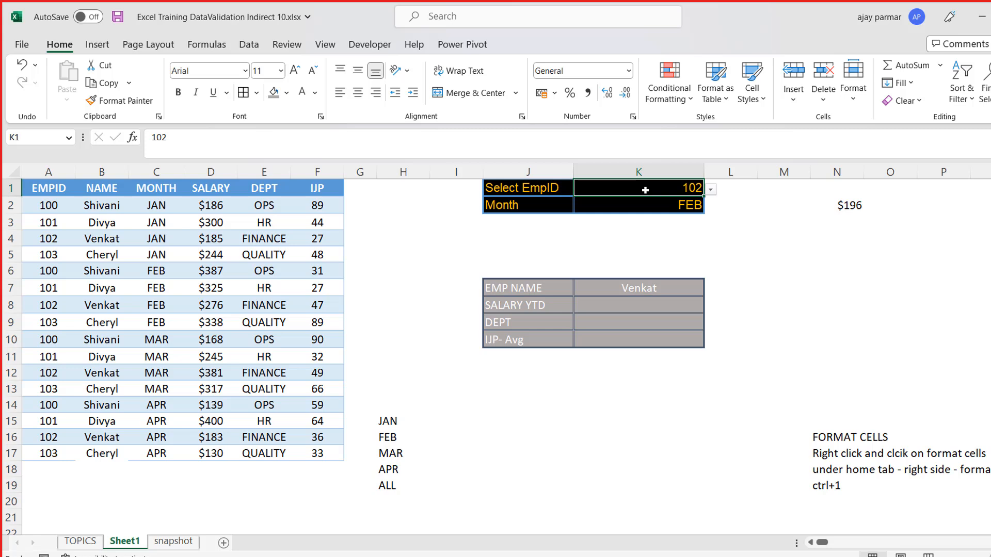
key(shift+Down)
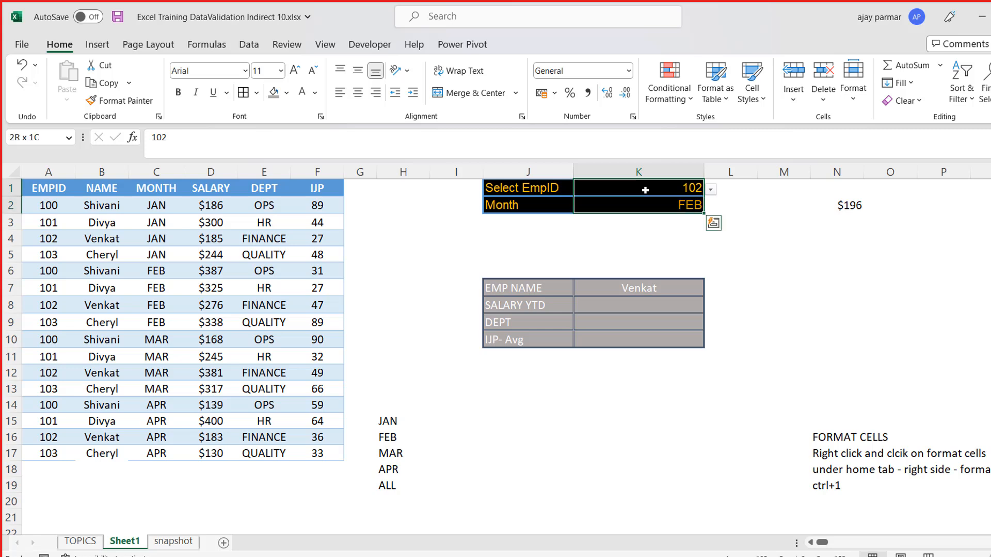
key(Down)
click(52, 240)
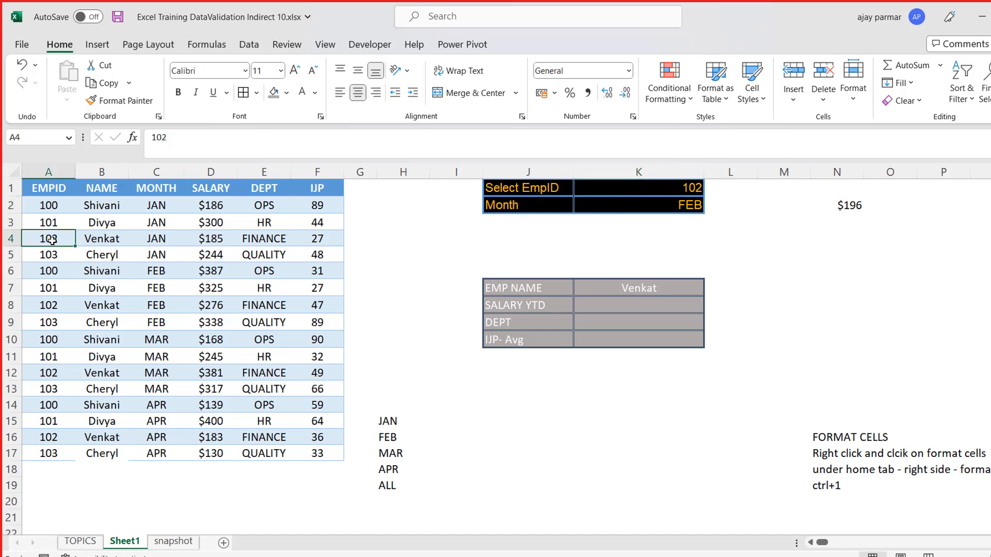
key(Down)
key(Down)
key(Down)
key(Down)
key(shift+Right)
key(shift+Right)
key(shift+Right)
key(shift+Right)
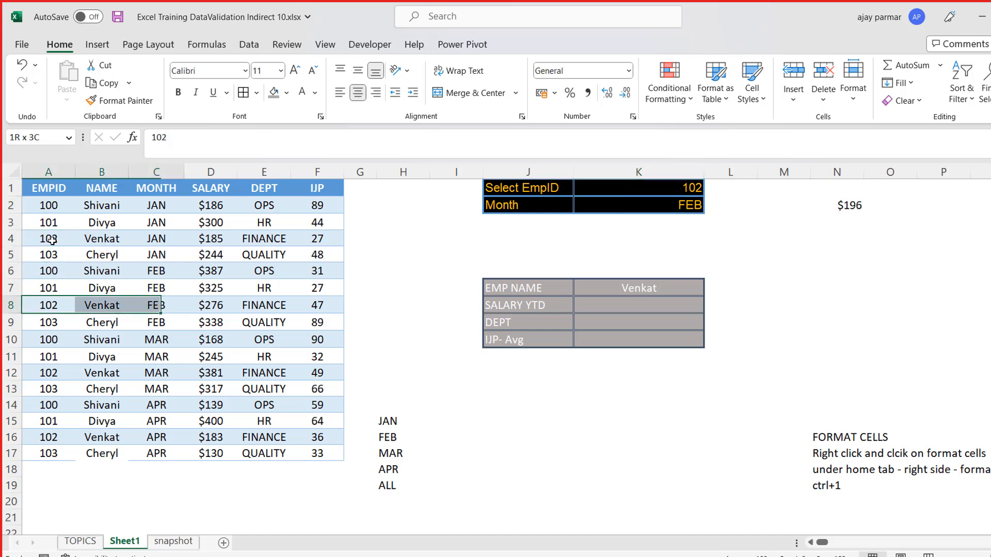
key(shift+Right)
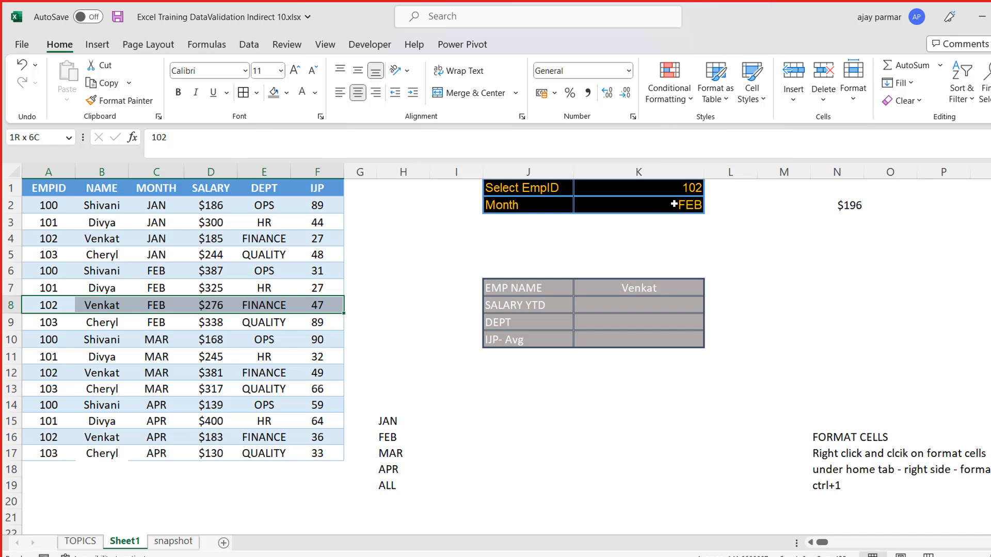
click(639, 308)
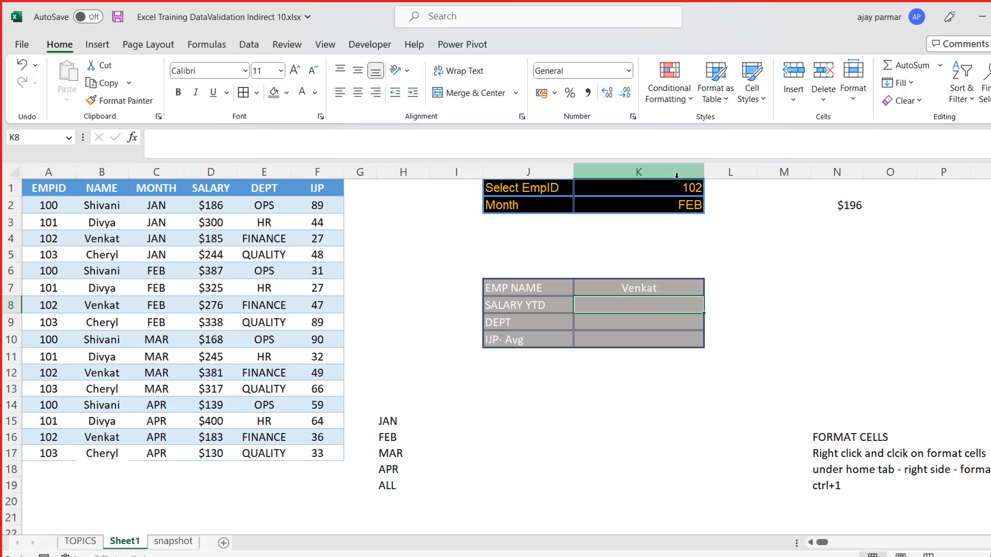
- Compare the EmpID and month selections in K1:K2 with the JAN data row for employee 102
click(648, 193)
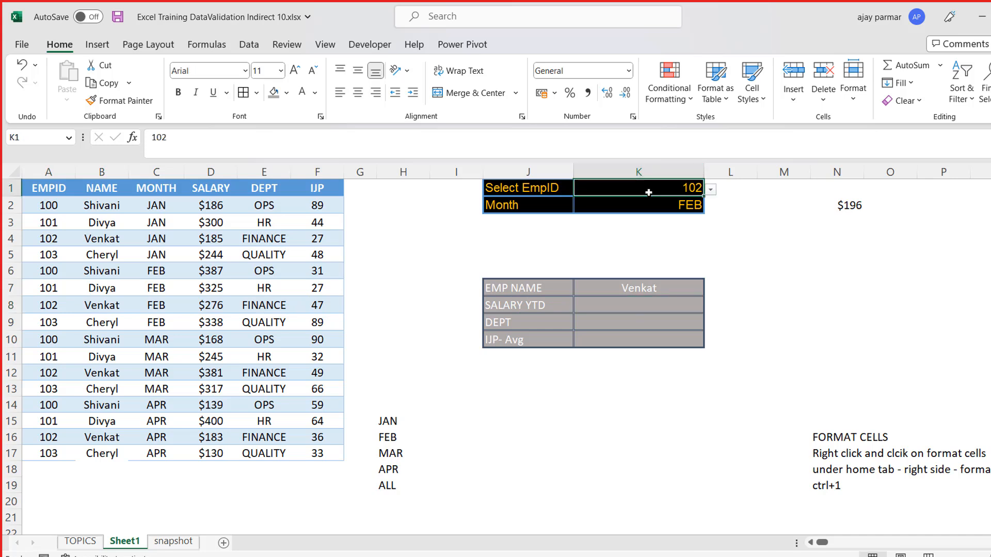
click(59, 228)
key(shift+Right)
key(shift+Right)
key(shift+Right)
key(shift+Right)
key(shift+Right)
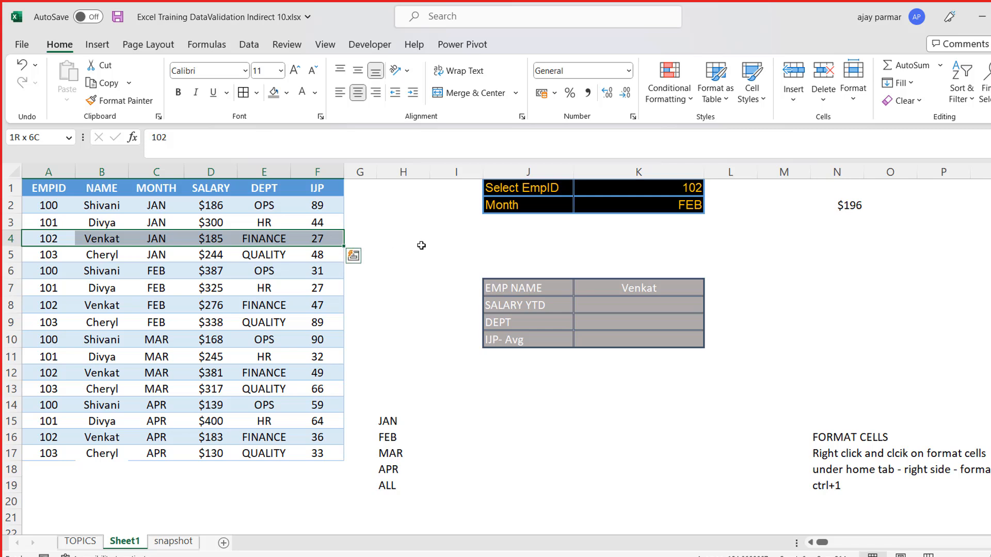
click(650, 192)
key(Down)
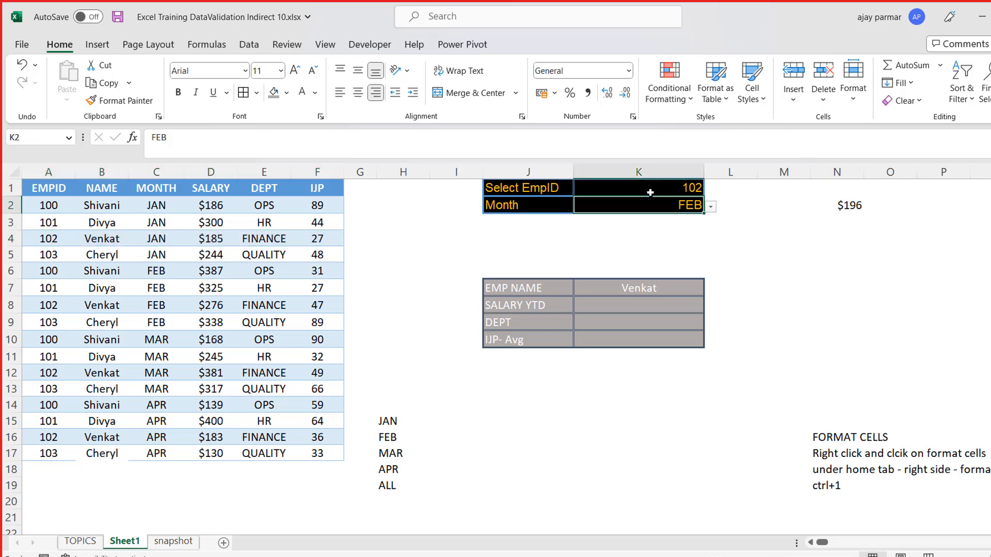
key(Up)
key(shift+Down)
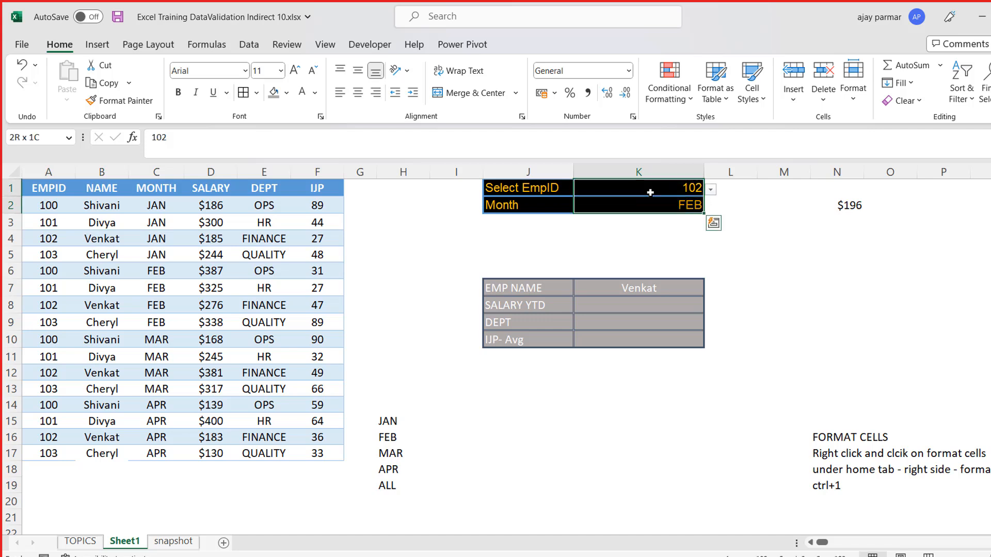
key(shift+Up)
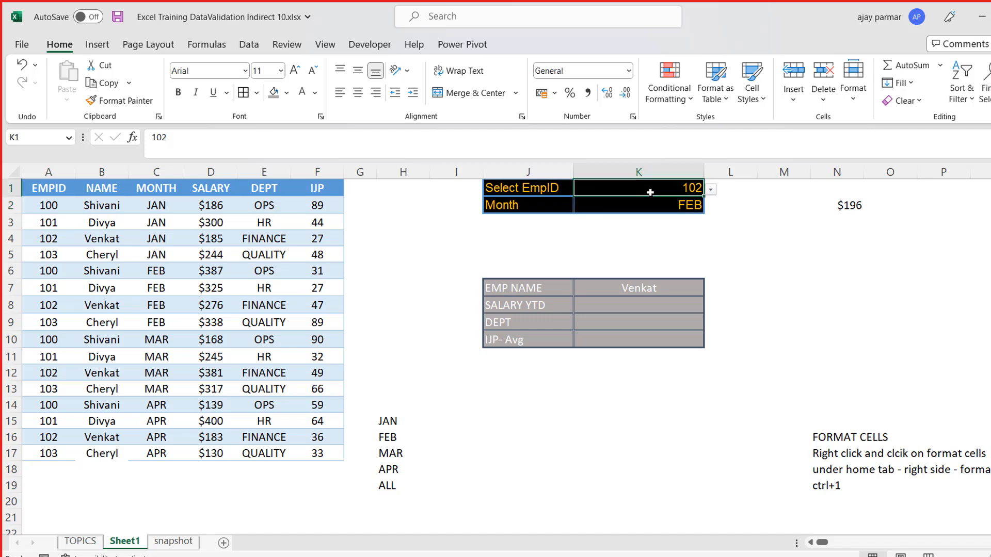
key(Down)
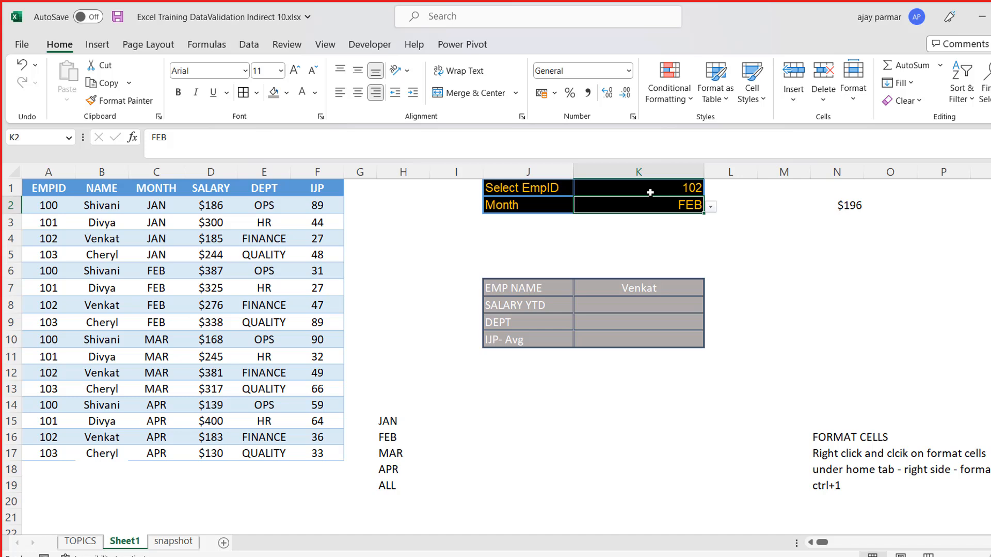
- Review the EMP NAME lookup formula in K7 against the two selection cells K1:K2
key(Down)
key(Down)
key(Down)
key(Down)
key(Down)
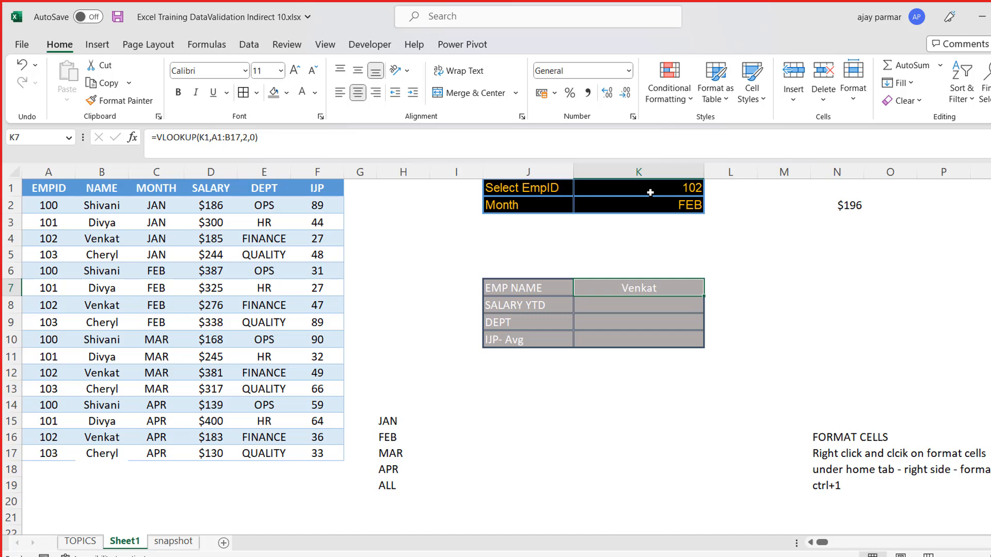
key(Down)
key(Up)
key(Up)
key(Up)
key(Up)
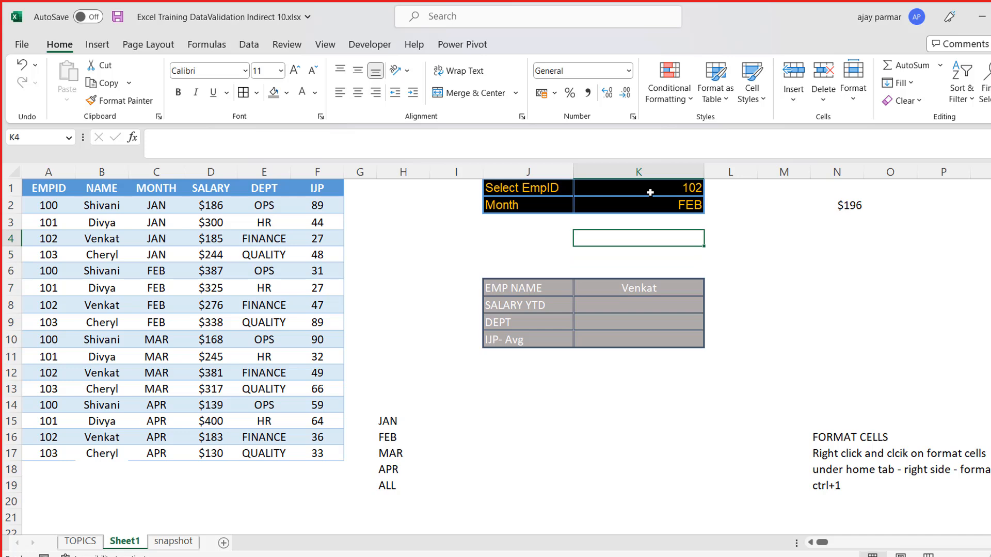
key(Up)
key(Up)
key(shift+Up)
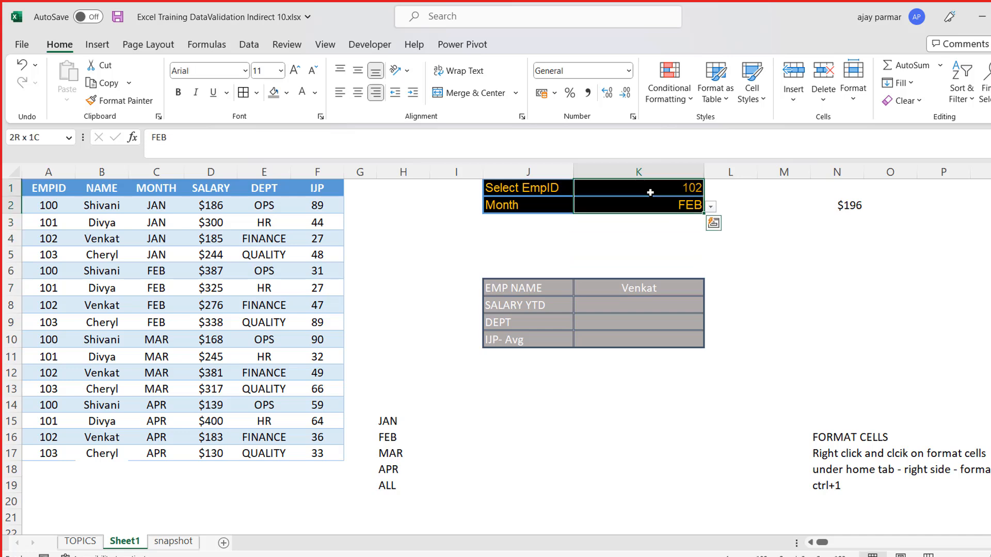
- Try to insert a new column before the EMPID column
key(Left)
key(Left)
key(Left)
key(Left)
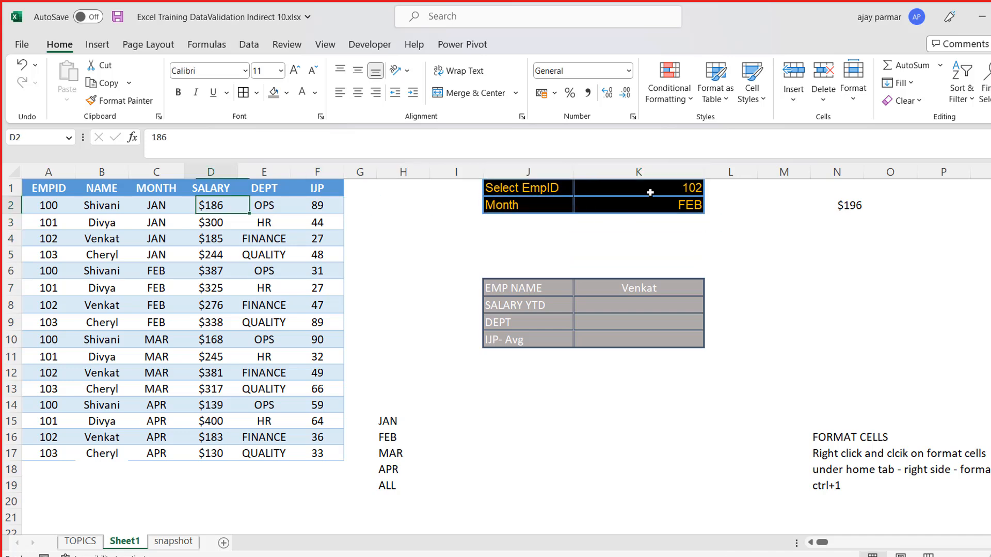
key(Home)
key(Up)
key(Down)
key(Up)
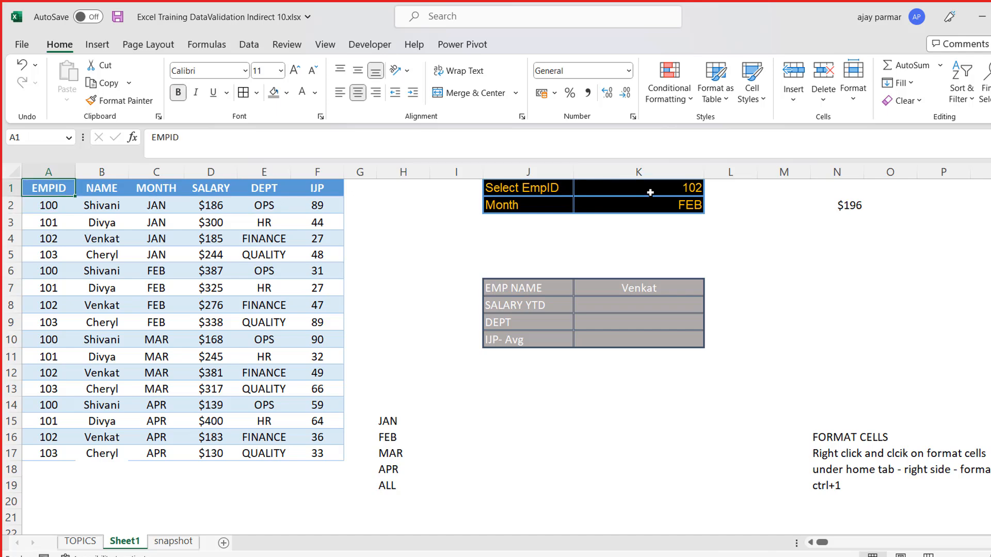
key(alt+i)
key(r)
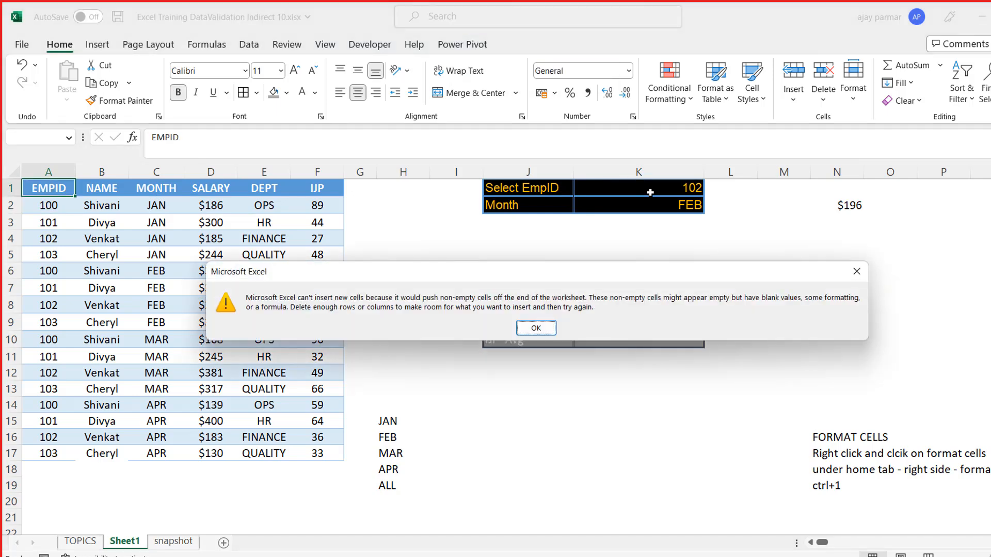
key(Return)
- Move the leftover values in XFD1:XFD4 out of the sheet's last column to make room for an inserted column
key(Right)
key(ctrl+Right)
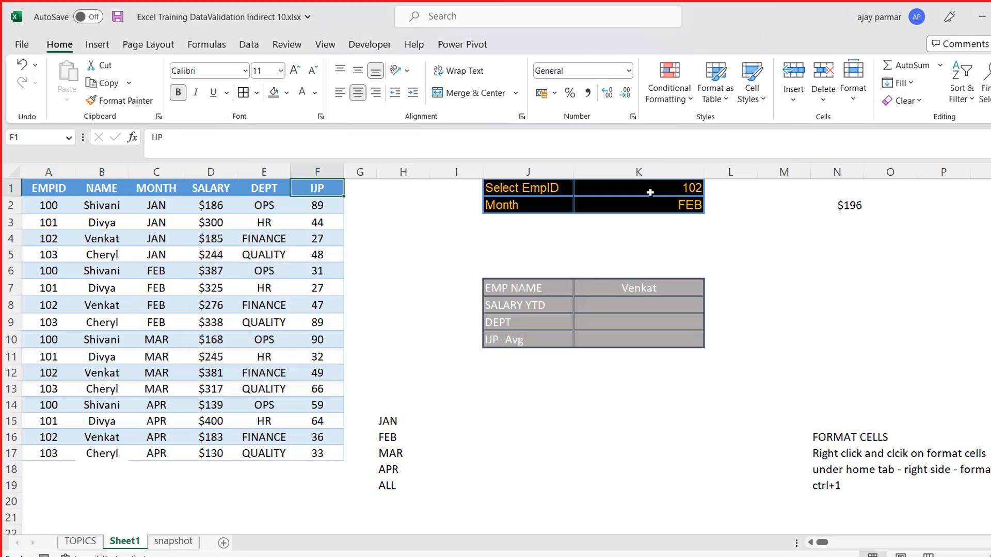
key(ctrl+Right)
key(ctrl+Right)
key(ctrl+Right)
key(shift+Down)
key(shift+Down)
key(shift+Down)
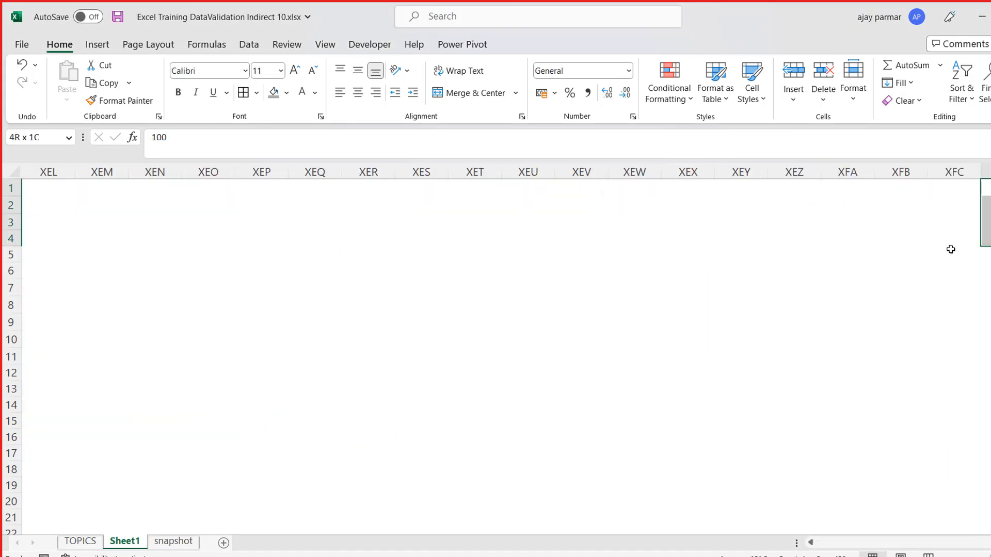
drag(987, 246, 978, 249)
- Insert a blank column before the EMPID column
click(464, 213)
key(ctrl+Left)
key(ctrl+Left)
key(ctrl+Left)
key(ctrl+Left)
key(ctrl+Left)
key(ctrl+Up)
key(alt)
key(h)
key(i)
key(c)
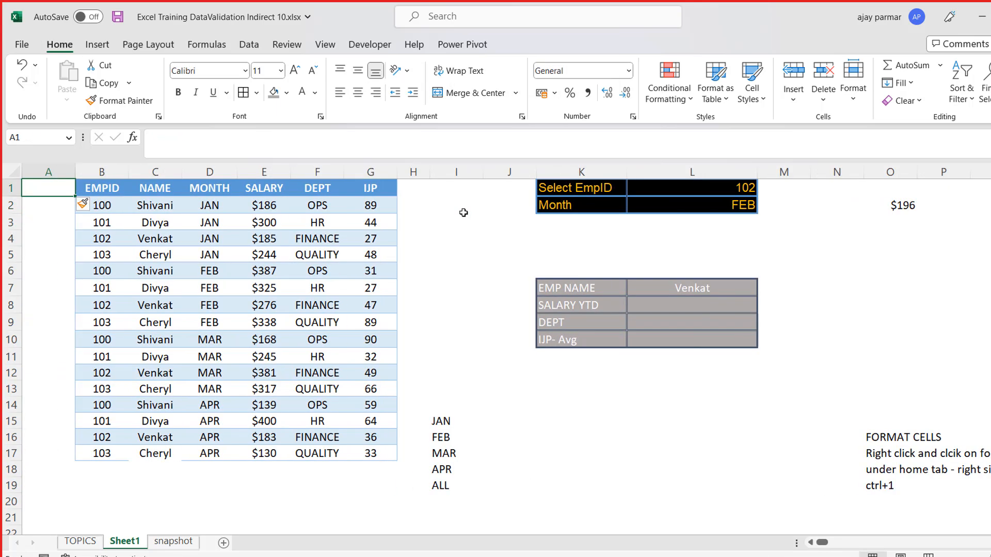
- Enter =B2&D2 in A2 to join EMPID and MONTH, and fill the formula down to A17
key(Down)
text(=)
key(Right)
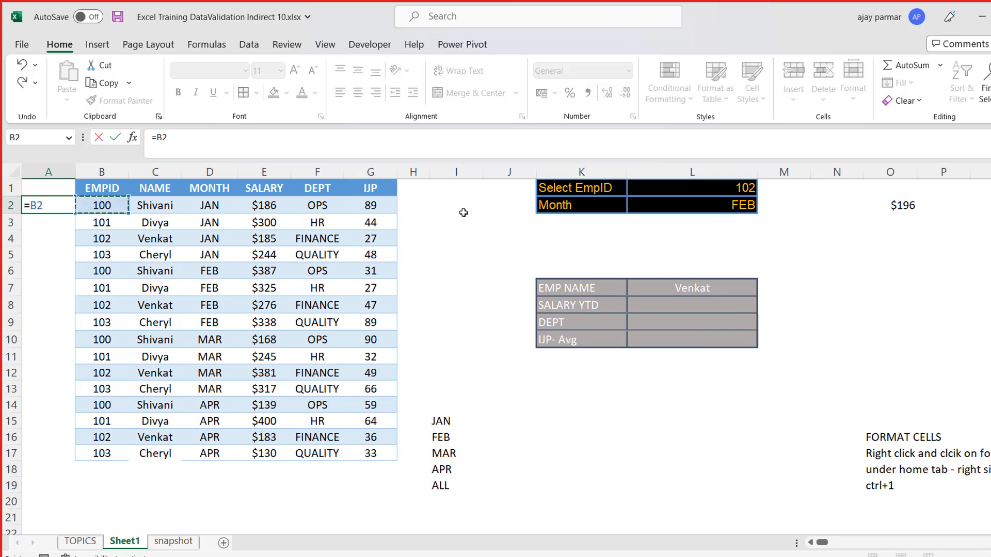
text(&)
key(Right)
key(Right)
key(Right)
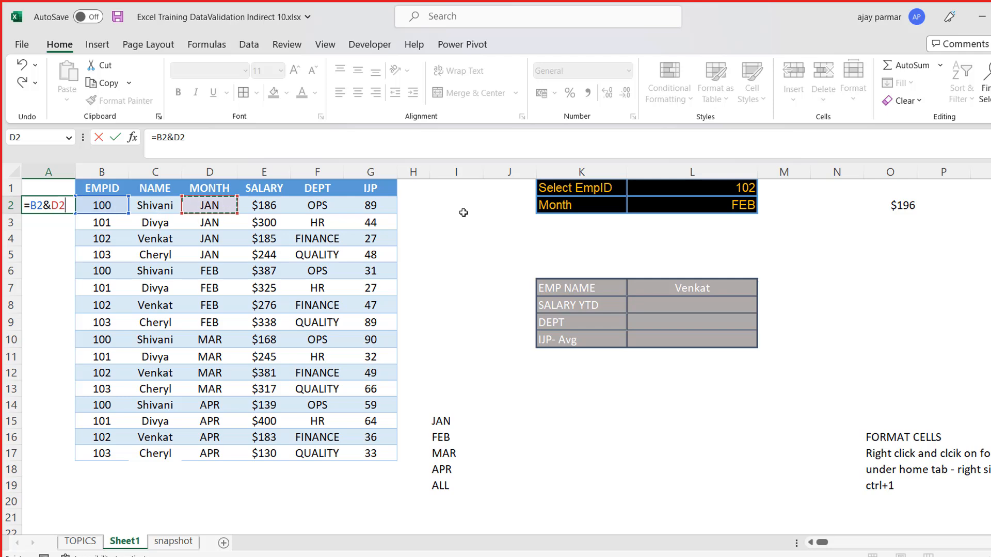
key(ctrl+Return)
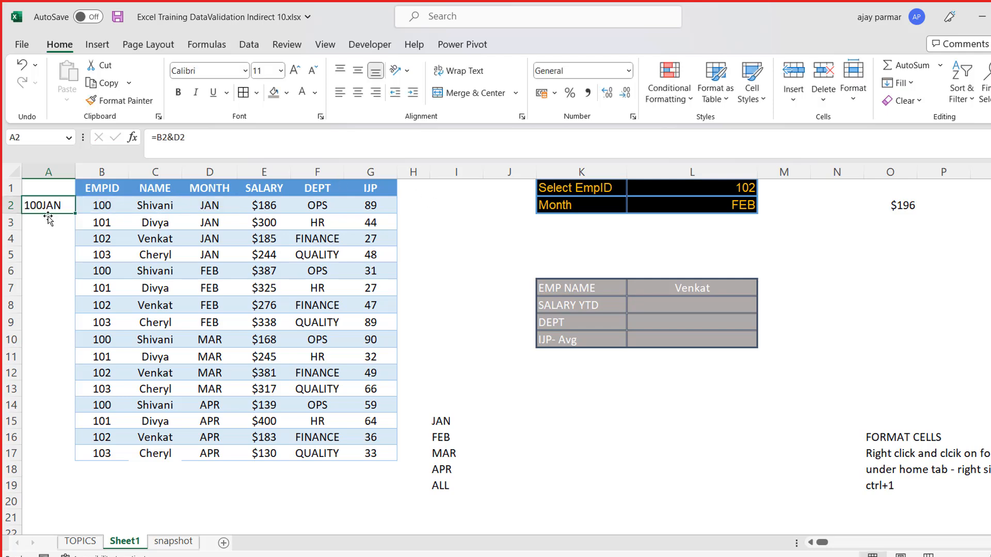
drag(73, 215, 74, 463)
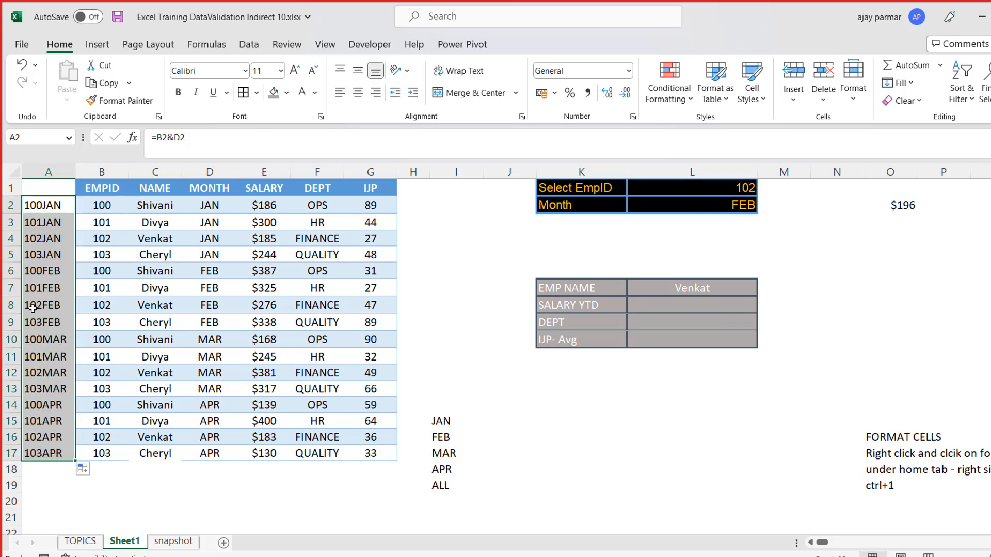
- Check the combined keys in column A against the EMPID and MONTH values of their rows
click(45, 205)
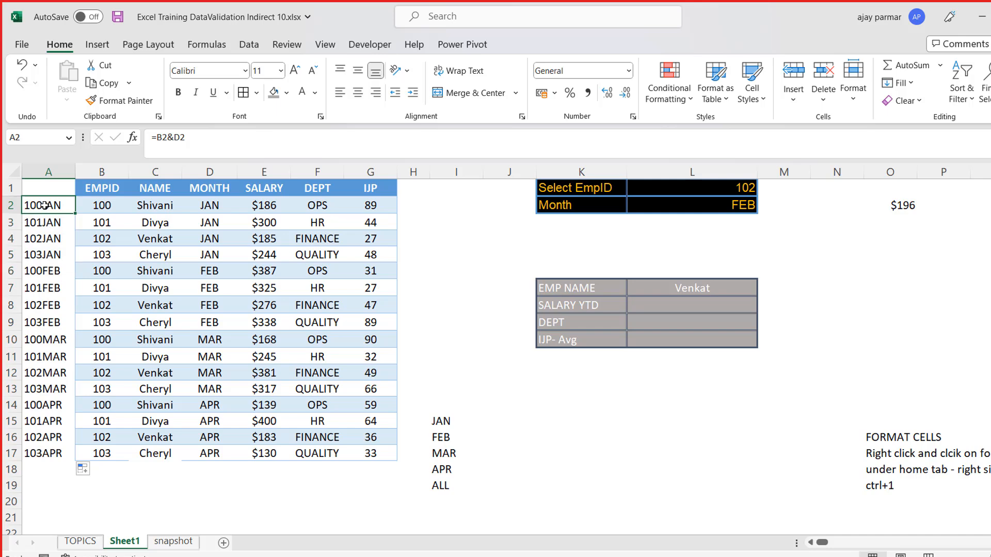
key(Right)
key(Right)
key(Left)
key(Right)
key(Right)
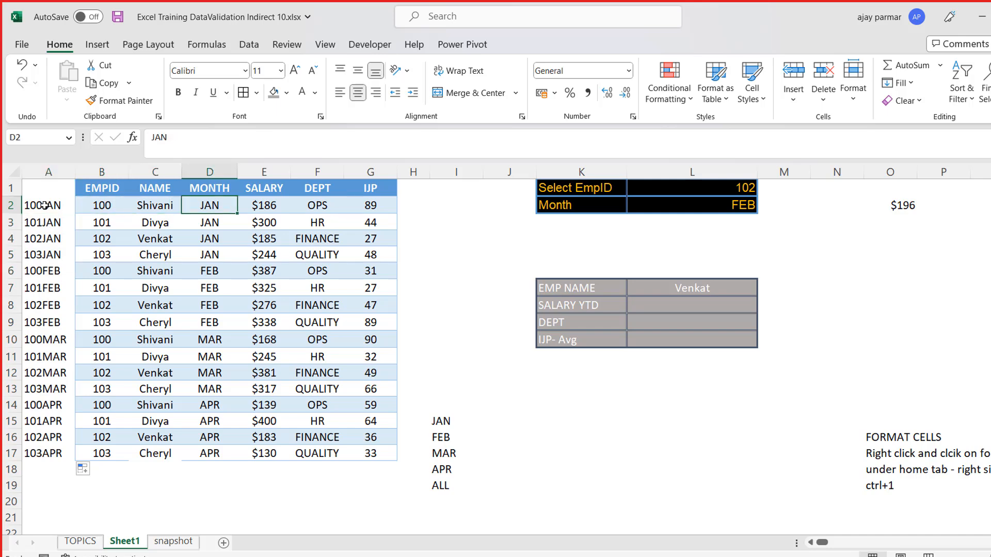
key(Left)
click(45, 205)
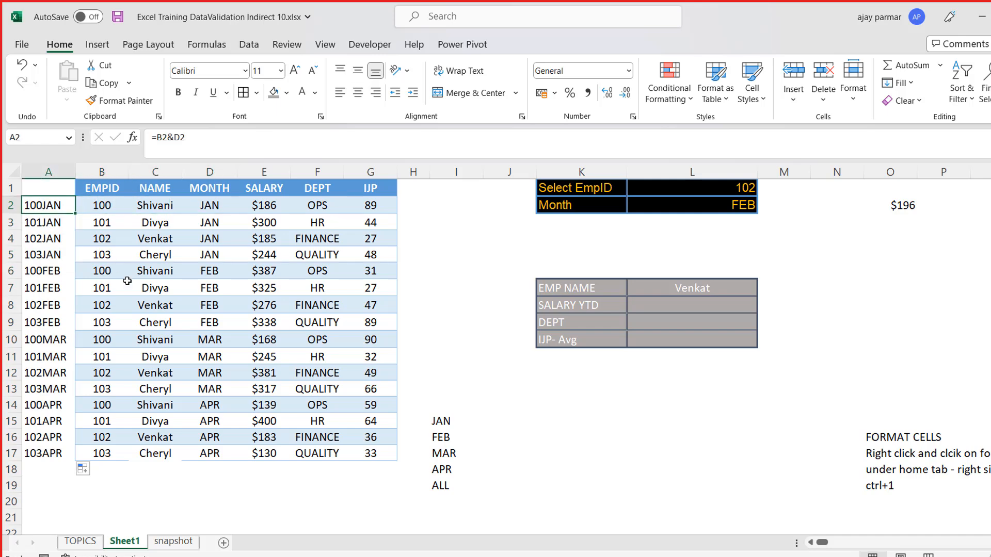
key(Down)
key(Down)
key(Down)
key(Down)
key(Down)
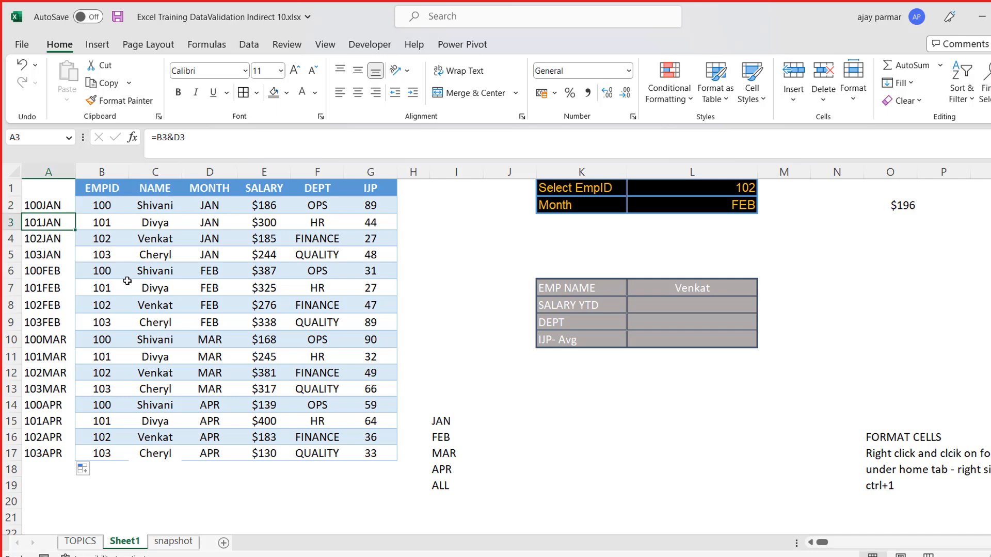
key(Up)
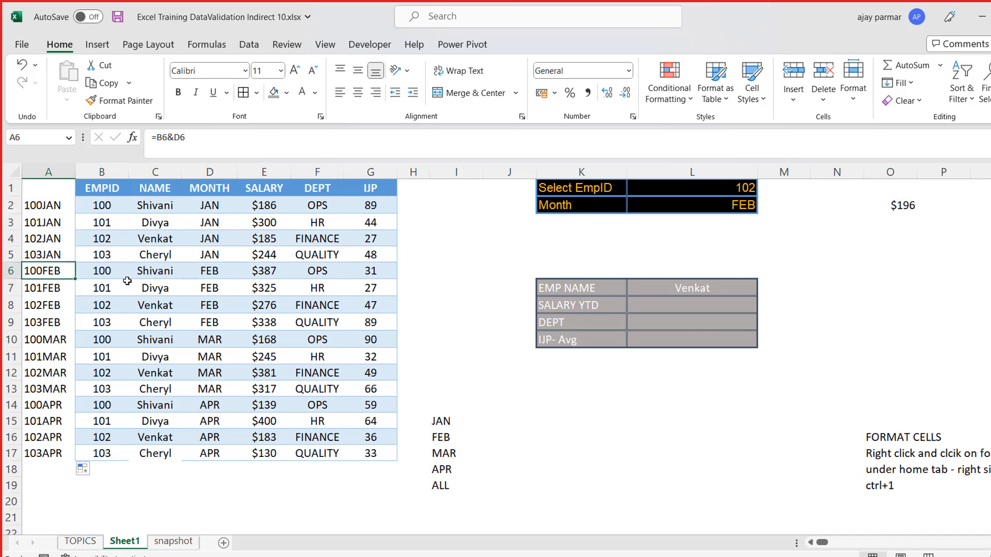
- Enter the heading Unique in A1 above the combined keys
key(Up)
key(Up)
key(Up)
key(Up)
key(Up)
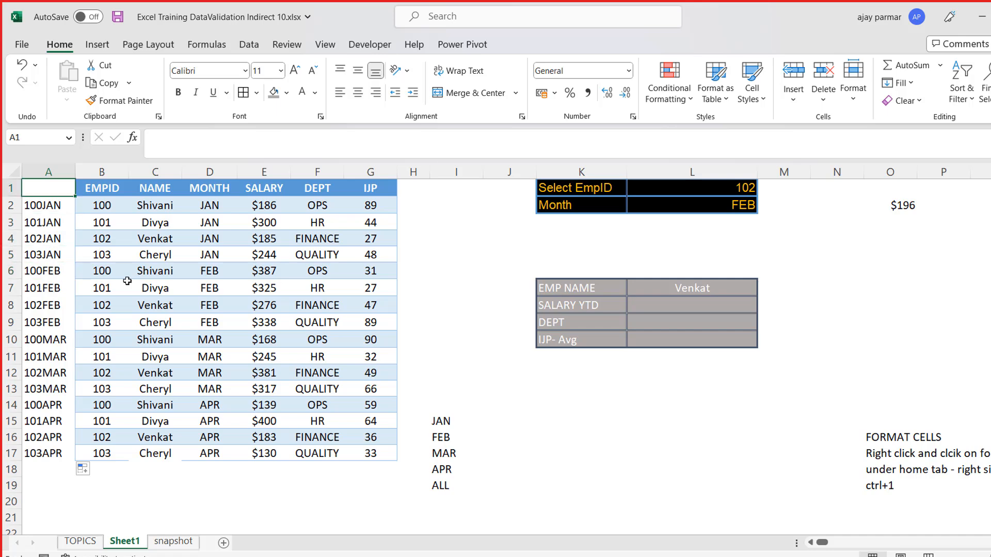
text(Uniqu)
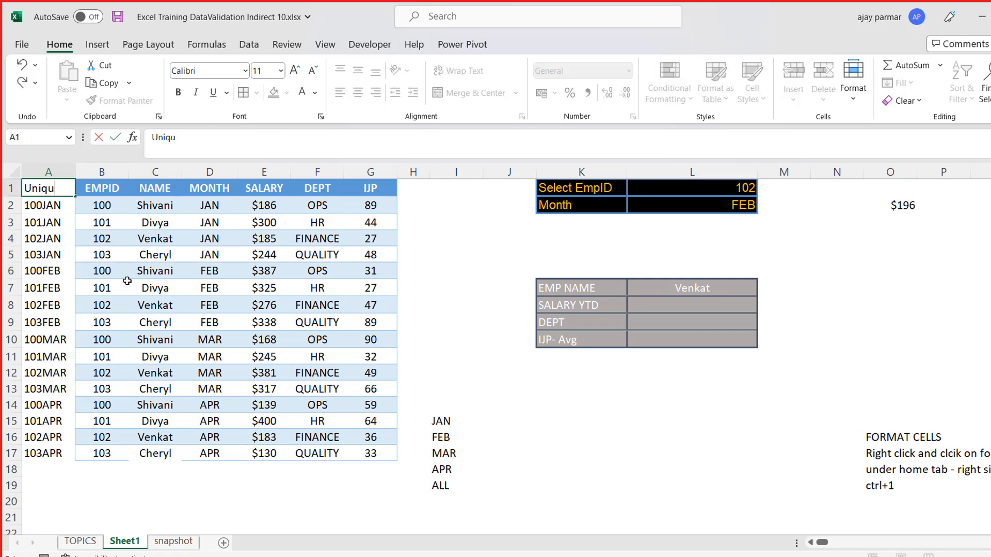
text(e)
key(Return)
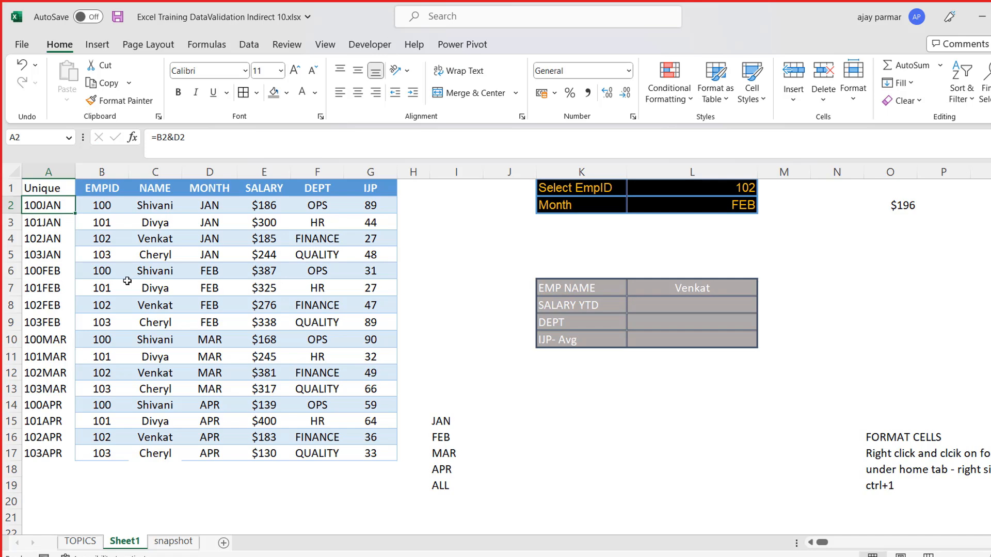
- Compare the EmpID and month selections in L1:L2 with the keys in the Unique column
click(493, 229)
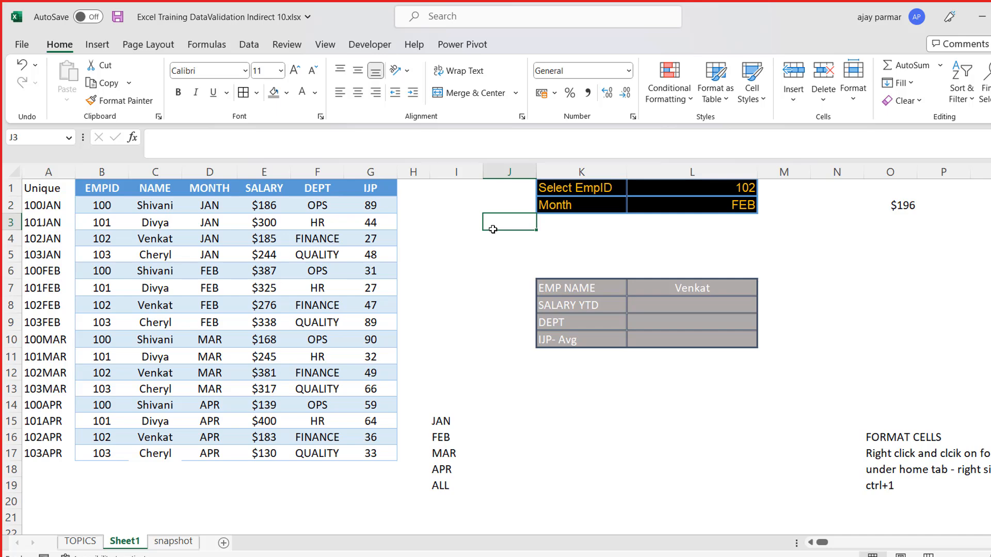
key(Up)
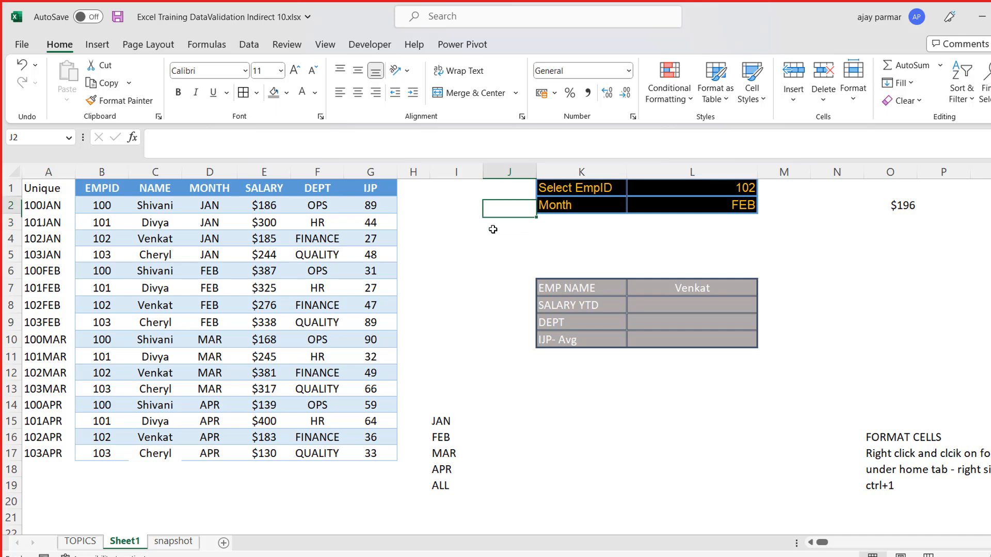
key(Right)
key(Right)
key(Up)
key(shift+Down)
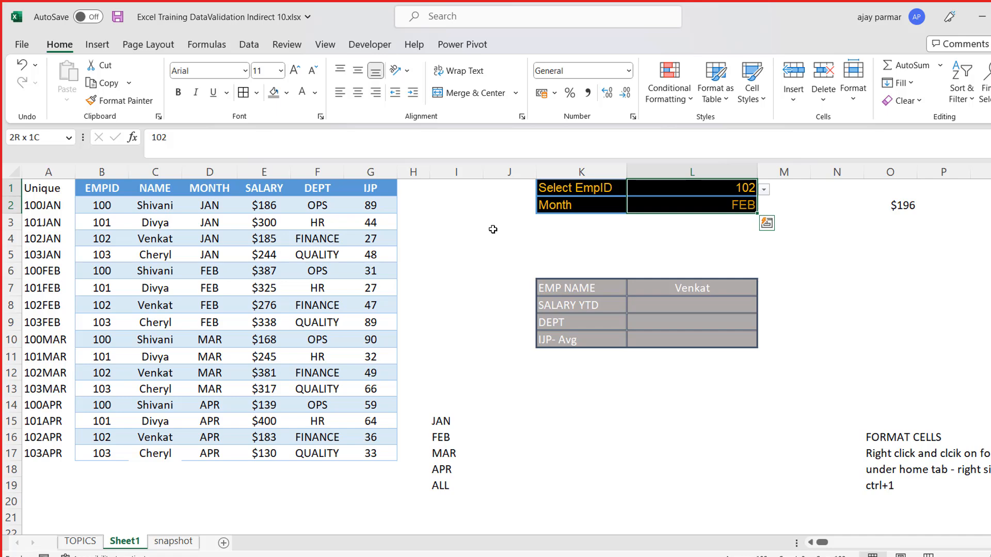
key(Down)
key(Down)
key(Down)
key(Down)
key(Down)
key(Down)
key(Down)
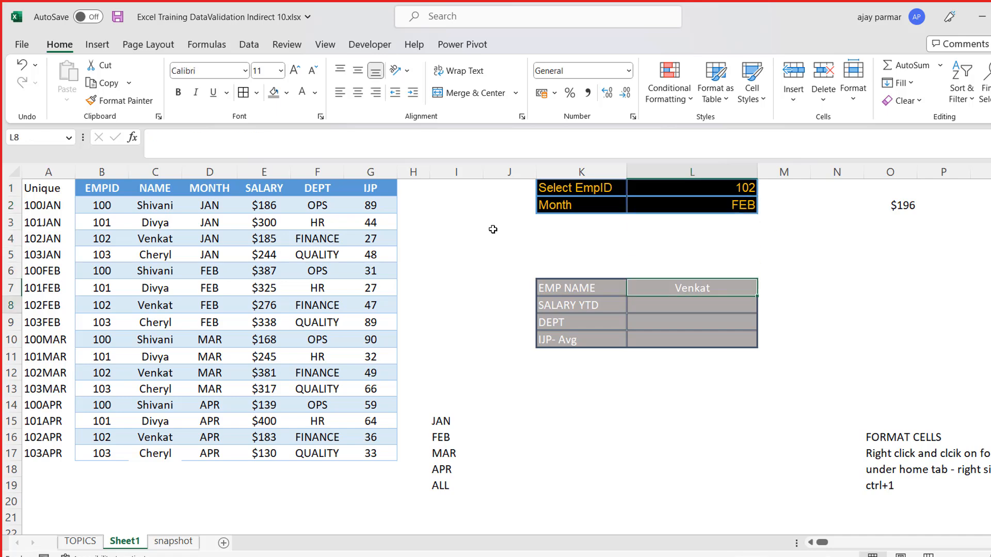
click(685, 191)
click(40, 187)
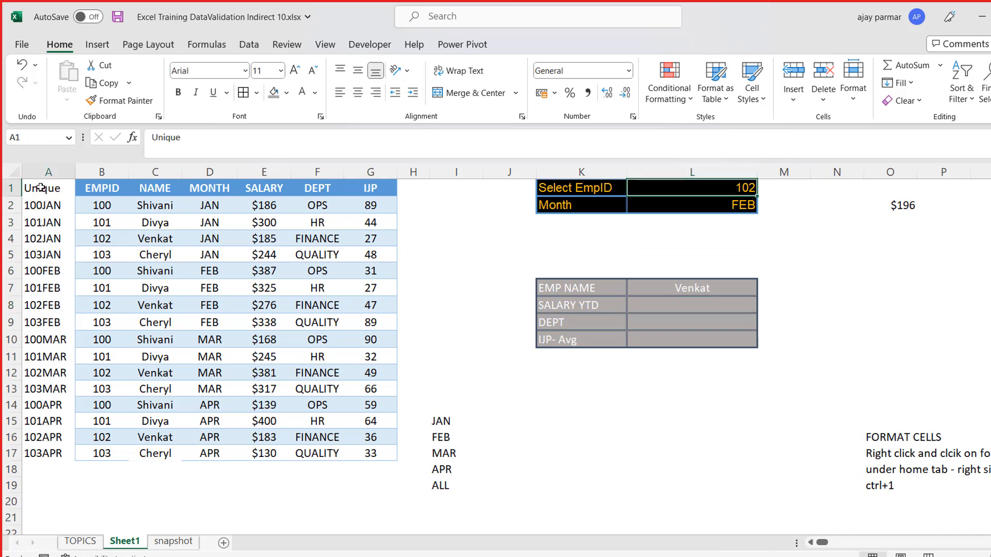
shift+click(46, 446)
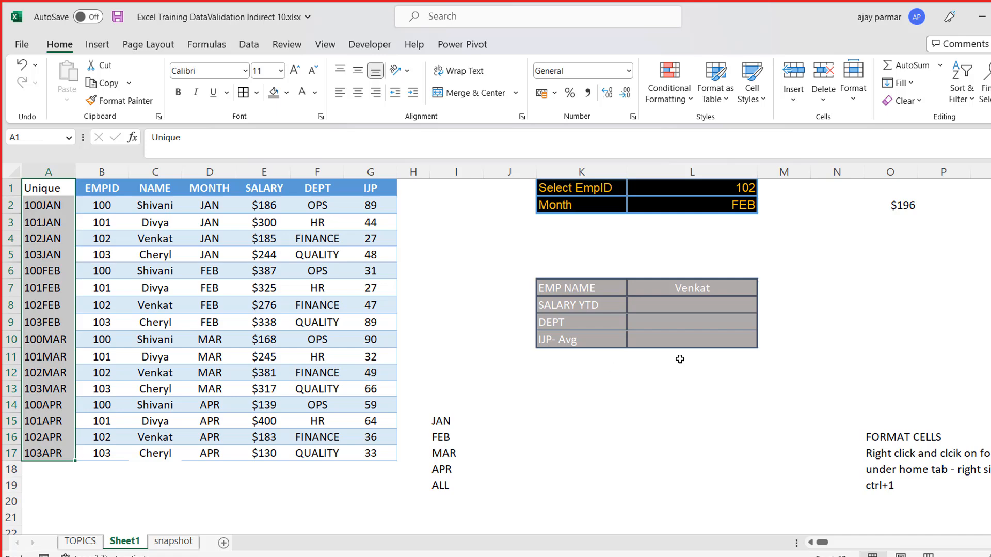
- Enter =L1&L2 in M1 to combine the selected EmpID and month into one lookup key
click(675, 244)
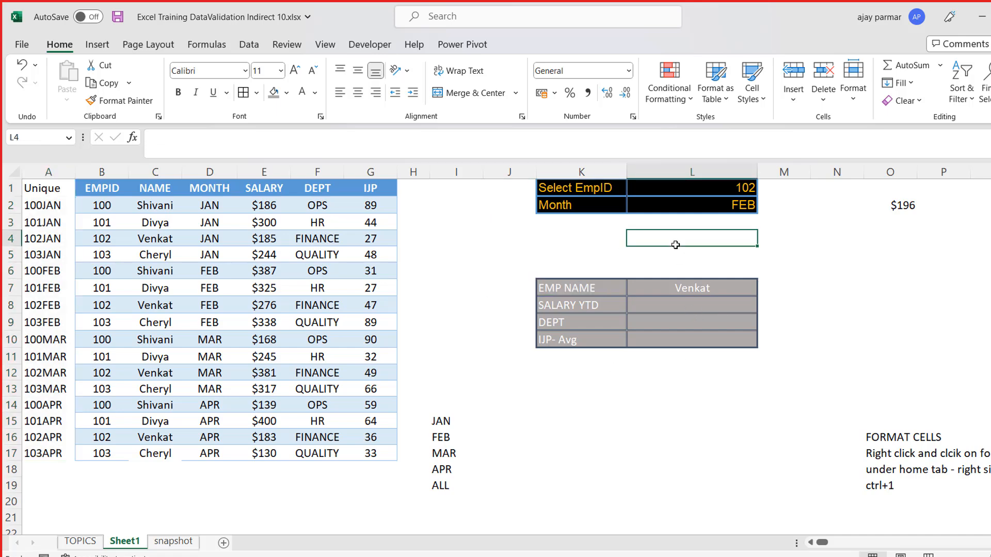
key(Up)
key(Up)
key(Up)
key(Right)
text(=)
key(Left)
text(&)
key(Down)
key(Left)
key(ctrl+Return)
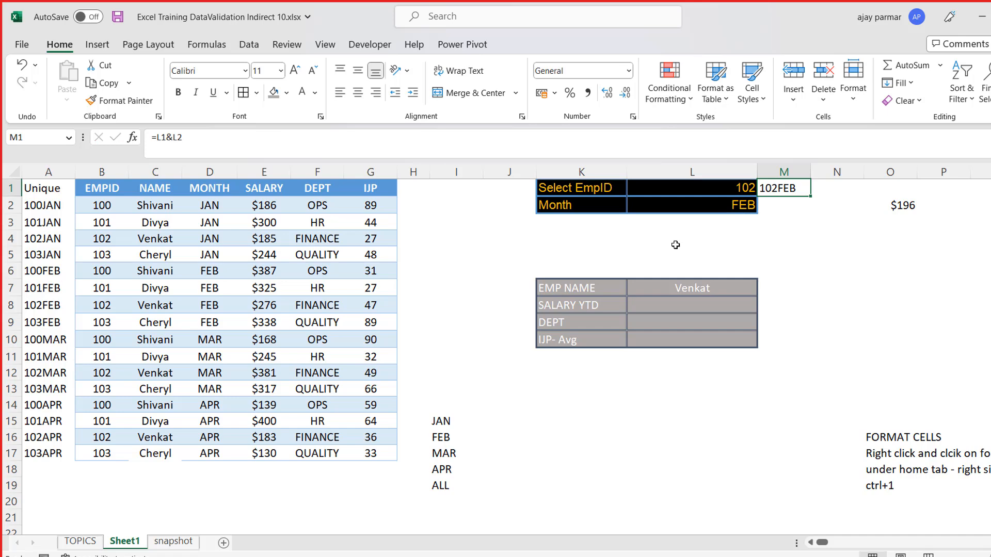
key(Down)
key(Down)
key(Down)
key(Down)
key(Down)
key(Down)
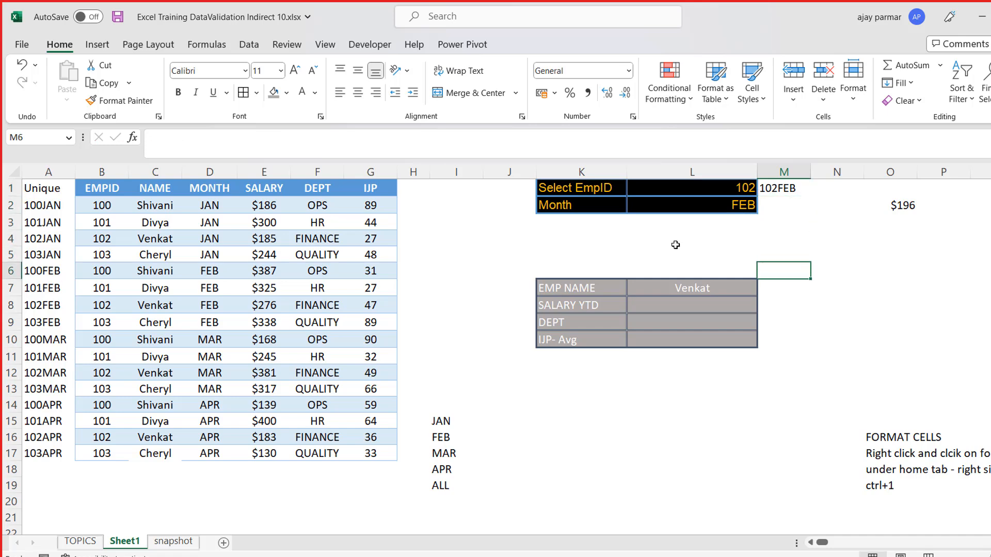
key(Left)
key(Down)
click(781, 187)
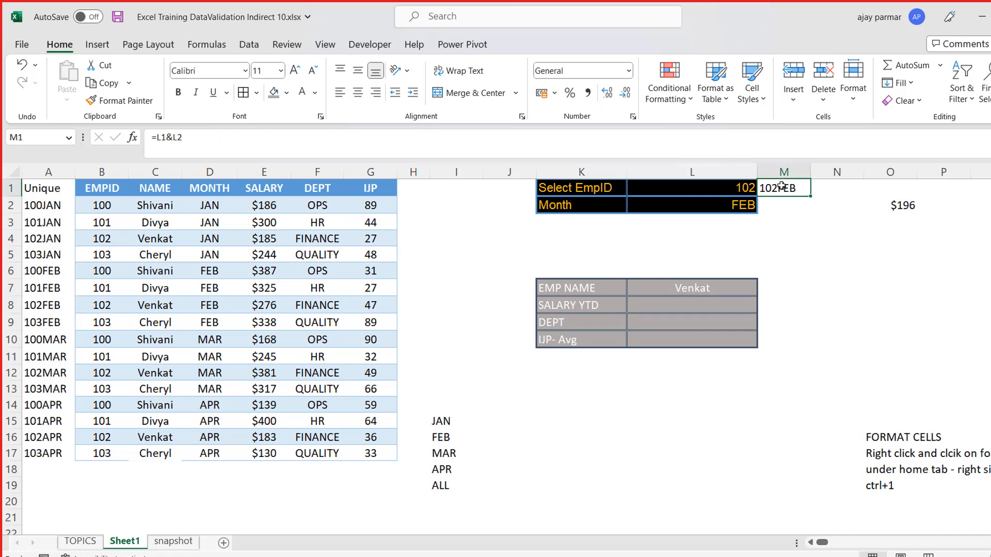
- Enter =VLOOKUP(L1&L2,A1:G175,0) in the SALARY YTD cell L8
click(699, 309)
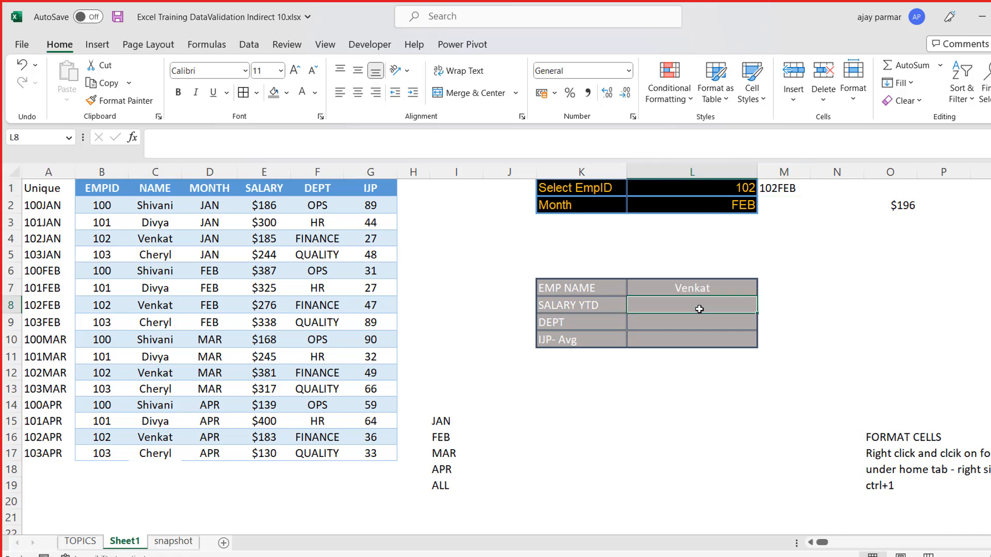
text(=vl)
key(Tab)
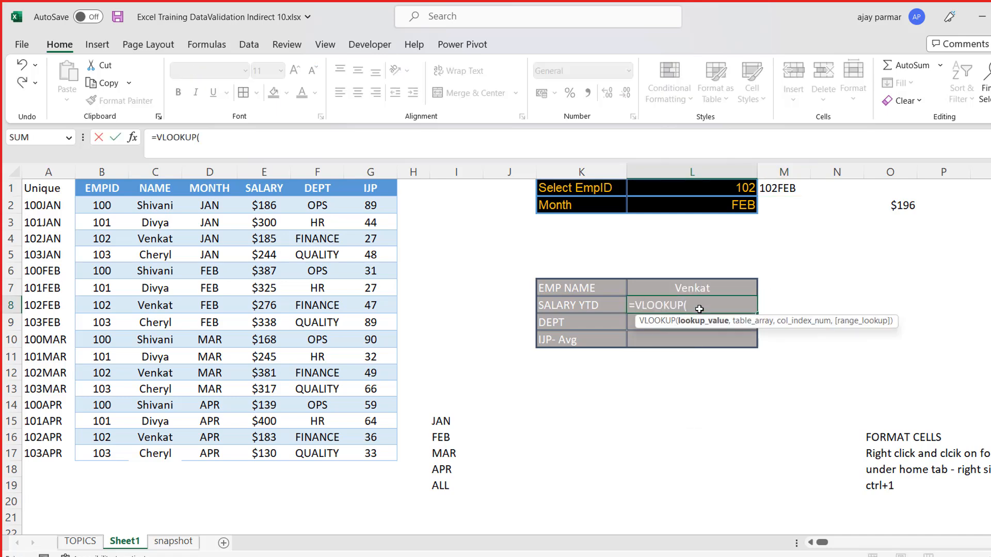
click(651, 188)
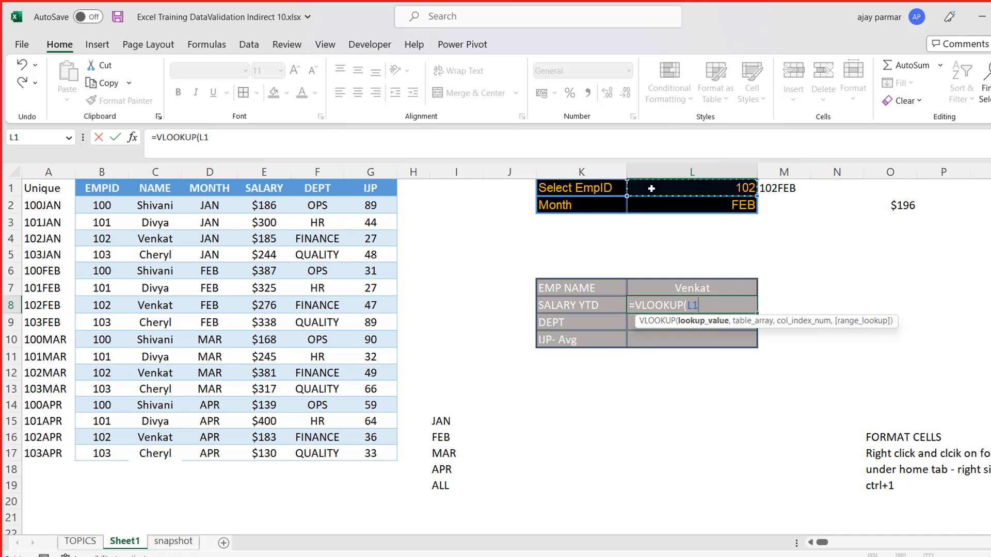
text(&)
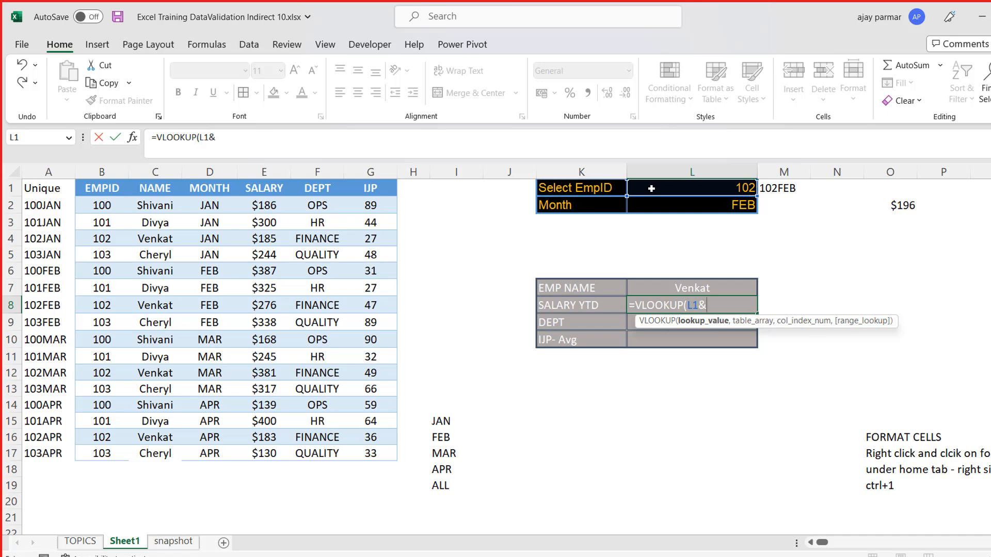
click(670, 209)
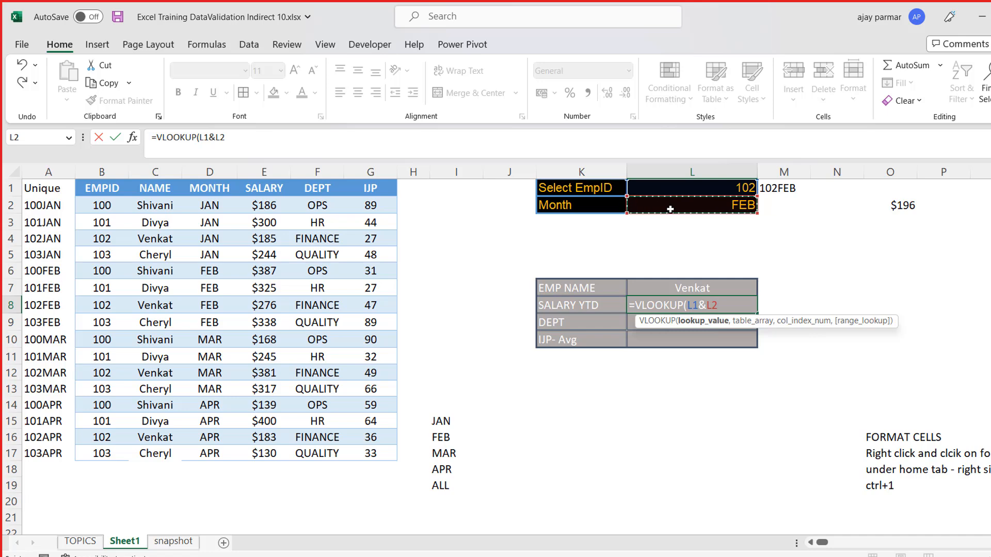
text(,)
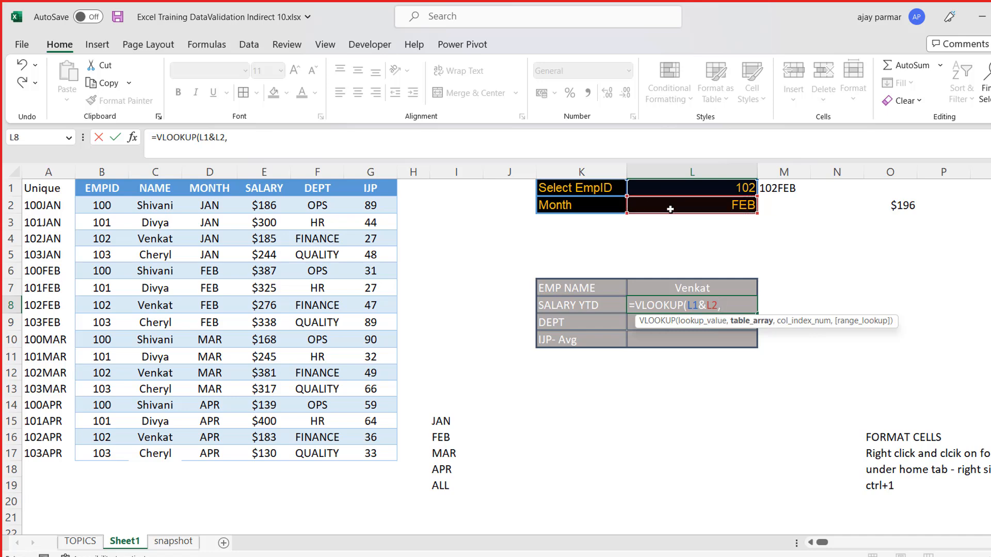
click(43, 186)
drag(347, 447, 369, 453)
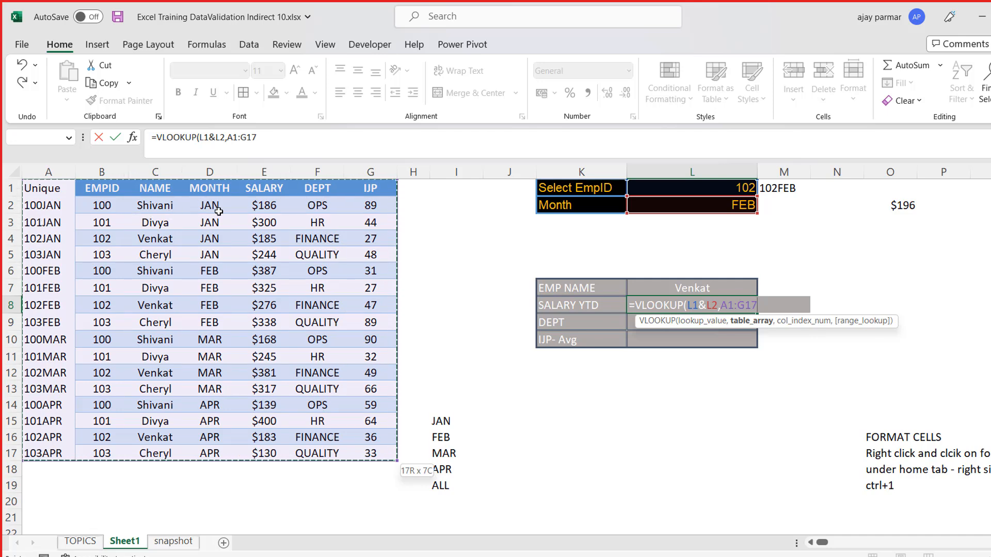
text(5,0)
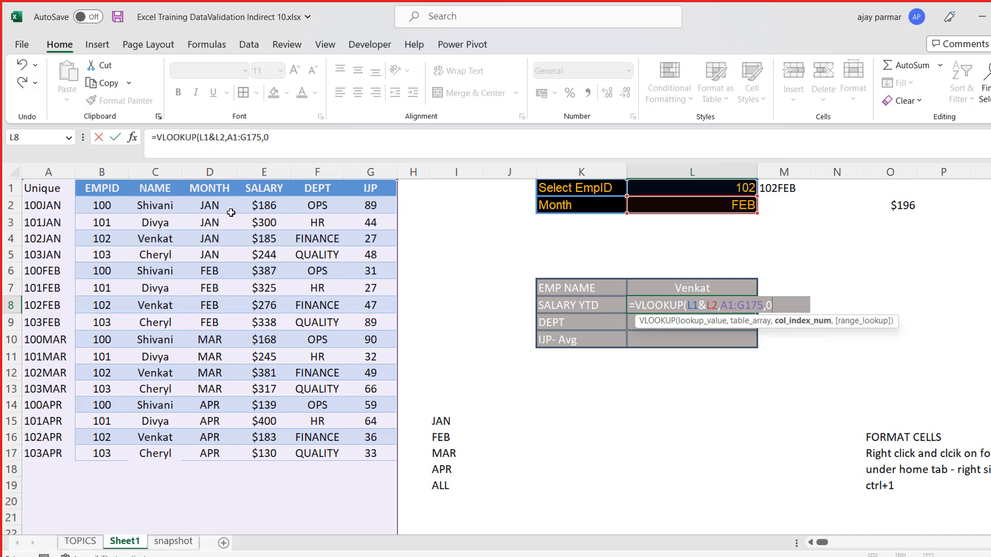
text())
key(ctrl+Return)
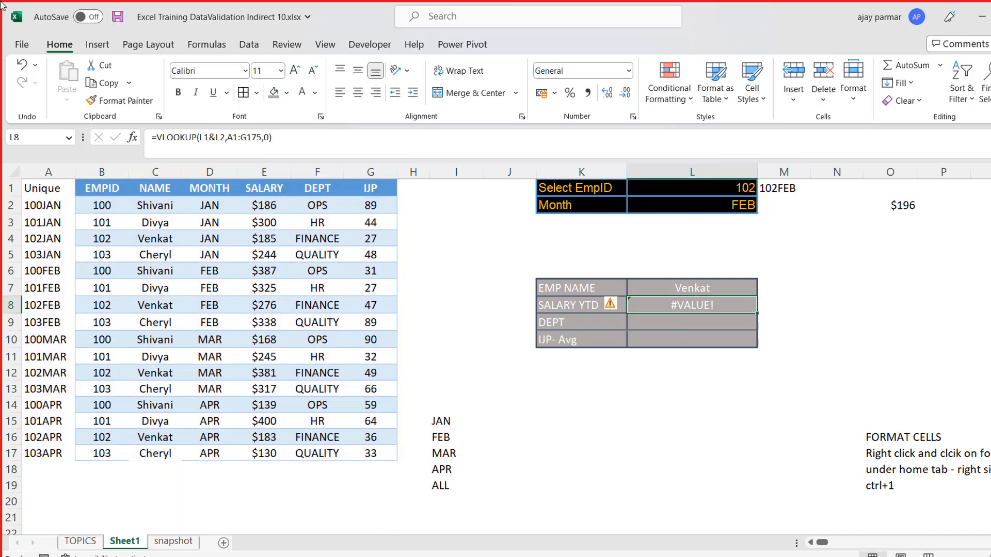
- Correct the SALARY YTD formula in L8 to =VLOOKUP(L1&L2,A1:G17,5,0)
click(258, 142)
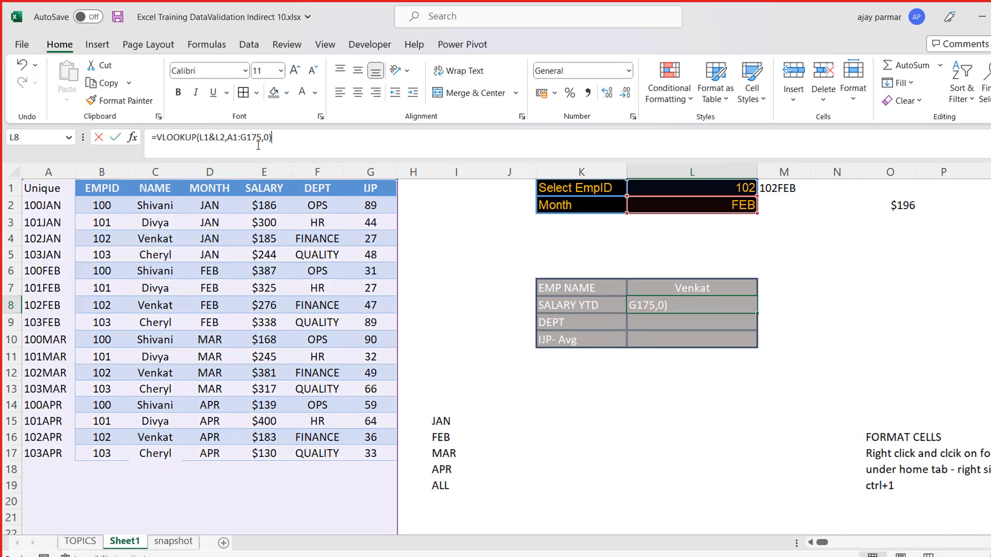
text(,)
key(ctrl+Return)
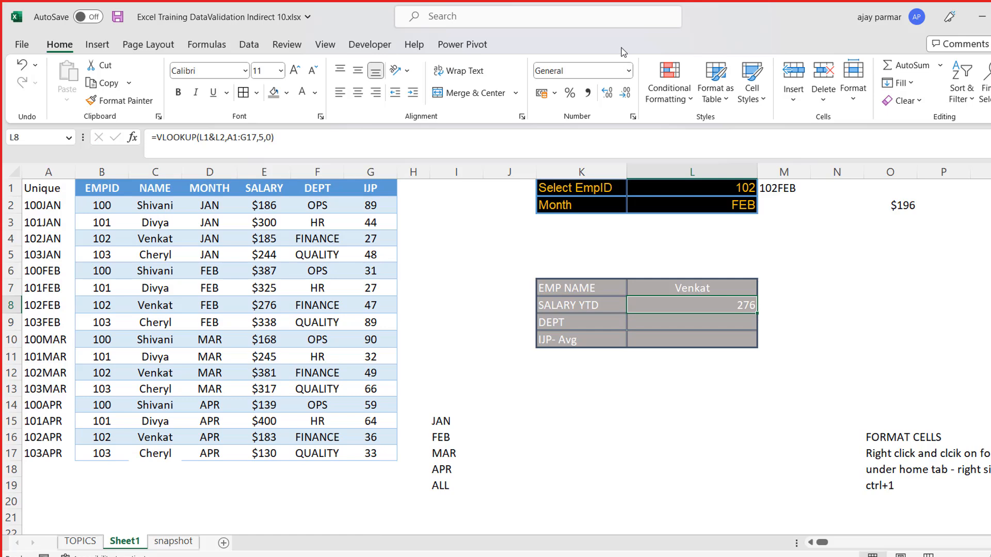
- Format the SALARY YTD value in L8 as Accounting with the $ English (Canada) symbol
key(ctrl+1)
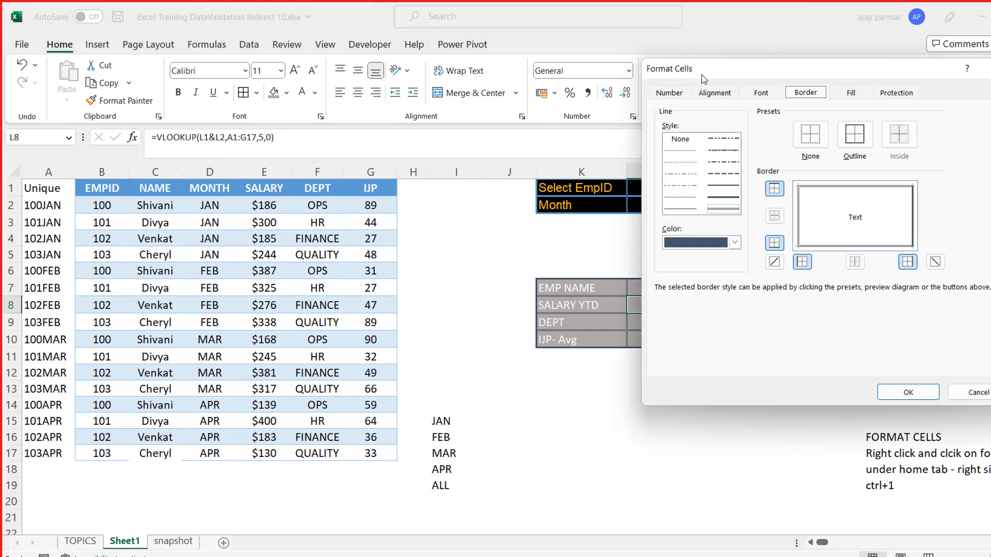
click(666, 92)
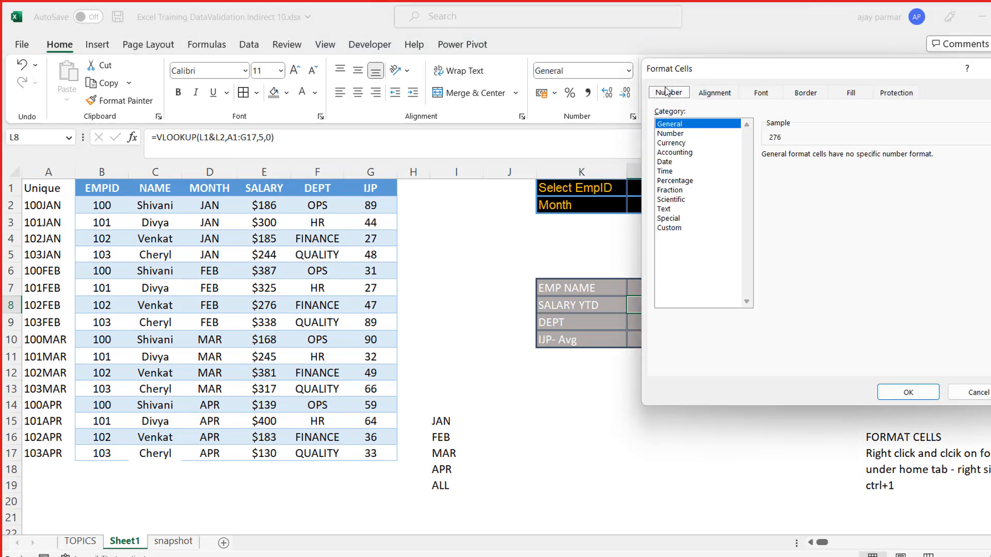
click(680, 153)
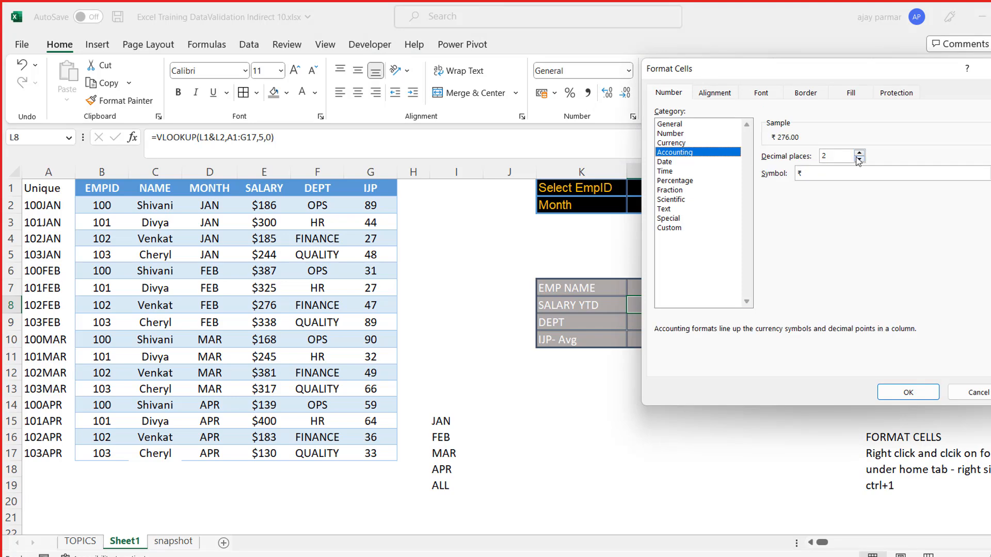
click(856, 173)
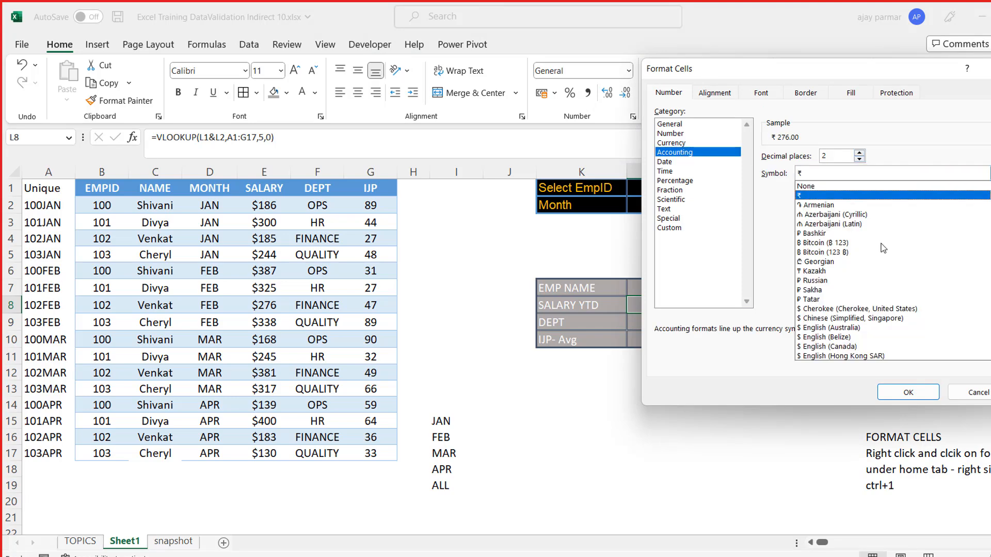
click(839, 350)
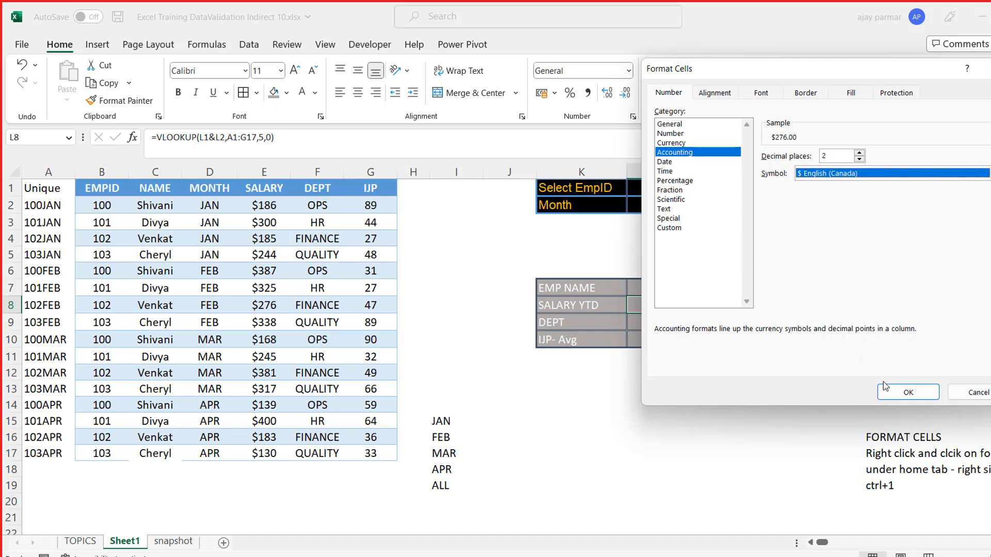
click(906, 393)
- Set the Month selection in L2 to JAN and check the SALARY YTD lookup in L8
click(729, 376)
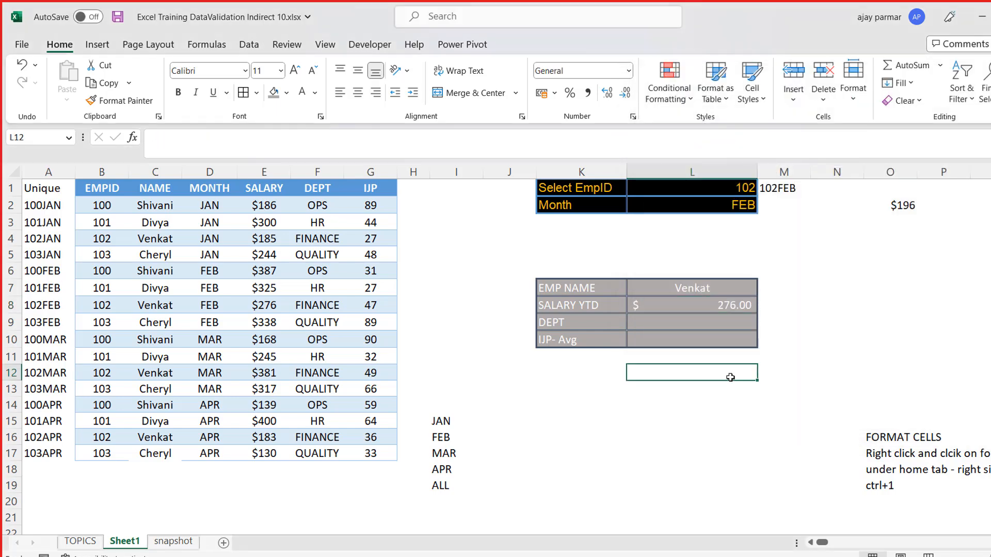
key(Up)
key(Up)
key(Up)
key(Up)
key(Up)
key(Up)
key(Up)
key(Up)
key(Up)
key(Up)
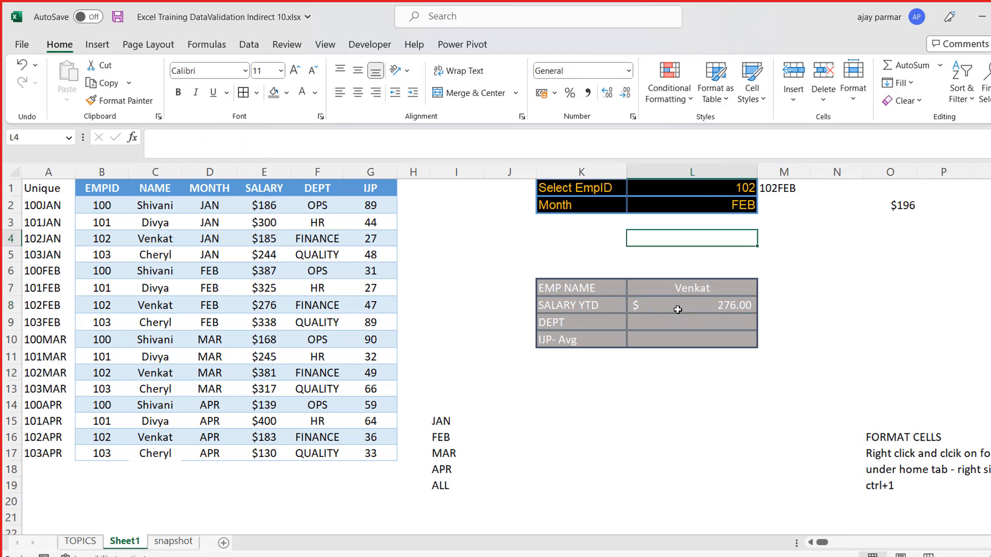
key(alt+Down)
key(Up)
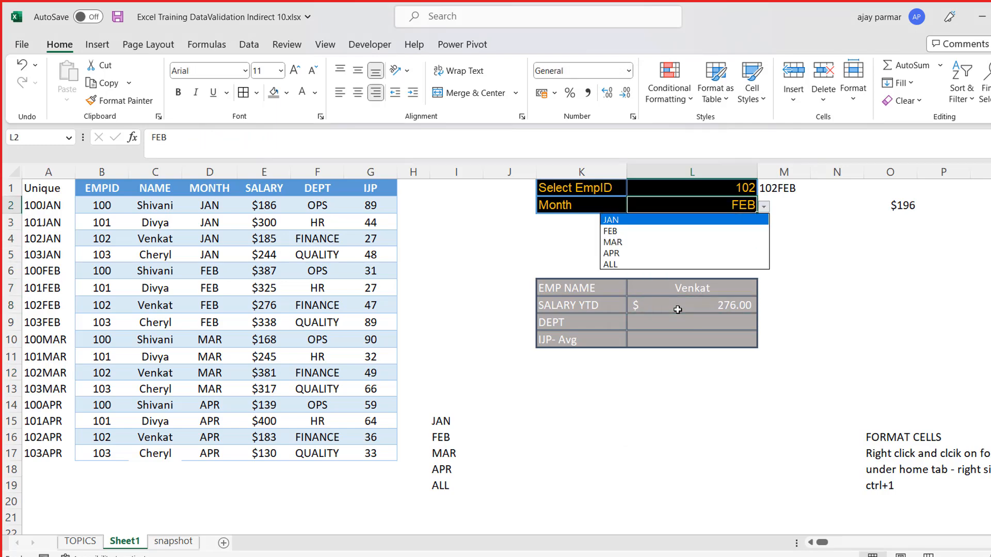
key(Return)
key(Down)
key(Down)
key(Down)
key(Down)
key(Down)
key(Down)
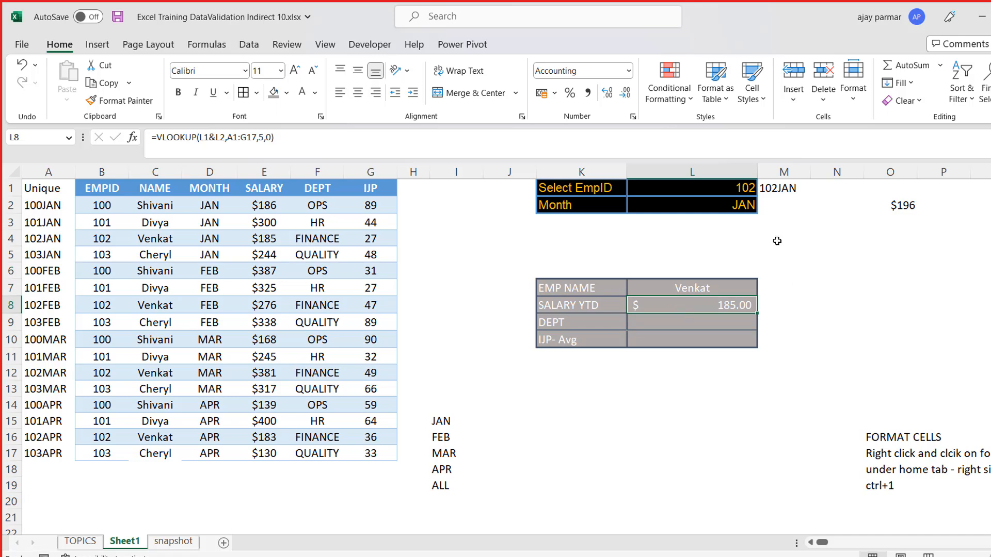
- Right-align the combined key in M1 and compare it with the L1&L2 lookup value in the L8 formula
click(771, 189)
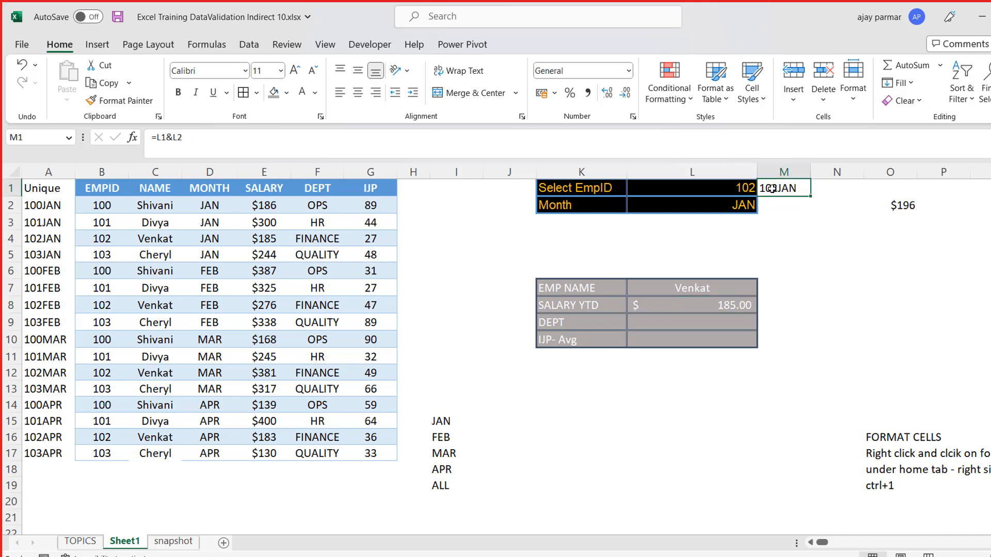
click(376, 92)
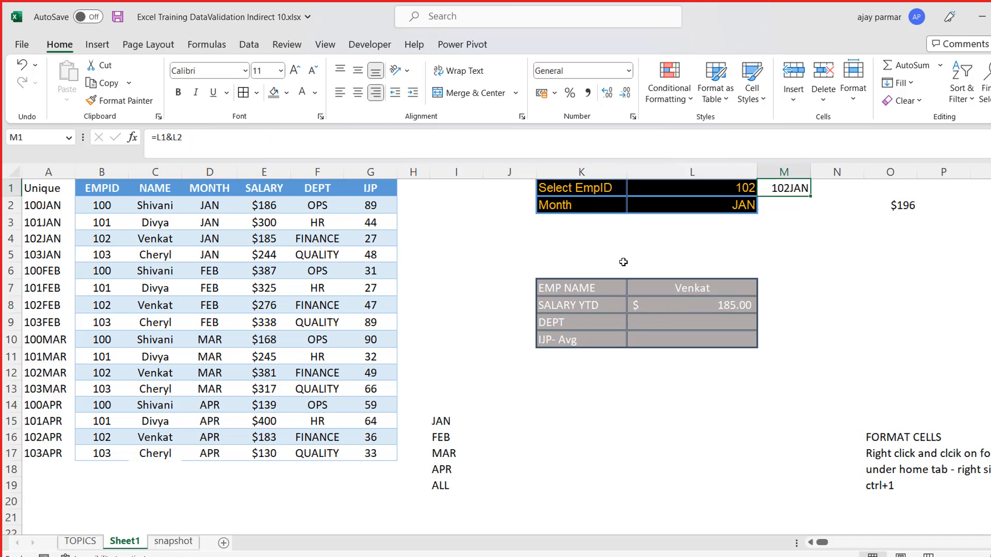
click(804, 300)
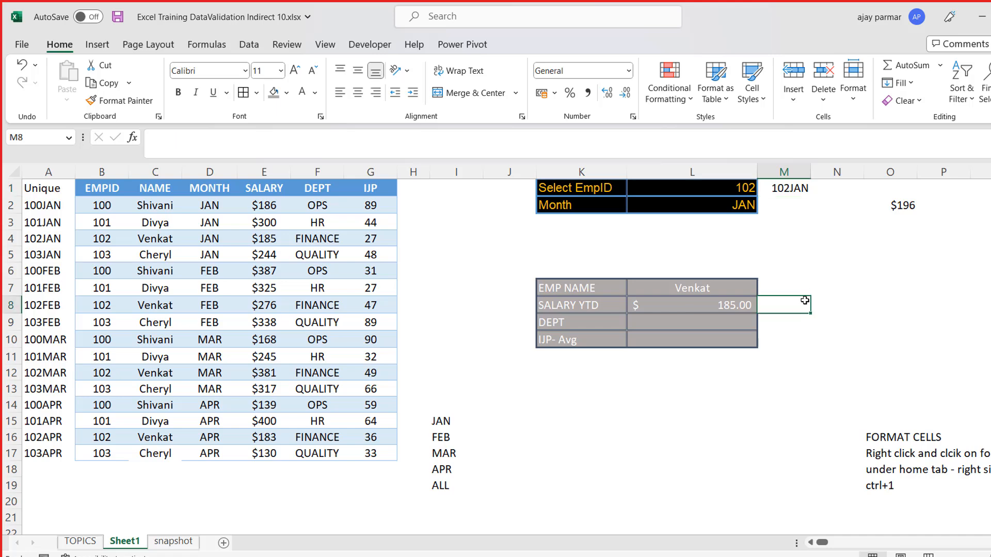
click(714, 310)
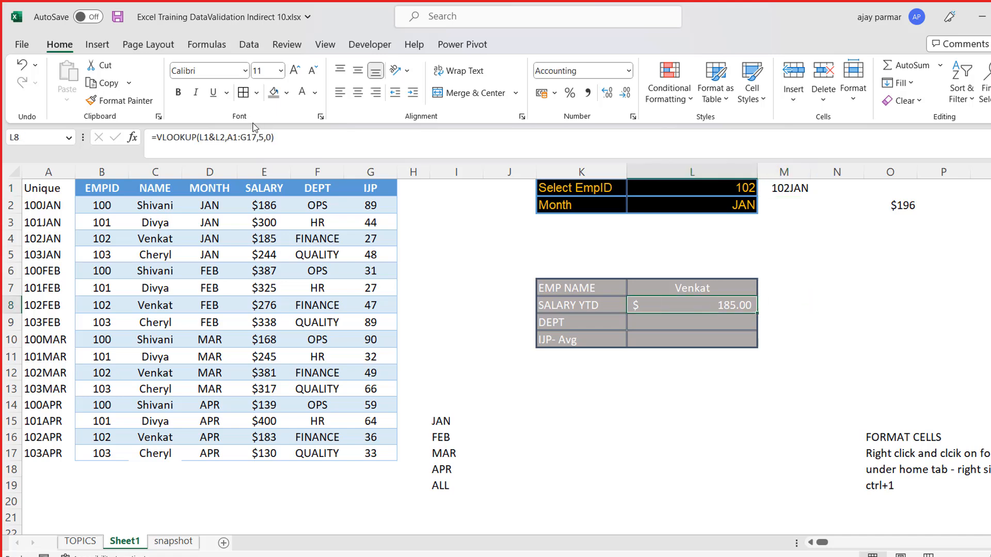
click(214, 136)
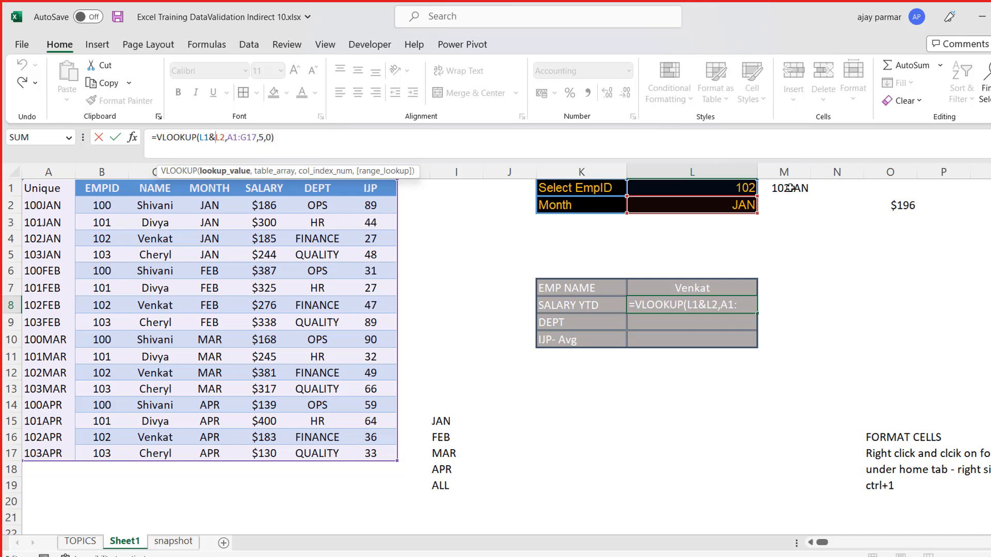
key(ctrl+Return)
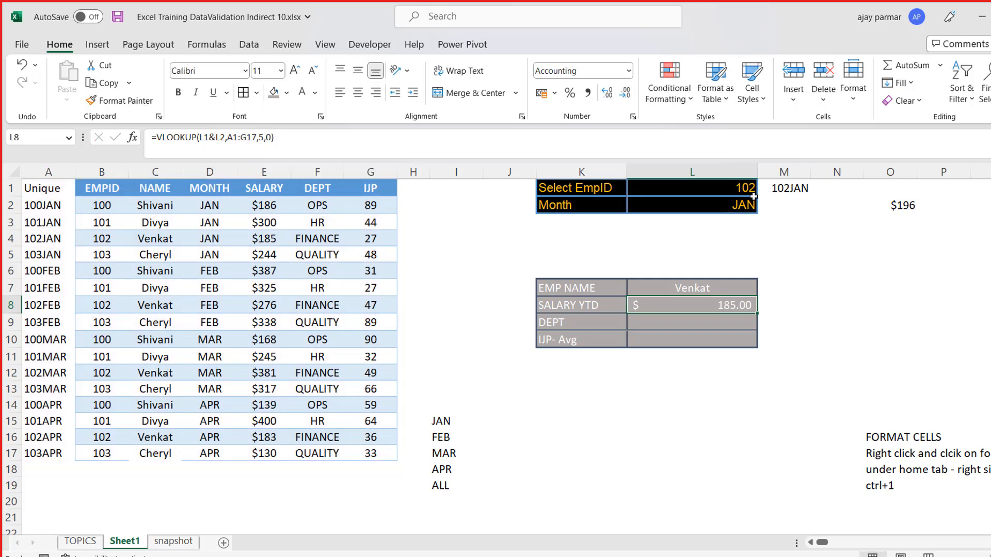
- Set the Month selection in L2 to ALL to test the salary lookup
click(731, 205)
key(alt+Down)
key(Down)
key(Down)
key(Down)
key(Down)
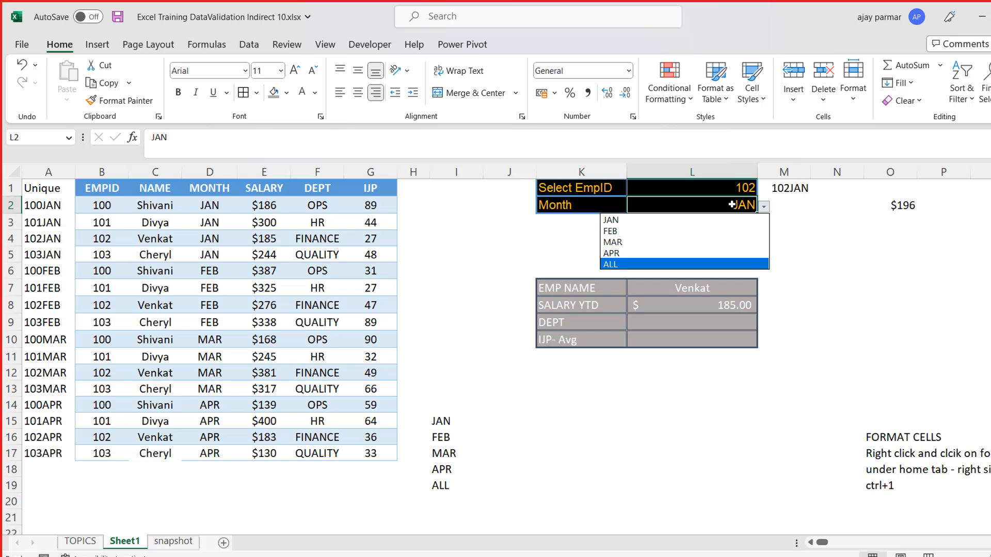
key(Return)
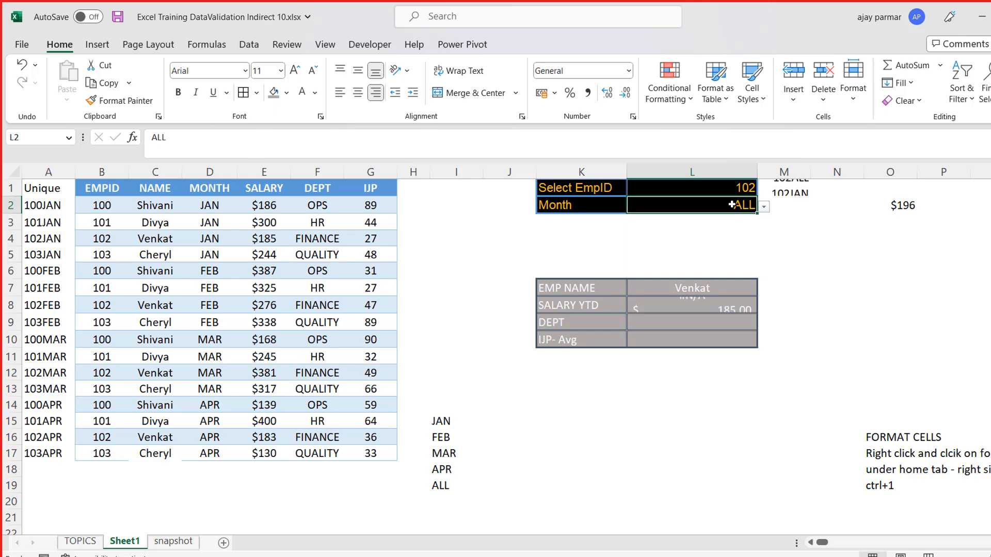
- Check the SALARY YTD lookup in L8 for the ALL selection against the keys in the Unique column
key(Down)
key(Down)
key(Down)
key(Down)
key(Down)
key(Down)
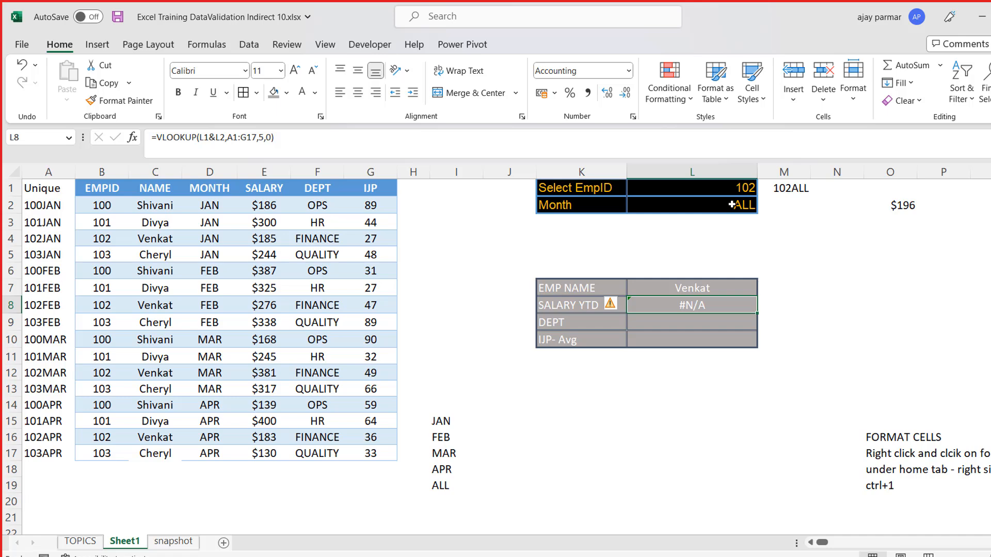
key(Up)
key(Up)
key(Up)
key(Up)
key(Up)
key(Up)
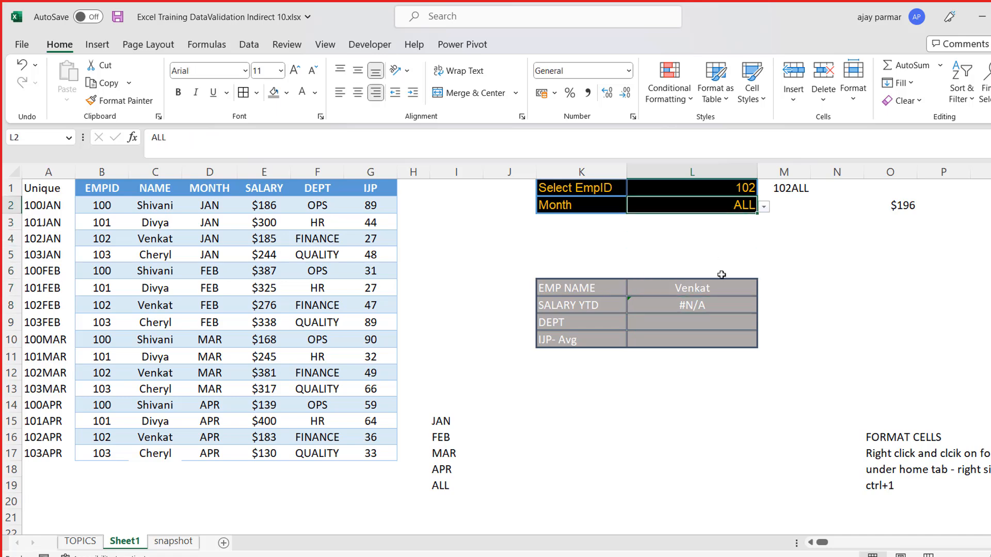
click(725, 304)
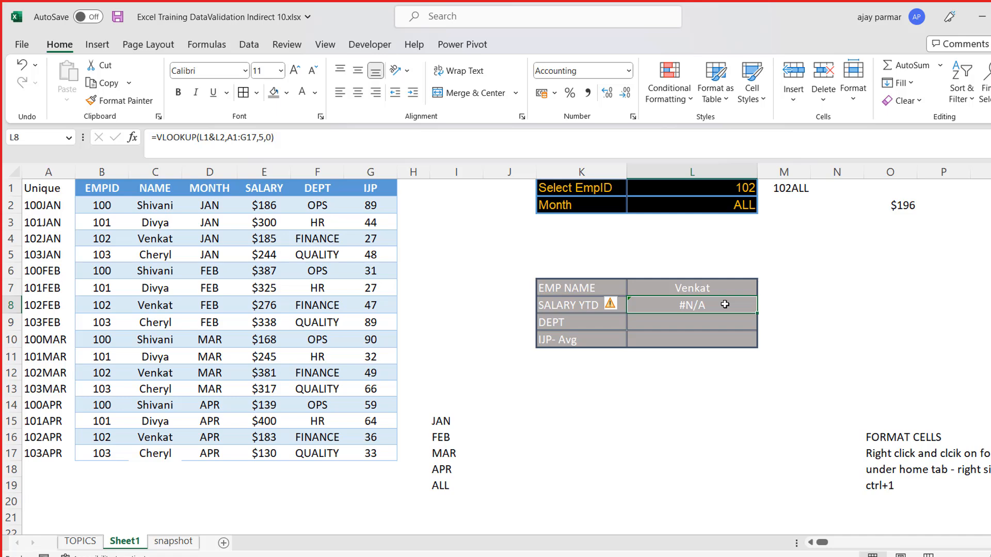
click(64, 220)
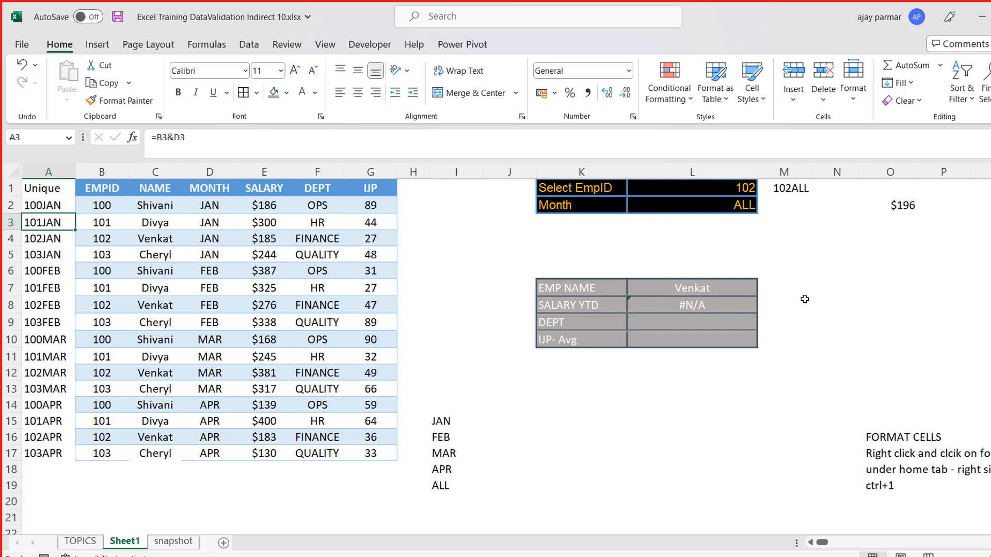
- Set the Month selection in L2 to APR
click(719, 207)
key(alt+Down)
key(Up)
key(Return)
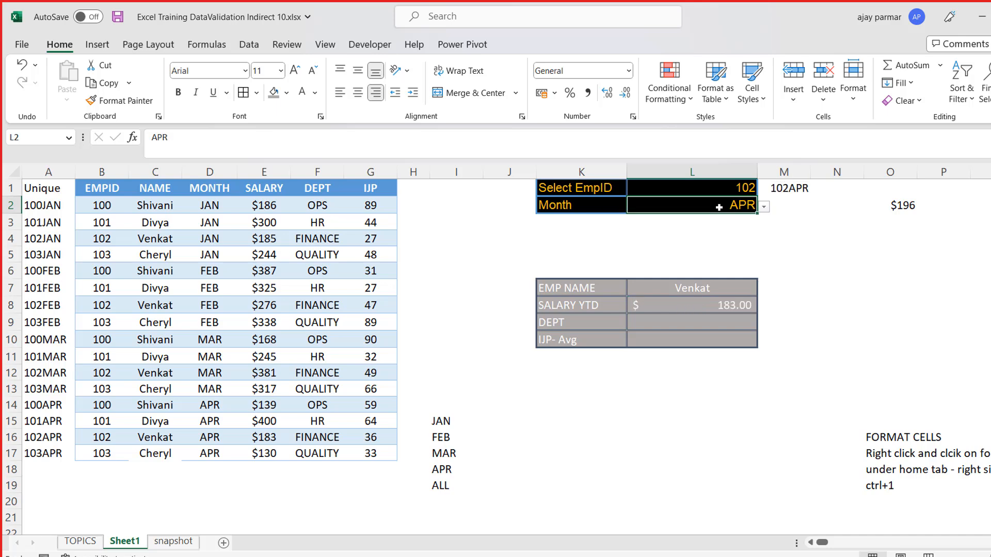
- Test the SALARY YTD lookup with the Month selection in L2 at MAR, finishing on ALL
key(alt+Down)
key(Up)
key(Return)
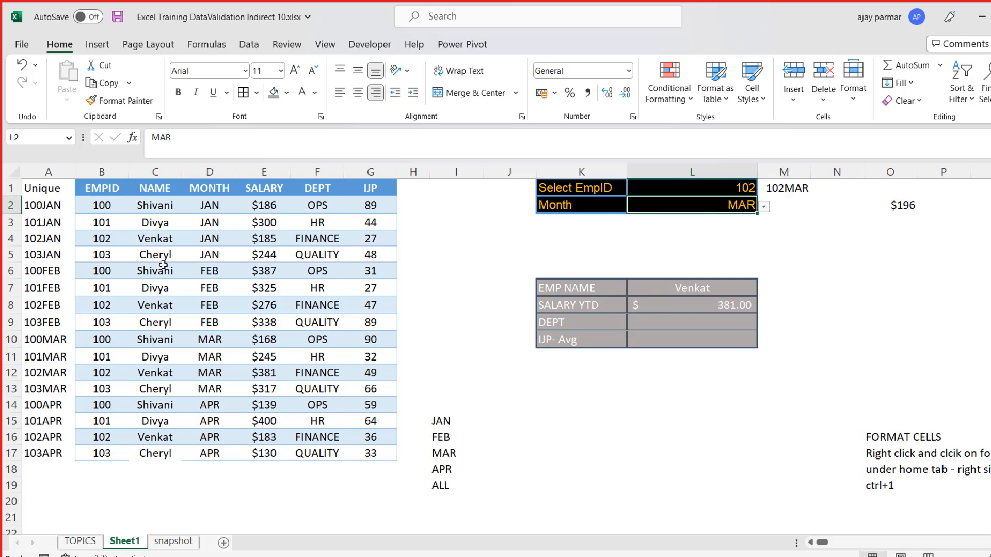
key(alt+Down)
key(Down)
key(Down)
key(Return)
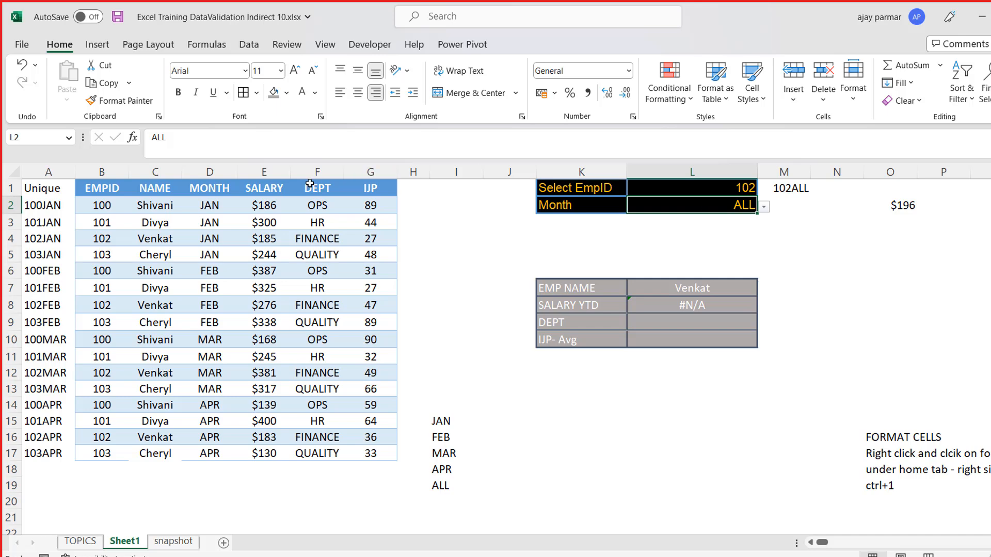
click(601, 420)
text(=sumif()
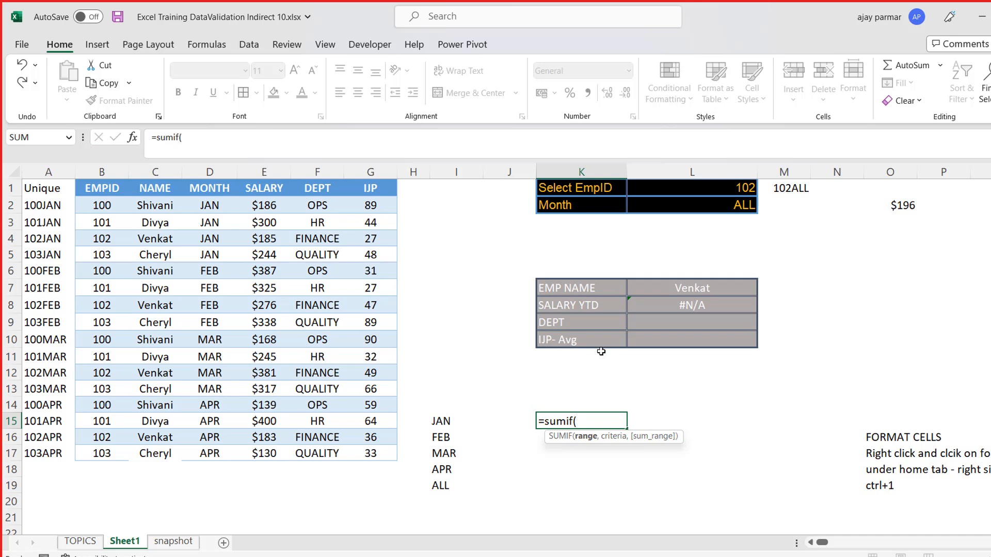
key(Escape)
- Open the L8 formula with an IF testing L2="ALL" and cut the existing VLOOKUP out of it for reuse
click(674, 304)
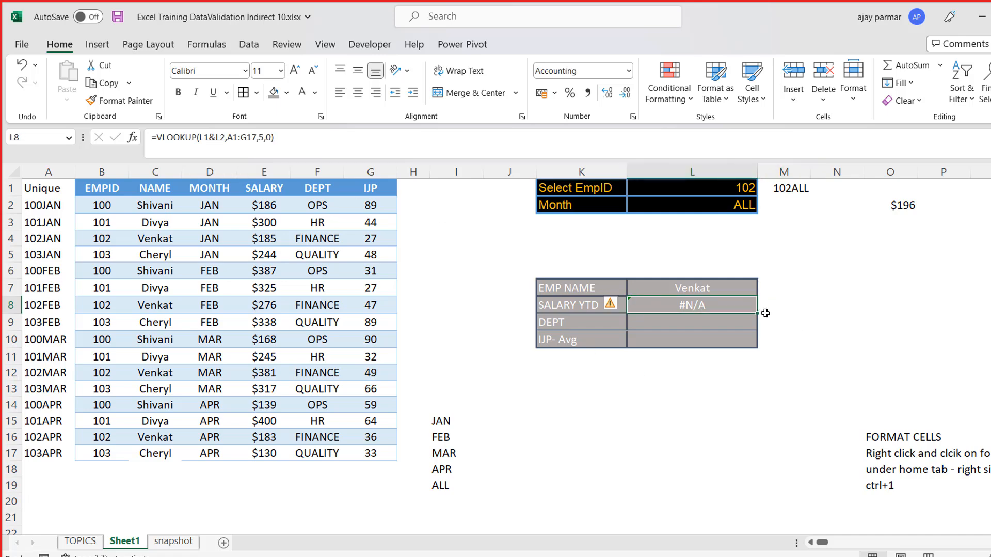
click(156, 137)
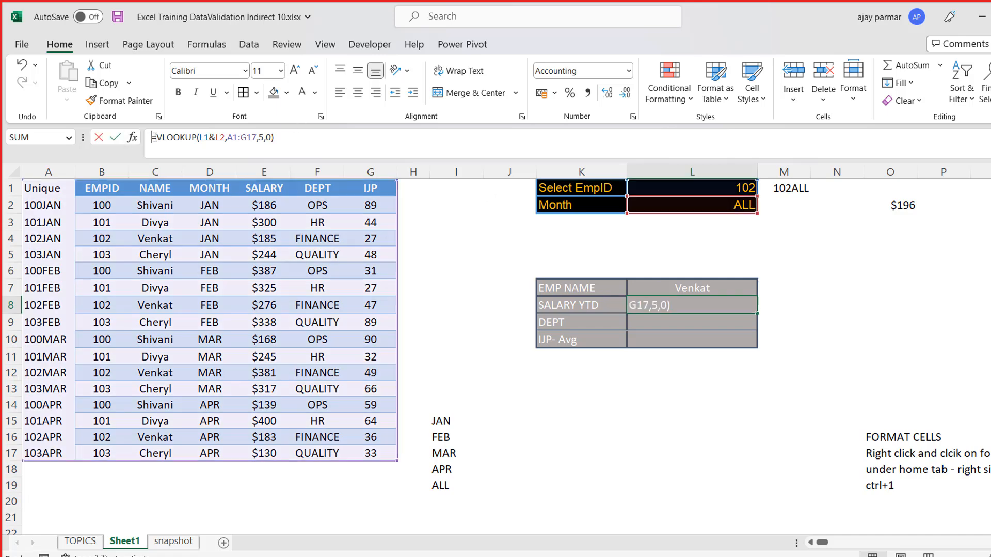
text(IF)
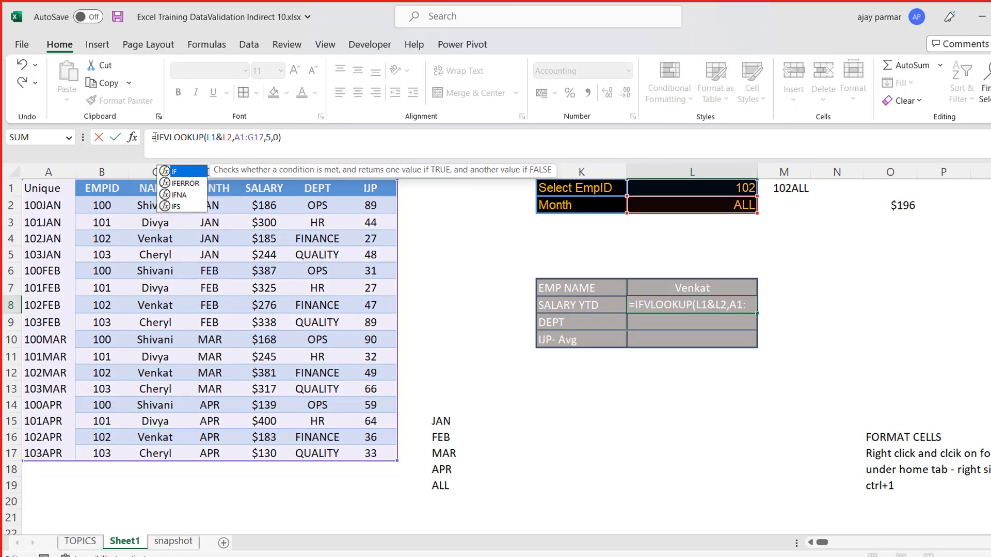
text(()
click(676, 203)
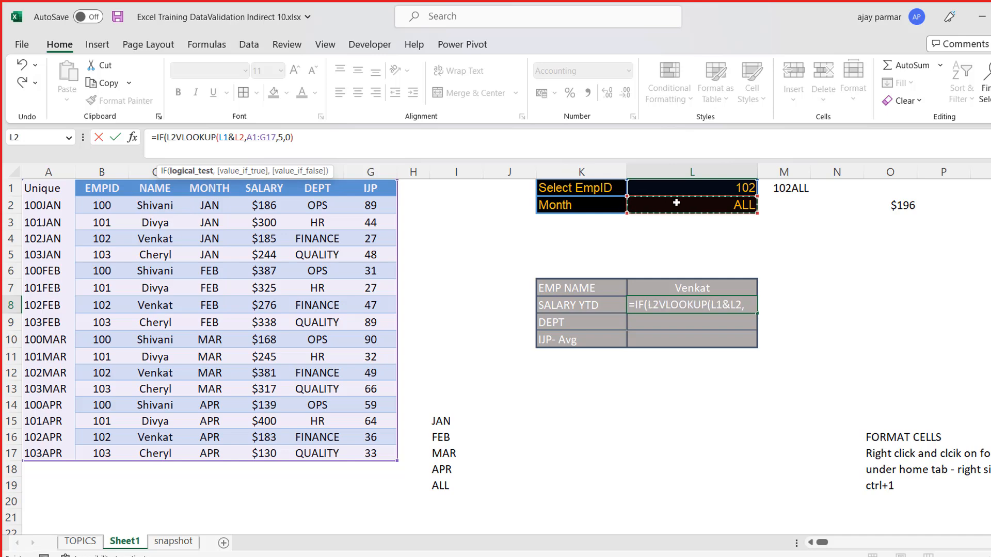
text(="ALL")
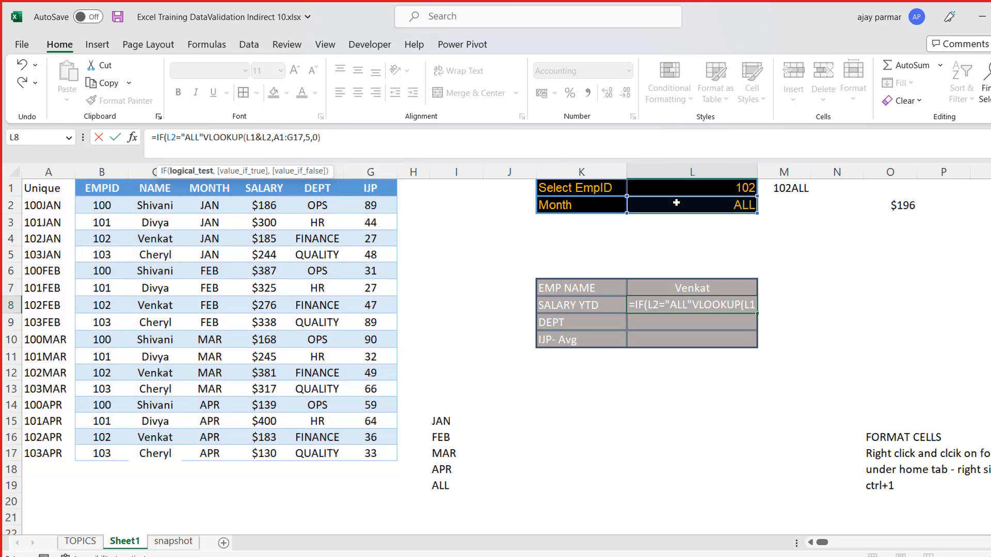
text(,)
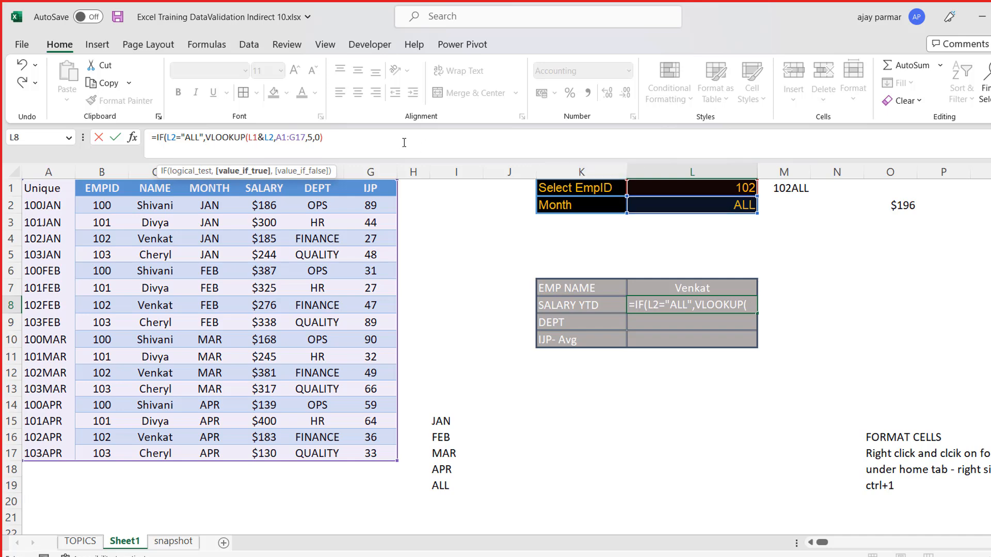
shift+click(376, 138)
key(ctrl+x)
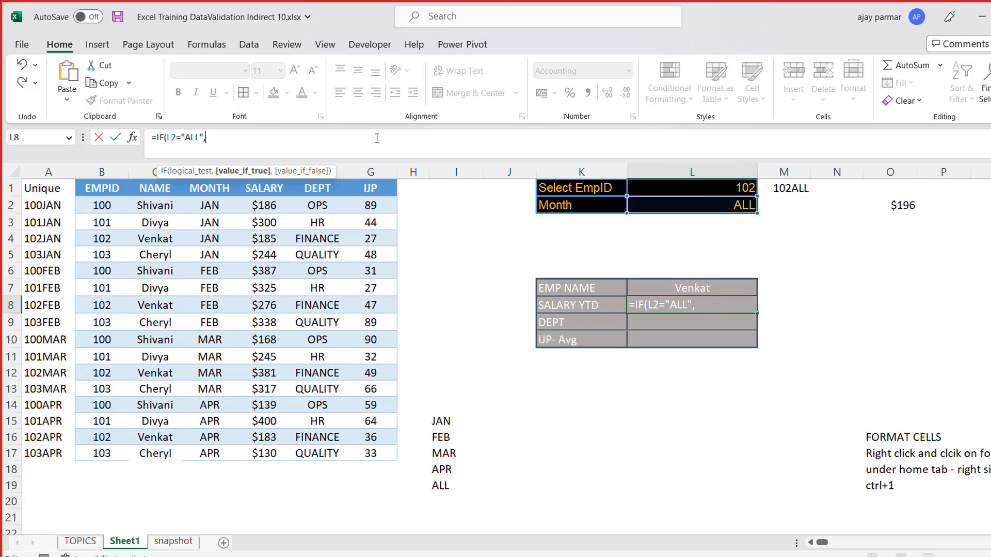
- Add a SUMIF as the value if true, using the EMPID cells $B$2:$B$17 as an absolute range
text(SUM)
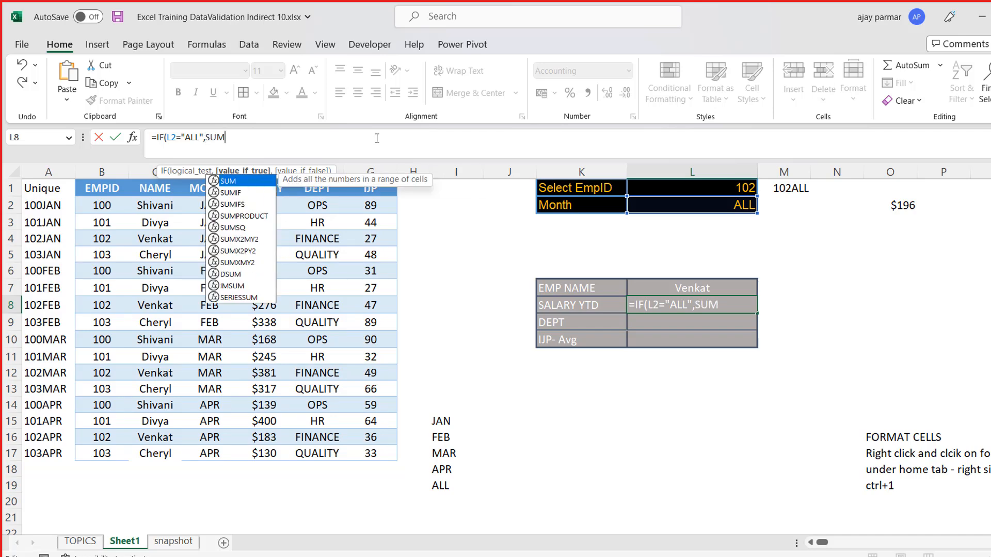
text(IF()
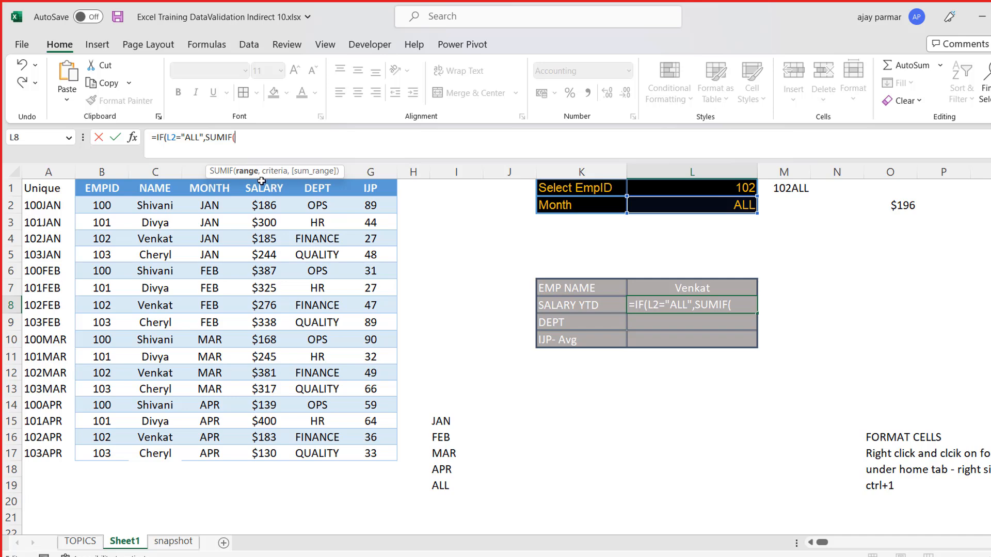
click(106, 205)
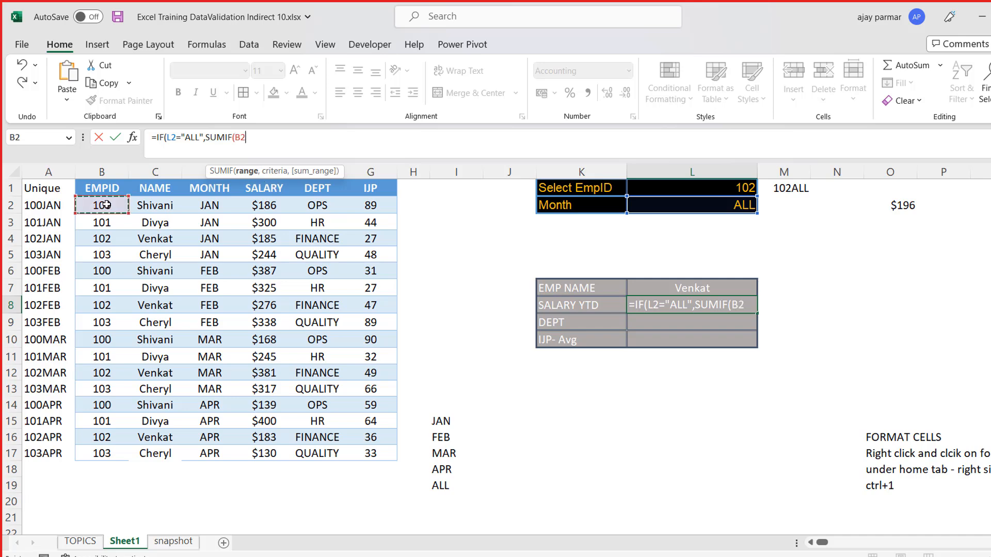
shift+click(112, 454)
key(F4)
text(,)
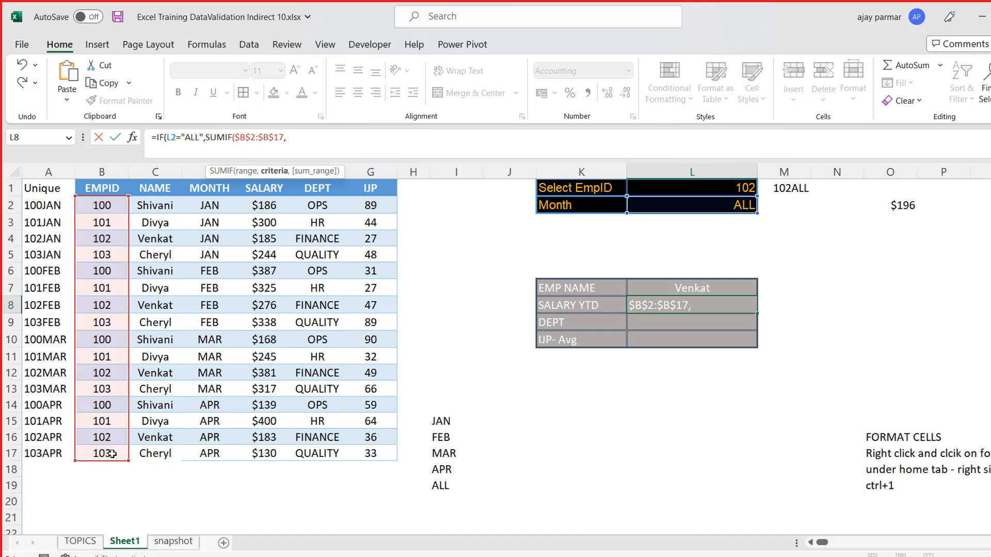
- Complete the SUMIF with the selected EmpID in L1 as the criteria and the salaries E2:E17 as the sum range
click(677, 190)
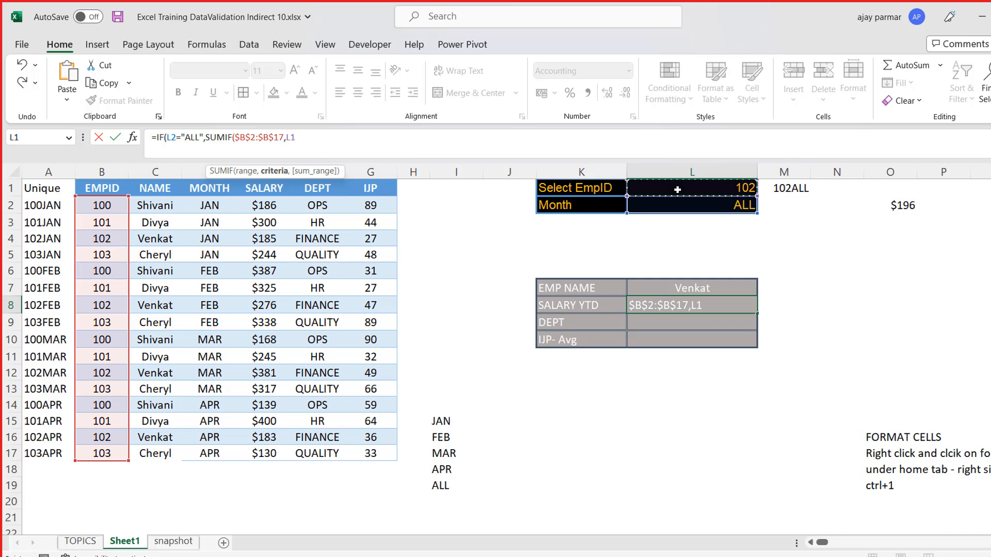
key(BackSpace)
key(BackSpace)
text(102)
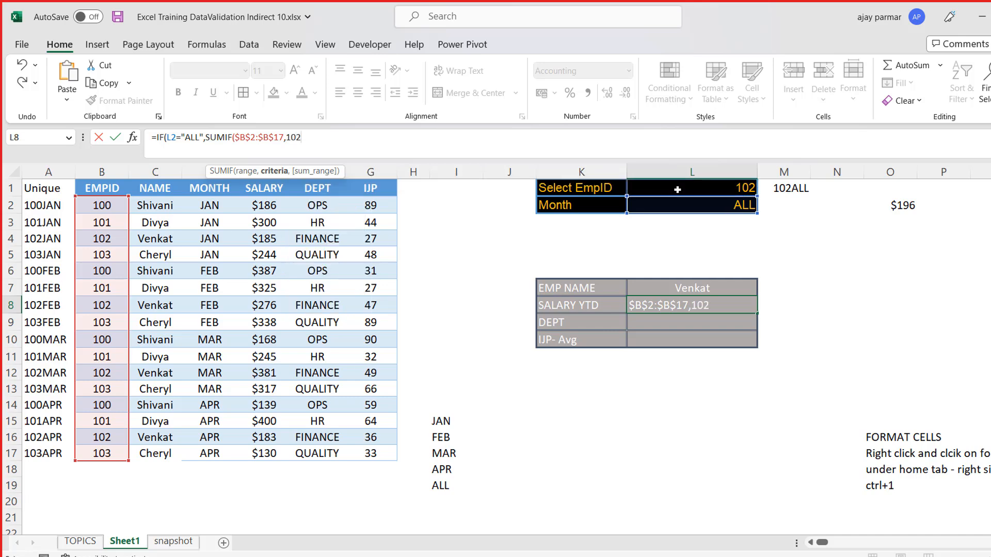
key(BackSpace)
key(BackSpace)
click(699, 190)
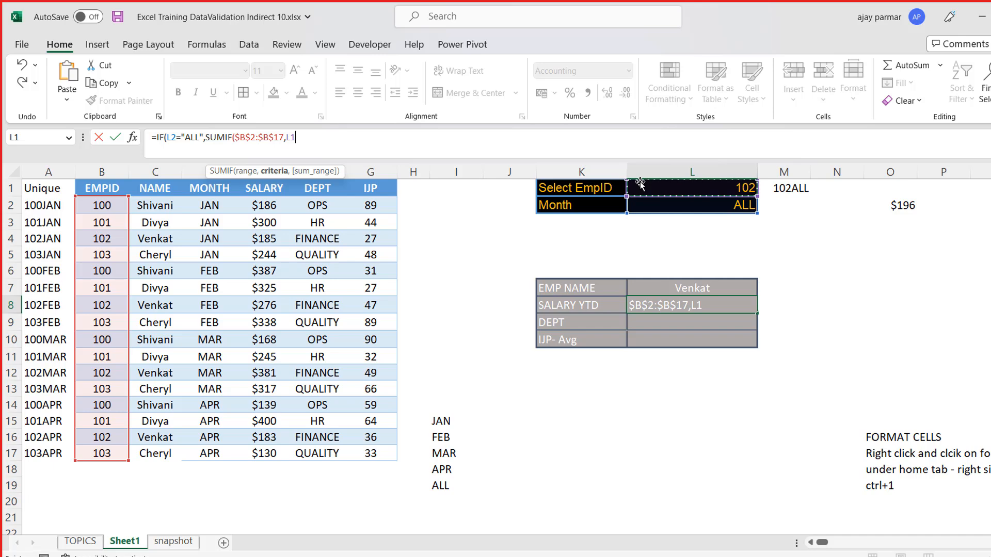
text(,)
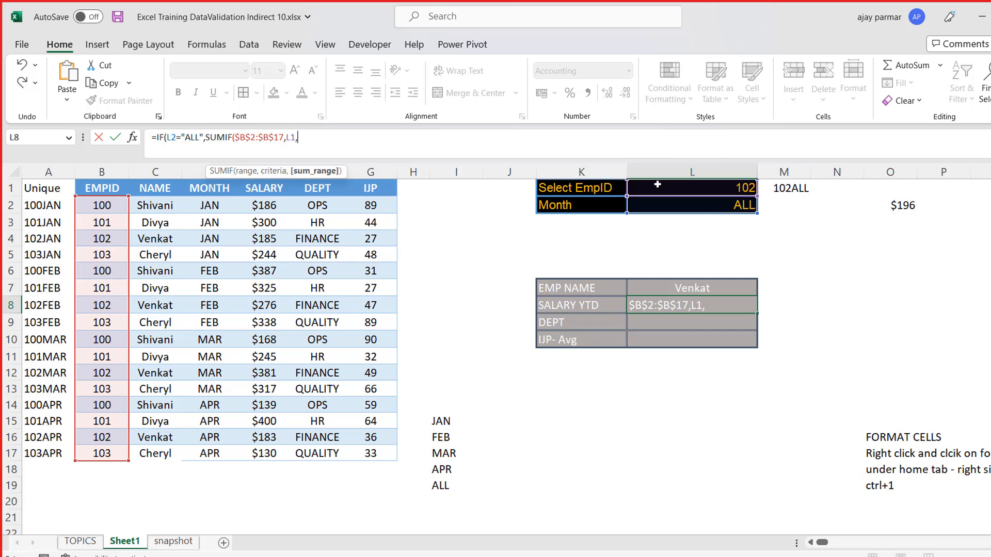
click(261, 205)
drag(260, 205, 267, 452)
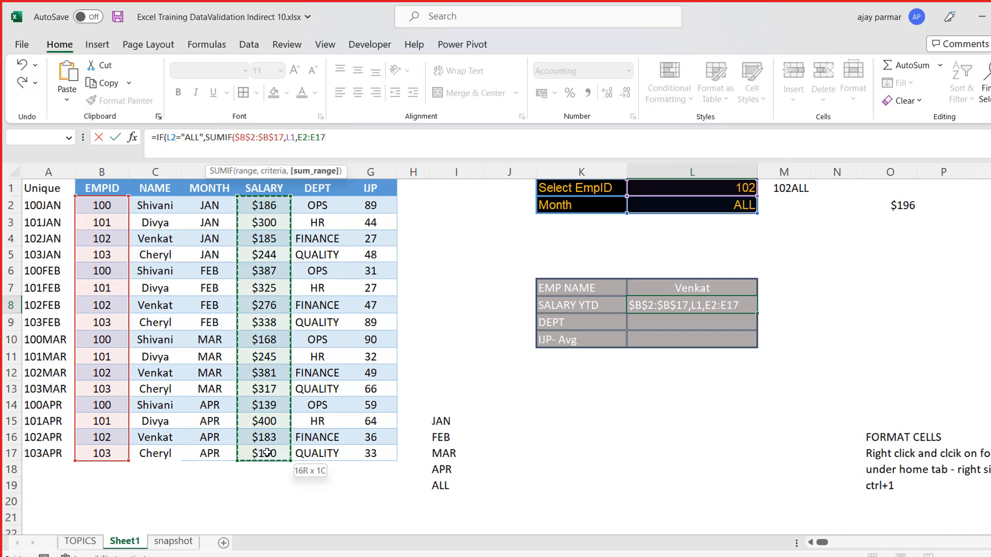
text())
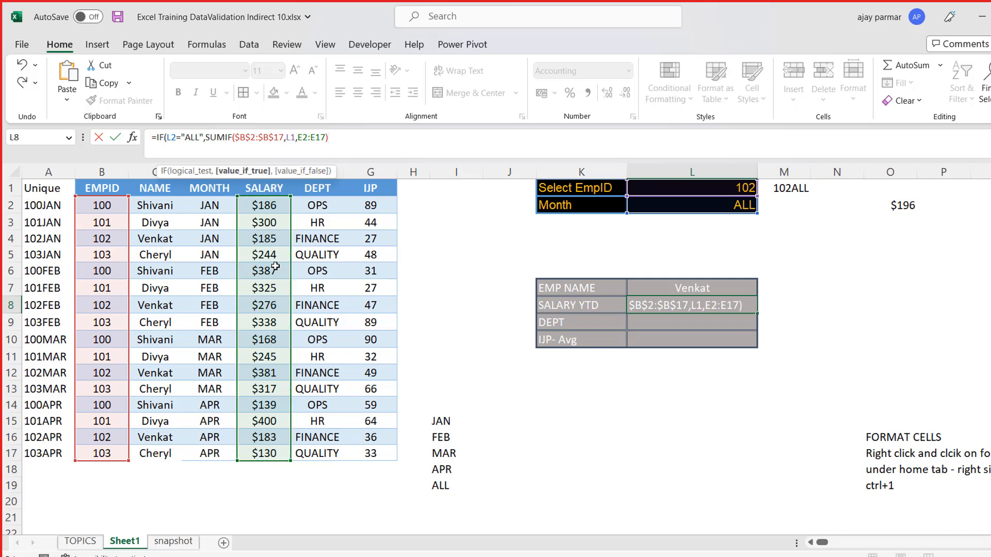
- Reuse VLOOKUP(L1&L2,A1:G17,5,0) as the value if false and commit the L8 formula, accepting the proposed bracket correction
text(,)
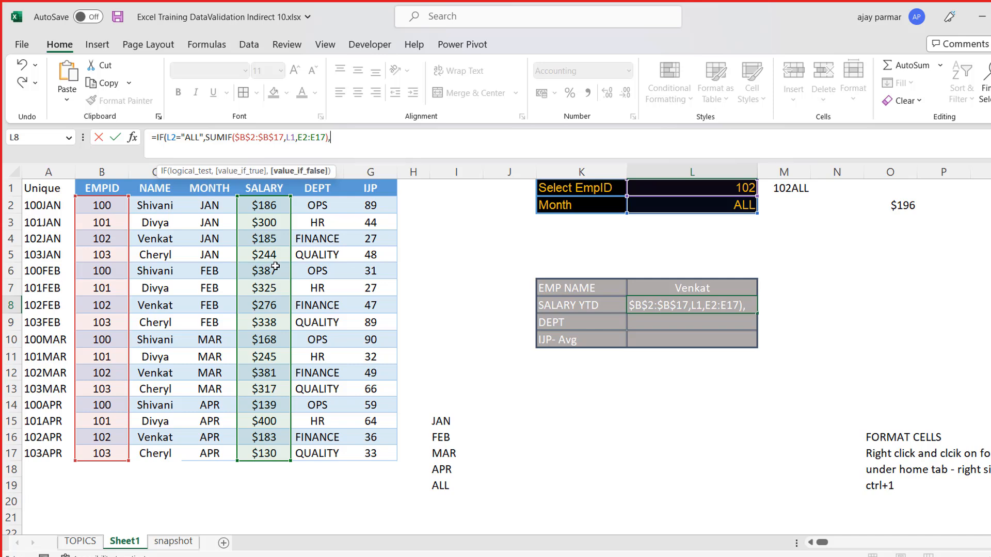
text(VLOOKUP(L1&L2,A1:G17,5,0))
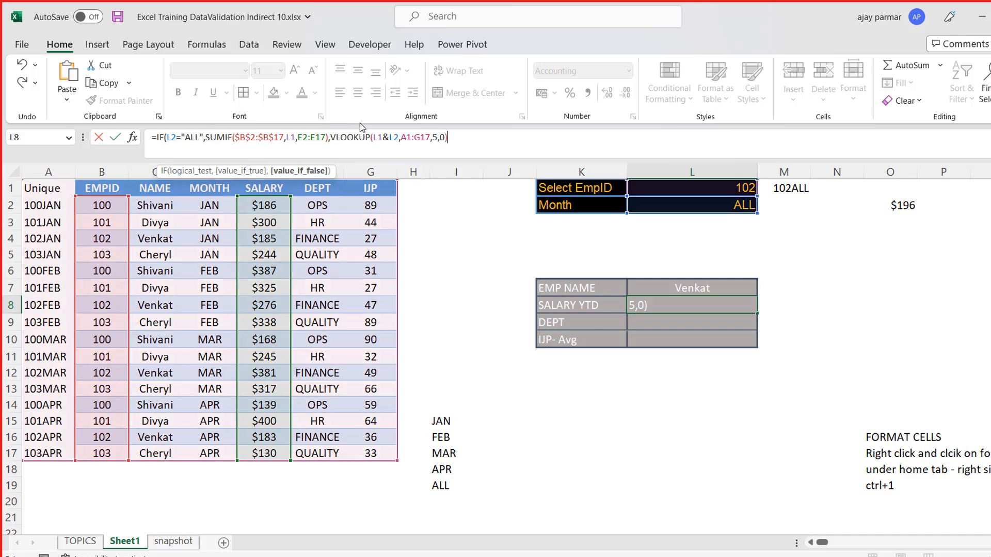
click(385, 137)
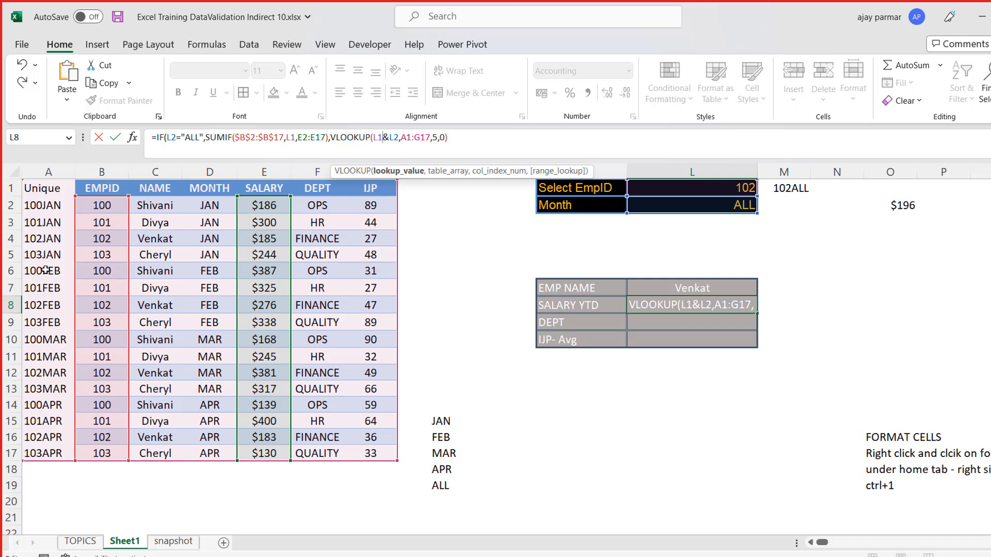
key(Return)
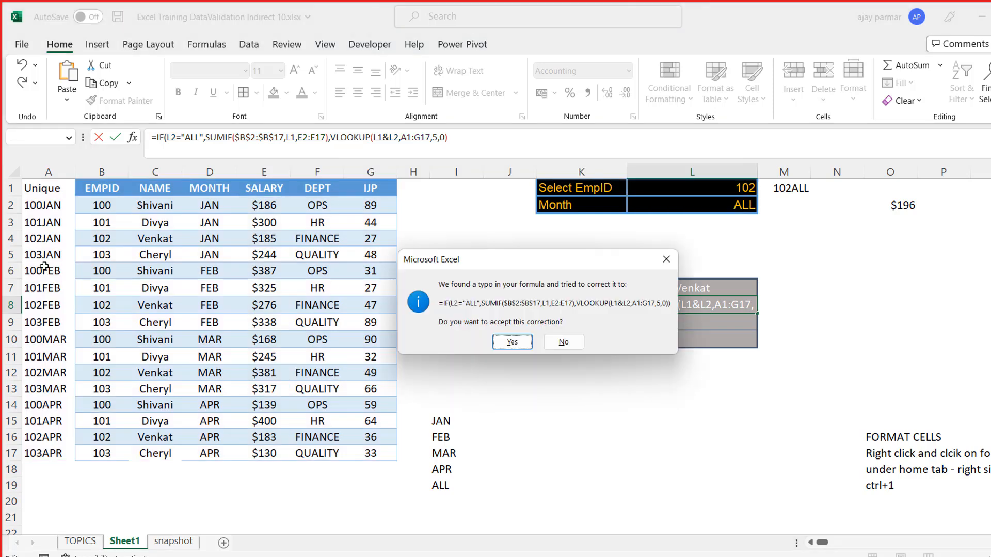
key(Return)
key(Up)
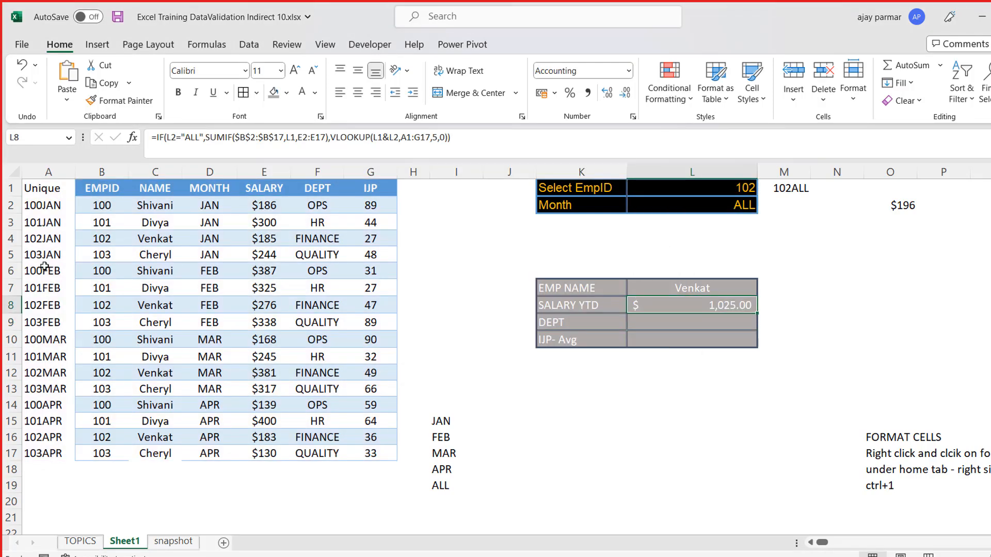
- Set the Month selection in L2 to APR to test the combined IF formula for SALARY YTD
key(Up)
key(Up)
key(Up)
key(Up)
key(Up)
key(Up)
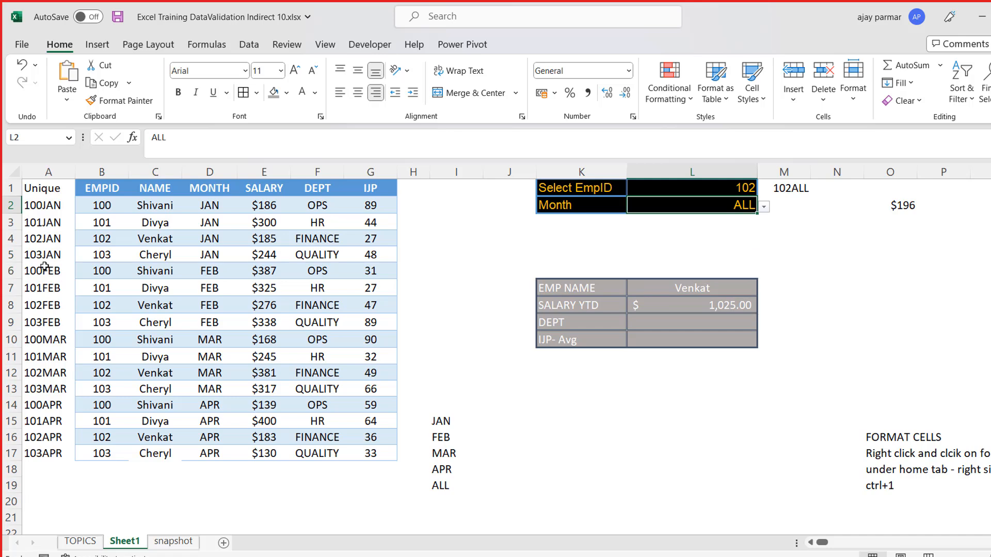
key(Down)
key(Down)
key(Down)
key(Down)
key(Down)
key(Up)
key(Up)
key(Up)
key(Up)
key(Up)
key(alt+Down)
key(Up)
key(Return)
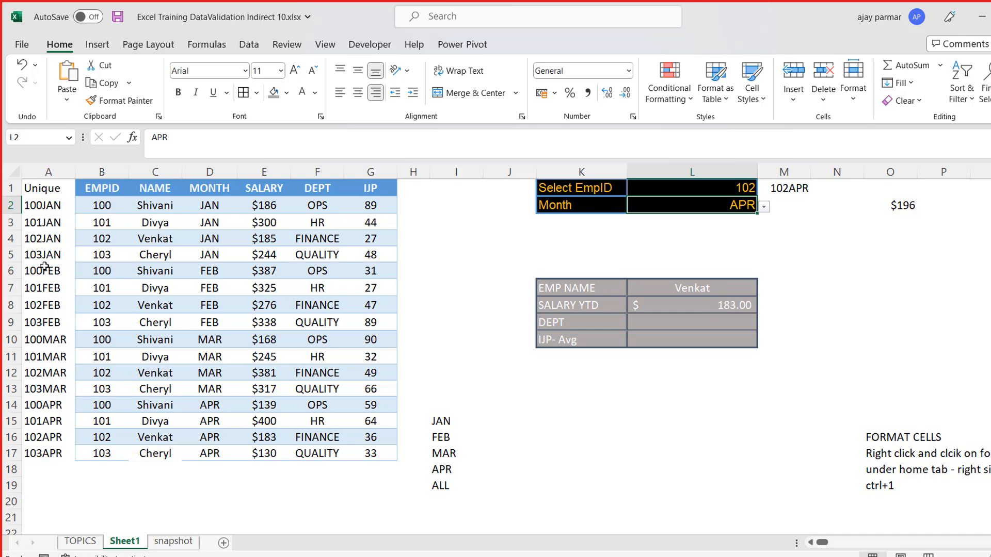
- Test the SALARY YTD formula with the Month selection in L2 at MAR and FEB
key(alt+Down)
key(Up)
key(Return)
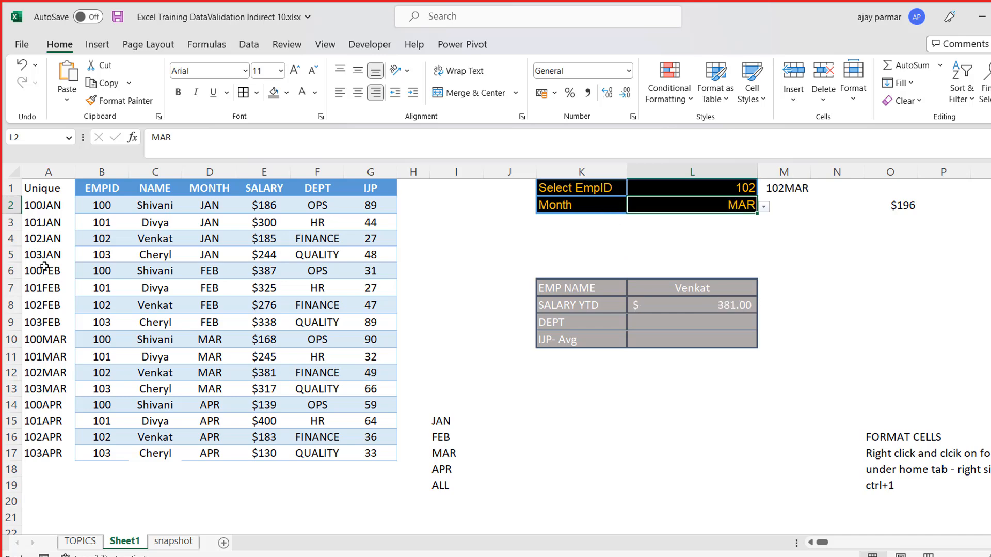
key(alt+Down)
key(Up)
key(Return)
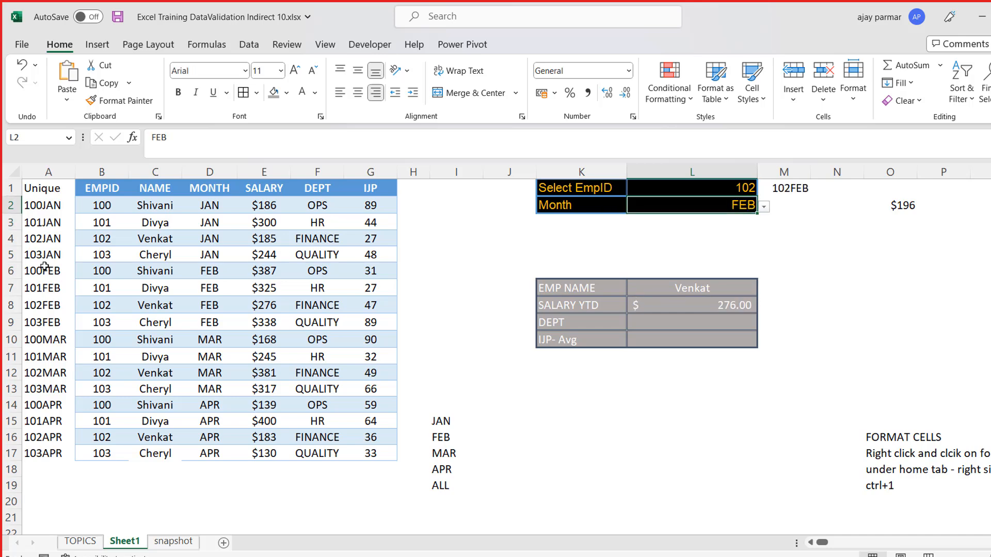
- Return the Month selection in L2 to ALL to check the summed salary
key(alt+Down)
key(Down)
key(Down)
key(Down)
key(Return)
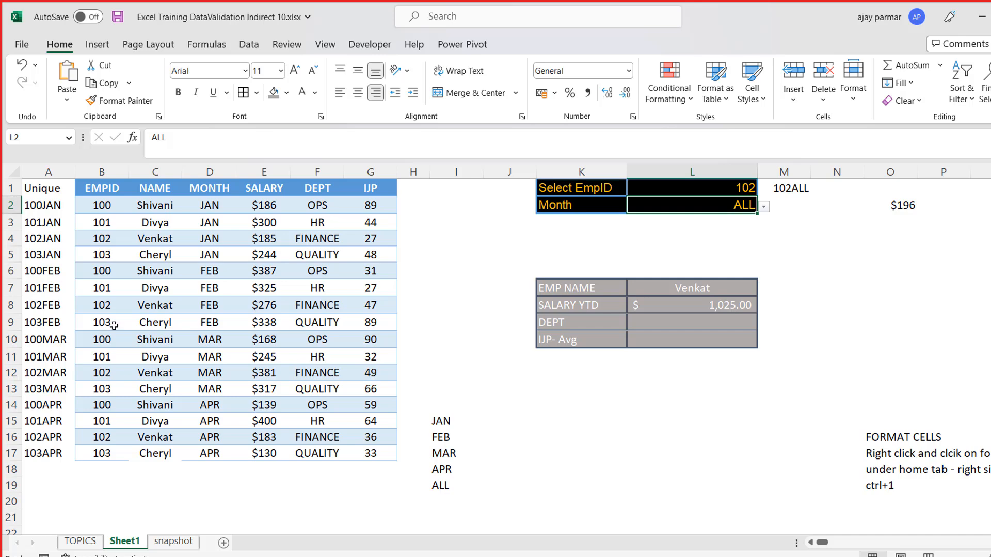
- Enter =VLOOKUP(L1,B1:F17,5,0) in L9 to look up the selected employee's department
click(689, 318)
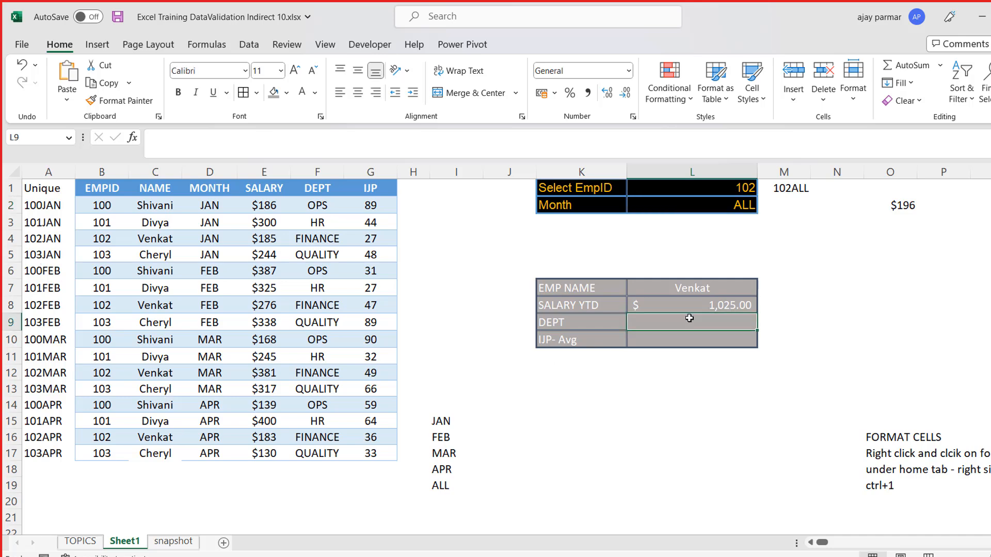
text(=VLOOKUP()
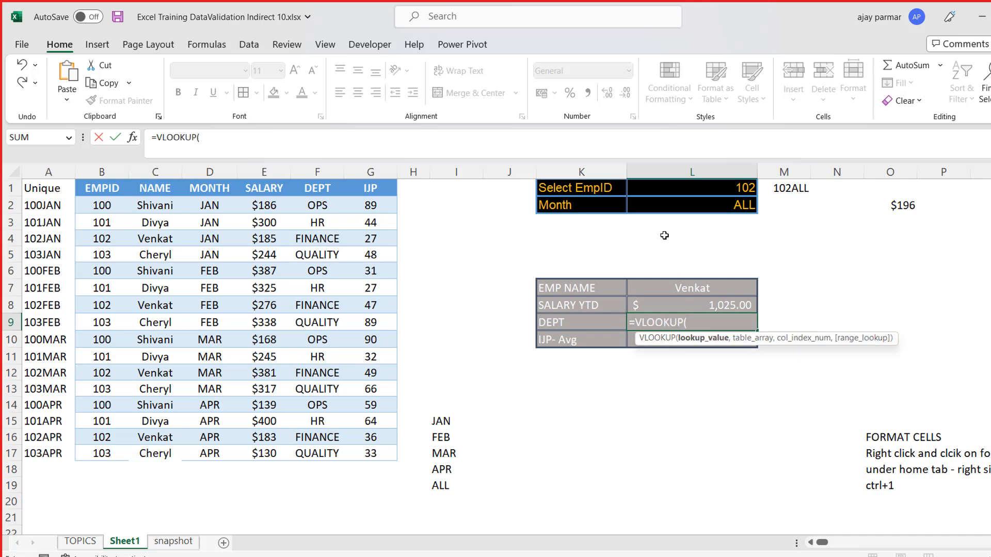
click(656, 182)
text(,)
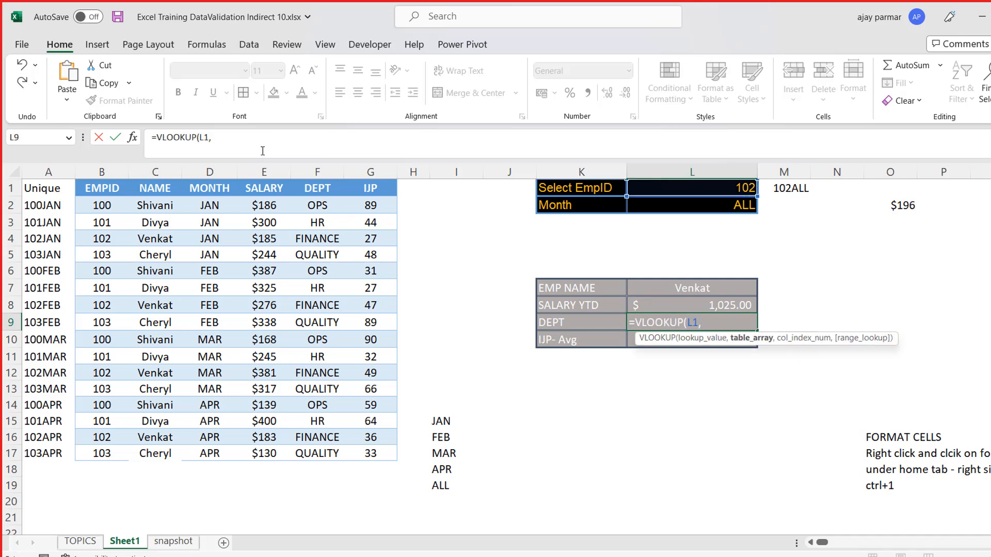
click(105, 181)
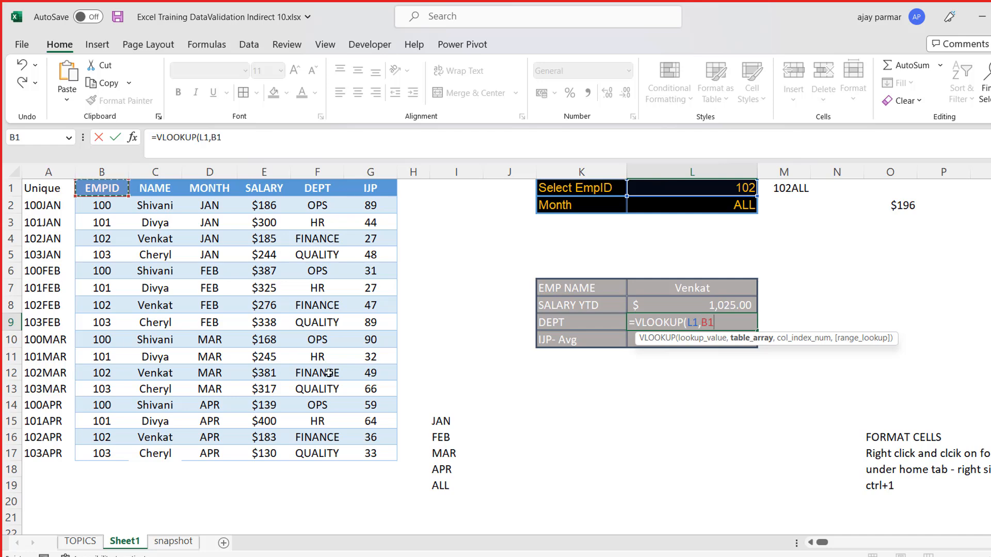
shift+click(332, 453)
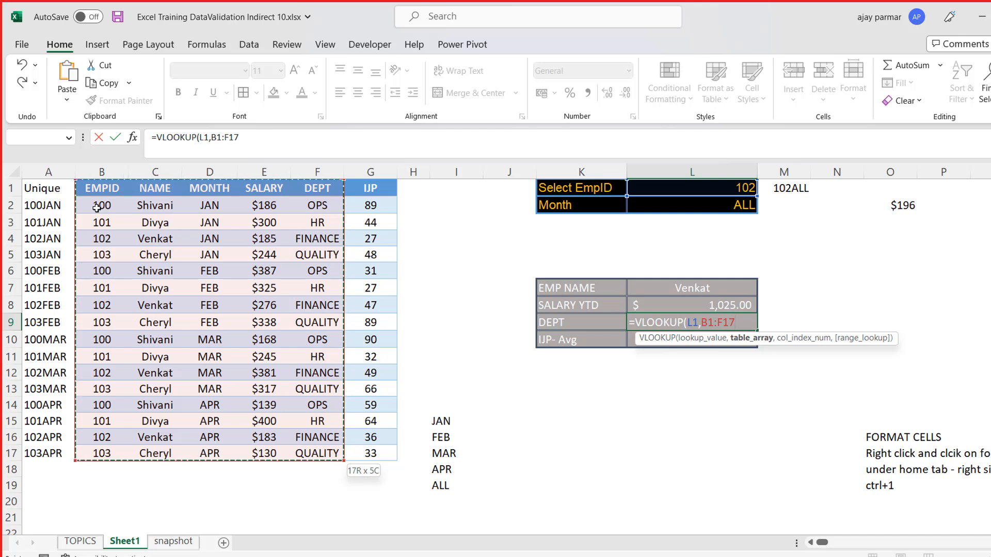
text(,5,0)
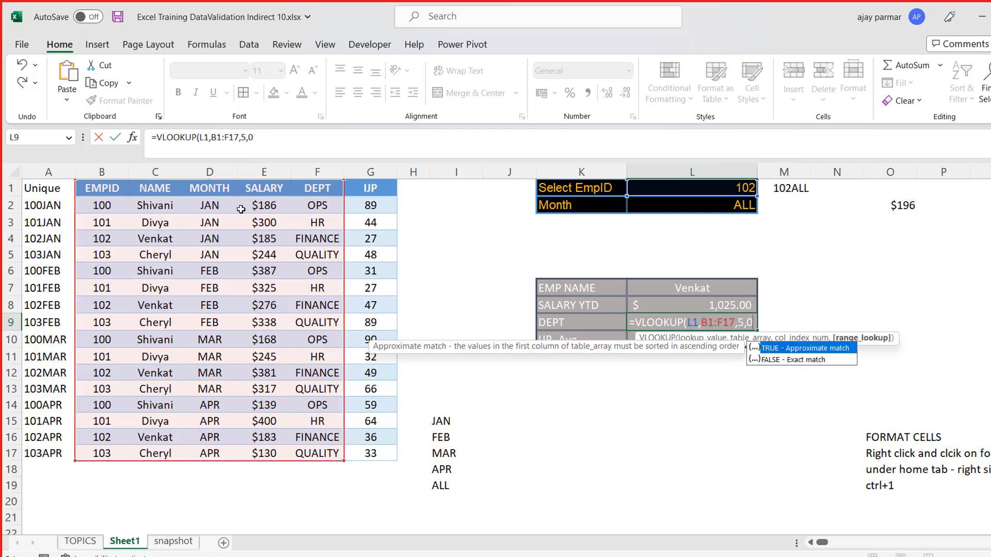
key(Return)
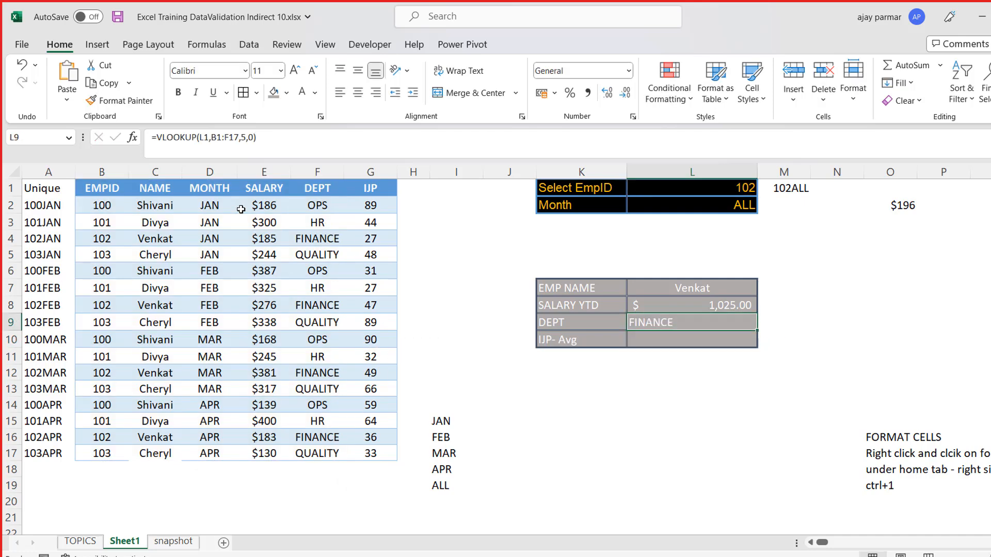
- Right-align the DEPT result in L9 and the EMP NAME result in L7
click(358, 93)
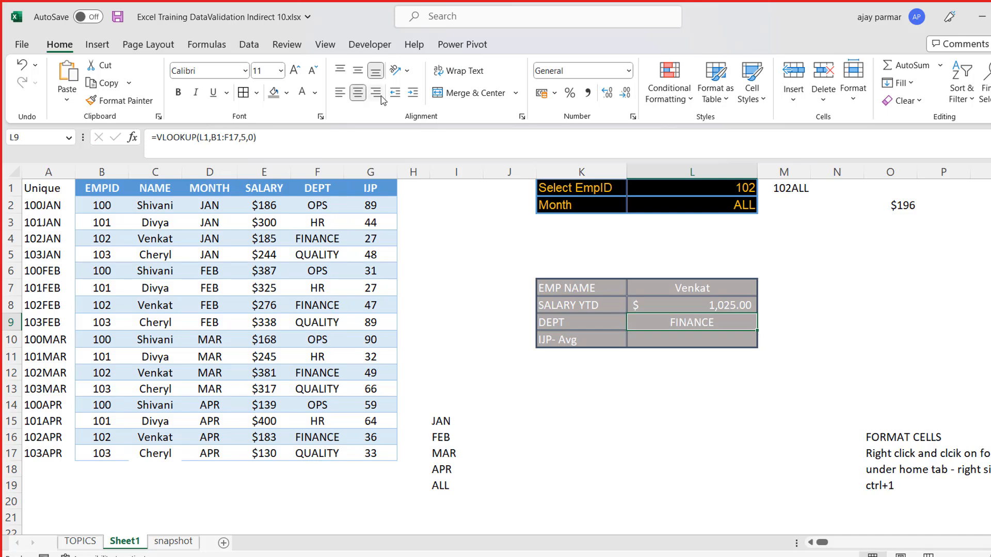
click(376, 92)
key(Up)
key(Up)
click(381, 97)
- Begin the IJP- Avg formula in L10 with the test IF(L2="ALL" and AVERAGEIF as the value if true
click(688, 336)
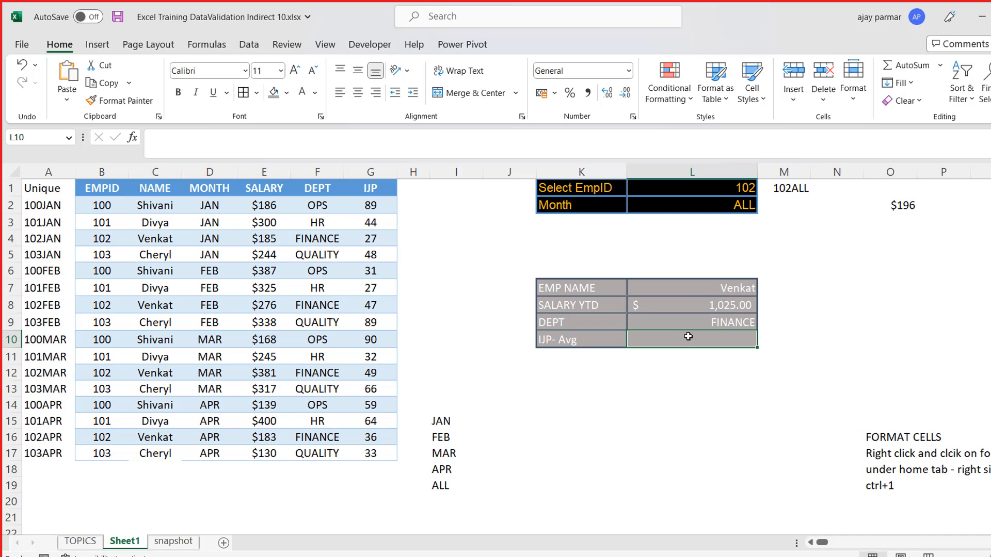
text(=IF()
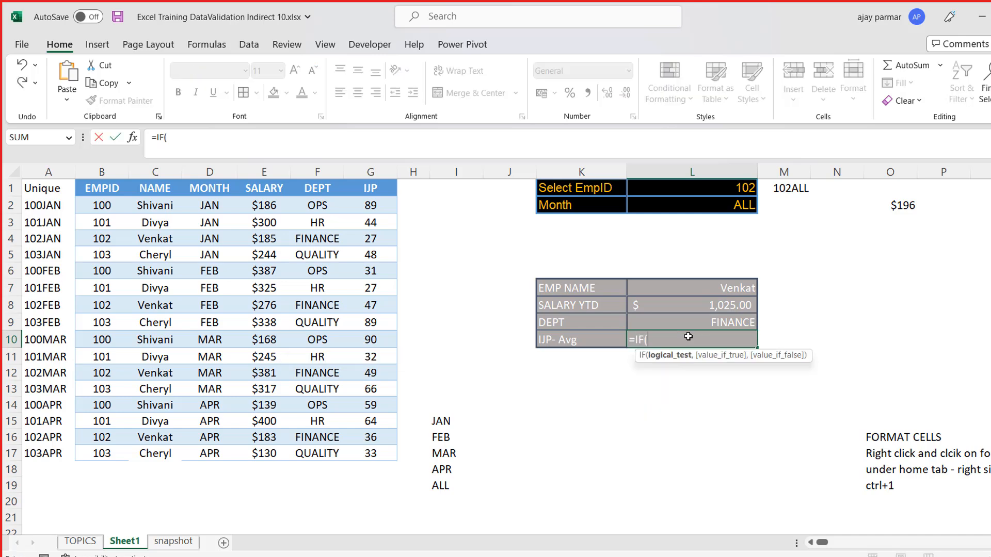
click(660, 203)
text(="ALL",AVERA)
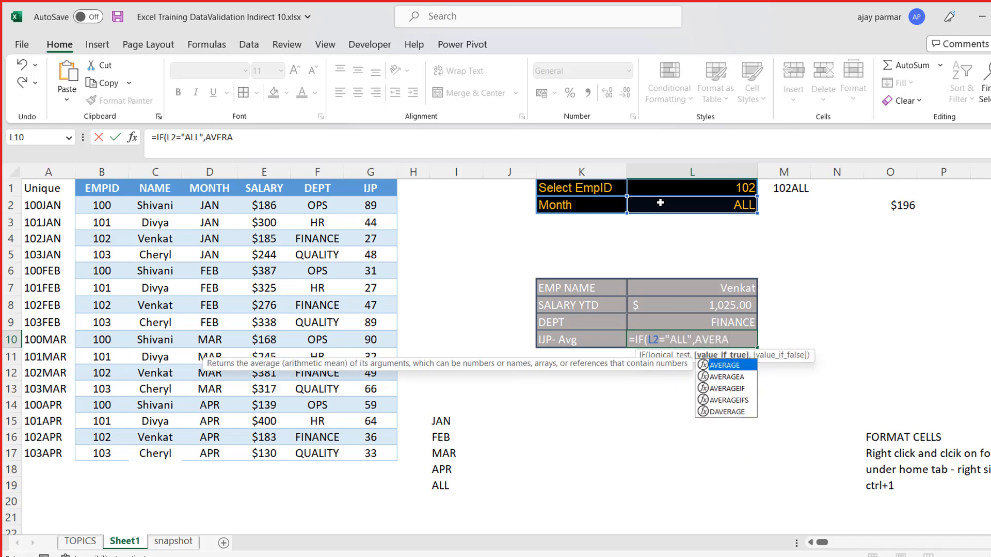
text(GEIF()
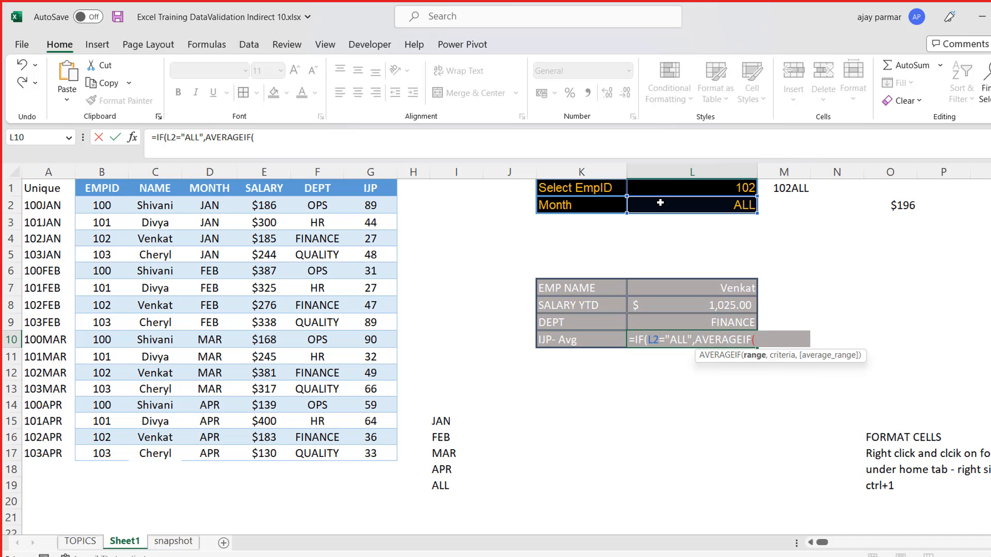
- Complete the AVERAGEIF in L10 with range $B$2:$B$17, criteria L1 and average range E2:E17
click(266, 145)
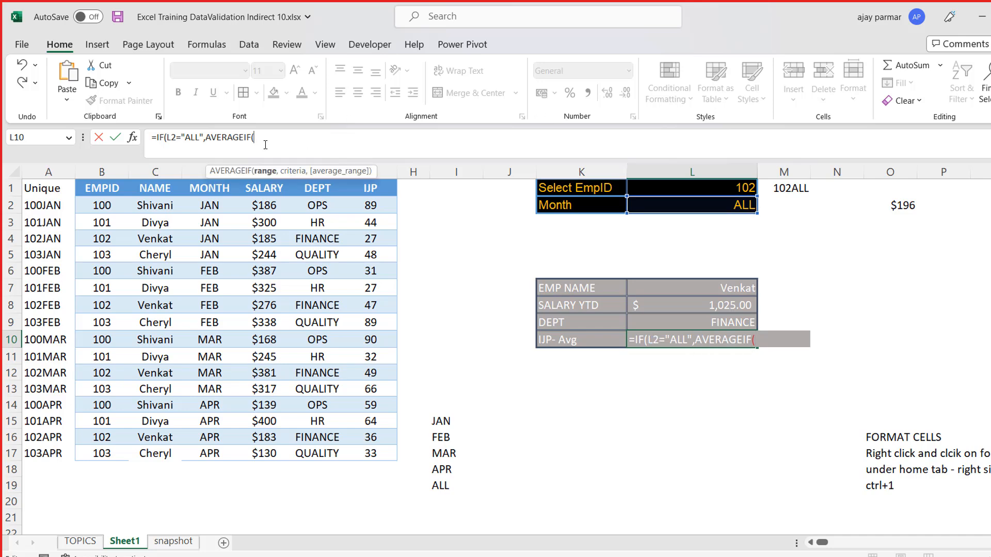
click(103, 204)
key(ctrl+shift+Down)
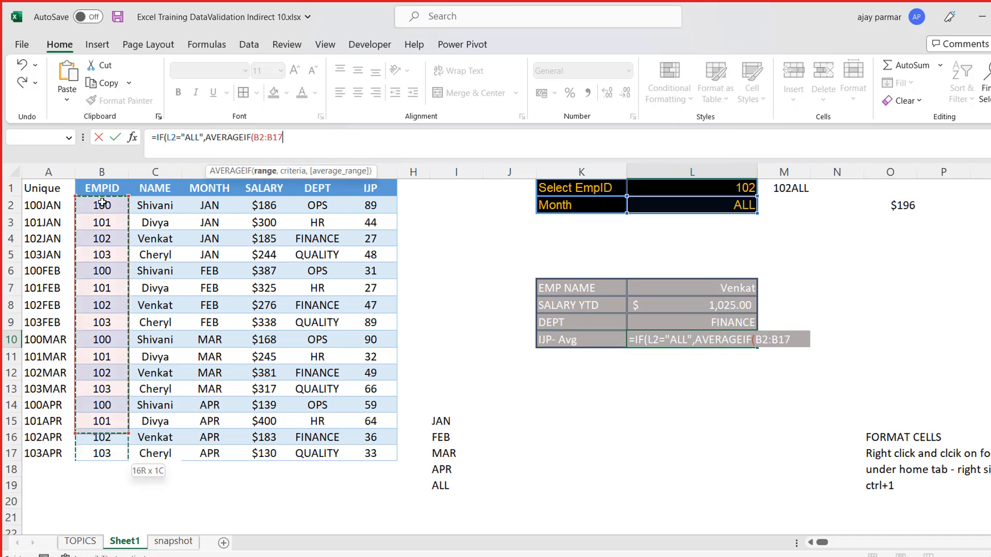
key(F4)
text(,)
click(728, 187)
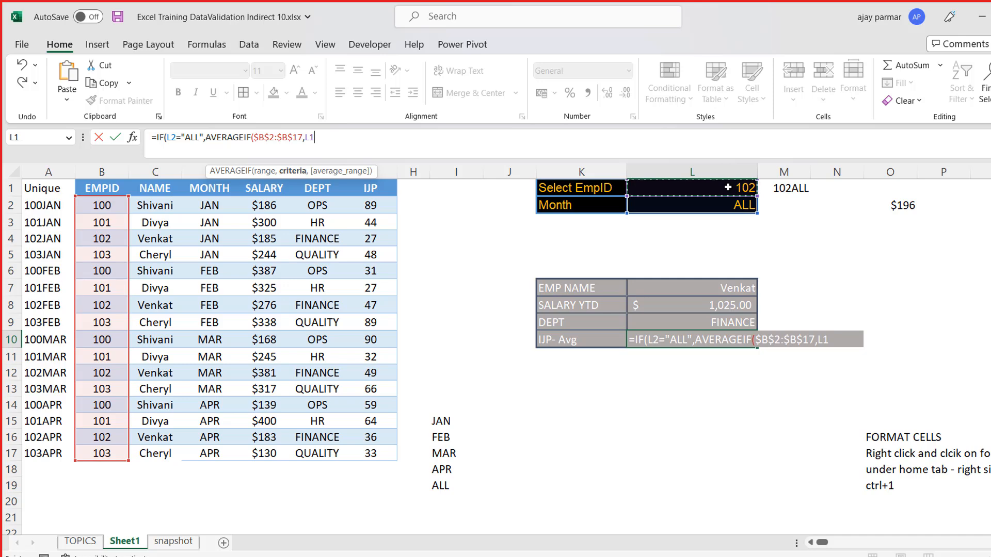
text(,)
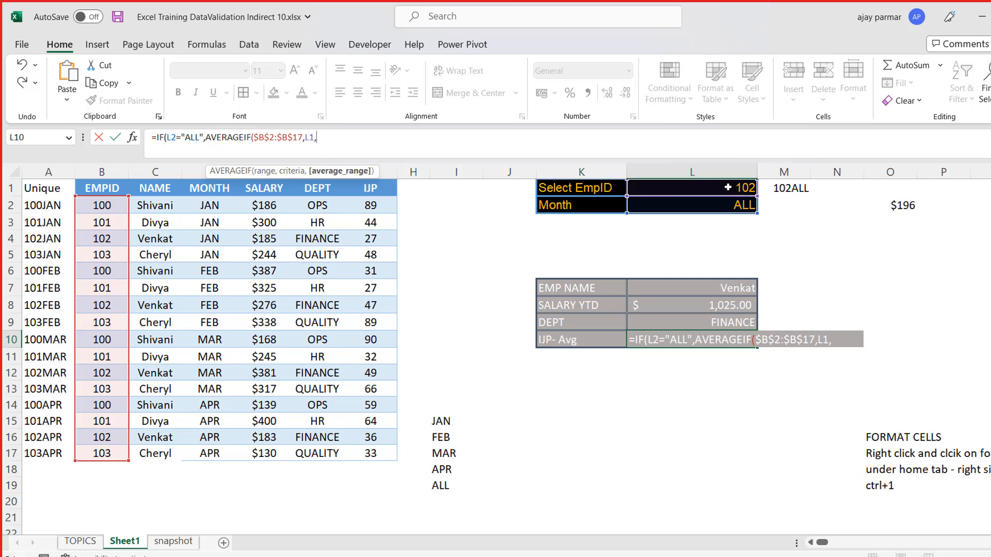
click(264, 207)
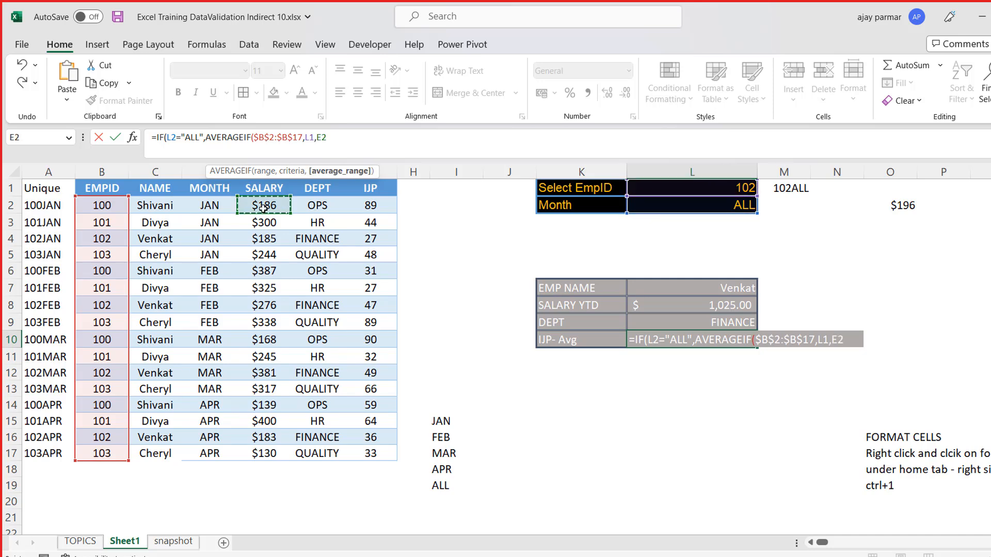
key(ctrl+shift+Down)
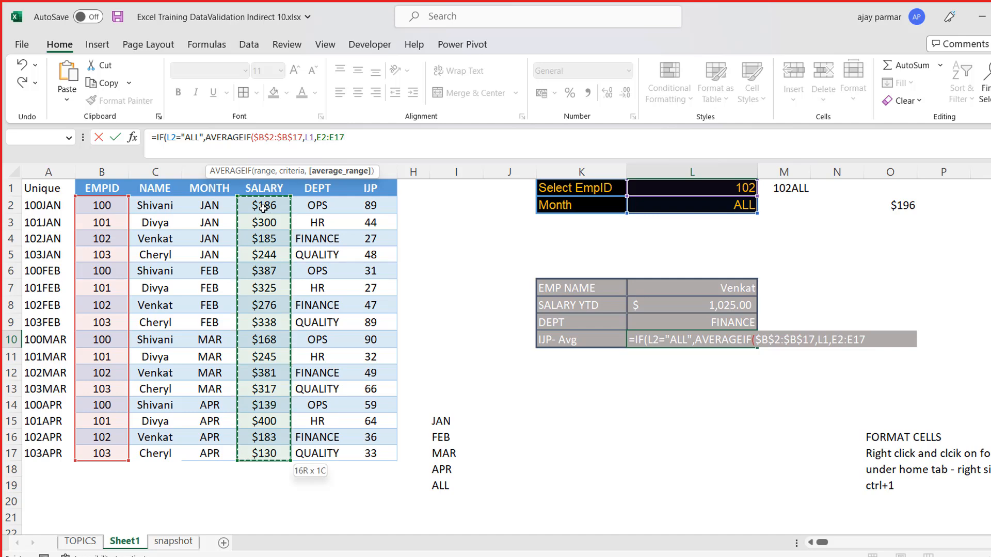
text())
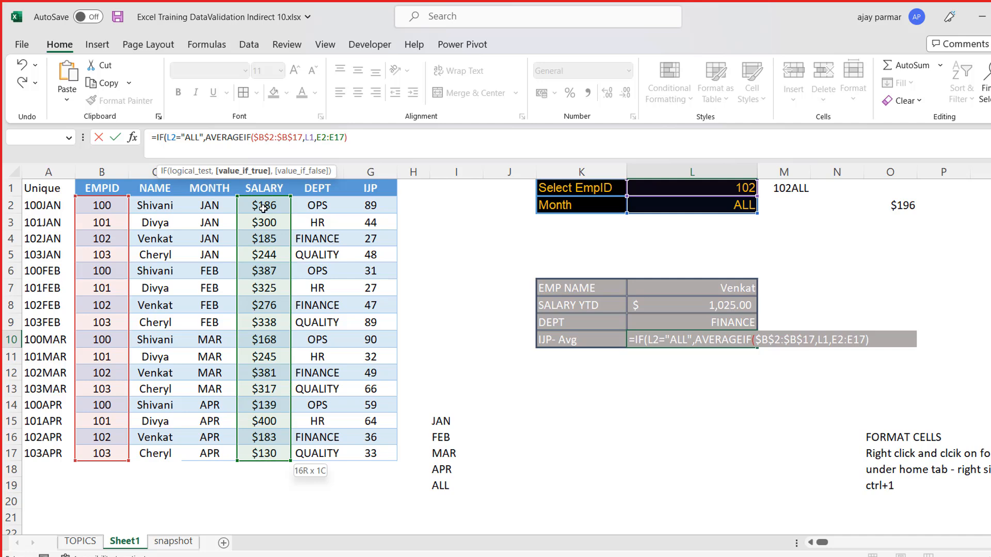
text(,)
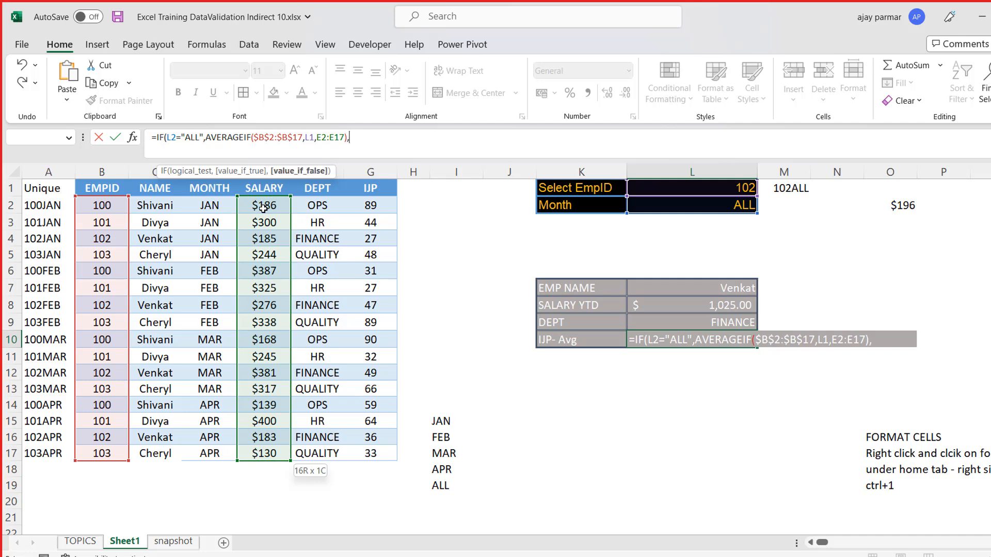
text(VLOOKUP)
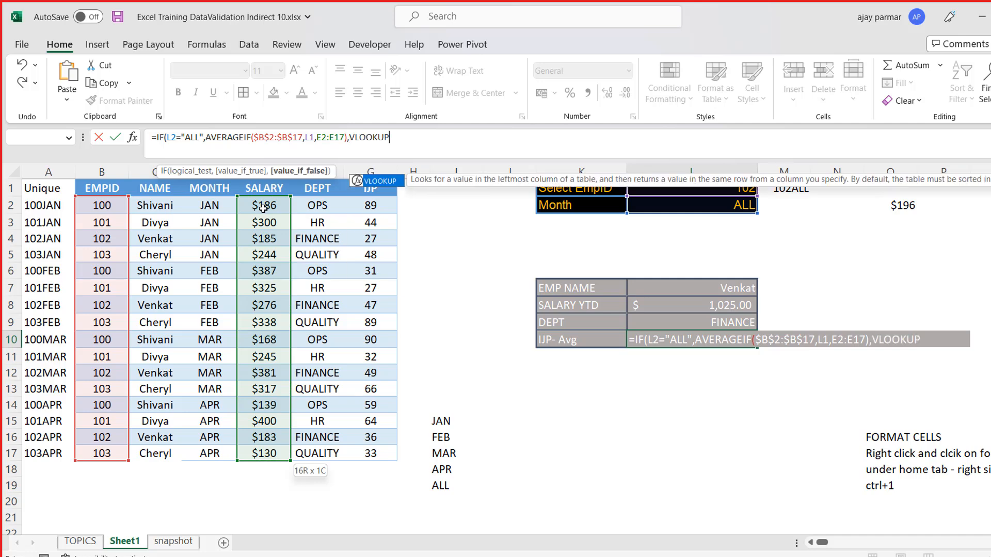
text(()
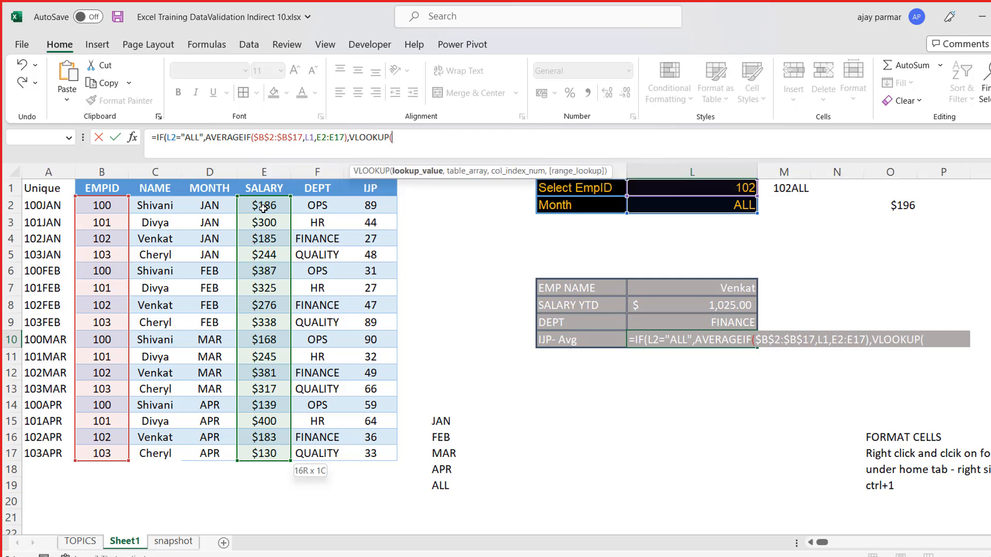
- Add a VLOOKUP of L1&L2 in the table A1:G17 as the value if false in the L10 formula
click(700, 189)
text(&)
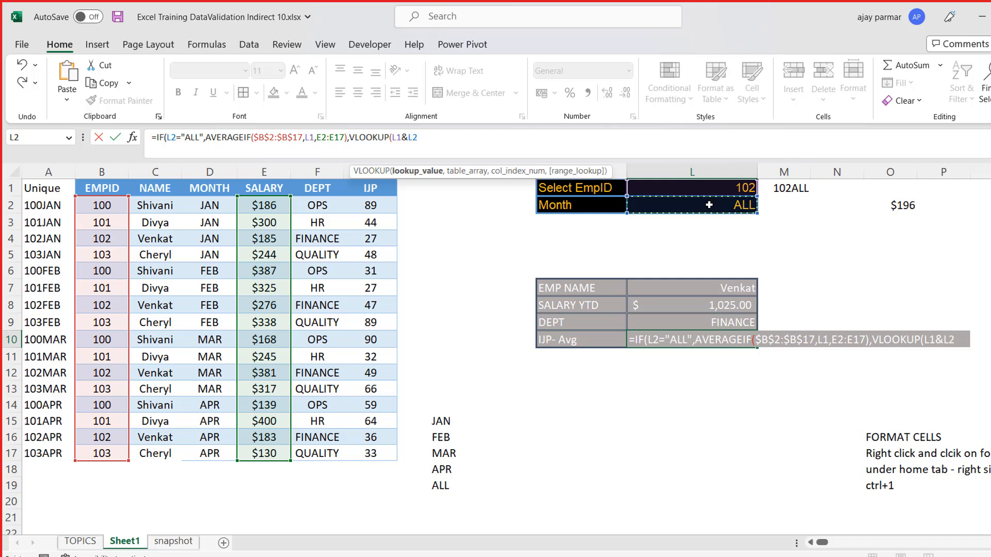
text(,)
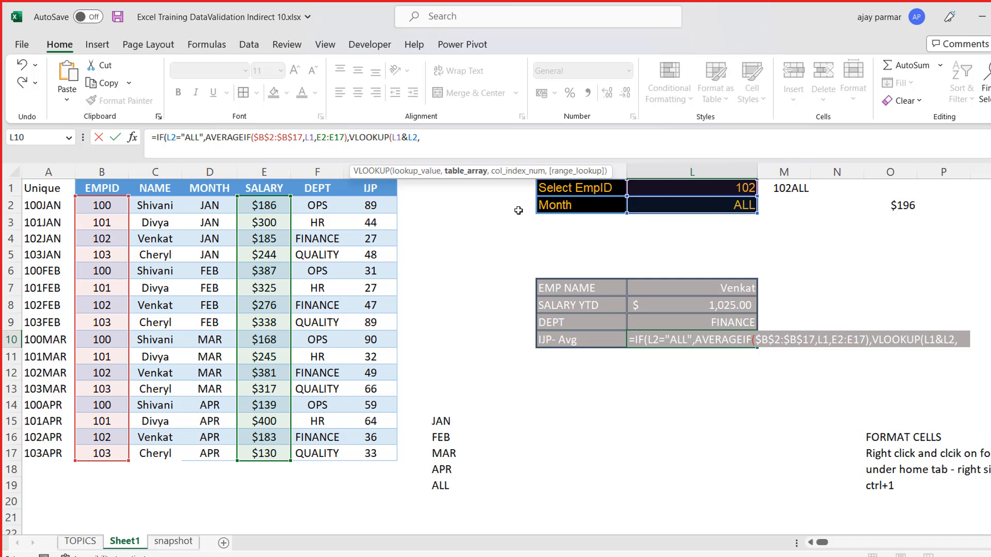
click(53, 187)
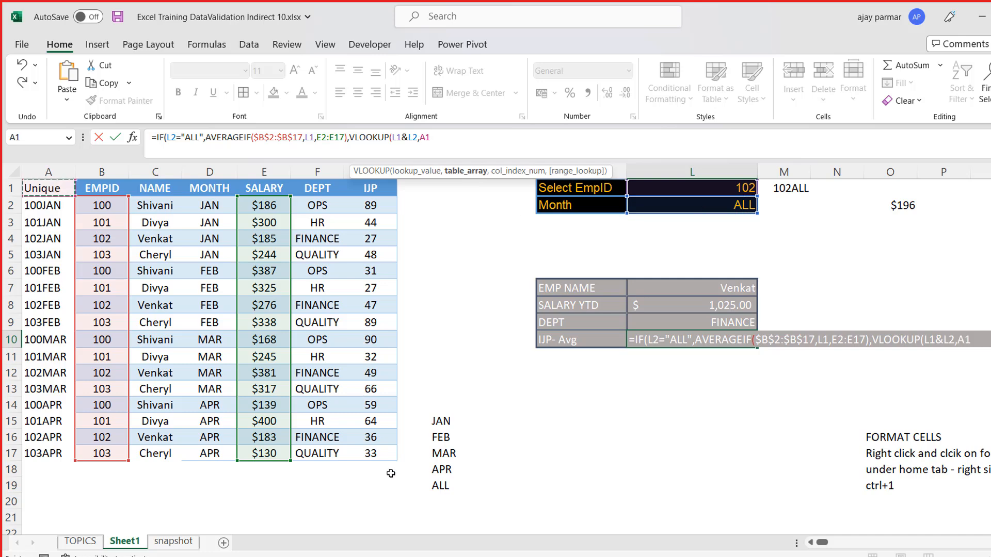
shift+click(382, 457)
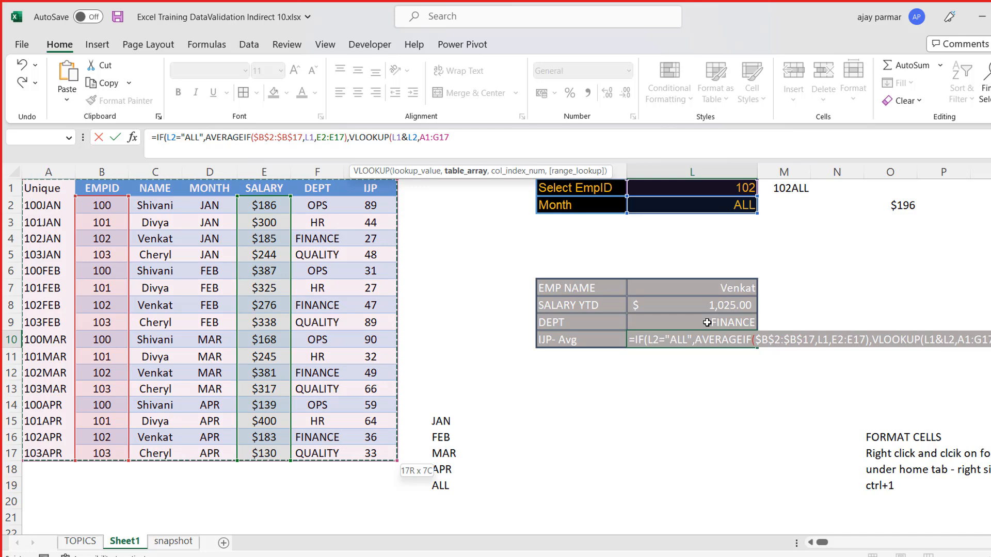
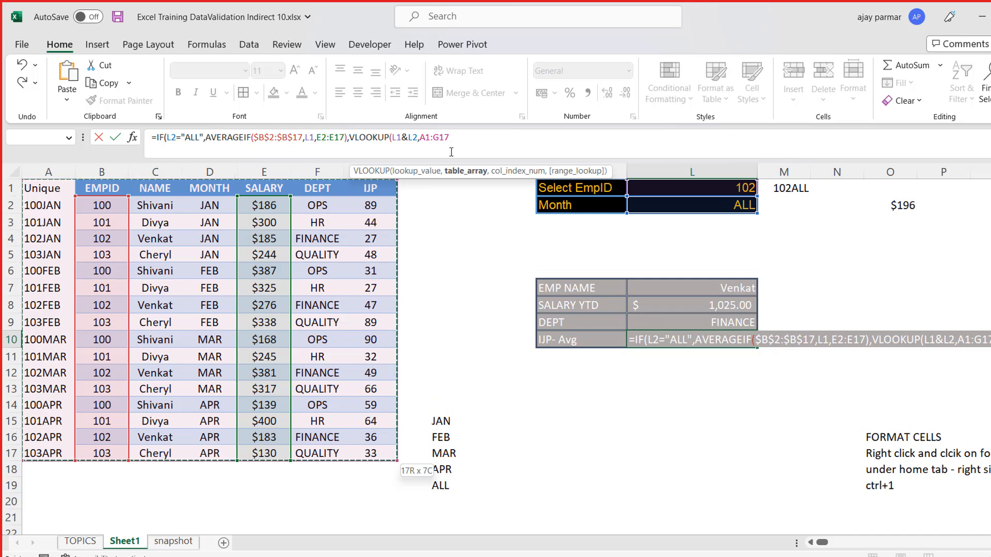
- Complete the VLOOKUP in the L10 formula with column index 6 and exact match 0, and enter the formula
text(,)
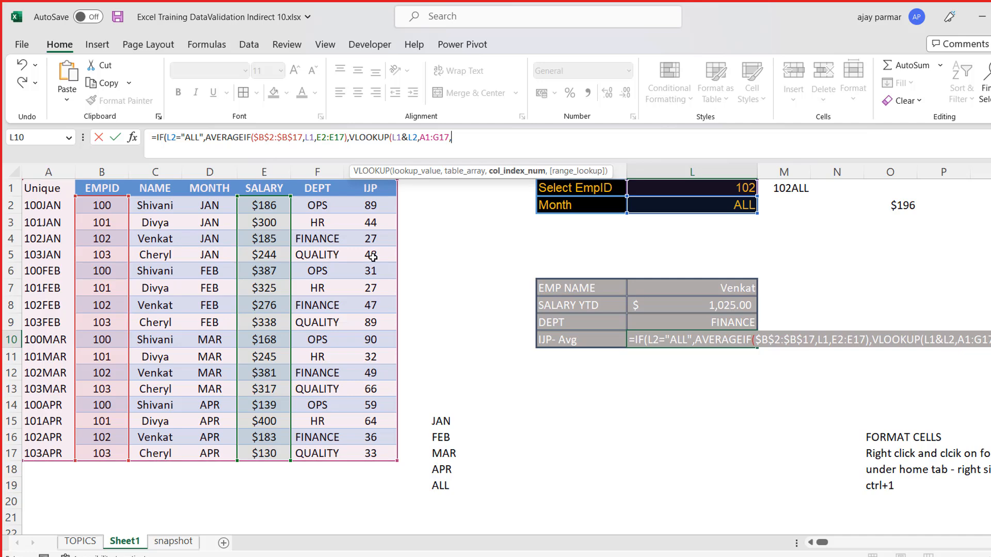
text(6,0))
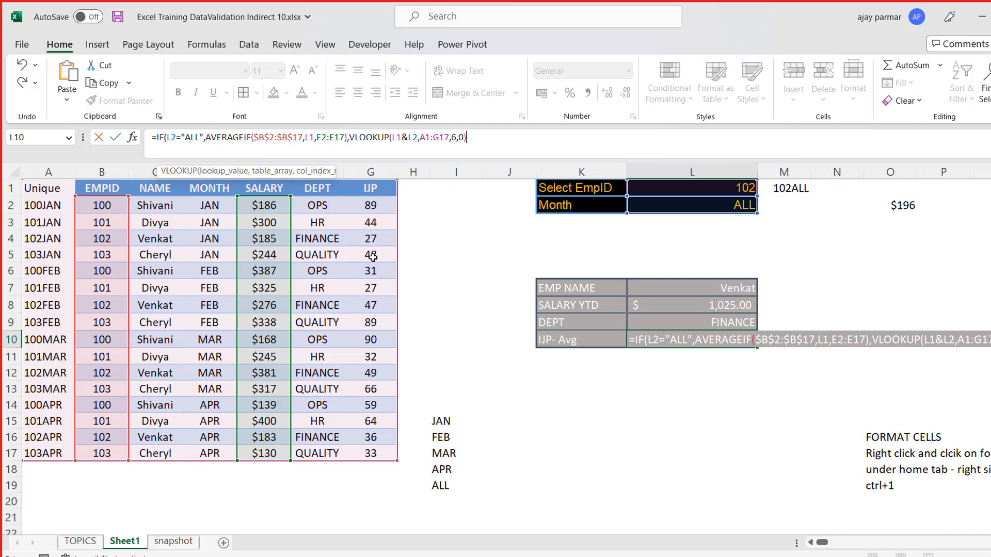
key(Return)
key(Return)
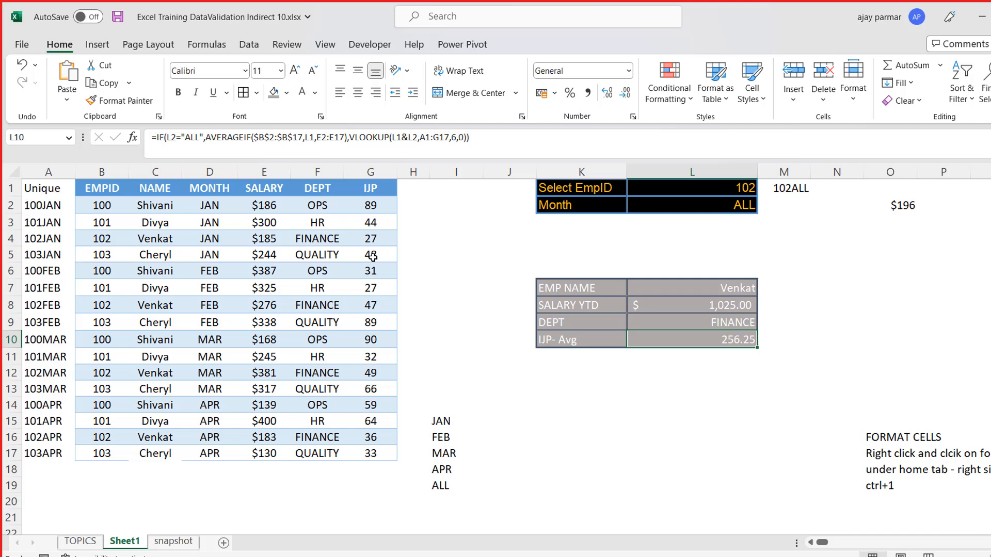
- Choose APR as the Month in cell L2
key(Up)
key(Up)
key(Up)
key(Up)
key(Up)
key(Up)
key(Up)
key(Up)
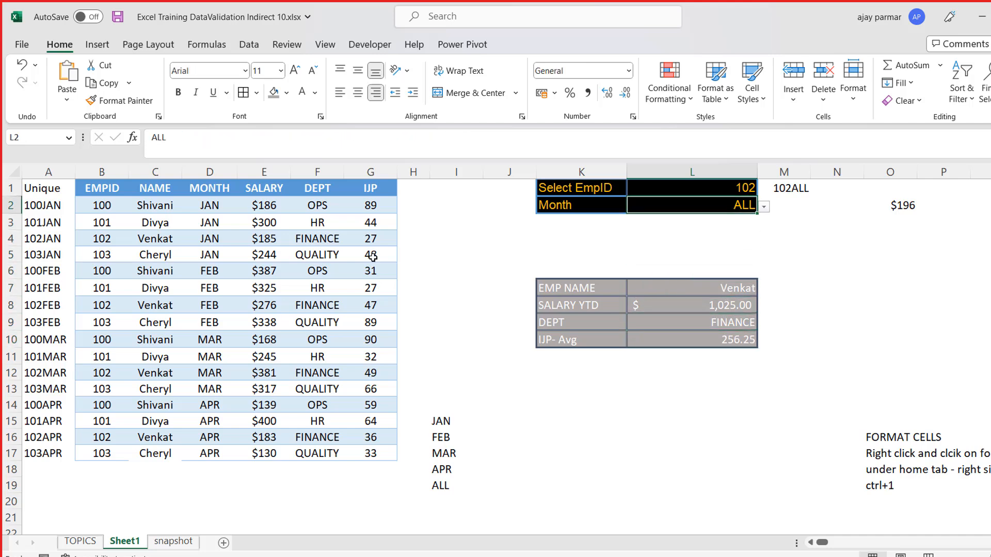
key(alt+Down)
key(Up)
key(Return)
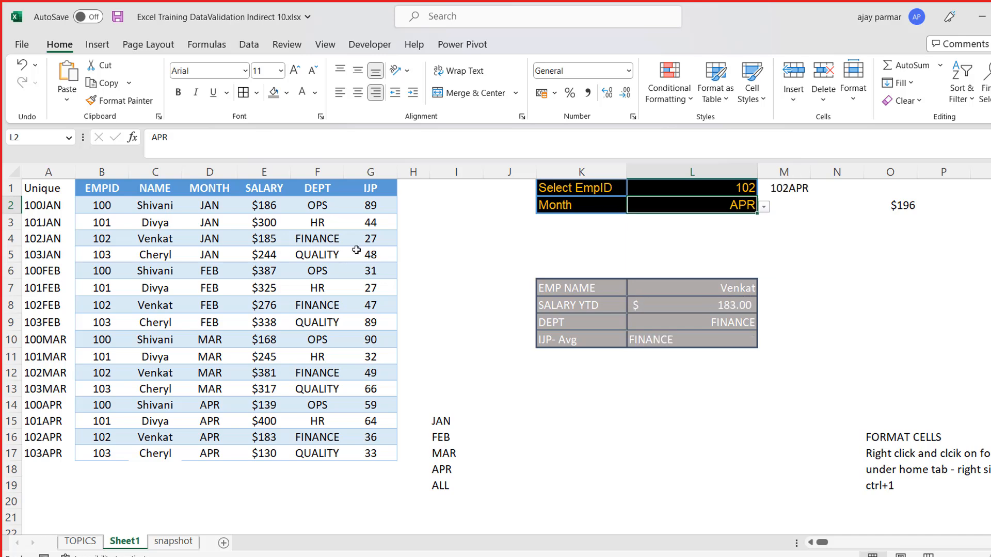
- Right-align all the summary results in L7:L10
click(659, 283)
key(shift+Down)
key(shift+Down)
key(shift+Down)
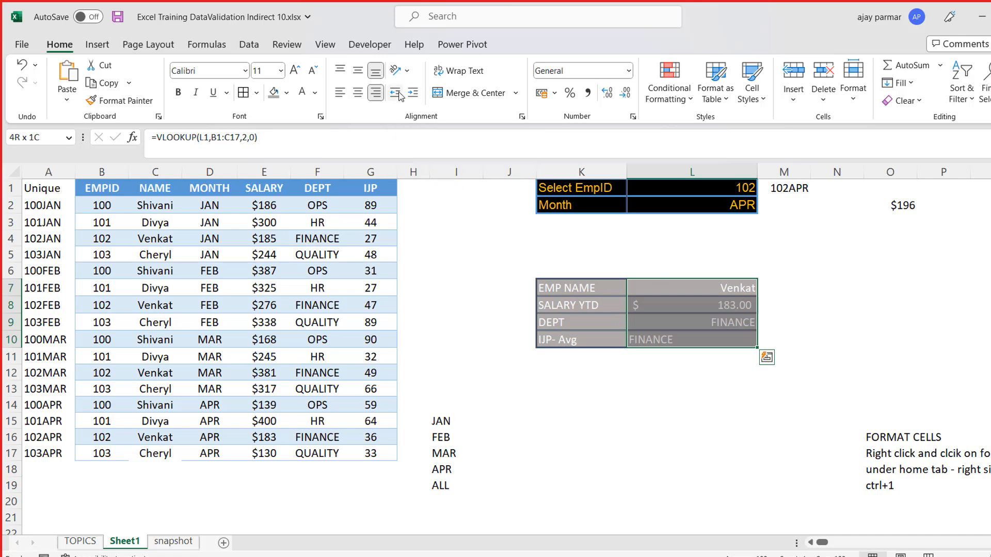
click(377, 92)
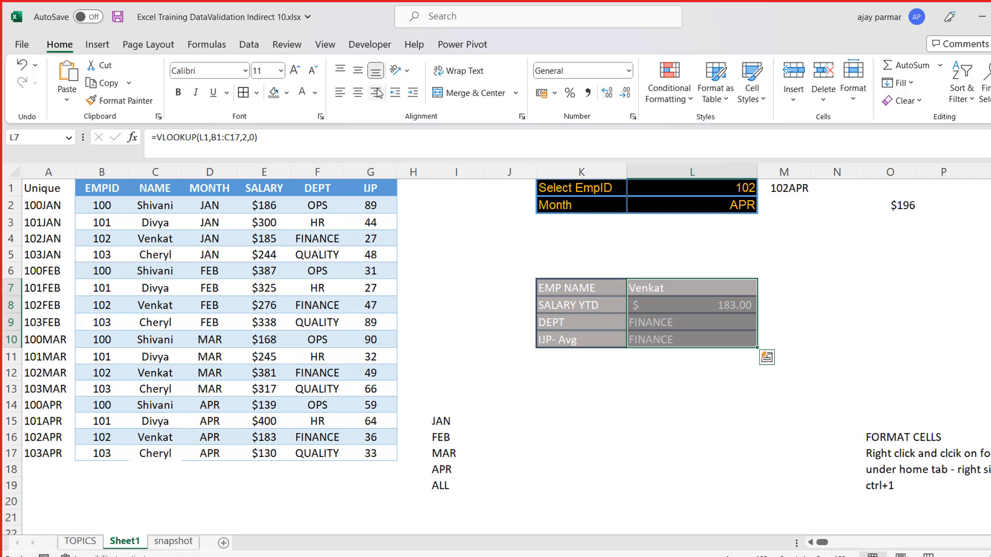
click(377, 92)
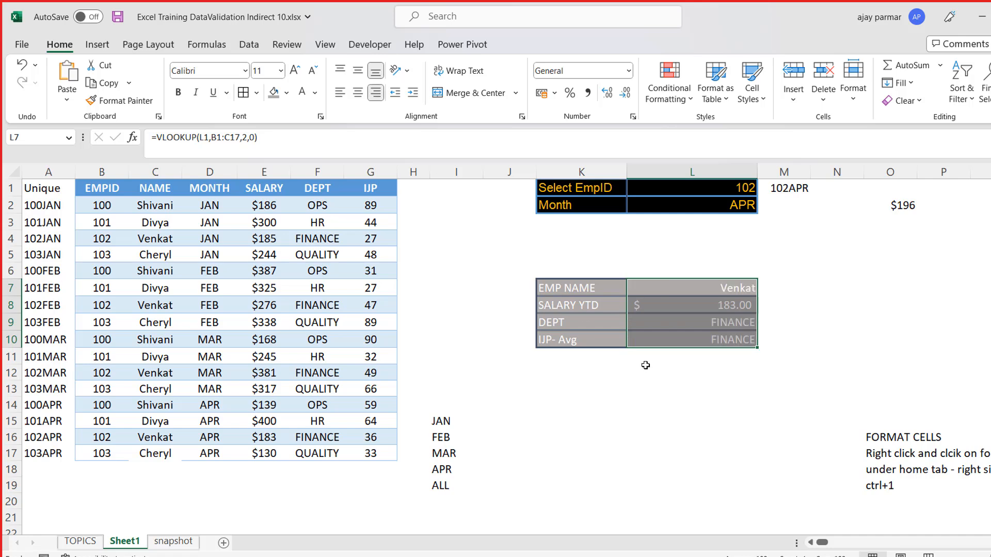
click(690, 406)
click(533, 312)
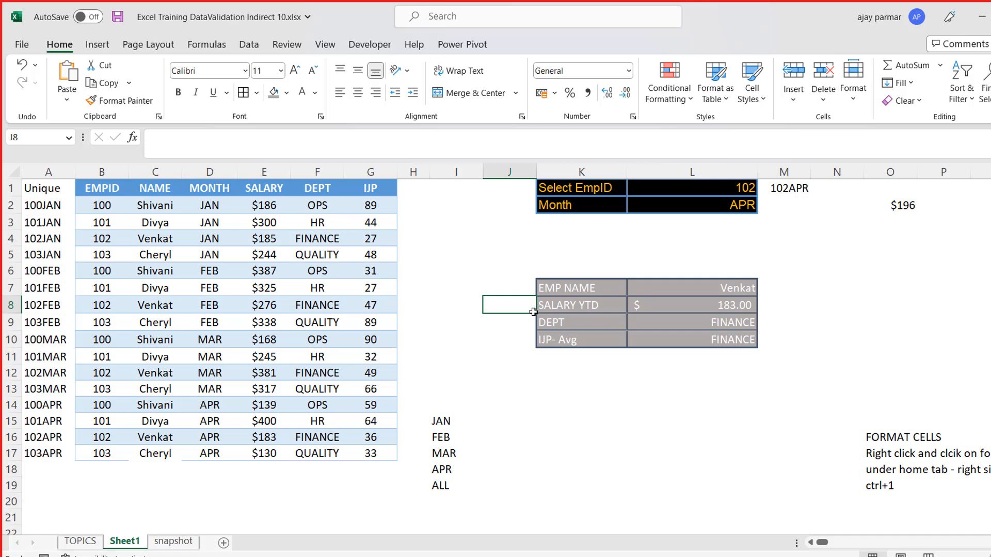
click(545, 285)
key(Right)
key(Right)
key(Right)
key(Right)
key(Right)
key(Right)
key(Left)
key(Left)
key(Left)
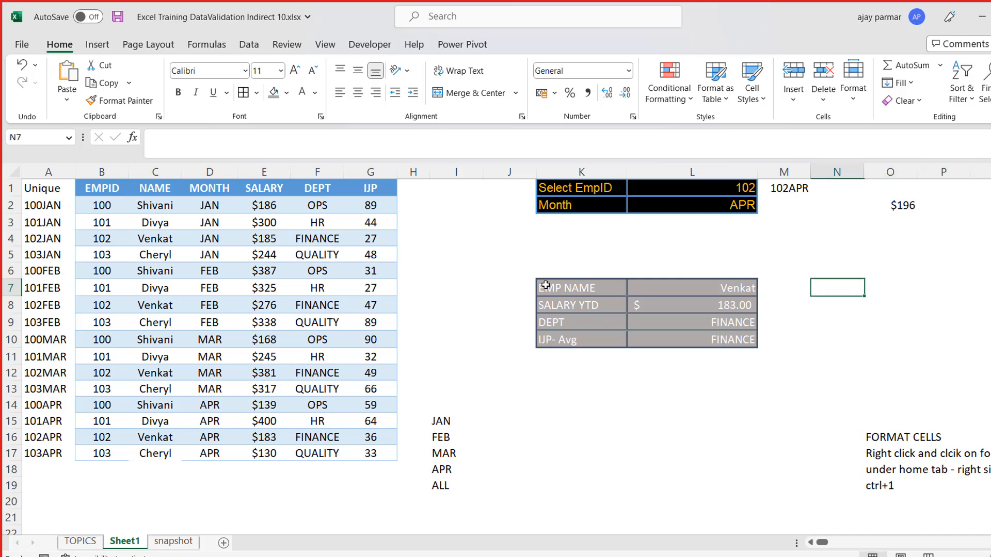
key(shift+Right)
key(shift+Right)
key(shift+Down)
key(shift+Down)
key(shift+Down)
key(shift+Down)
key(shift+Up)
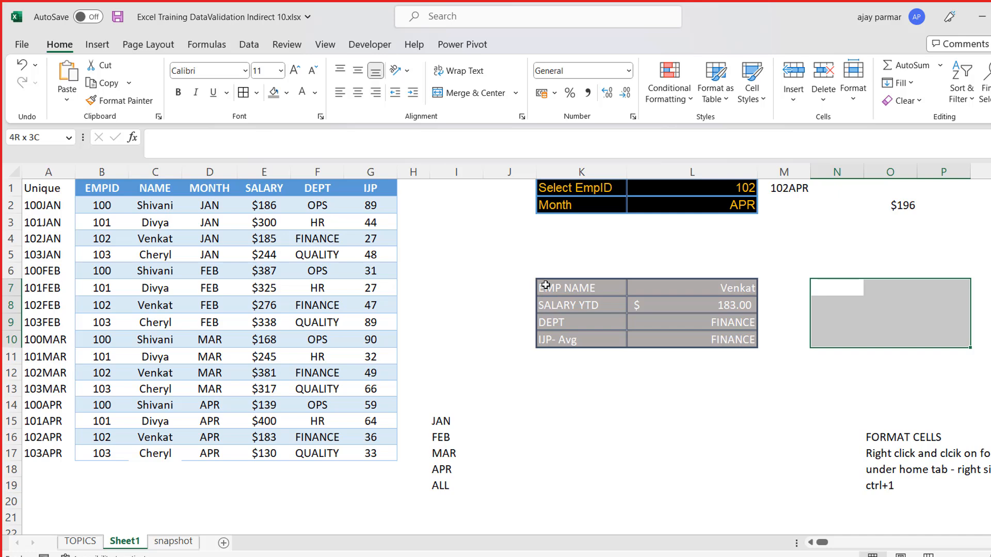
key(Right)
key(Right)
key(Left)
key(Left)
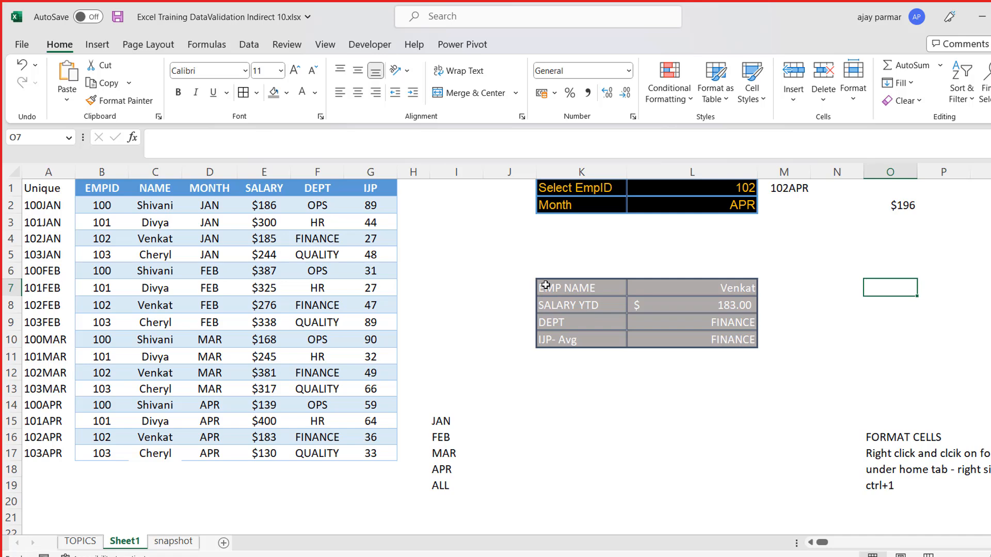
key(Left)
key(Left)
key(Left)
key(Left)
key(Left)
key(Left)
key(Left)
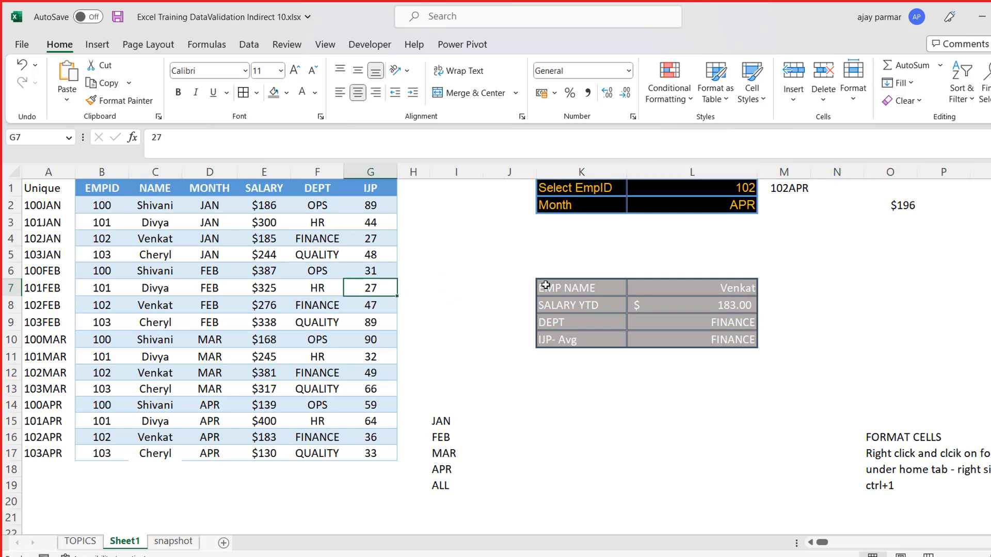
- Narrow column I slightly
key(Right)
key(Right)
key(Up)
key(Up)
key(Up)
key(Up)
key(Up)
key(Up)
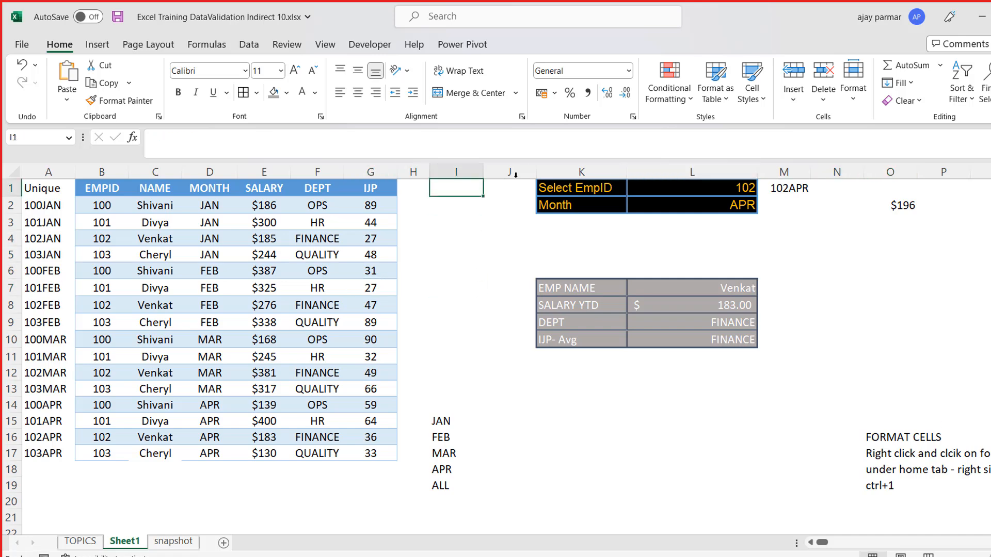
drag(483, 172, 469, 172)
click(574, 225)
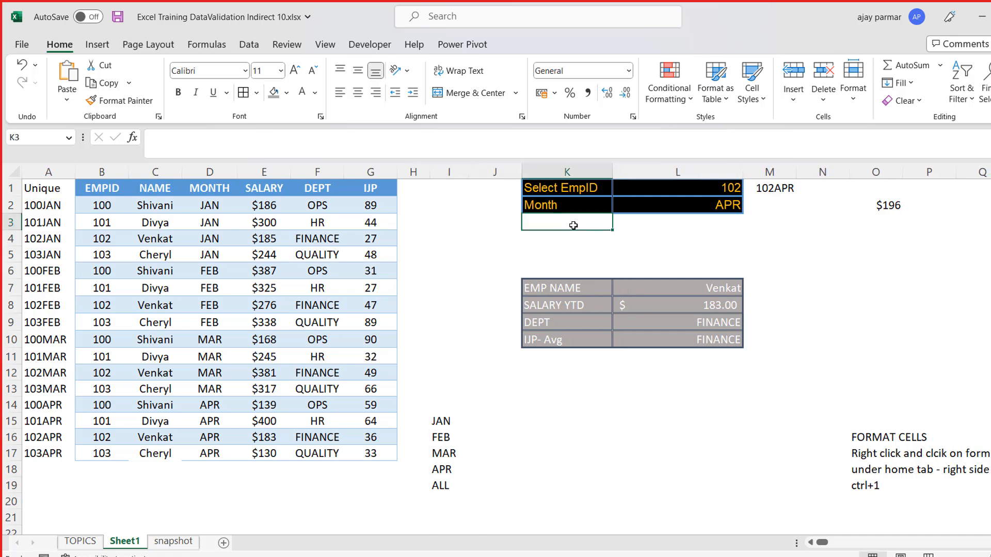
- Review the summary result cells down to the IJP- Avg formula in L10 and save the workbook
click(671, 299)
key(Up)
key(Up)
key(Down)
key(Down)
key(Down)
key(Down)
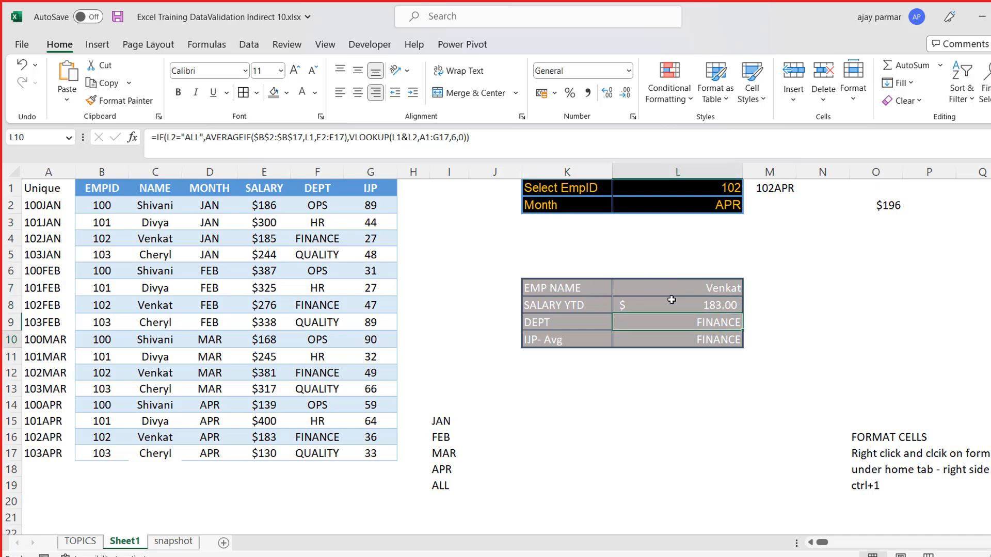
key(ctrl+s)
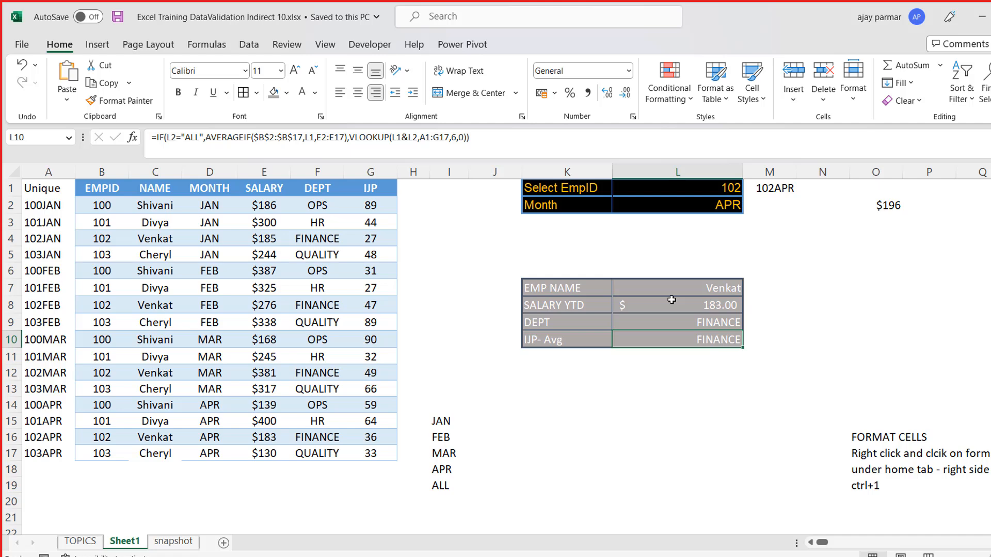
click(577, 389)
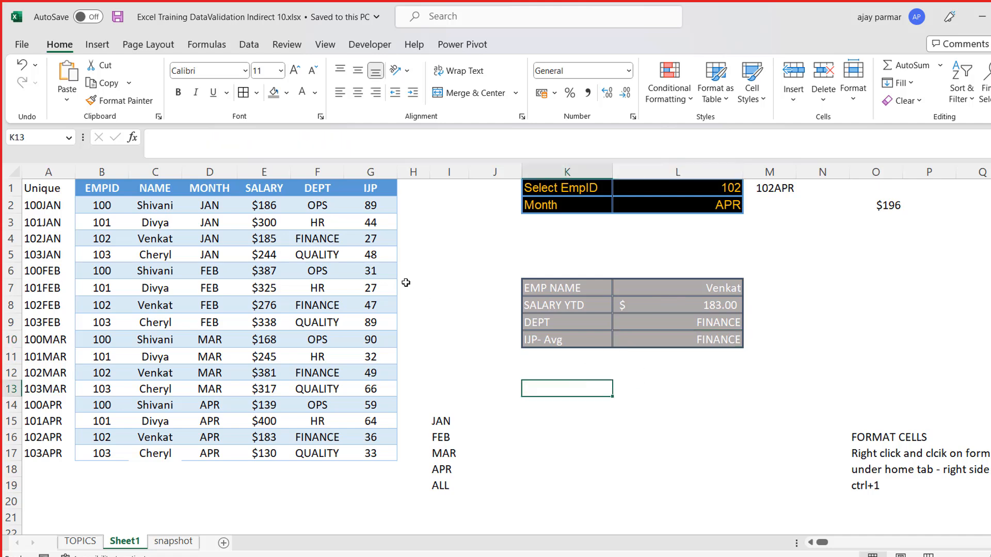
click(445, 286)
click(600, 300)
key(Right)
key(Left)
key(Up)
key(Right)
key(Left)
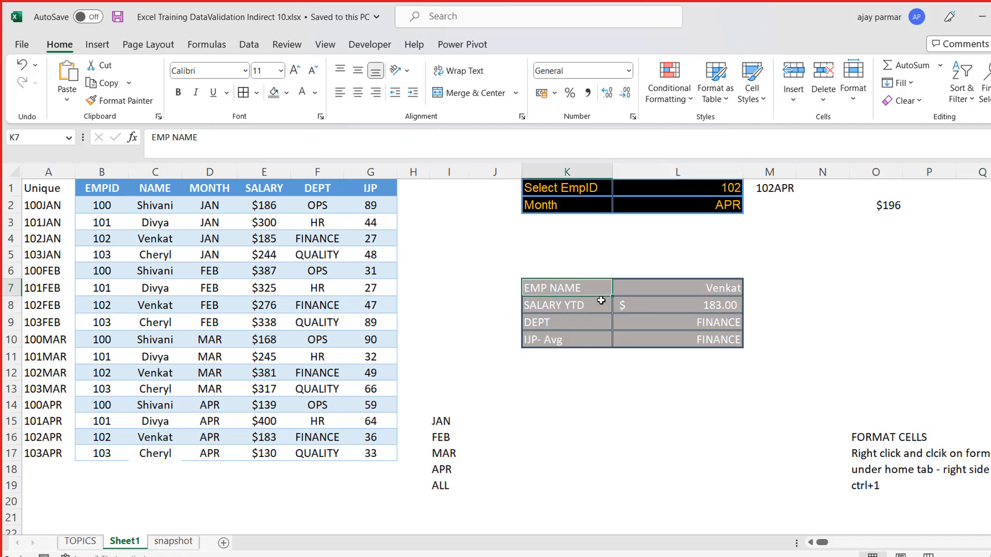
click(635, 366)
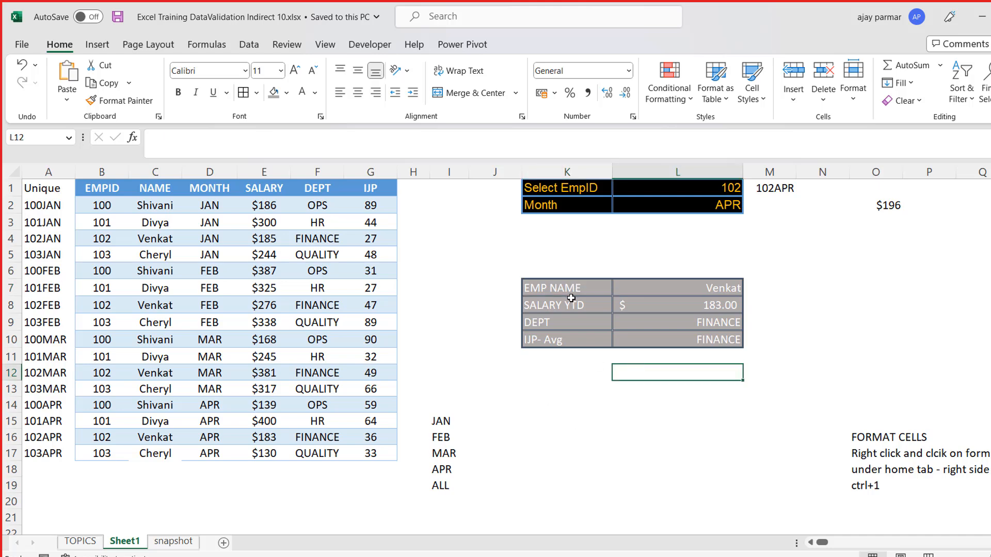
click(558, 288)
key(shift+Right)
key(shift+Down)
key(shift+Down)
key(shift+Down)
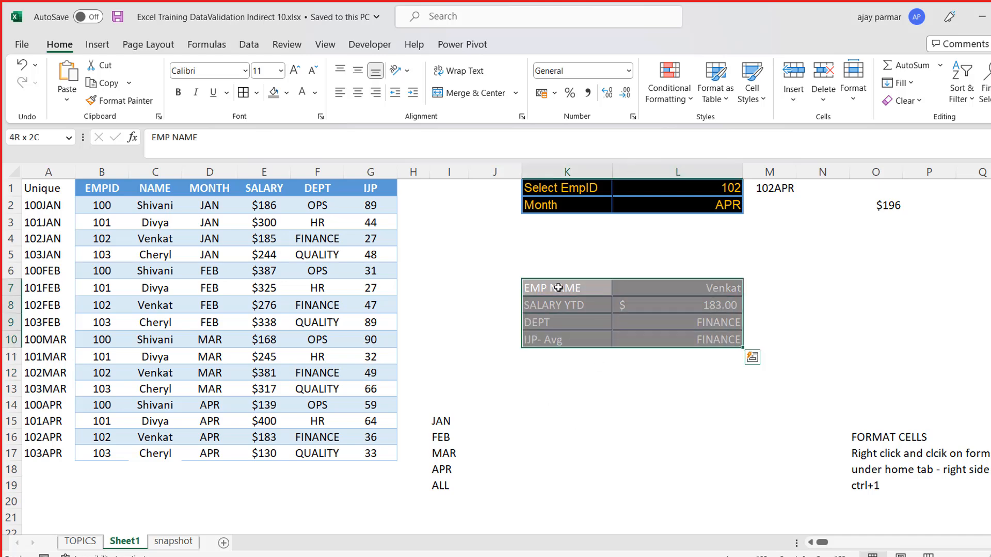
click(577, 405)
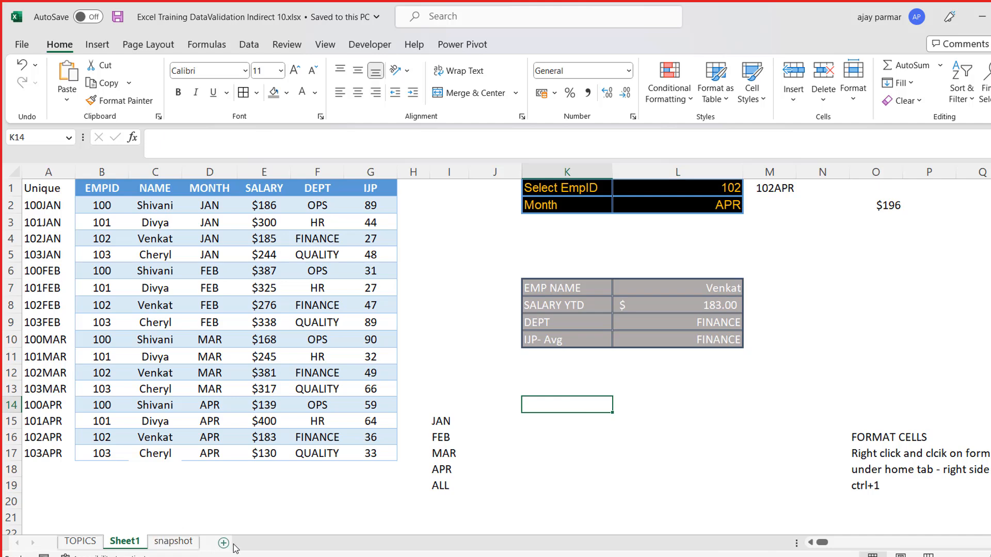
key(shift+Right)
key(shift+Down)
key(shift+Down)
key(shift+Down)
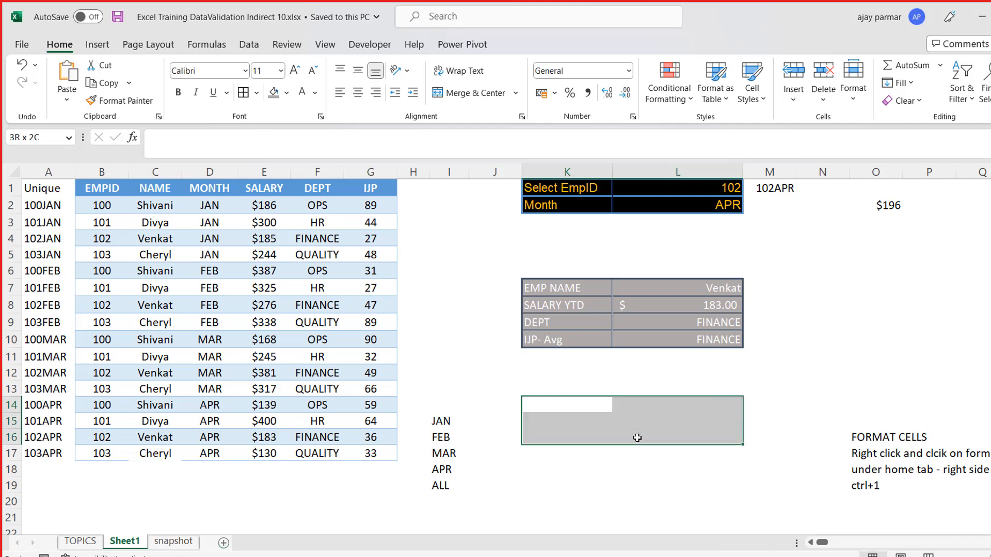
- Add a new blank worksheet directly after Sheet1 and select cell C4
click(224, 543)
click(131, 224)
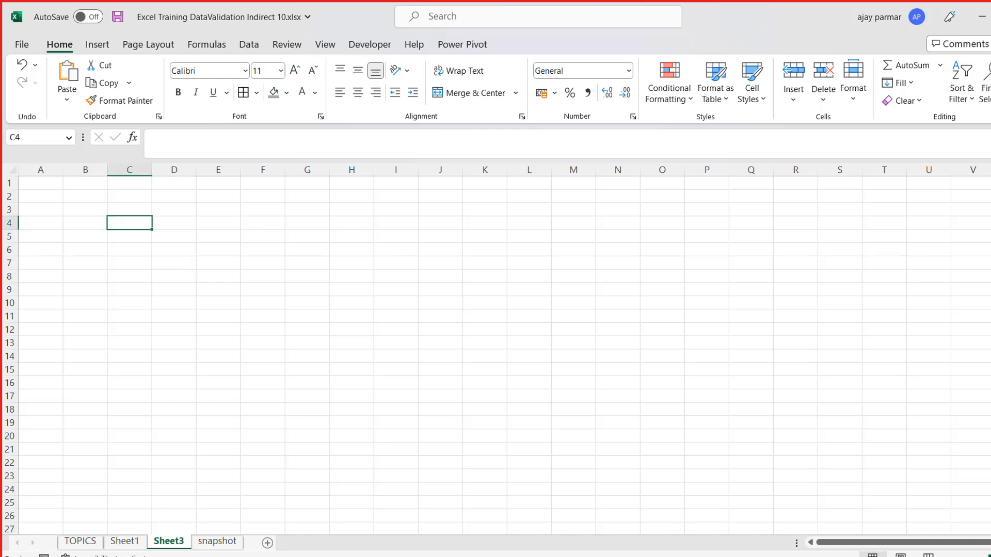
ctrl+scroll(577, 403, up, 2)
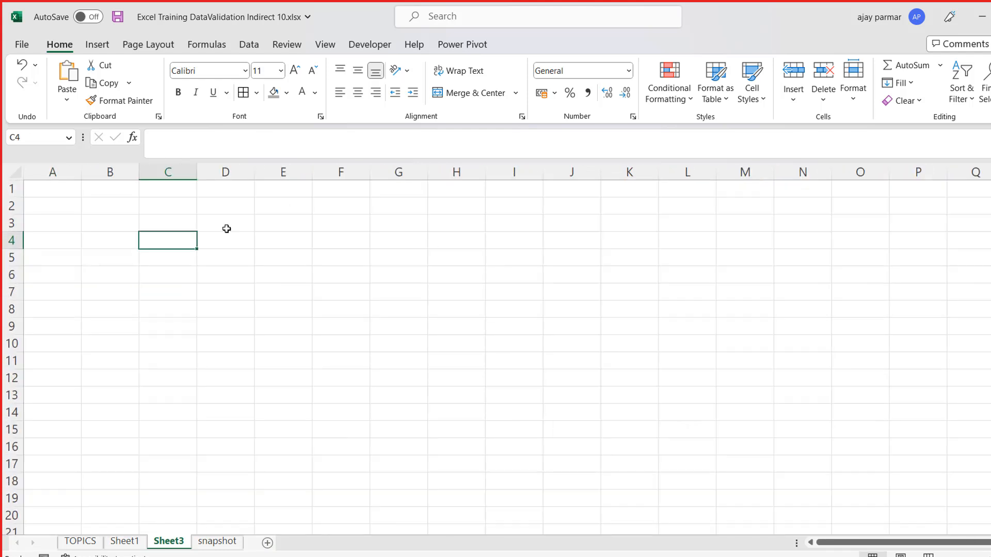
- Draw a double-line outer border around the range E2:J9 on the new sheet
drag(158, 242, 431, 333)
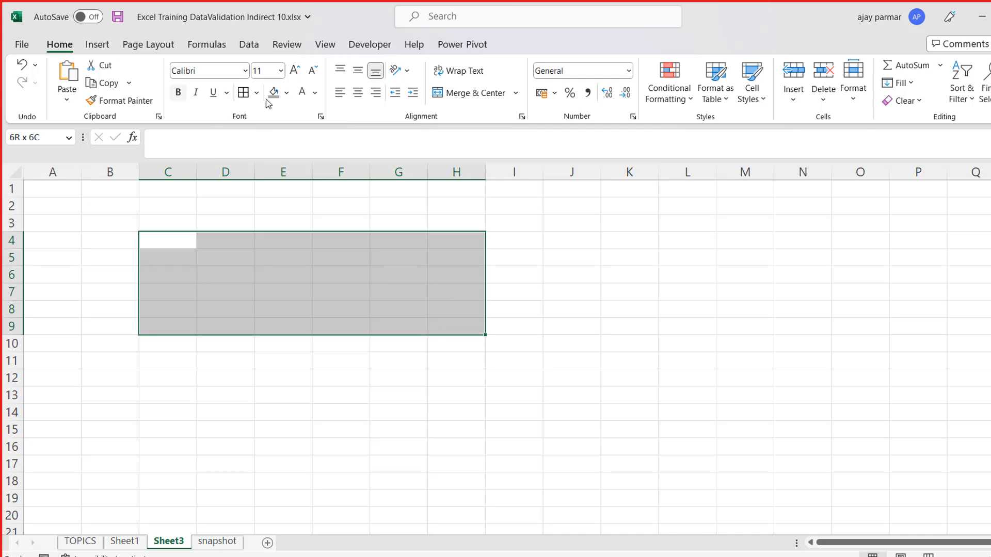
click(257, 93)
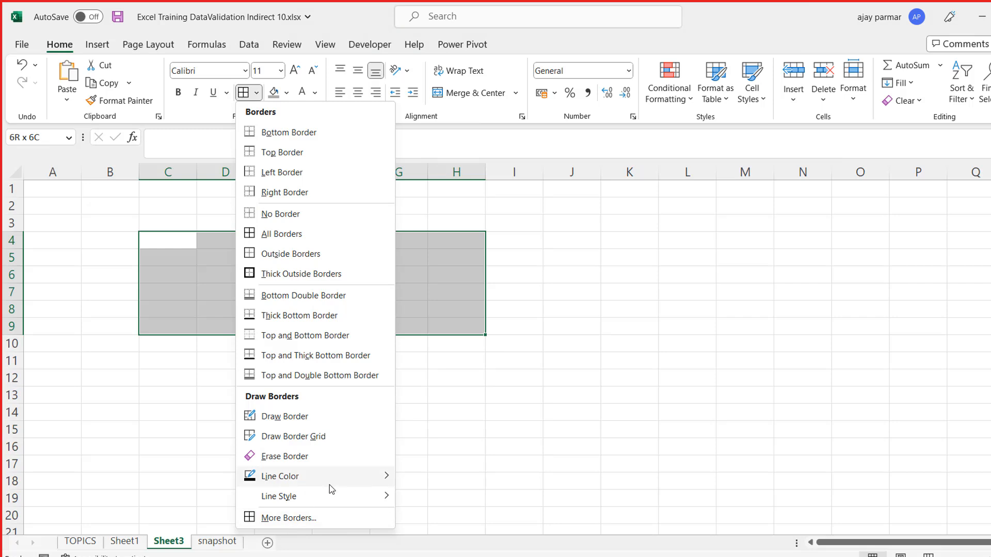
mouse_move(301, 481)
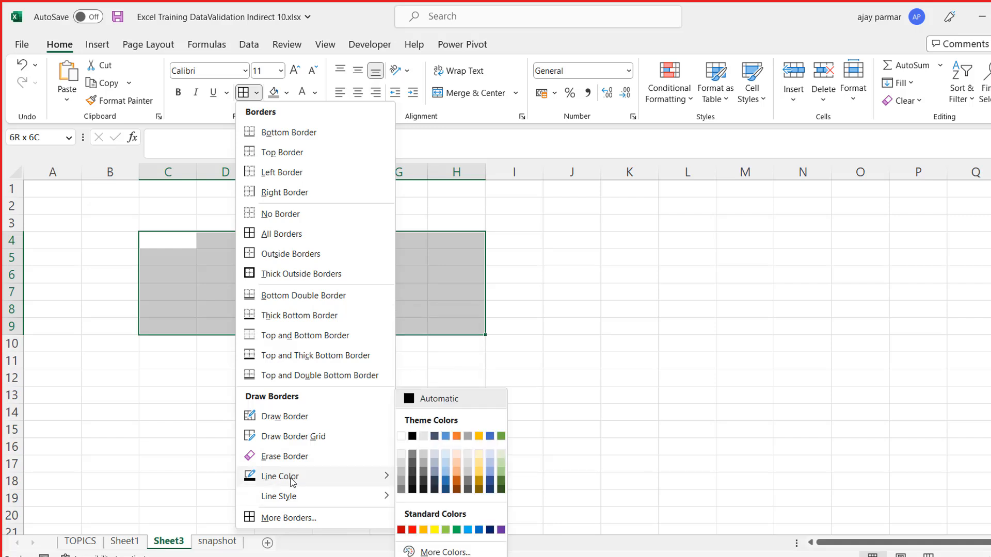
mouse_move(314, 499)
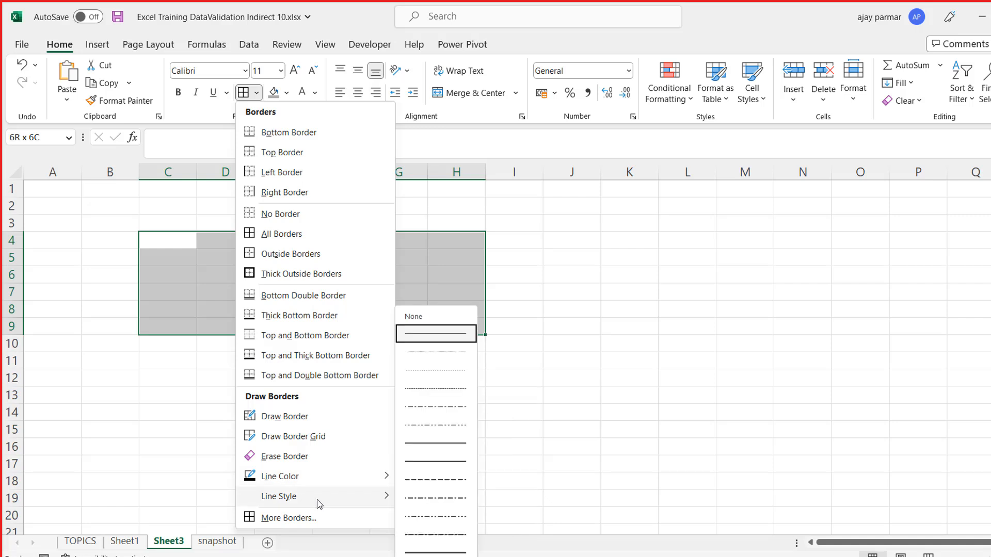
click(432, 444)
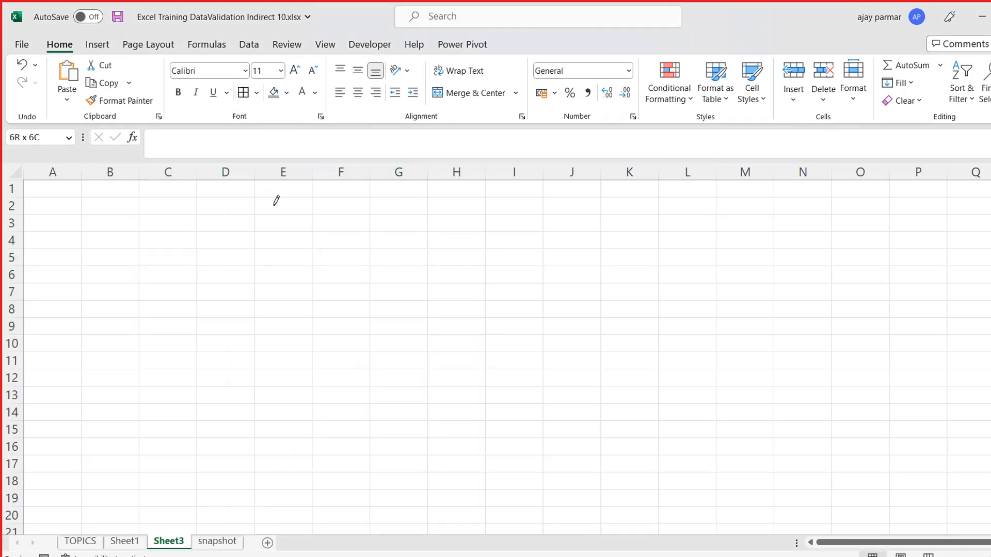
mouse_move(256, 215)
mouse_down()
mouse_move(254, 297)
mouse_move(683, 297)
mouse_move(640, 216)
mouse_move(645, 258)
mouse_move(342, 270)
mouse_move(359, 319)
mouse_move(572, 319)
mouse_up()
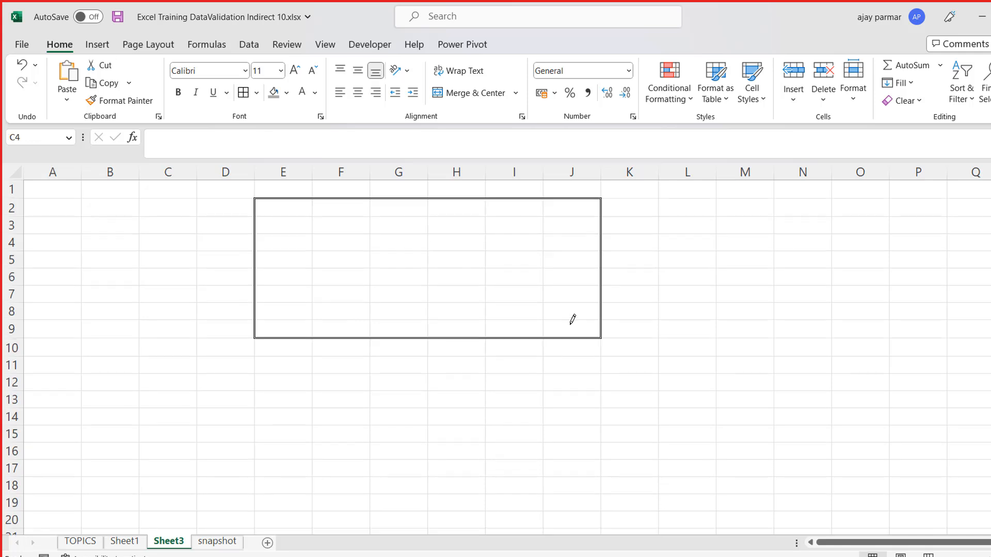
- Look at the detailed border settings in Format Cells for C4:H9 and leave them unapplied
click(257, 97)
click(285, 518)
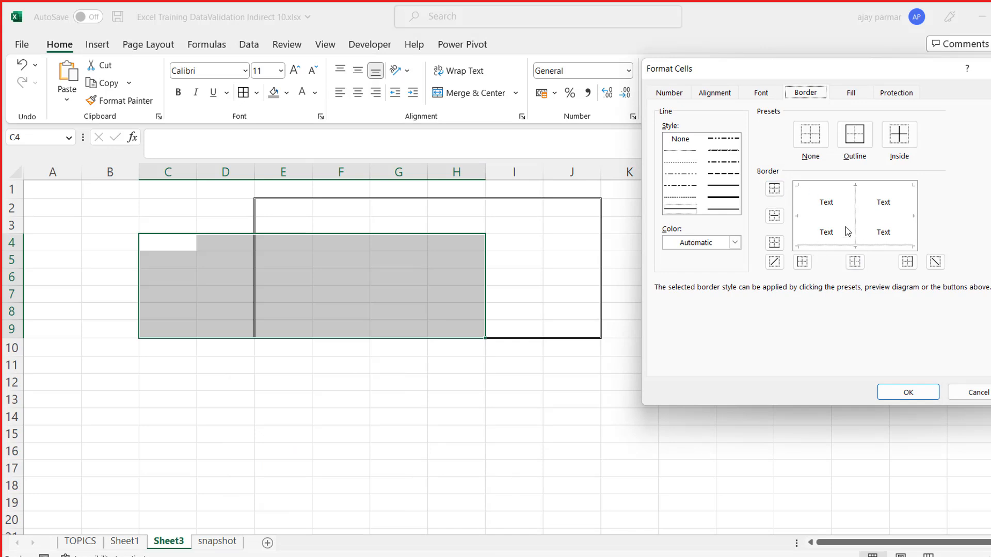
click(977, 392)
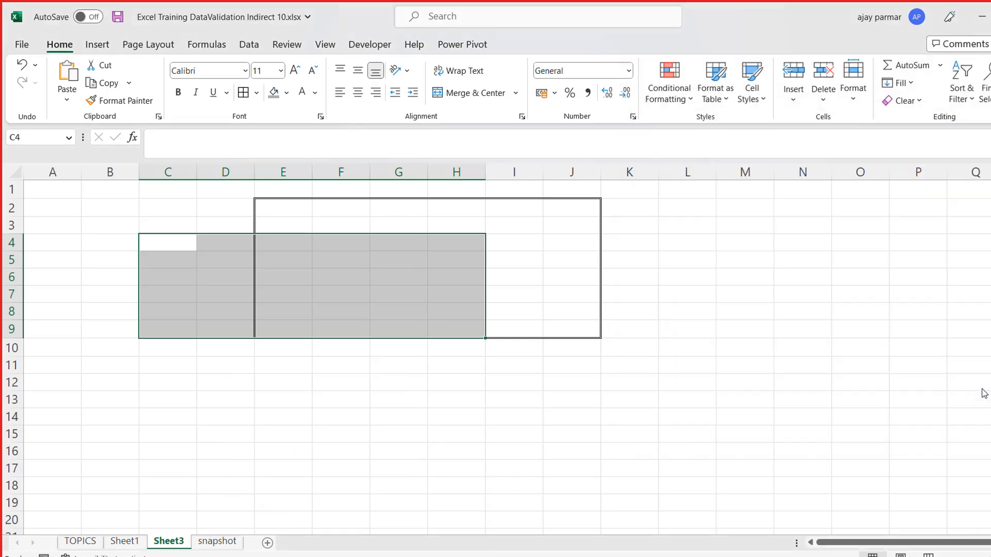
- Draw solid medium-weight vertical borders between columns E and F and between I and J, from row 2 to row 9
click(208, 217)
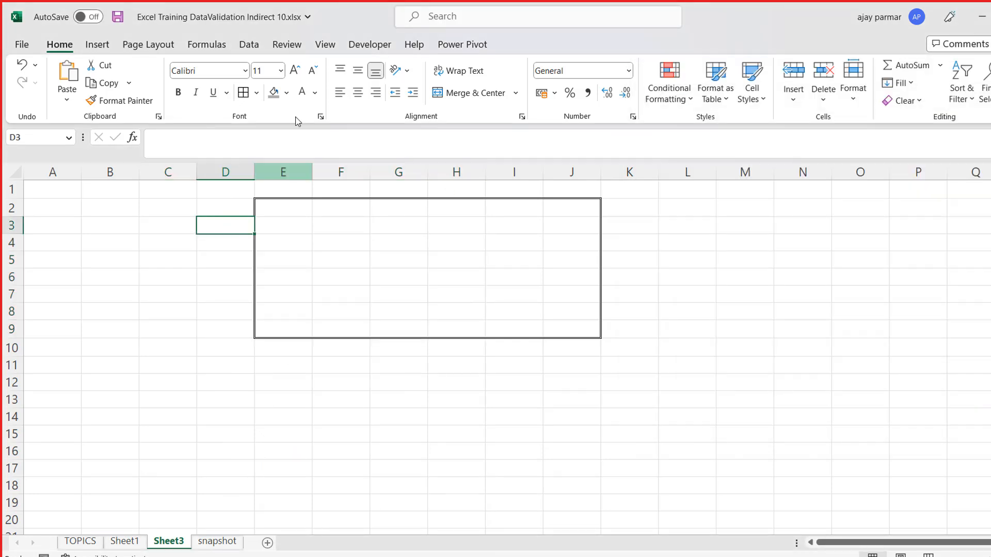
click(256, 93)
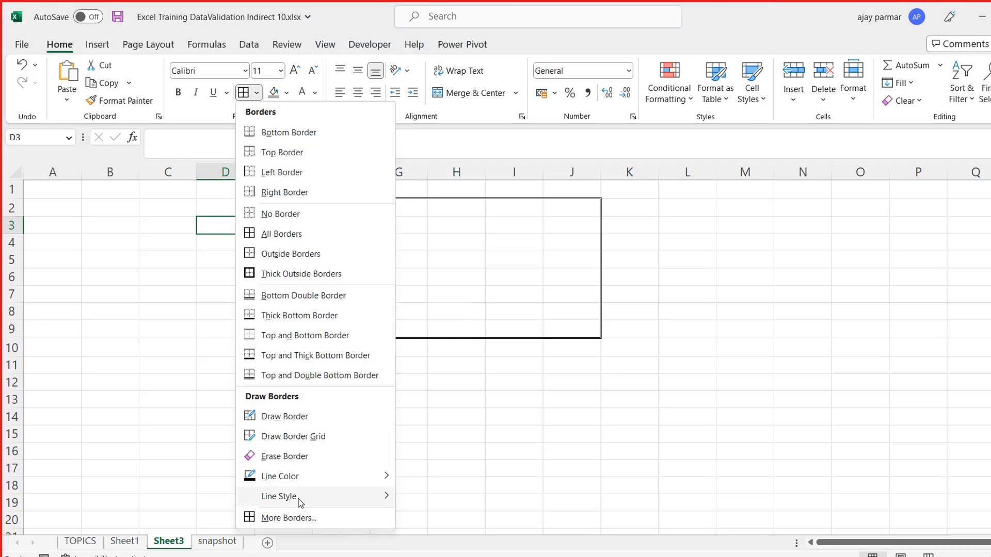
mouse_move(287, 496)
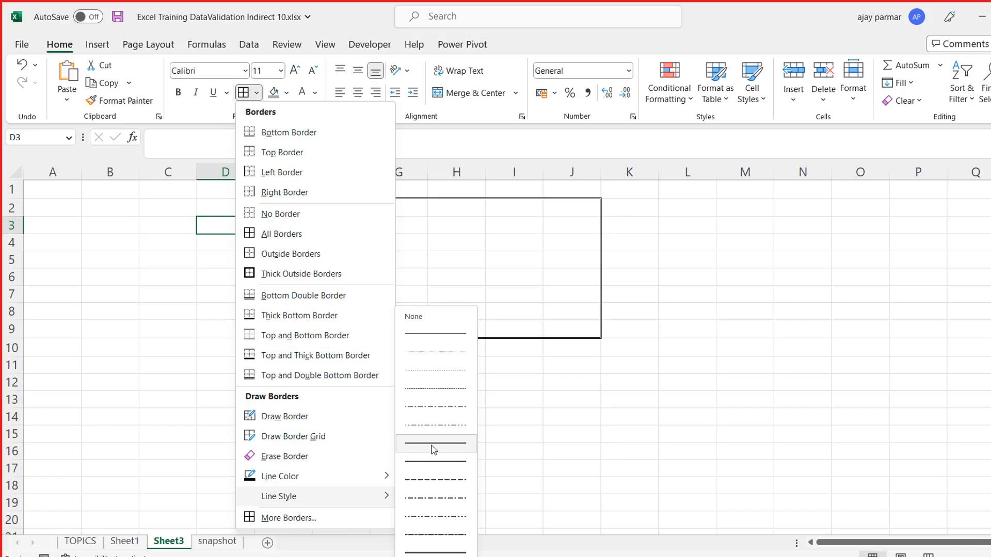
click(440, 467)
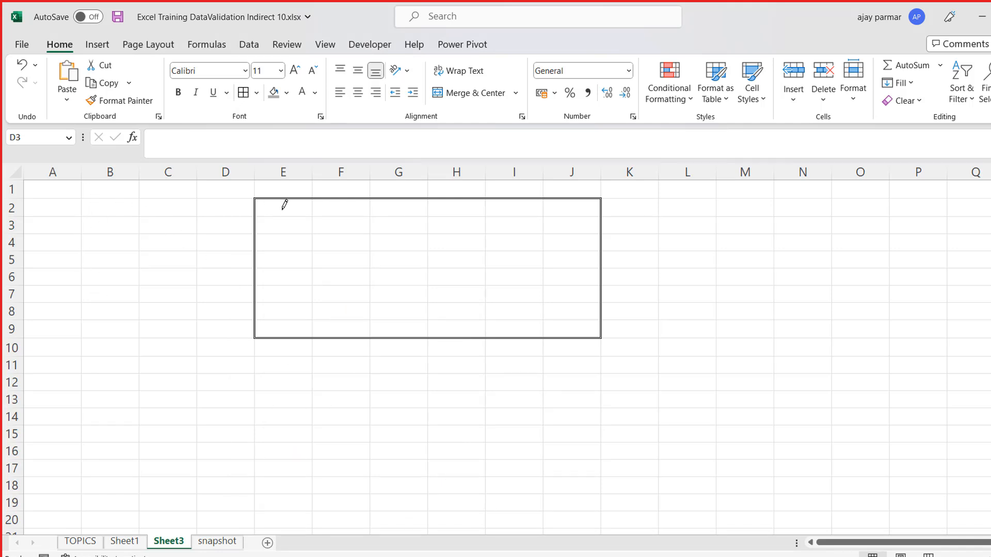
drag(311, 198, 321, 321)
drag(543, 199, 549, 322)
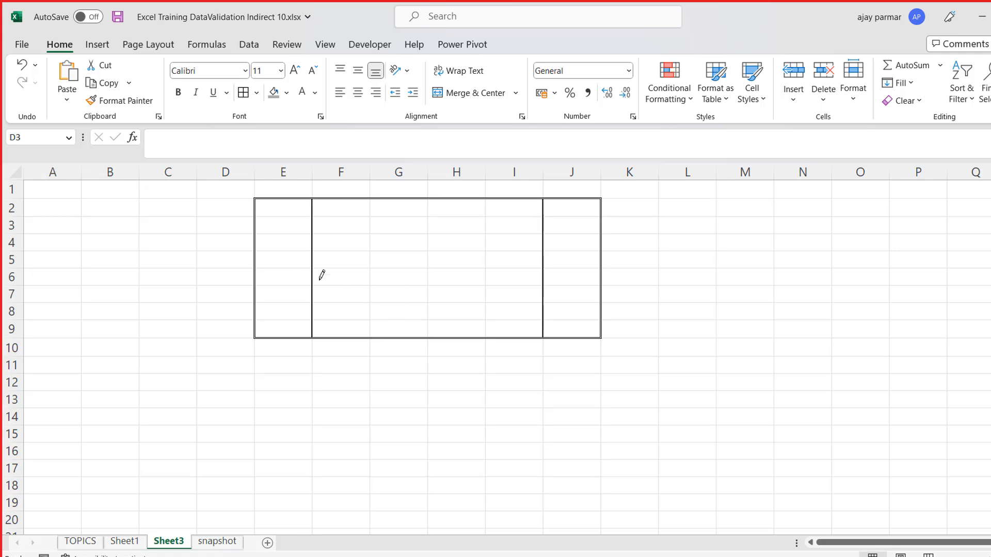
- Draw vertical borders in Blue-Gray, Text 2 between columns F and G and between G and H, rows 2 to 9
click(257, 96)
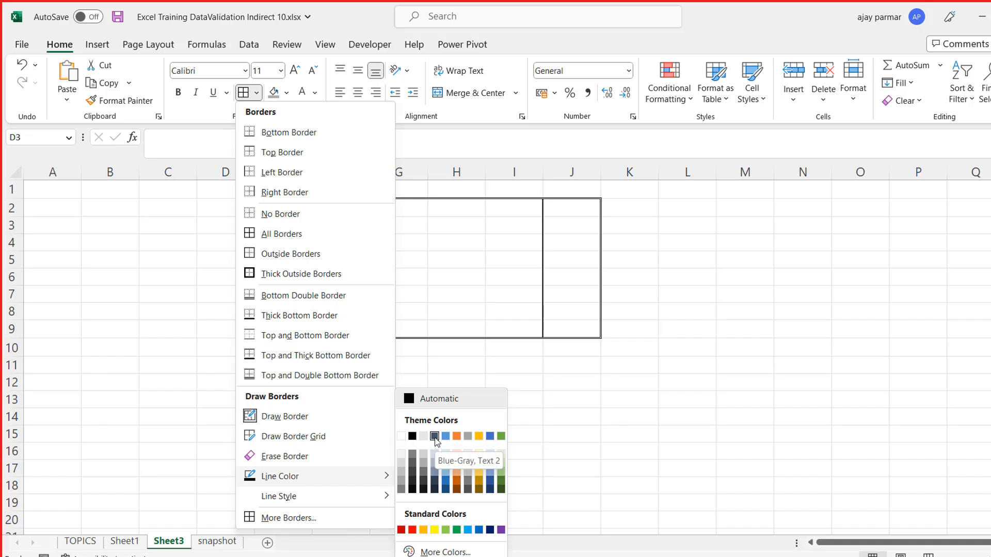
click(435, 438)
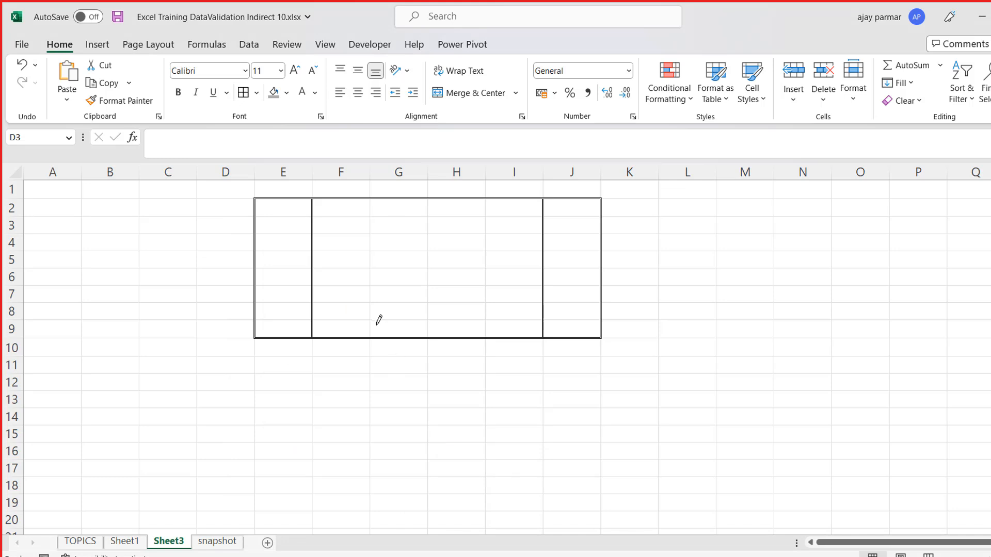
mouse_move(372, 326)
mouse_down()
mouse_move(372, 186)
mouse_move(371, 203)
mouse_up()
drag(438, 216, 418, 194)
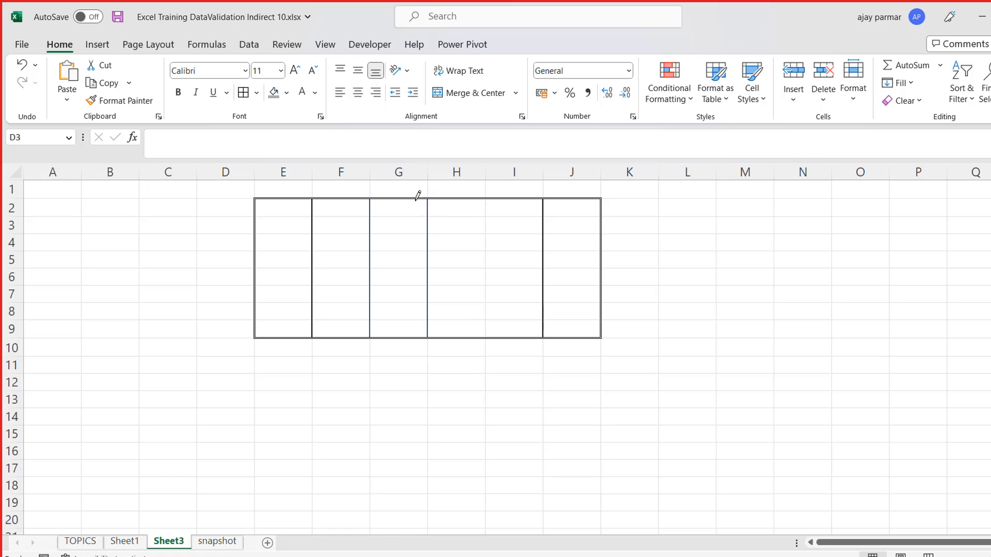
- Draw medium dashed horizontal borders below rows 2, 3, 4 and 5 across columns E to J, and leave border drawing
click(257, 94)
mouse_move(342, 503)
click(445, 482)
mouse_move(260, 217)
mouse_down()
mouse_move(550, 199)
mouse_move(628, 216)
mouse_move(600, 210)
mouse_up()
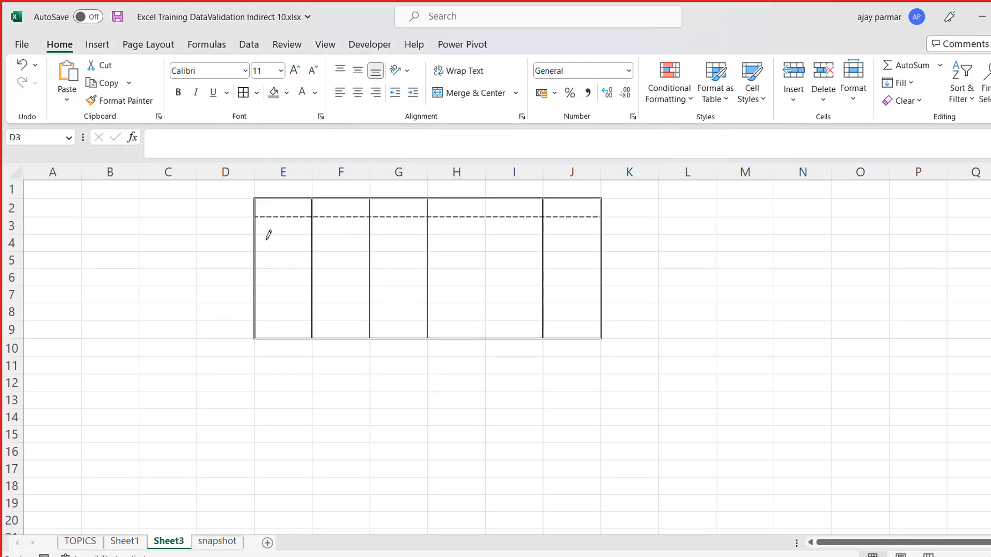
drag(394, 238, 573, 235)
drag(262, 253, 579, 251)
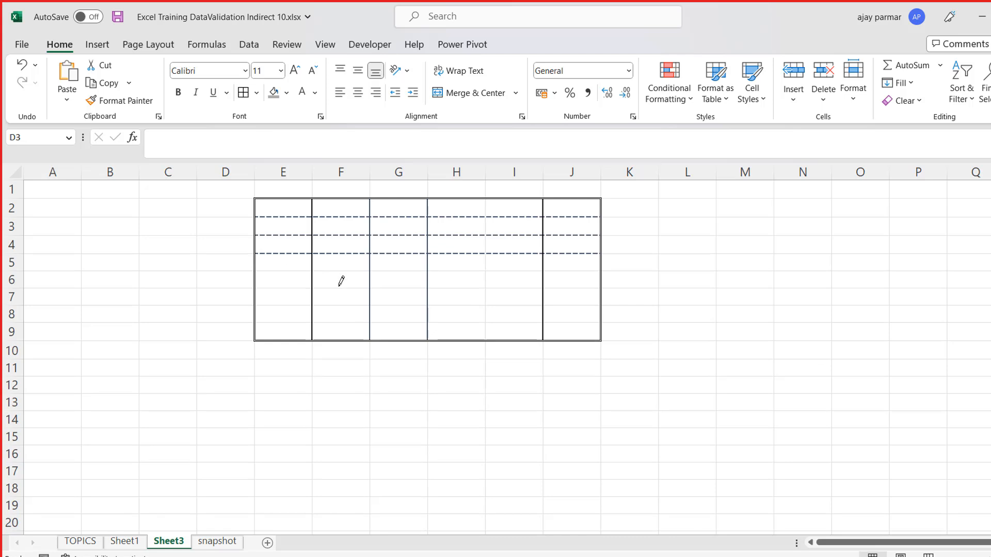
drag(262, 270, 578, 268)
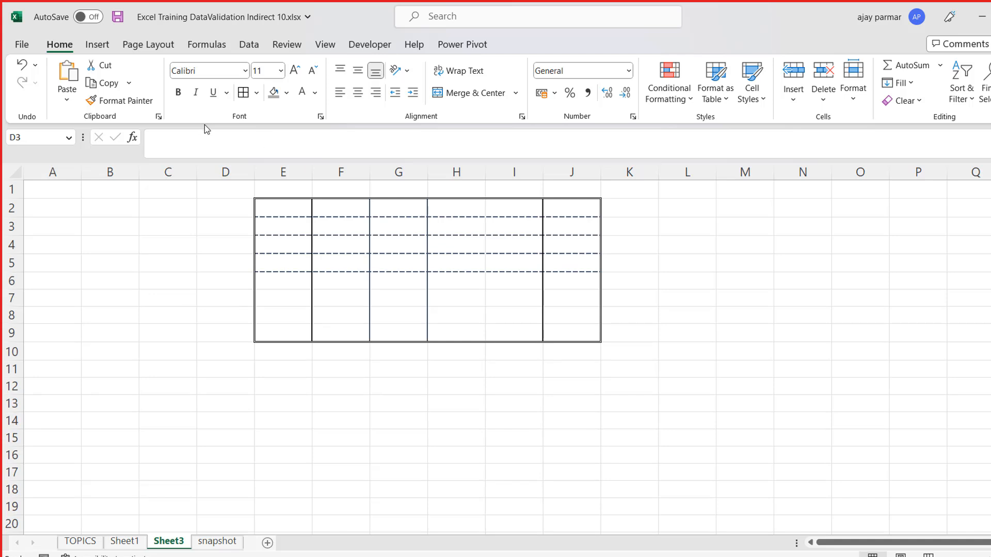
key(Escape)
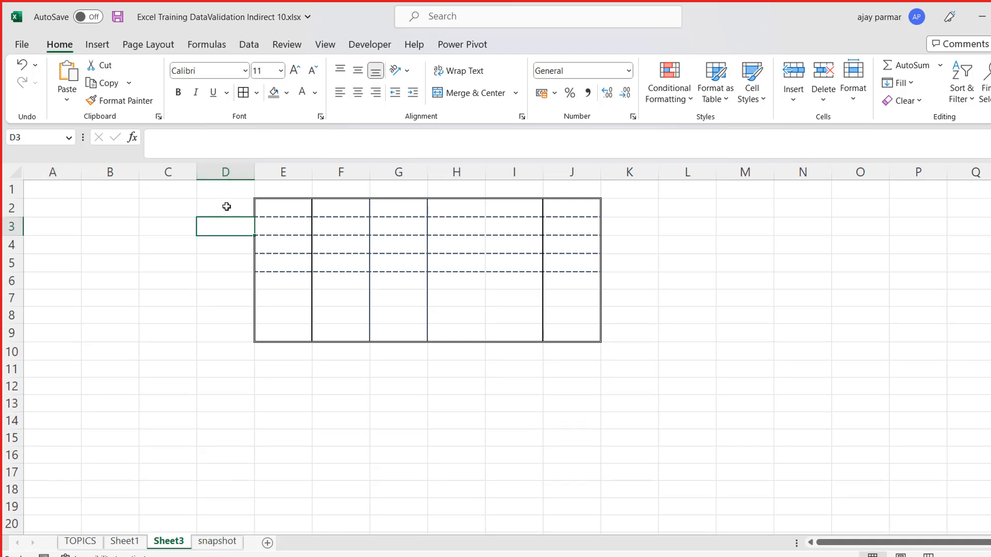
click(156, 228)
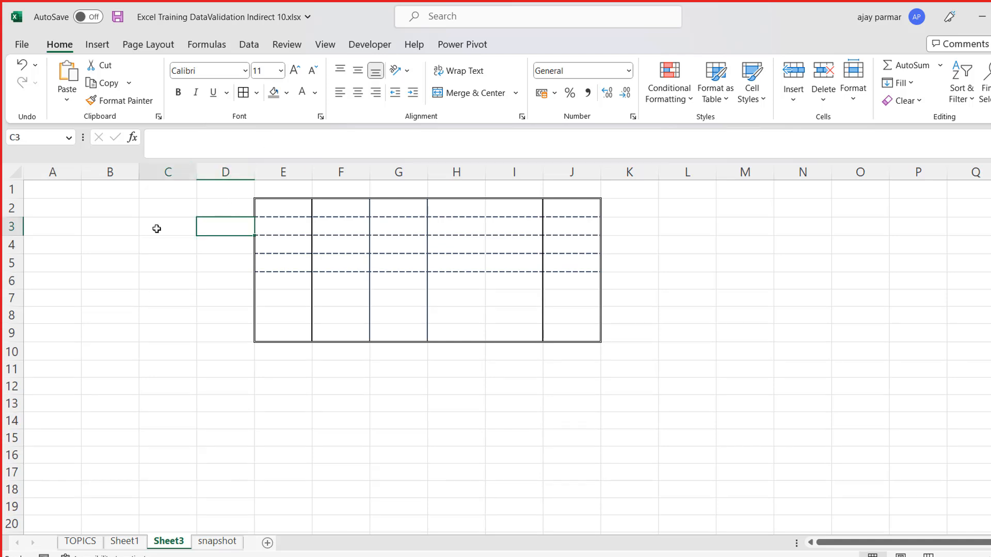
click(257, 94)
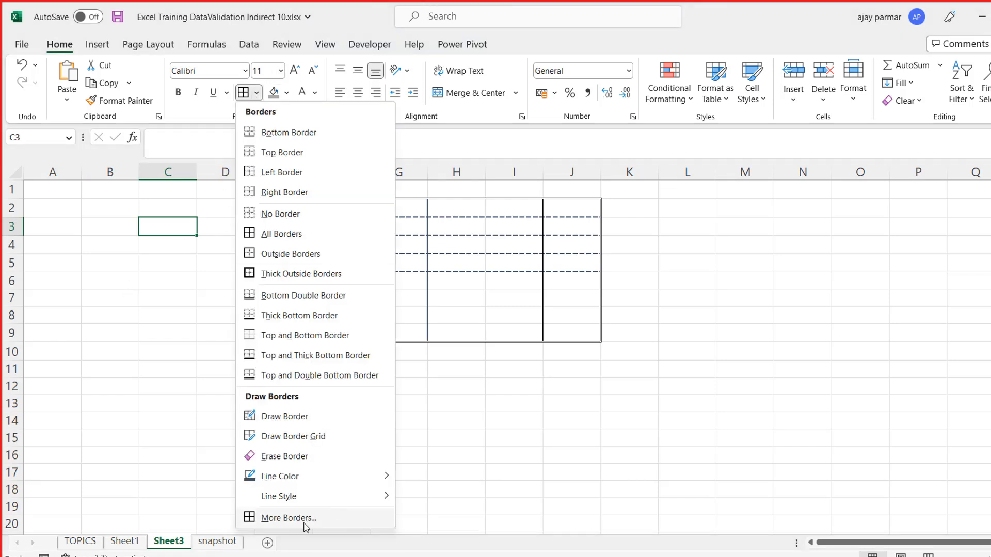
click(526, 389)
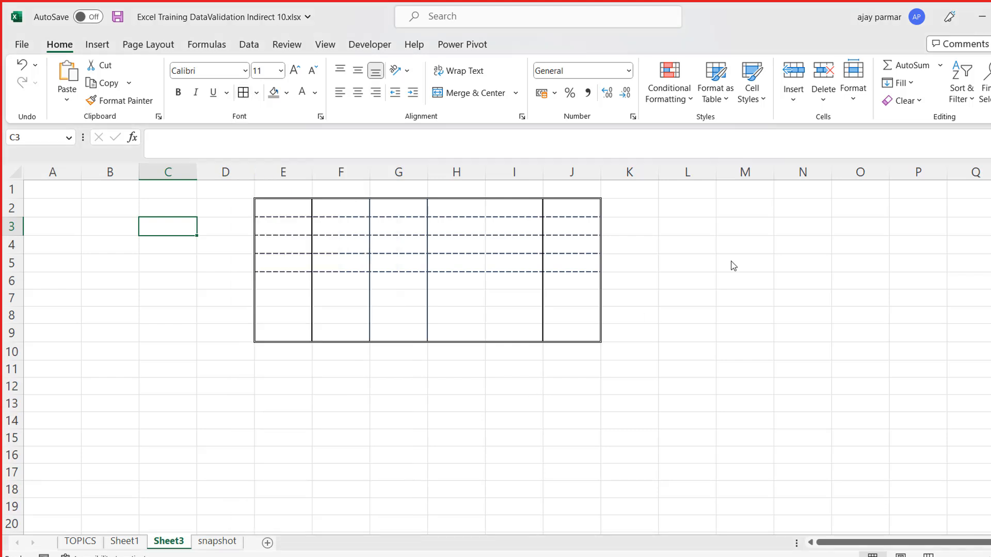
click(704, 206)
- Fill the range C12:J16 with black
drag(179, 387, 590, 447)
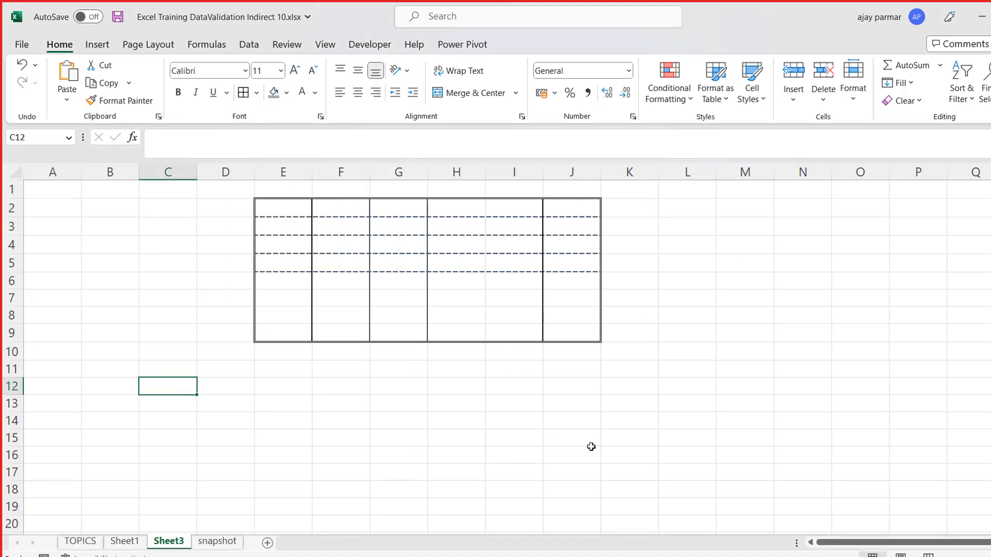
click(286, 94)
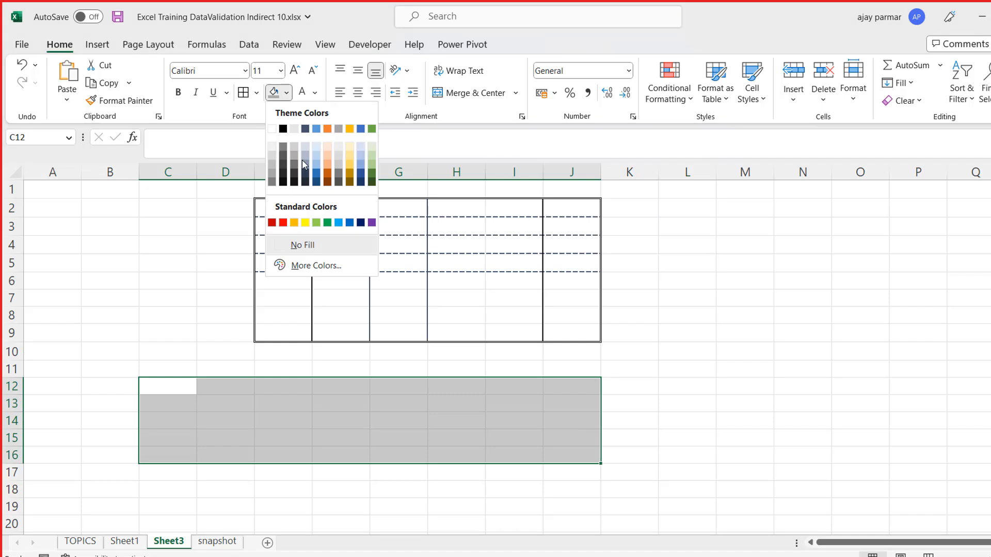
click(284, 130)
key(F2)
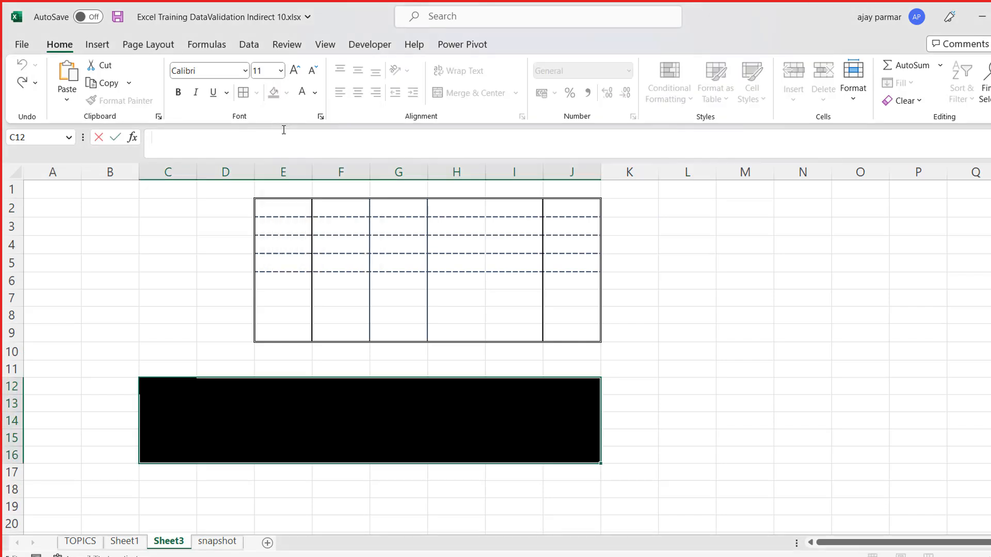
click(195, 316)
- In the detailed border settings for C12:J16, choose a solid medium line style and white as the line color
click(166, 382)
shift+click(583, 459)
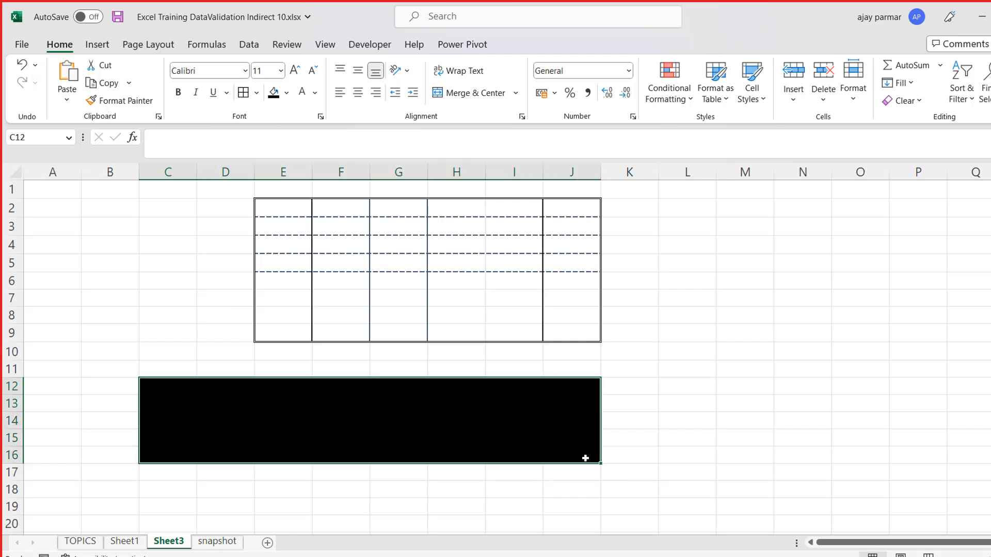
click(256, 96)
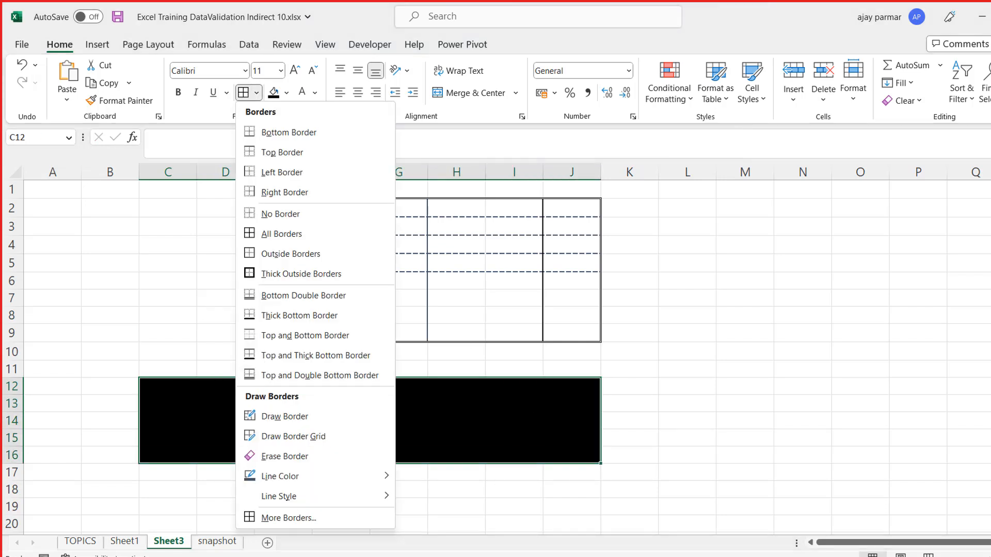
click(284, 518)
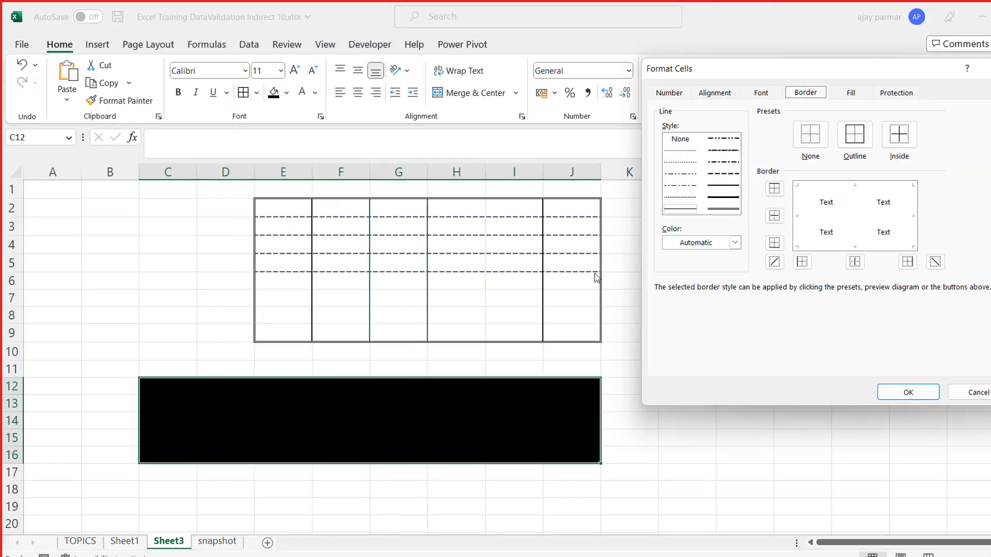
drag(809, 65, 815, 120)
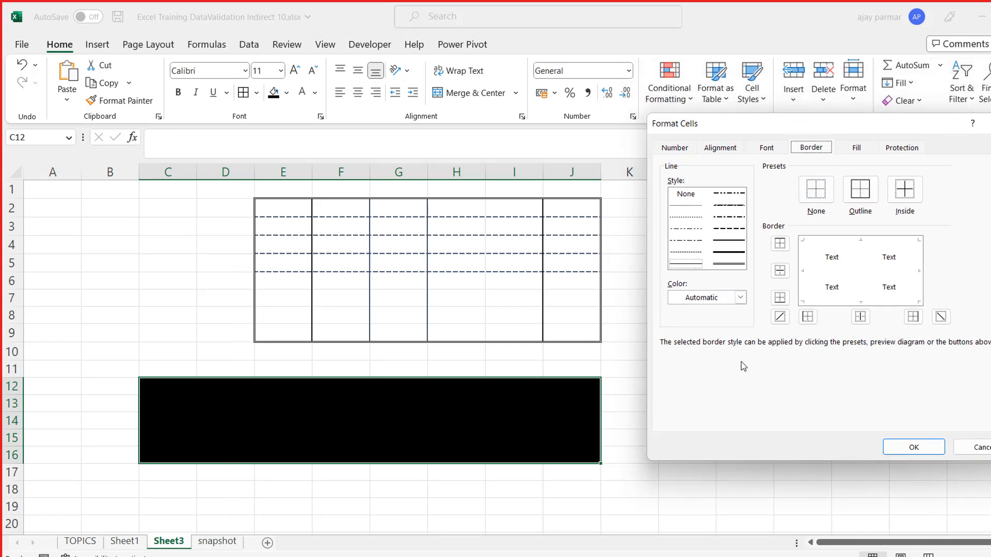
click(732, 243)
click(741, 302)
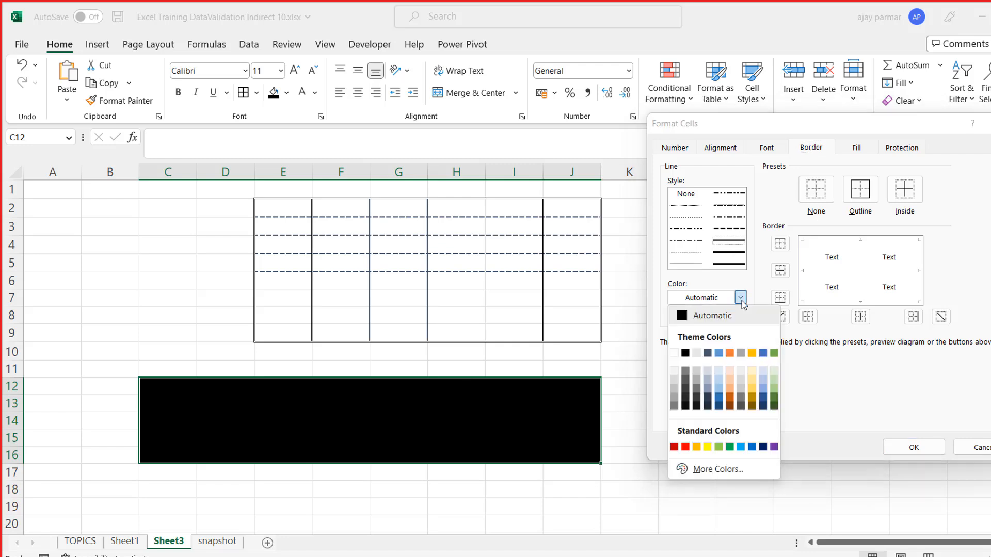
click(675, 357)
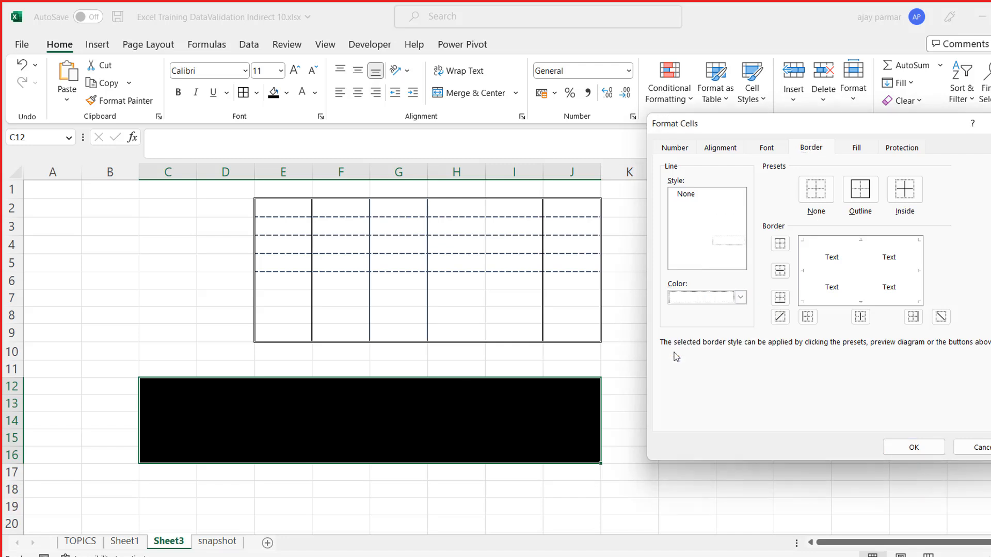
- Apply the white line to all four outer edges and both inner directions of C12:J16
click(810, 279)
click(844, 246)
click(916, 282)
click(857, 304)
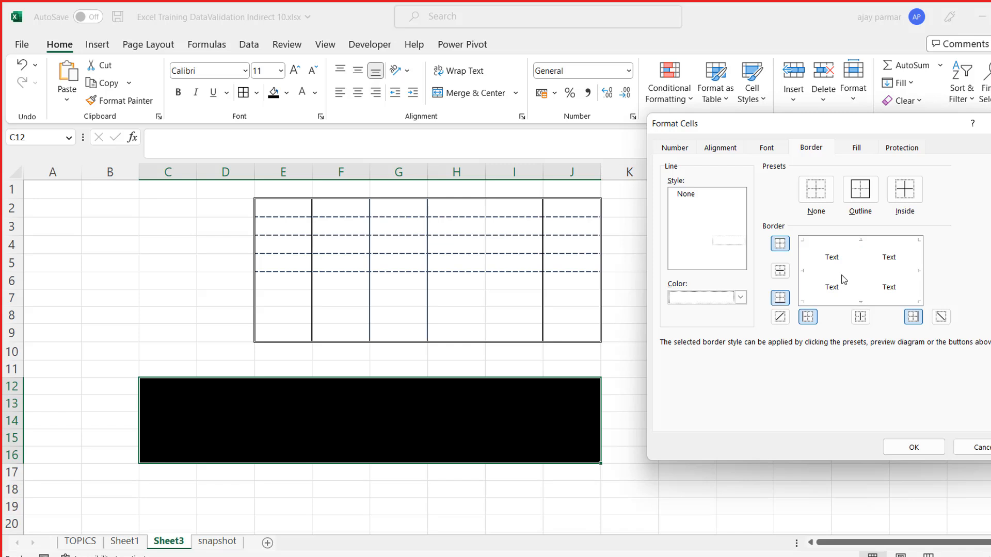
click(842, 278)
click(865, 287)
click(901, 448)
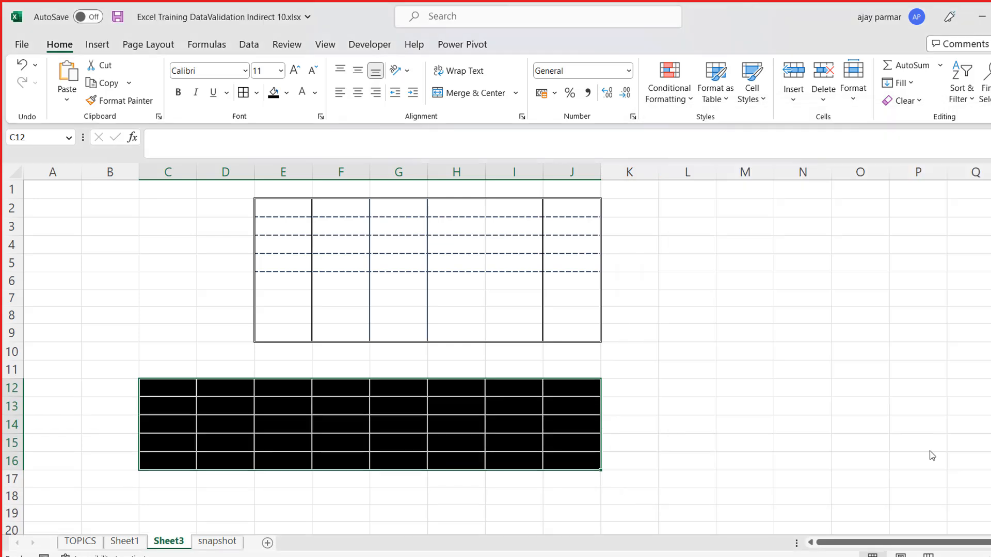
- Examine the white borders within the black block C12:J16, including along the row C12:J12
click(779, 401)
click(181, 402)
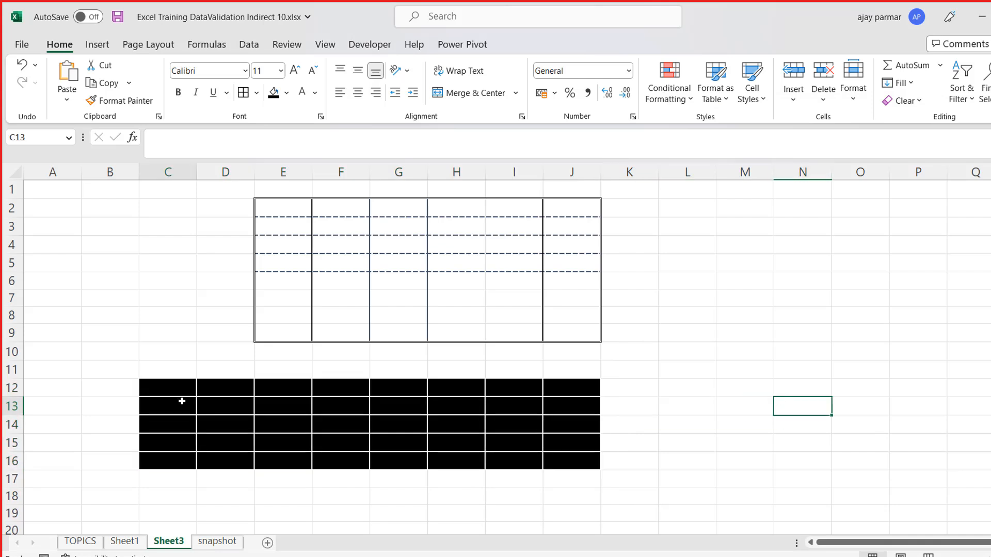
click(446, 465)
click(177, 388)
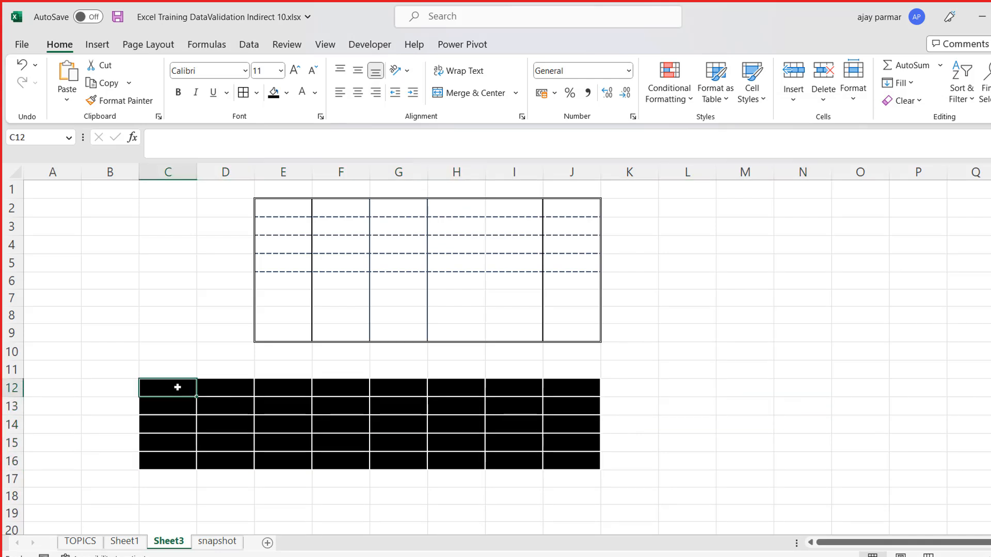
shift+click(583, 394)
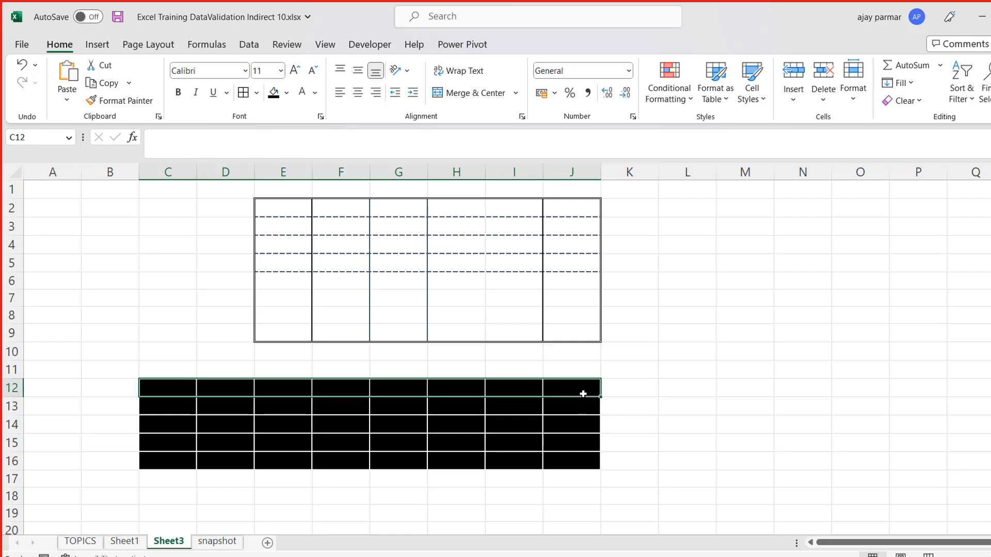
click(583, 394)
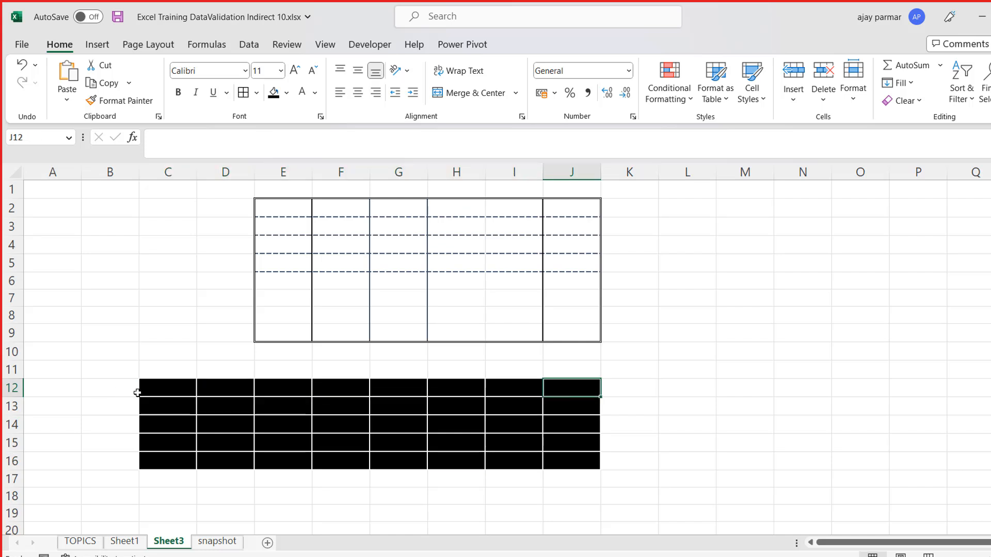
click(136, 392)
click(176, 387)
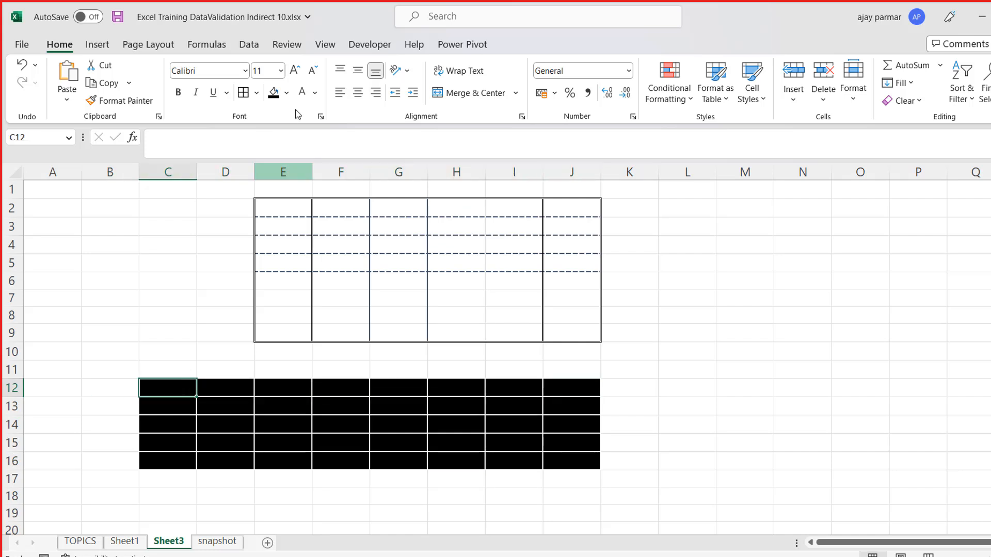
- Hide the sheet's gridlines and check the borders along row 12 from C12 to J12
click(325, 45)
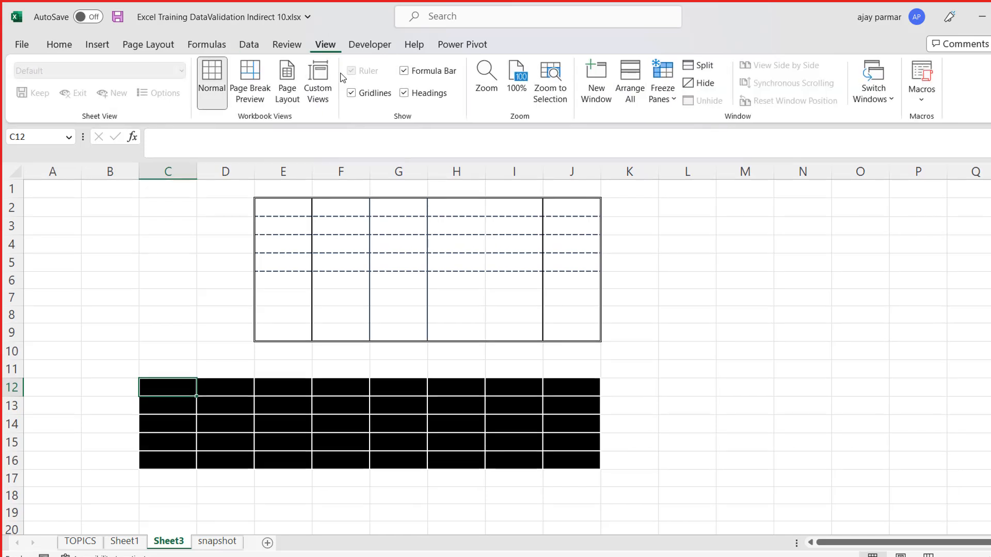
click(370, 93)
key(shift+Right)
key(shift+Right)
key(shift+Right)
key(shift+Right)
key(shift+Right)
key(shift+Right)
key(shift+Right)
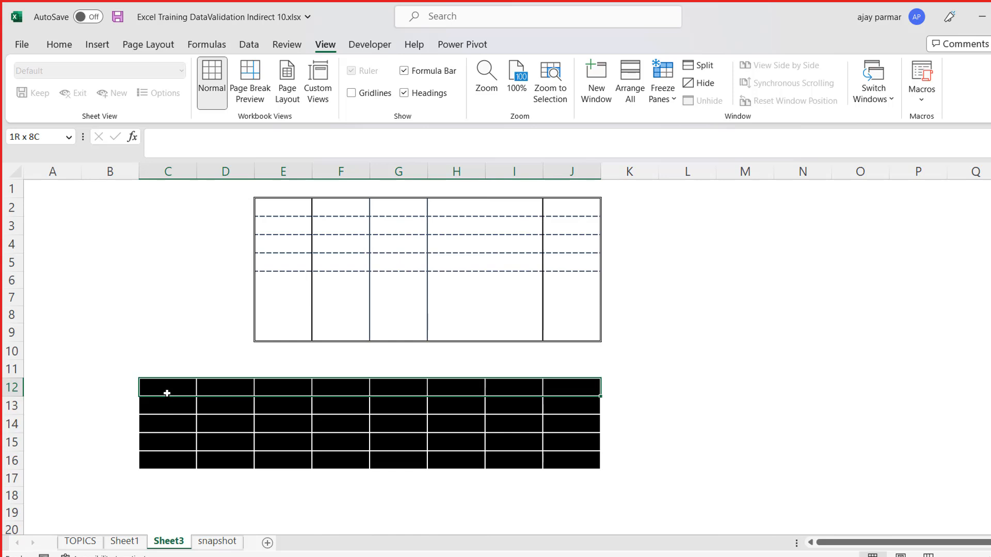
key(shift+Left)
key(shift+Left)
key(shift+Left)
key(shift+Left)
key(shift+Left)
key(shift+Left)
key(shift+Left)
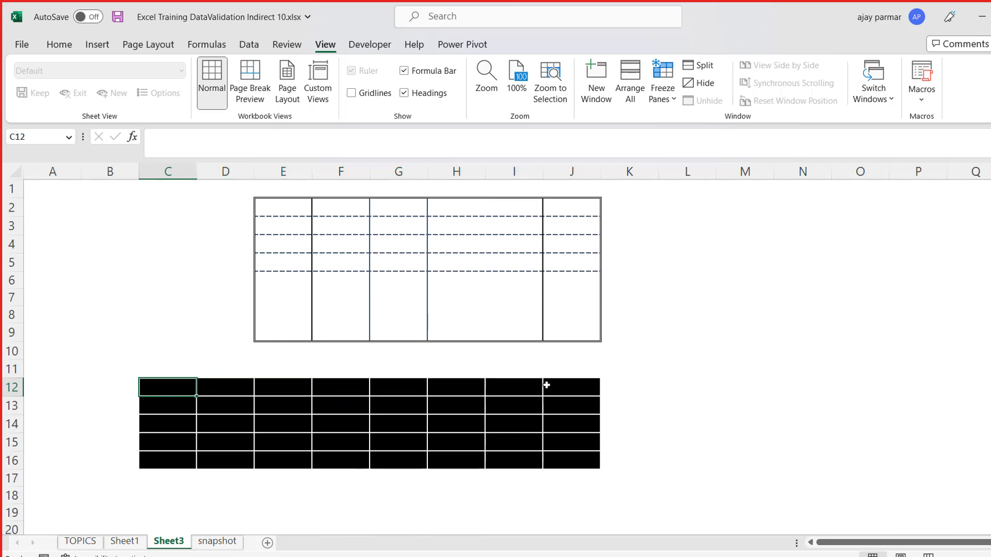
- Set the border line color to yellow and draw dashed lines over the vertical dividers between the cells of C12:J12
click(63, 48)
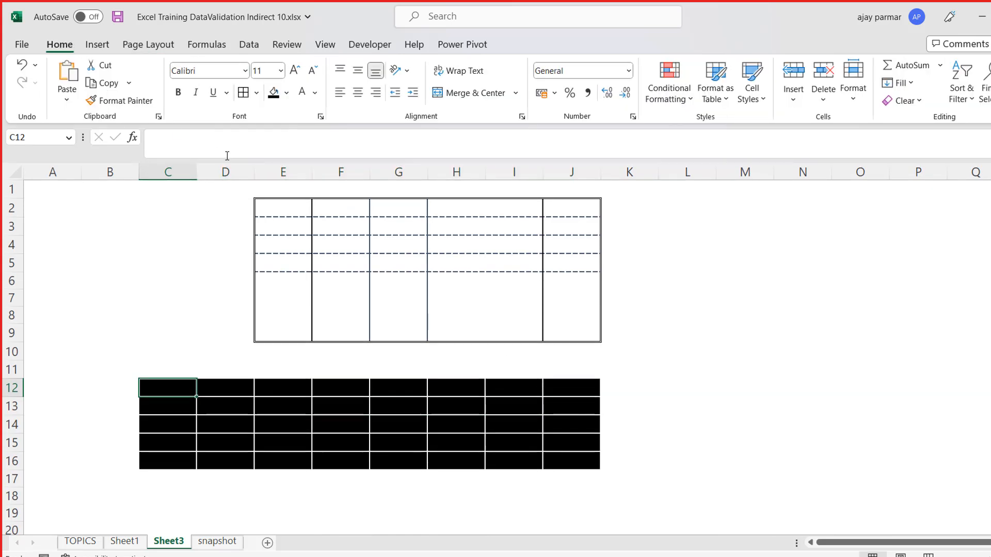
click(255, 95)
mouse_move(314, 490)
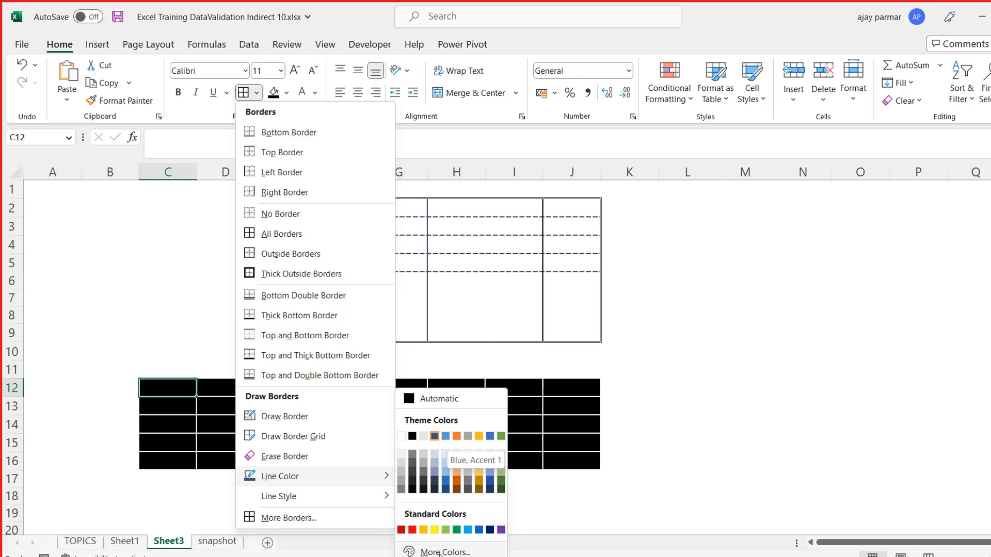
click(435, 530)
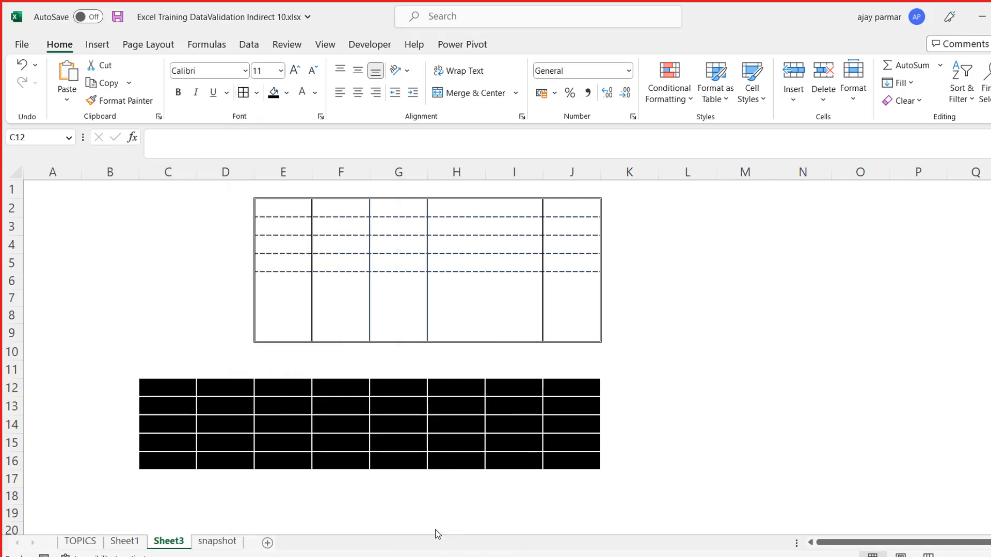
click(197, 386)
click(254, 385)
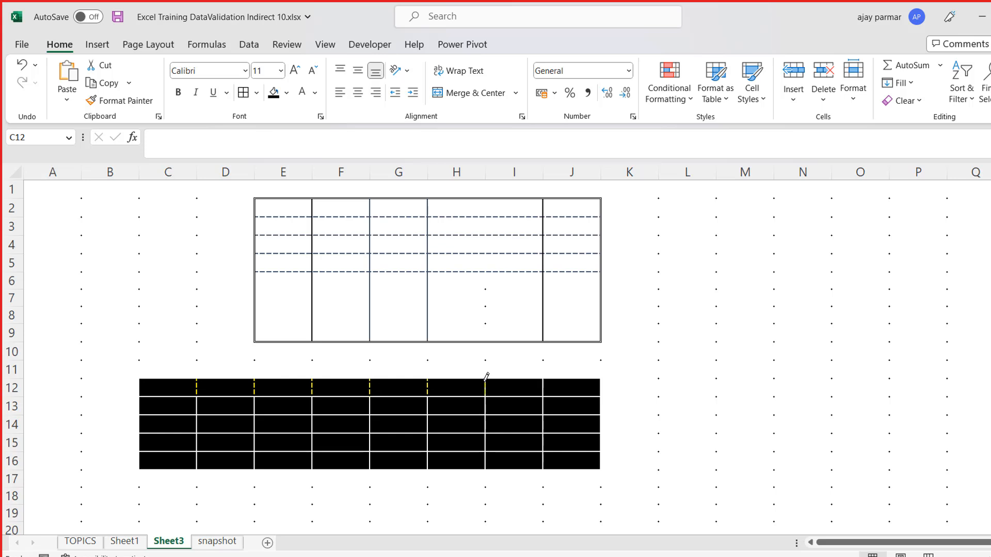
click(543, 383)
key(Escape)
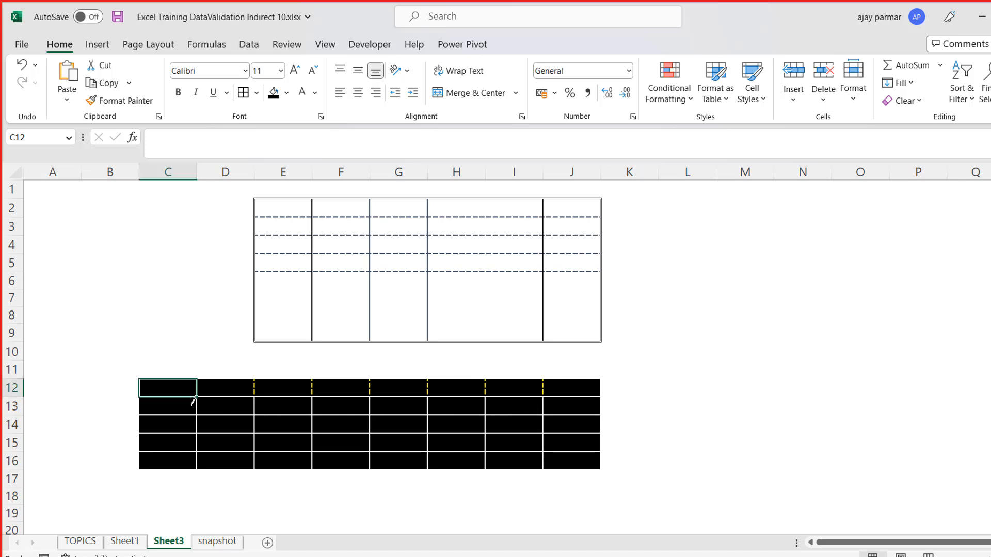
- Rename the current sheet as BORDERING
click(178, 542)
text(BOR)
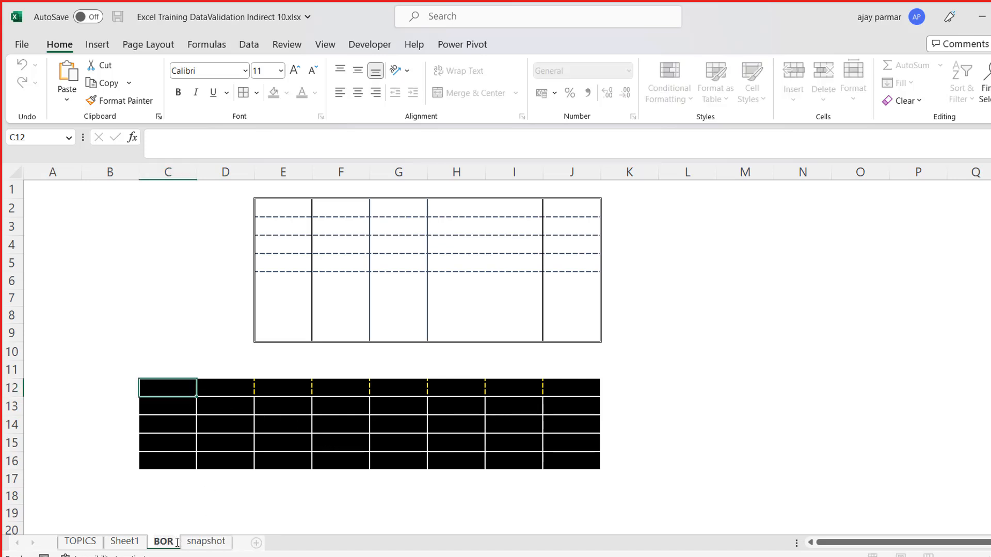
text(DERING)
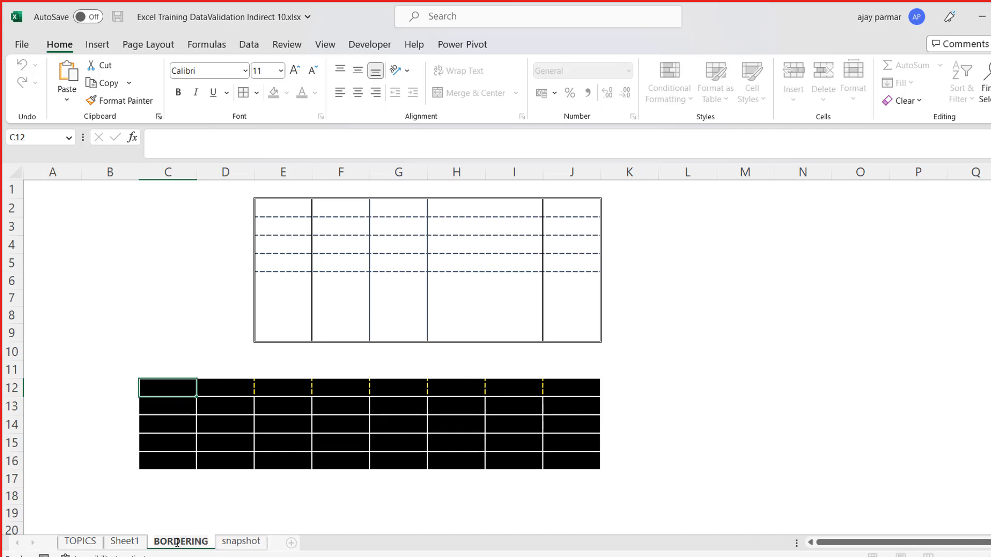
click(126, 282)
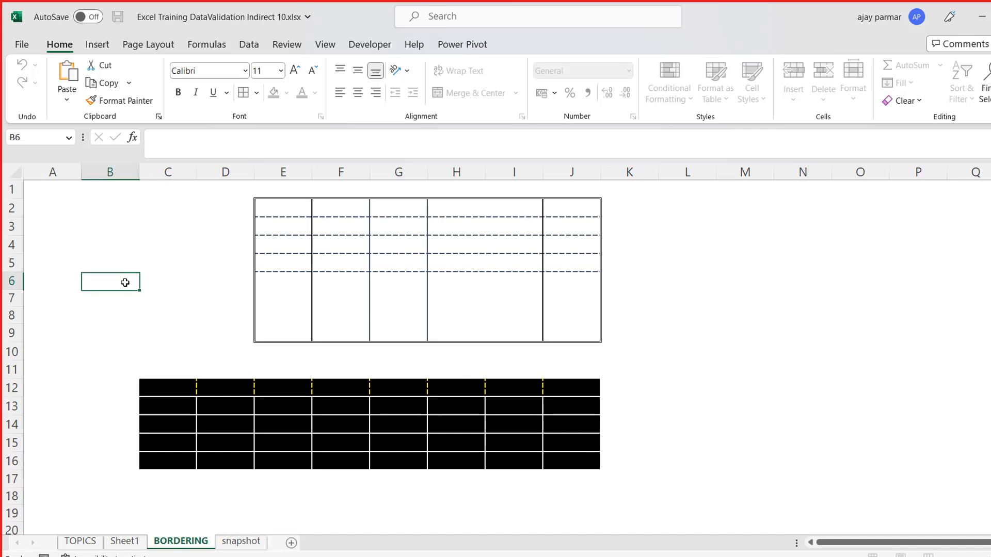
- Review the border line color and line style options, including those in the detailed border settings for cell B6
click(255, 92)
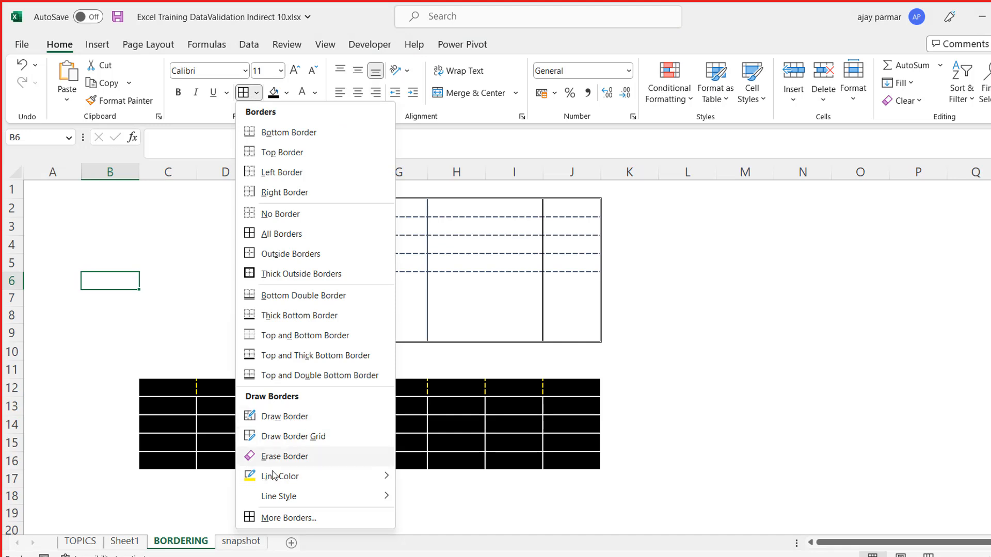
mouse_move(292, 479)
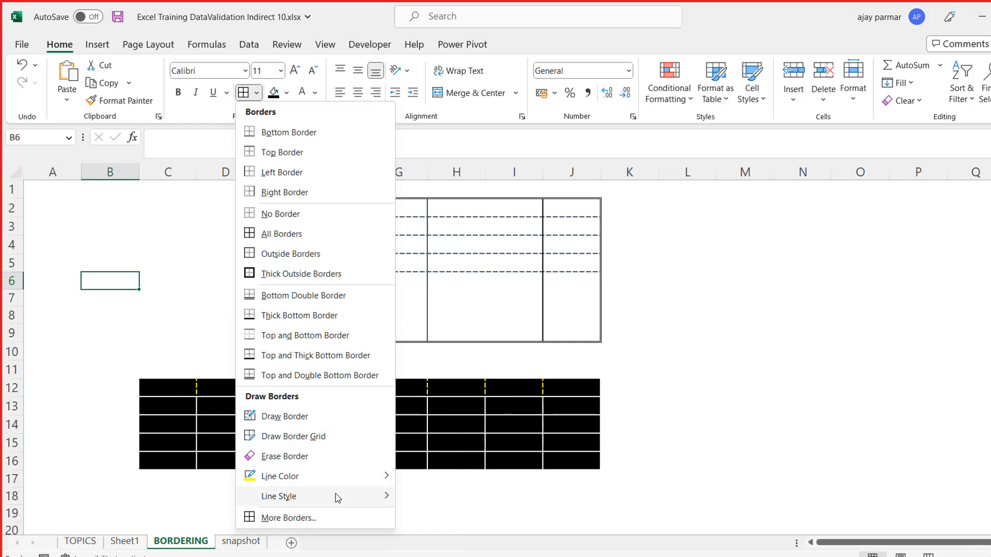
mouse_move(340, 497)
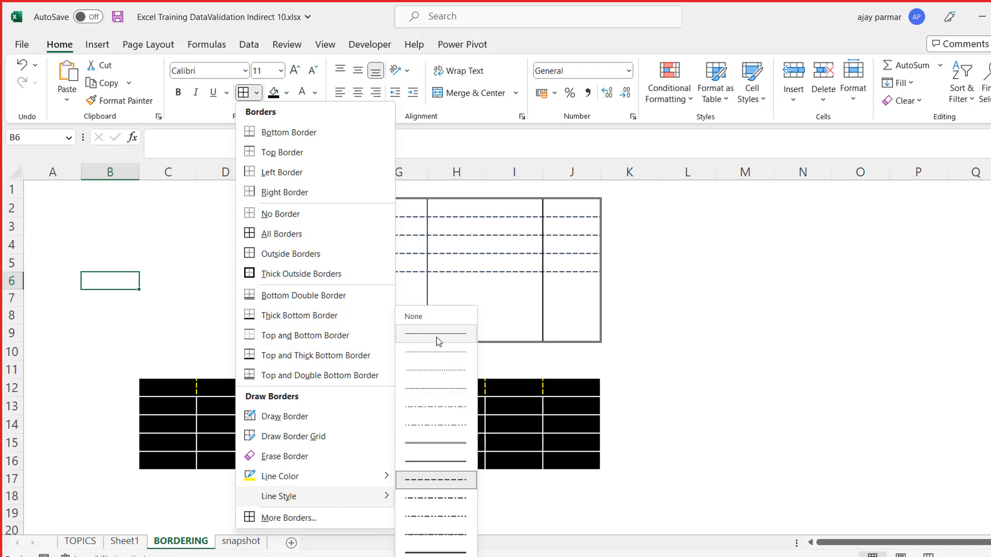
click(285, 518)
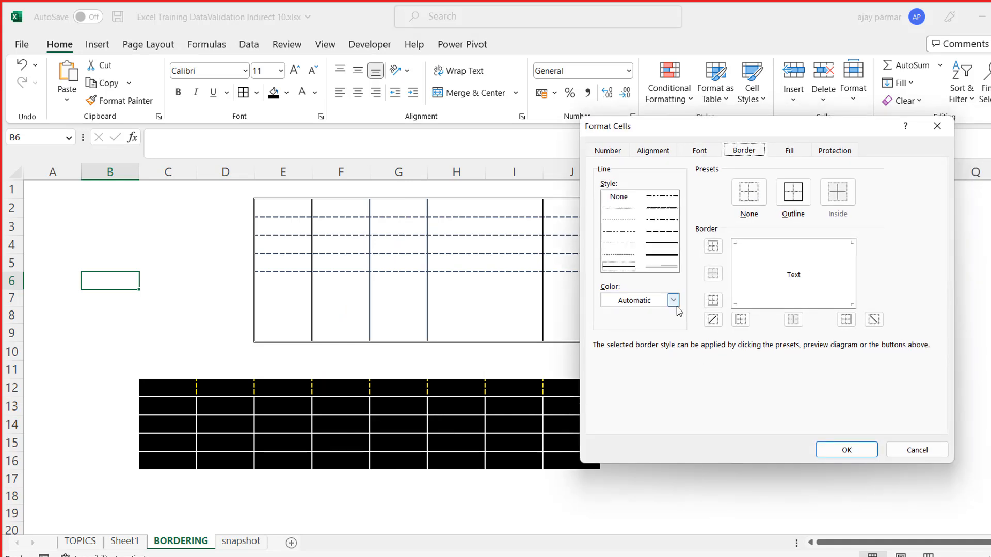
click(673, 302)
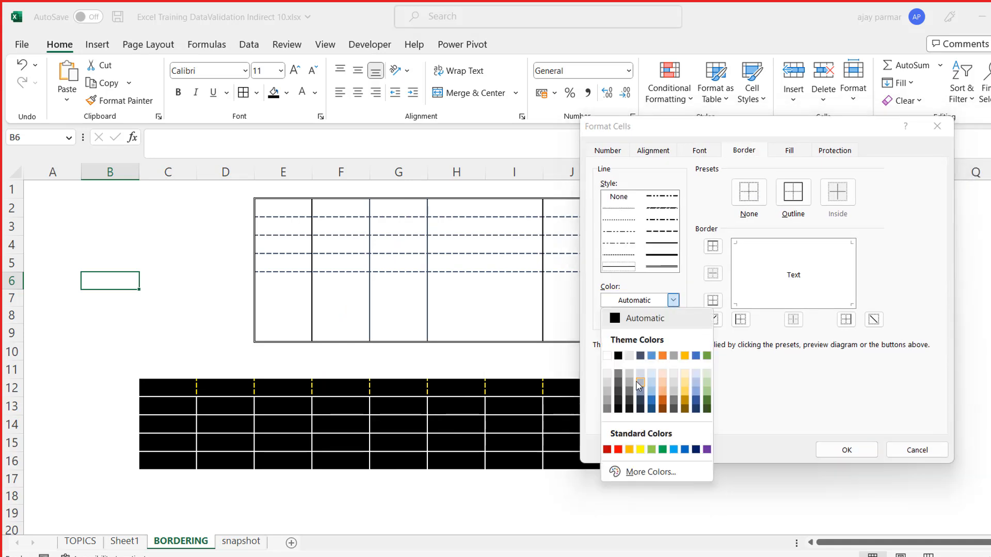
click(618, 206)
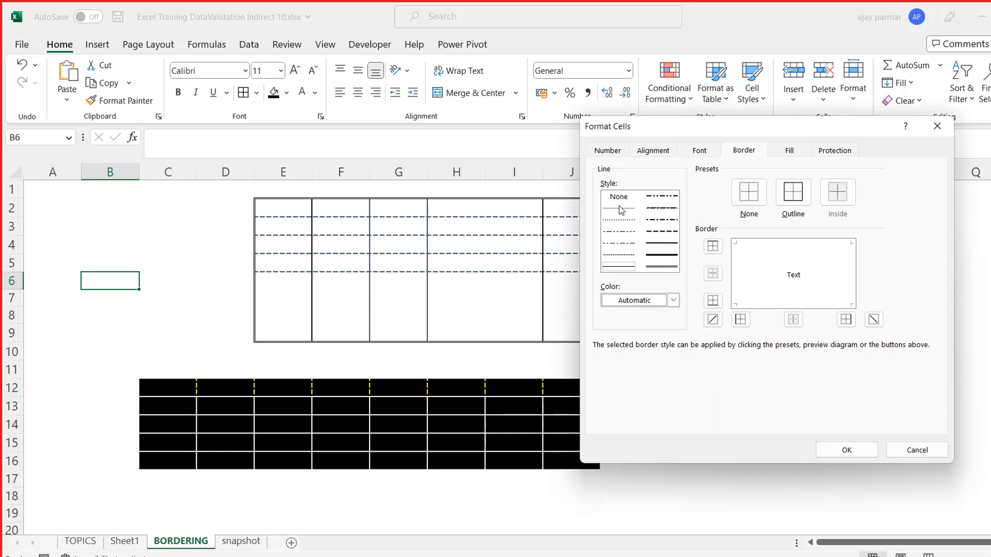
- Try borders on all four sides plus a diagonal line for cell B6, and discard the settings
click(741, 289)
click(786, 248)
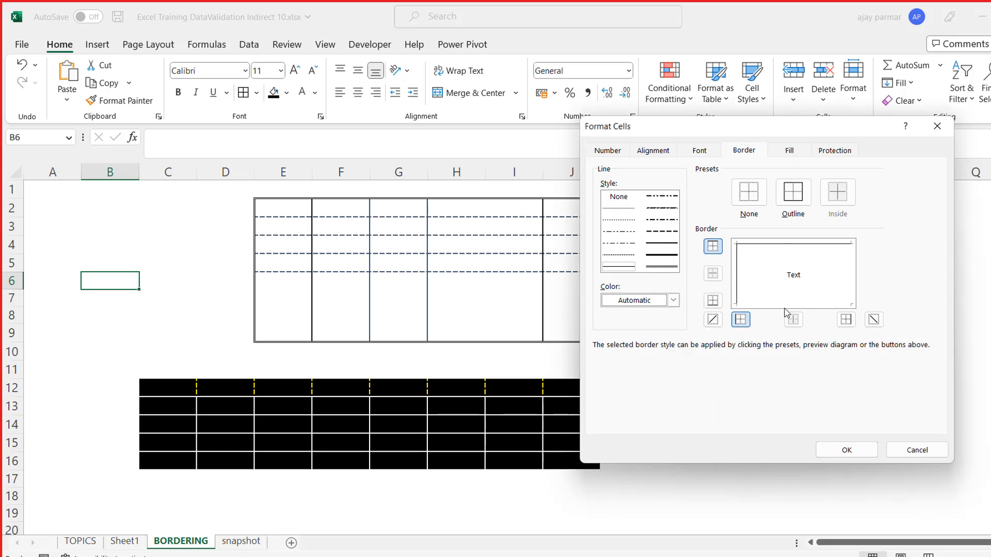
click(762, 305)
click(850, 291)
click(799, 278)
click(772, 285)
click(765, 274)
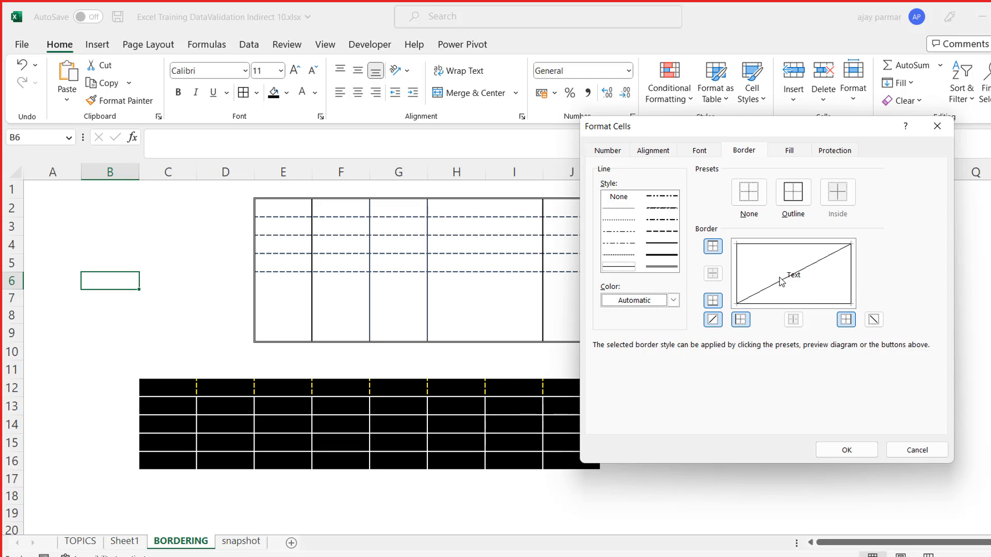
click(782, 282)
click(916, 450)
click(769, 345)
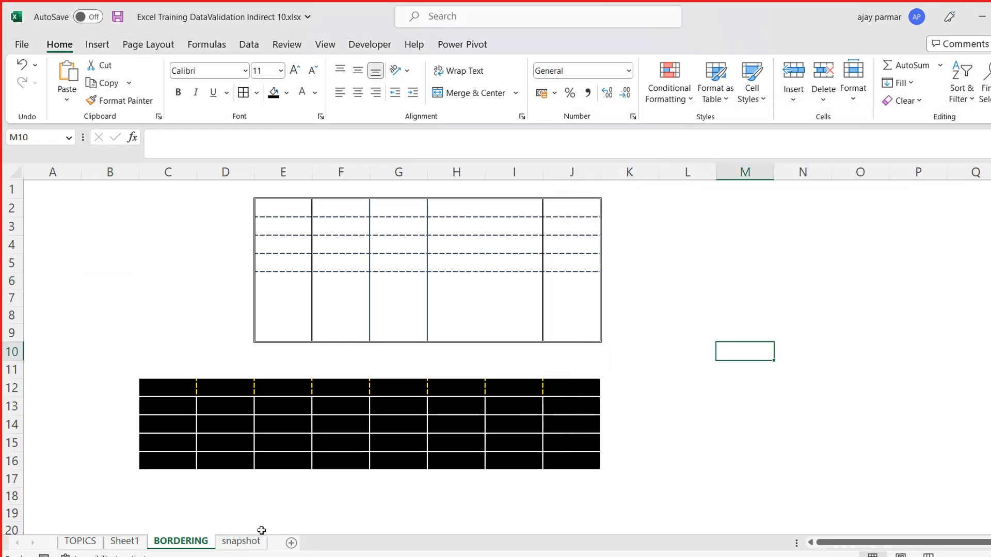
- Rename Sheet1 as SUMMARY REPORT
click(125, 542)
double_click(126, 541)
text(SUMM)
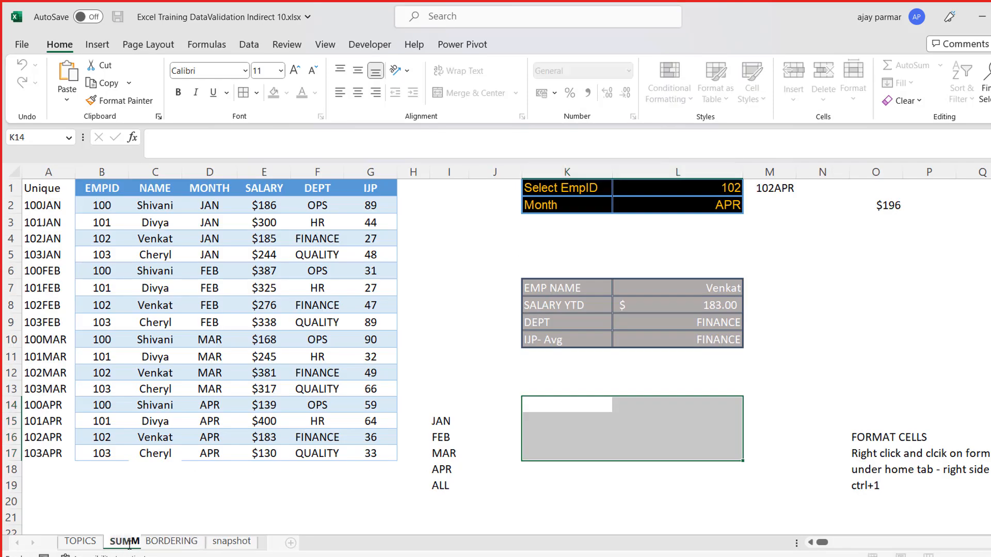
text(ARY REPORT)
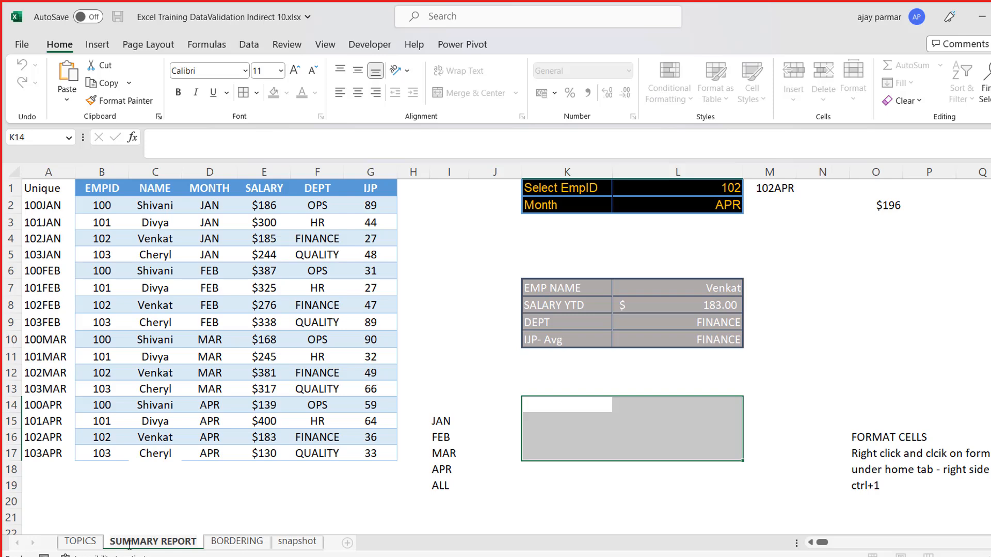
click(120, 273)
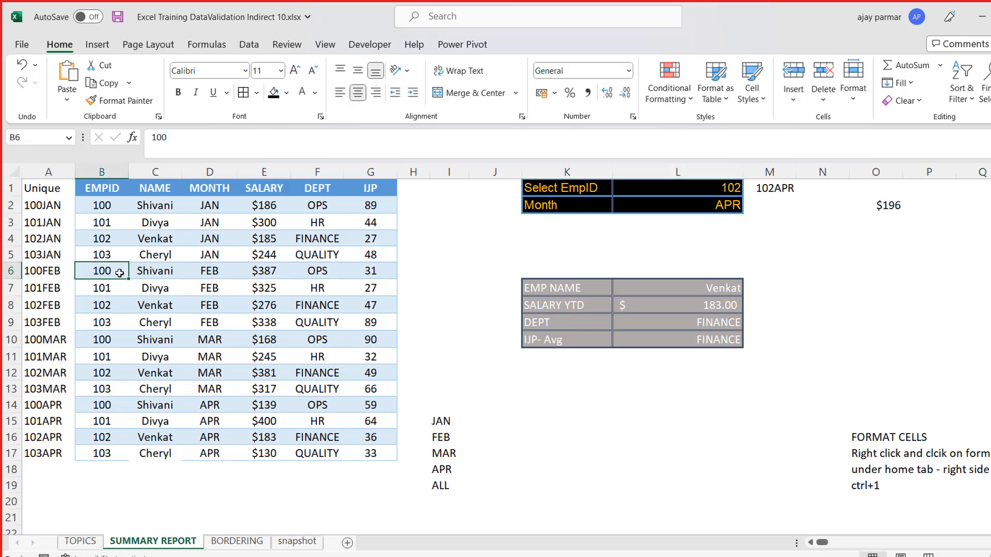
click(49, 172)
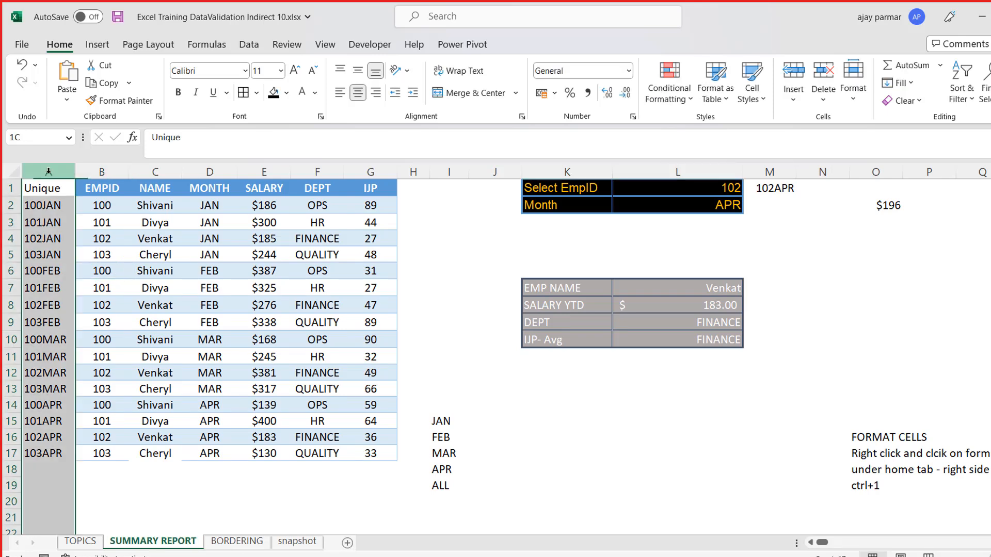
click(103, 221)
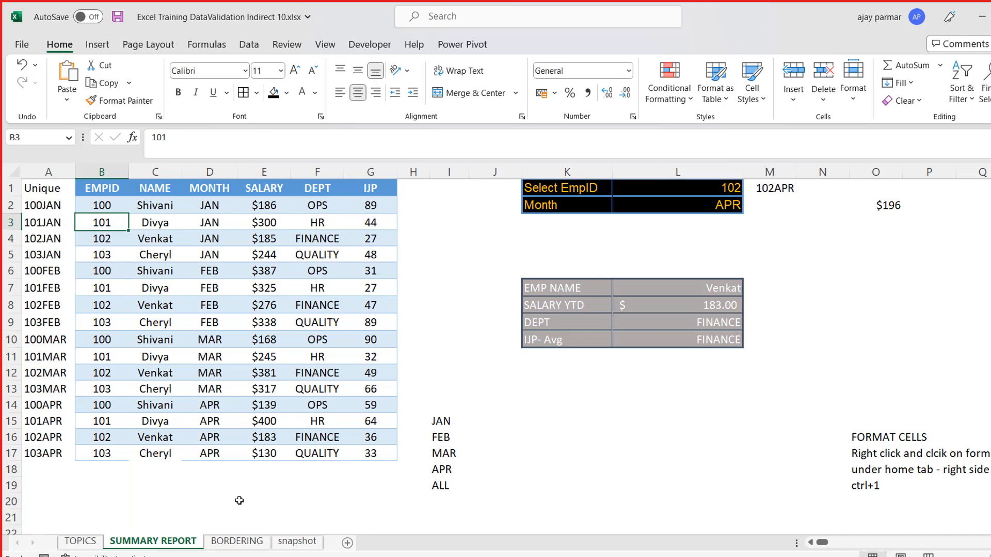
click(202, 391)
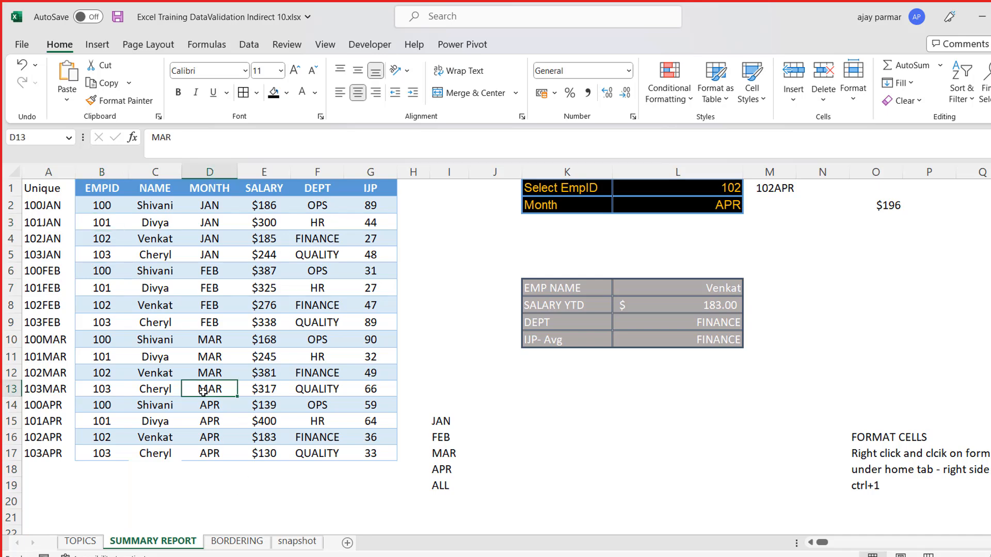
click(249, 542)
click(310, 542)
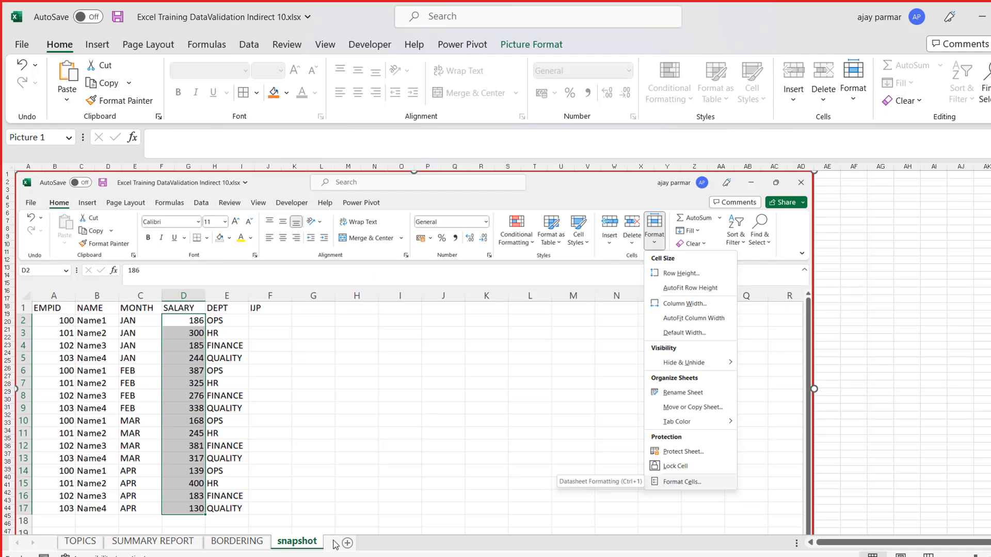
- Add a new worksheet and enter the header IDs in cell A1
click(347, 543)
click(263, 303)
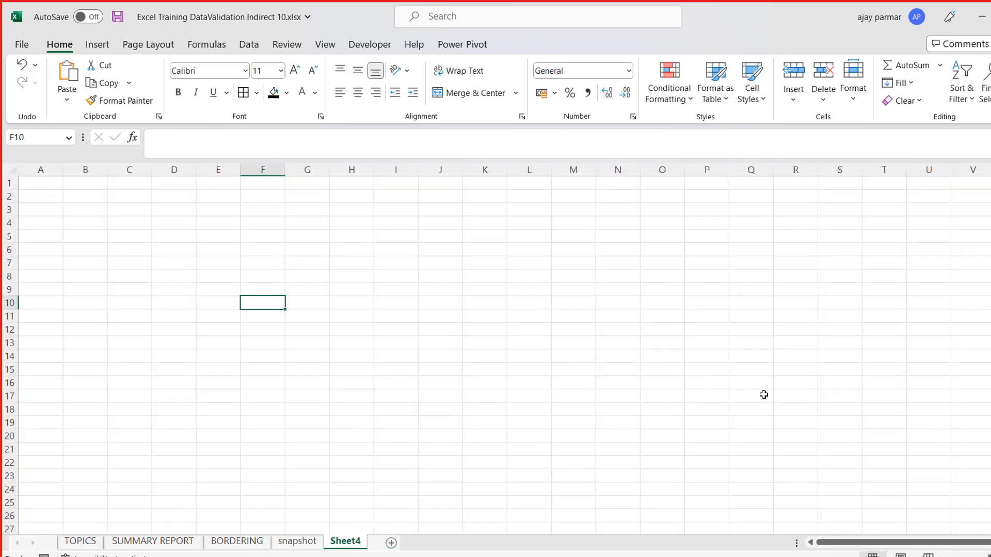
click(990, 556)
click(990, 556)
click(990, 556)
click(990, 556)
click(990, 556)
click(990, 556)
click(69, 207)
key(Up)
key(Right)
key(Left)
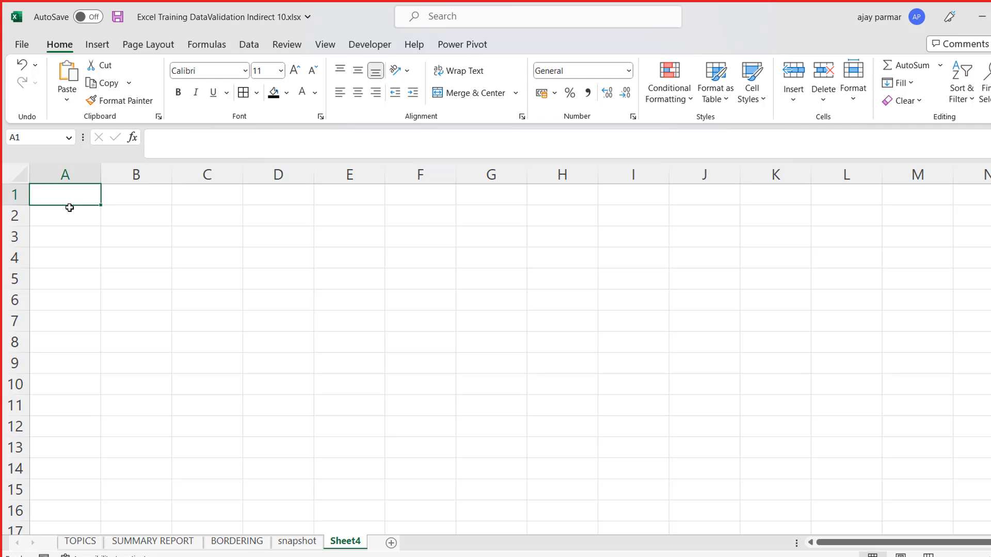
text(Ds)
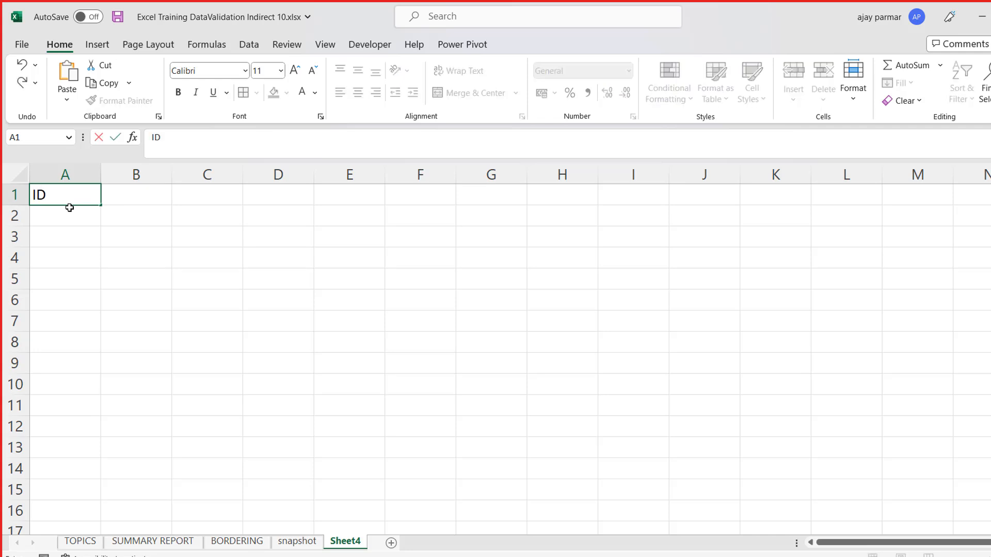
key(Return)
- Apply all borders to A2:A8 with the yellow dashed line
key(shift+Down)
key(shift+Down)
key(shift+Down)
key(shift+Down)
key(shift+Down)
key(shift+Down)
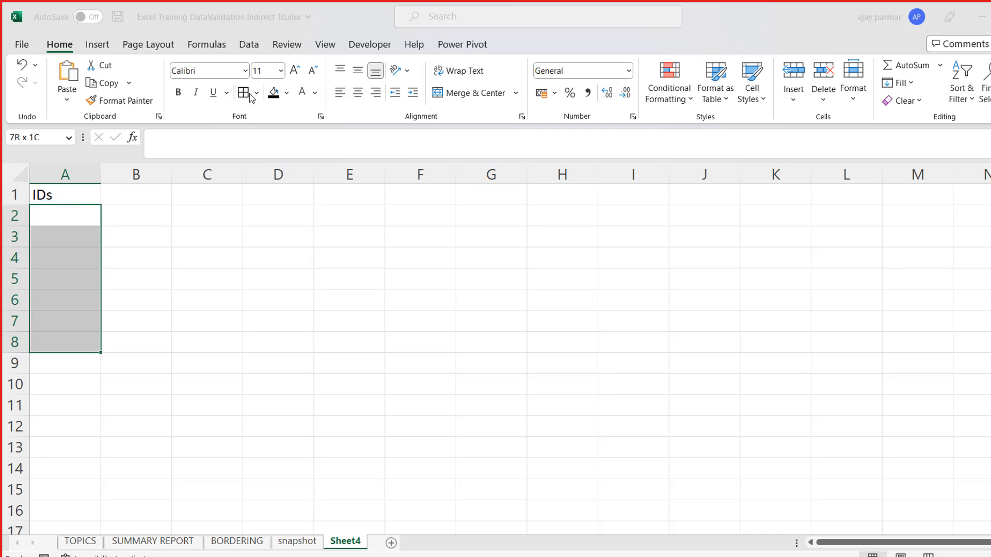
key(ctrl+1)
key(Escape)
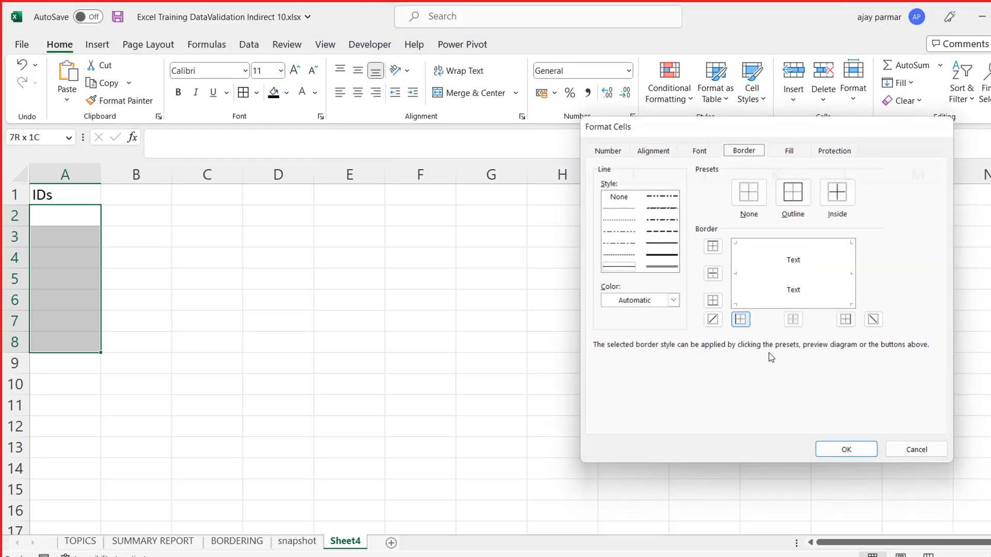
click(257, 93)
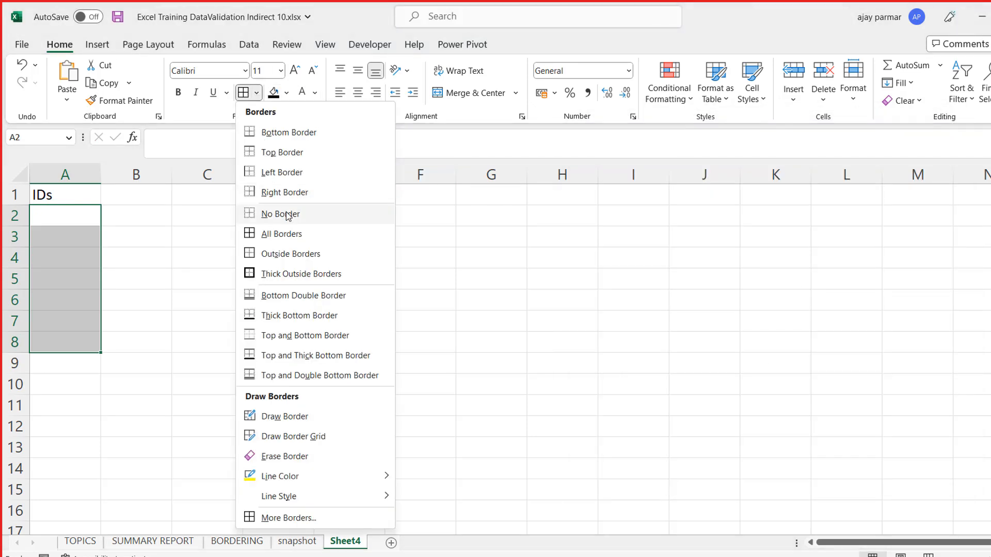
click(252, 235)
click(75, 261)
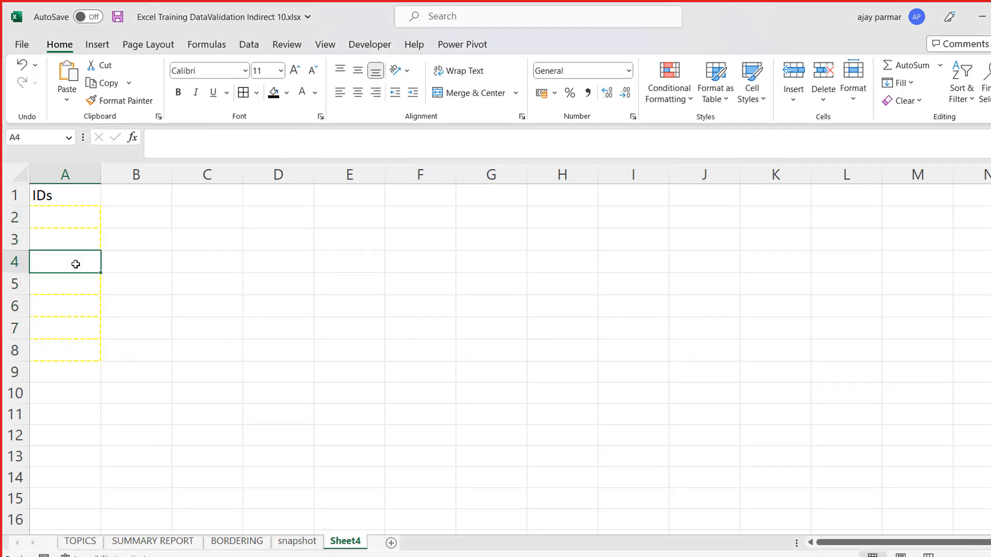
- Set the border line color to Automatic and apply all borders to cells A2:A8
click(70, 213)
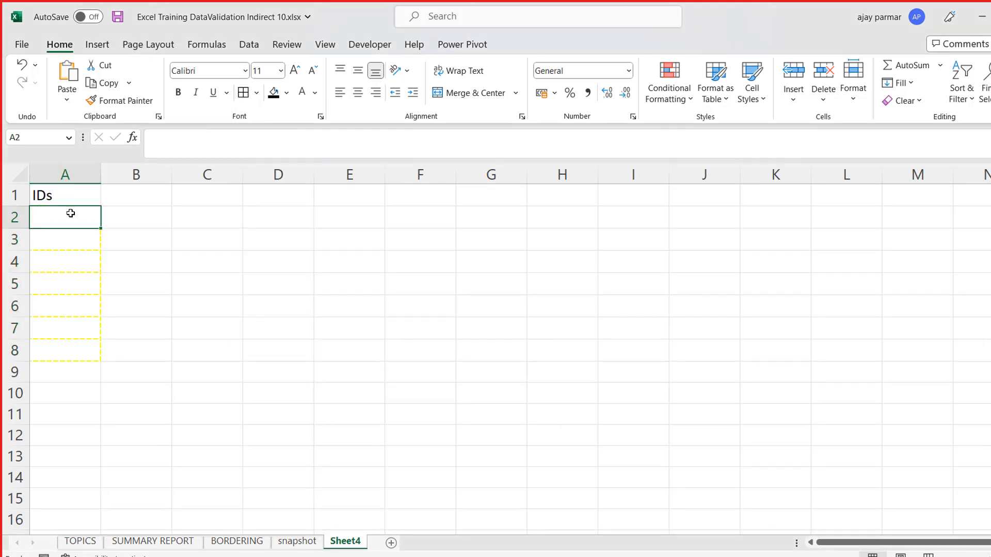
shift+click(63, 349)
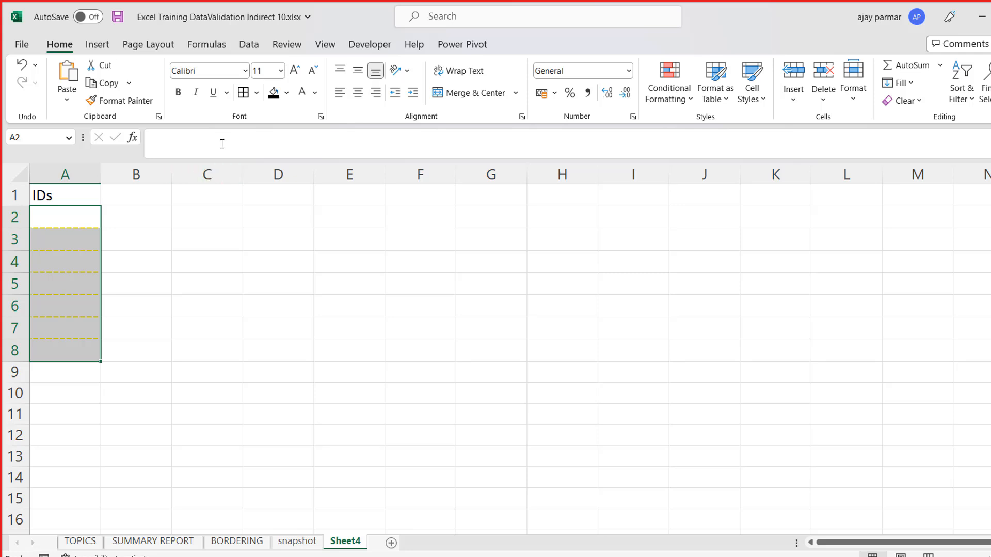
click(257, 97)
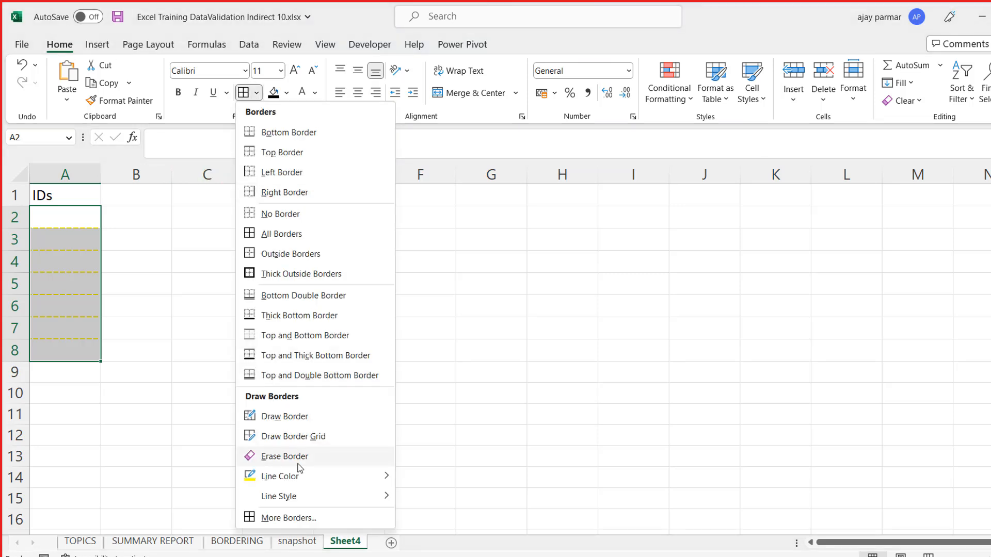
mouse_move(255, 480)
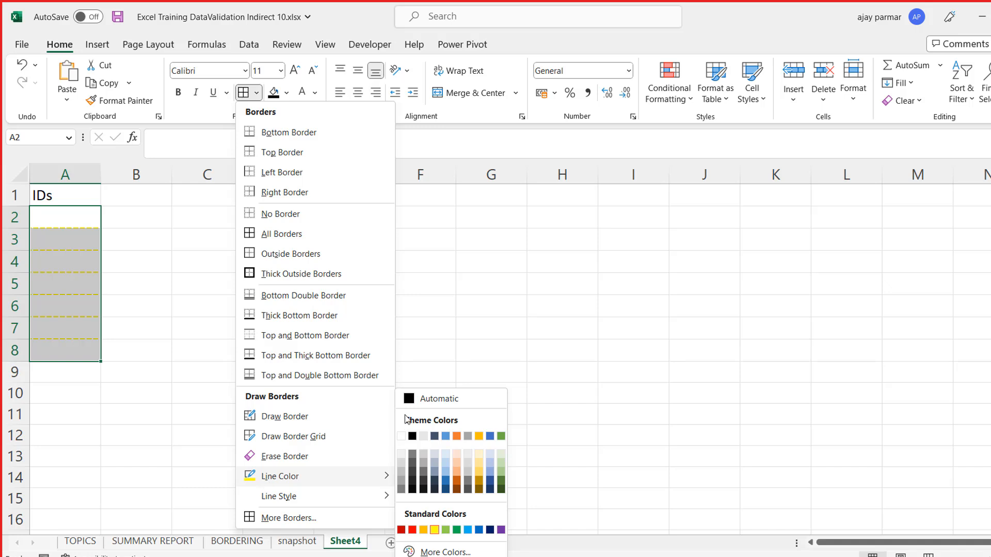
click(412, 399)
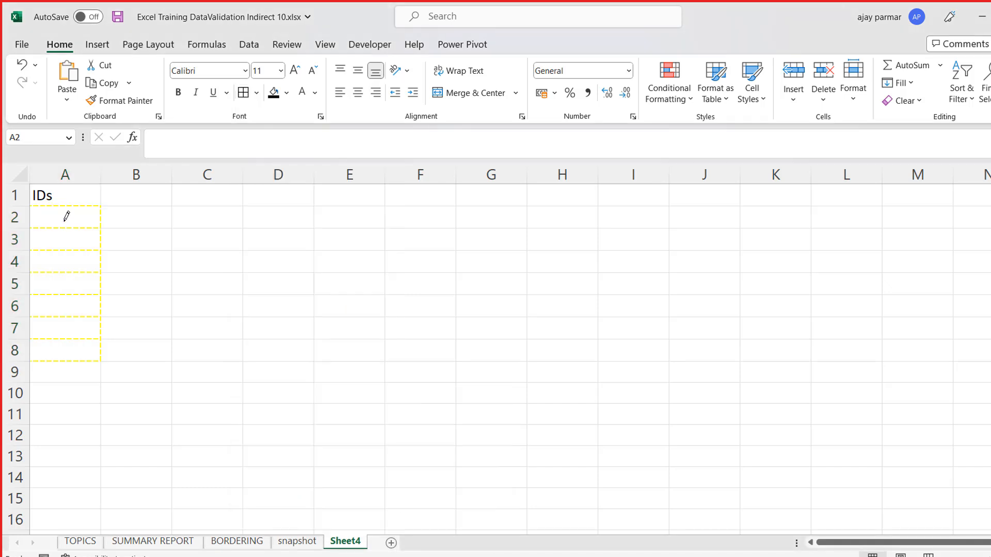
click(257, 93)
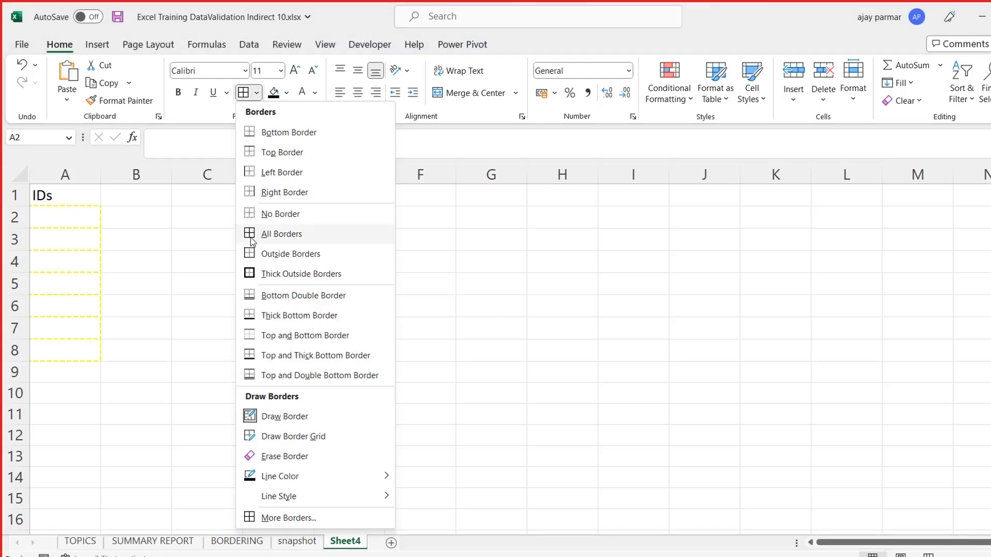
click(251, 238)
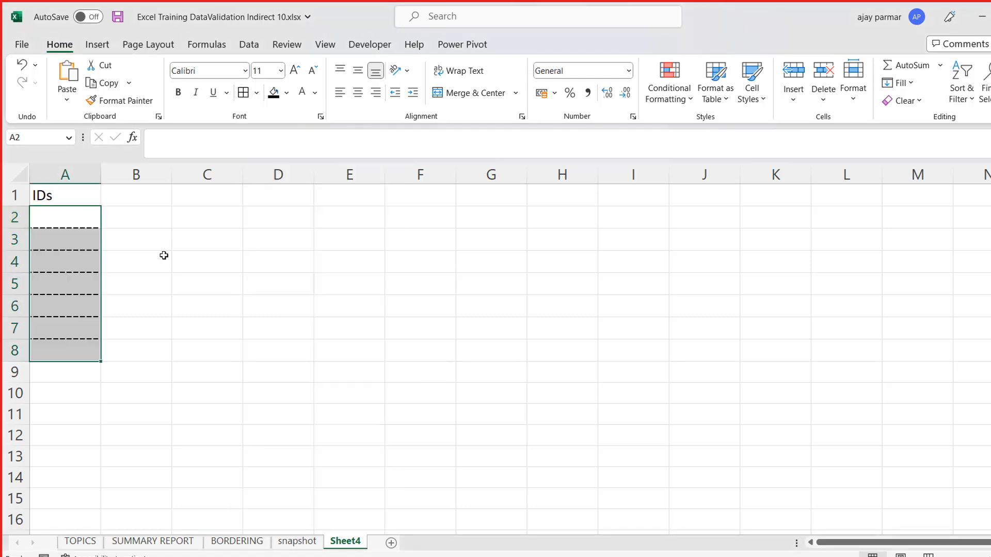
- Check the dashed borders on the cells below the IDs header
click(92, 216)
key(Down)
key(Down)
key(Down)
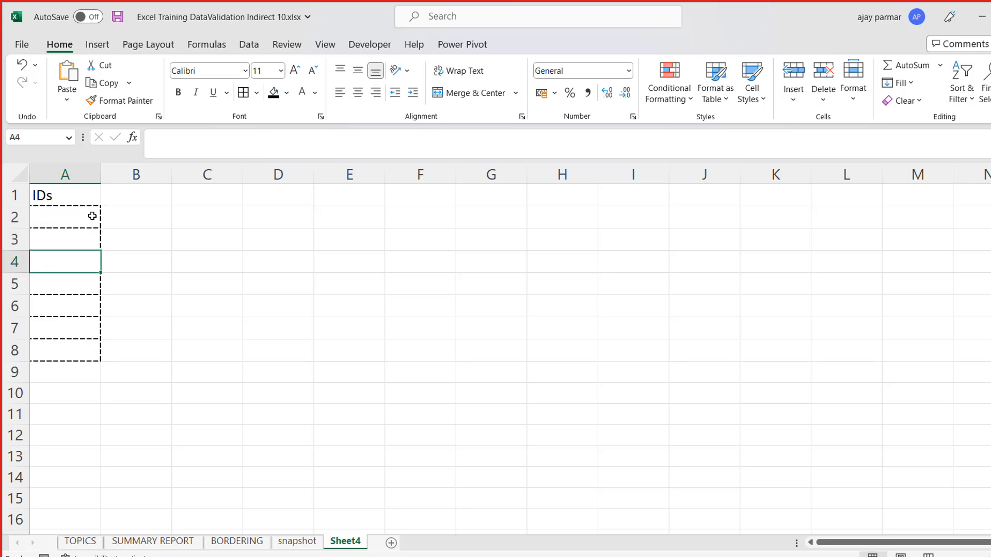
key(Up)
key(Up)
key(Up)
key(Up)
key(Down)
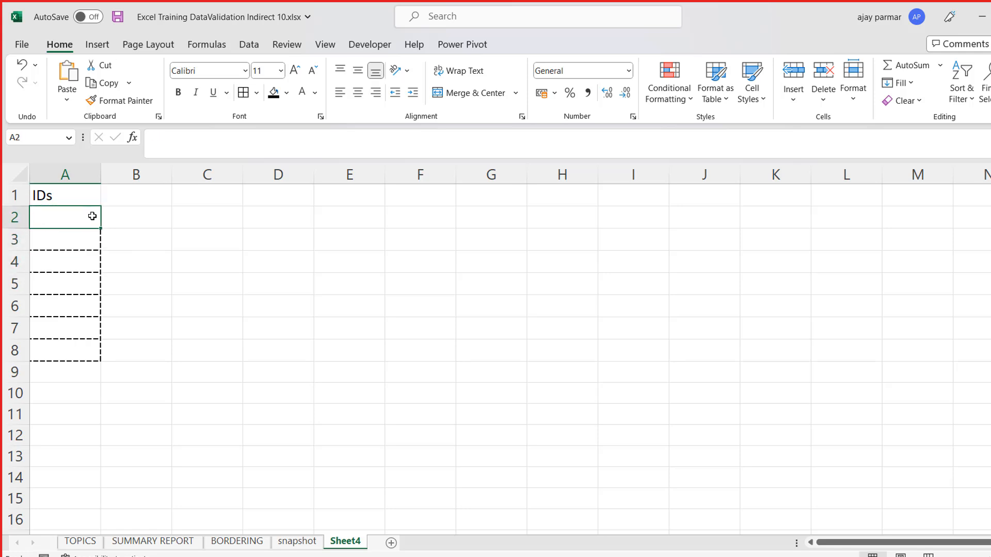
click(78, 294)
key(Up)
key(Up)
key(Up)
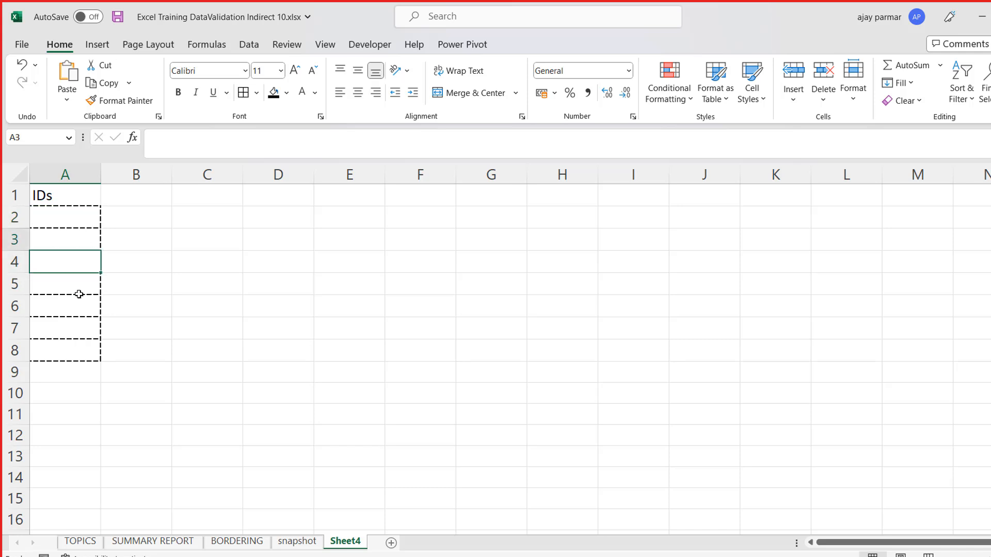
key(shift+Down)
key(shift+Down)
key(shift+Down)
key(shift+Down)
key(shift+Down)
key(shift+Down)
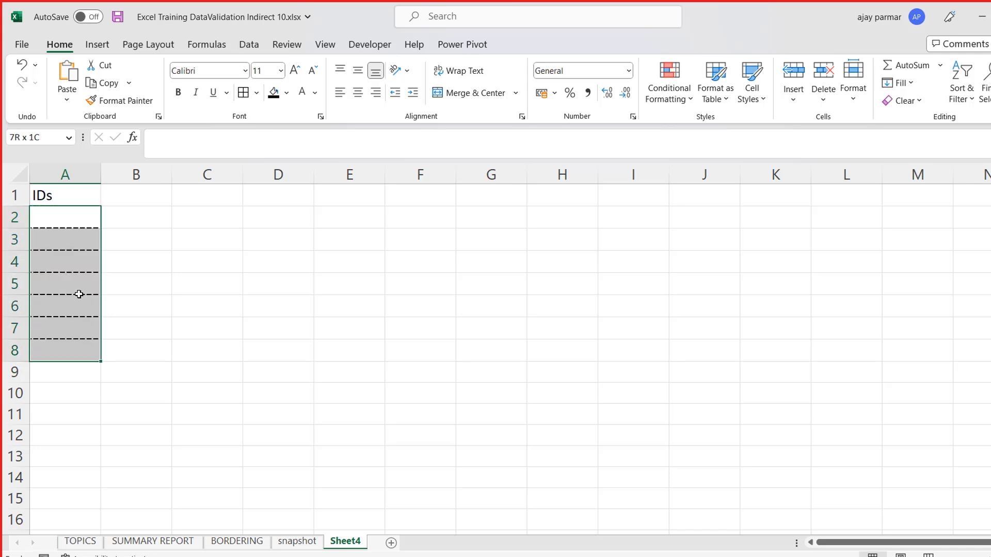
- Apply all borders to cells C4:D6 with the black dashed line
click(234, 270)
key(shift+Down)
key(shift+Down)
key(shift+Right)
click(247, 94)
click(213, 281)
key(Up)
key(Right)
key(Left)
key(shift+Right)
key(shift+Down)
key(shift+Down)
key(shift+Down)
key(Up)
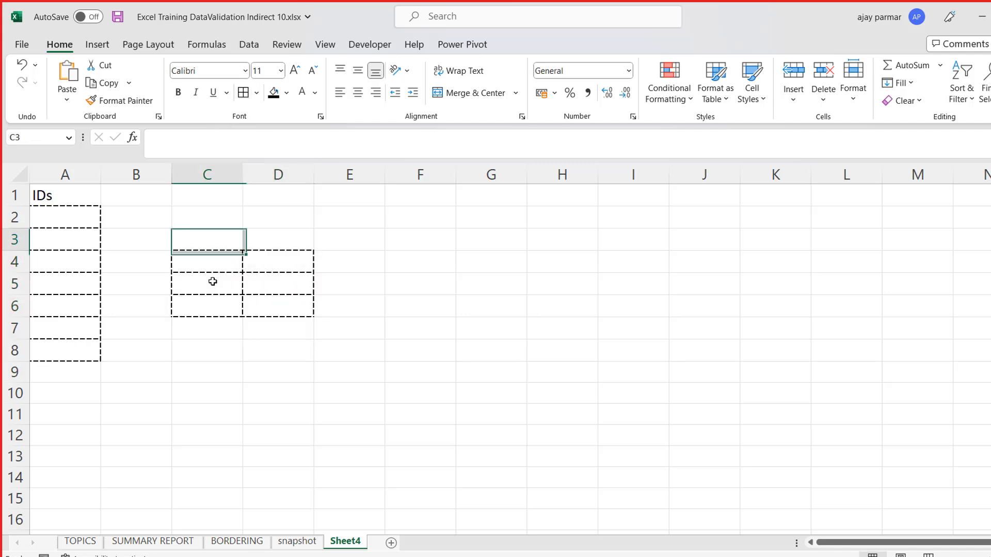
- Choose the thin solid line style and apply all borders to cells A2:A8
click(257, 94)
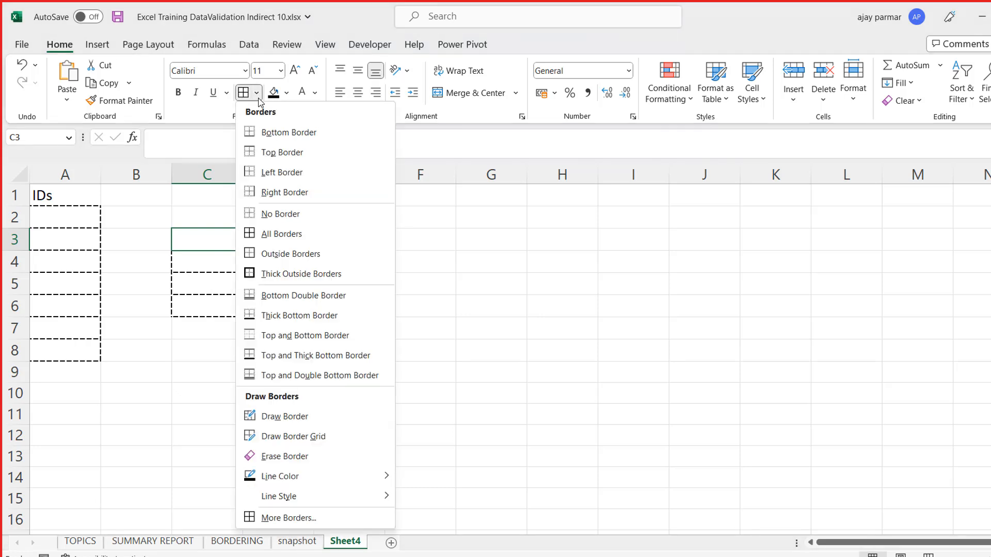
mouse_move(315, 497)
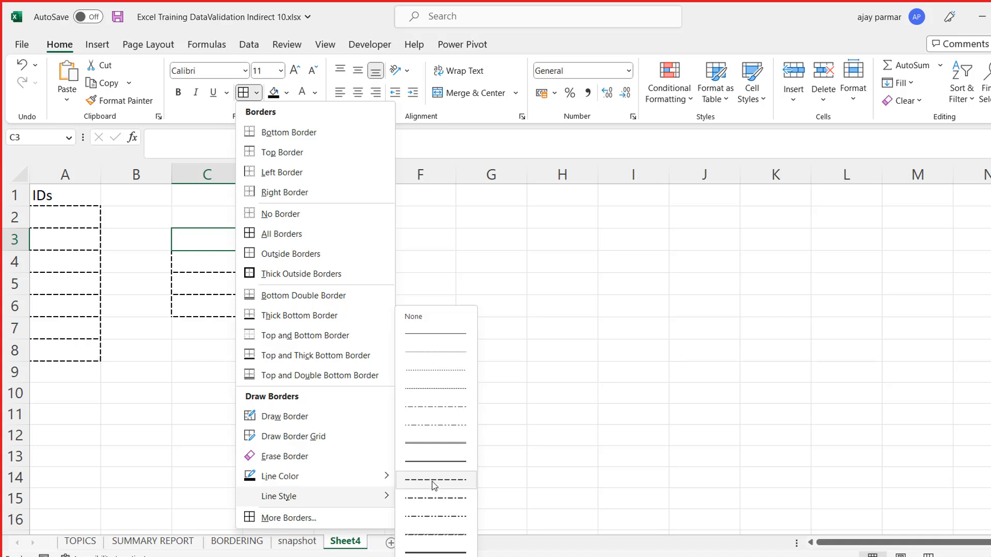
click(432, 336)
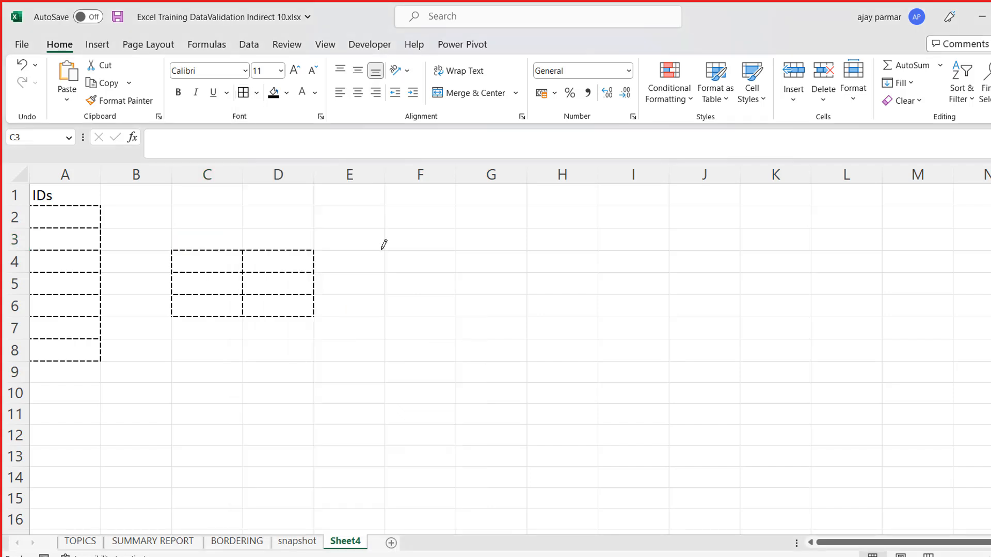
key(Escape)
click(490, 238)
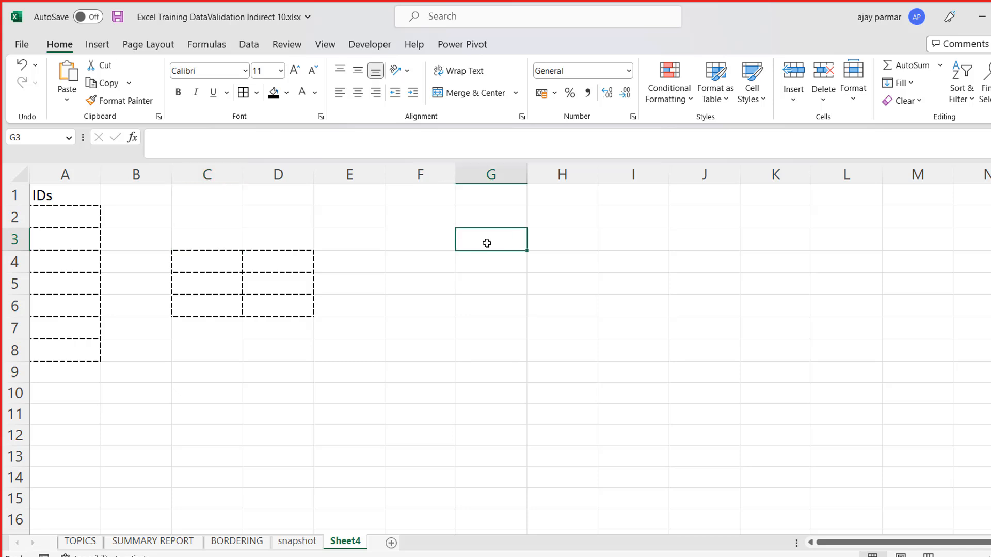
drag(86, 218, 81, 351)
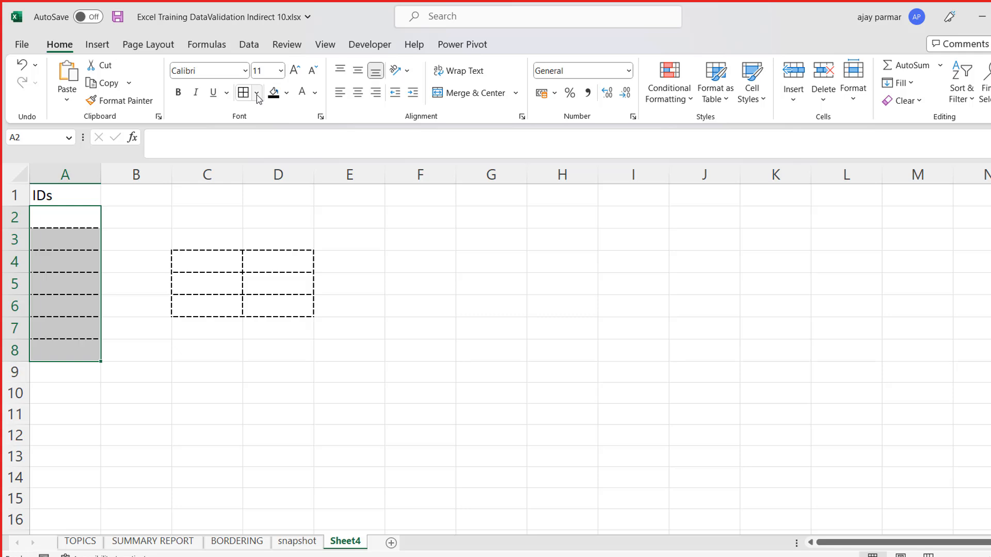
click(257, 93)
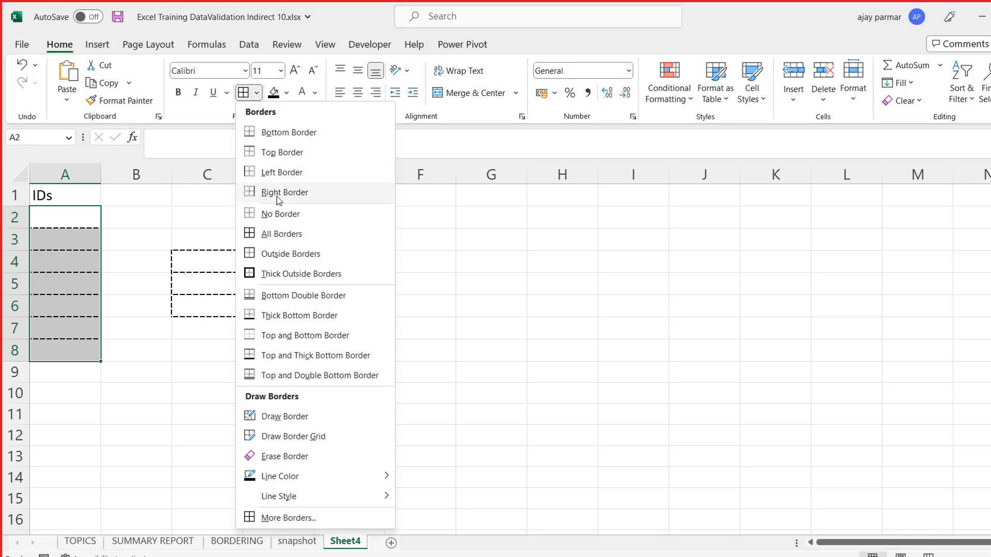
click(252, 235)
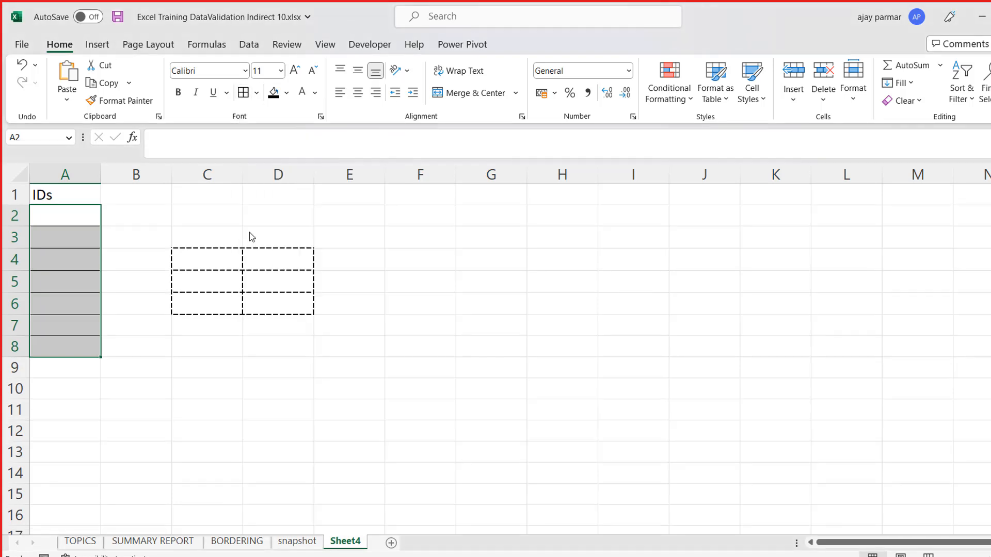
- Remove the borders from A2:A8 and apply thick outside borders to the range
click(256, 93)
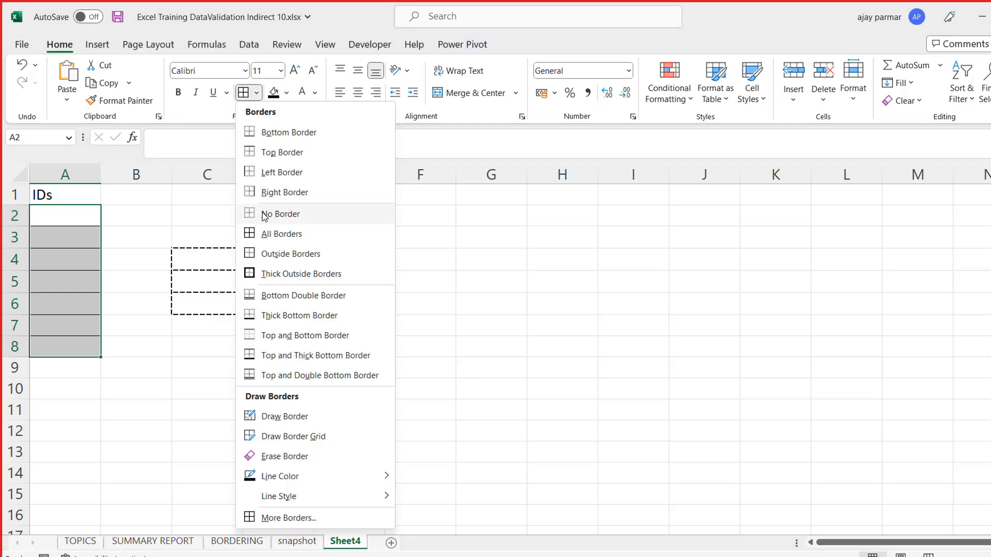
click(268, 213)
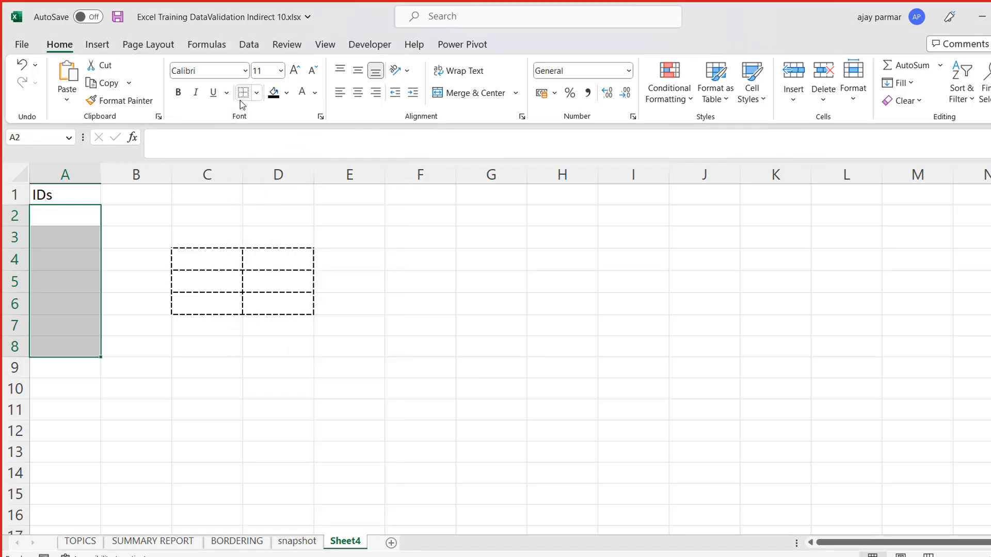
click(257, 92)
click(271, 285)
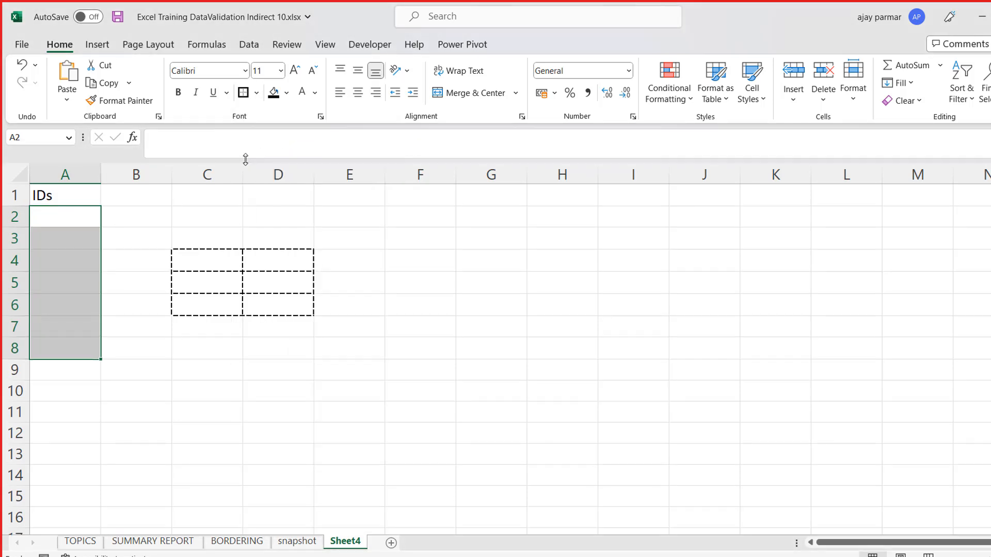
click(148, 222)
key(Left)
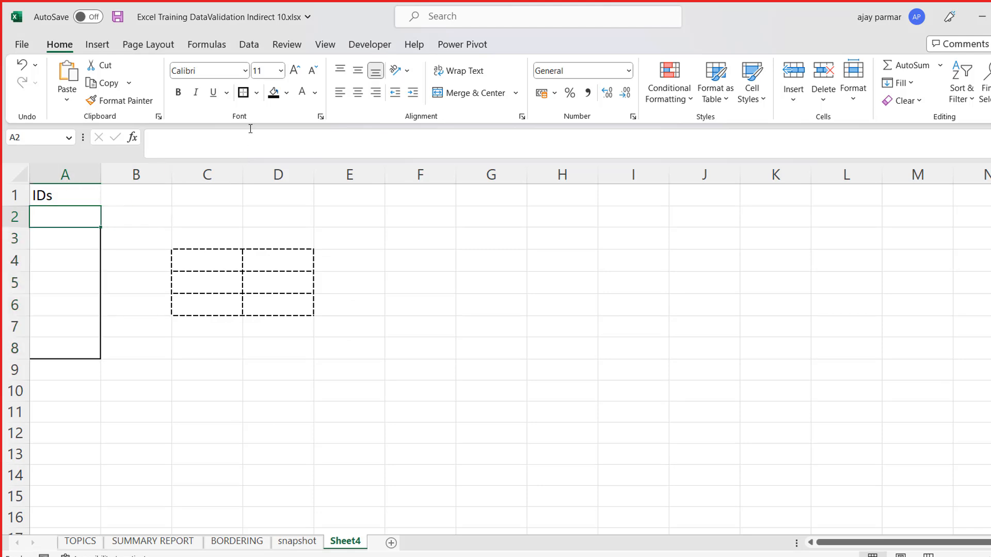
- Apply all borders to cells A2:A8
shift+click(80, 348)
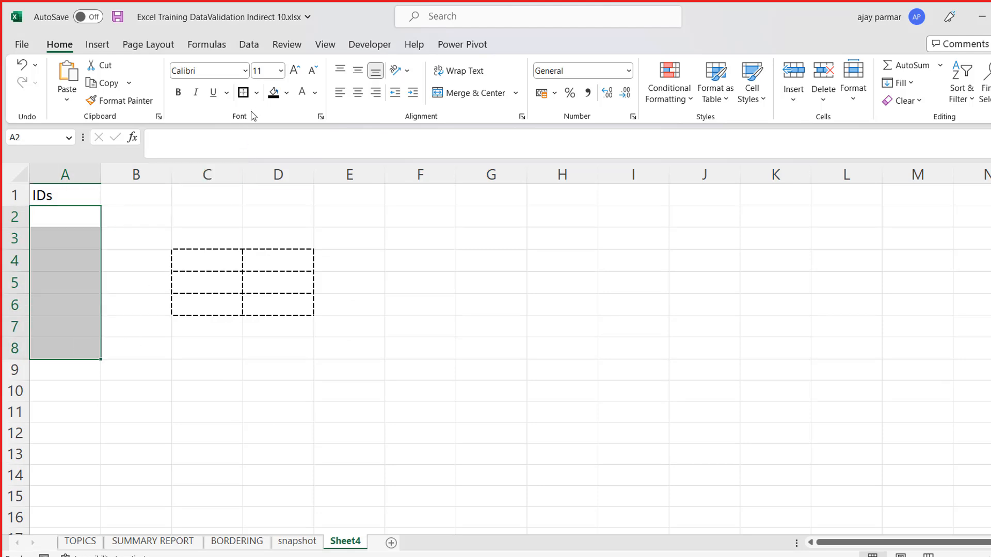
click(256, 97)
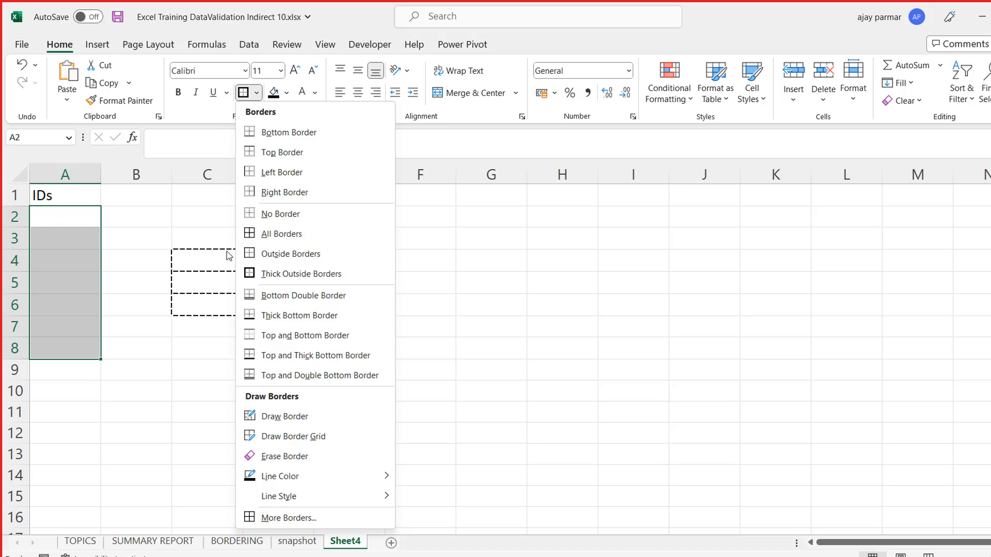
click(253, 235)
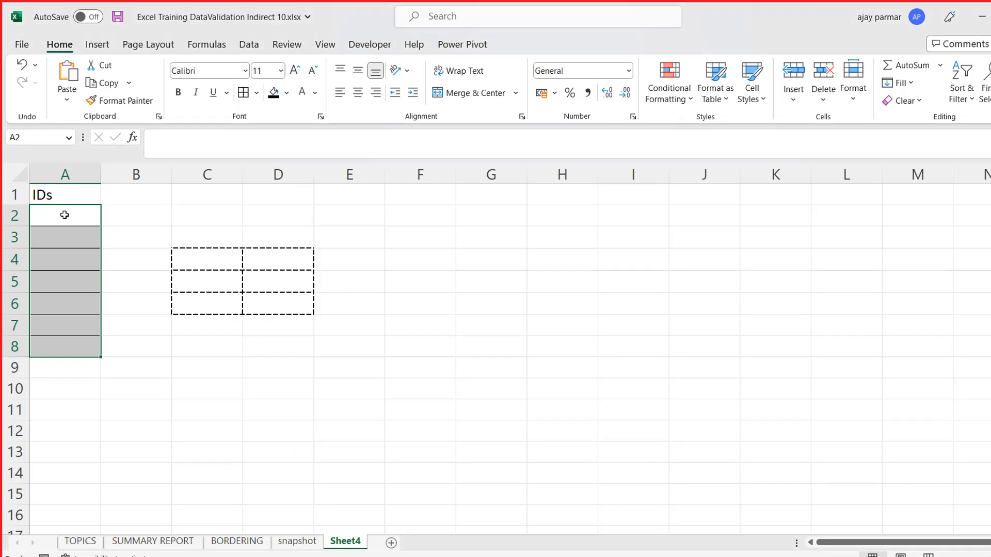
- Choose the double line style and draw a border around cell A2
click(62, 216)
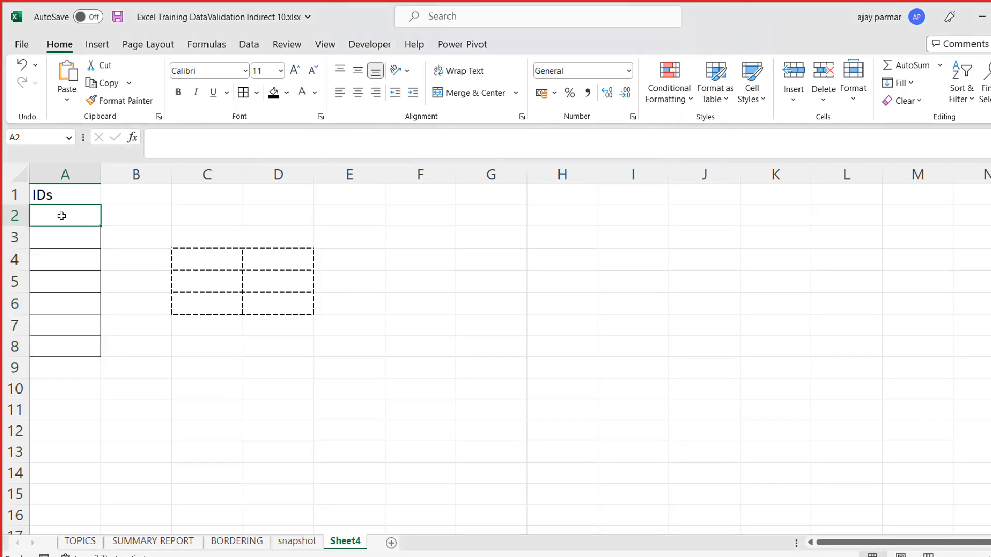
shift+click(71, 341)
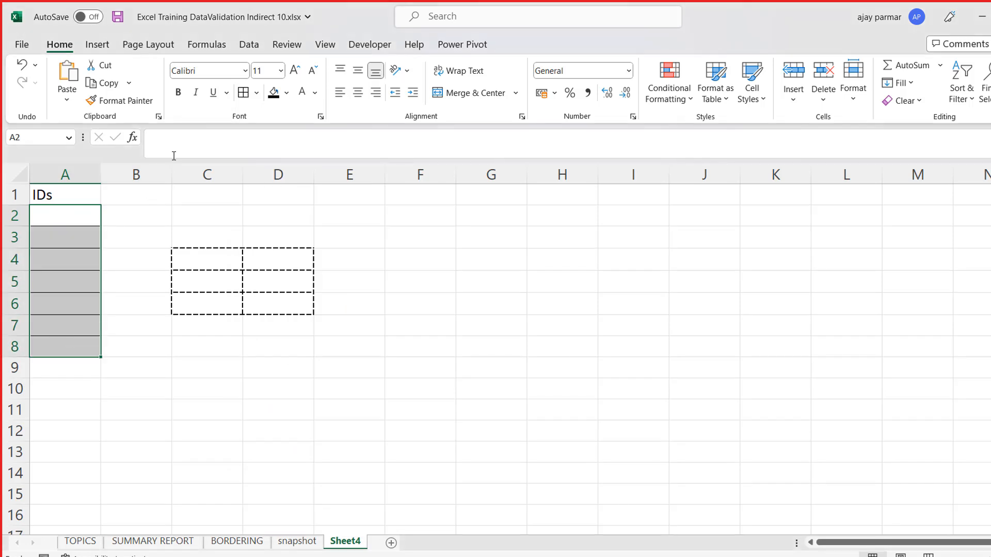
click(257, 92)
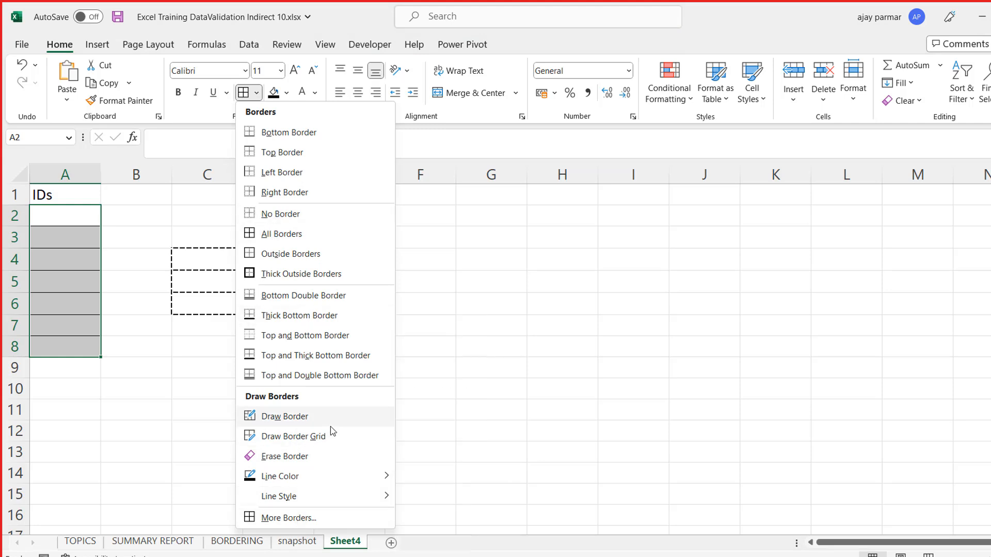
mouse_move(281, 478)
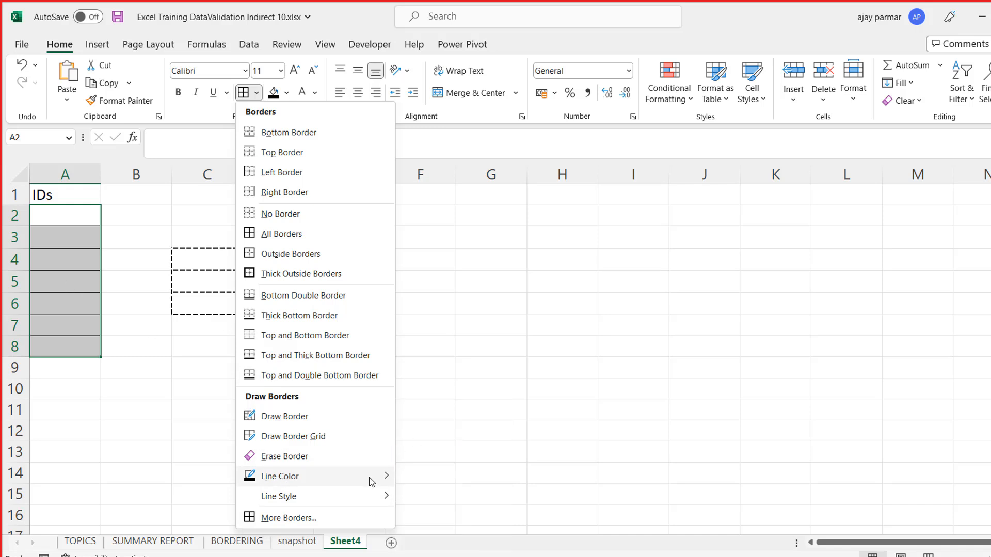
mouse_move(372, 480)
mouse_move(346, 501)
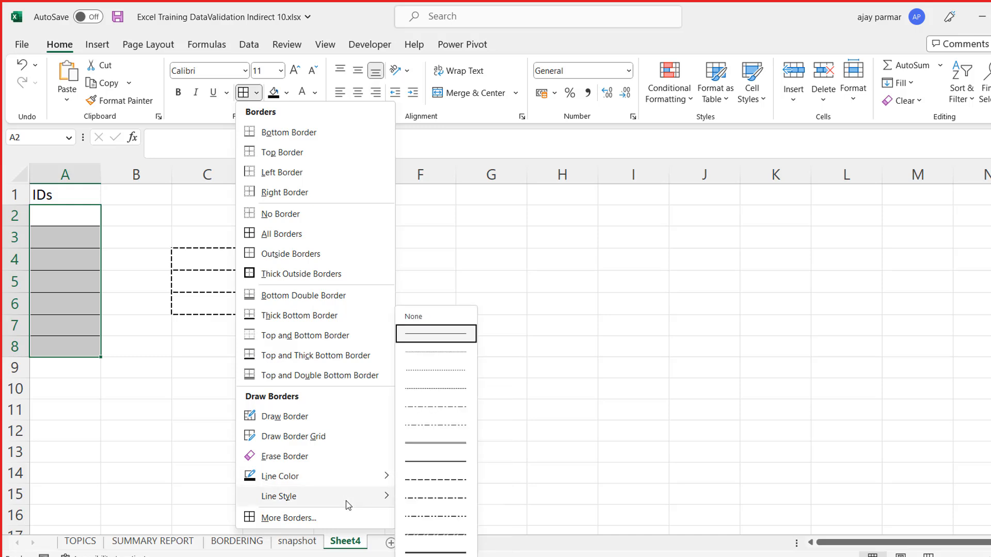
click(438, 443)
mouse_move(32, 220)
mouse_down()
mouse_move(75, 219)
mouse_move(75, 201)
mouse_move(102, 229)
mouse_up()
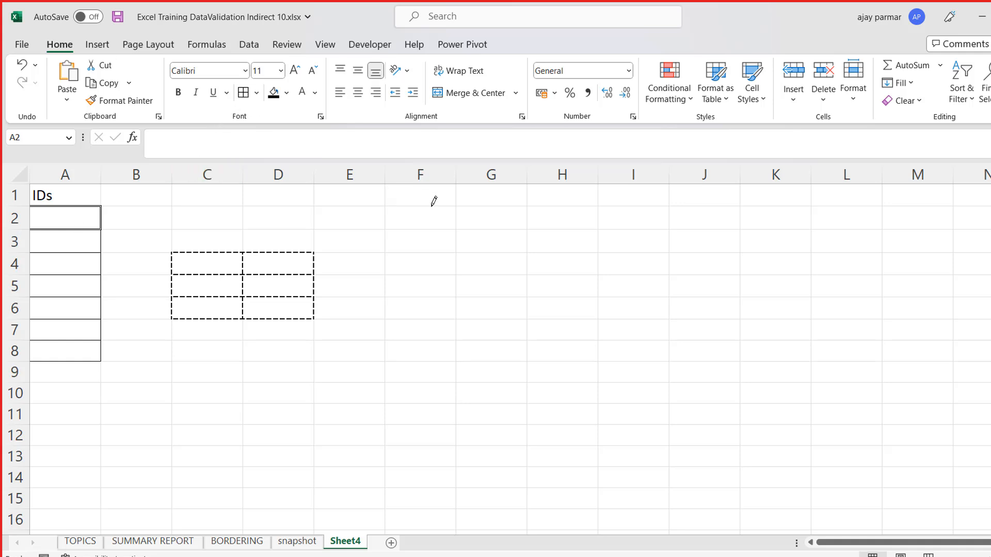
key(Escape)
click(256, 92)
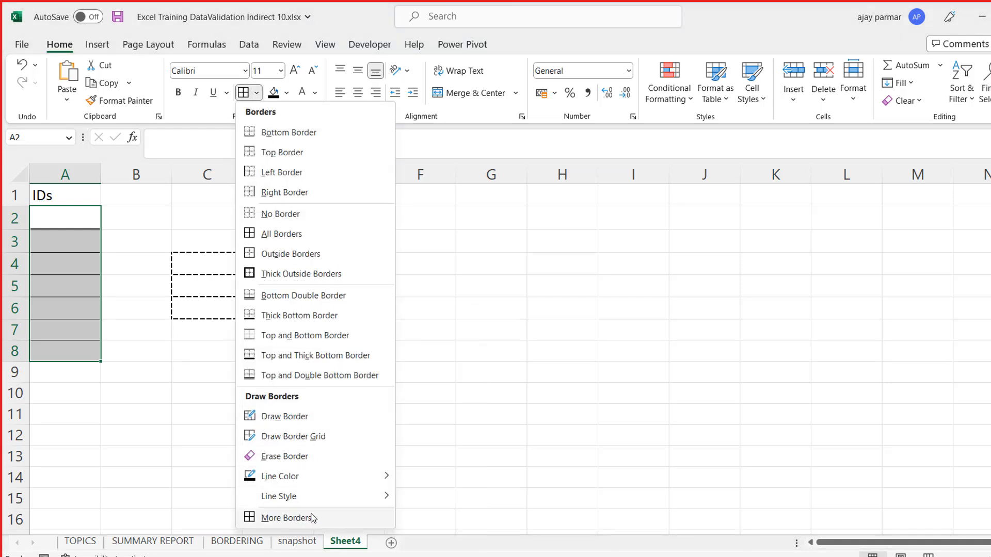
key(Escape)
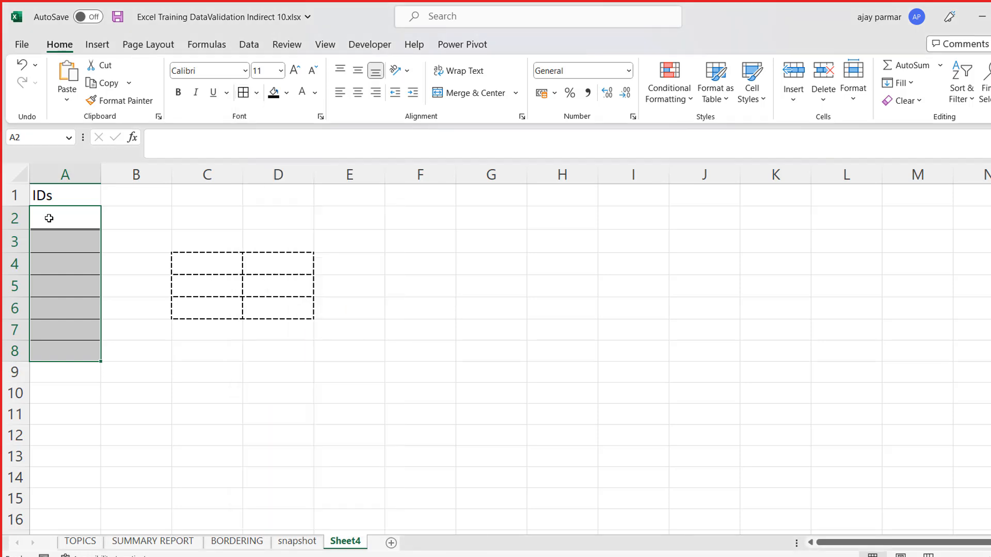
key(Right)
key(Down)
key(Down)
key(Down)
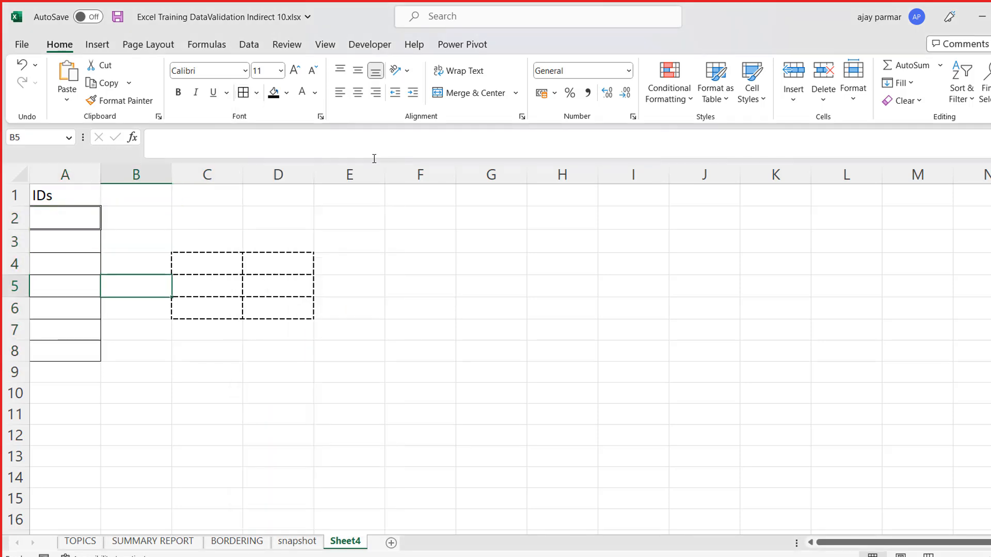
- Select the range G2:H10 and examine the border line color and line style options
click(510, 224)
key(shift+Right)
key(shift+Right)
key(shift+Down)
key(shift+Down)
key(shift+Down)
key(shift+Down)
key(shift+Down)
key(shift+Down)
key(shift+Down)
key(shift+Down)
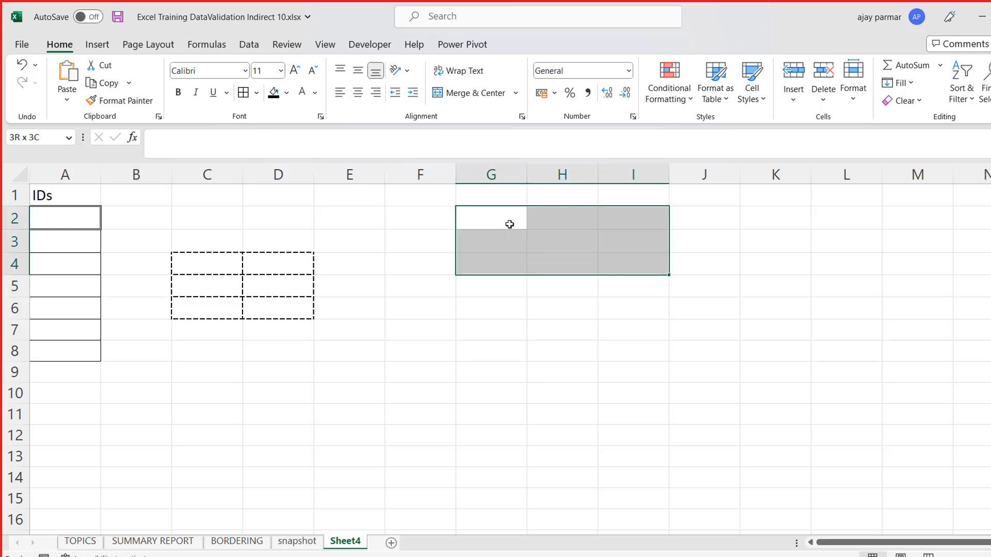
key(shift+Left)
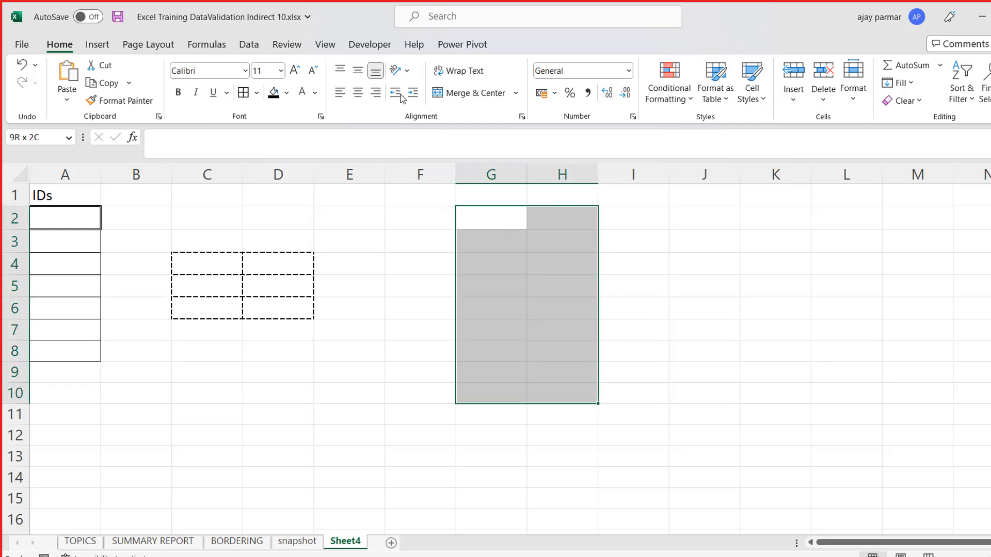
click(257, 94)
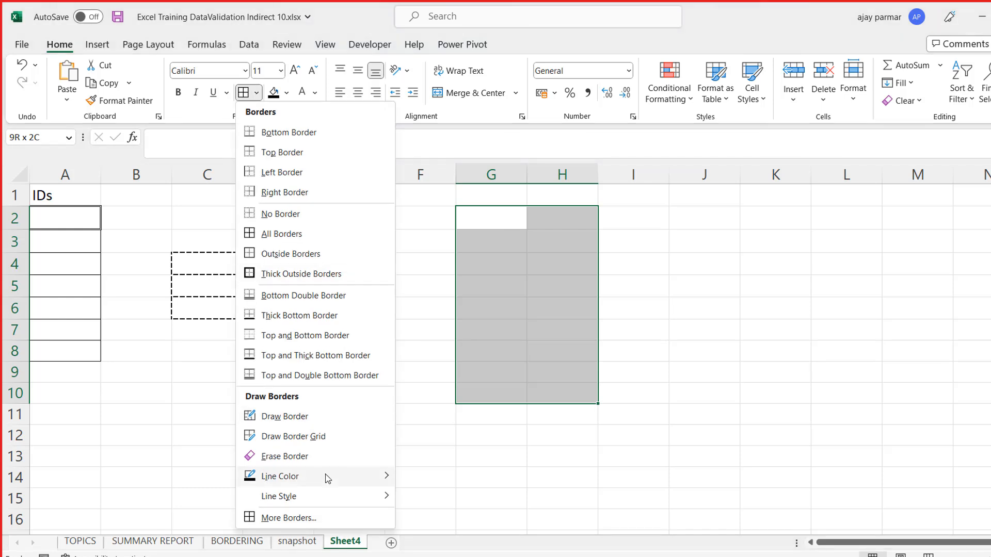
mouse_move(321, 474)
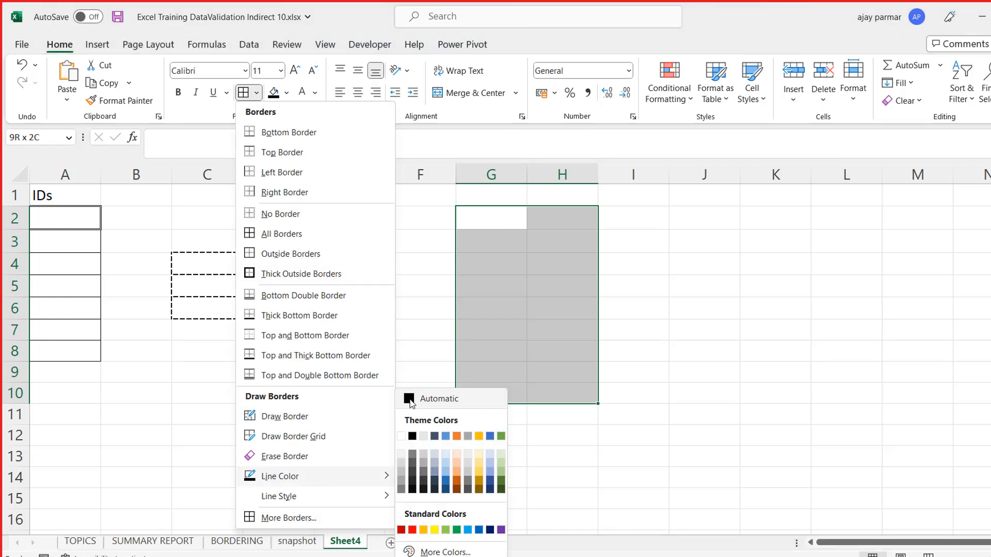
mouse_move(303, 496)
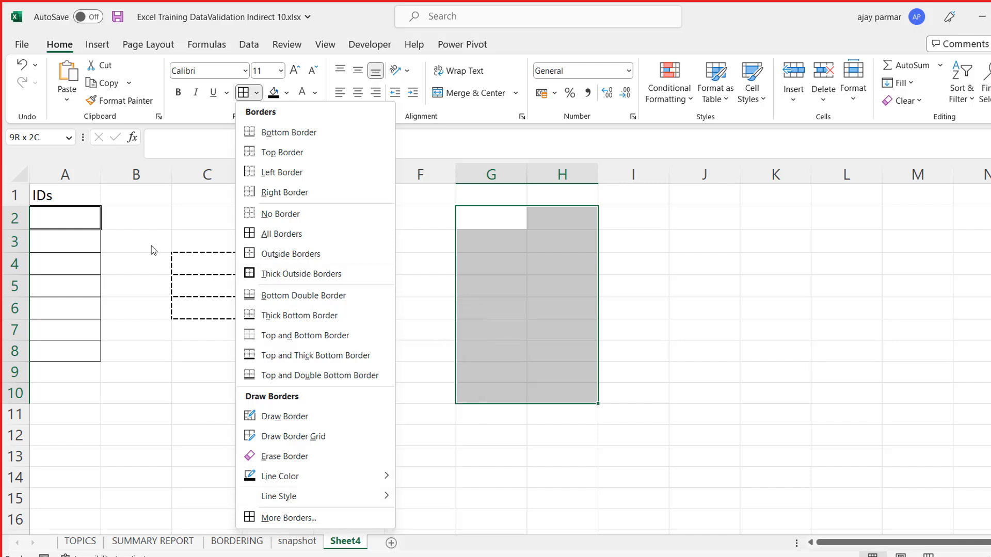
- Delete columns C and D containing the dashed borders
click(53, 262)
drag(201, 176, 272, 177)
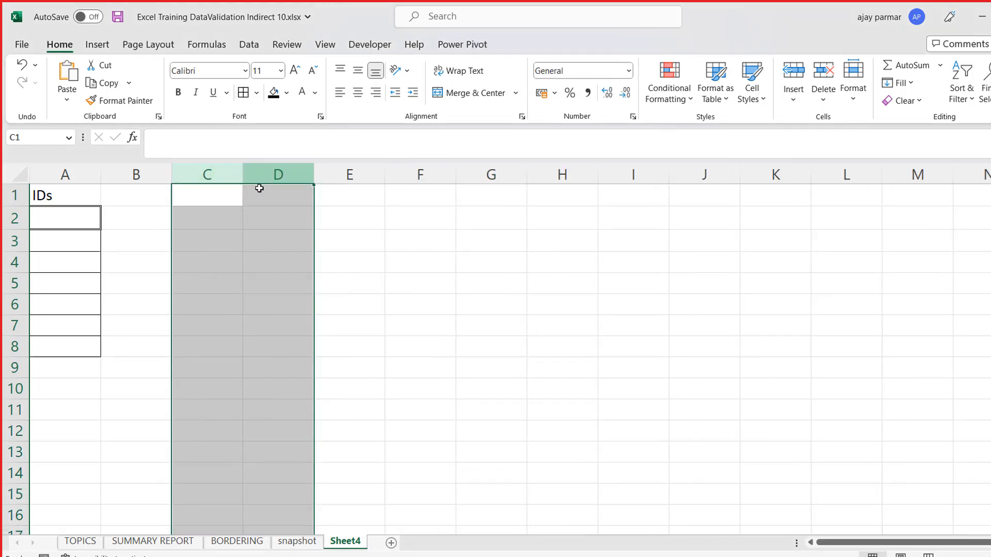
- Change the header in A1 to "Transaction IDs" and widen column A well beyond the header text
click(155, 221)
key(Left)
key(Up)
key(Down)
key(Up)
text(Tra)
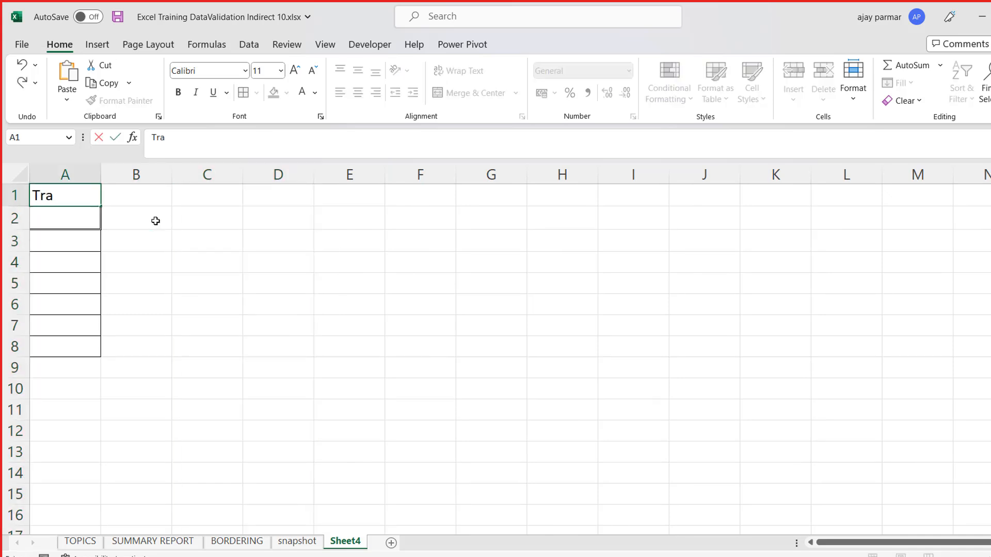
text(nsaction IDs)
key(Return)
key(Up)
drag(100, 174, 228, 174)
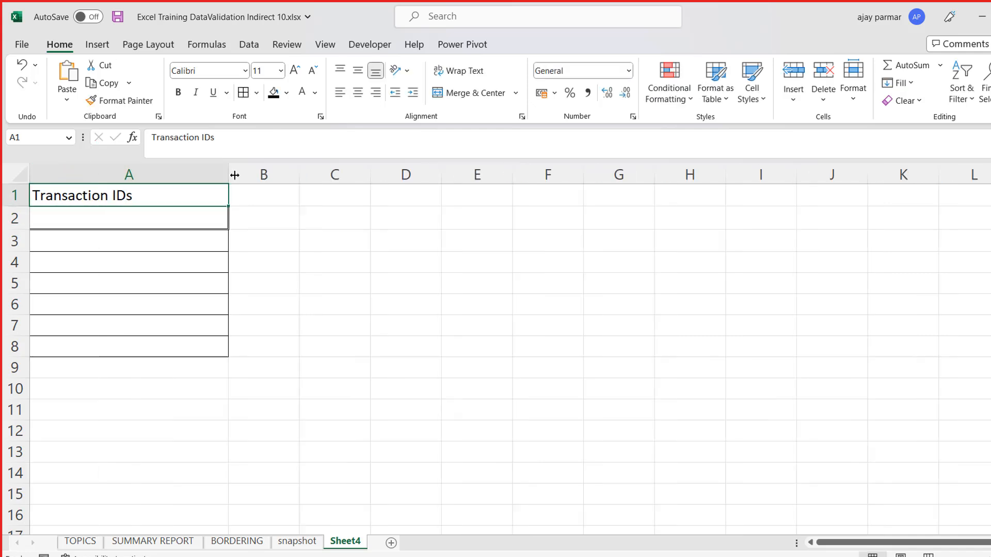
- Enter the note "if it has more 10 chars, user should not be able to enter it" in cell D1
key(Right)
key(Down)
click(162, 216)
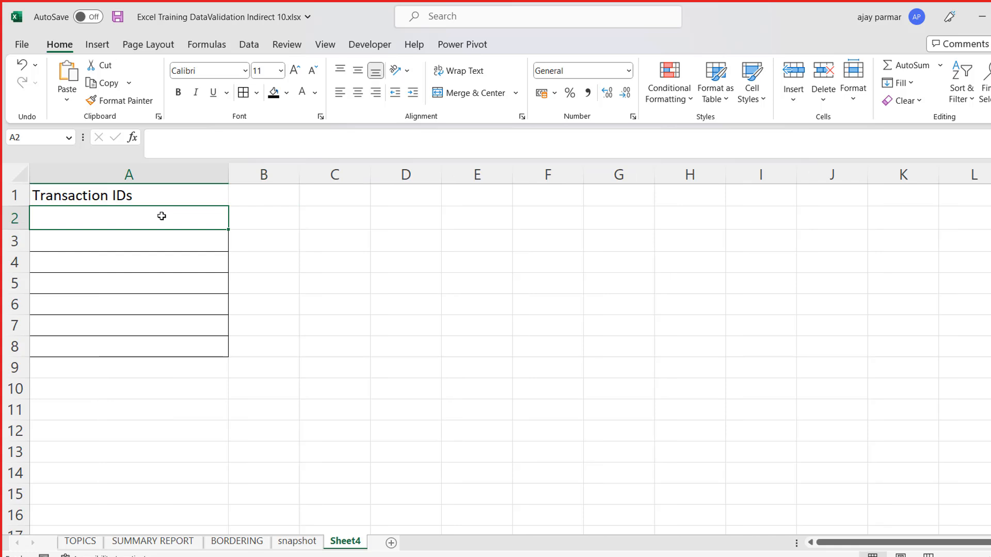
key(Right)
key(Right)
key(Right)
key(Up)
text(if )
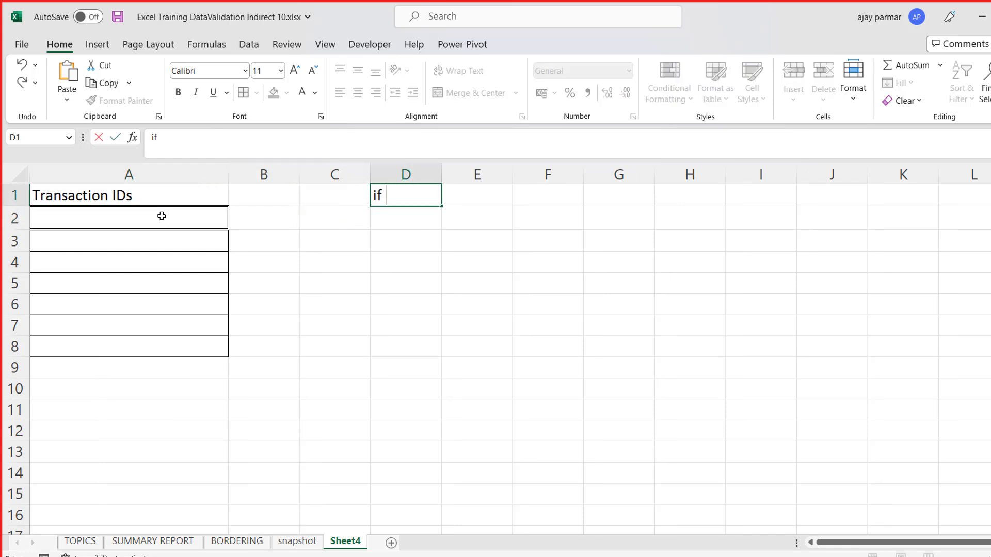
text(itahs)
key(BackSpace)
key(BackSpace)
key(BackSpace)
text(has more 10)
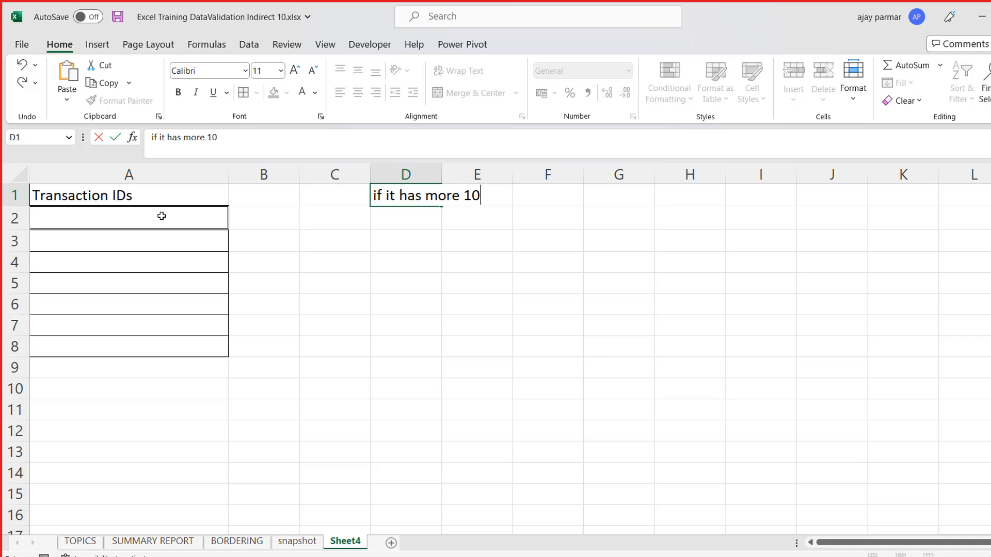
text( chars, user should b)
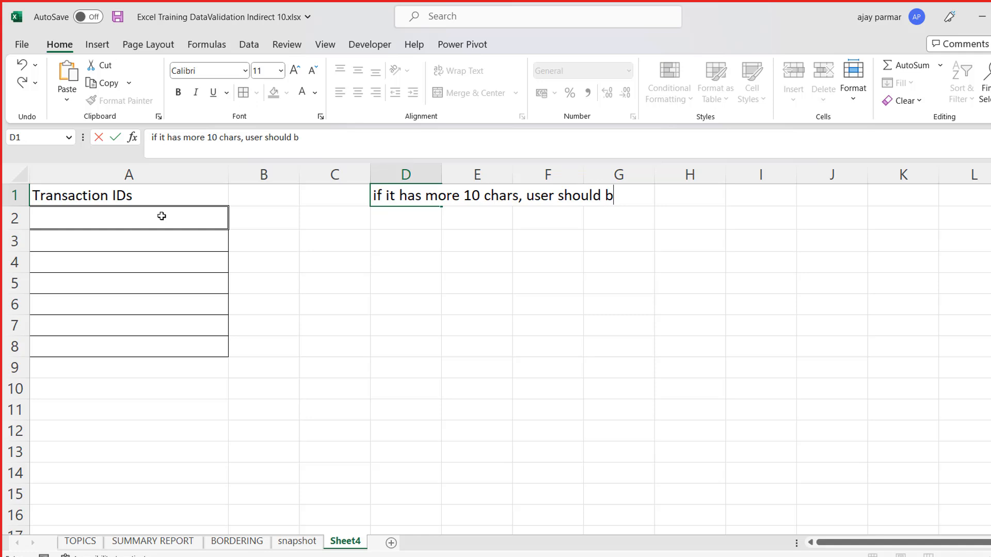
key(BackSpace)
text(not be able to enter it)
key(Return)
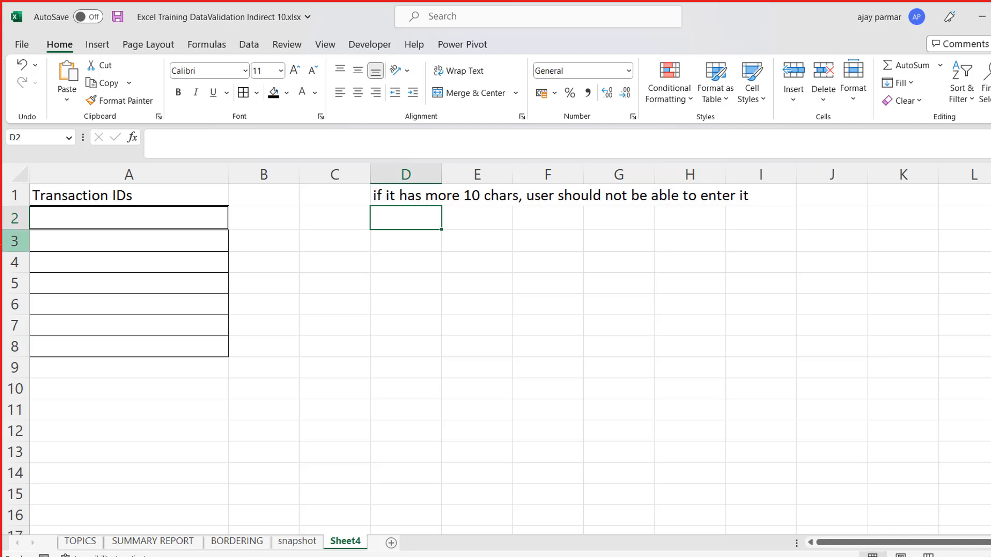
- Set up data validation for A2:A8 that allows only a text length less than 11
click(128, 222)
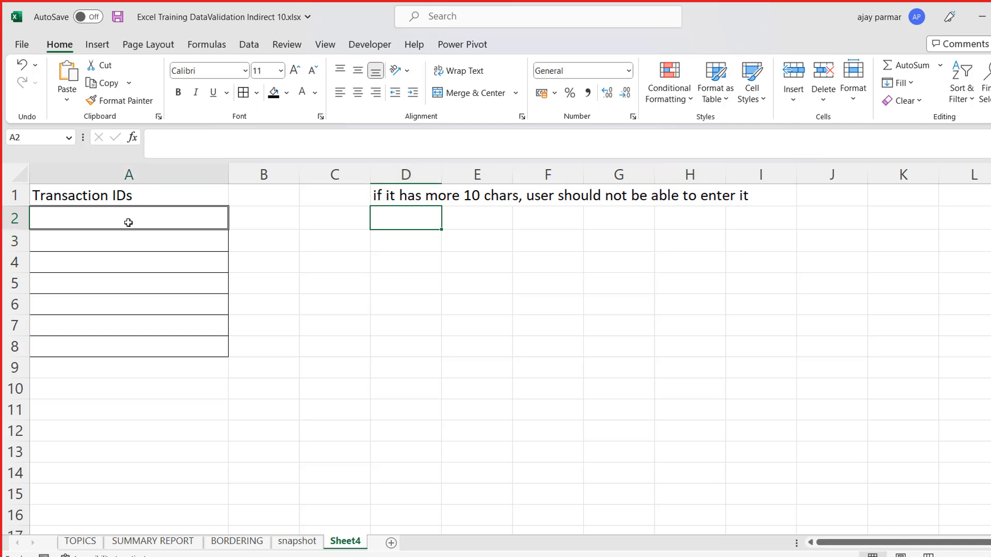
shift+click(98, 350)
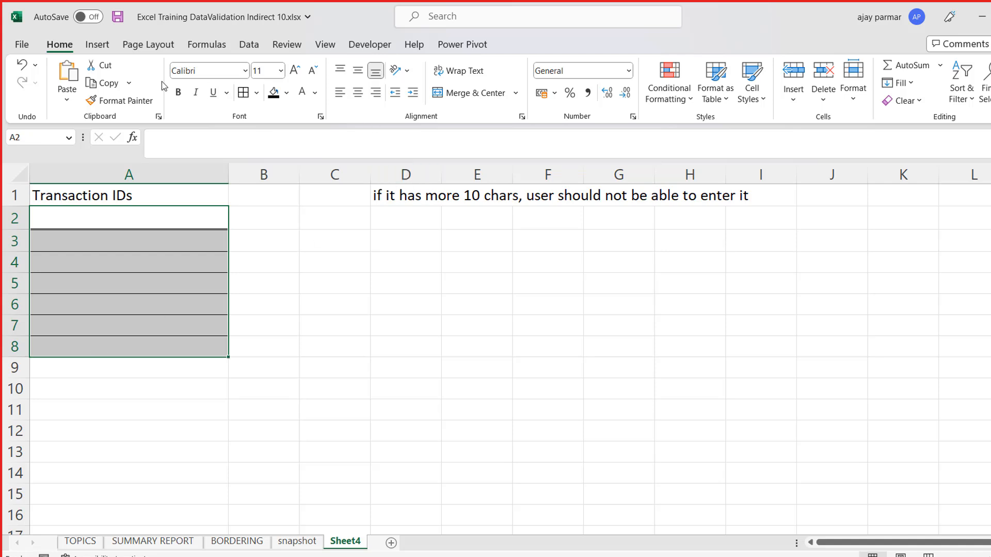
key(alt+a)
key(v)
key(v)
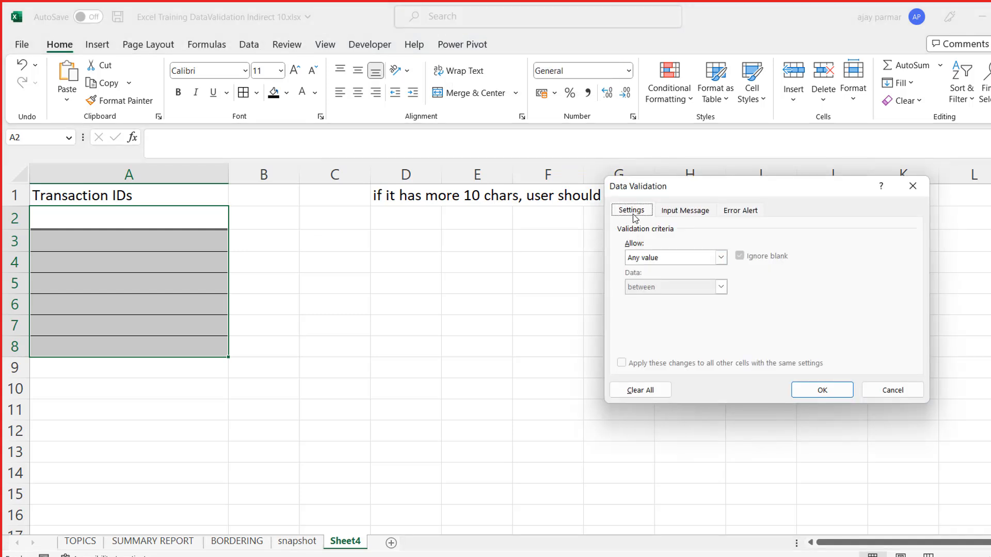
click(720, 257)
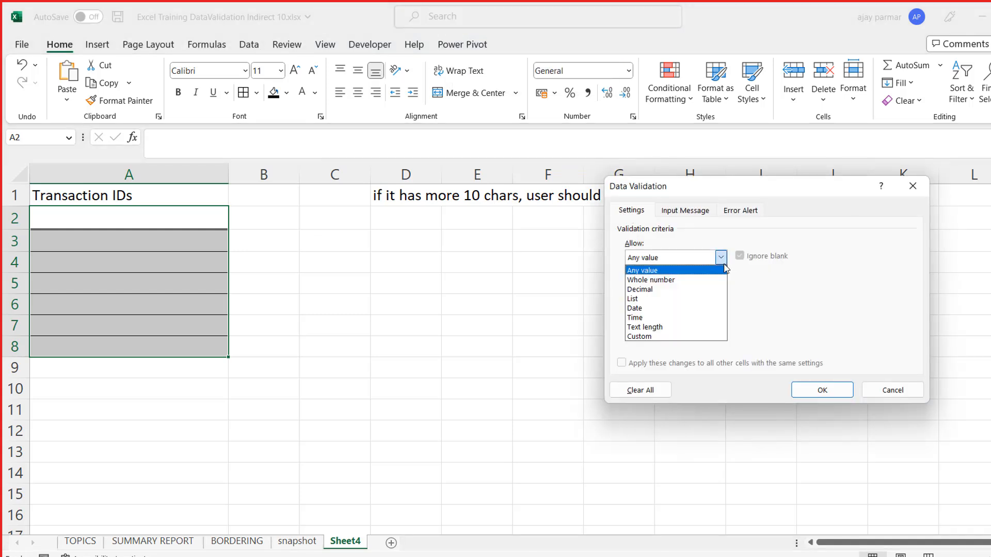
click(659, 328)
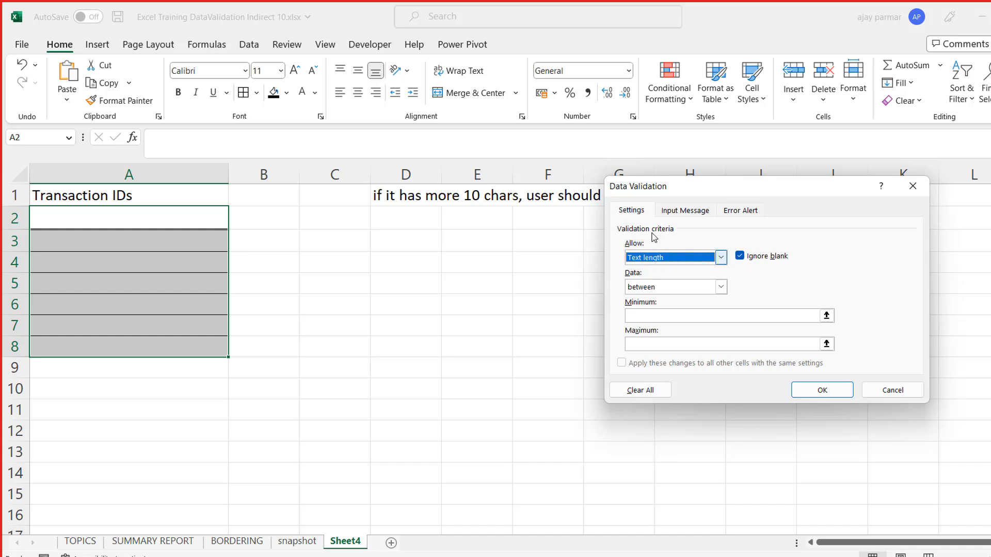
click(721, 287)
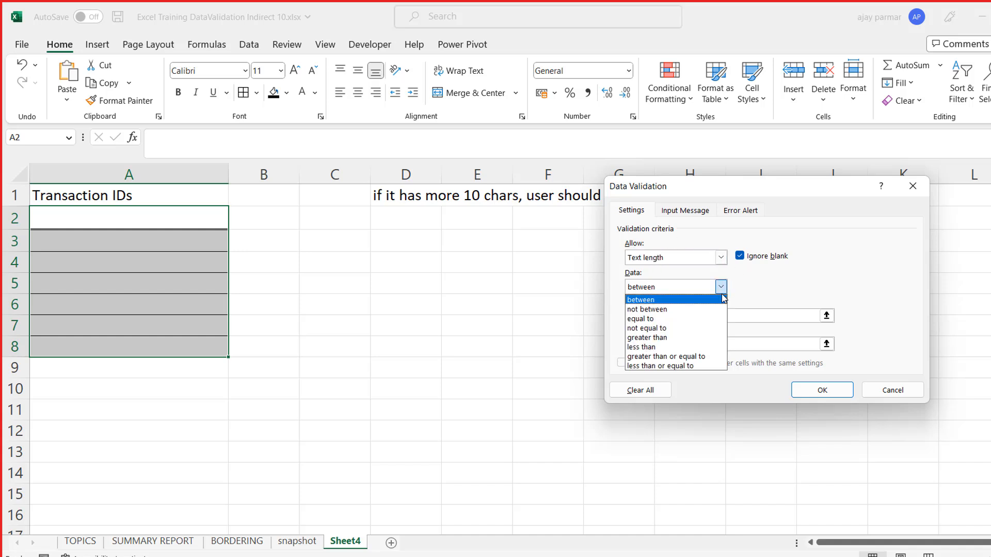
click(692, 347)
click(691, 316)
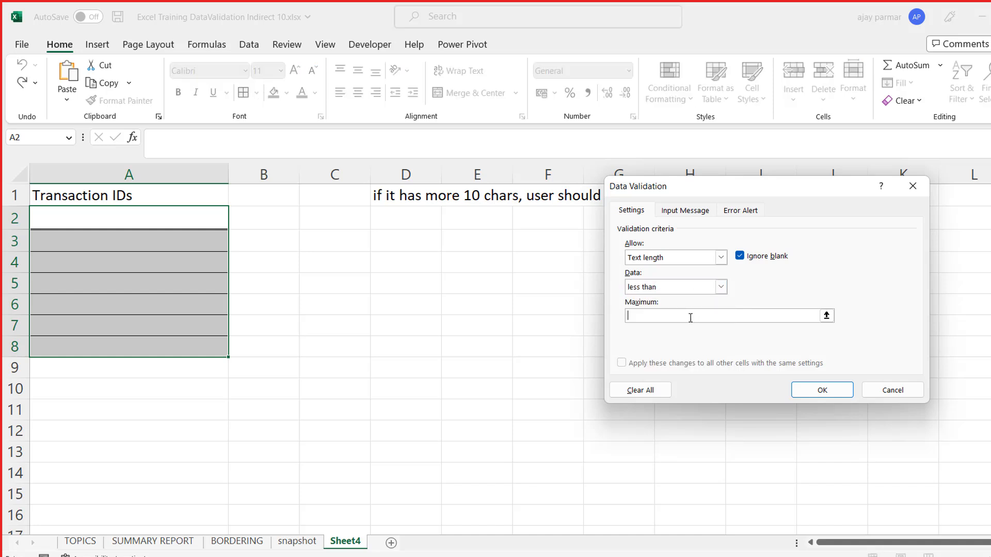
text(11)
- Add the Stop error message "transaction id cannot be longer than 10 chars. pls contact admin team" and apply the validation
click(750, 214)
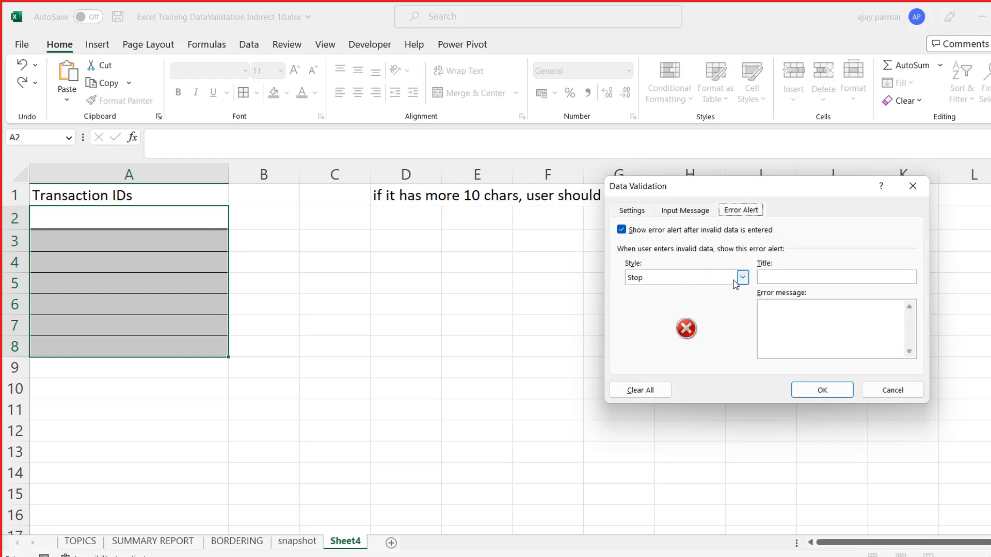
click(830, 329)
click(742, 279)
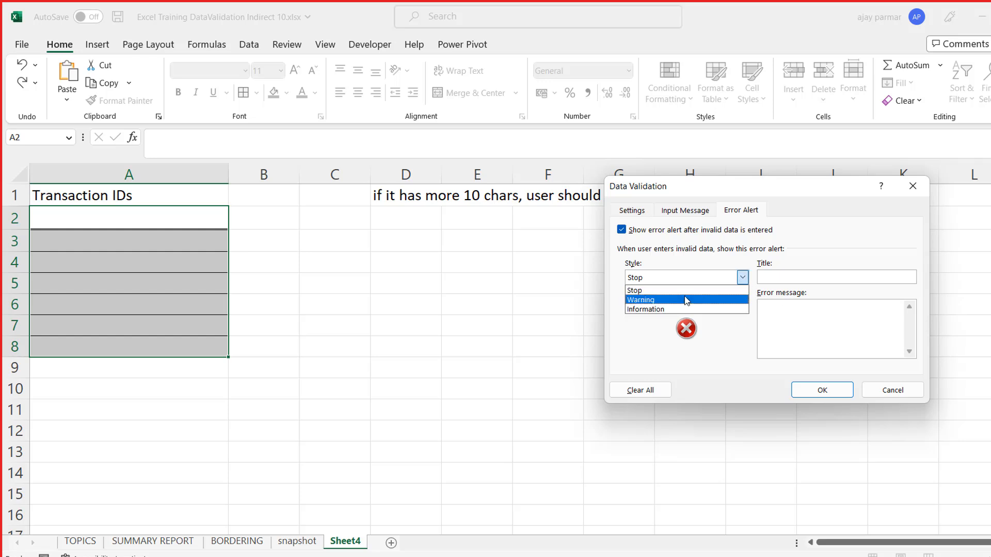
click(846, 326)
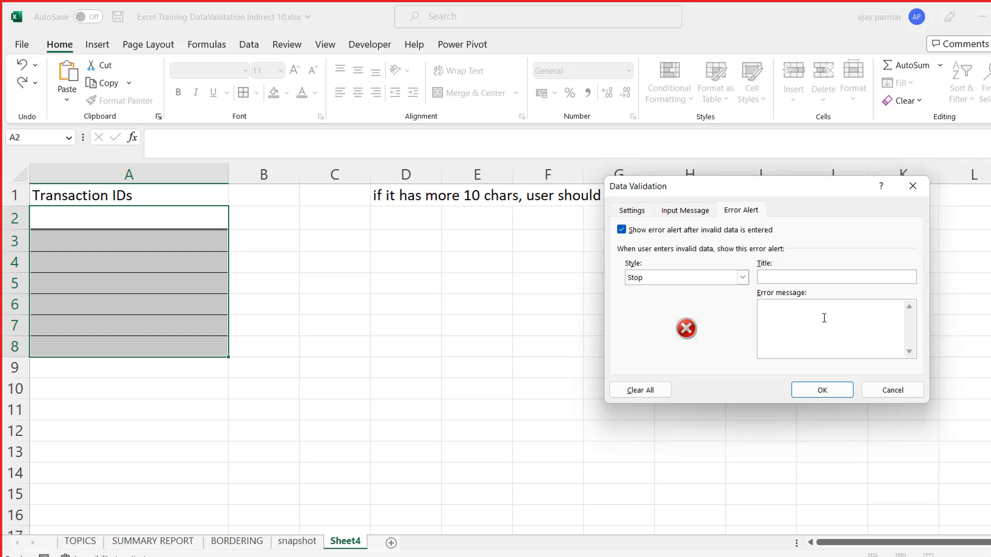
text(tr)
key(BackSpace)
key(BackSpace)
text(transaction id cannot be longer than 10 charc)
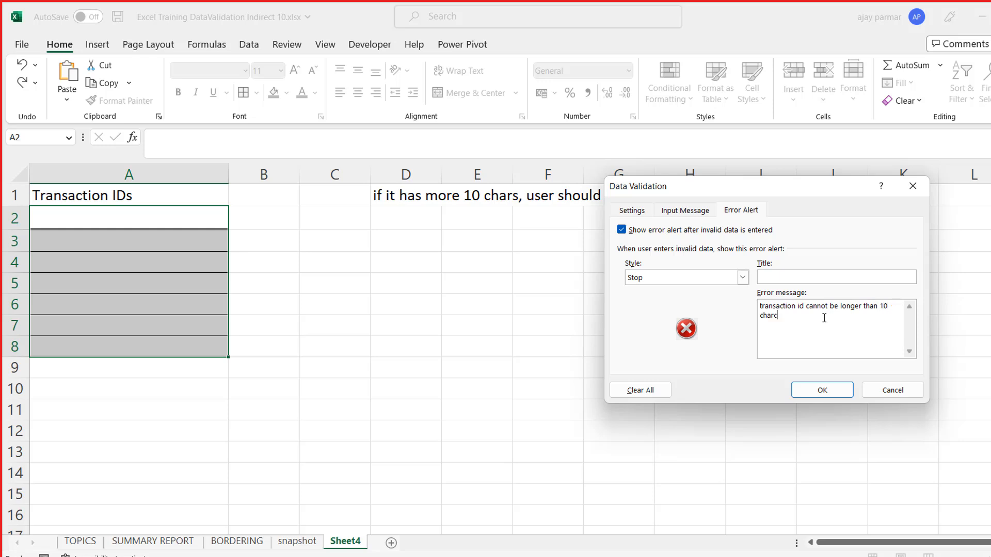
key(BackSpace)
text(s. pls contact admin tame)
key(BackSpace)
key(BackSpace)
key(BackSpace)
text(am)
click(830, 392)
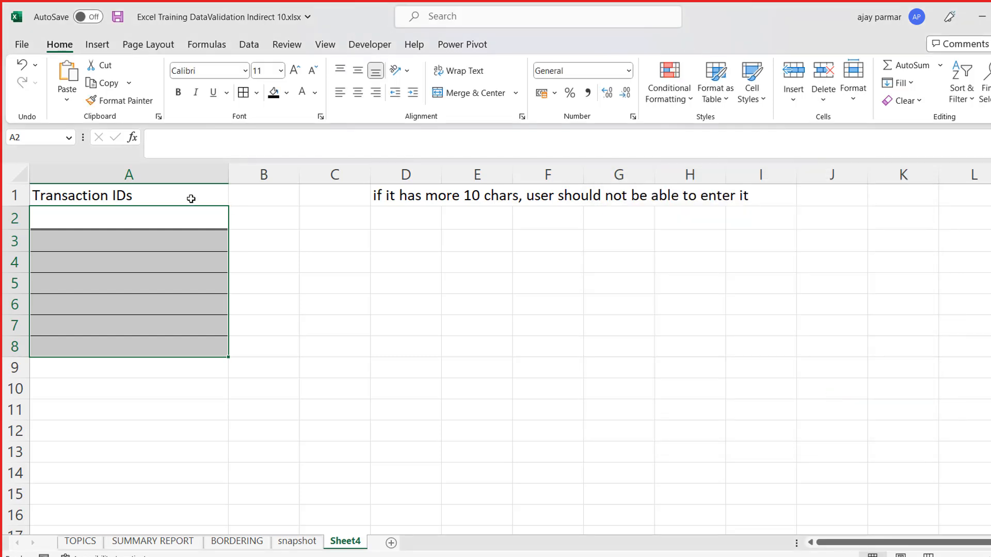
- Test the validation by trying to enter SFHSDFJSJFSDJFDSJF in cell A2, and cancel the entry
click(167, 217)
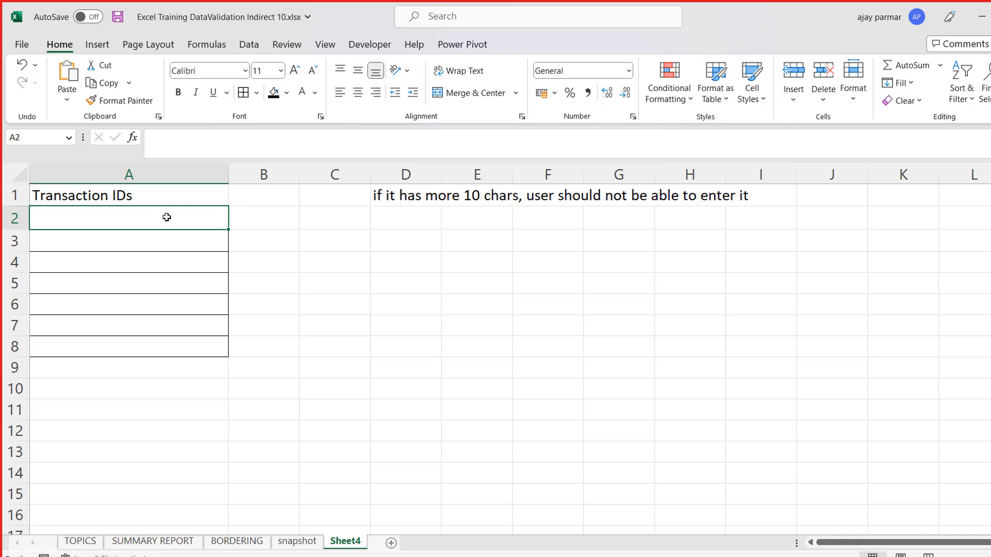
text(SFHSDFJSJFSDJFDSJF)
key(Return)
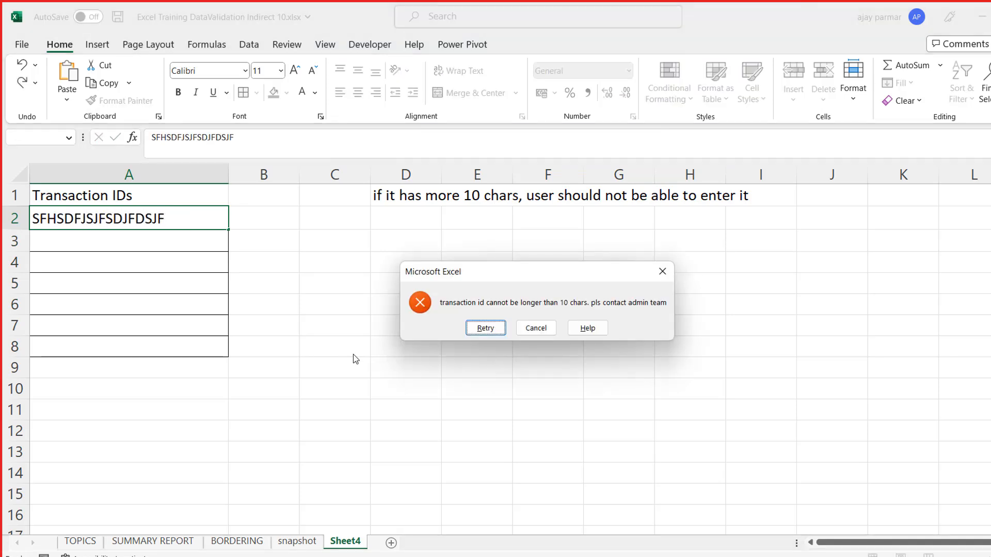
click(535, 326)
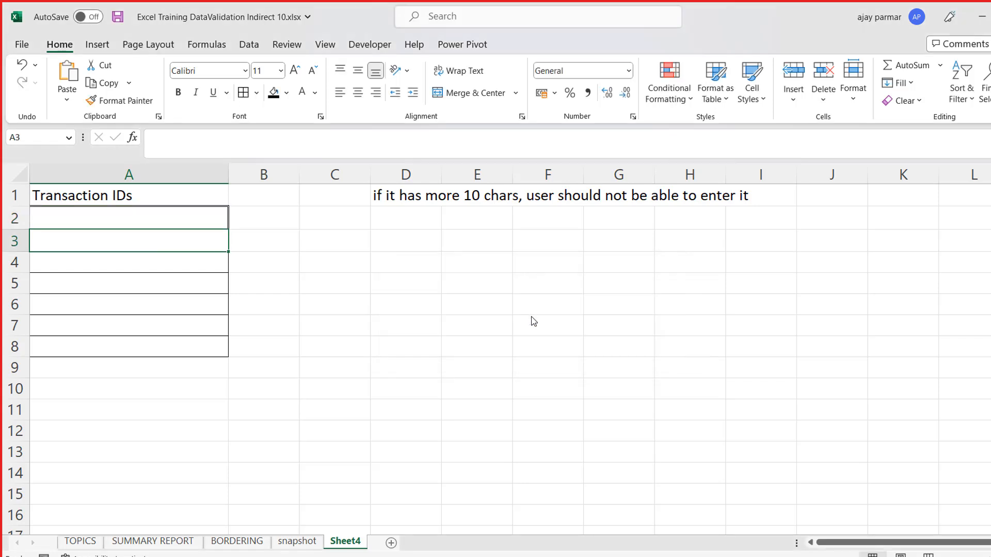
- Enter the transaction IDs ASFHSHF, KKDFG and INCRRR in cells A2 to A4
text(ASFHSHF)
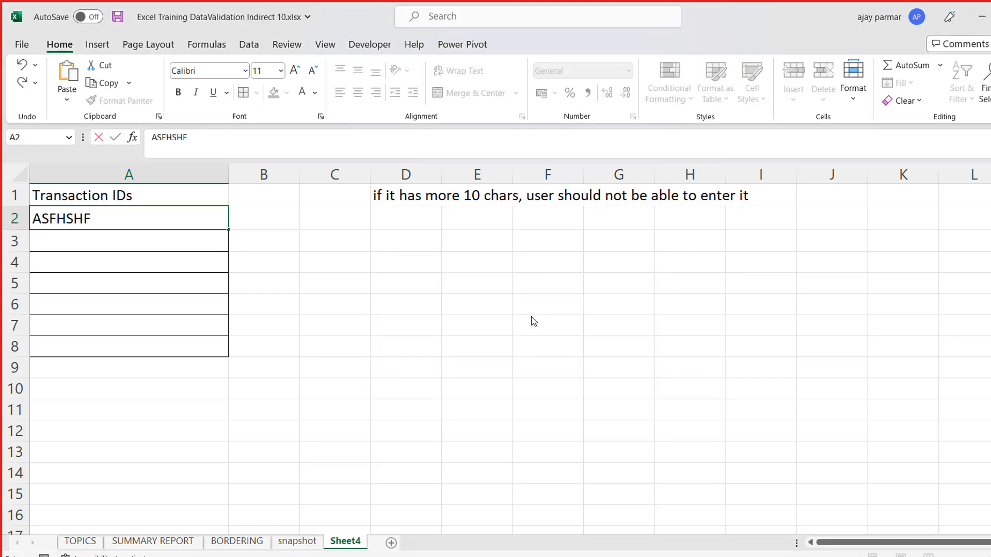
key(Return)
text(KKDFG)
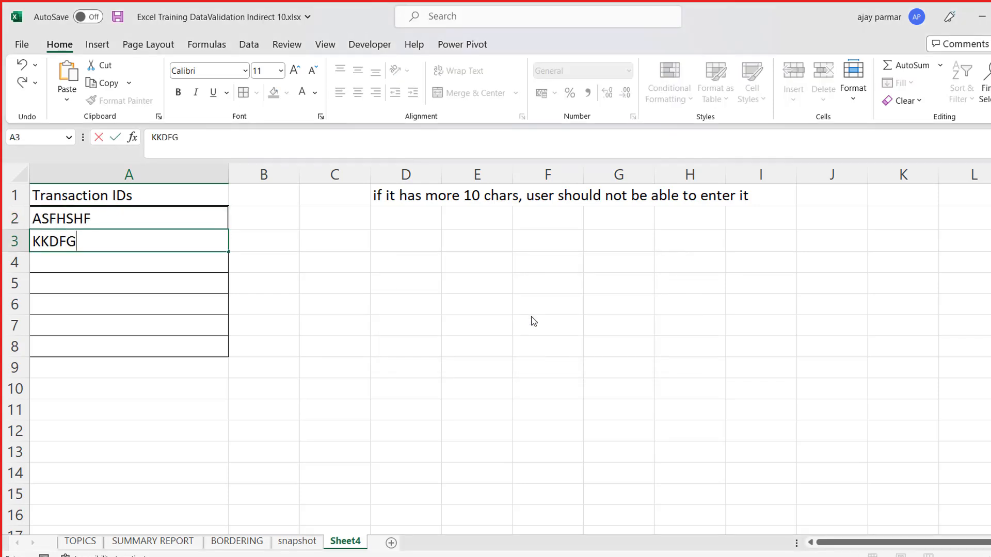
key(Return)
text(INCRRR)
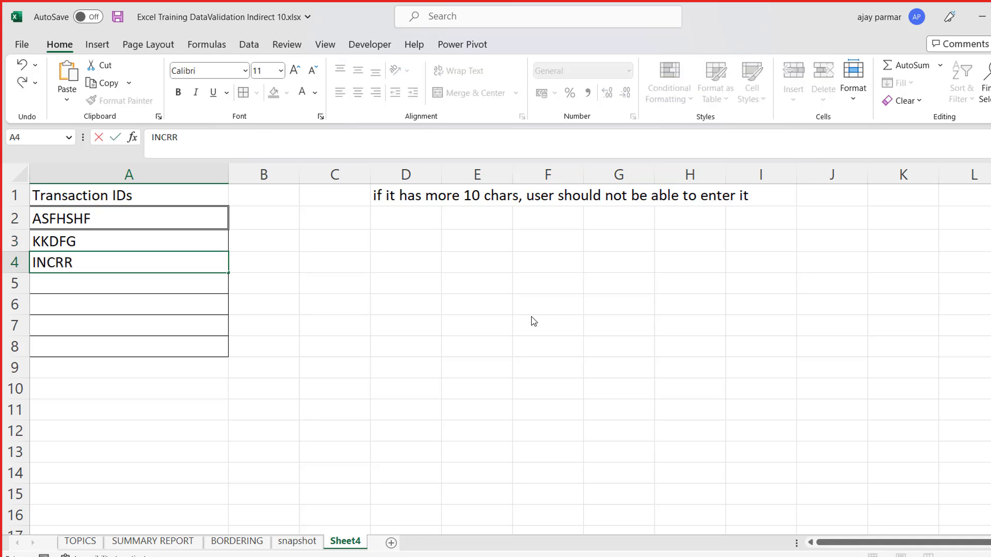
key(Return)
- Try to enter the overlong ID DFGJLDGJDSJG;DSG in cell A5, and cancel the entry
text(DFGJLDGJDSJG;DSG)
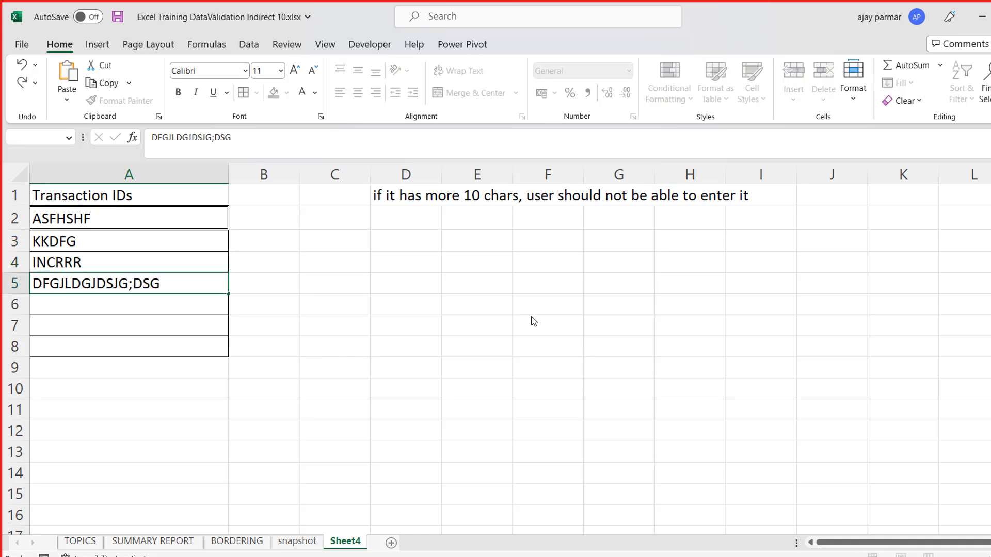
key(Return)
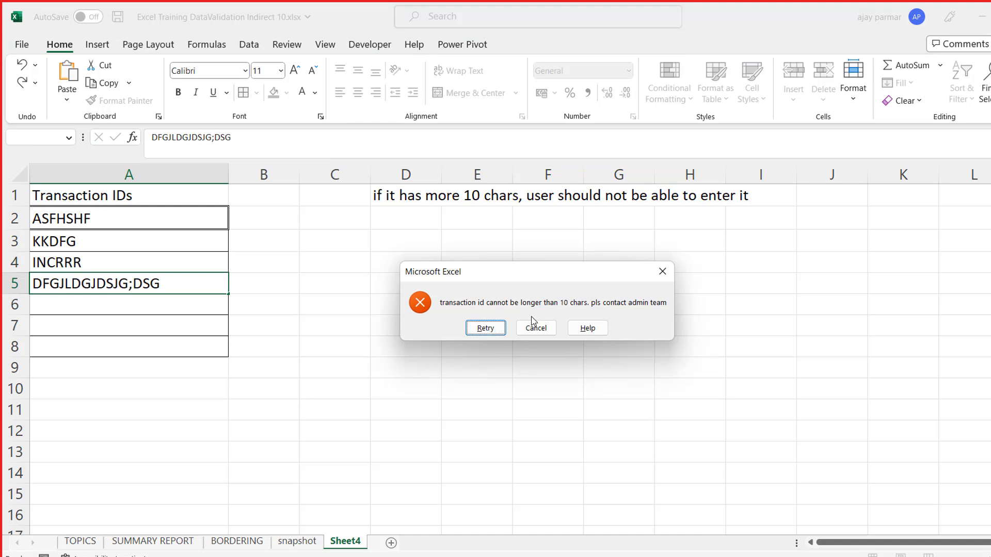
click(533, 322)
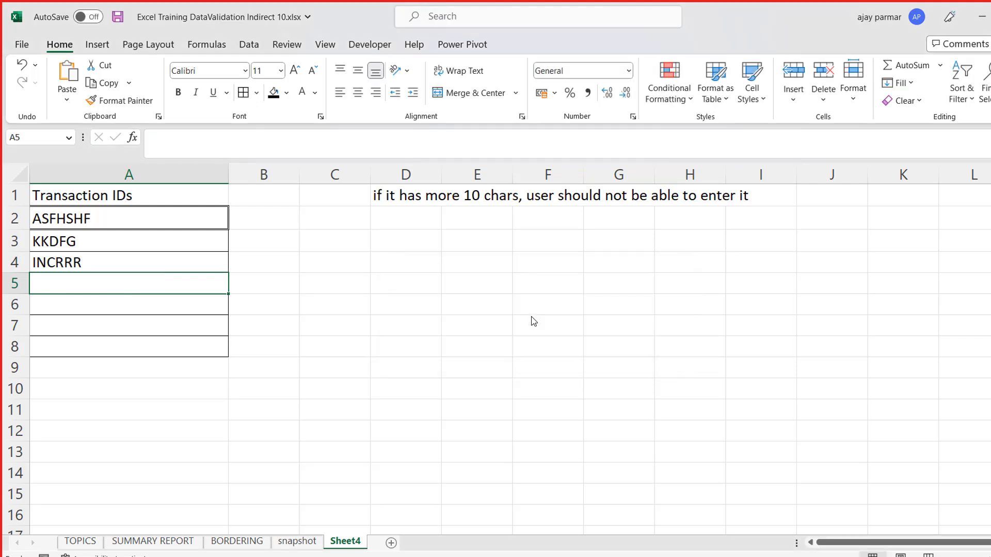
- Enter the long text KDFKGDFKGKDGKDGD in cell D5, outside the validated range
key(Right)
key(Right)
key(Right)
text(KDFKGDFKGKDGKDGD)
key(Return)
key(Up)
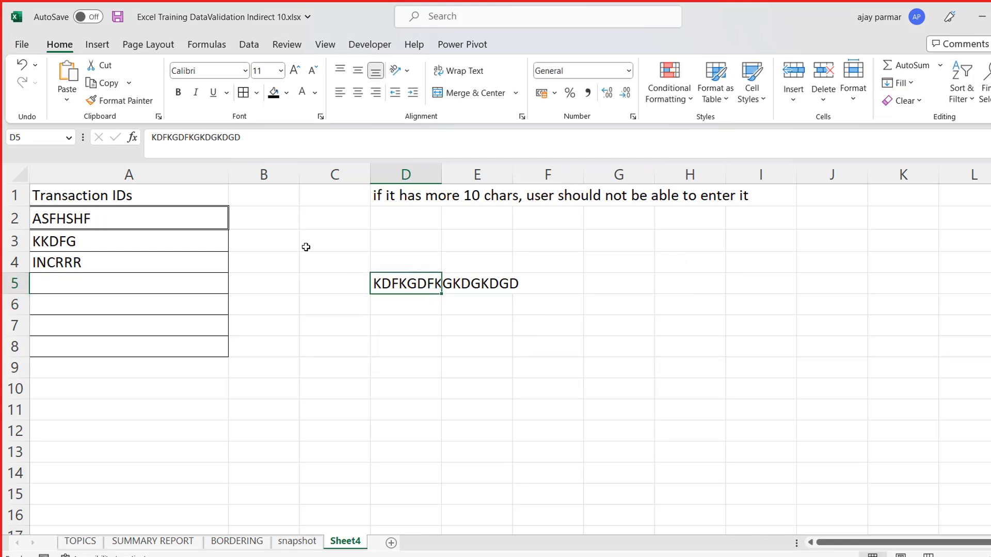
- Copy cell A2, including its validation and border, to cell H4
click(178, 218)
shift+click(171, 349)
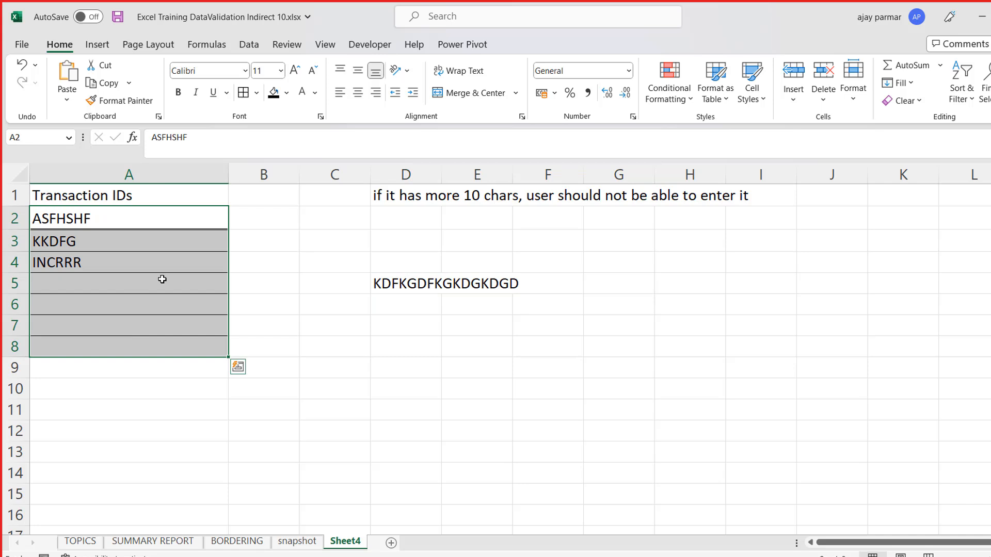
click(115, 209)
key(ctrl+c)
click(690, 261)
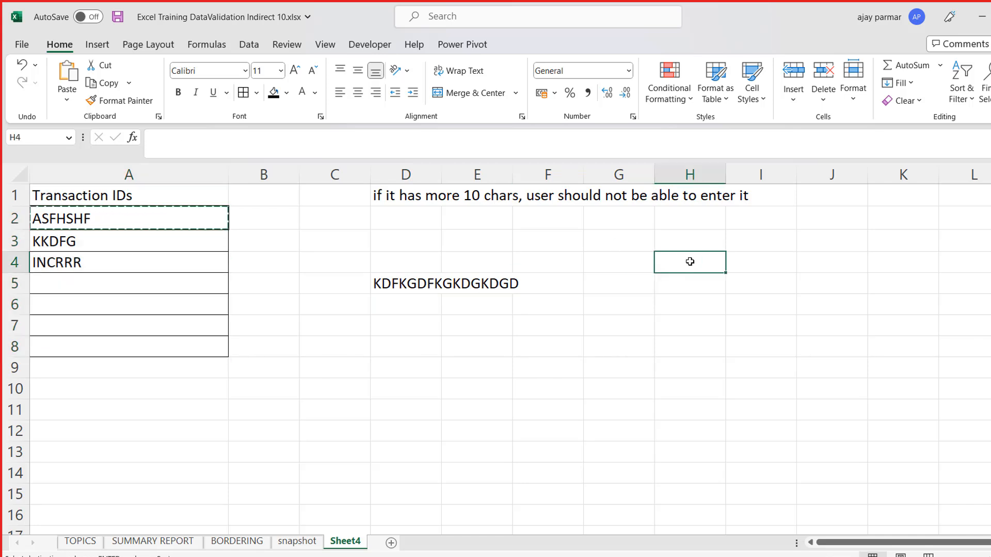
key(ctrl+v)
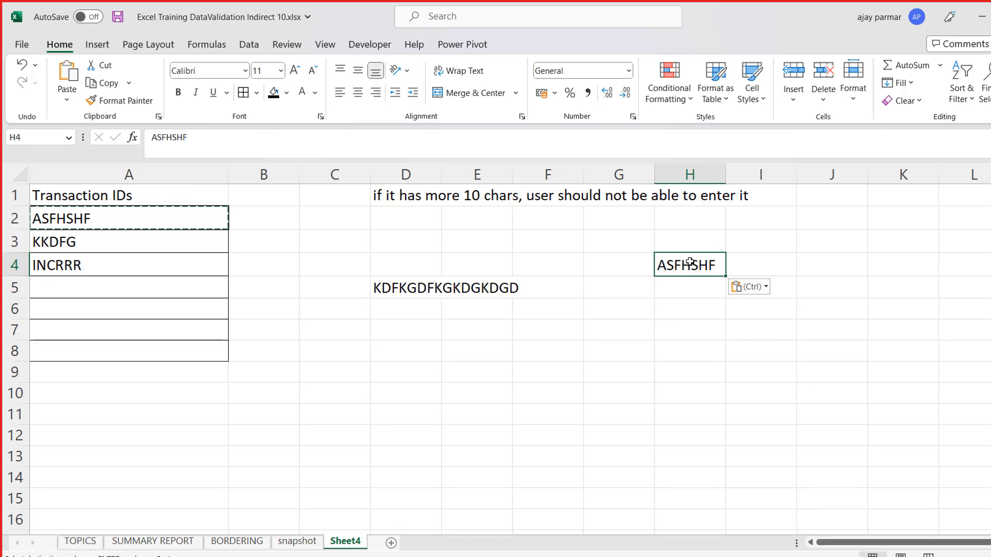
- Test the copied validation by trying to enter SDFJSDLFJSFJSD FDSJF in cell H4, and cancel the entry
text(SDFJSDLFJSFJSD FDSJF)
key(Return)
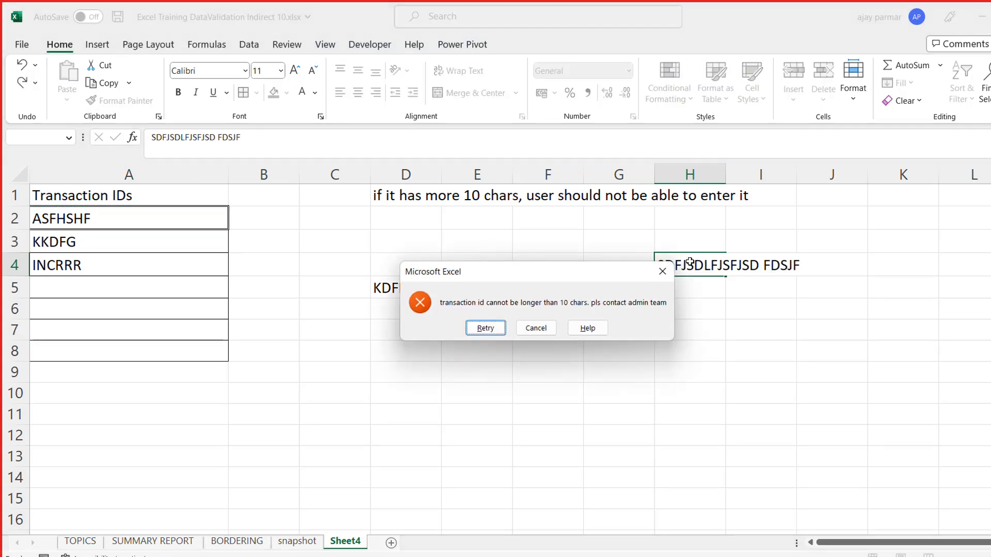
click(539, 328)
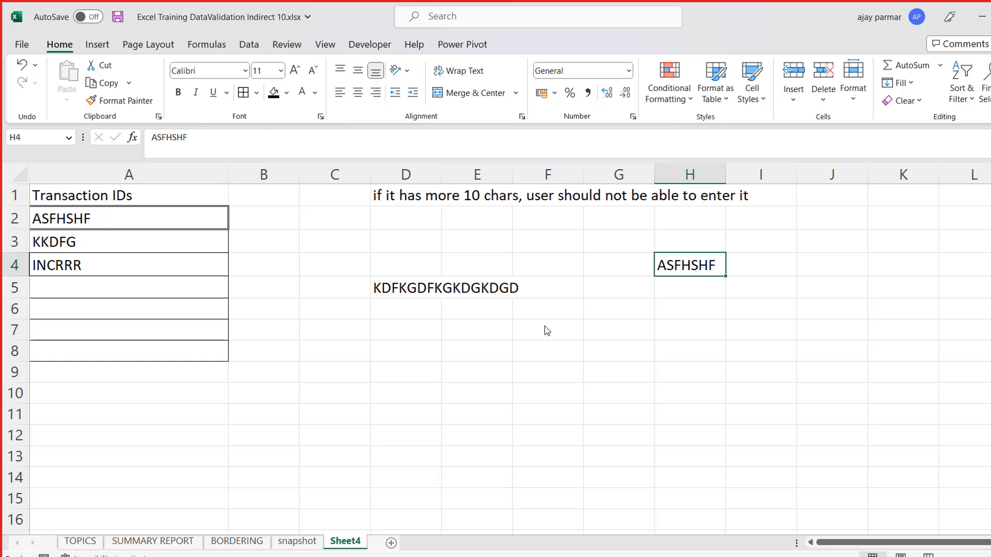
- Enter the label ENTER AGE in cell A10 and apply an outline border to cell A11 below it
click(85, 245)
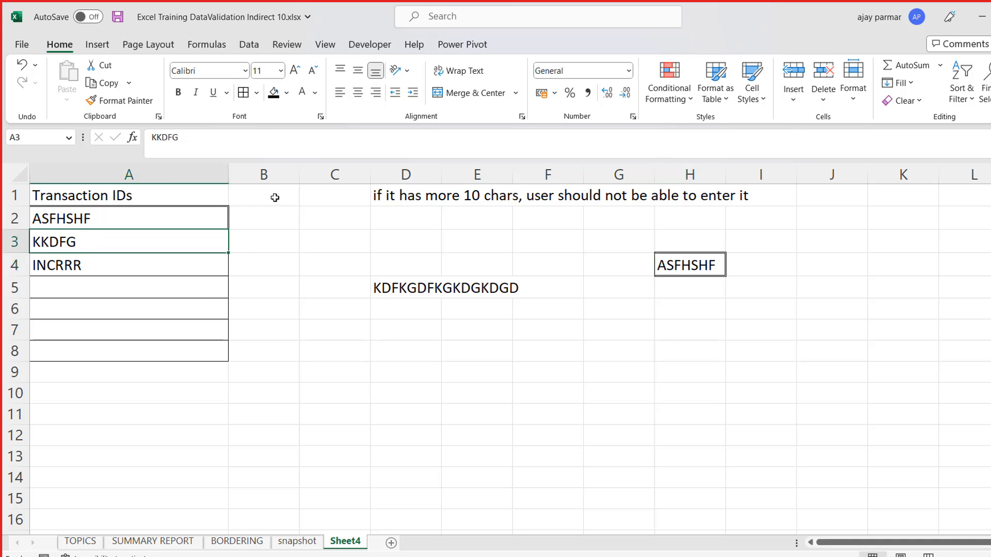
click(295, 222)
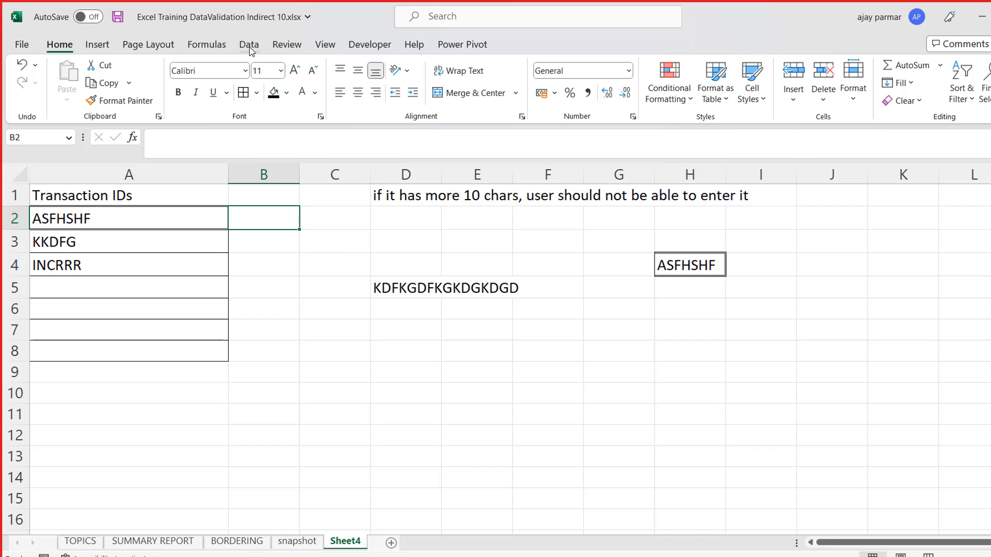
click(160, 405)
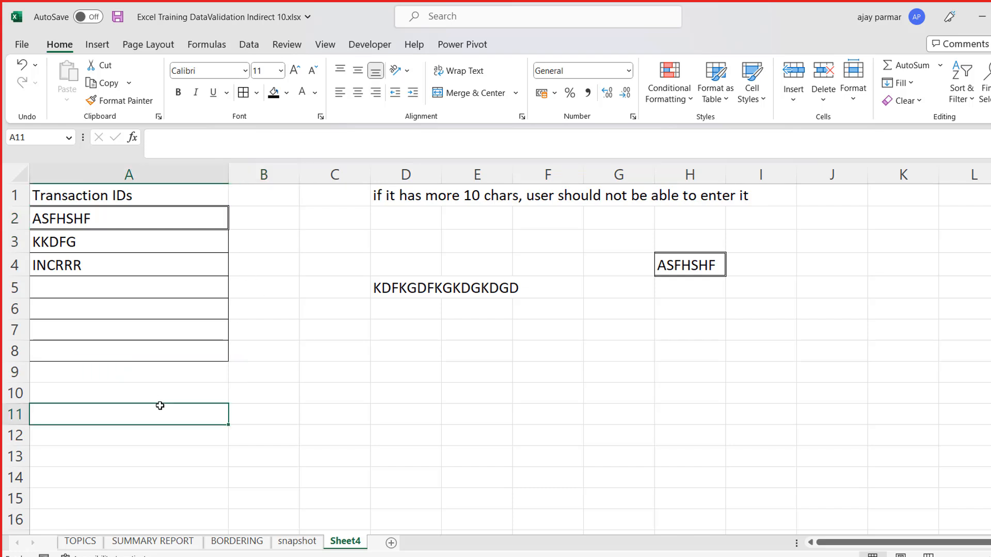
key(Up)
text(ENTER)
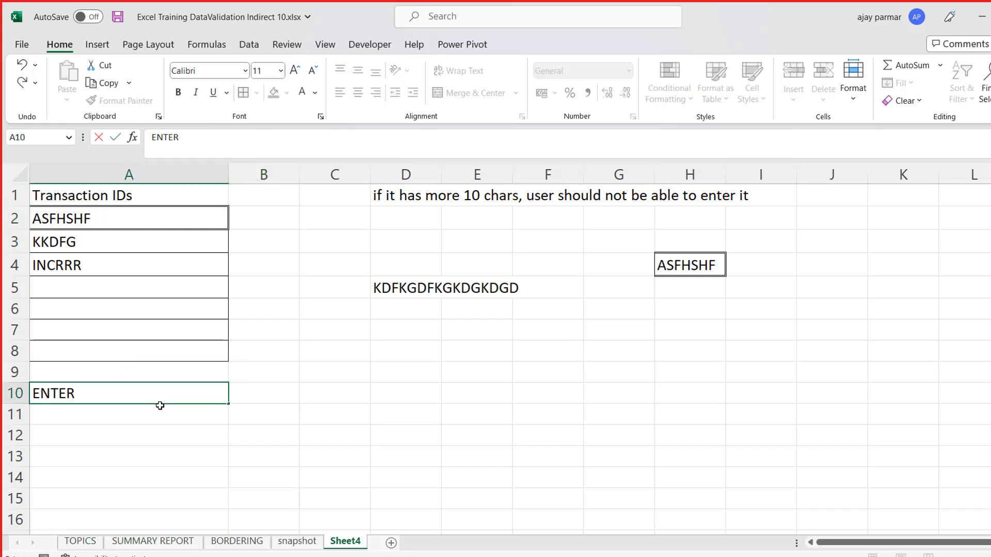
text( AGE)
key(Return)
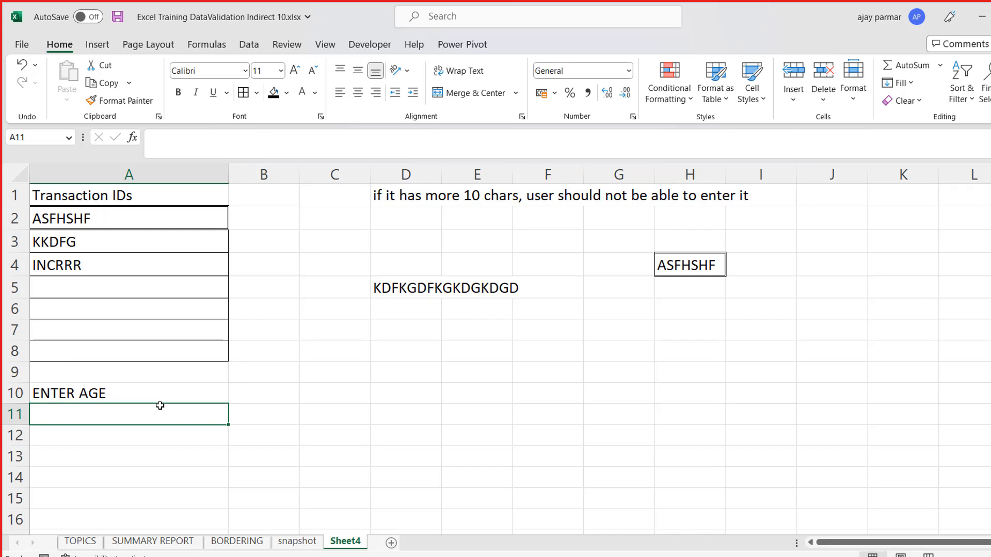
click(243, 92)
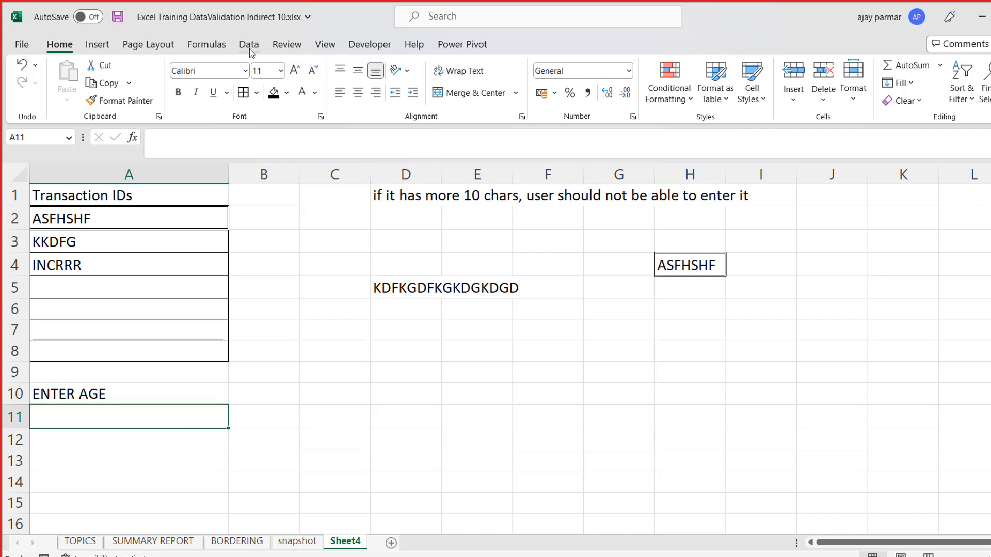
- Open the data validation criteria for cell A11 and show the allowed value types
key(alt+d)
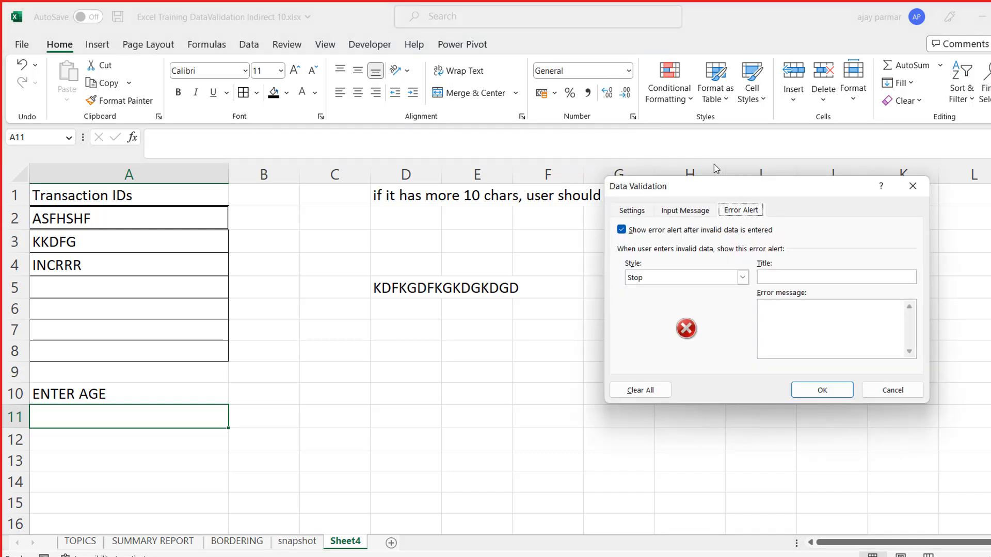
click(631, 211)
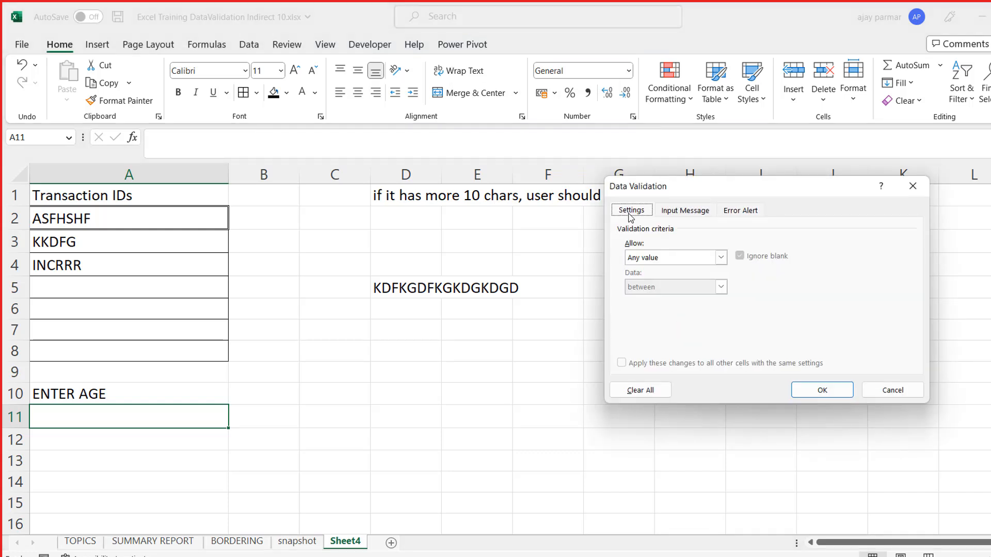
click(720, 257)
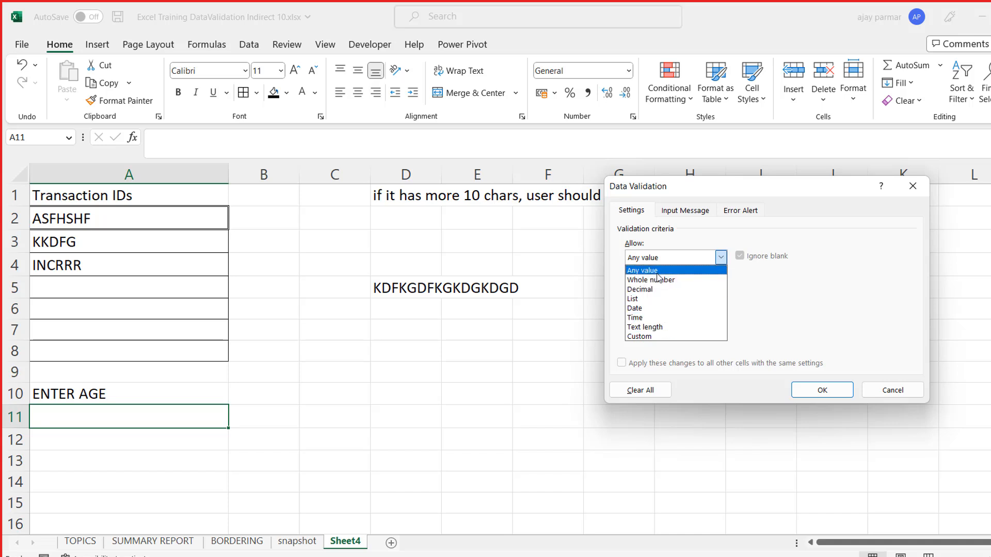
- Try a Date criterion with the not equal to condition, leaving the date empty
click(645, 309)
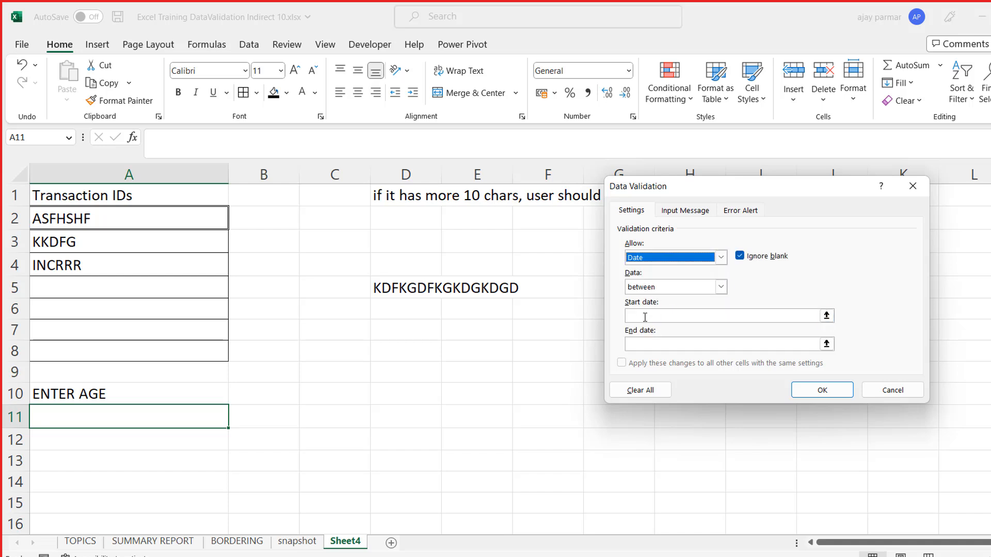
click(643, 314)
click(660, 345)
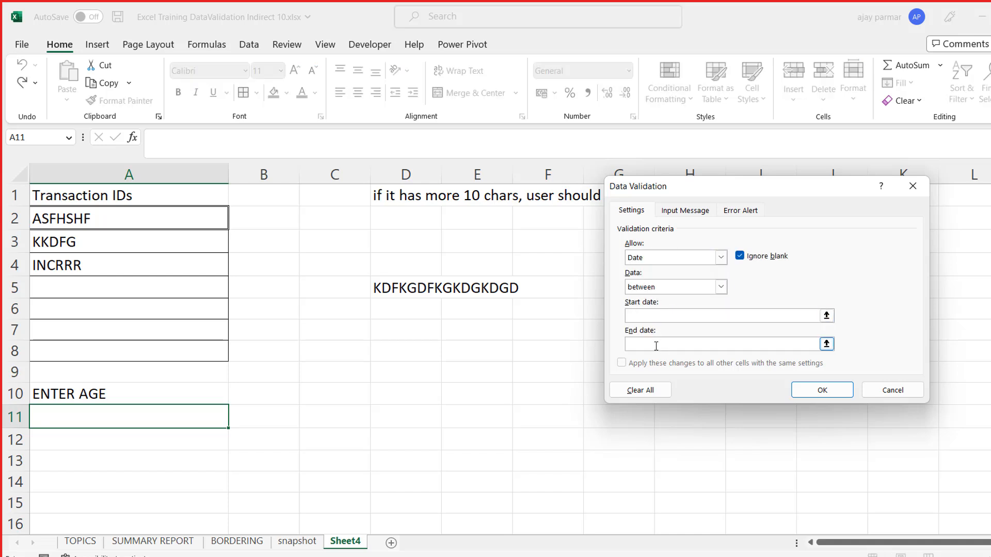
click(721, 287)
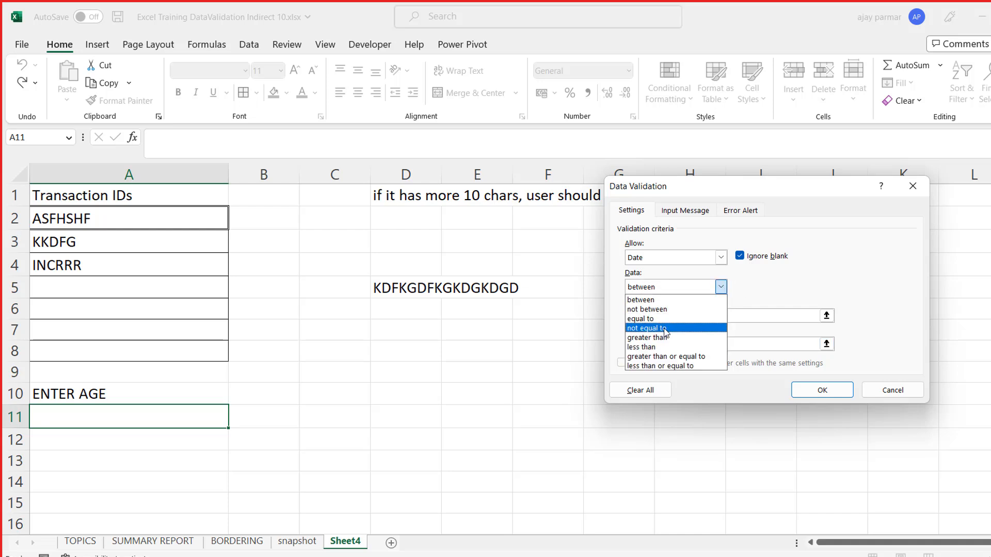
click(665, 331)
click(633, 315)
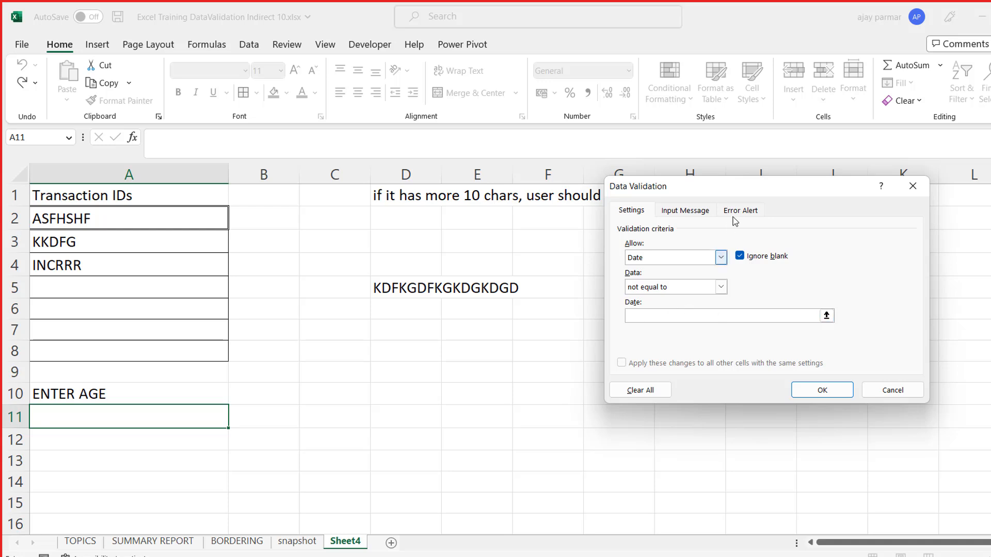
- Restrict cell A11 to whole numbers between 1 and 100 and apply the validation rule
click(721, 257)
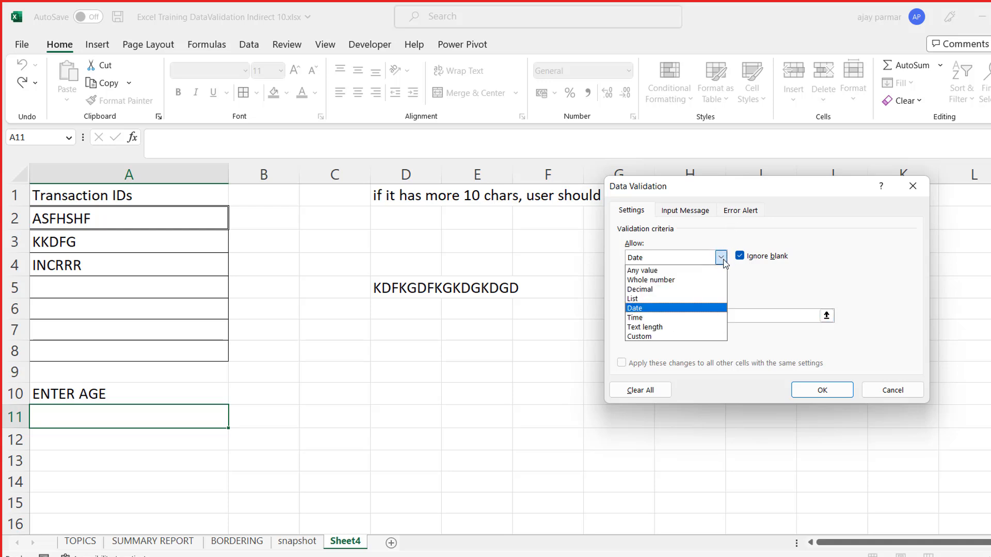
click(677, 283)
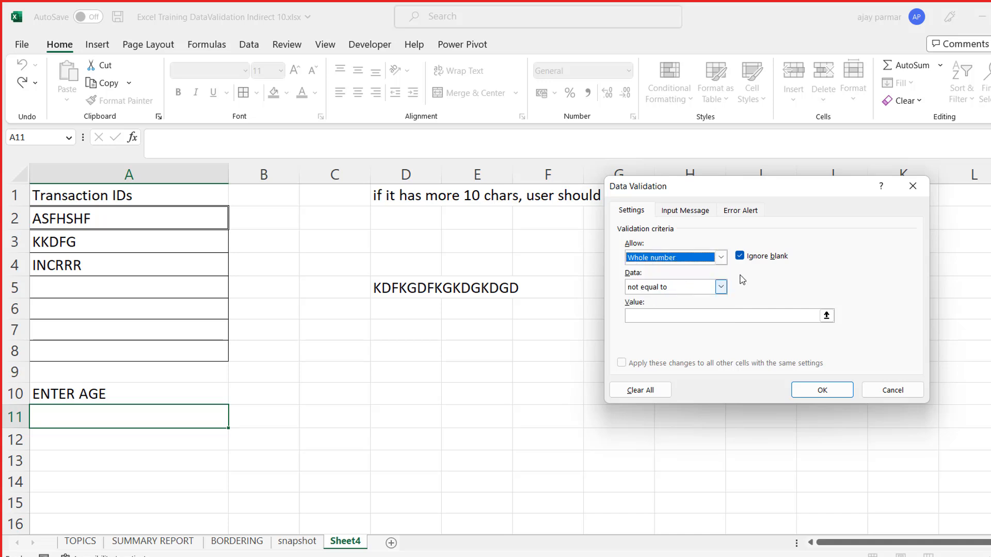
click(721, 288)
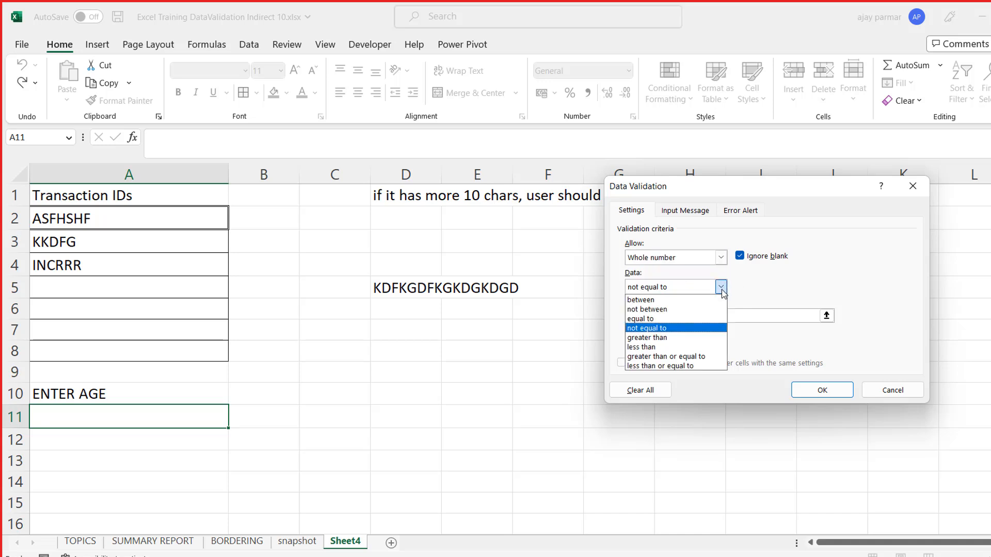
click(652, 300)
click(659, 312)
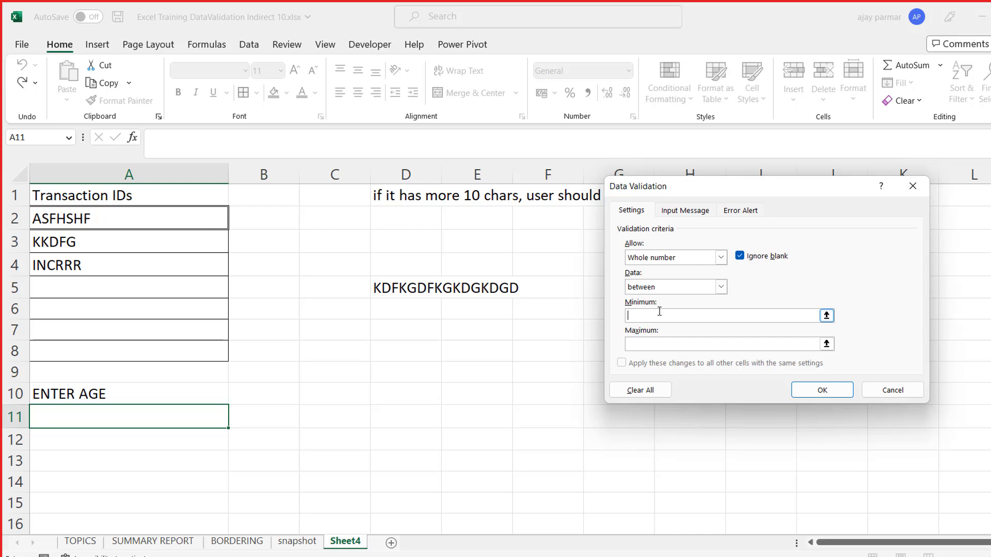
text(1)
key(Tab)
text(100)
click(800, 389)
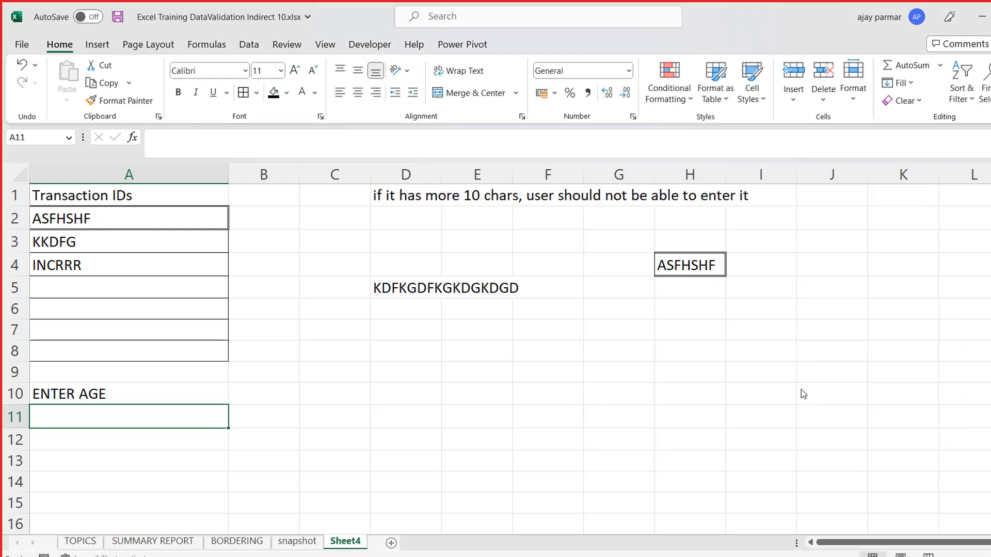
- Enter 88 in cell A11, and test the rule by trying to replace it with 1003, cancelling that entry
text(88)
key(Return)
key(Up)
text(1003)
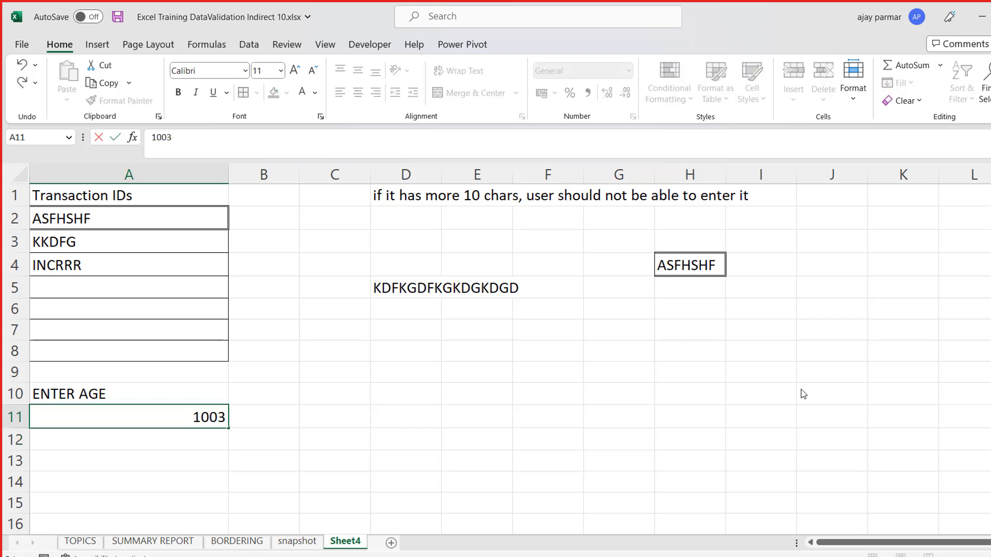
key(Return)
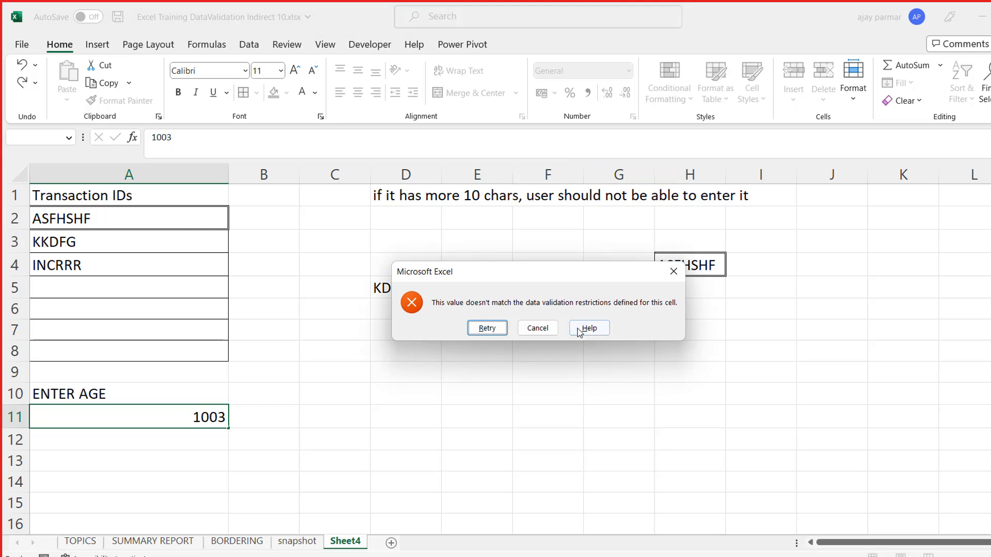
click(550, 332)
- Return to the Transaction IDs heading in cell A1 and save the workbook
click(188, 263)
key(Up)
key(Up)
key(Up)
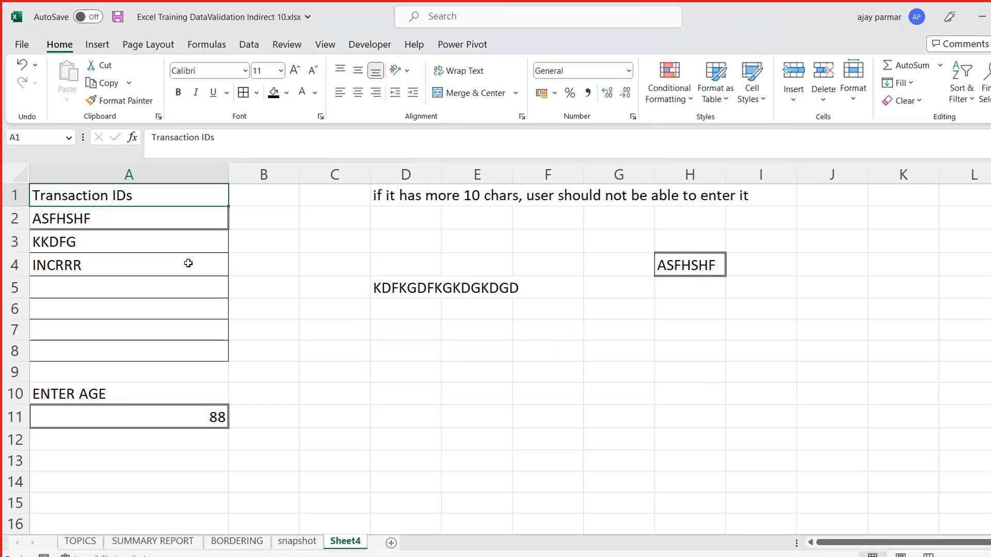
key(ctrl+s)
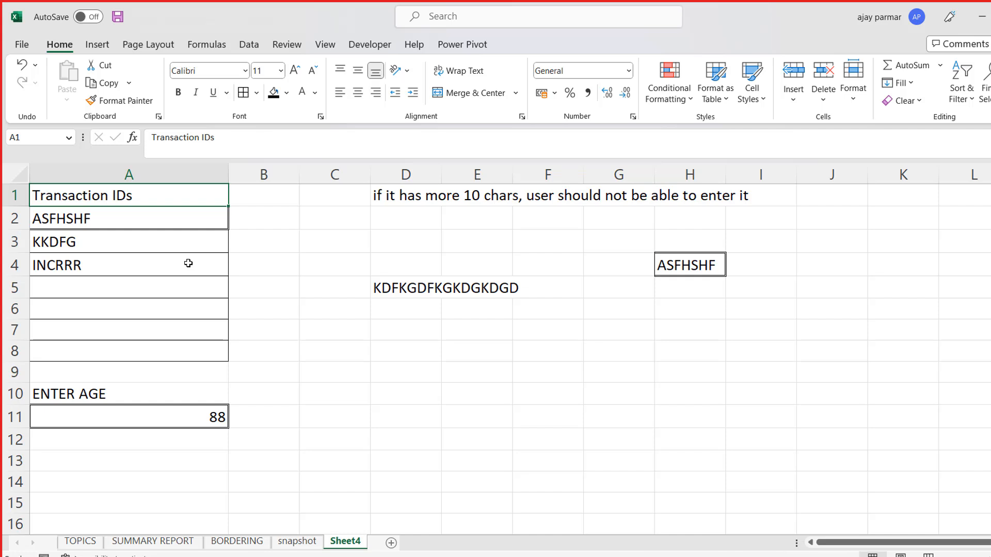
click(279, 288)
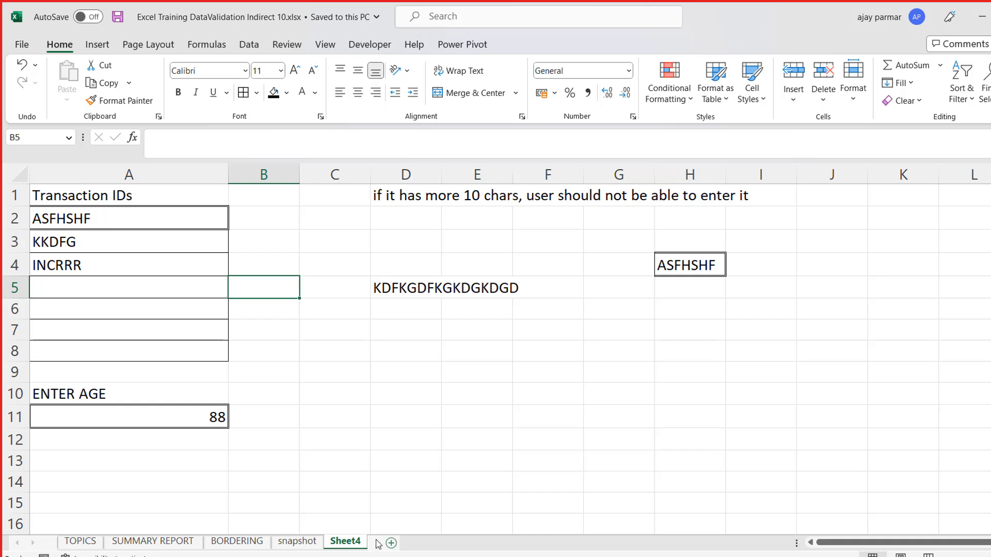
- Add a new worksheet after Sheet4 and name it CONDITIONAL FORMATTING
click(391, 543)
double_click(390, 542)
text(CONDITION)
key(BackSpace)
key(BackSpace)
key(BackSpace)
text(IONAL FOA)
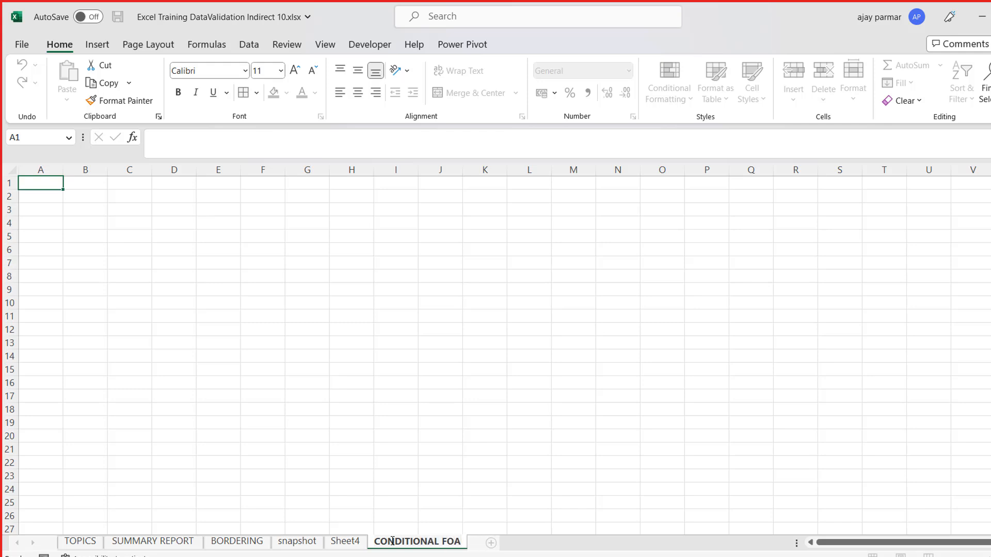
key(BackSpace)
text(RMATI)
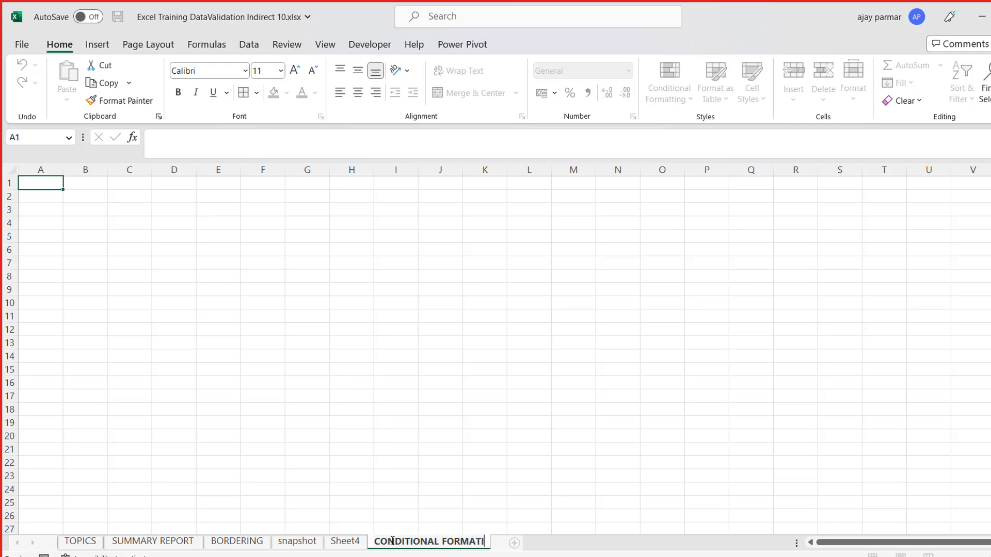
key(BackSpace)
text(TING)
click(50, 193)
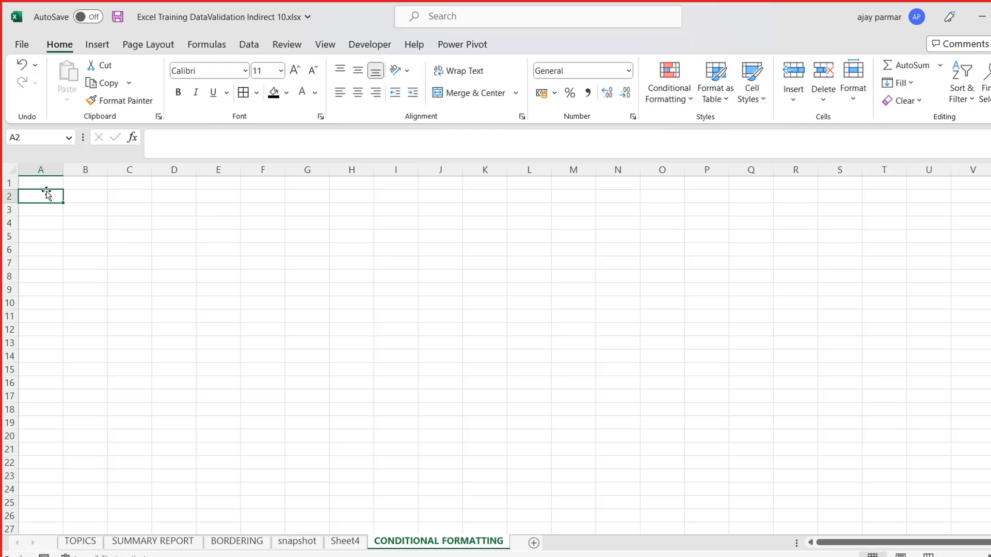
click(35, 180)
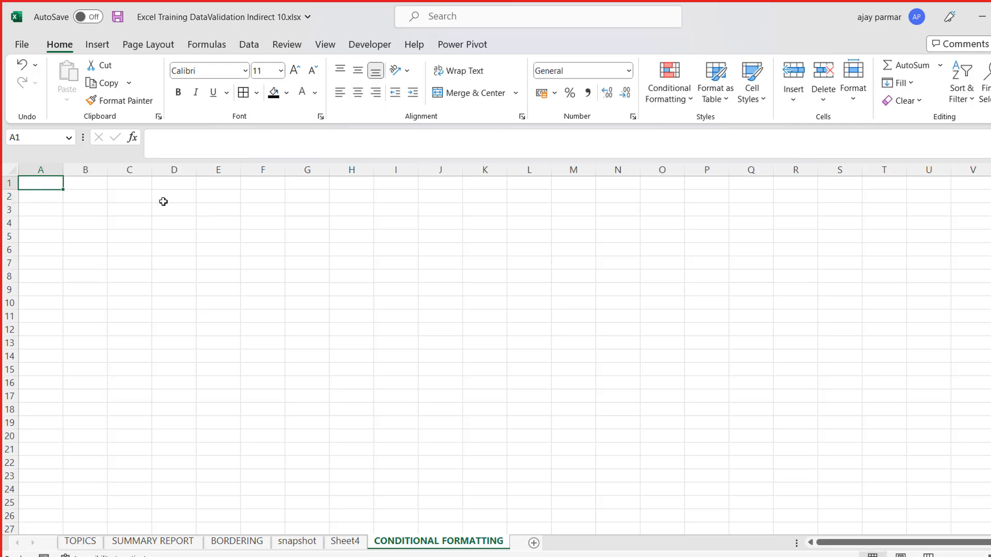
scroll(206, 225, up, 3)
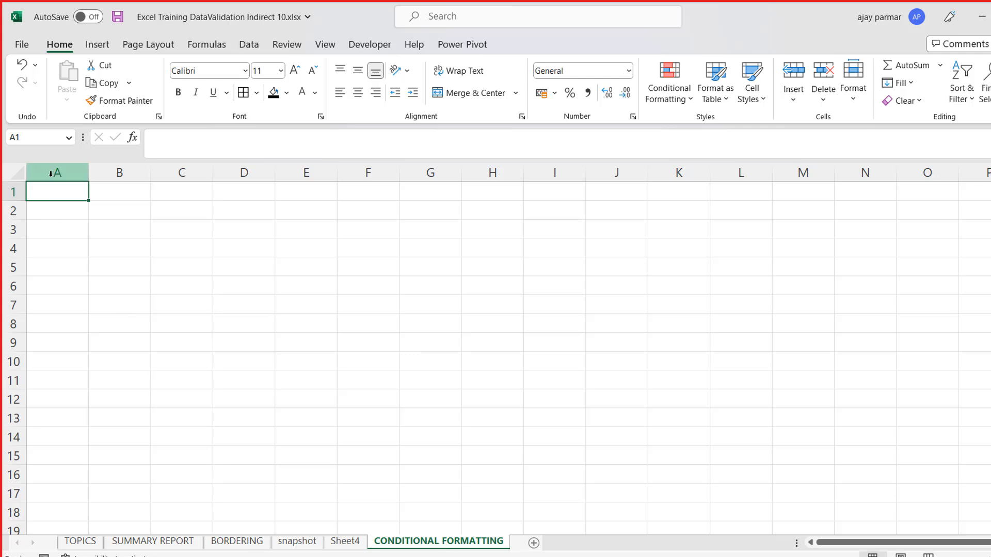
click(110, 196)
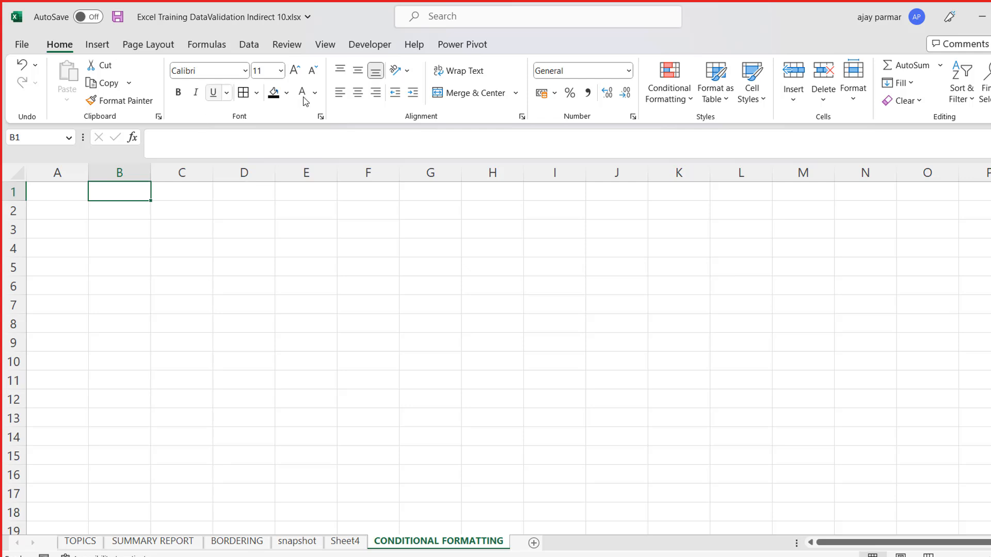
- Fill cell B1 with a blue-gray theme colour, and clear the fill again
click(287, 94)
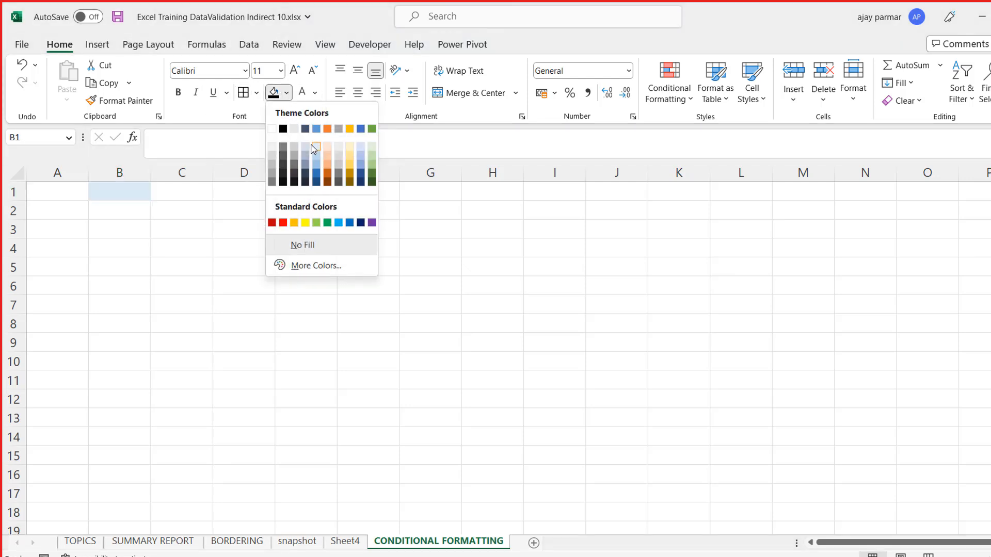
click(306, 155)
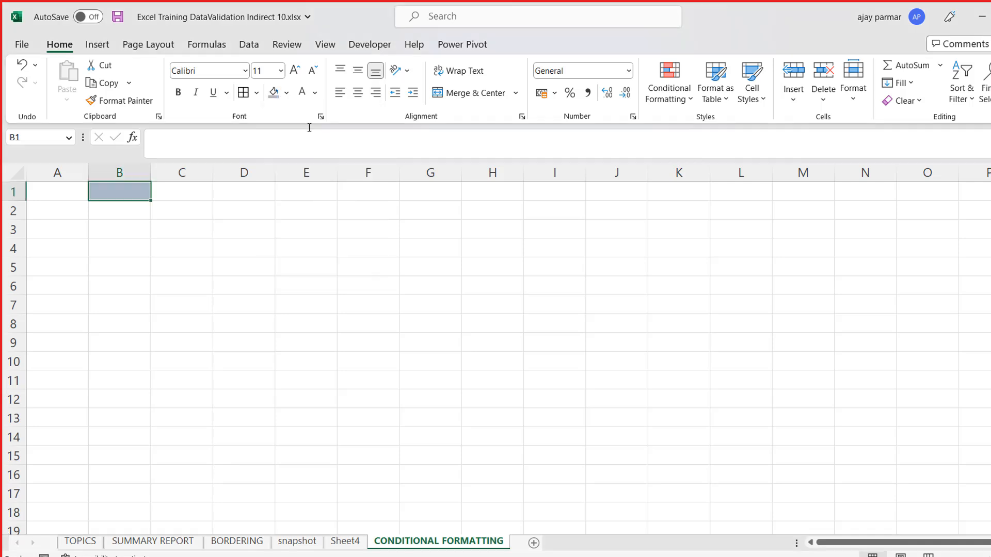
click(288, 96)
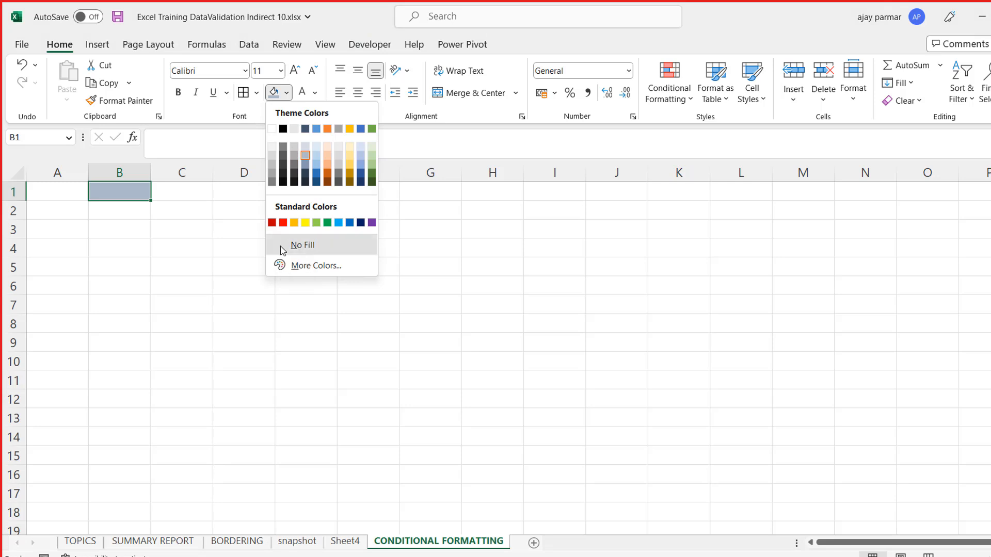
click(282, 247)
click(185, 258)
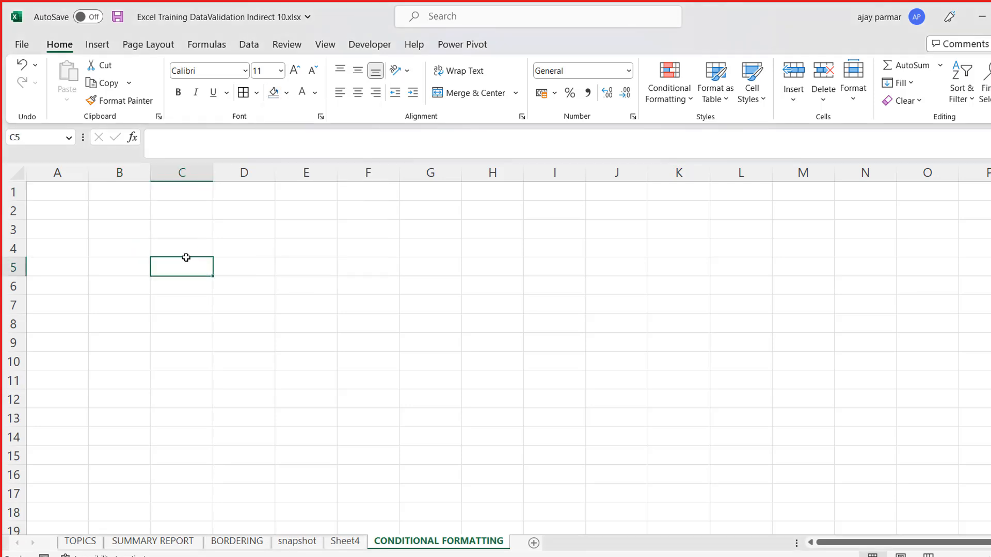
click(244, 230)
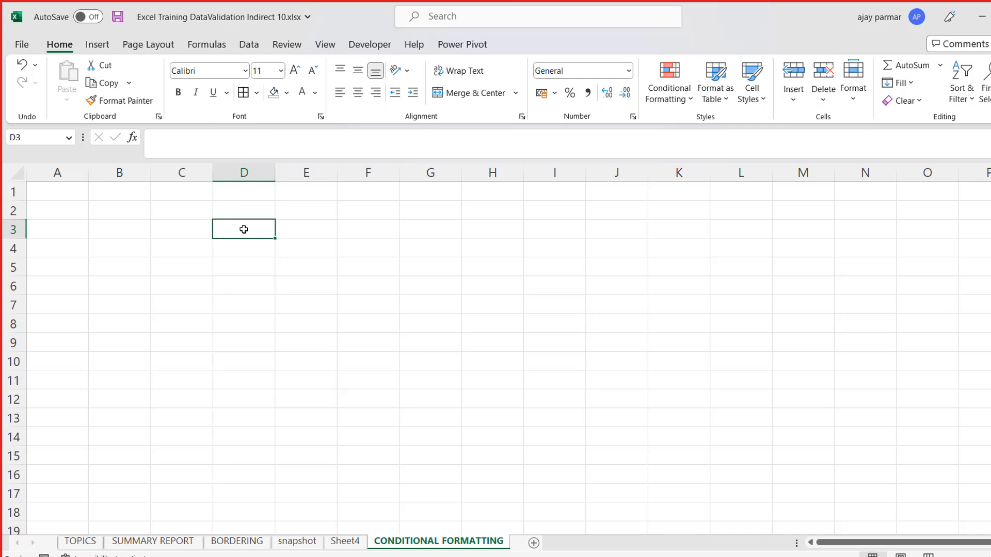
click(287, 93)
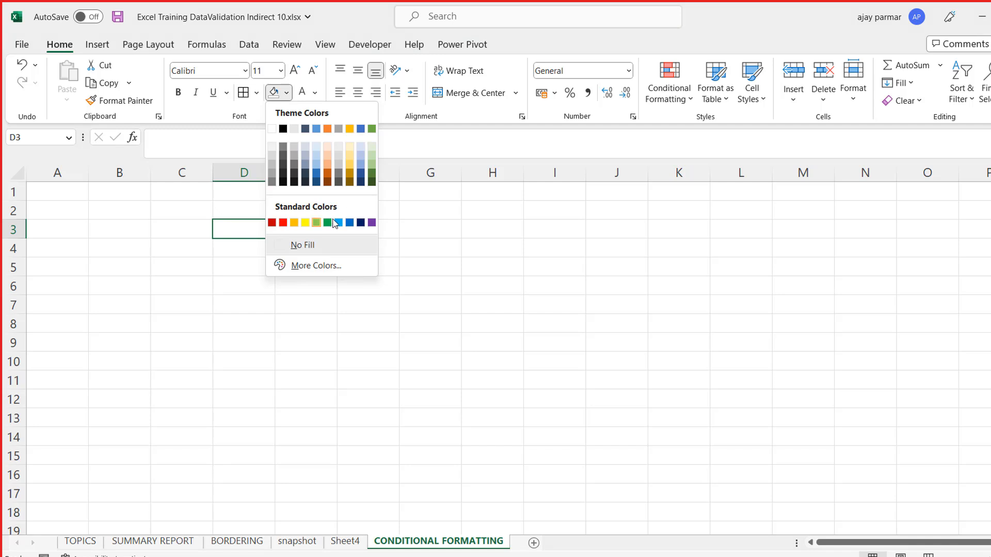
click(245, 229)
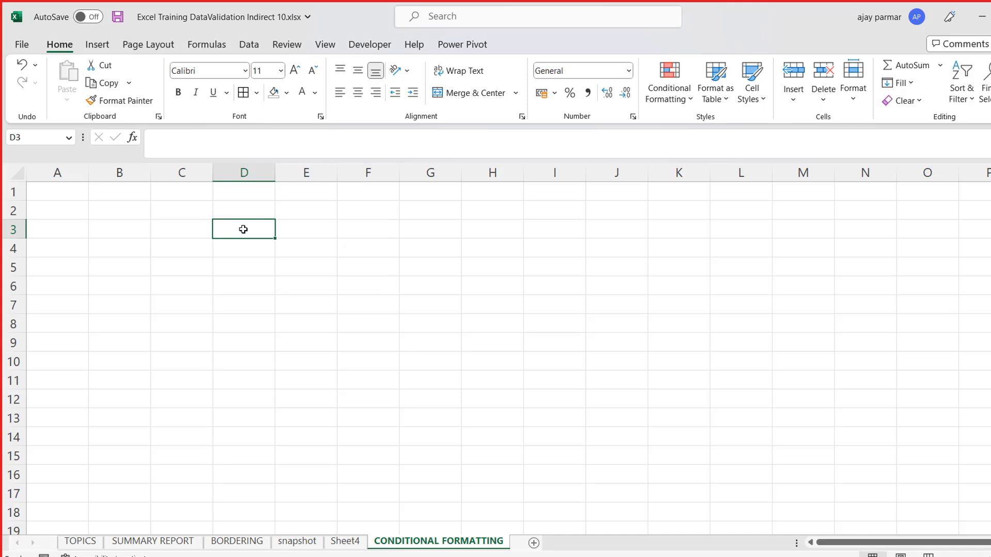
- Enter the heading NAME in cell A1, with Team1, Team2 and Team3 below it in A2 to A4
click(76, 201)
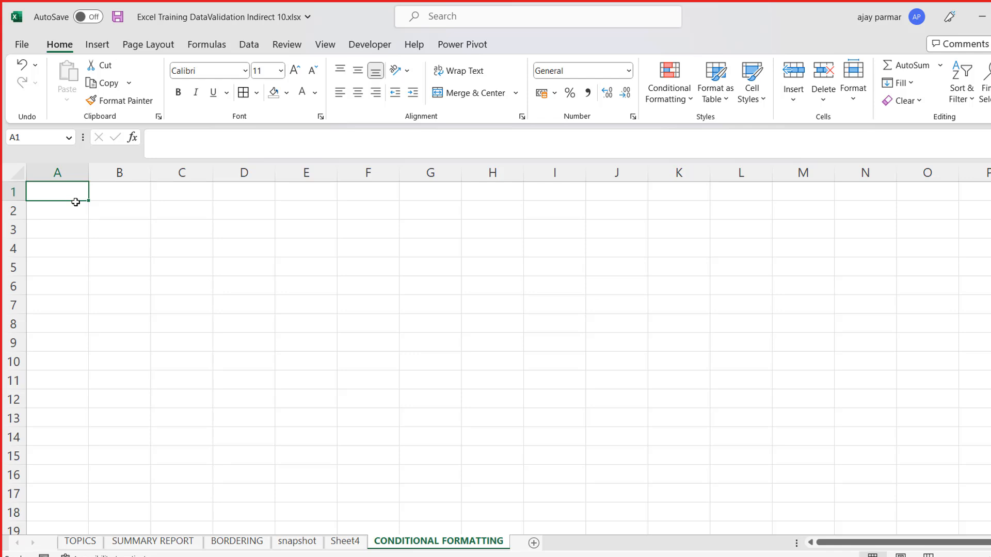
text(NAME)
key(Return)
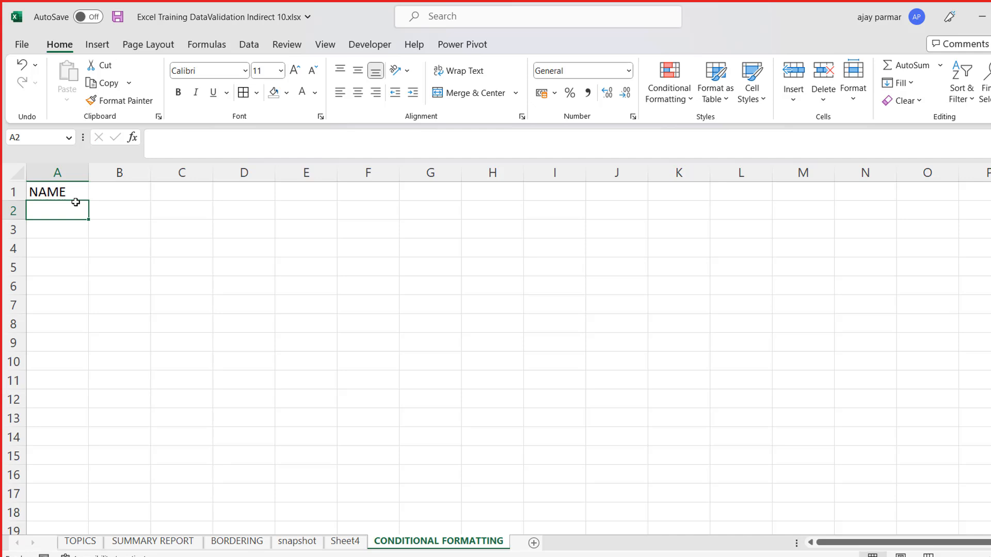
text(Team1)
key(Return)
text(Team2)
key(Return)
text(Team)
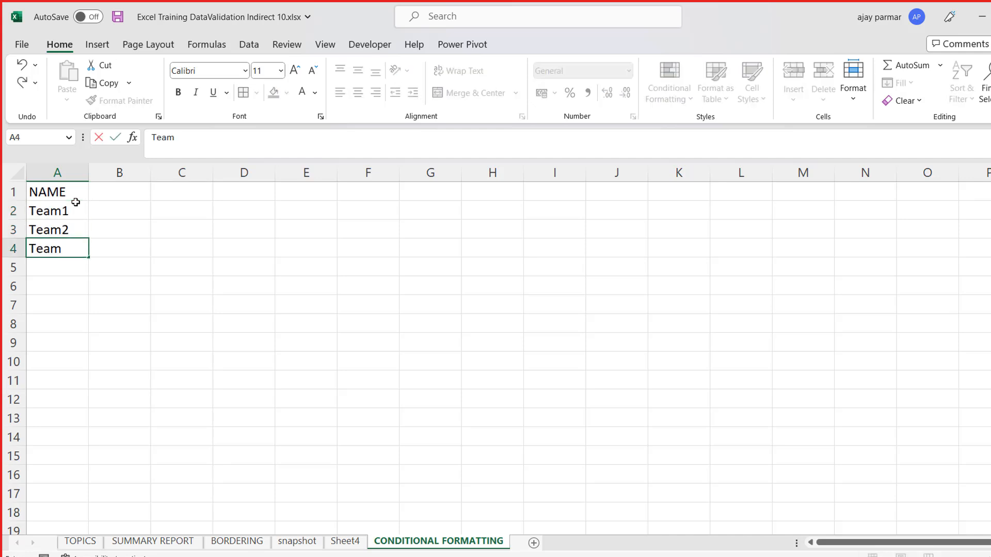
text(3)
key(ctrl+Return)
- Replace the heading in cell A1 with Teams
click(75, 202)
key(Right)
key(Left)
key(Delete)
text(teams)
key(Return)
- Extend the team series from cell A4 down to Team10 in cell A11
key(Down)
key(Down)
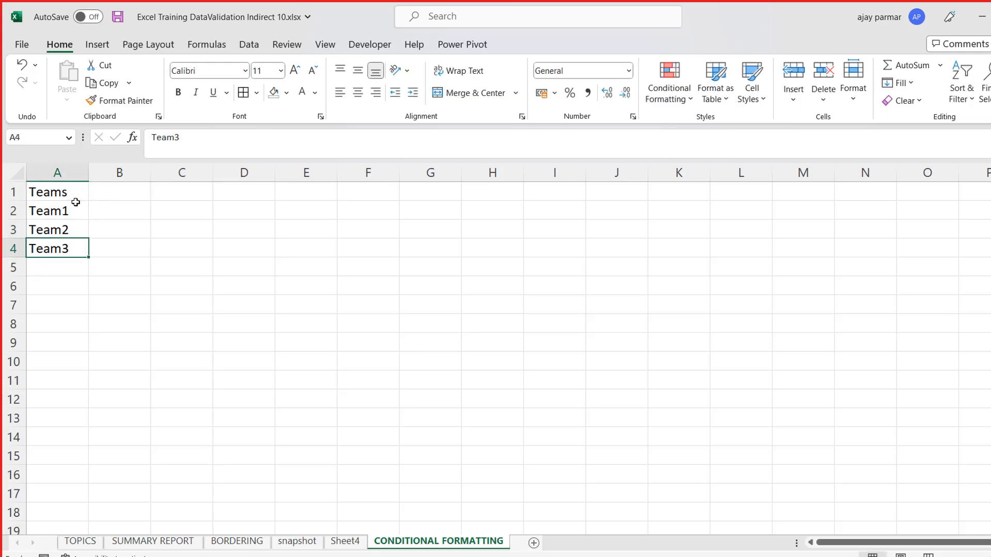
drag(88, 257, 88, 385)
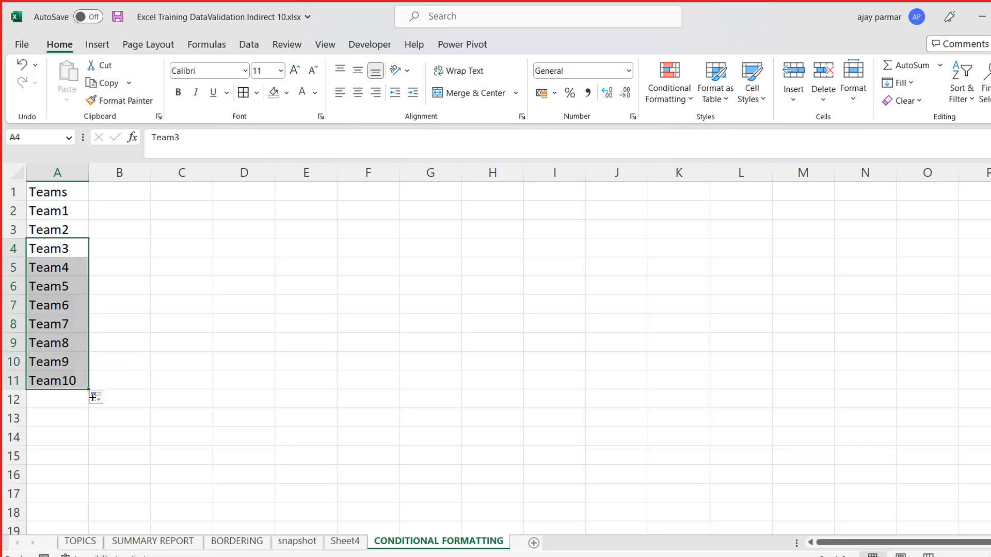
- Enter the heading Goals in cell B1 and the values 4, 5, 3, 5 and 6 for Team1 to Team5
click(120, 187)
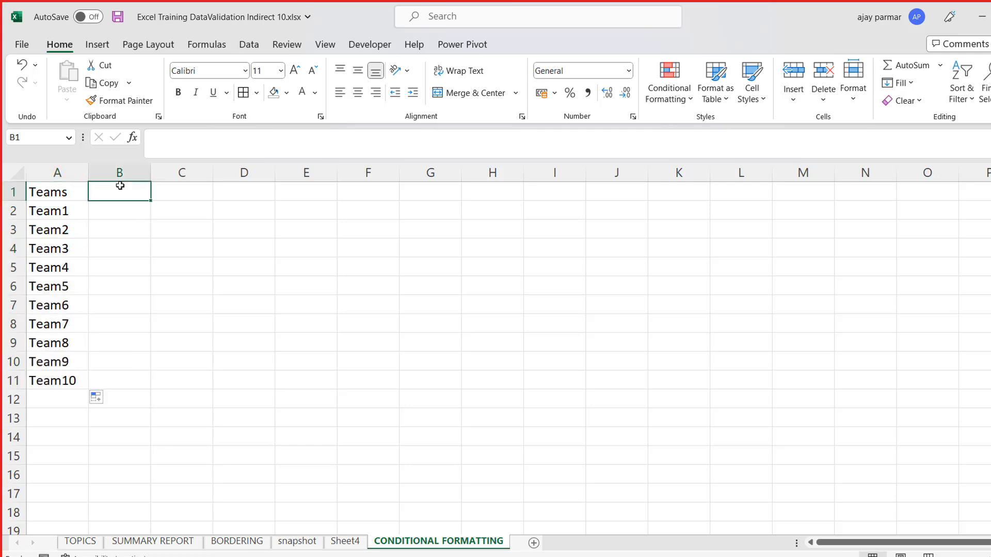
text(Goals)
key(Return)
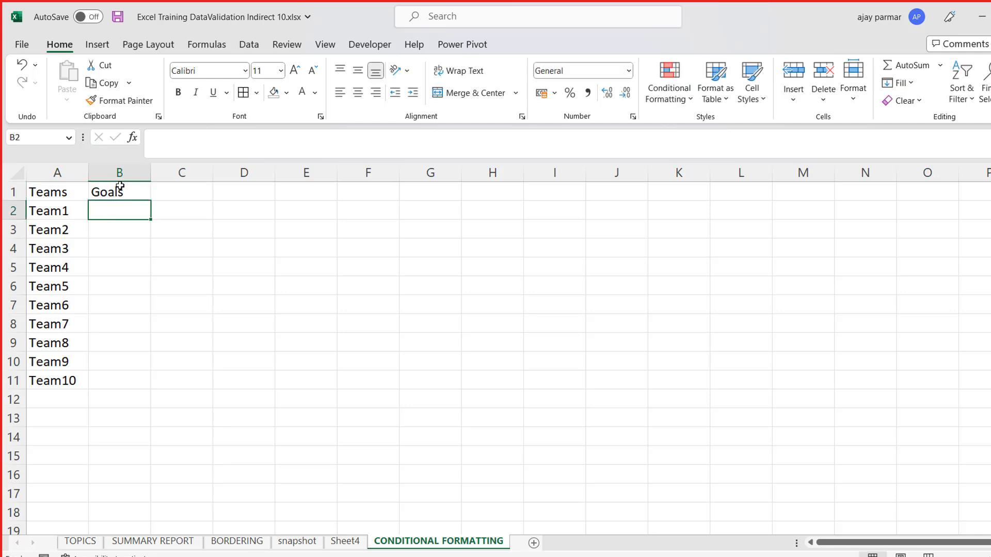
text(4)
key(Return)
text(5)
key(Return)
text(3)
key(Return)
text(5)
key(Return)
text(6)
key(Return)
- Enter the goals 3, 23, 5, 6 and 1 for Team6 to Team10 in cells B7 to B11
text(33)
key(BackSpace)
key(Return)
text(23)
key(Return)
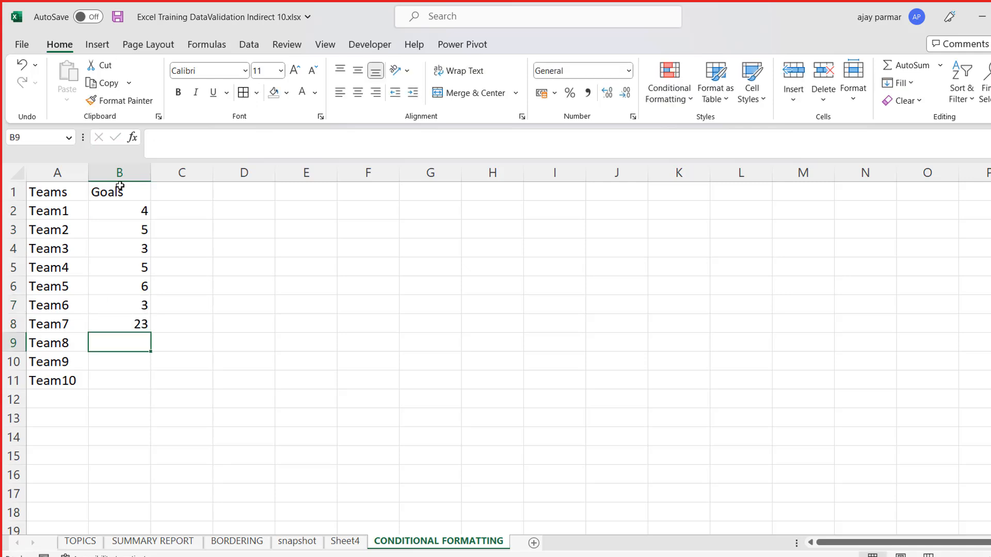
text(55)
key(BackSpace)
key(Return)
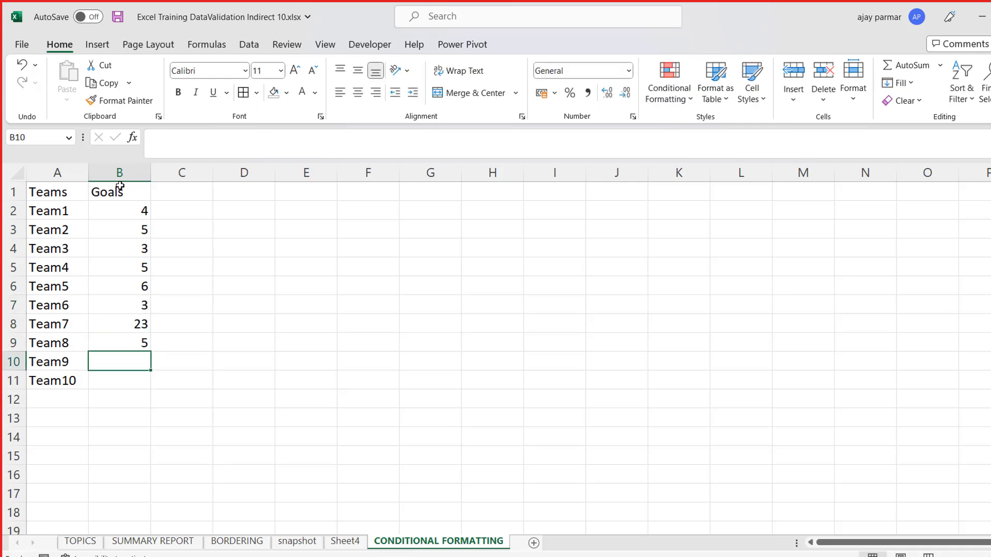
text(6)
key(Return)
text(1)
key(Return)
- Change the goals of Team7 to 9 and those of Team5 and Team3 to 0
key(Up)
key(Up)
key(Up)
key(Up)
text(9)
key(Up)
key(Up)
text(0)
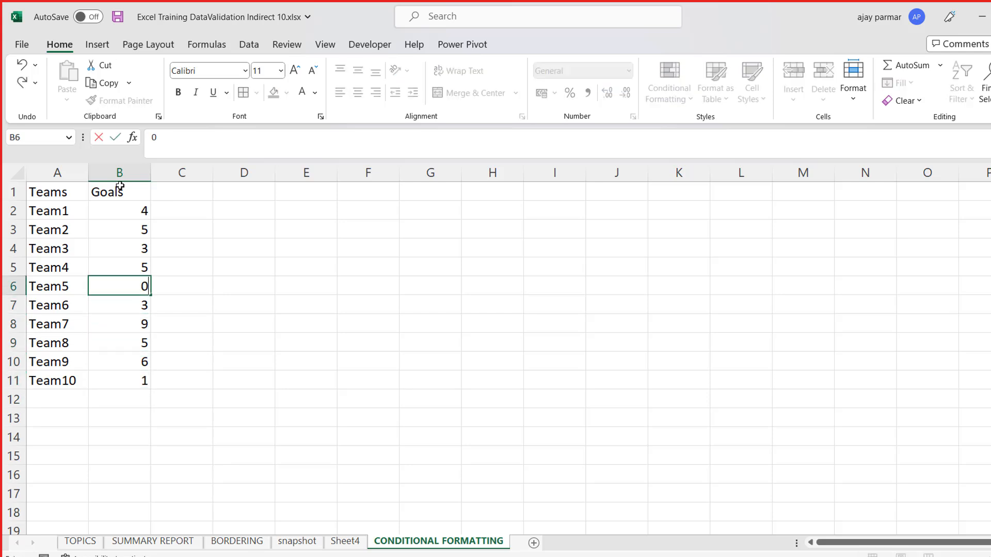
key(Up)
key(Up)
text(0)
key(Up)
key(Up)
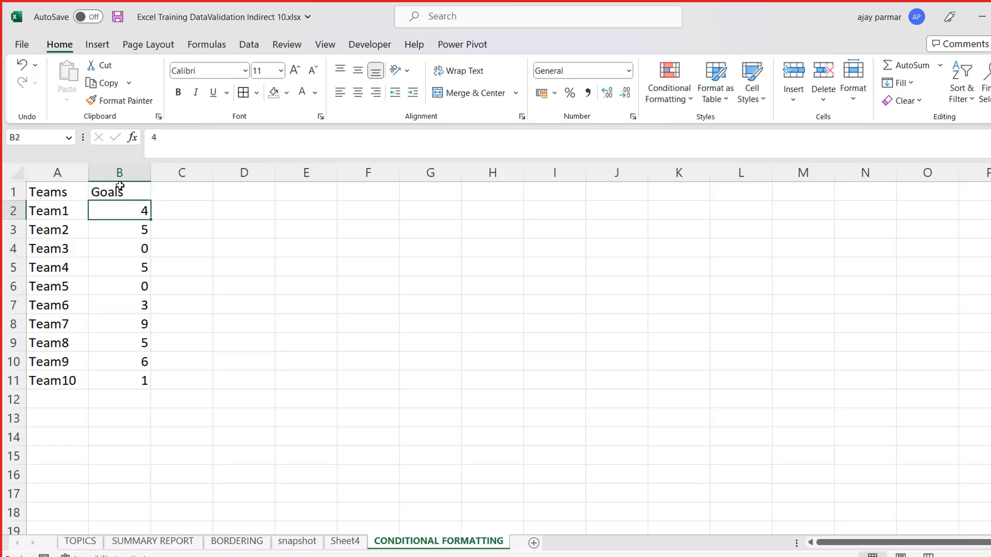
- Apply all borders to the Teams and Goals table in A1:B11 with the current line style
click(66, 187)
key(ctrl+shift+Right)
key(ctrl+shift+Down)
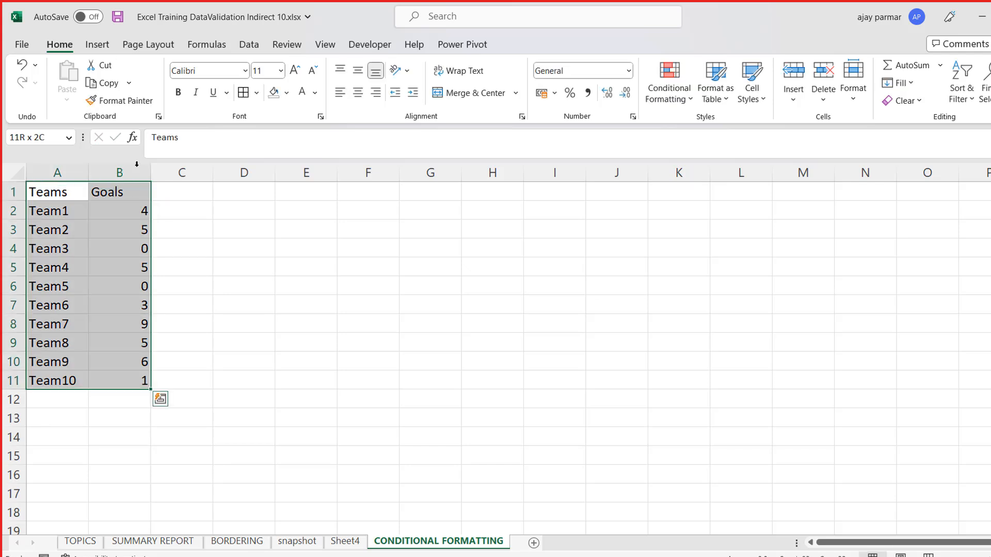
click(243, 93)
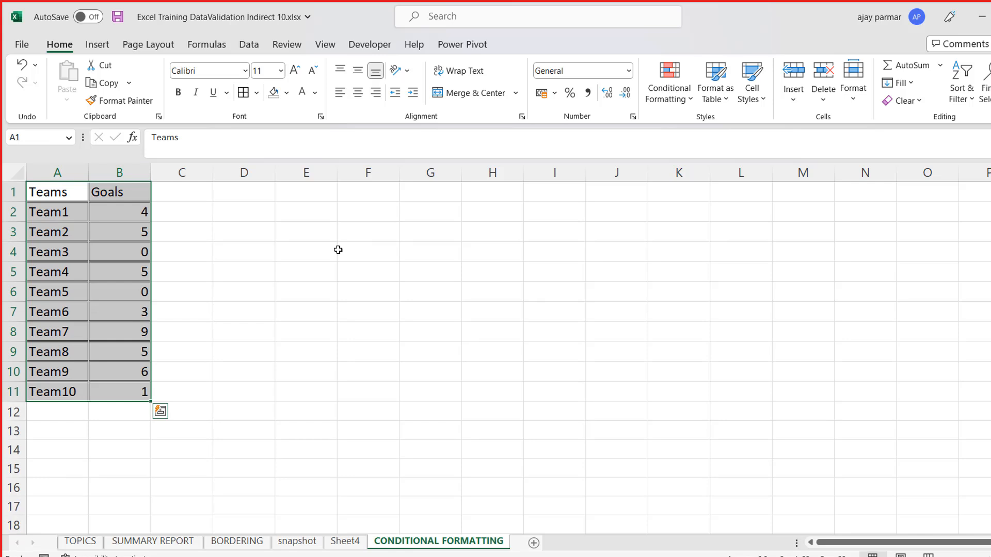
- Set the border line style to a thin solid line and apply all borders to the table A1:B11
click(256, 93)
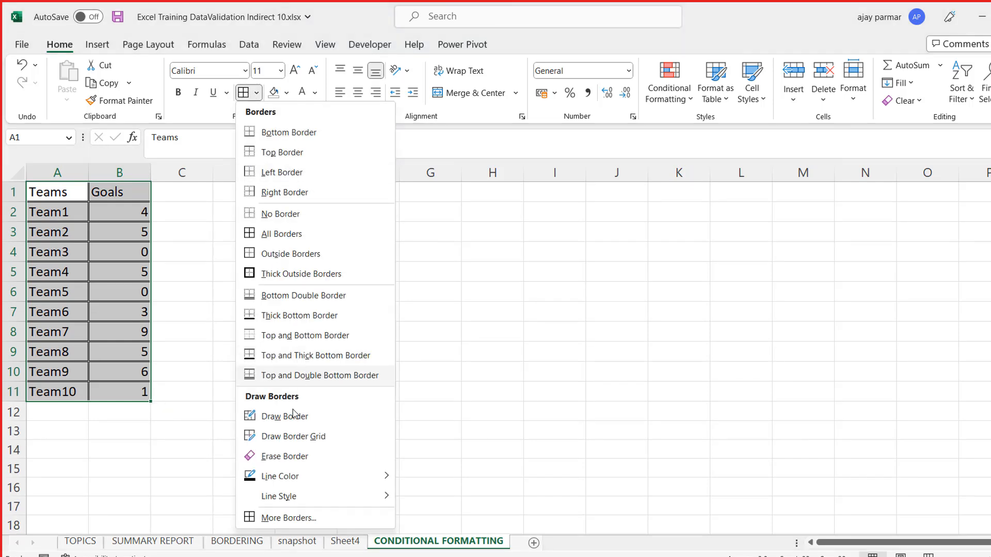
mouse_move(306, 501)
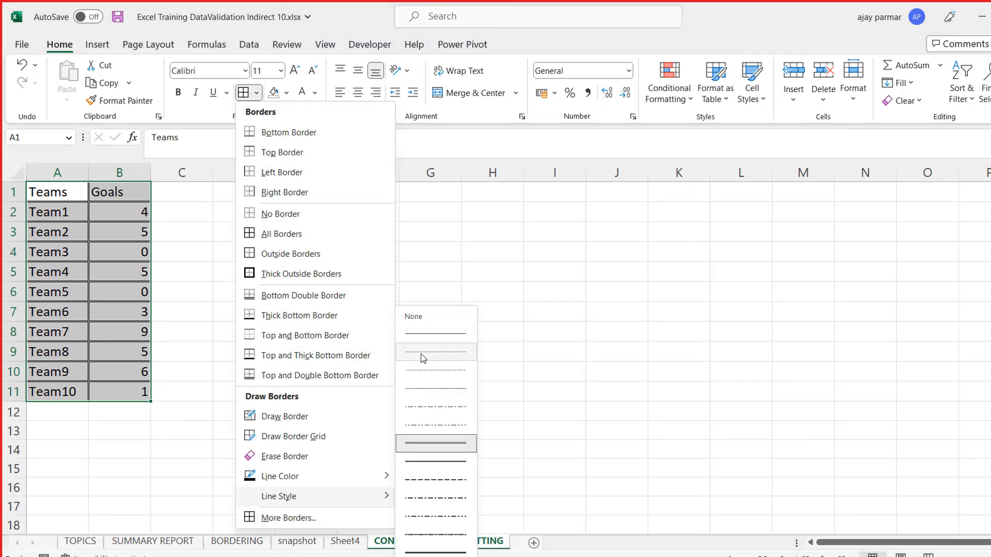
click(417, 333)
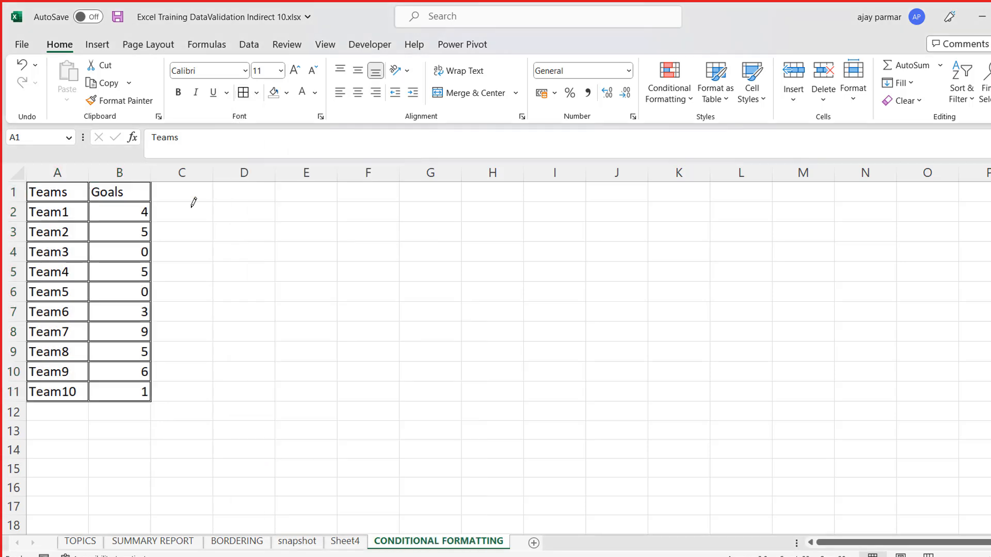
key(ctrl+a)
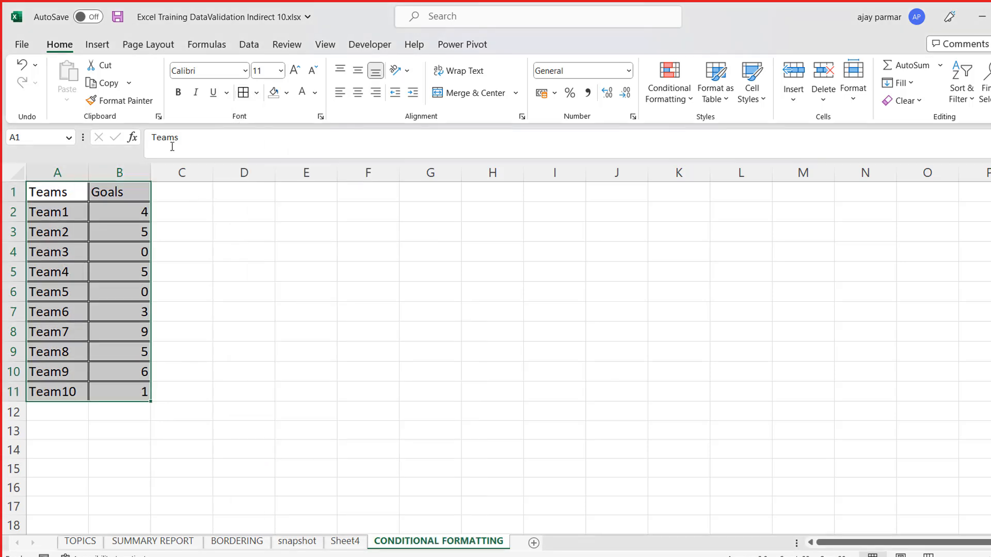
click(256, 94)
click(253, 234)
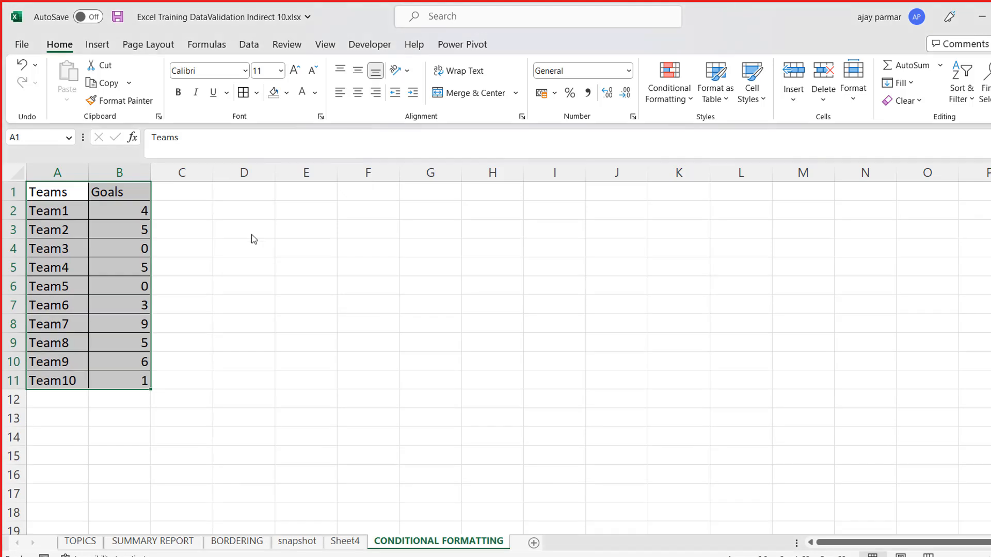
- Hide the gridlines on the CONDITIONAL FORMATTING sheet
click(250, 237)
click(326, 45)
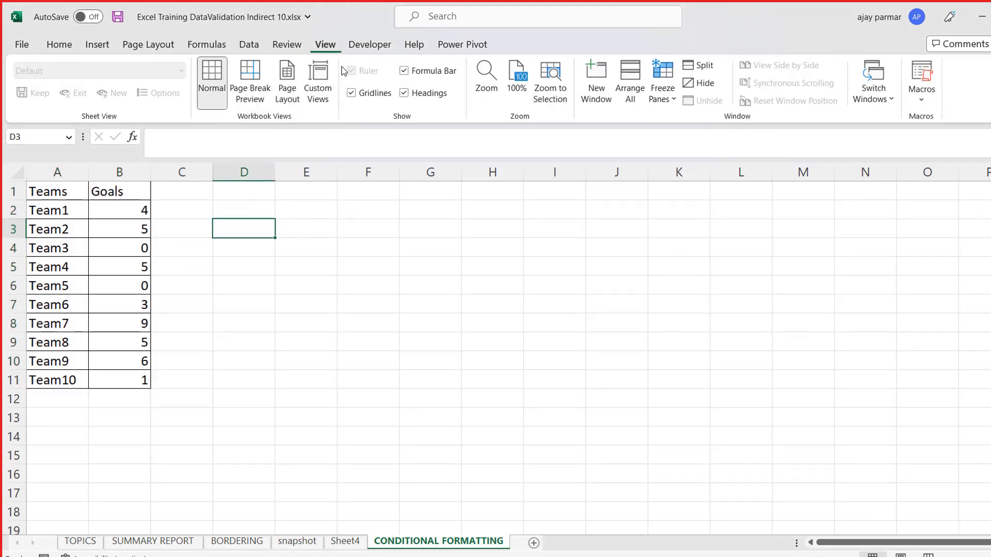
click(368, 97)
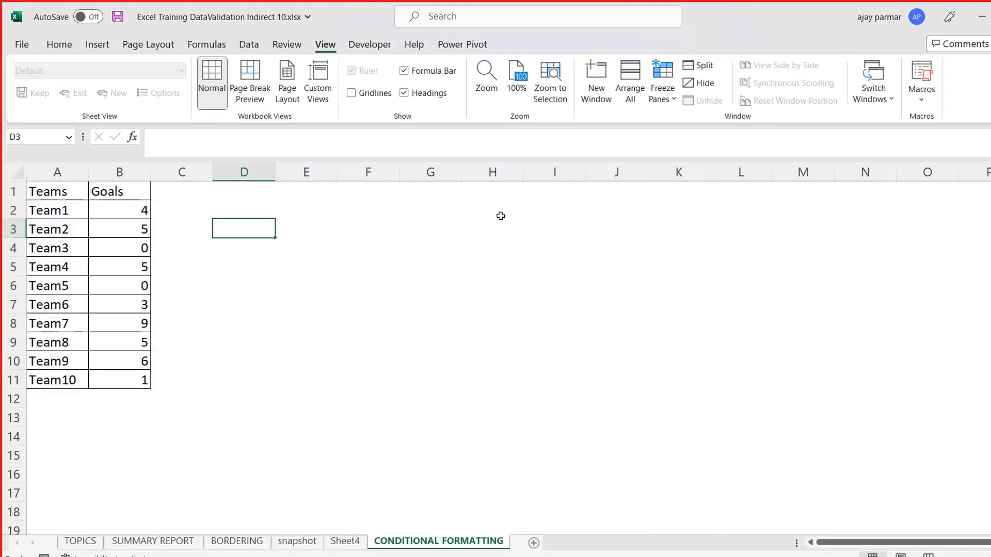
- Enter the criterion "goal is 0" in cell I1 and its label "red" in cell K1
click(538, 199)
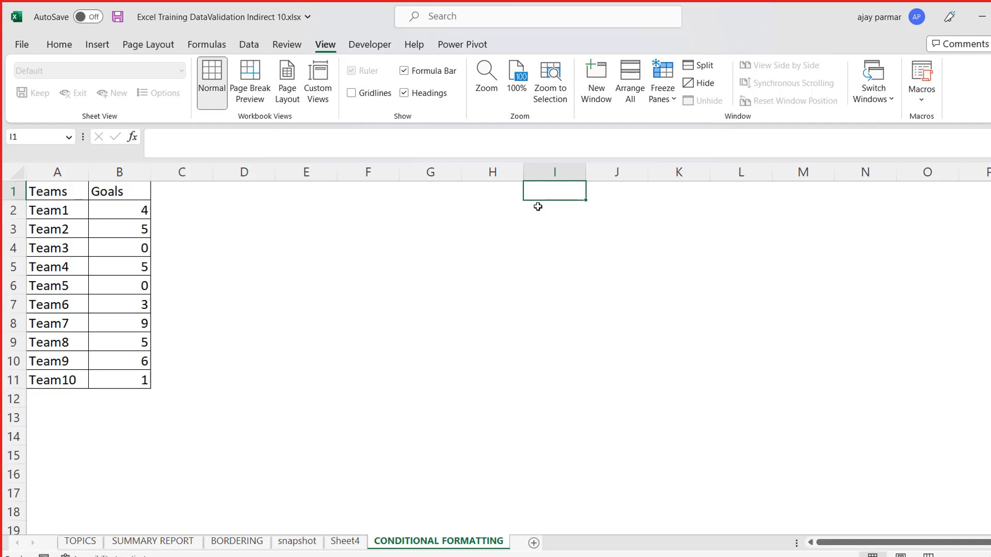
text(goal is)
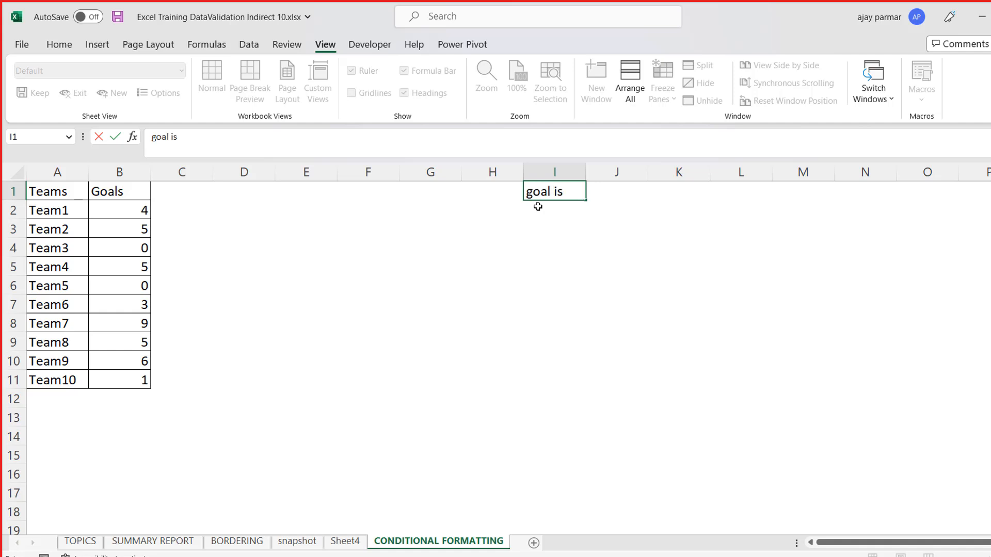
text( 0)
key(Right)
key(Right)
text(red)
key(Return)
- Enter the criterion 1-3 in cell I2 and its label "good" in cell K2
click(538, 207)
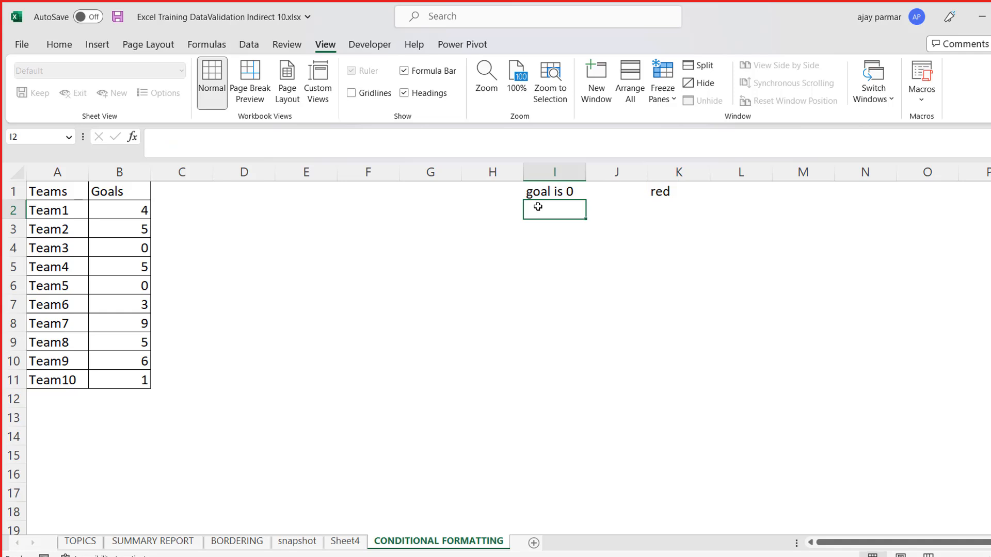
text(1-)
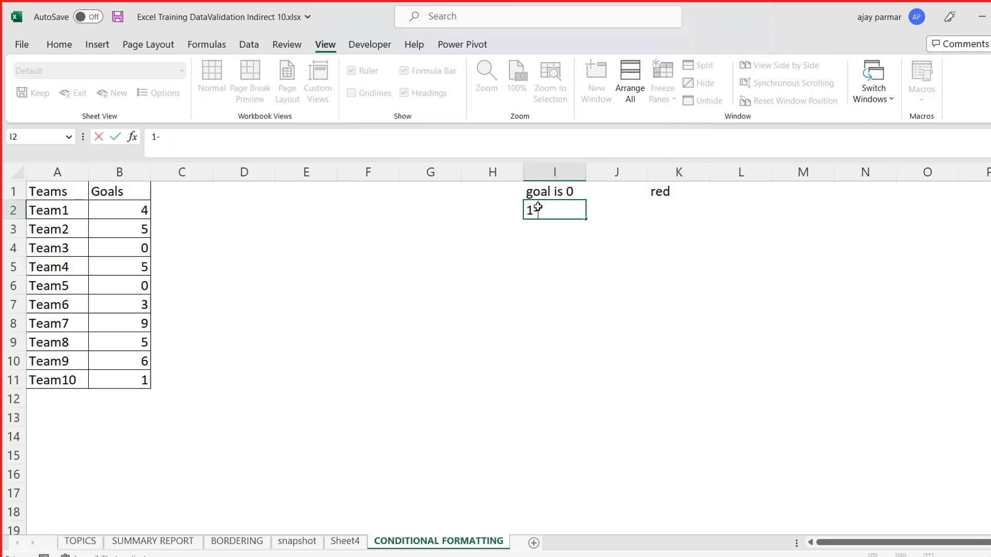
text(3)
key(Right)
key(Right)
text(good)
key(Return)
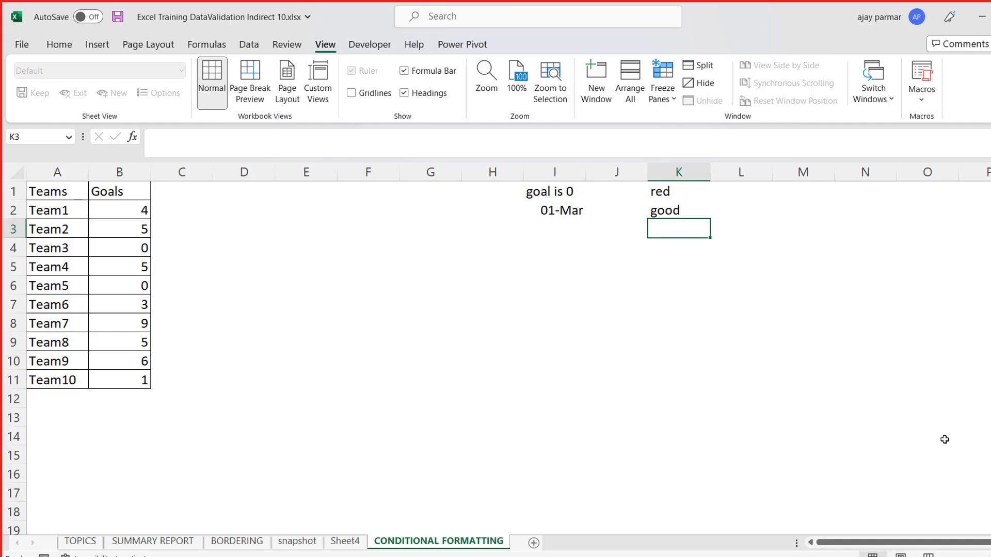
- Re-enter 1-3 in cell I2 as text with a leading apostrophe
key(Left)
key(Left)
key(Up)
text('1-3)
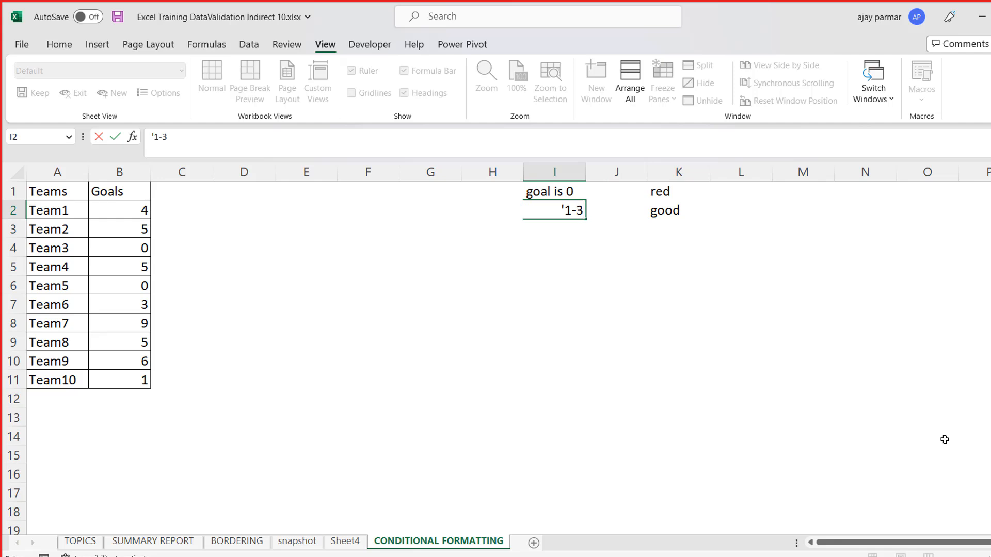
key(Return)
- Enter the criterion >3 in cell I3 and its label "excellent" in cell K3
text(>3)
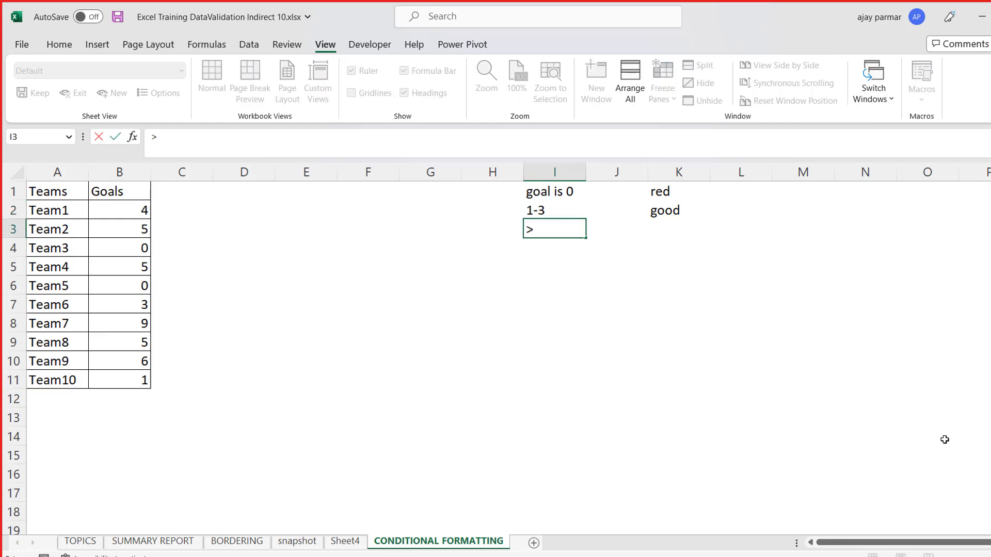
key(Right)
key(Right)
text(excellent)
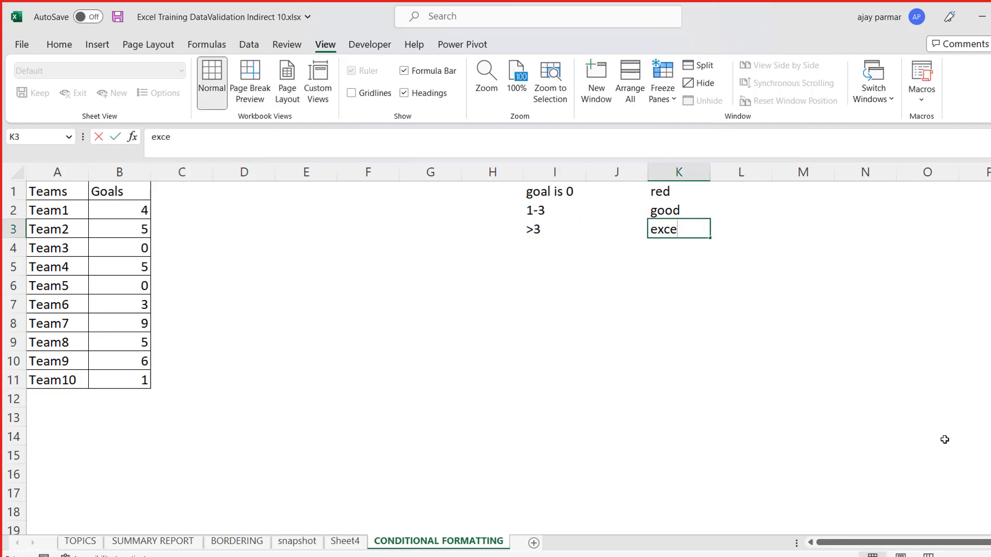
key(Return)
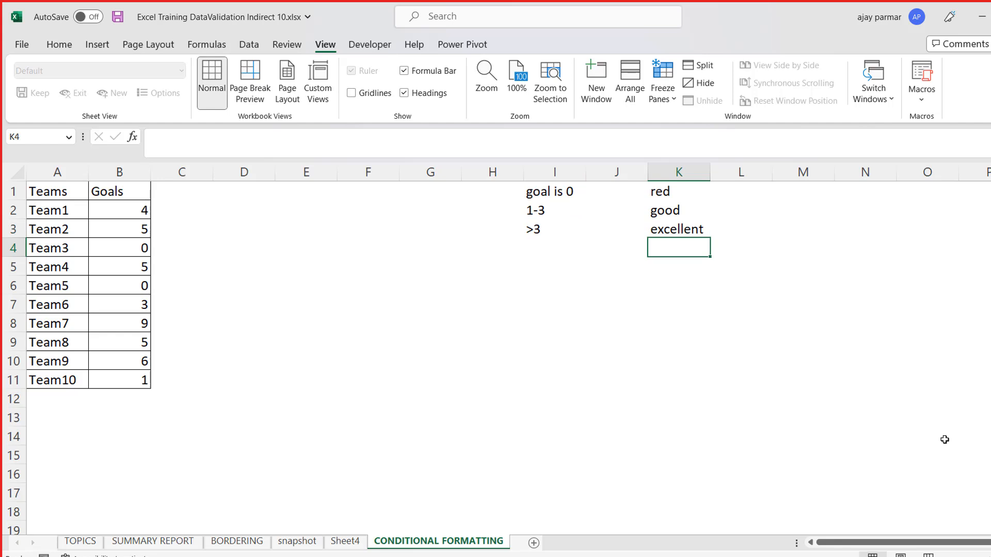
- Make the Teams and Goals headers in A1:B1 bold and save the workbook
click(51, 186)
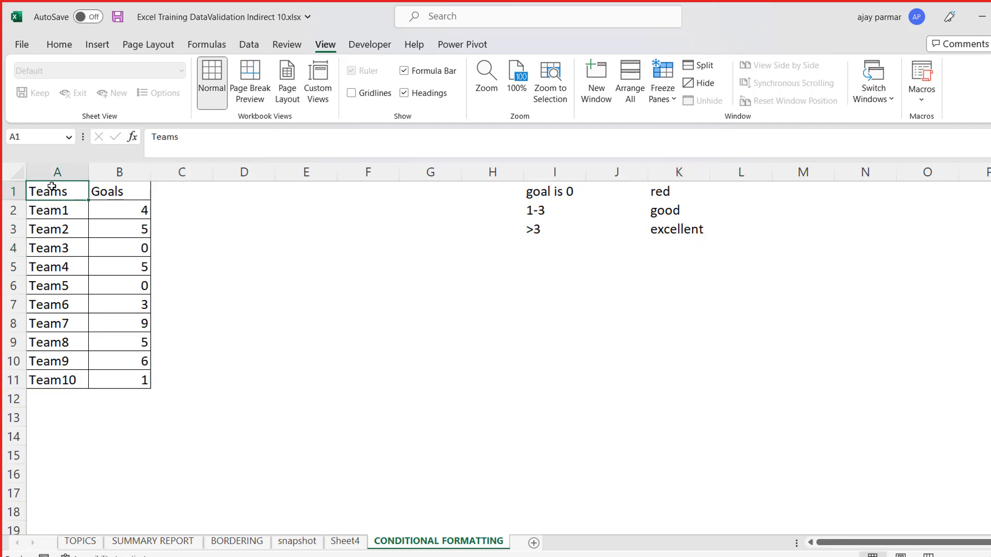
key(shift+Right)
key(ctrl+b)
key(Right)
key(Left)
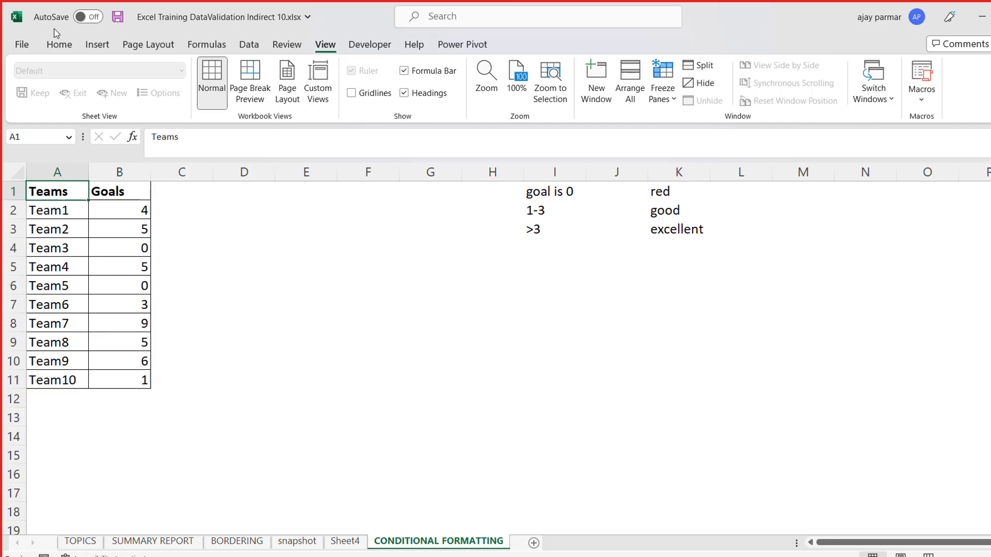
click(59, 44)
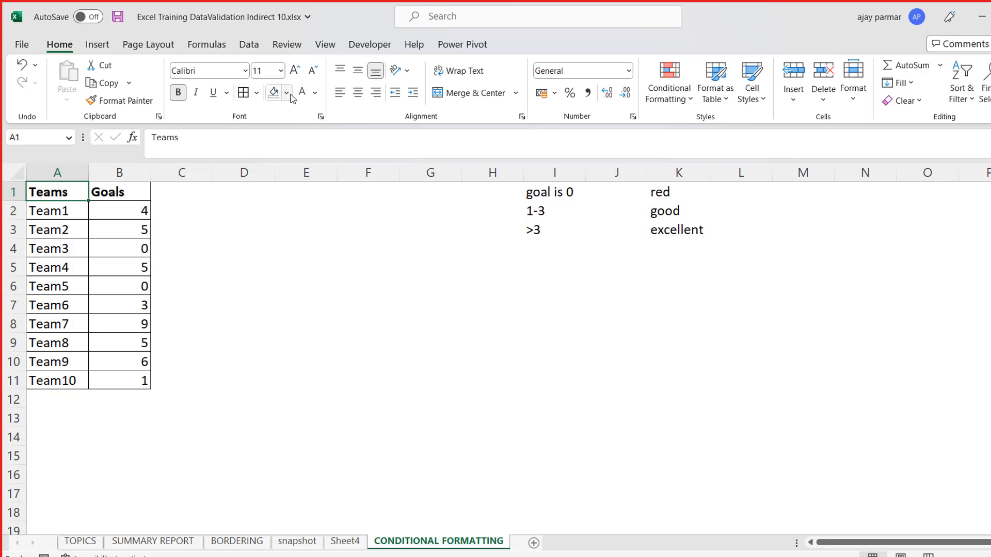
key(ctrl+s)
click(226, 247)
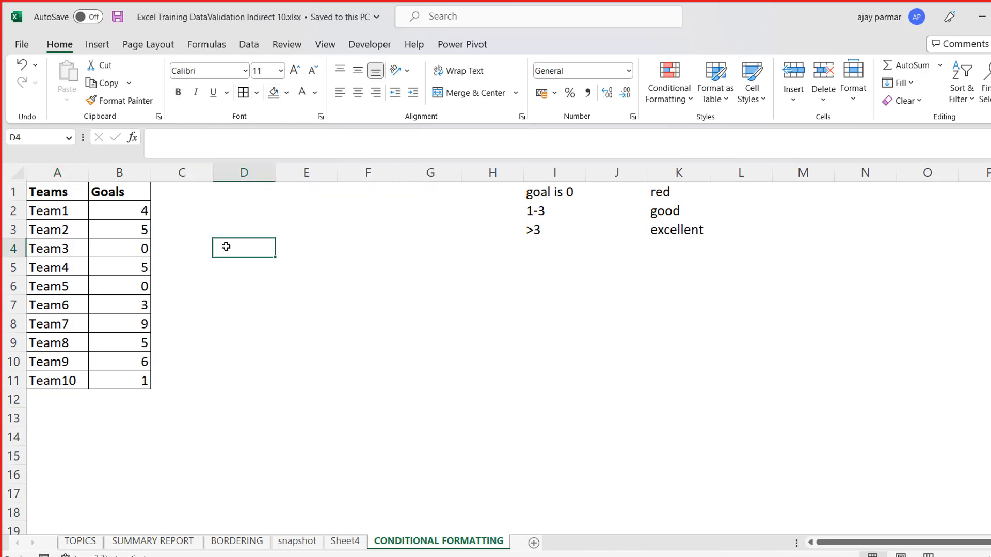
- Start a new conditional formatting rule for the goal values in B2:B11
click(159, 221)
key(Up)
key(Left)
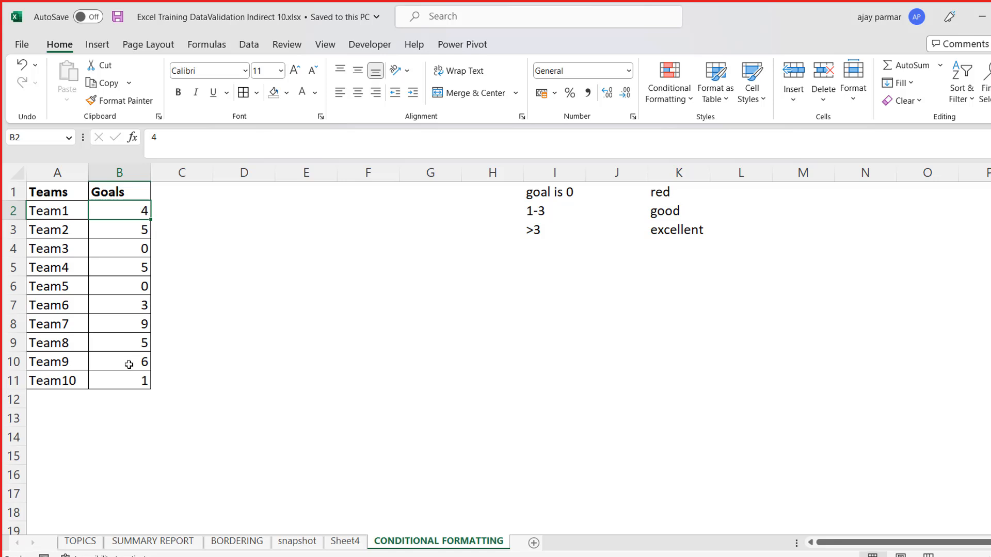
shift+click(137, 380)
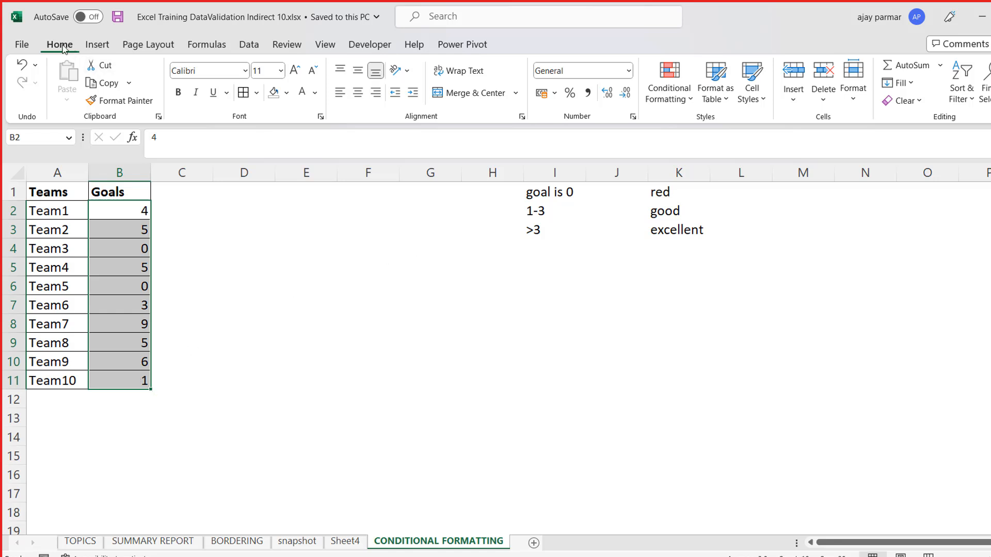
click(690, 99)
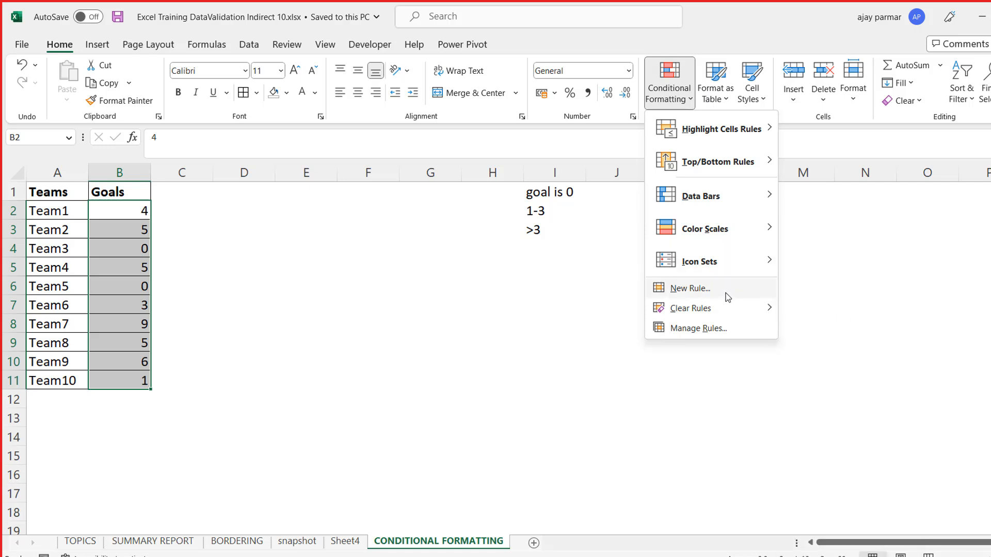
click(255, 94)
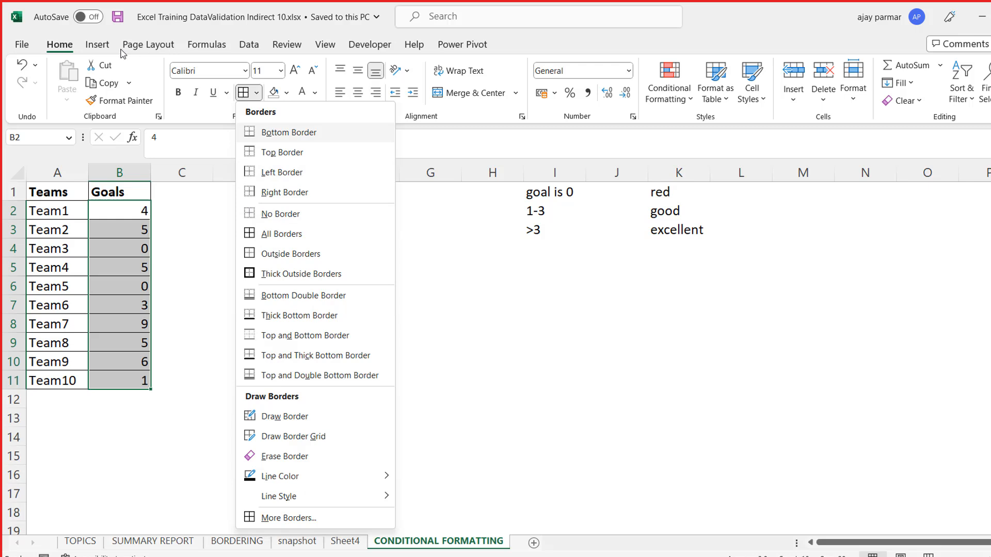
click(691, 107)
mouse_move(705, 133)
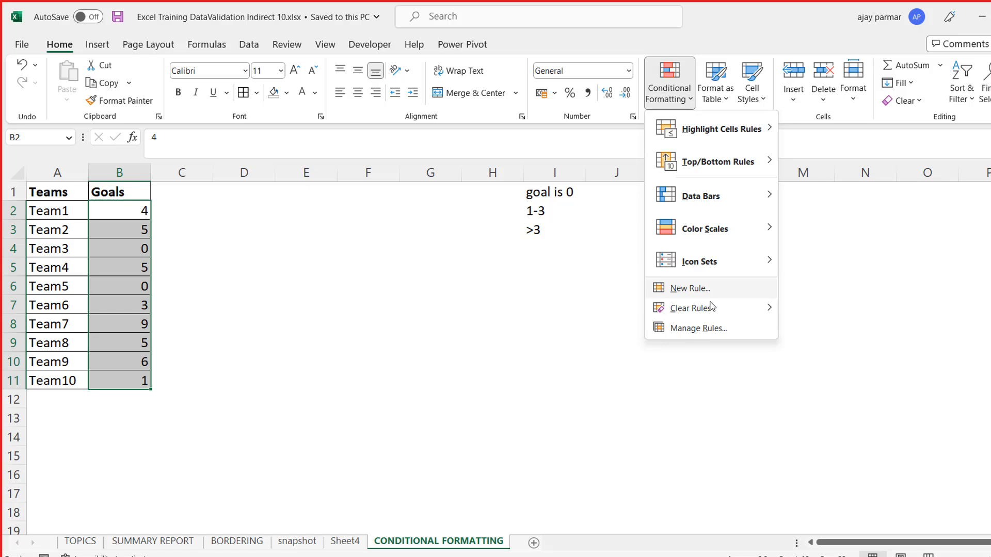
mouse_move(707, 312)
click(713, 291)
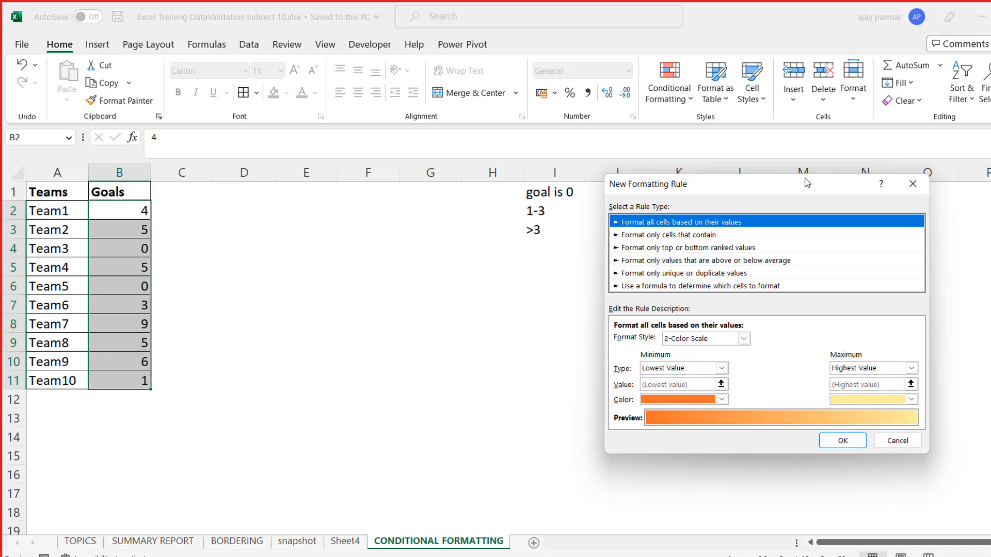
drag(806, 183, 529, 124)
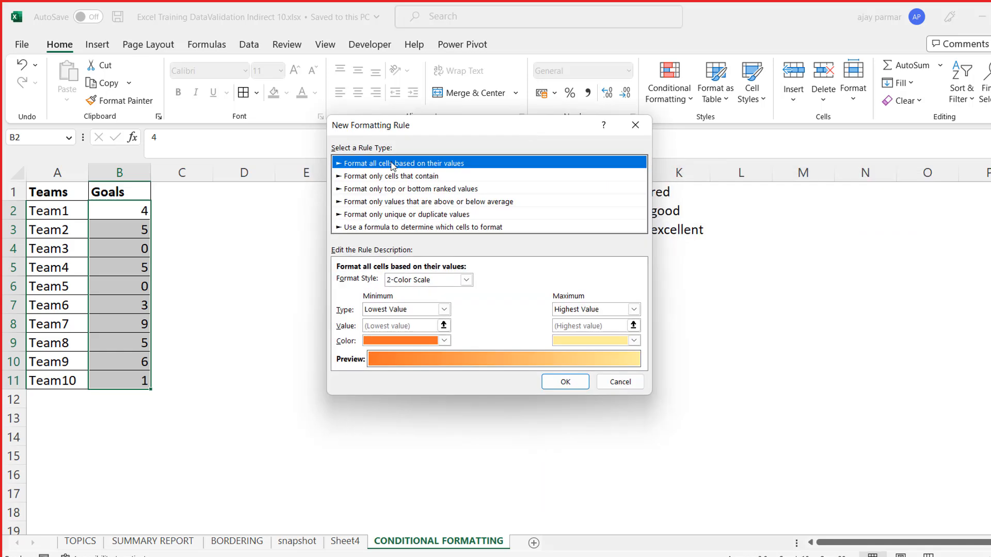
- Examine the available conditional formatting rule types and the settings each one offers
click(380, 177)
key(Down)
key(Down)
key(Down)
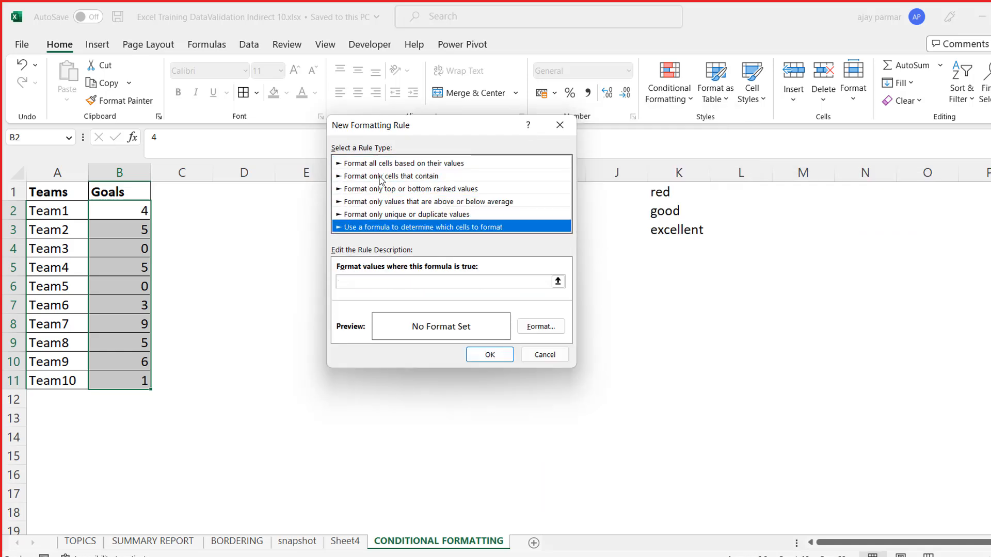
key(Up)
key(Up)
key(Up)
key(Up)
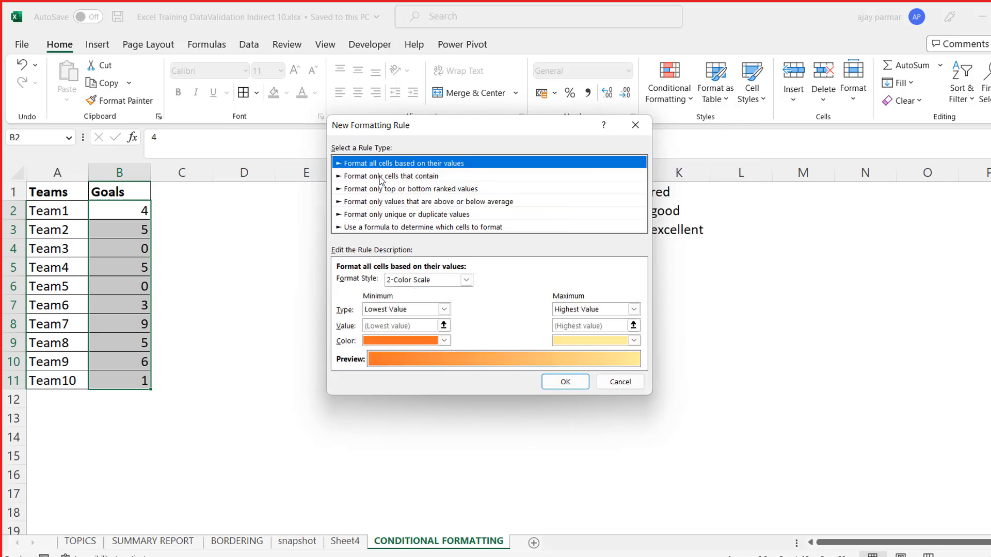
drag(493, 135, 727, 210)
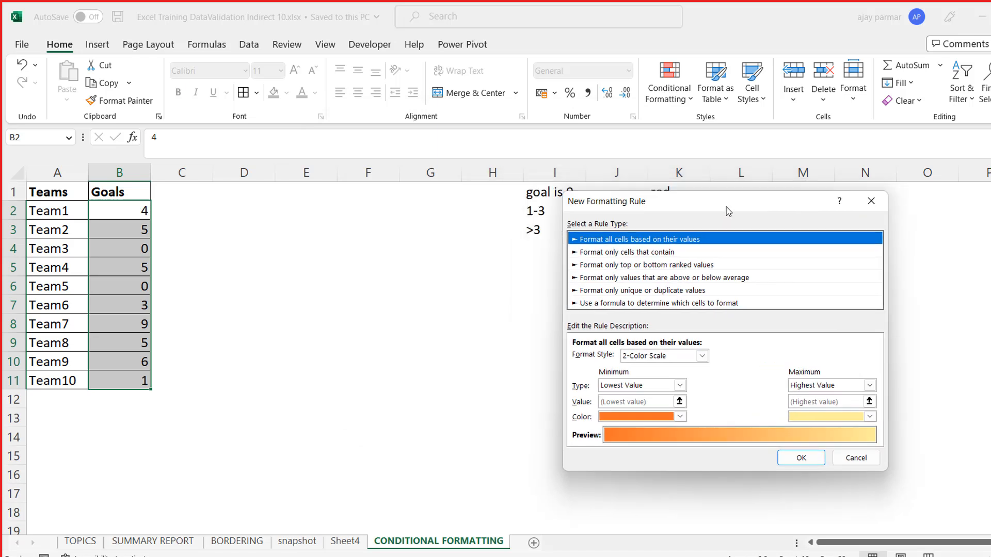
drag(726, 207, 688, 156)
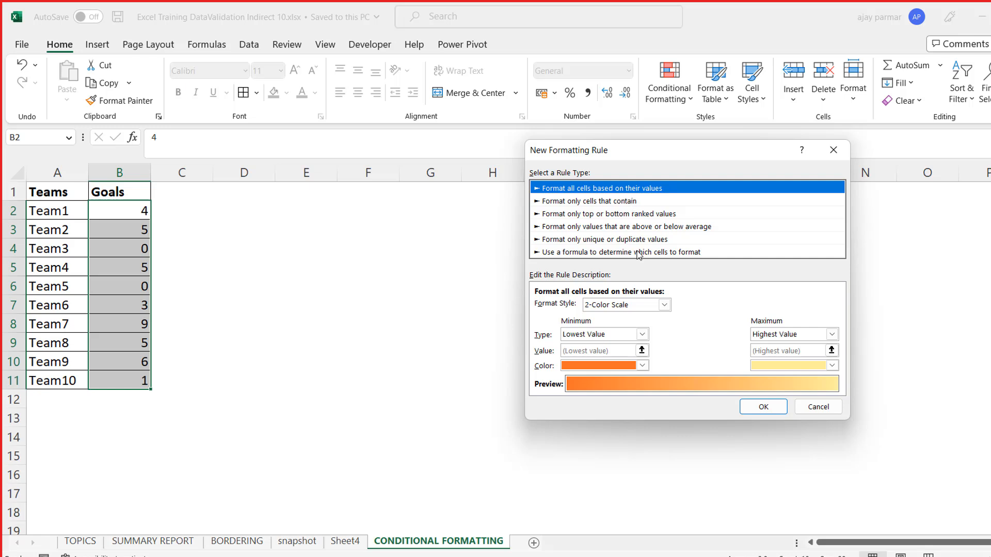
click(616, 203)
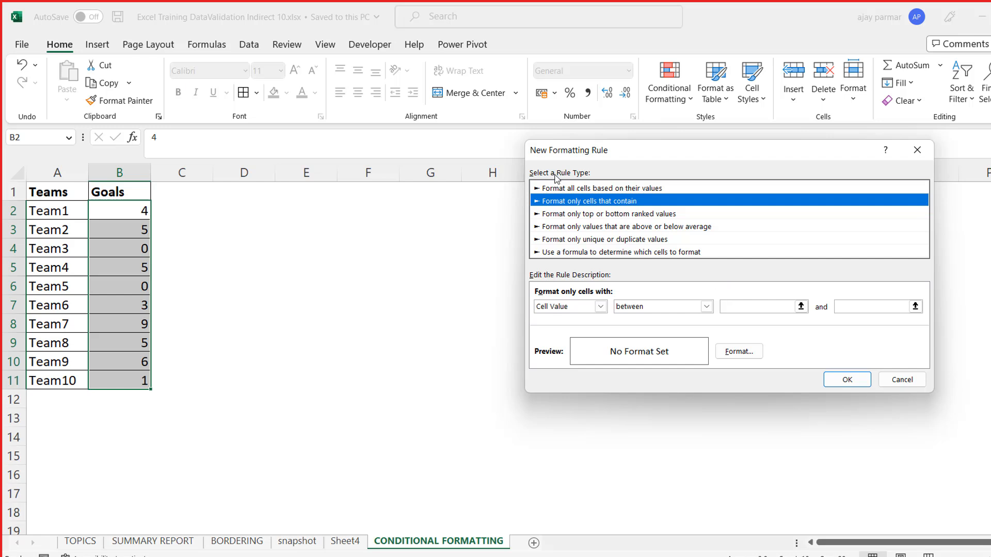
click(579, 215)
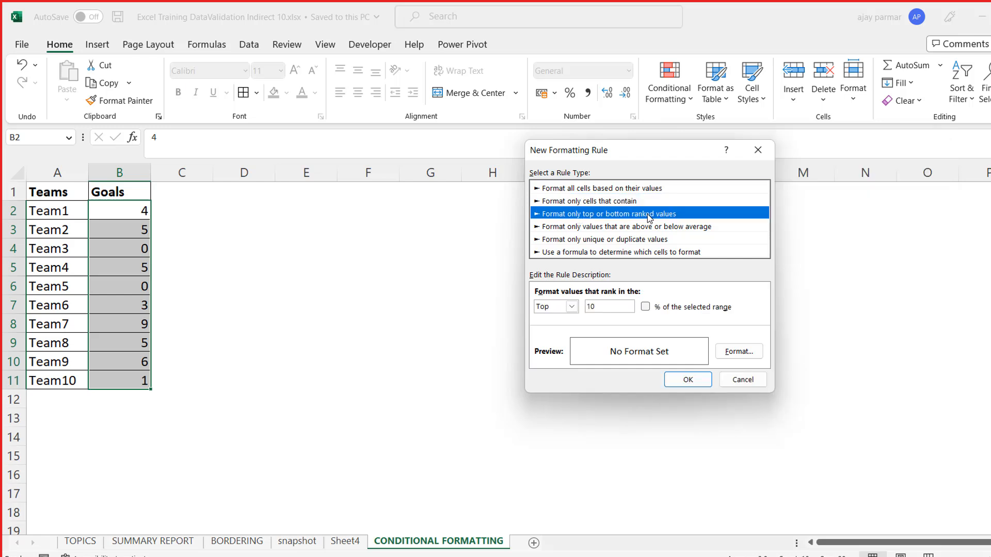
click(610, 228)
click(610, 240)
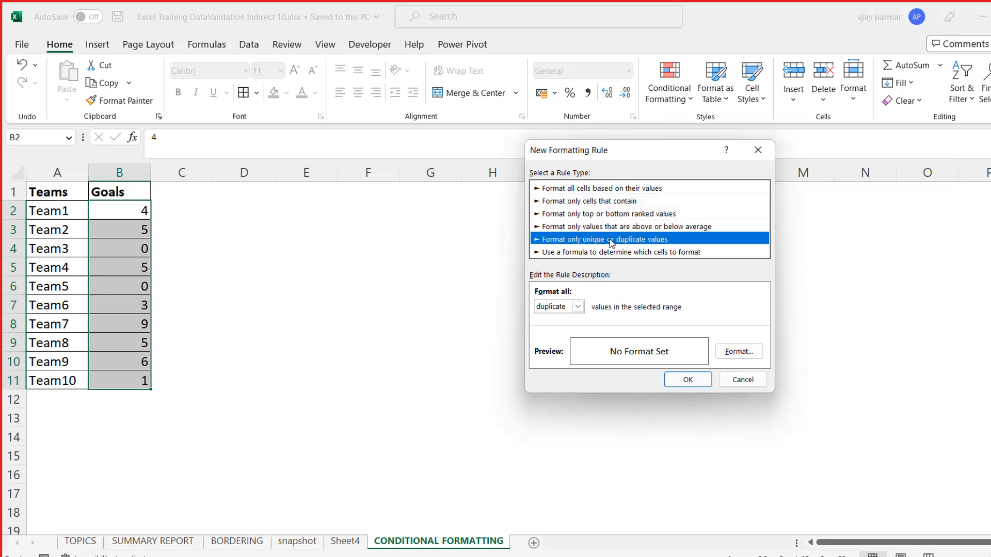
click(617, 253)
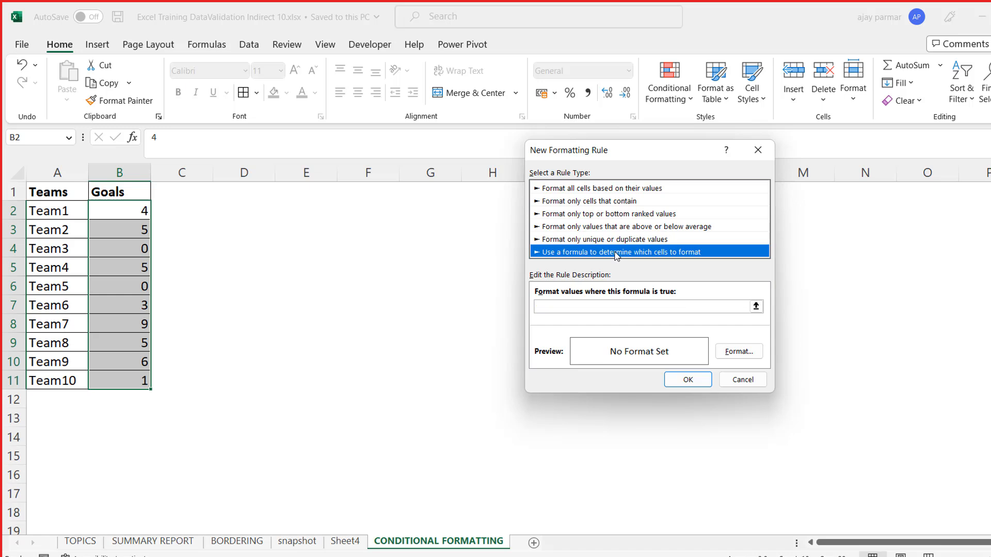
click(603, 240)
click(586, 227)
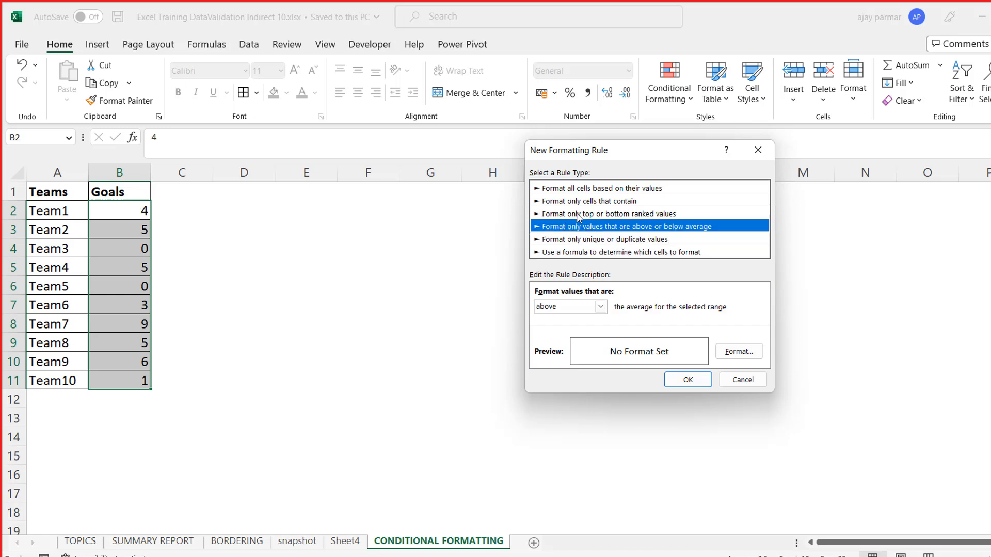
click(577, 214)
- Set the rule to format only cells that contain a cell value equal to 0
click(567, 202)
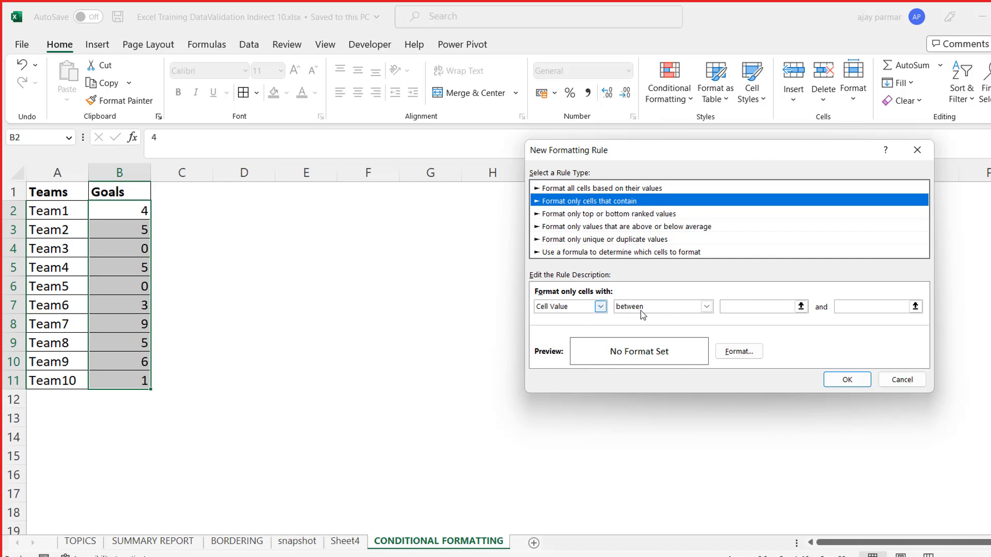
click(711, 309)
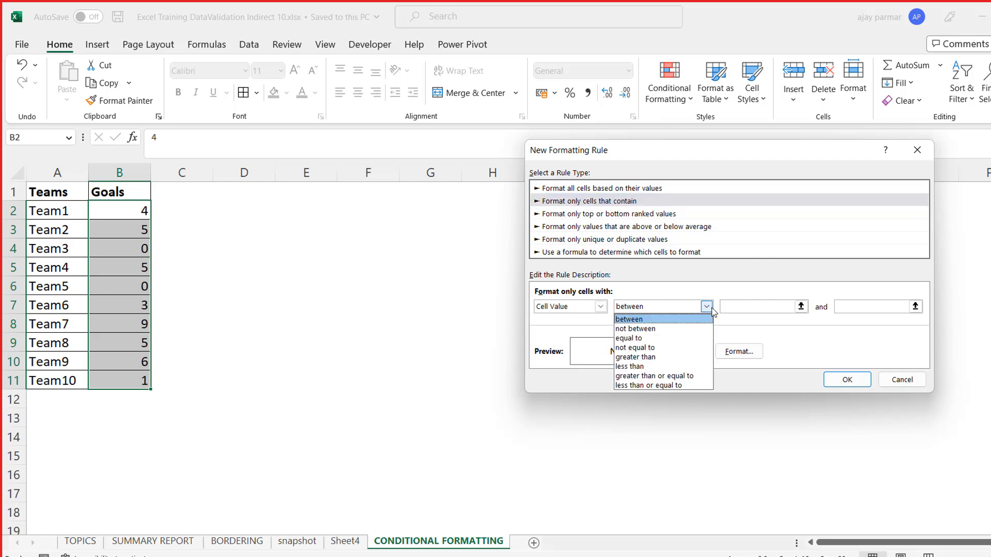
click(653, 339)
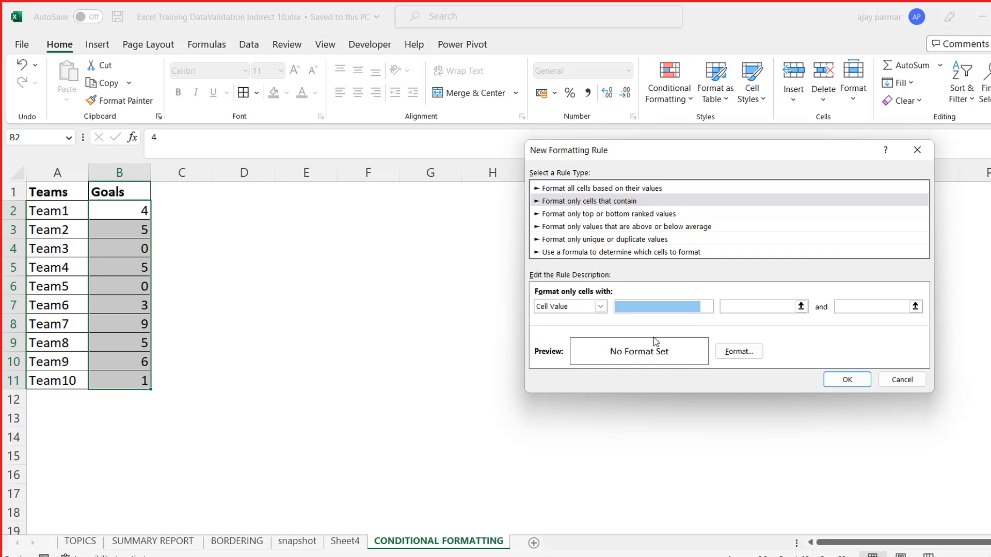
click(732, 306)
text(0)
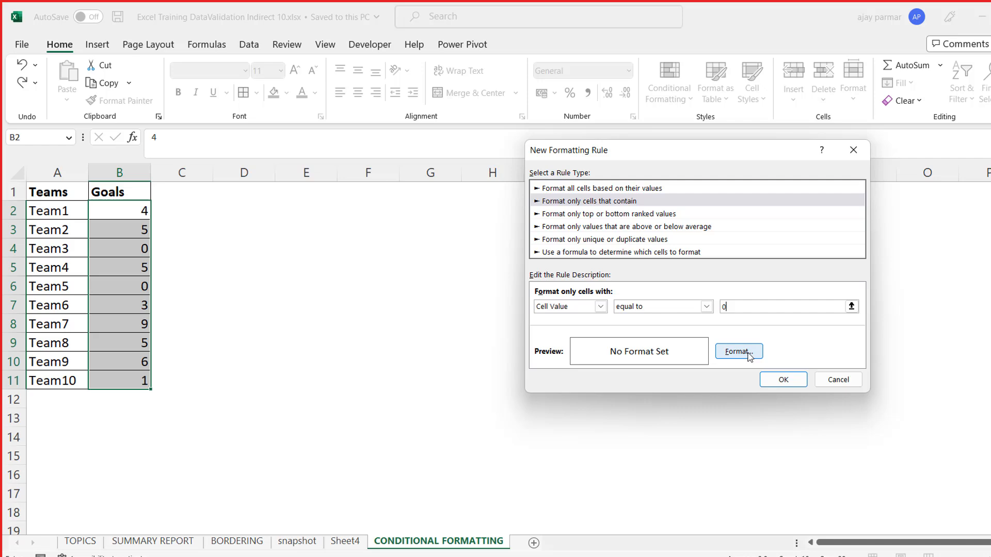
- Give the new rule for Goals cells equal to 0 a bright red background fill
click(748, 353)
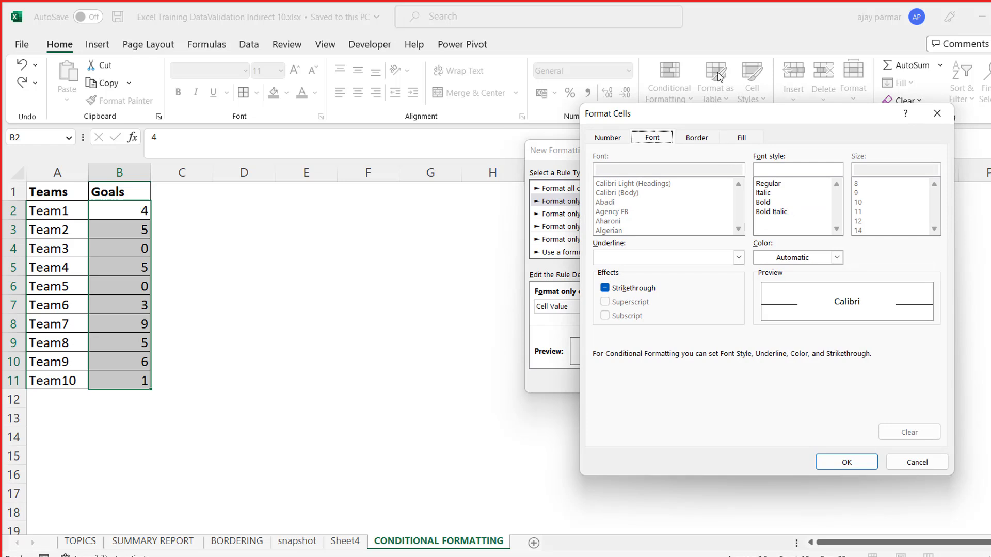
click(745, 140)
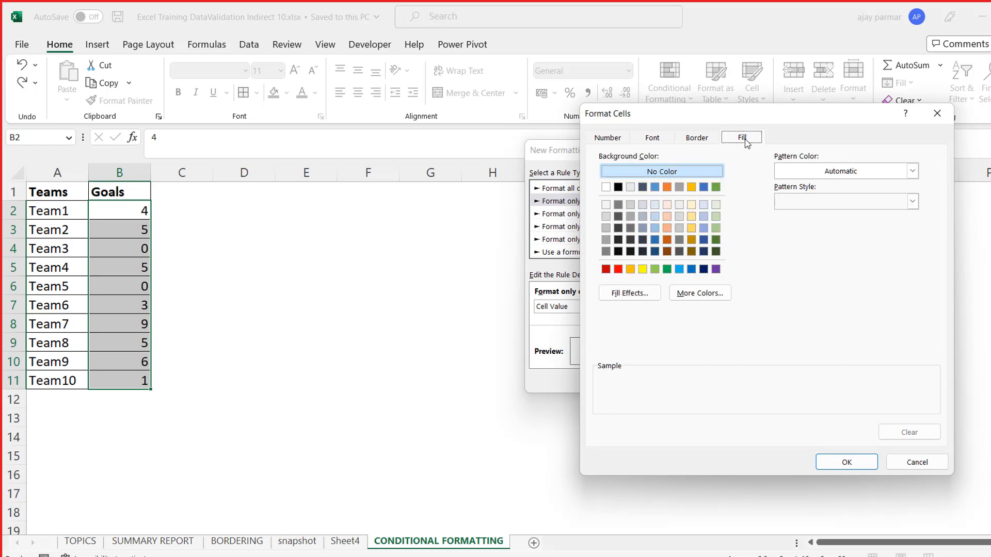
click(619, 270)
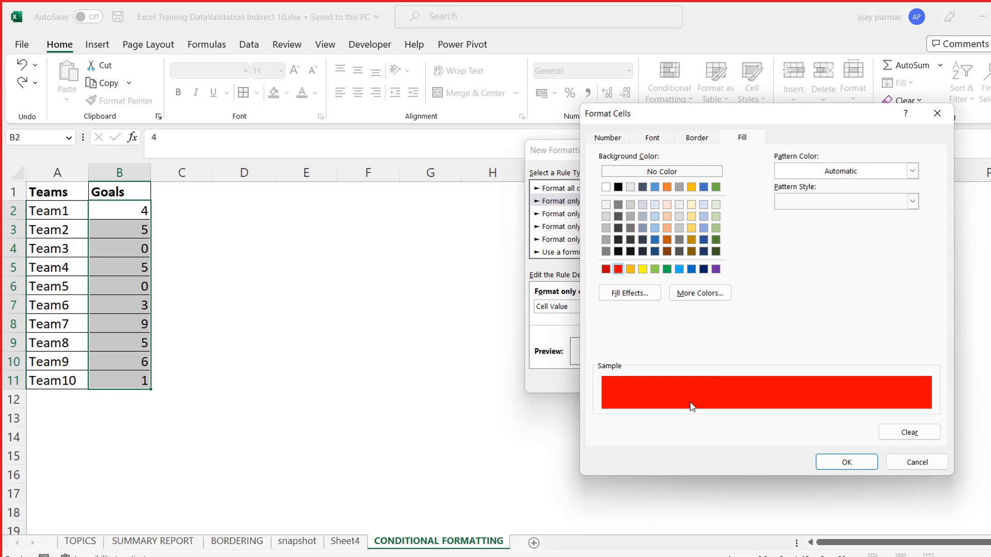
- Set the rule's font to white with the Bold Italic style and accept the format
click(653, 138)
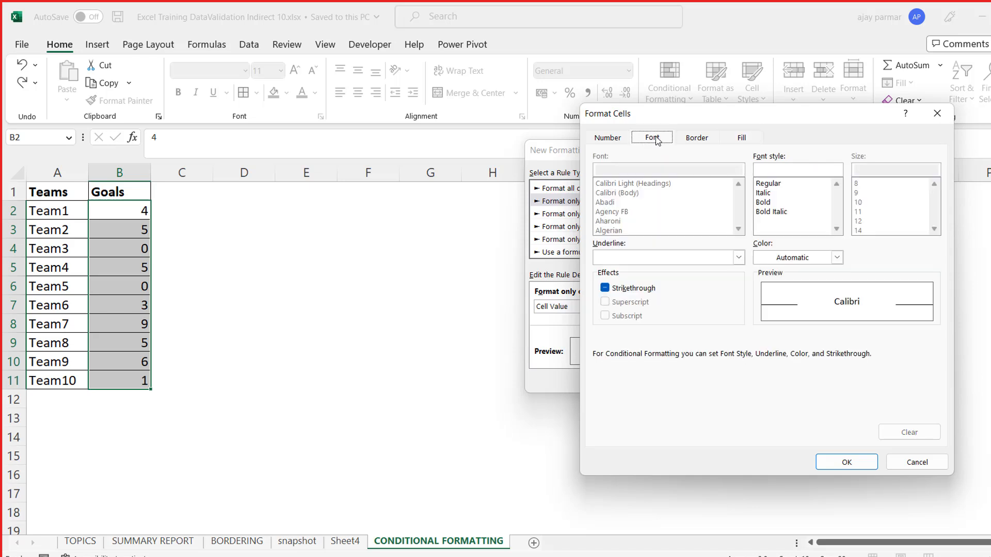
click(837, 258)
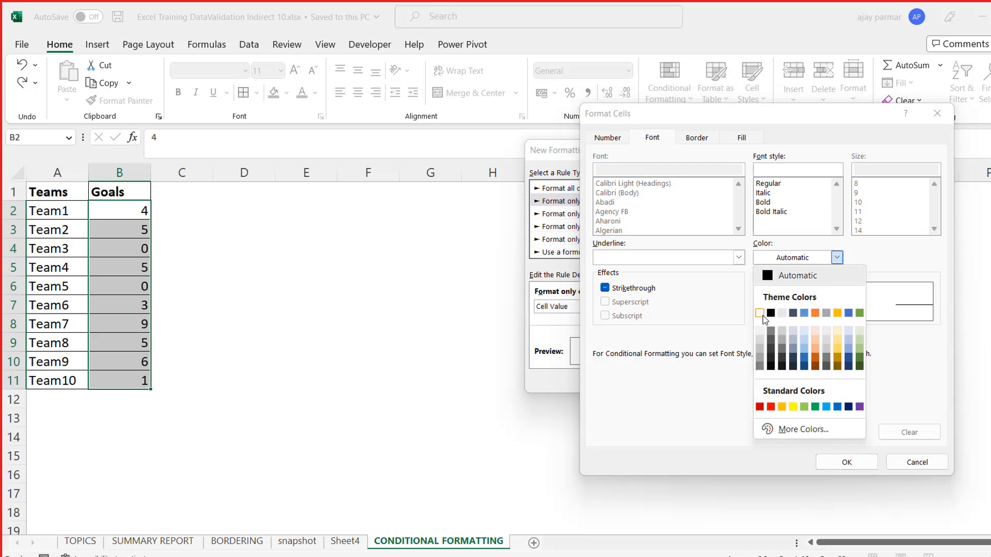
click(760, 313)
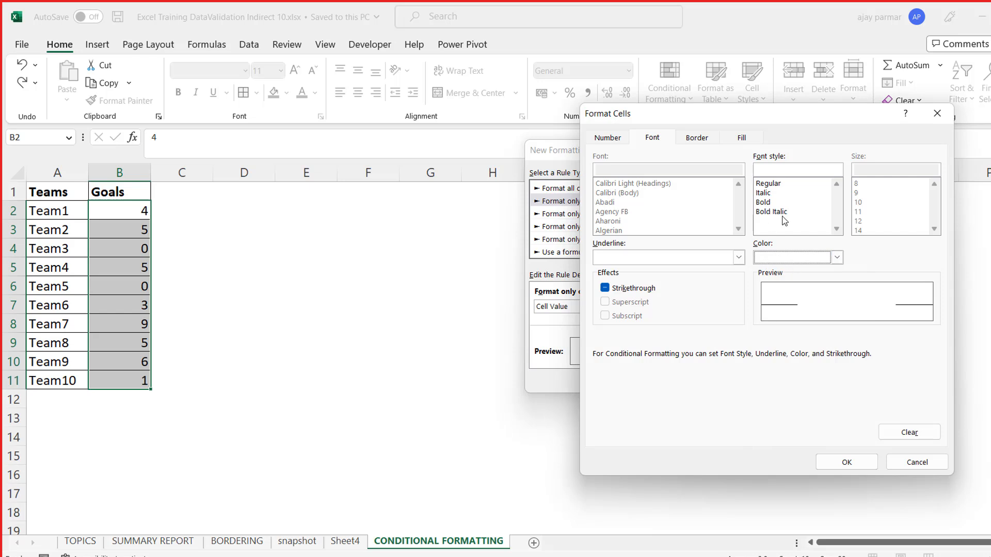
click(771, 203)
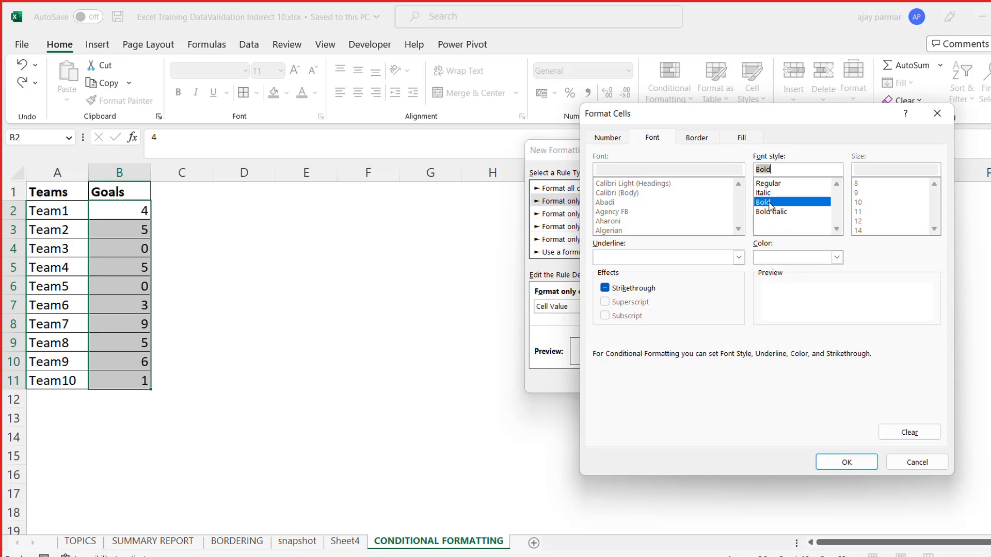
click(778, 212)
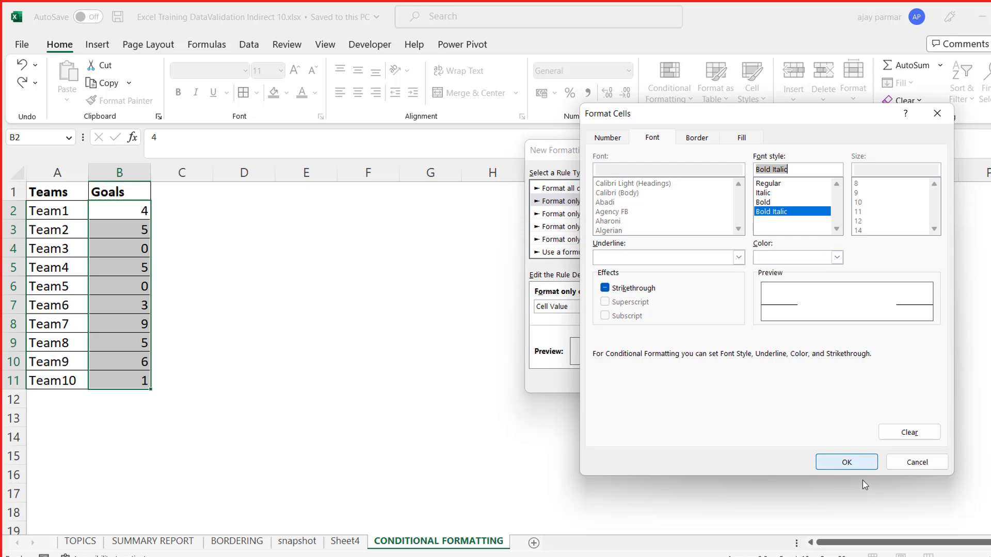
click(848, 463)
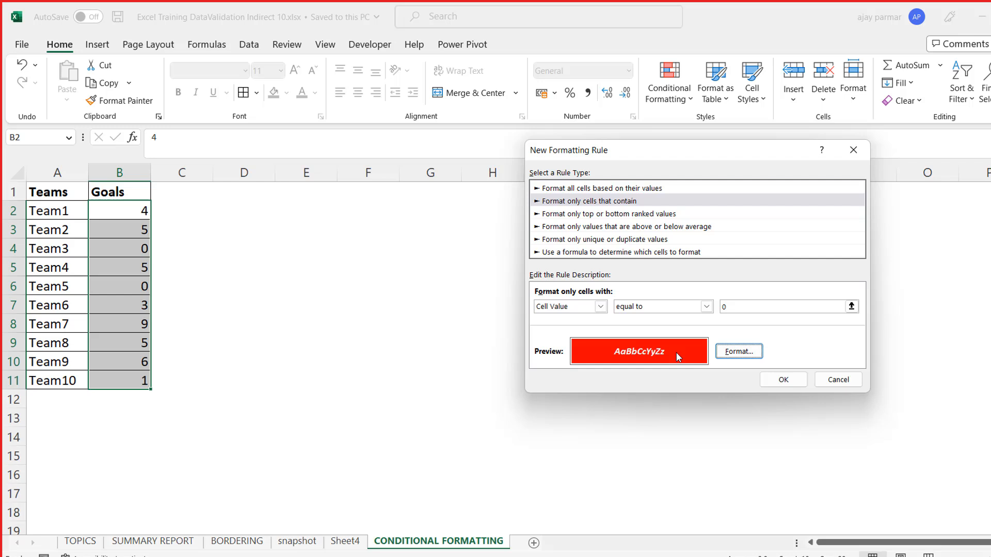
- Change the rule's font style to Bold and apply the rule to the Goals cells
click(738, 351)
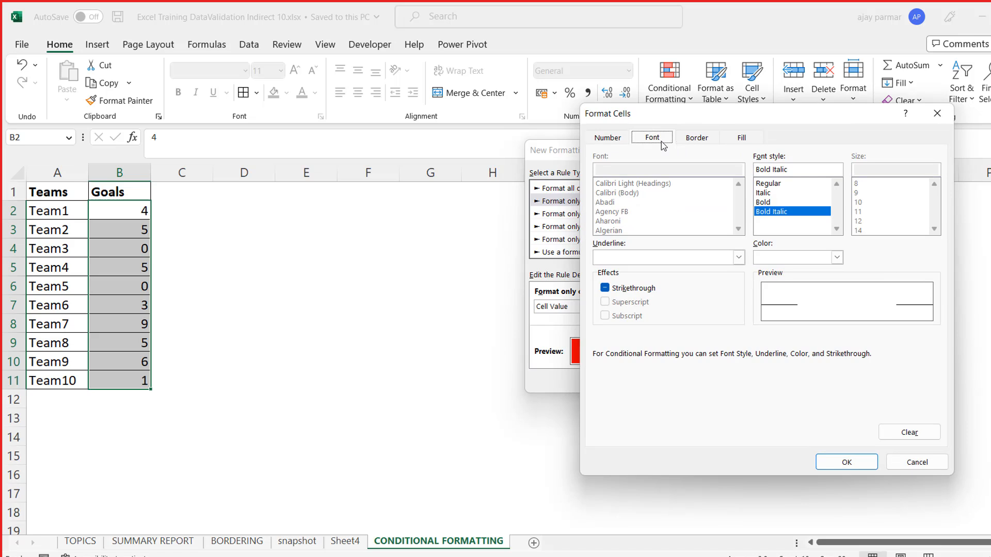
click(779, 211)
click(771, 206)
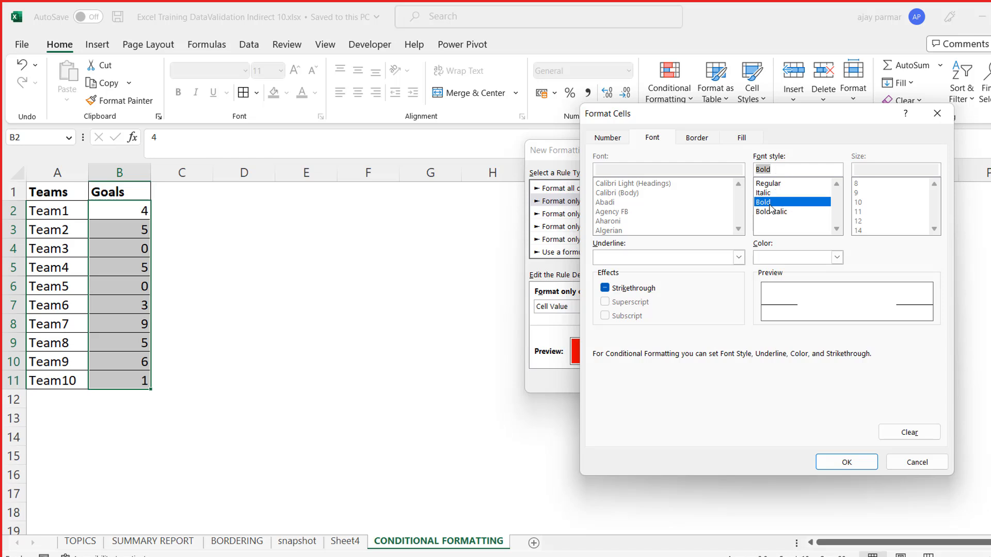
click(846, 463)
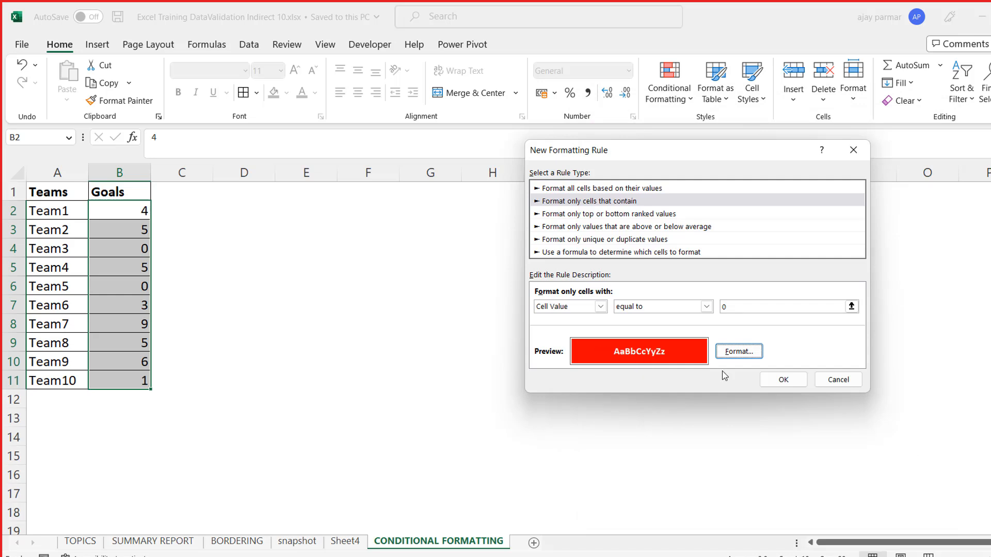
click(785, 381)
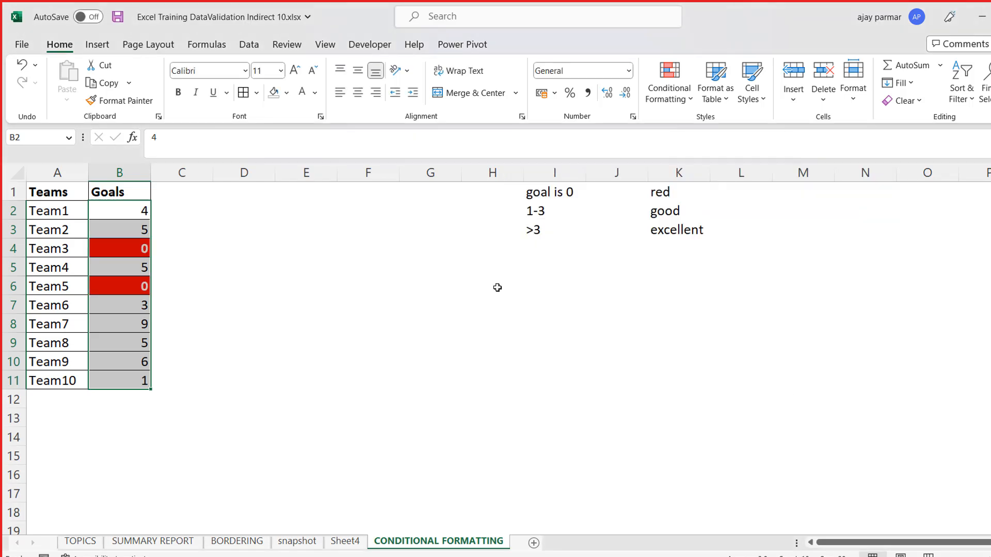
click(120, 250)
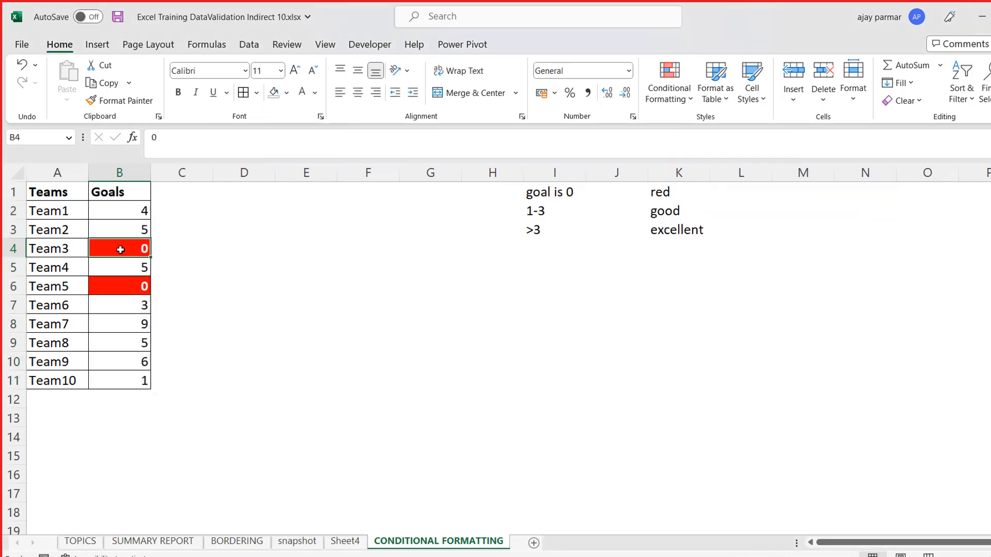
click(540, 211)
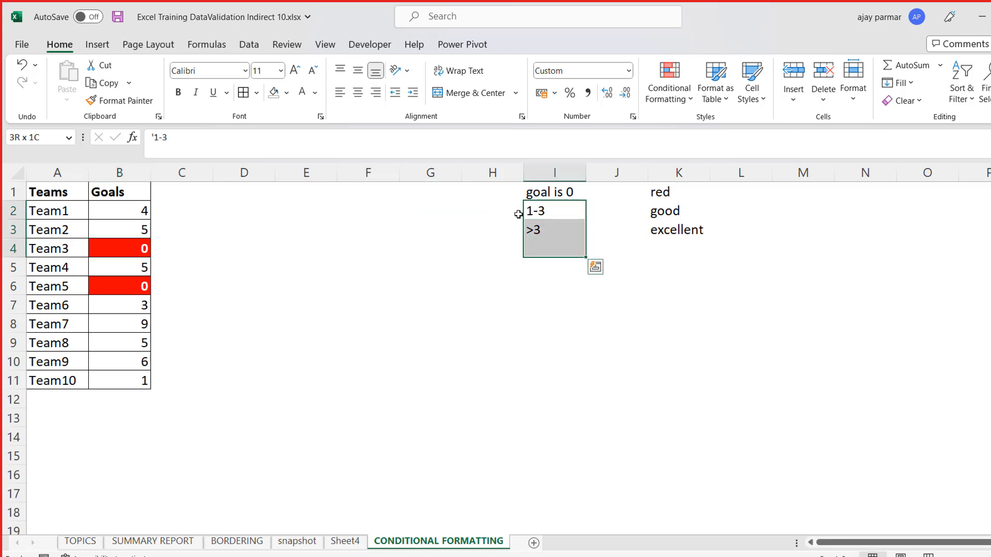
key(Left)
key(Right)
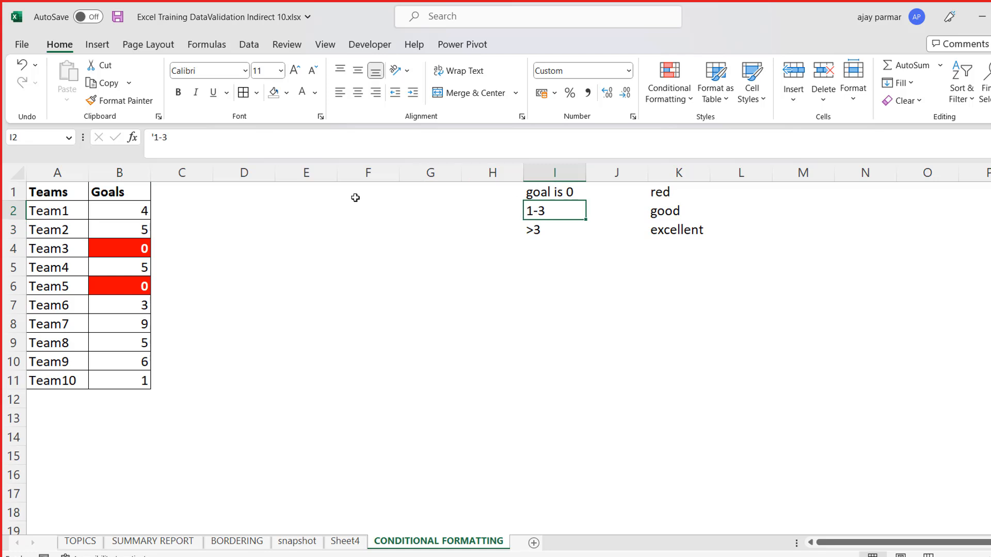
- Try to remove the red background from Team3's goals cell B4 with No Fill
click(106, 207)
key(Down)
key(Down)
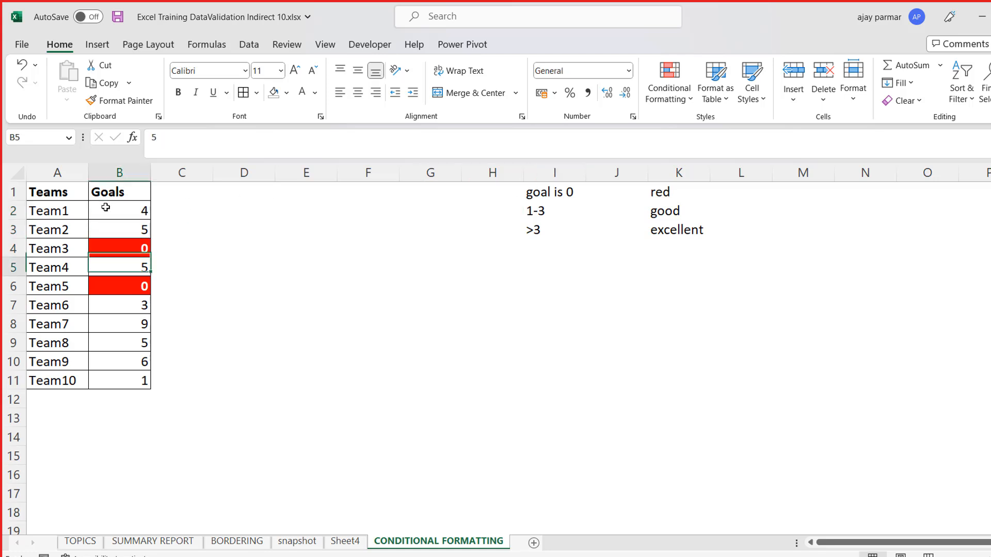
click(287, 93)
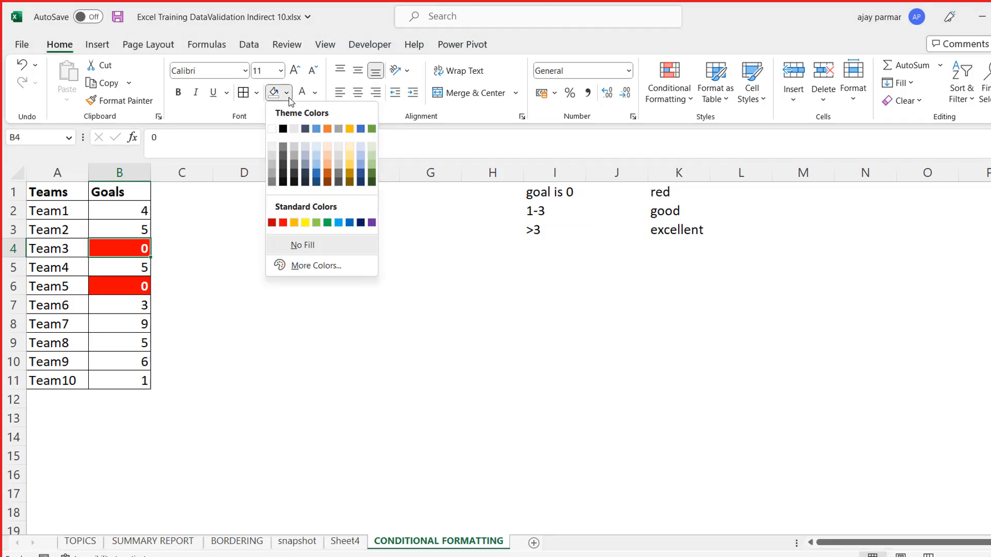
click(284, 251)
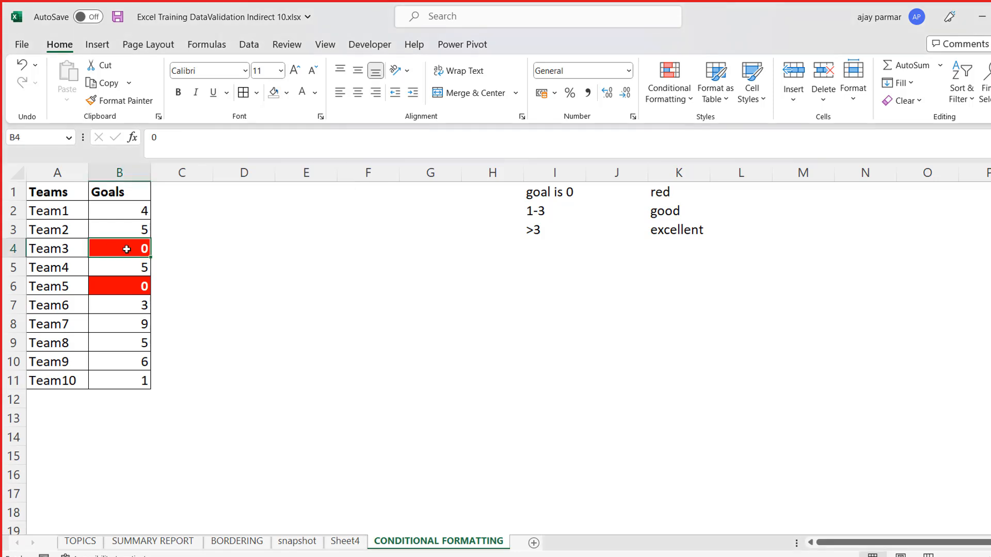
key(Right)
click(126, 249)
key(Right)
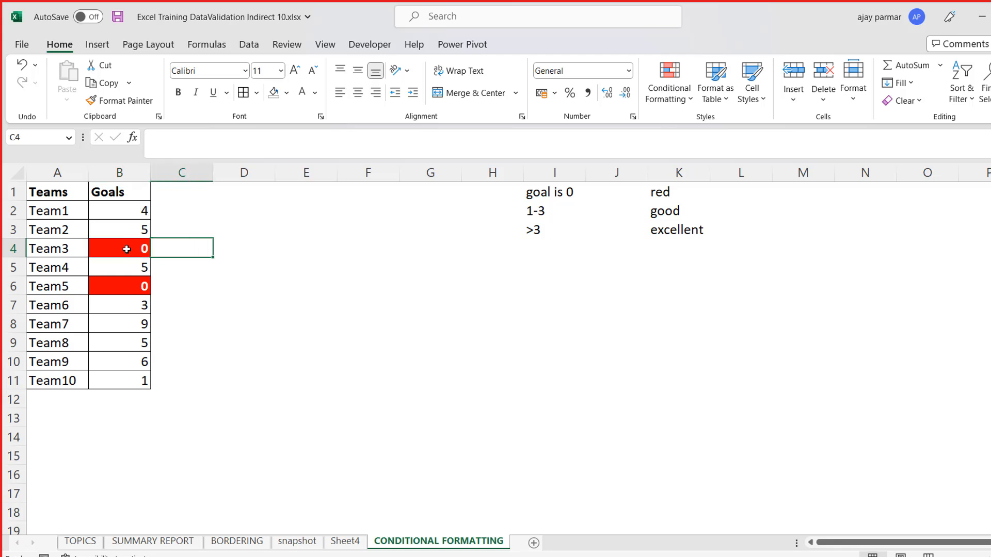
key(Right)
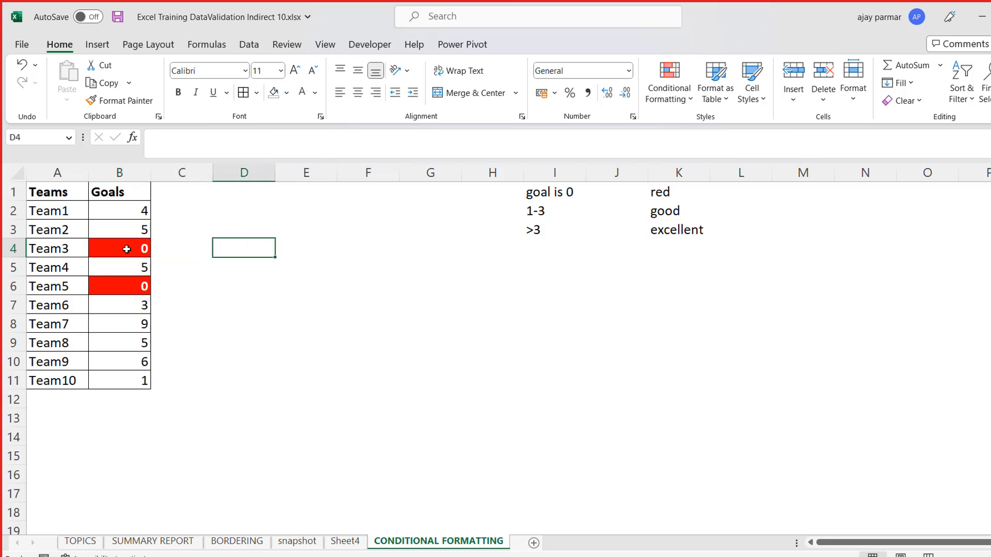
key(Left)
key(Left)
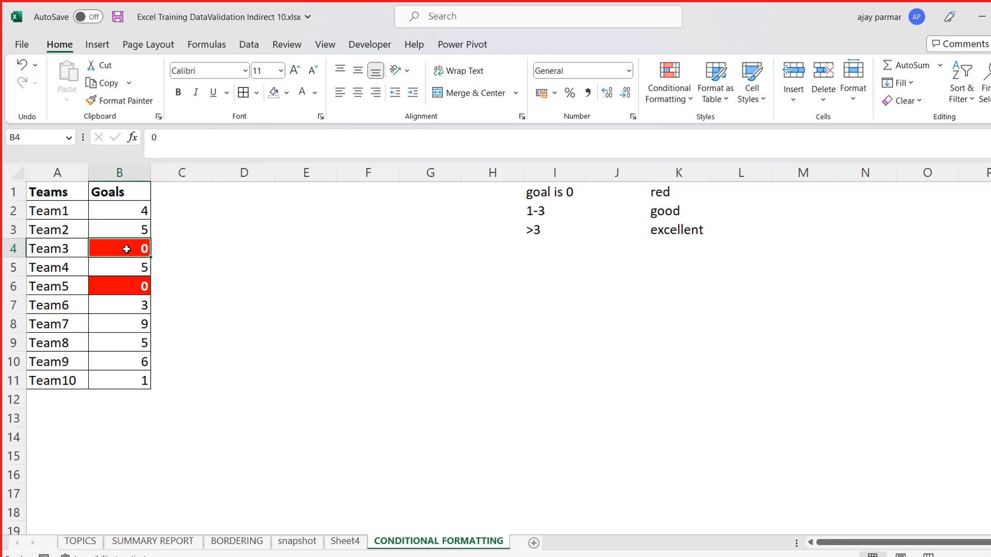
key(Right)
key(Left)
click(128, 218)
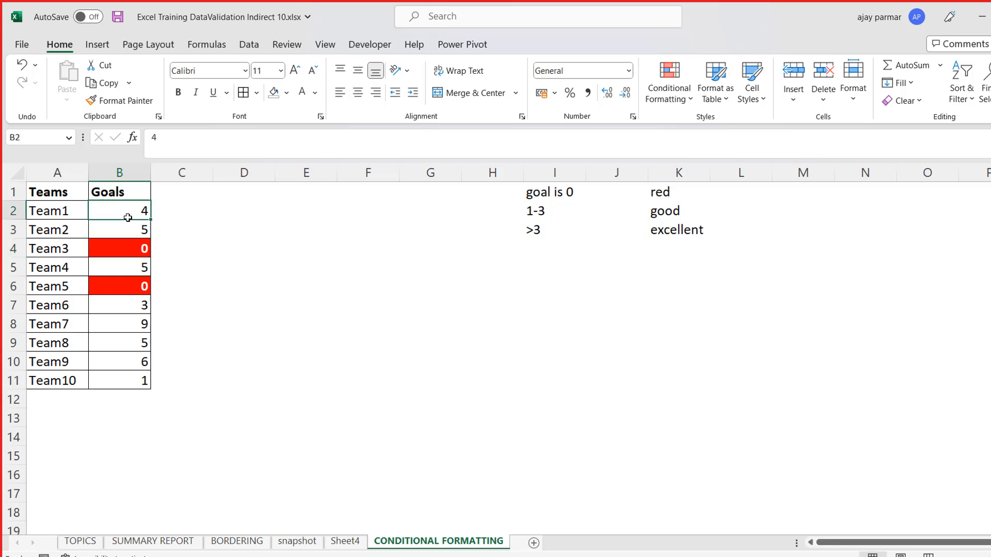
shift+click(127, 381)
- Review the conditional formatting rule that applies to cell B3 in the Rules Manager, leaving it unedited
click(124, 236)
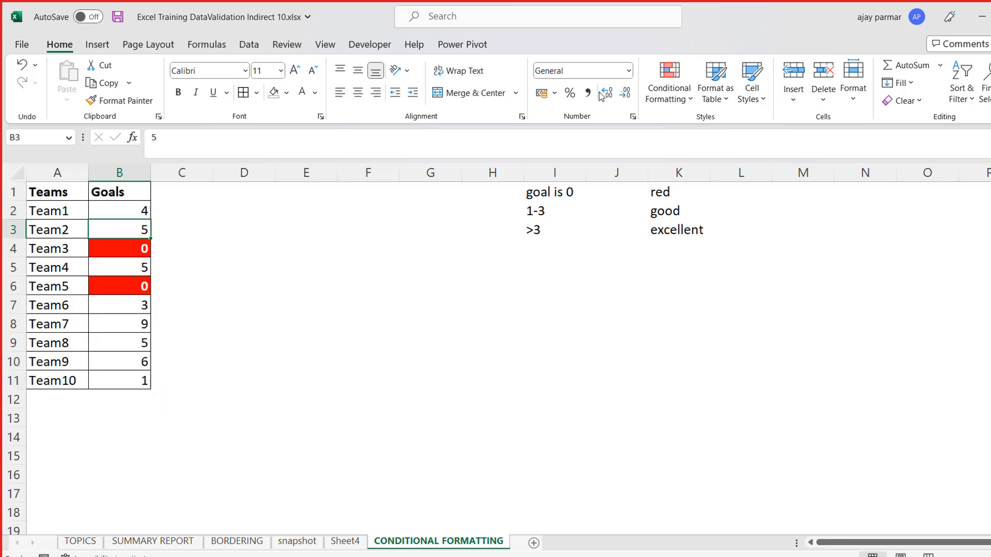
click(689, 105)
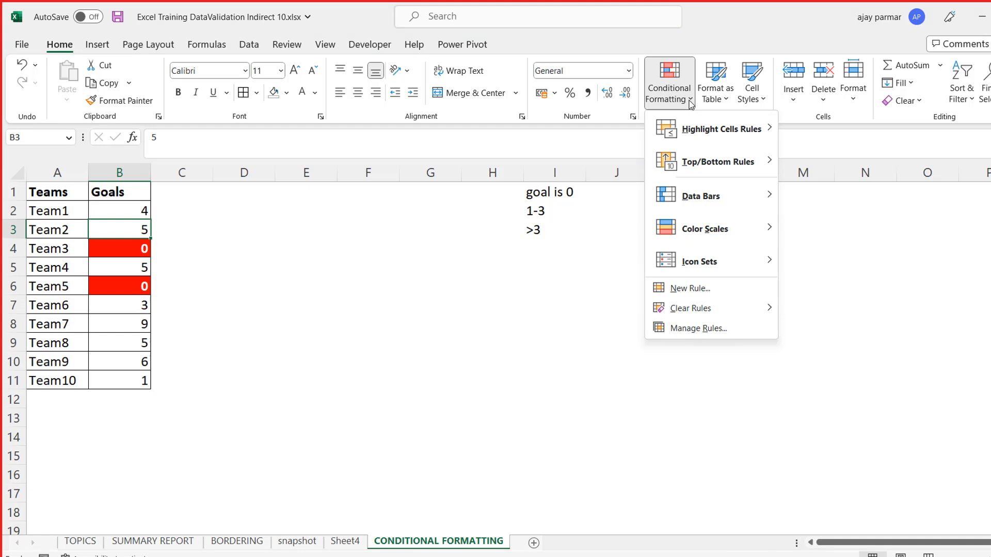
click(694, 330)
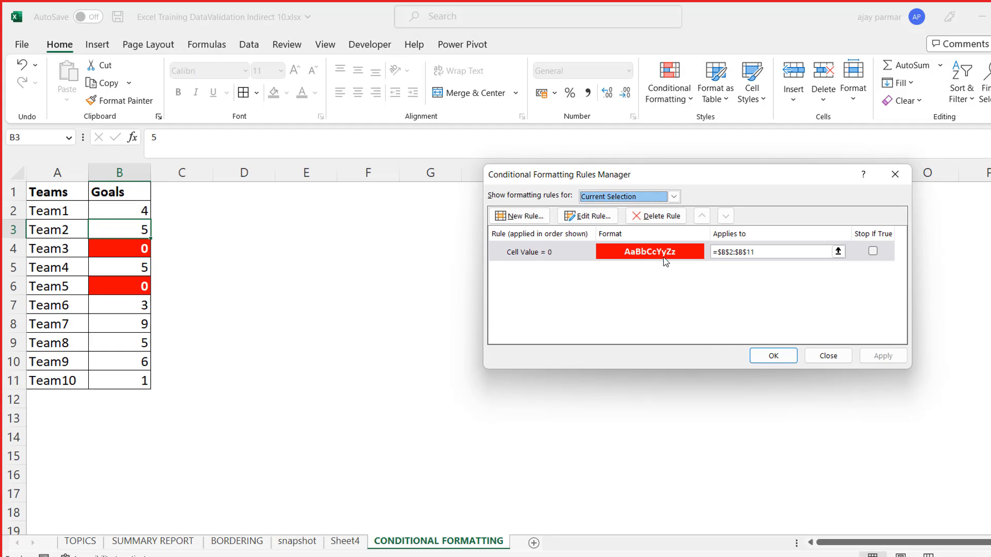
click(562, 257)
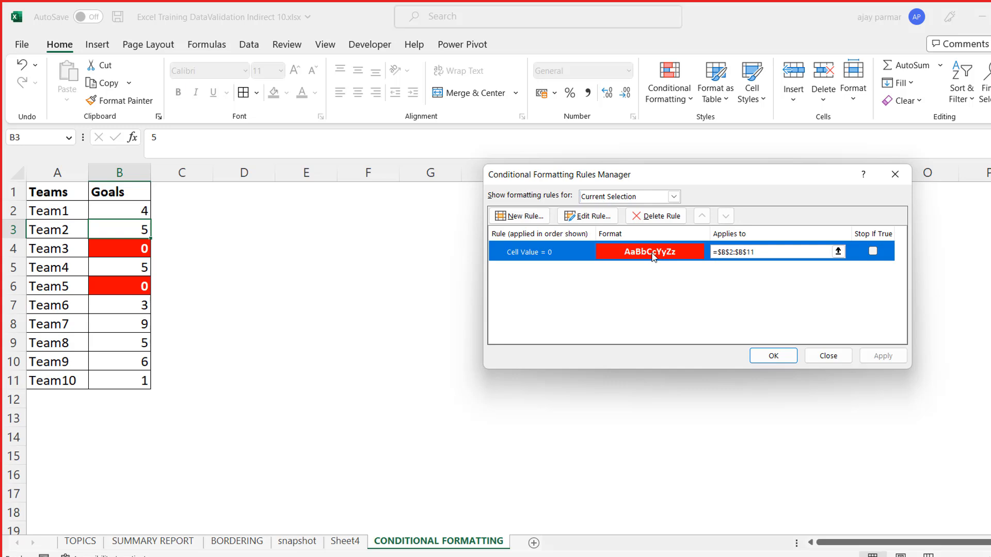
click(812, 352)
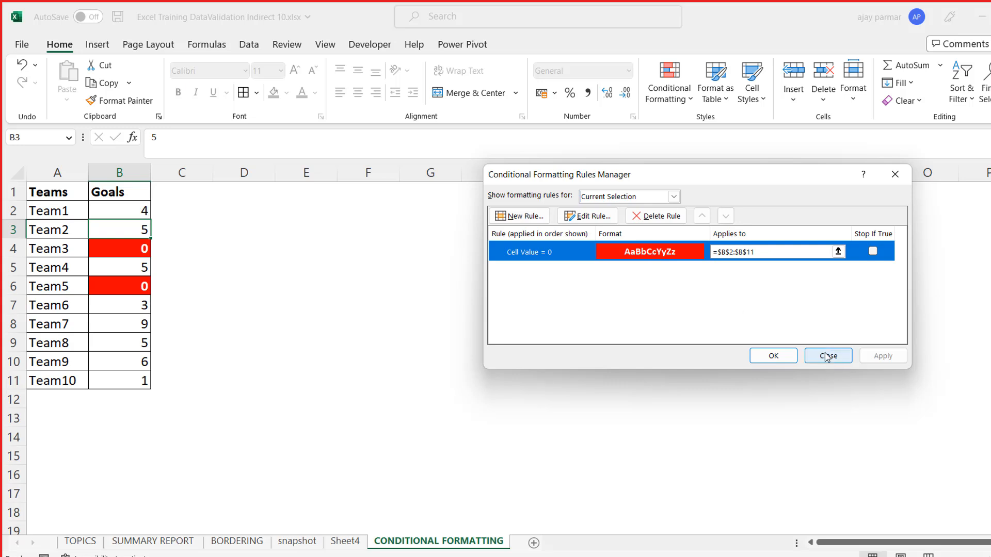
- Review the equal-to-0 rule's condition, font and fill settings for Goals cells B2:B11 in the Rules Manager, leaving them unedited
click(126, 203)
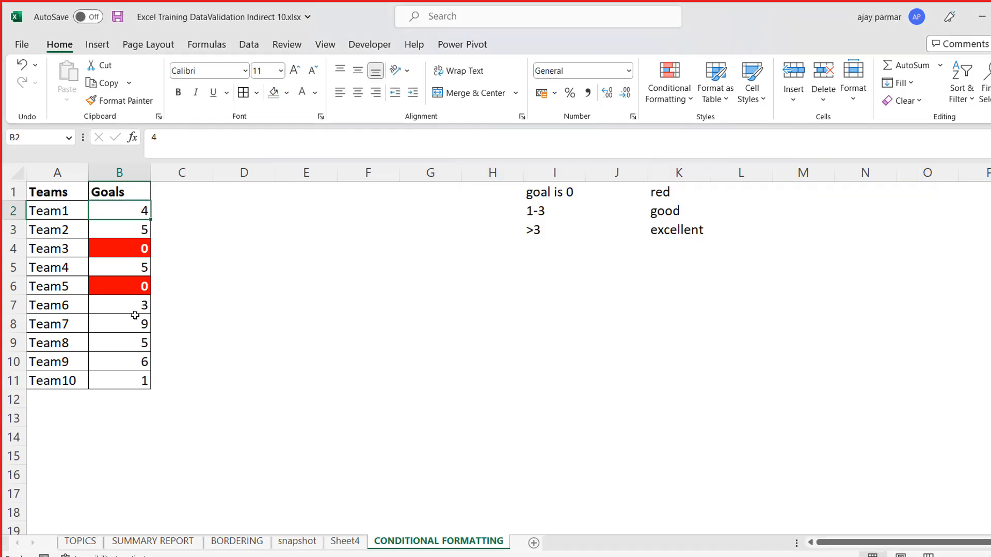
shift+click(123, 383)
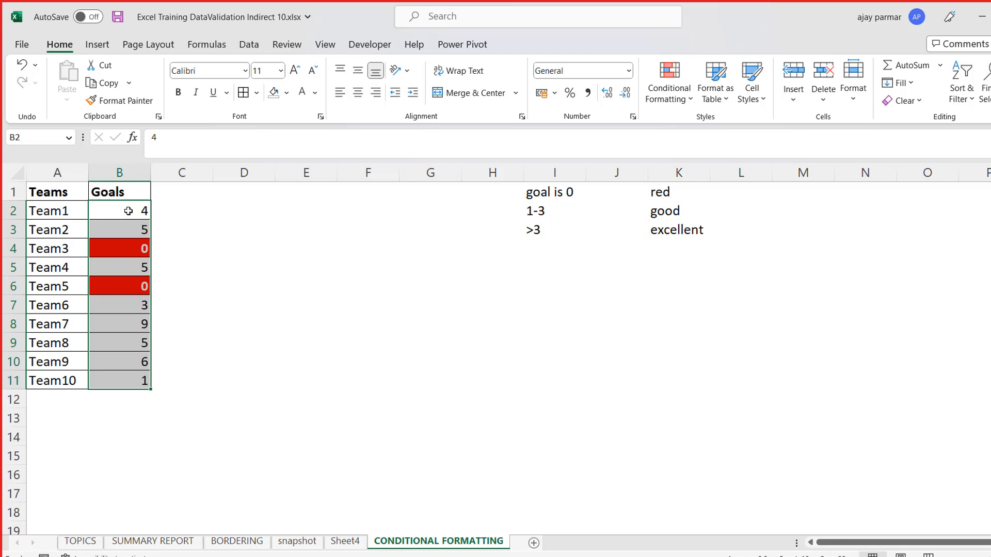
click(681, 95)
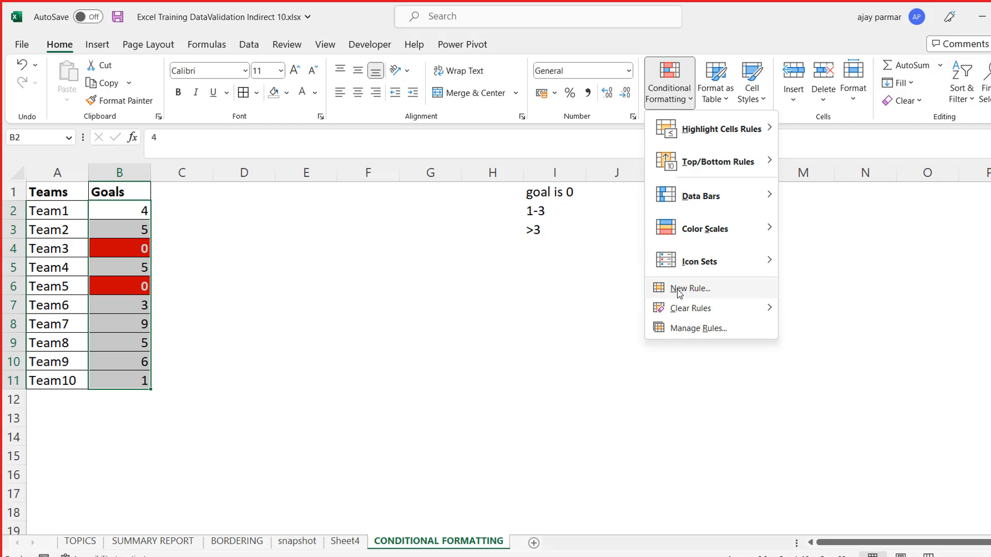
click(696, 330)
click(548, 256)
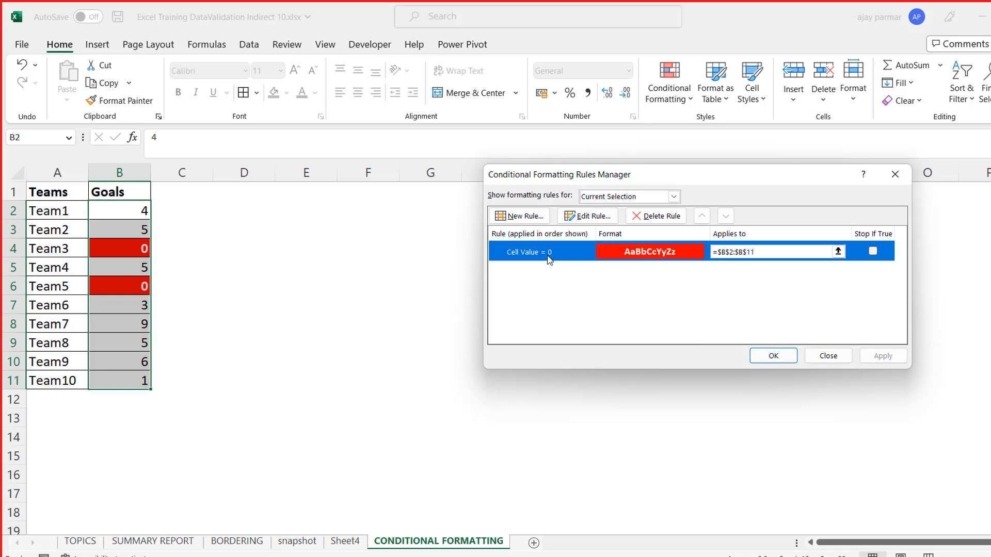
click(598, 220)
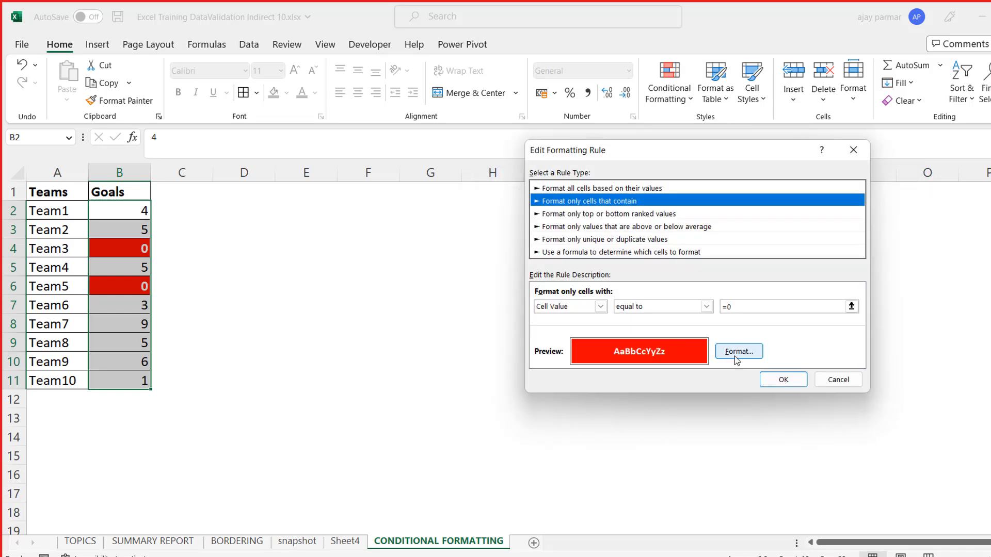
click(738, 351)
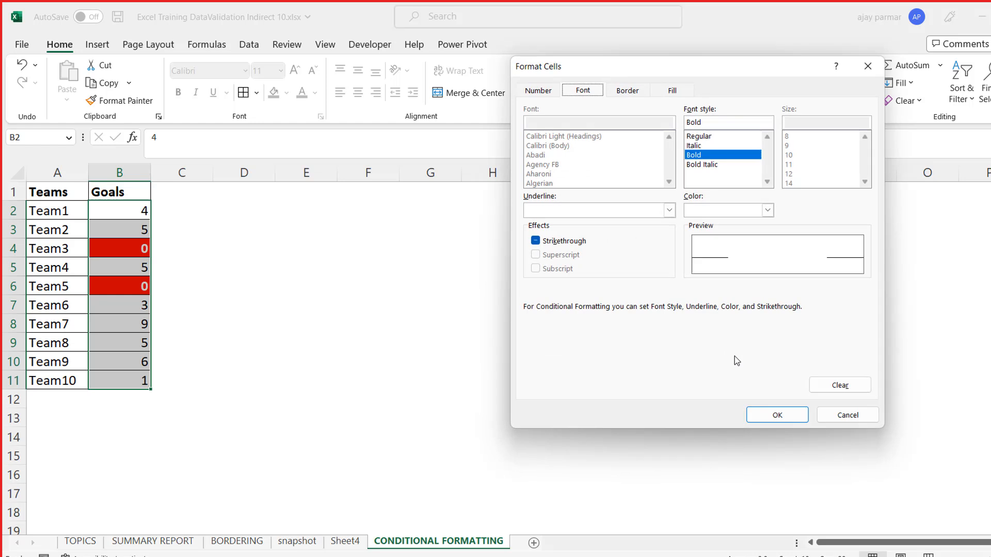
click(672, 92)
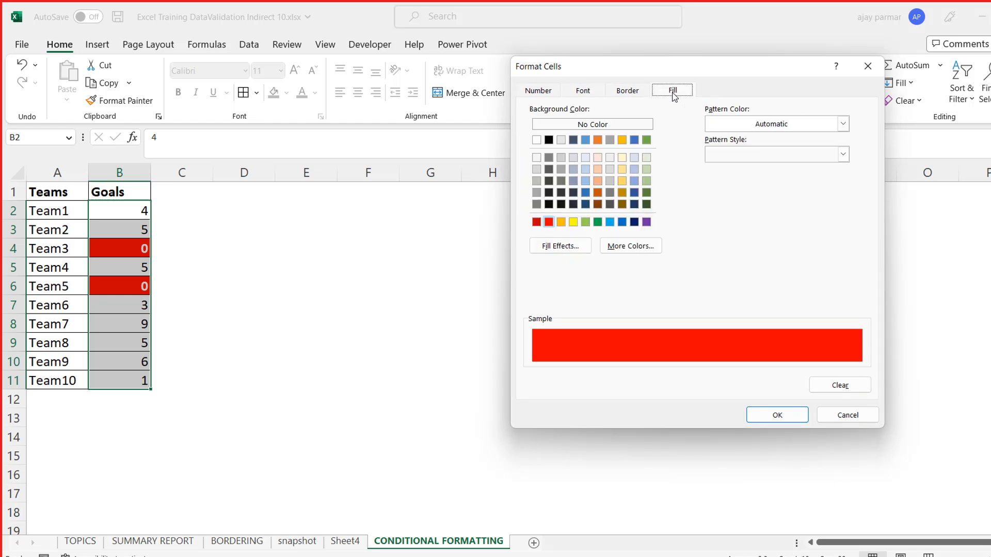
click(869, 421)
click(843, 386)
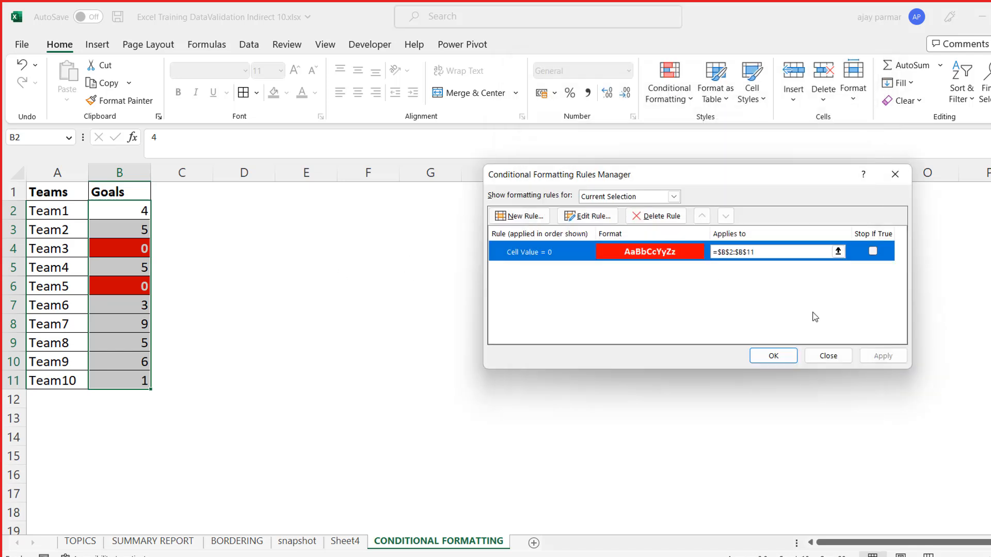
click(828, 356)
- View the Clear Rules options available for Goals cells B2:B11 without clearing any rule
drag(129, 205, 133, 381)
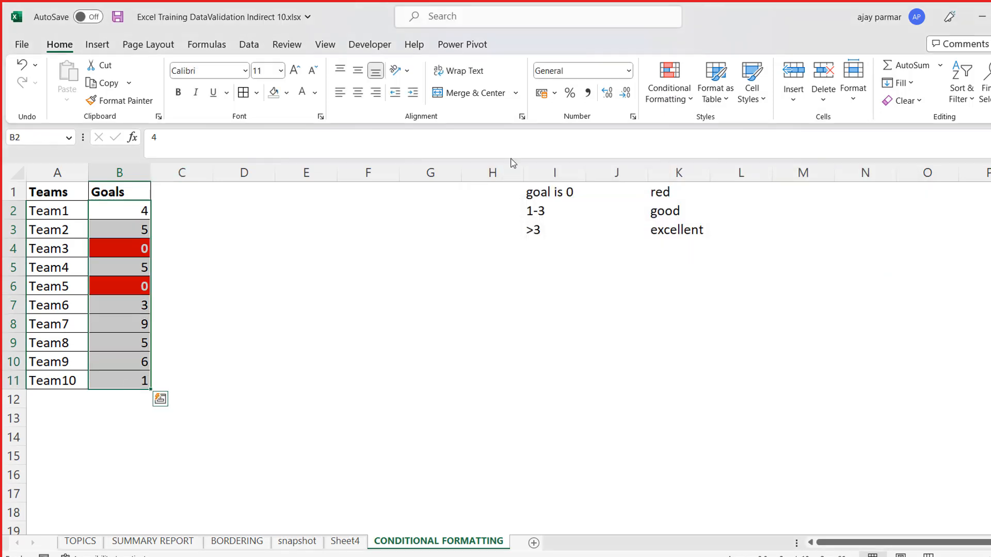
click(692, 108)
mouse_move(720, 307)
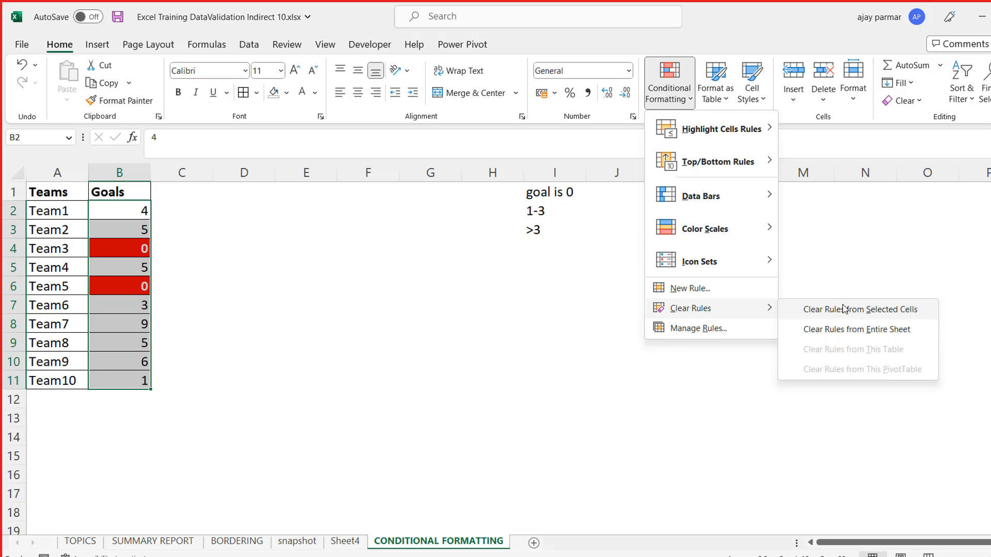
click(618, 382)
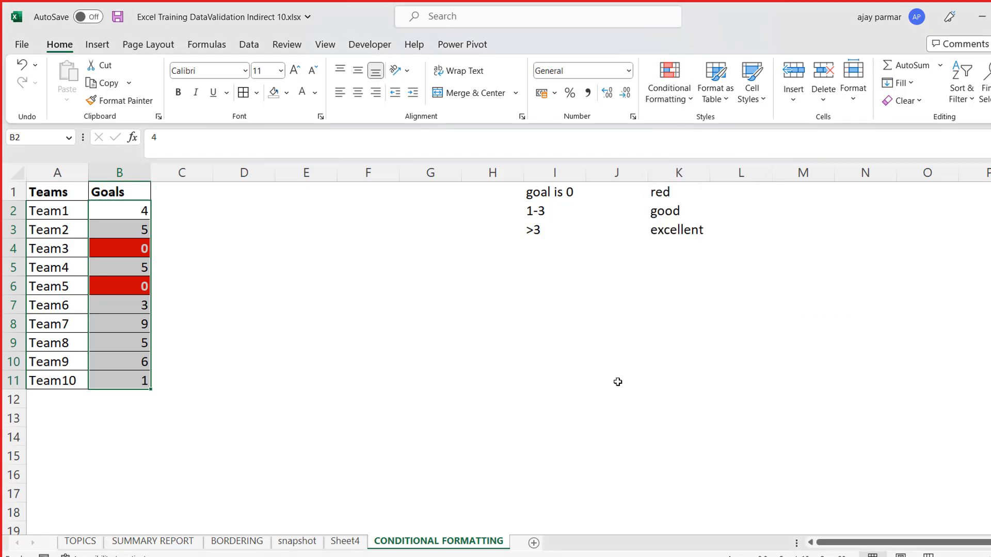
- Enter the notes "new rule", "clear the rule or remove the rule" and "edit the rule" in cells I13 to I15
click(579, 421)
text(new rule)
key(Return)
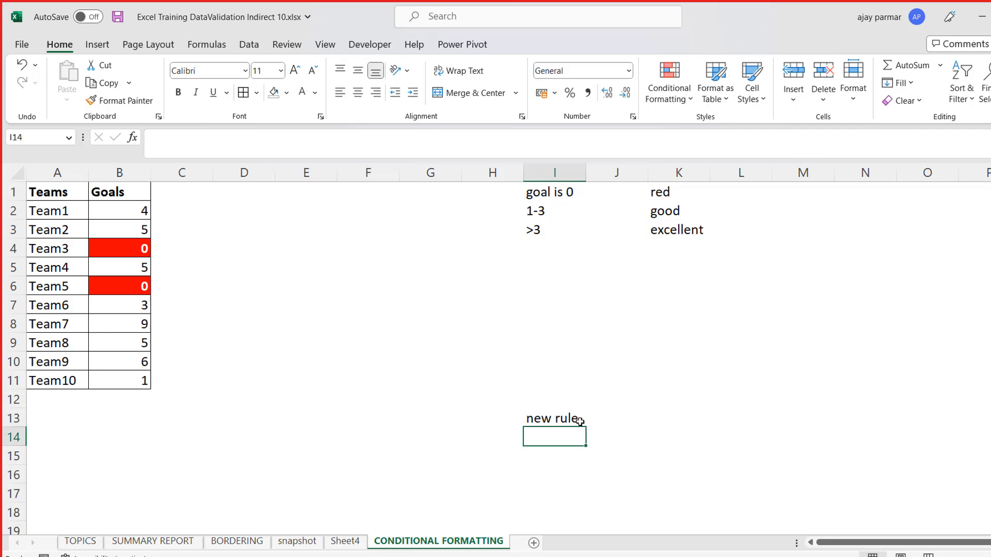
text(clear the rule or remove the rule)
key(Return)
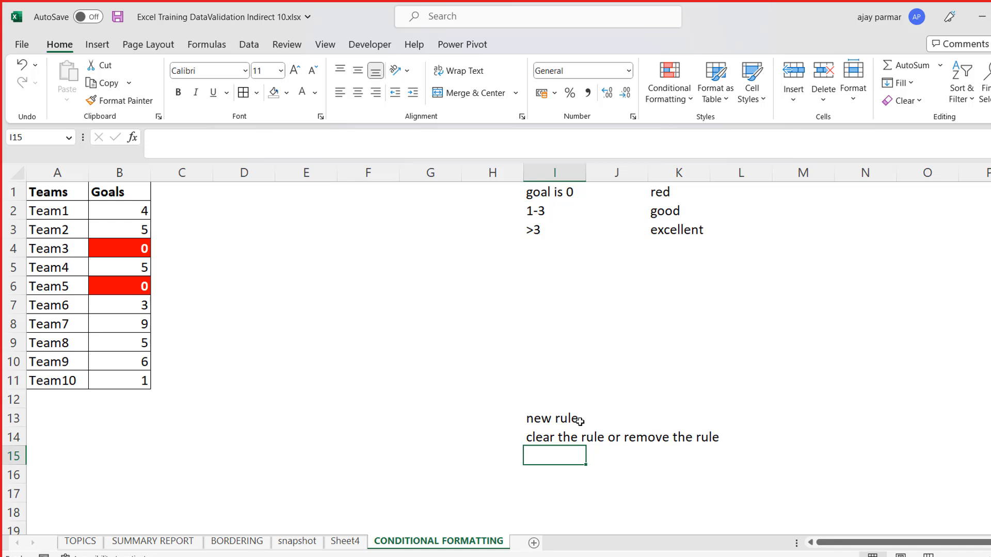
text(edit the)
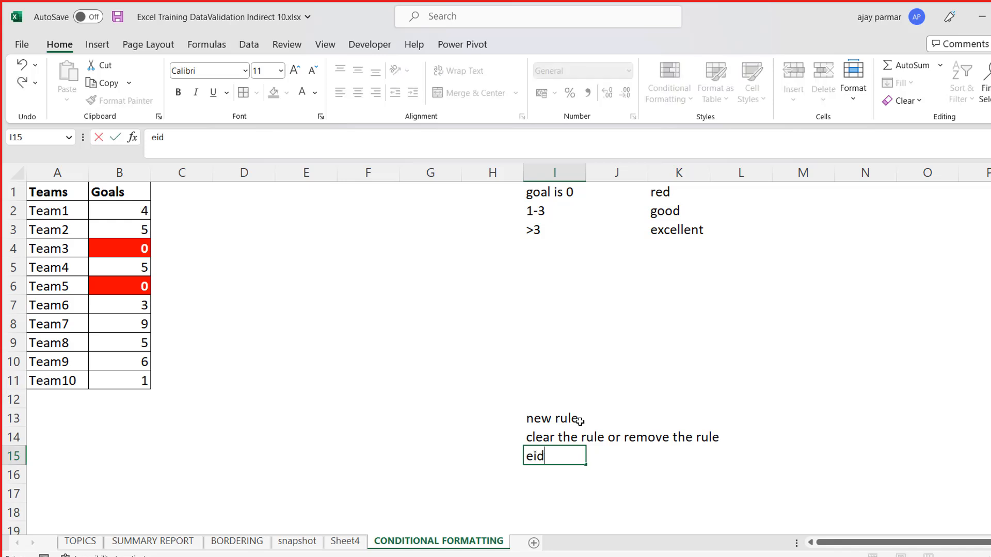
text( rule)
key(Return)
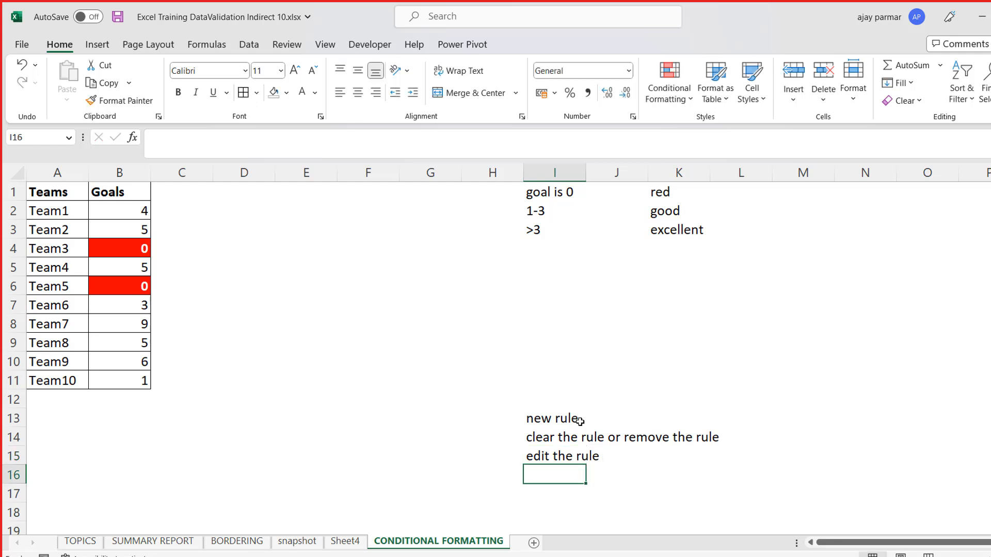
- Start a new conditional formatting rule of type "Format only cells that contain" for Goals cells B2:B11
click(147, 224)
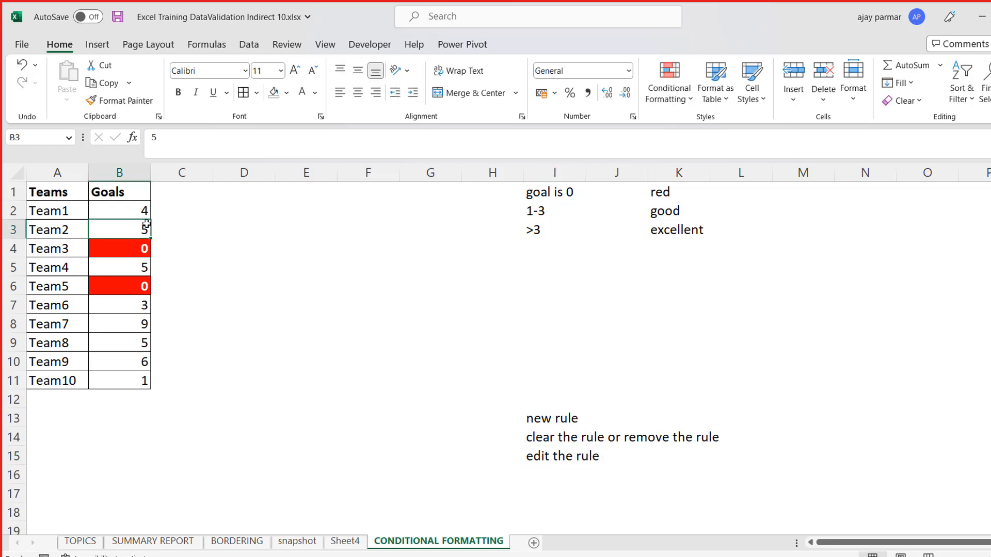
key(Up)
key(ctrl+shift+Down)
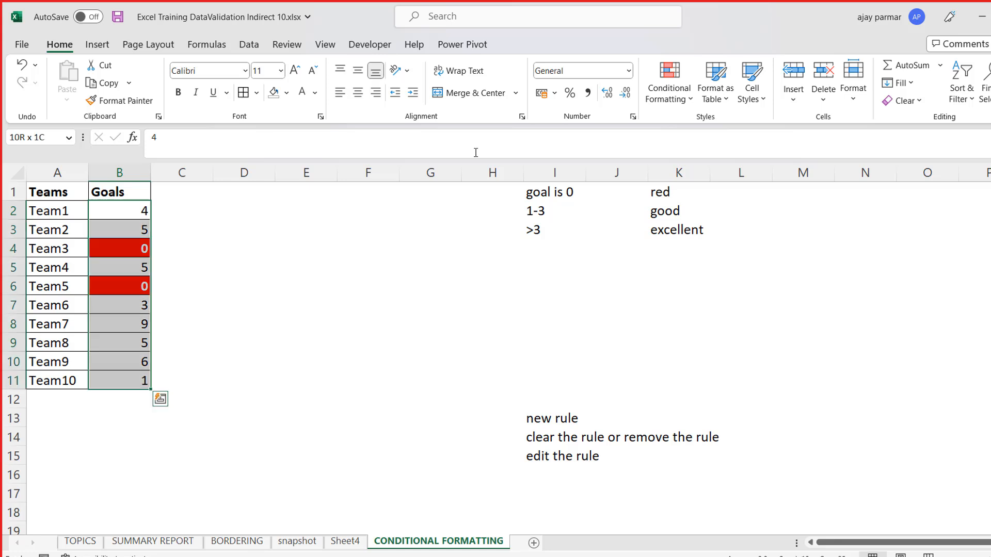
key(alt)
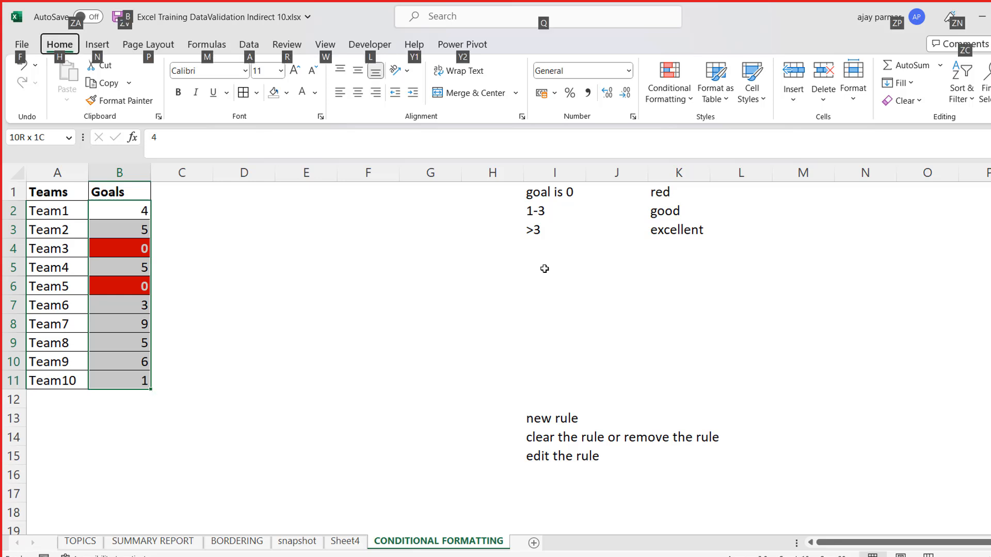
key(h)
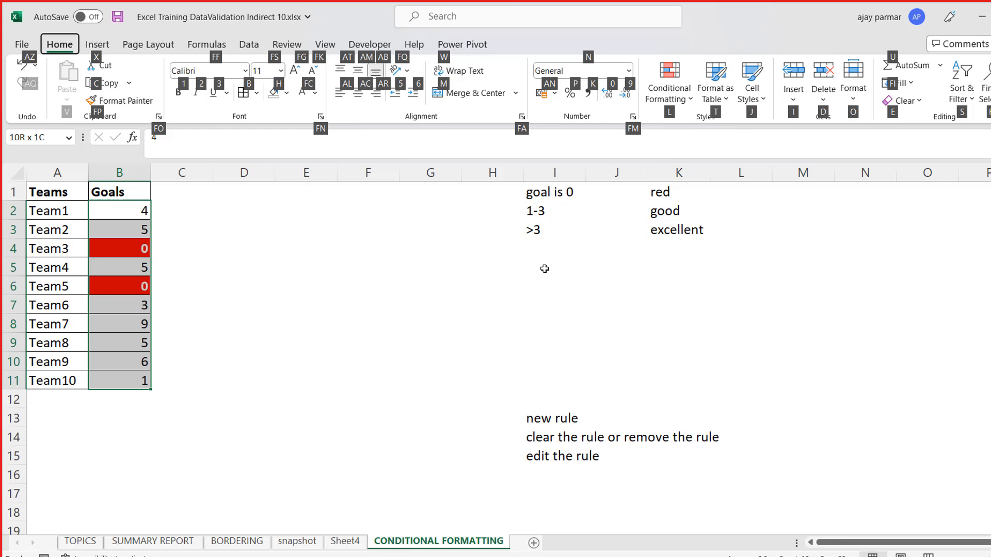
key(l)
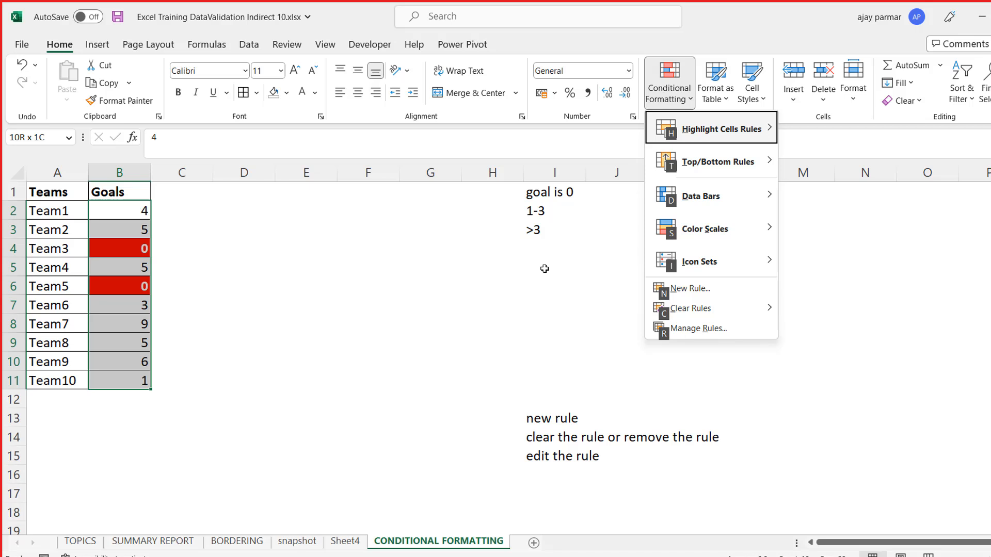
key(n)
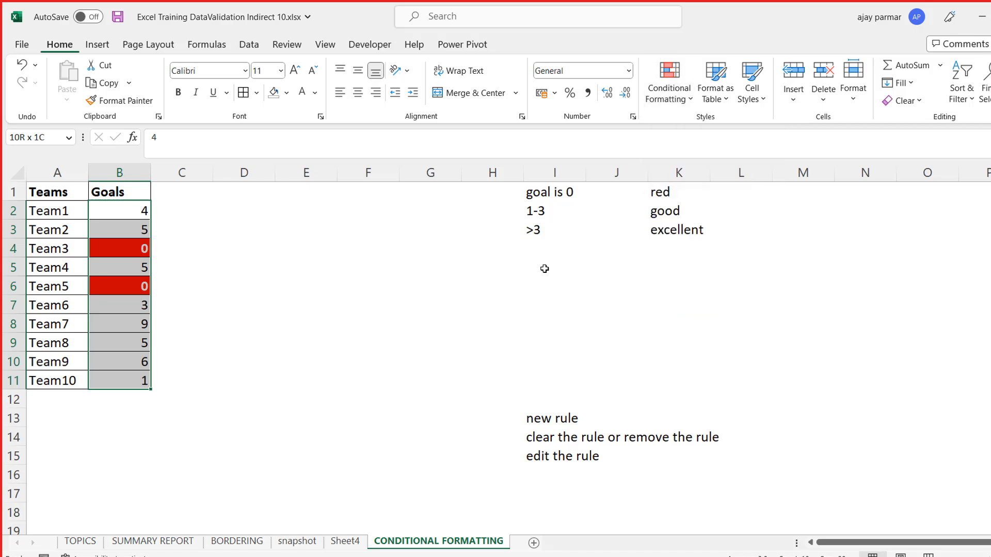
drag(681, 139, 466, 124)
click(376, 172)
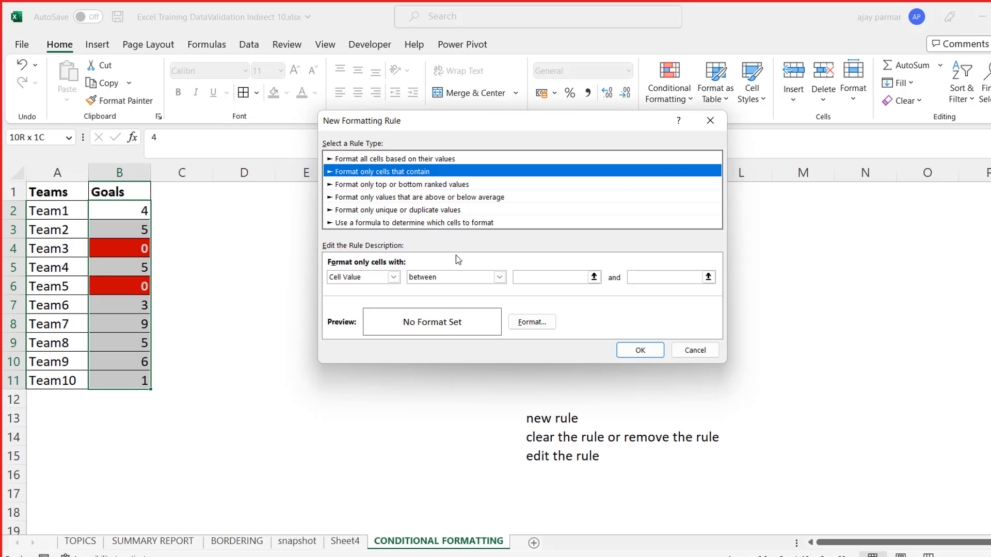
- Set the new rule's condition to cell values between 1 and 3
click(540, 275)
text(1)
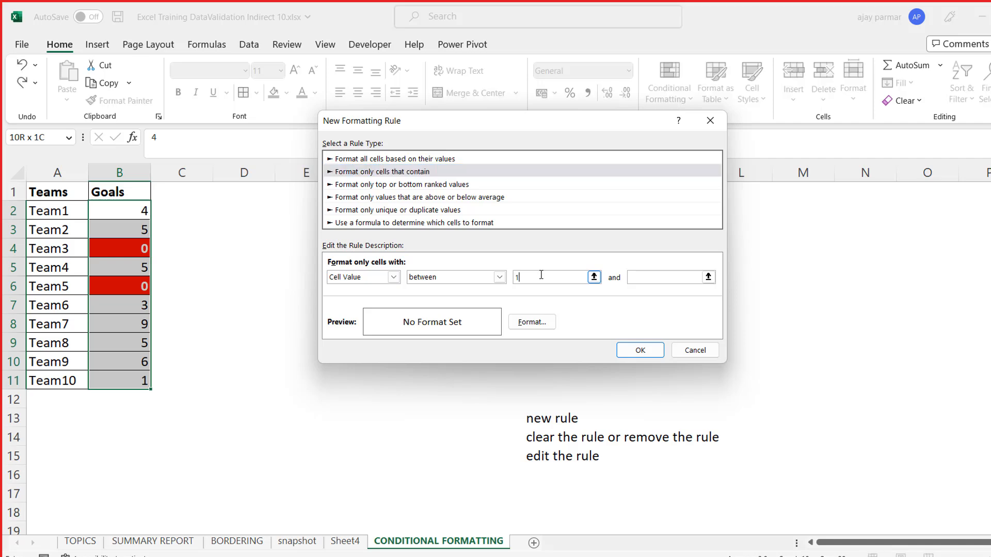
click(640, 283)
drag(609, 128, 721, 280)
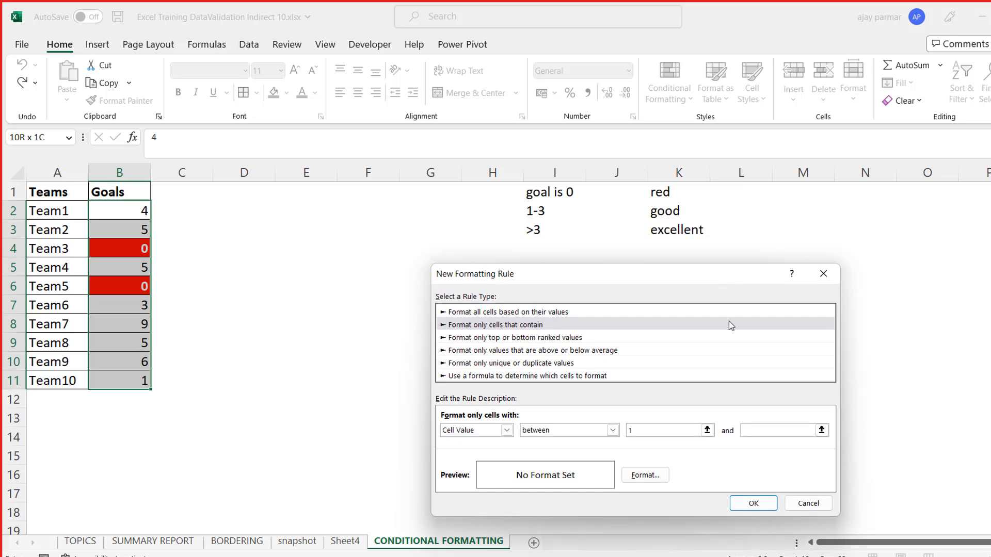
text(3)
- Give the between-1-and-3 rule a standard yellow fill and accept the format
click(657, 476)
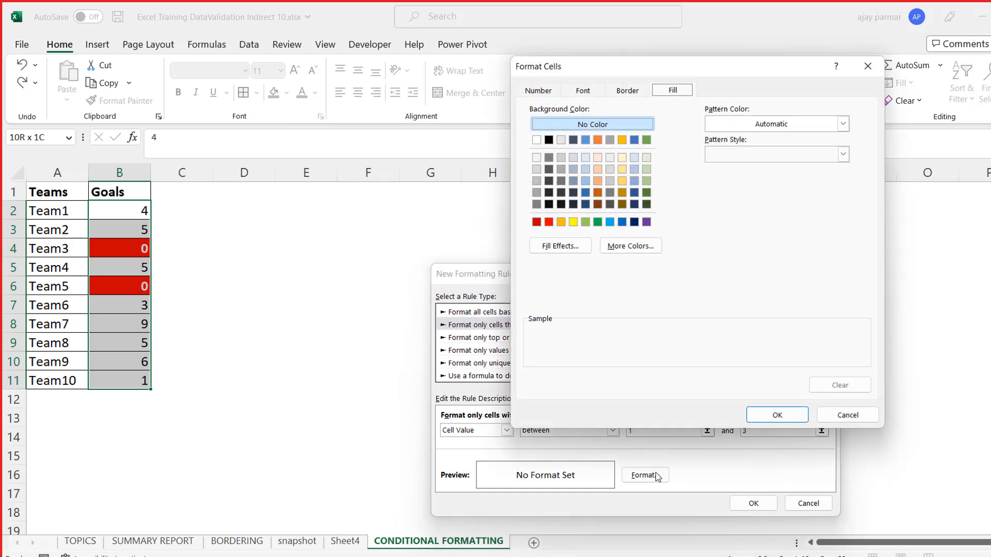
drag(724, 73, 845, 252)
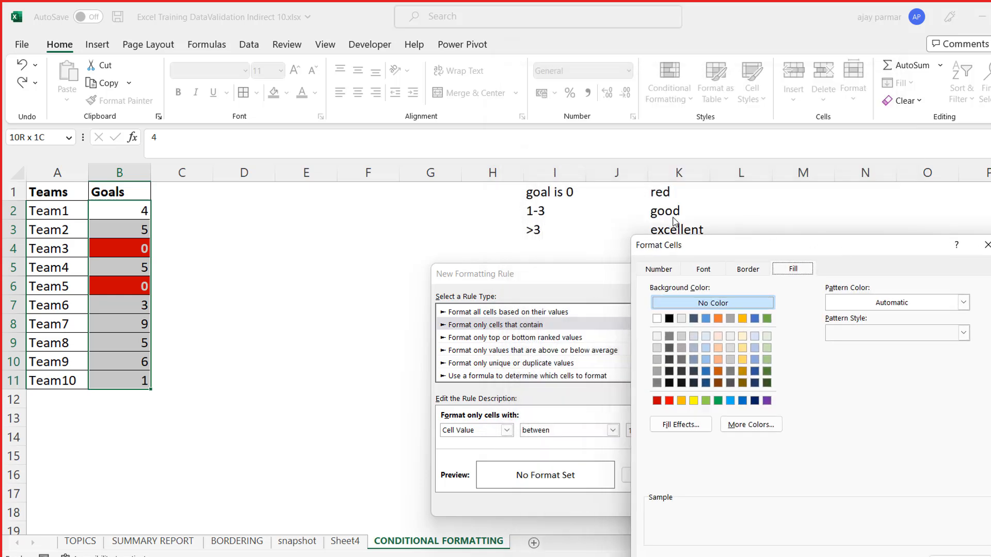
drag(798, 251, 876, 155)
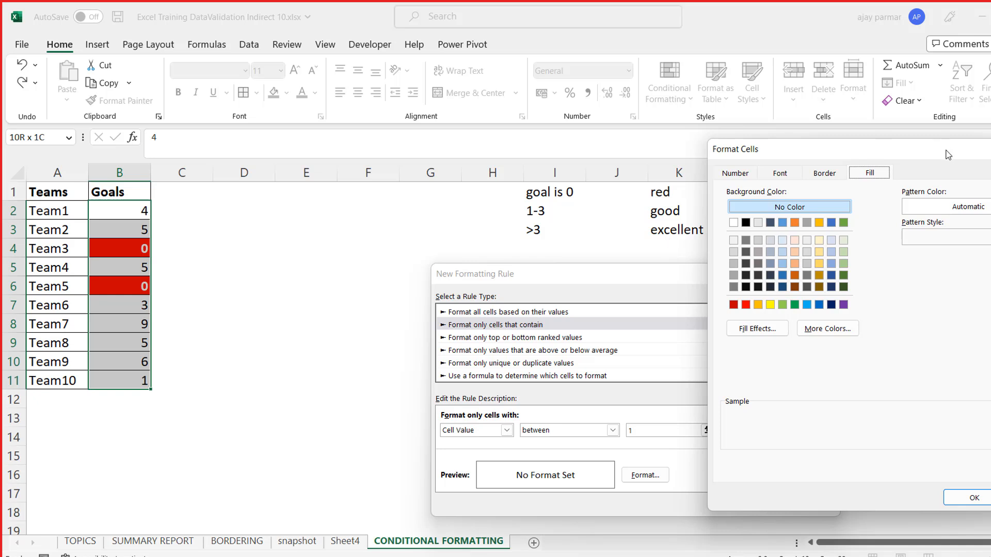
drag(880, 146, 778, 124)
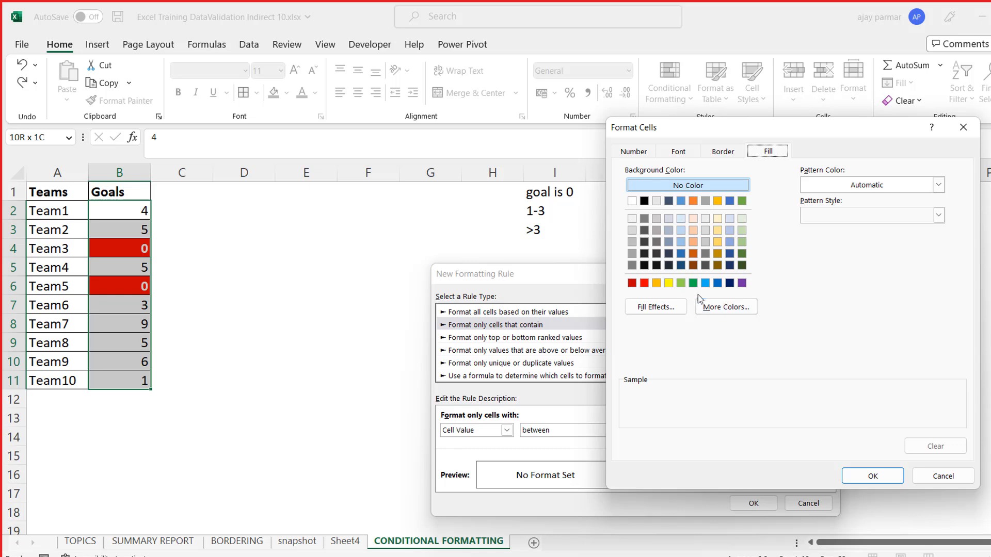
click(669, 285)
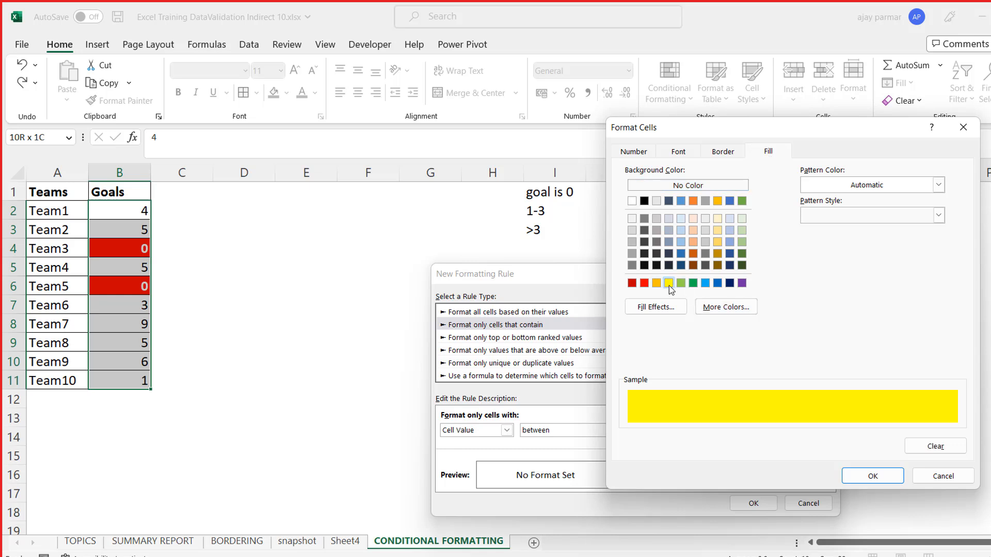
click(878, 478)
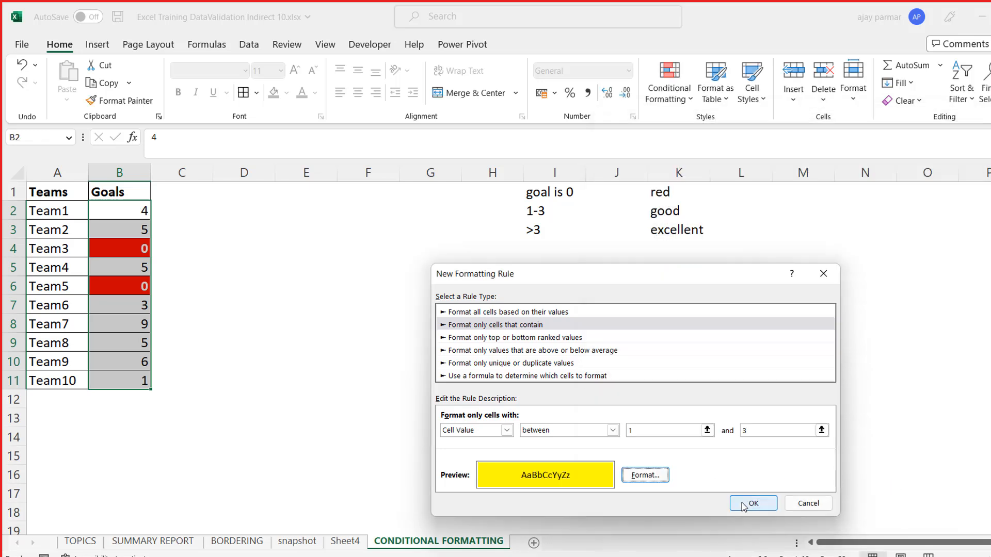
- Choose a solid line in standard dark blue as the border line for the between-1-and-3 rule's format
click(633, 477)
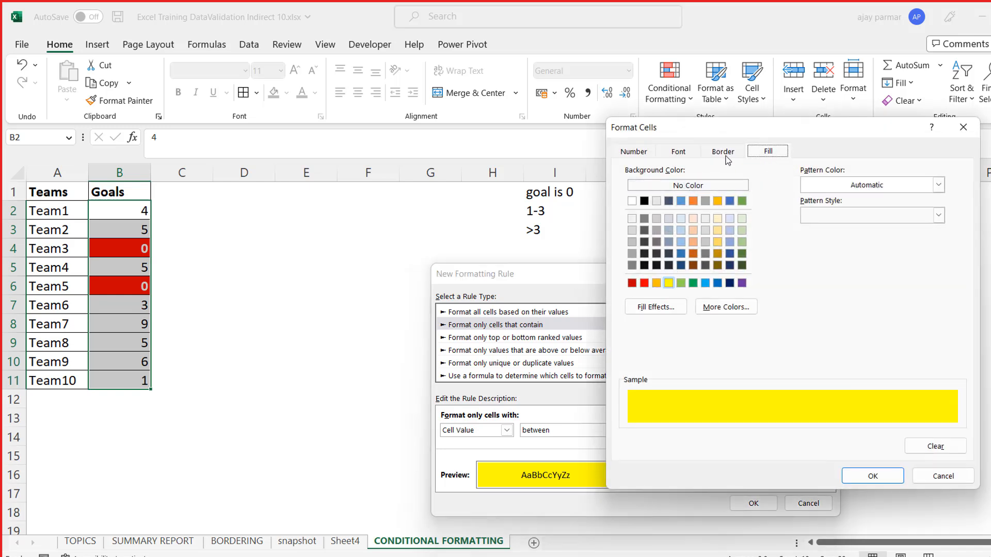
click(723, 154)
click(679, 152)
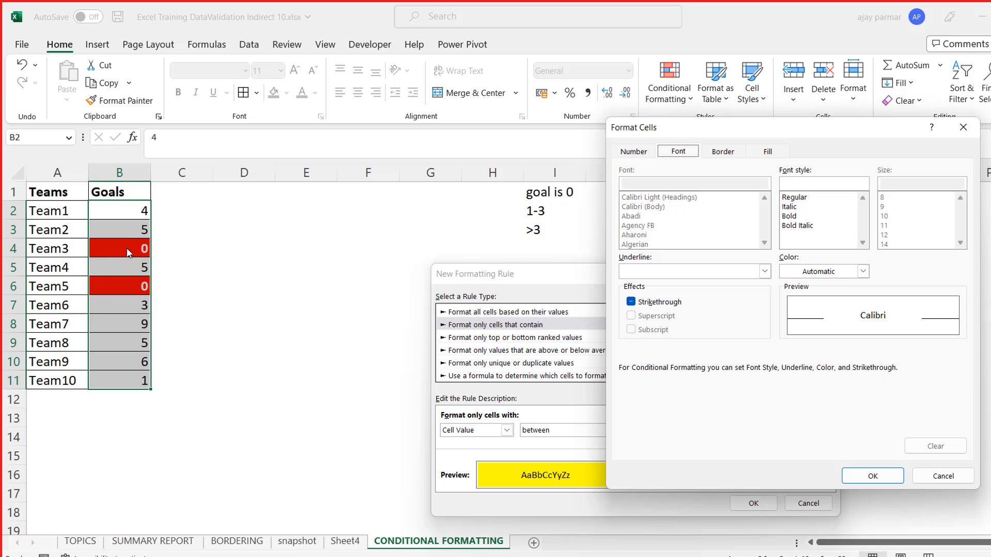
click(722, 154)
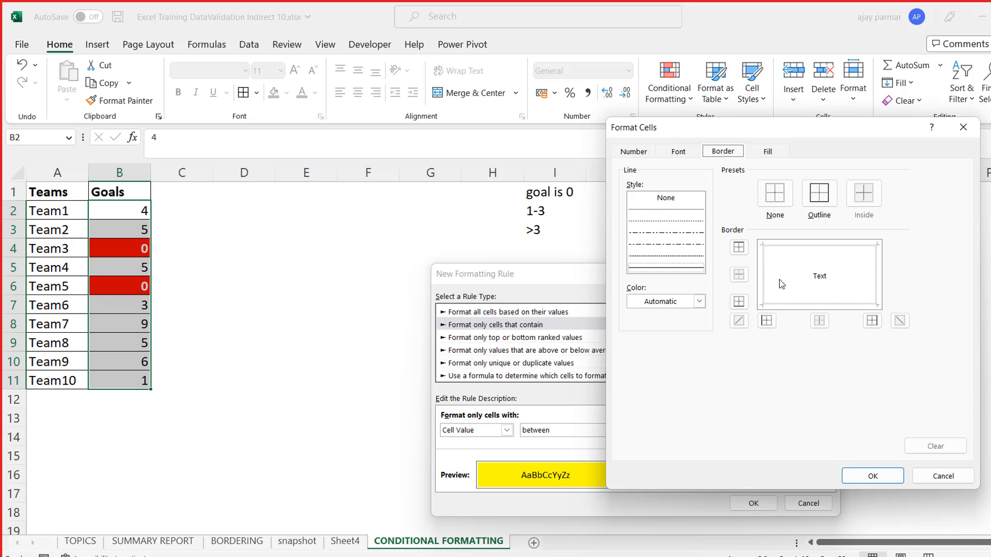
click(700, 302)
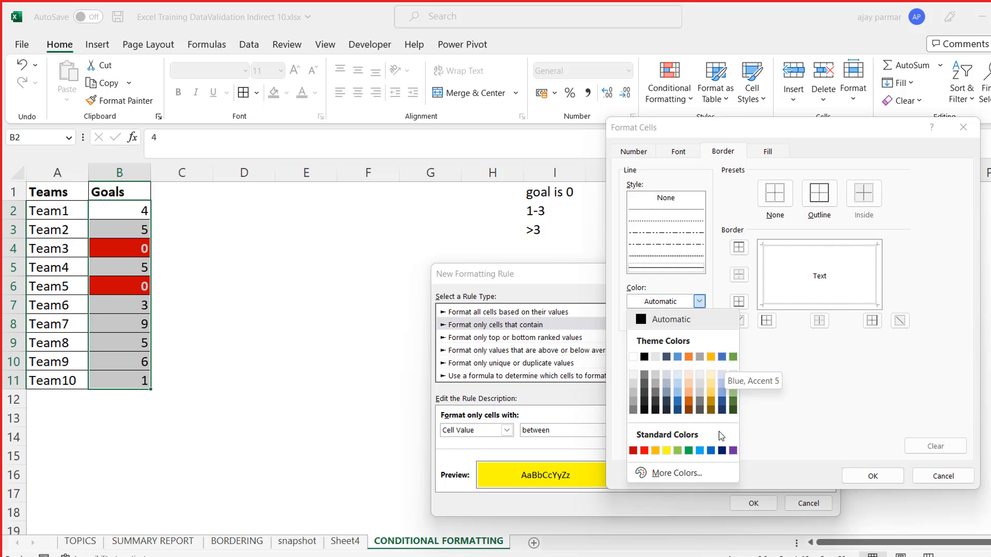
click(722, 451)
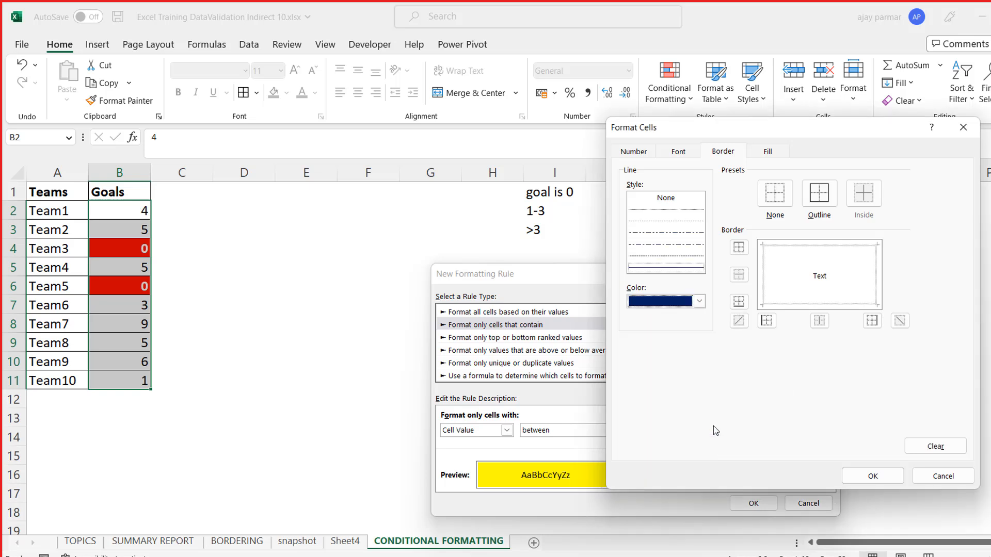
click(655, 269)
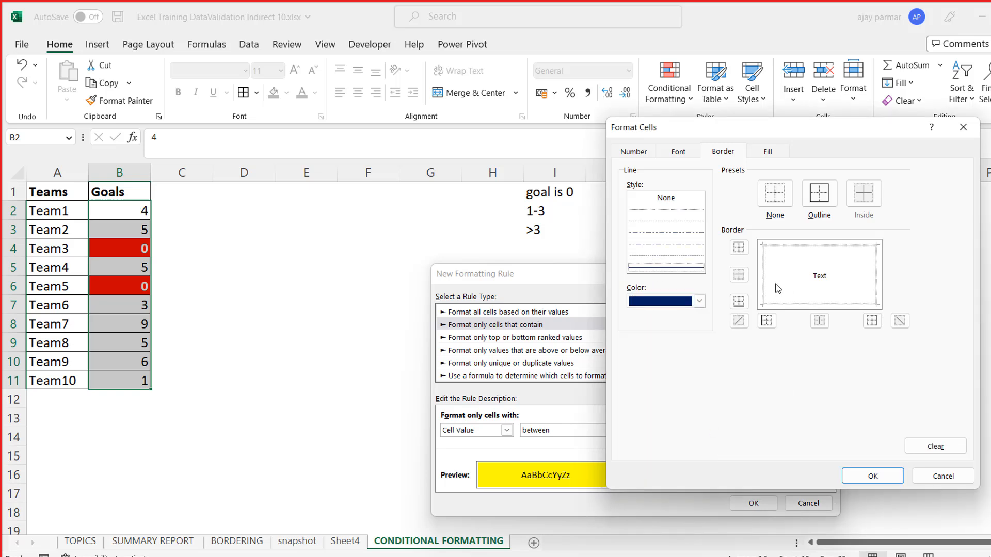
- Add the border to all four sides of the rule's format and create the between-1-and-3 rule
click(764, 284)
click(820, 249)
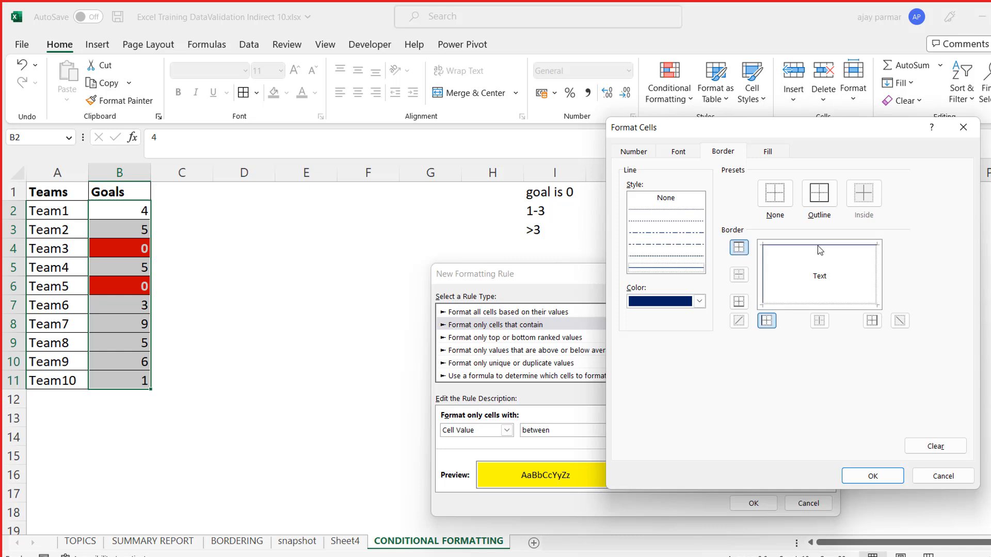
click(803, 302)
click(877, 286)
click(872, 476)
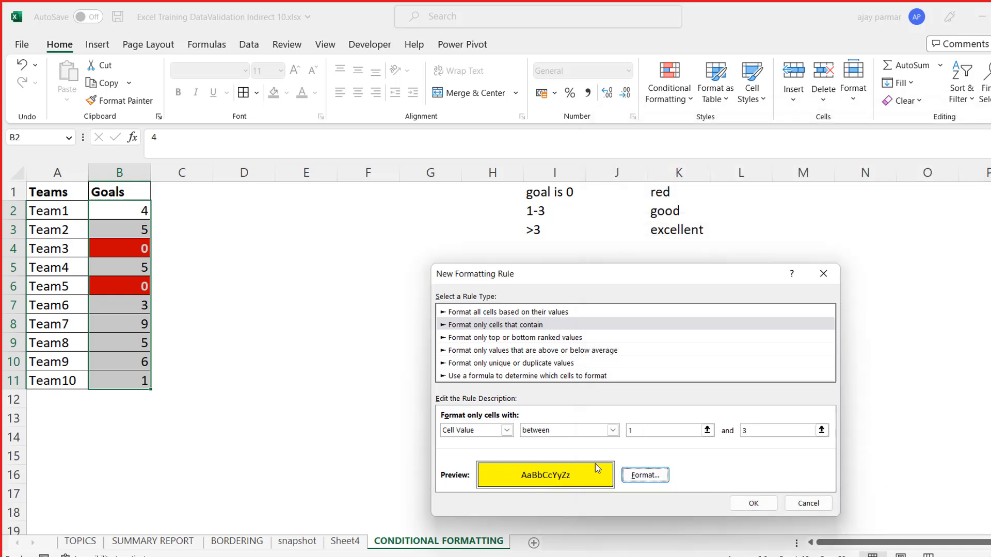
click(753, 503)
click(423, 389)
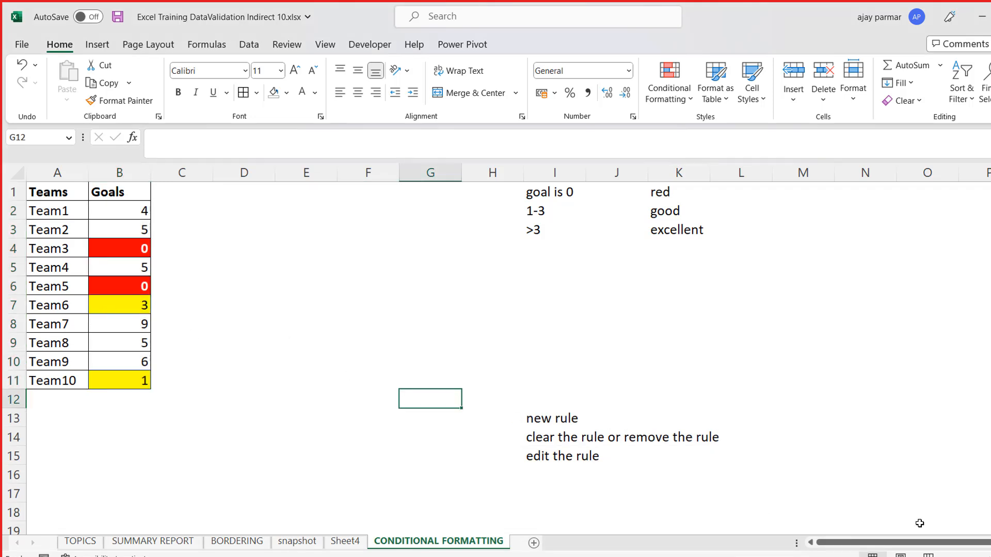
- Examine the fill and borders of the Goals cells matching the 1 to 3 rule against their neighbours
scroll(495, 348, up, 4)
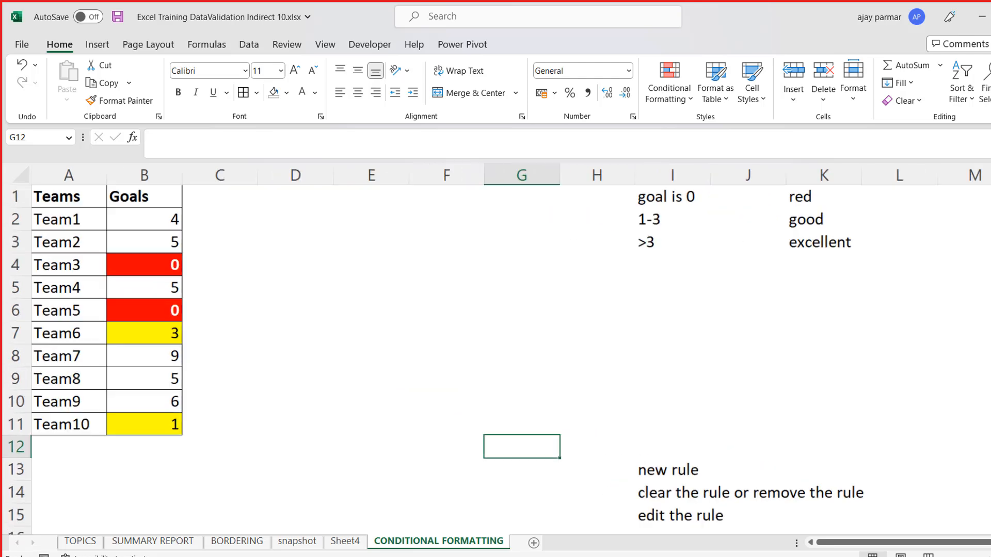
click(160, 333)
key(Down)
key(Down)
key(Down)
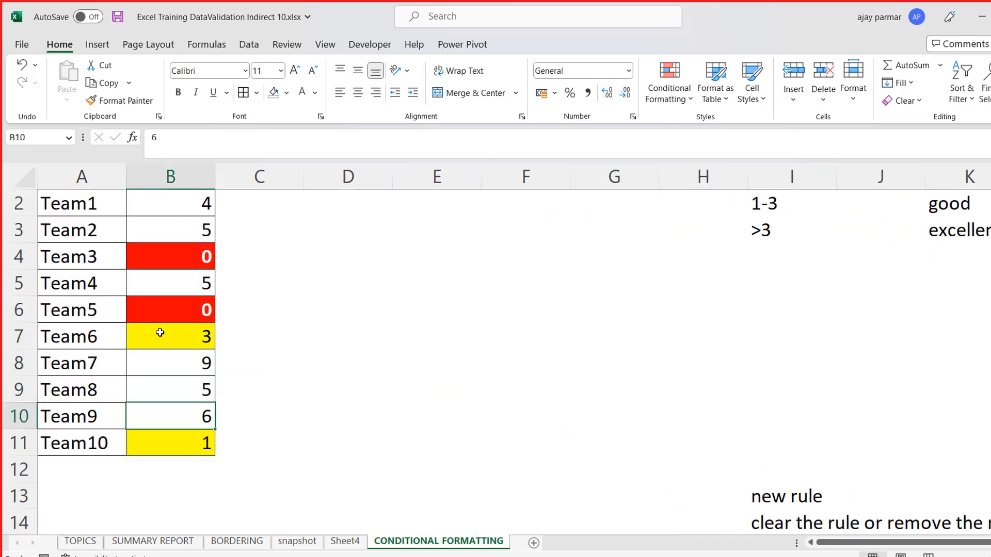
click(171, 341)
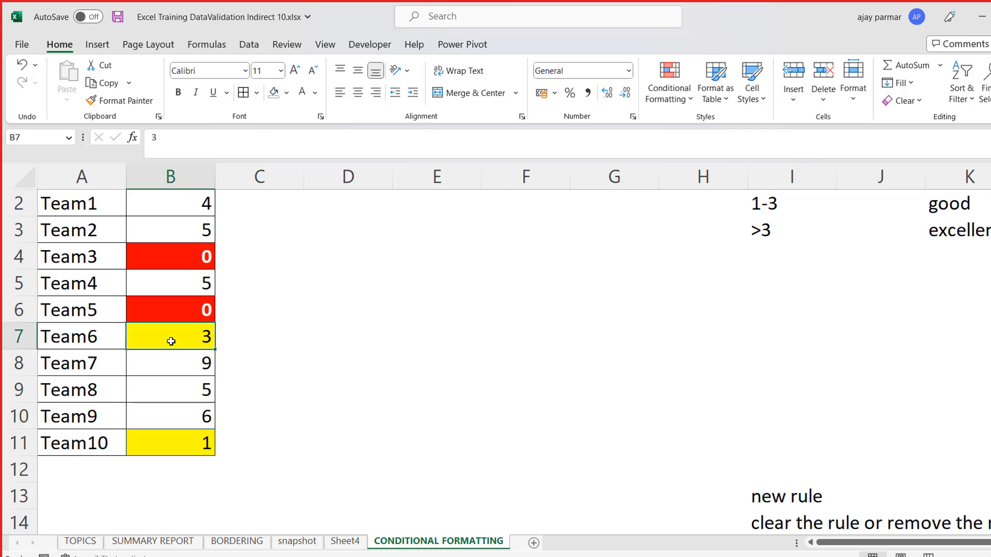
key(Up)
key(Up)
key(Up)
key(Up)
key(Up)
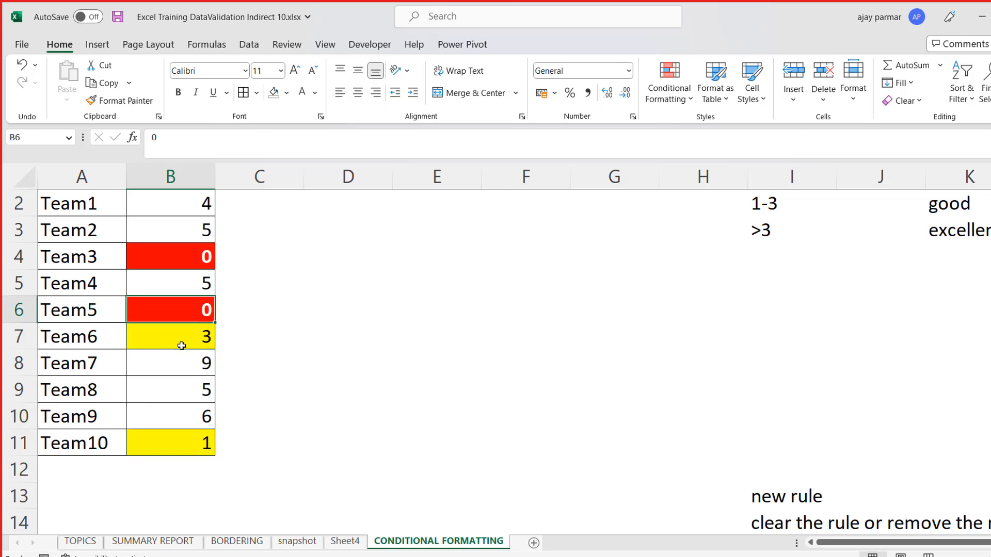
key(Up)
key(Down)
key(Down)
key(Down)
key(Up)
key(Up)
key(Down)
key(Down)
key(Down)
key(Down)
key(Down)
key(Down)
key(Down)
key(Down)
key(Down)
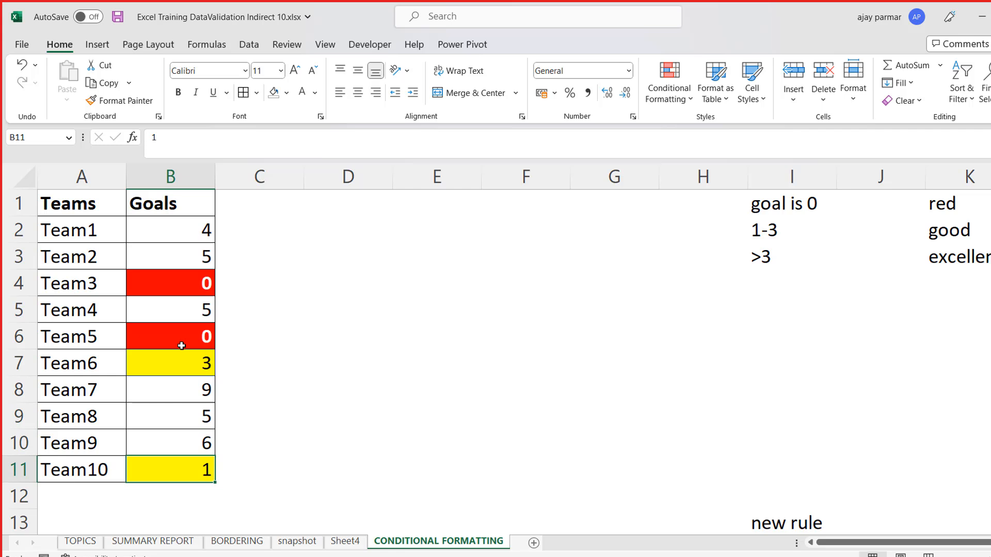
- Remove the regular cell borders from Goals cells B2:B11
click(162, 240)
shift+click(172, 463)
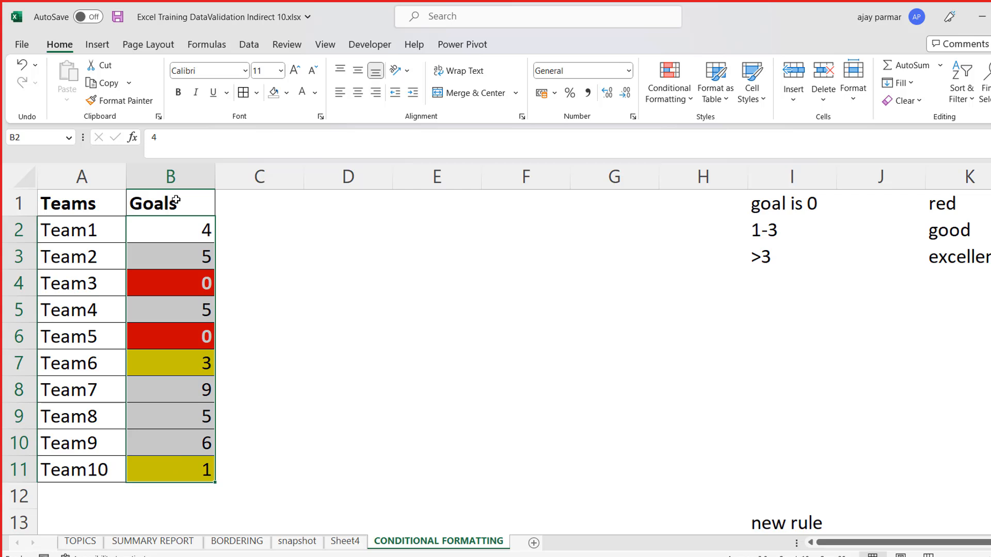
click(258, 93)
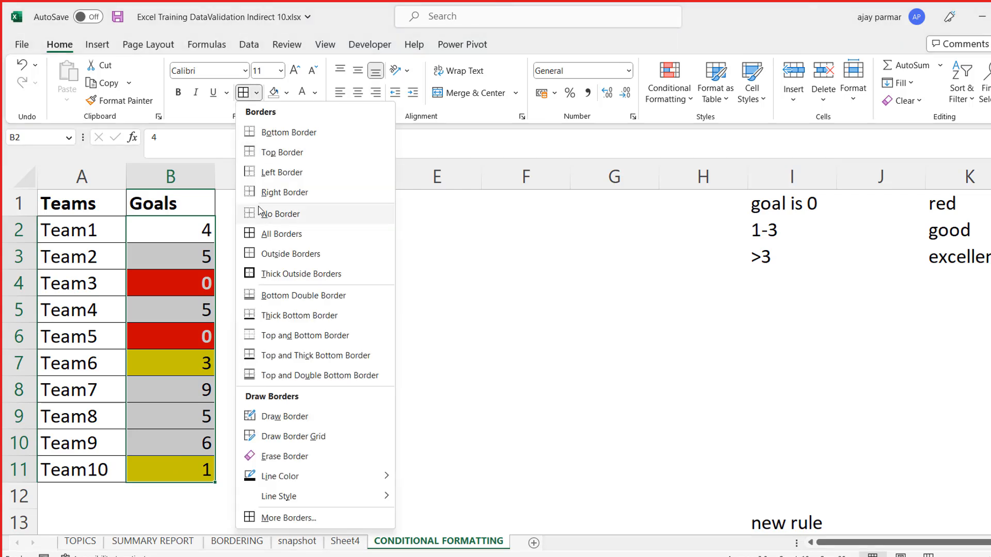
click(278, 213)
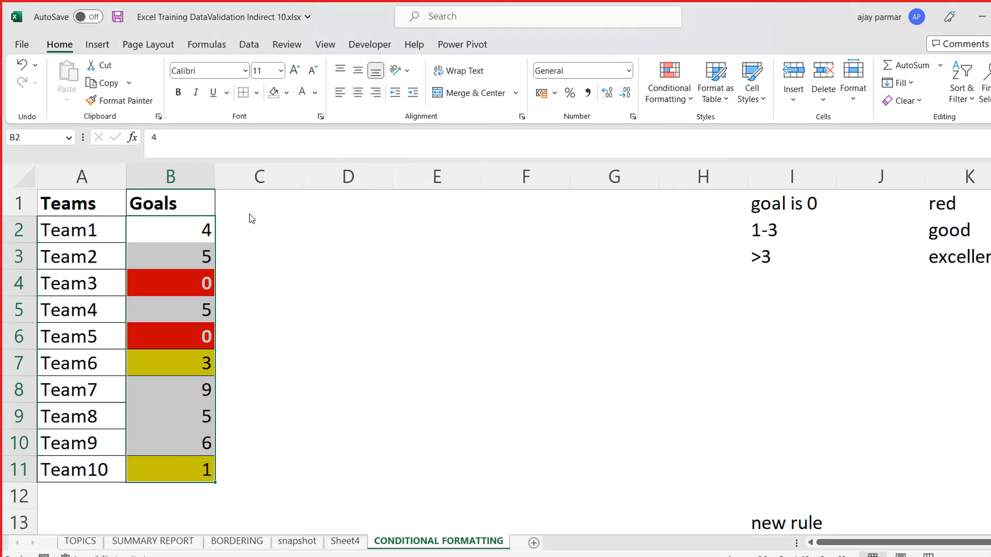
click(310, 265)
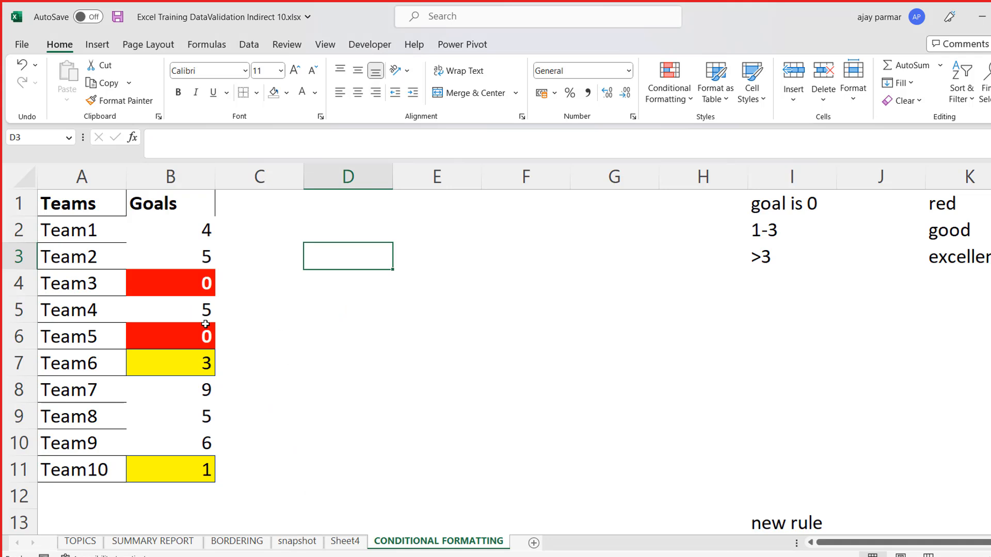
- Inspect the rule's own border on the yellow Goals cells and undo the border removal from B2:B11
click(168, 366)
key(Up)
key(Up)
key(Up)
key(Up)
key(Up)
key(Down)
key(Down)
key(Down)
key(Down)
key(Down)
key(Down)
key(Down)
key(Up)
key(Up)
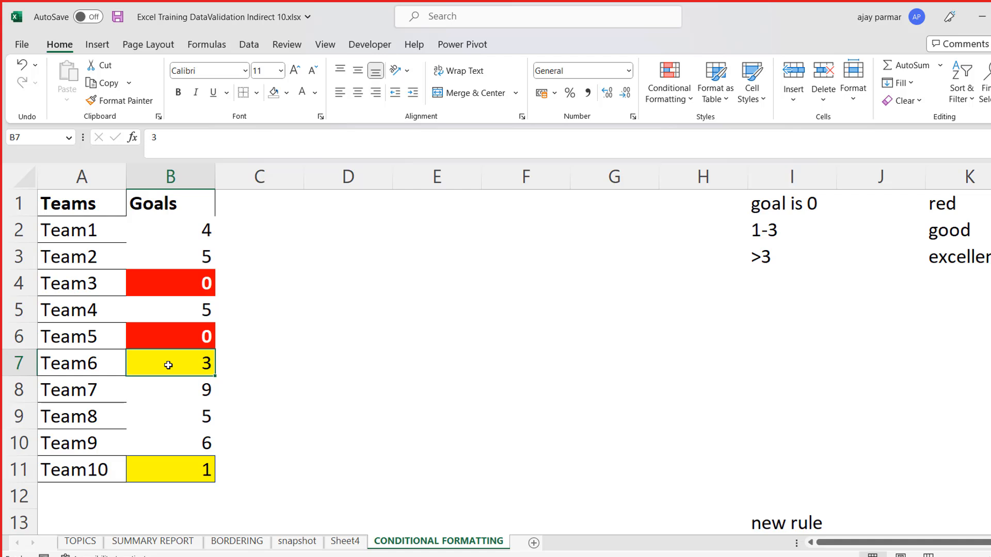
key(ctrl+z)
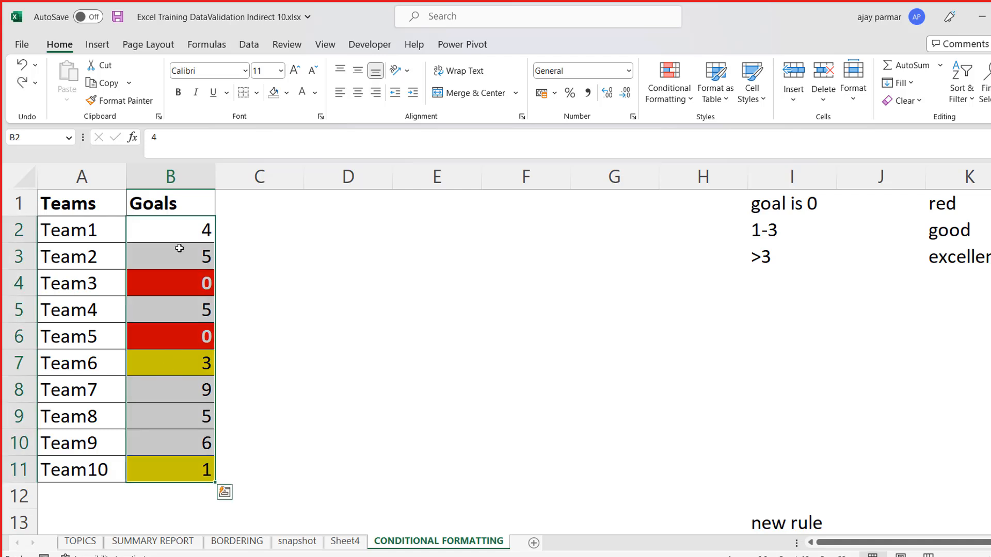
- Start a "Format only cells that contain" rule for B2:B11 with the condition cell value greater than 3
click(690, 99)
click(710, 290)
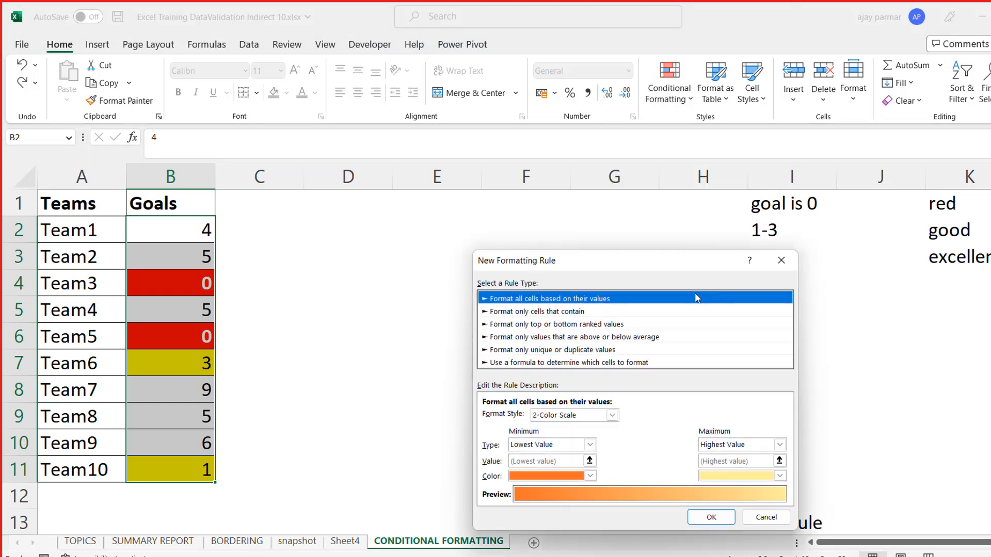
click(498, 312)
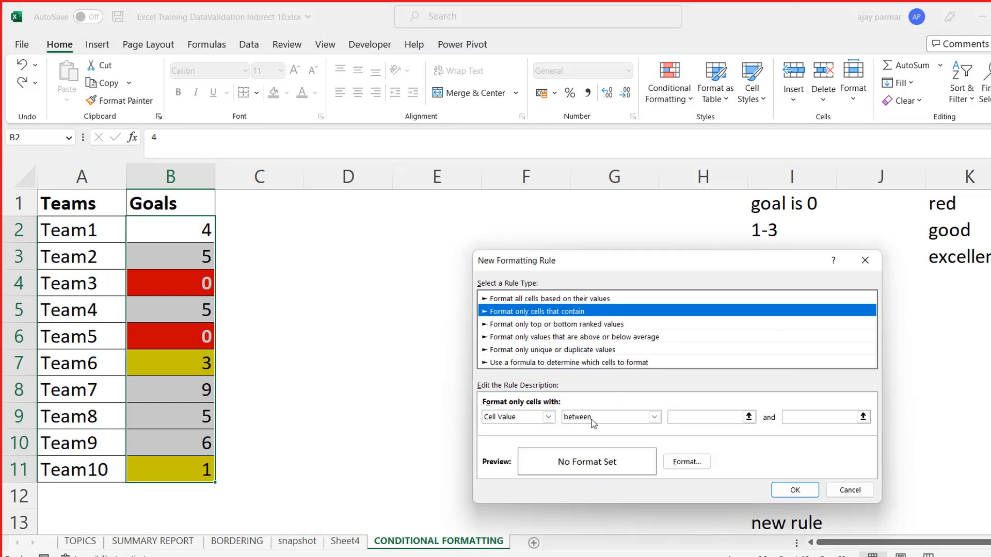
click(654, 417)
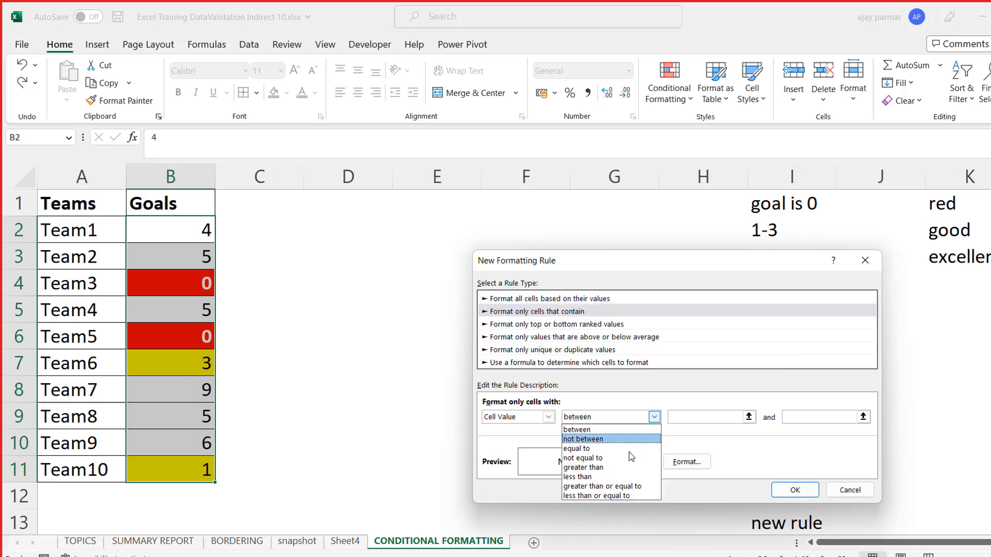
click(600, 468)
click(692, 416)
text(3)
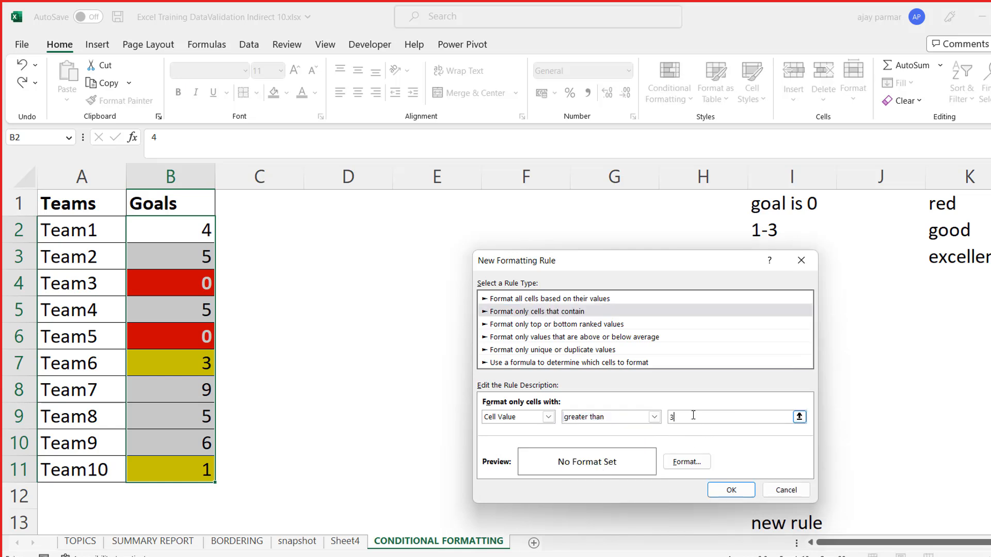
- Give the greater-than-3 rule a standard light green fill and create the rule
click(689, 464)
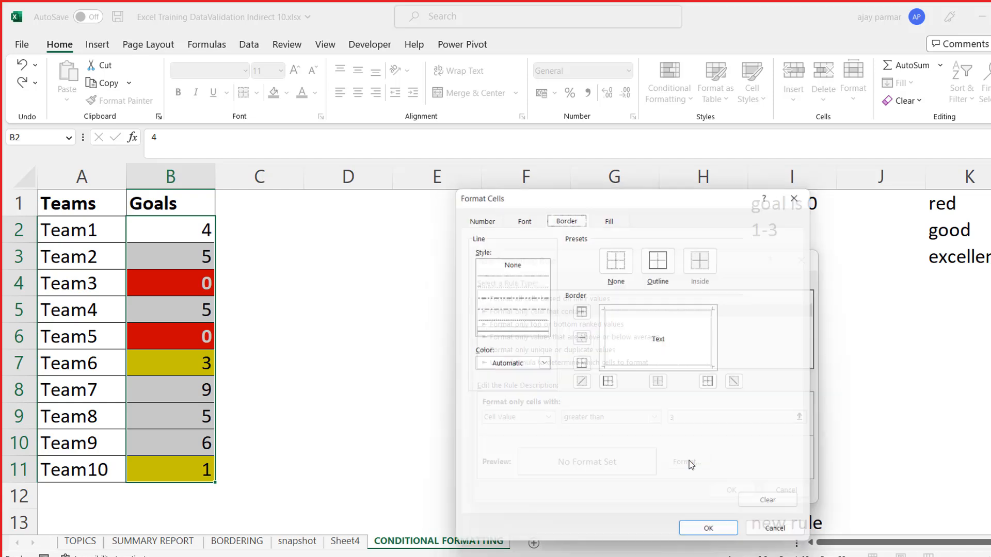
click(609, 214)
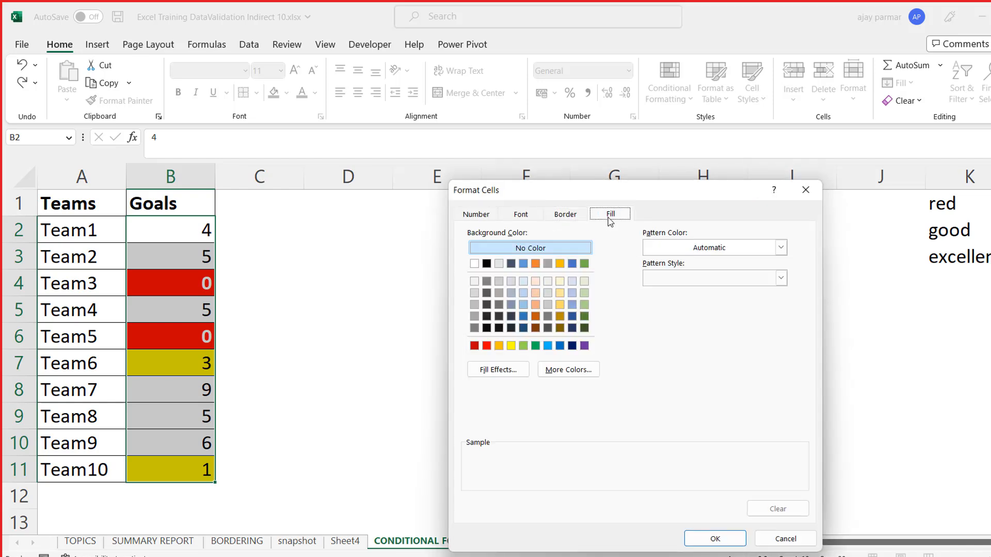
click(523, 346)
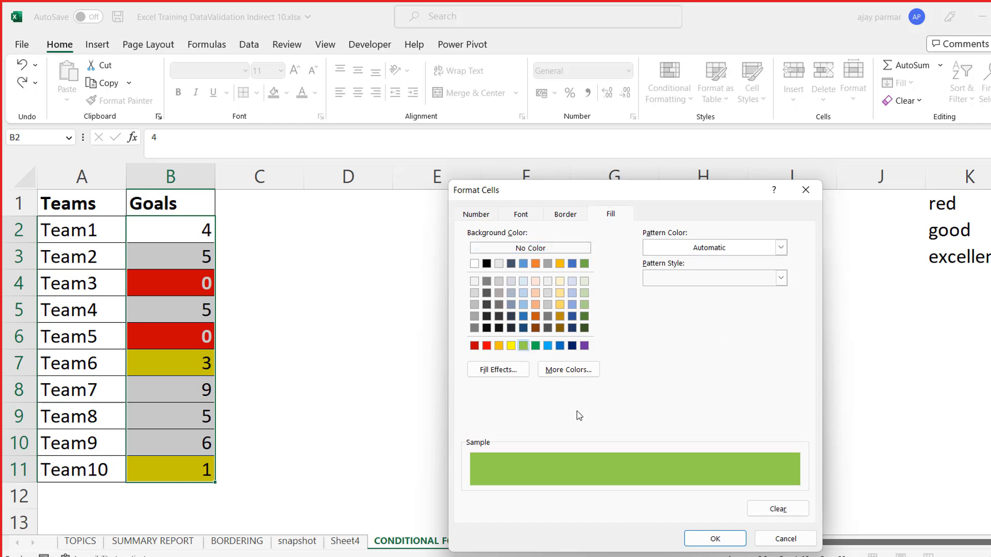
click(712, 538)
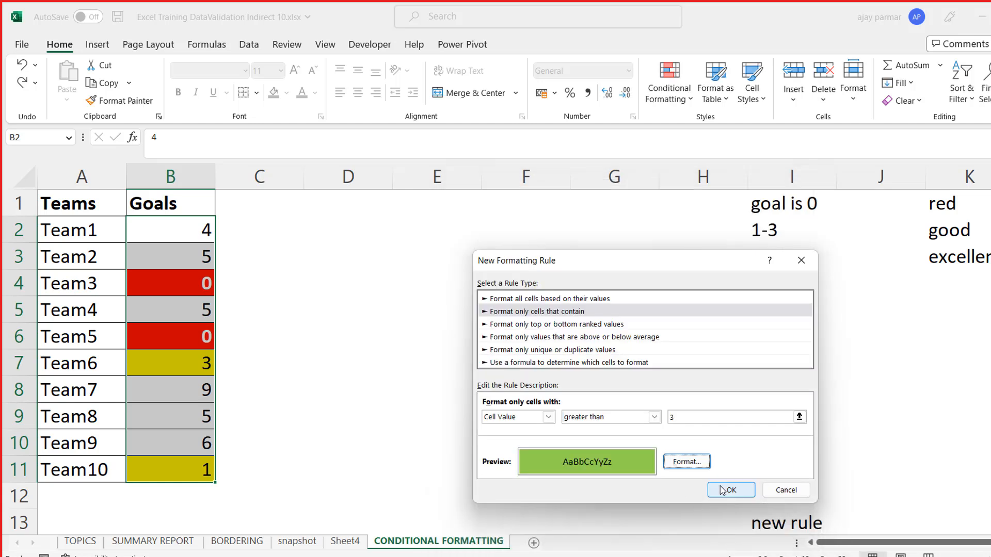
click(731, 491)
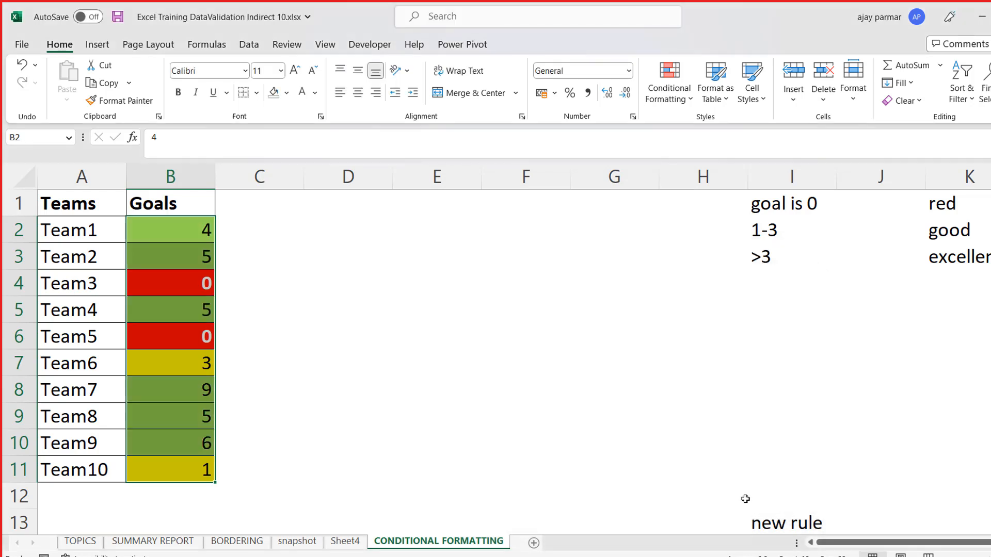
click(510, 382)
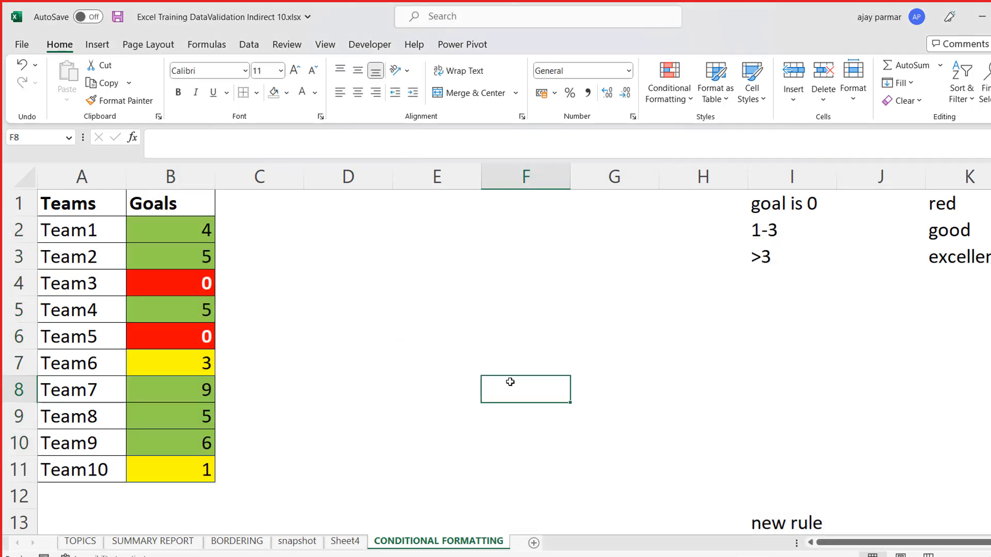
- Test the rules by setting Team8's goals to 1 and Team7's goals to 0
click(177, 437)
key(Up)
text(1)
key(Up)
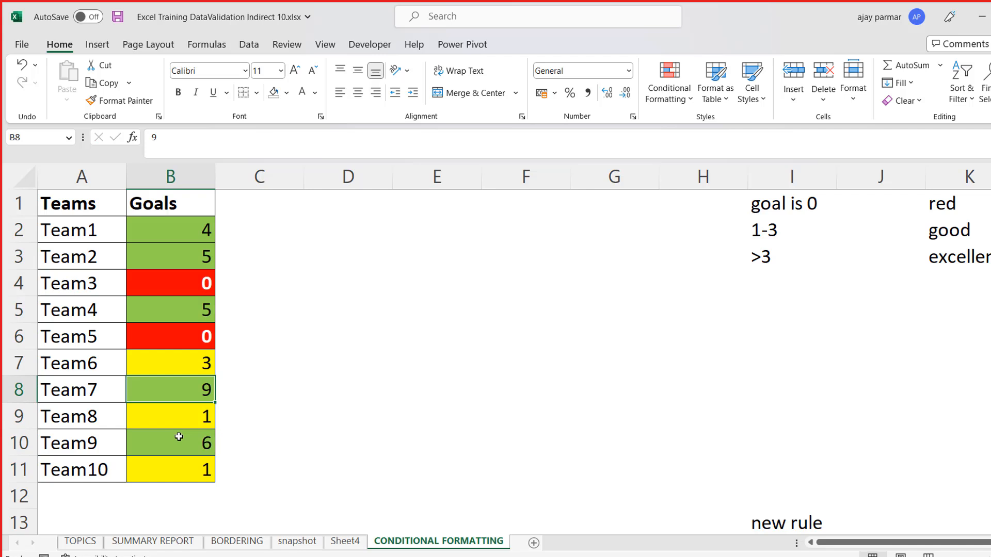
text(0)
key(Return)
- Review the conditional colours of the Goals column from Team7 up to Team1
key(Up)
key(Up)
key(Up)
key(Up)
key(Up)
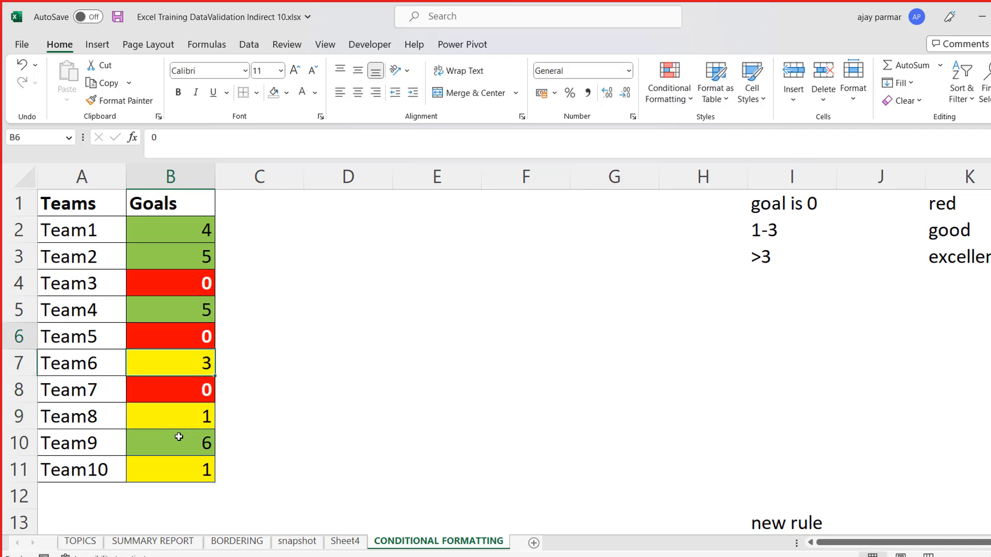
key(Up)
key(Up)
key(Up)
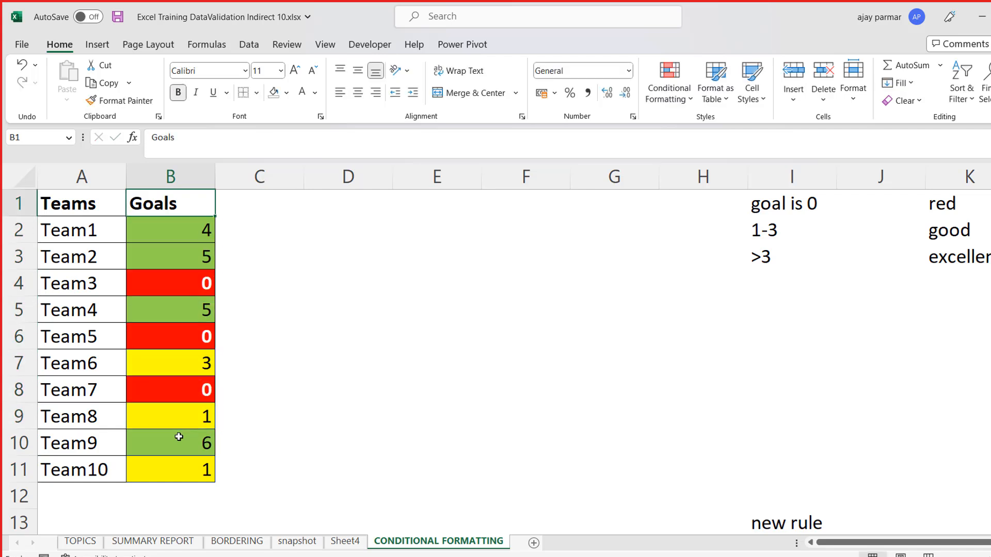
key(Down)
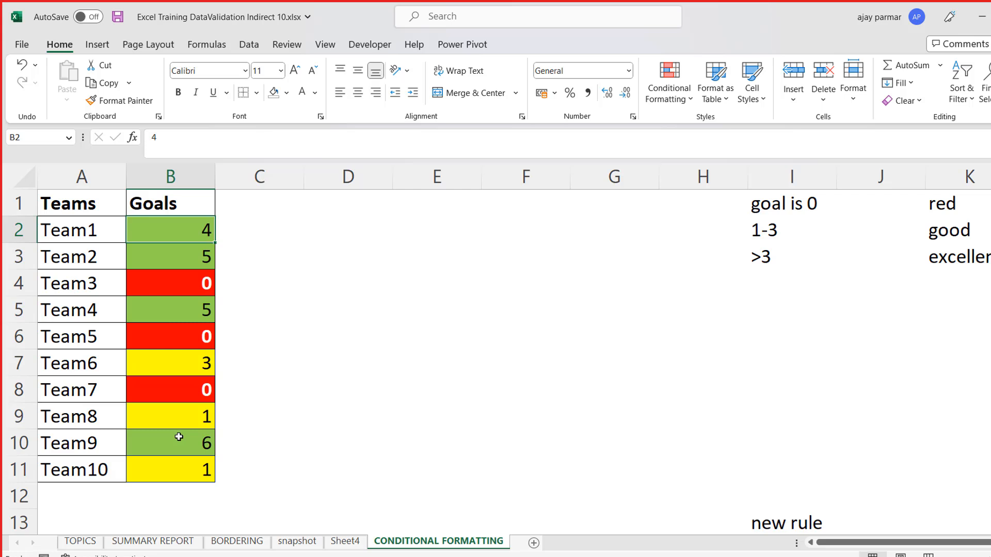
key(Left)
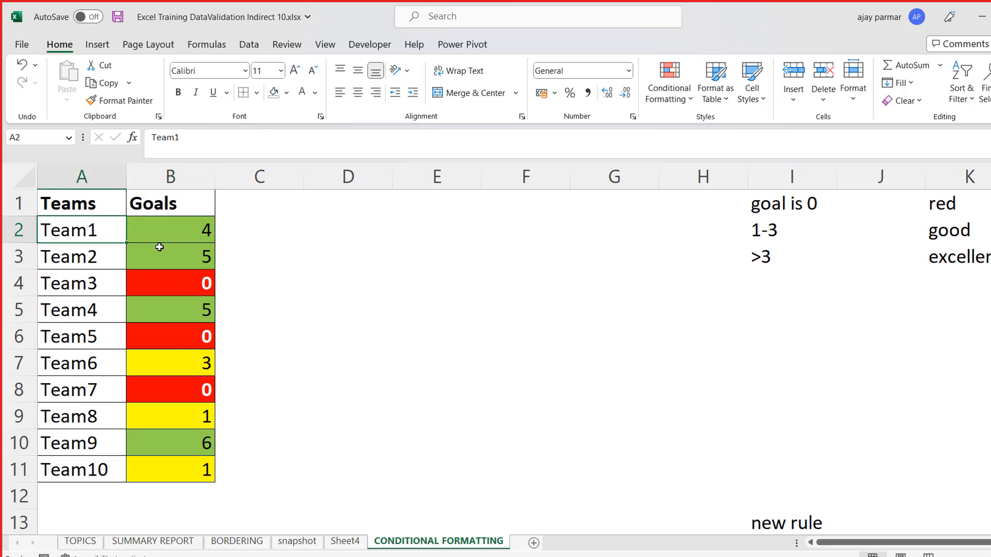
key(shift+Right)
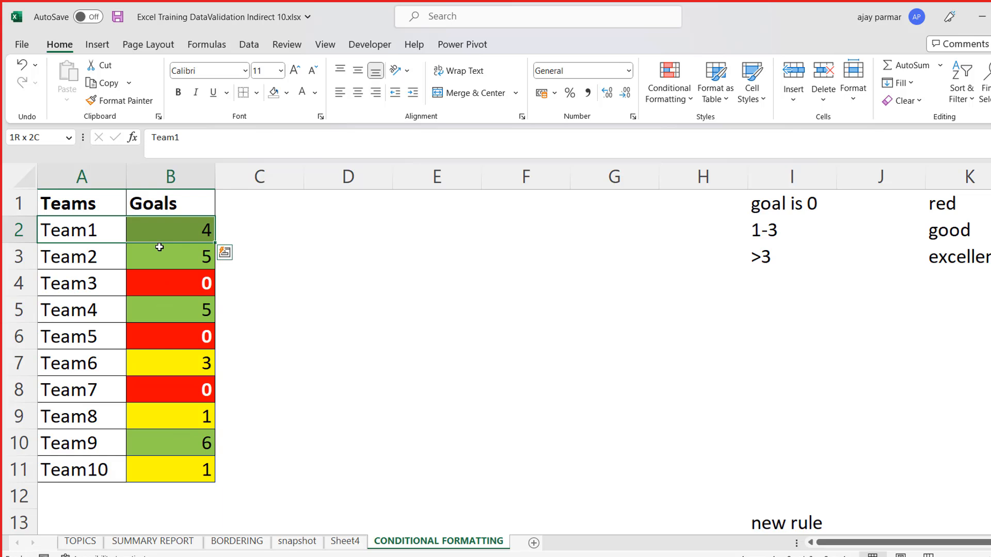
key(shift+Left)
key(shift+Right)
key(ctrl+shift+Down)
key(Right)
key(ctrl+shift+Down)
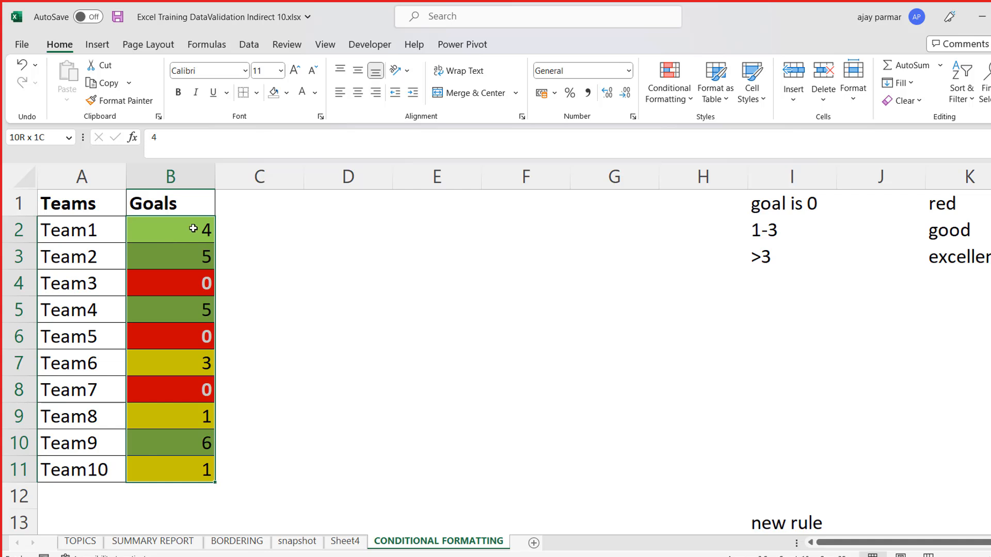
click(334, 202)
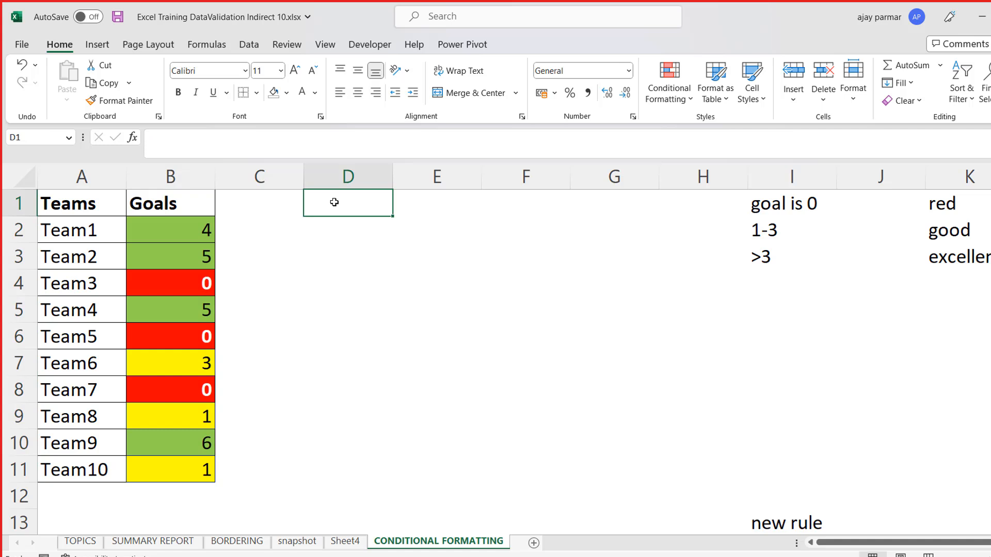
click(205, 227)
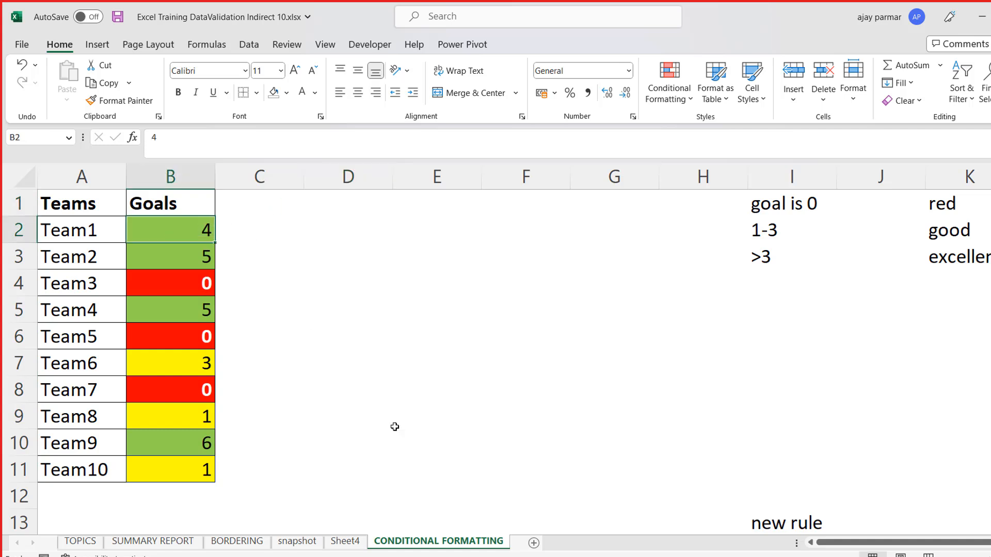
- Create a copy of the CONDITIONAL FORMATTING sheet and place it at the end of the workbook
right_click(458, 546)
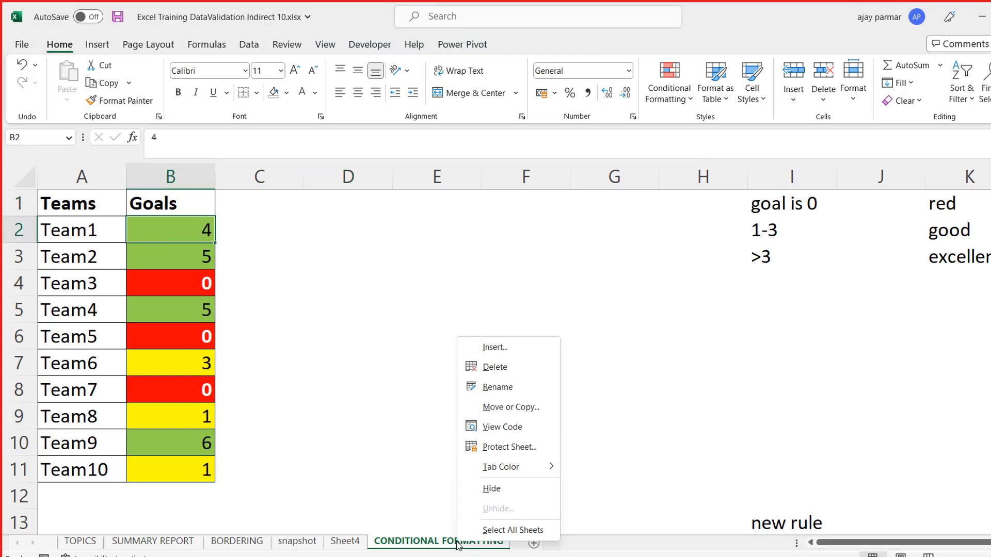
click(511, 408)
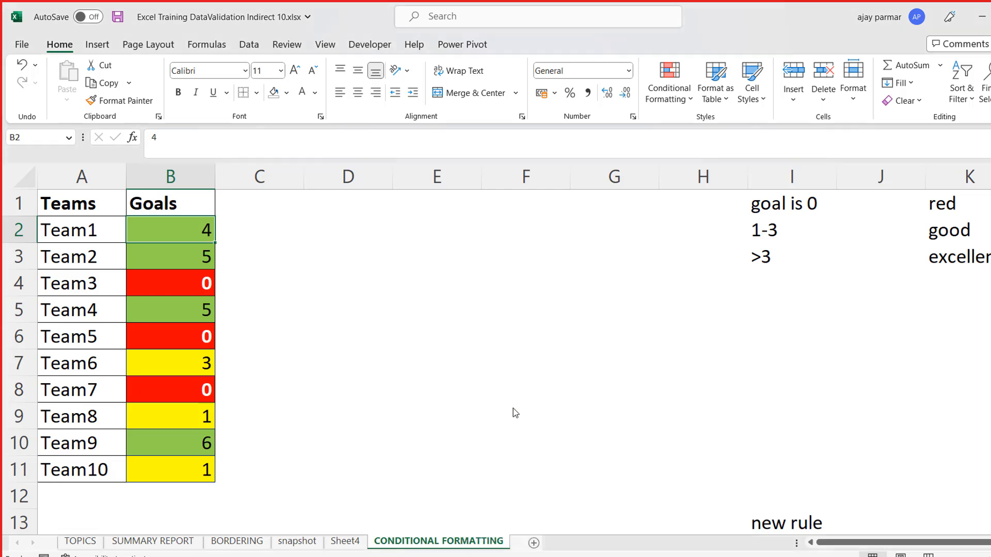
click(438, 460)
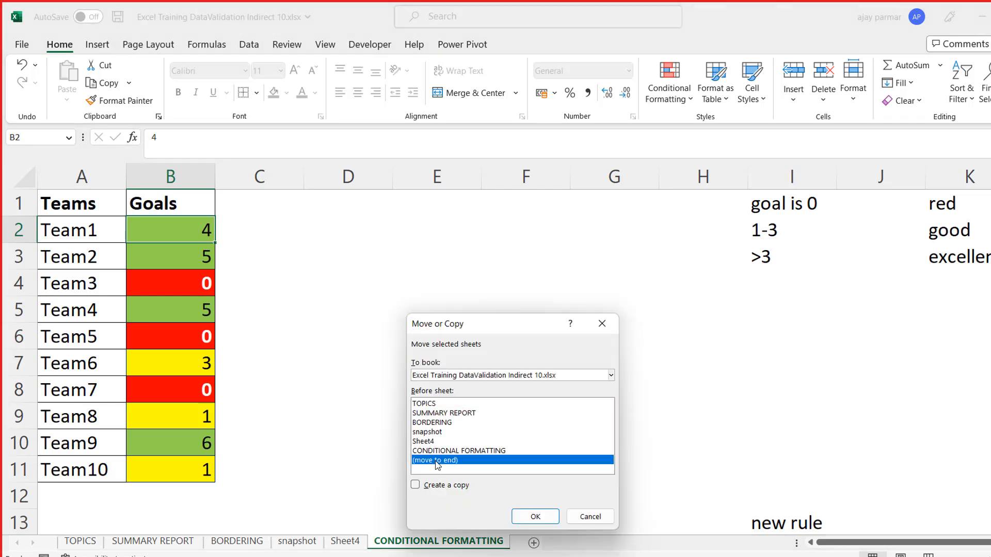
click(456, 487)
click(534, 518)
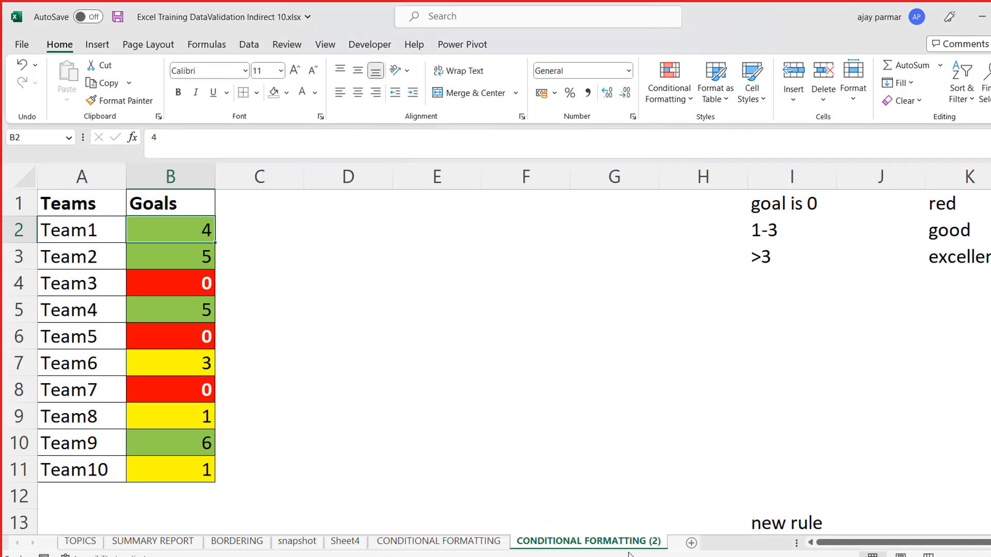
- Rename the copied sheet as CONDITIONAL FORMATTING 2
double_click(658, 541)
click(656, 541)
key(BackSpace)
key(BackSpace)
key(BackSpace)
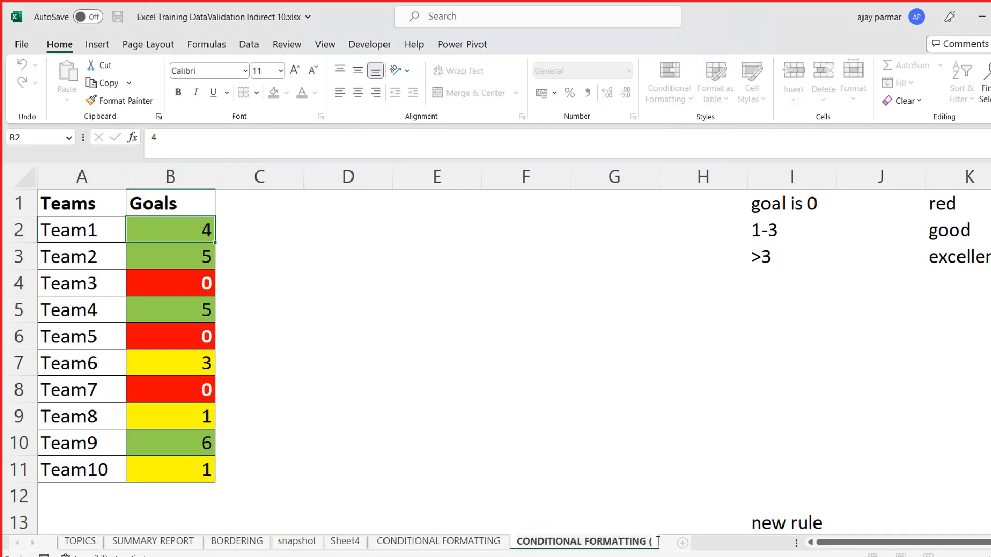
text(2)
click(456, 343)
- Clear everything on the CONDITIONAL FORMATTING 2 sheet, including the coloured goals table
click(25, 181)
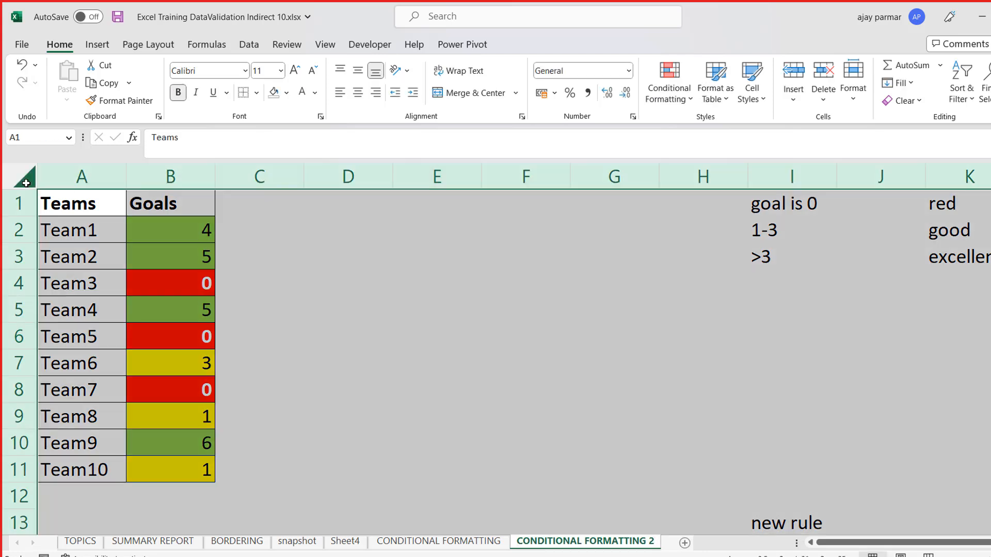
key(Delete)
click(269, 214)
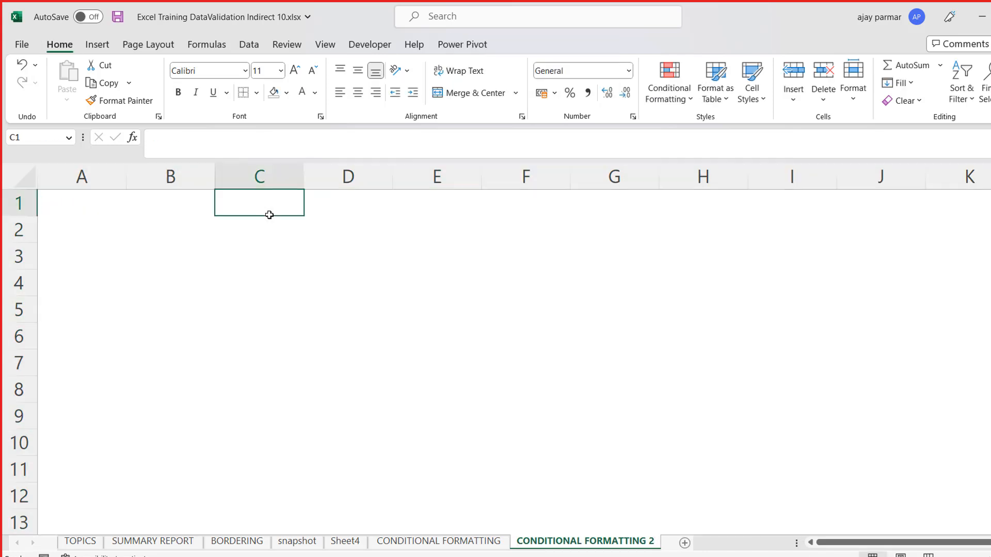
- Enter the column header IDs in cell D1 of the emptied sheet
key(Right)
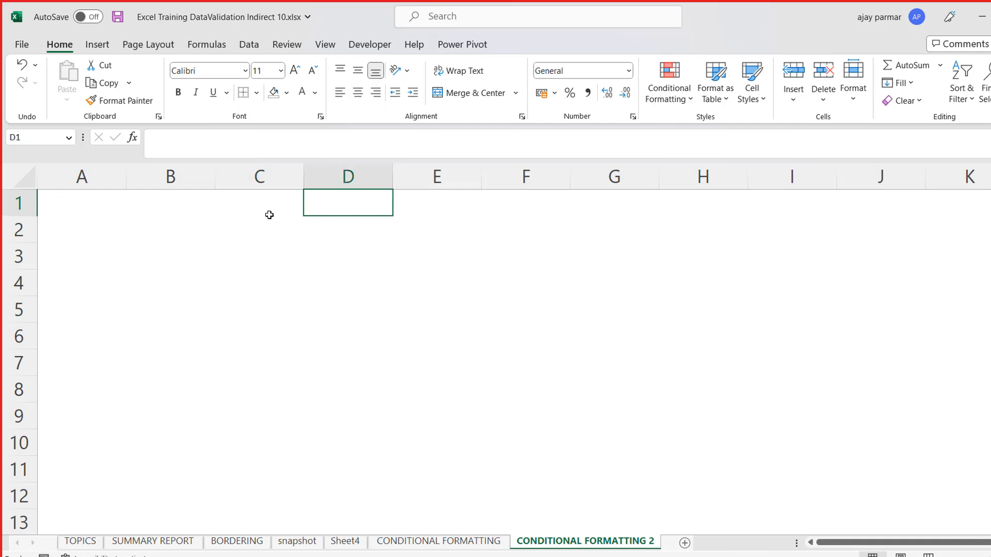
click(948, 555)
click(948, 555)
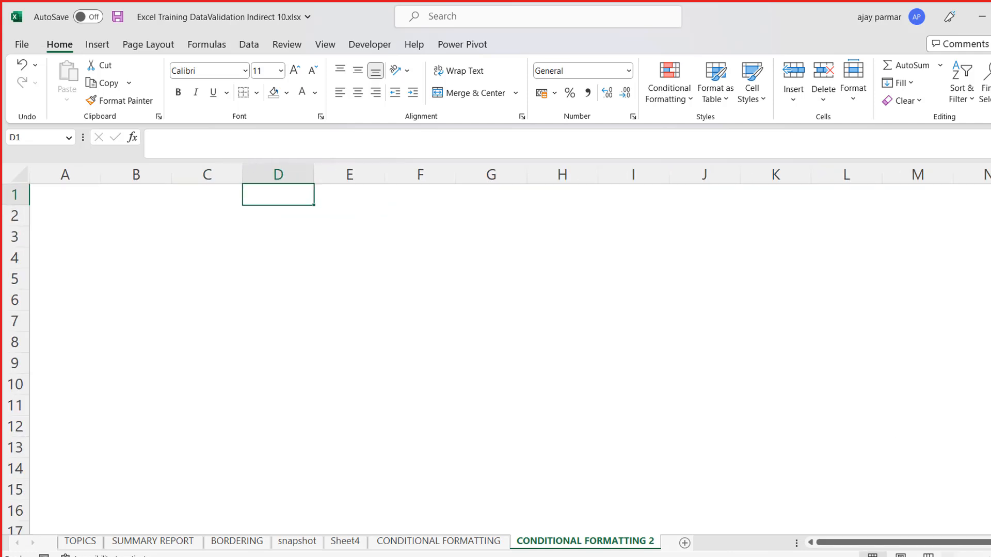
text(IDs)
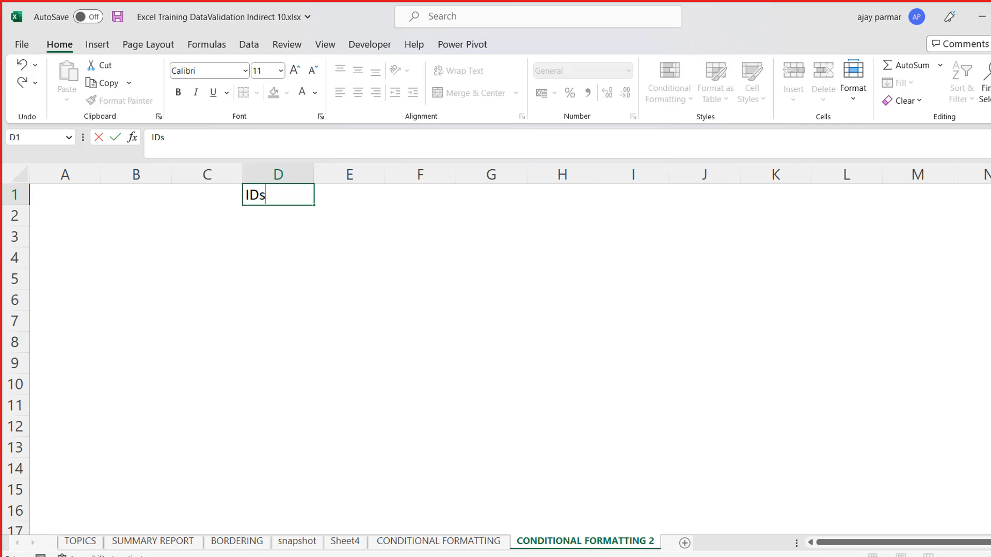
key(Return)
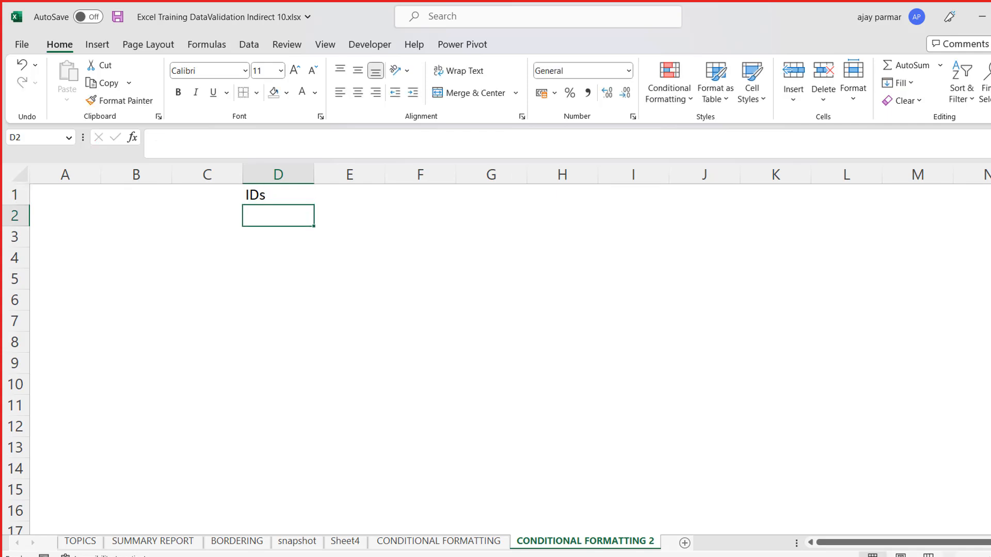
text(123)
key(Return)
text(133)
key(Up)
key(Up)
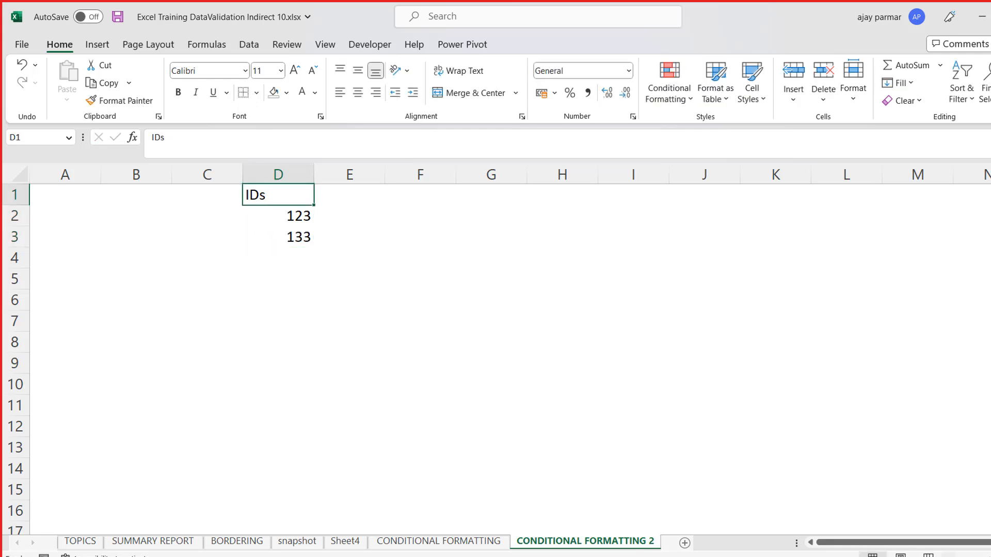
- Enter INC0001 as the first ID in cell D2
key(Down)
text(ICN)
key(BackSpace)
key(BackSpace)
text(NC0001)
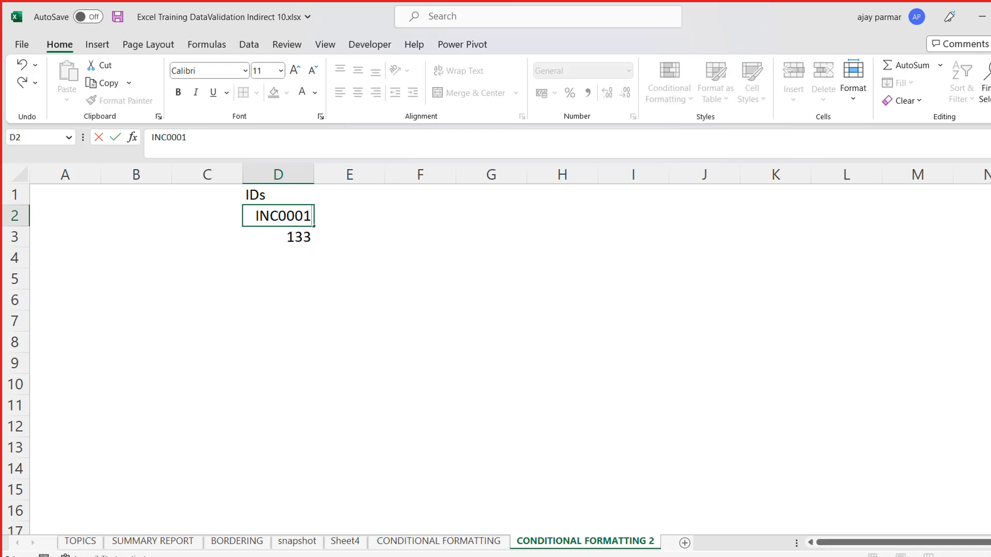
key(ctrl+Return)
- Copy INC0001 from D2 into the cells D3 to D9
key(ctrl+c)
key(Down)
key(shift+Down)
key(shift+Down)
key(shift+Down)
key(shift+Down)
key(shift+Down)
key(shift+Down)
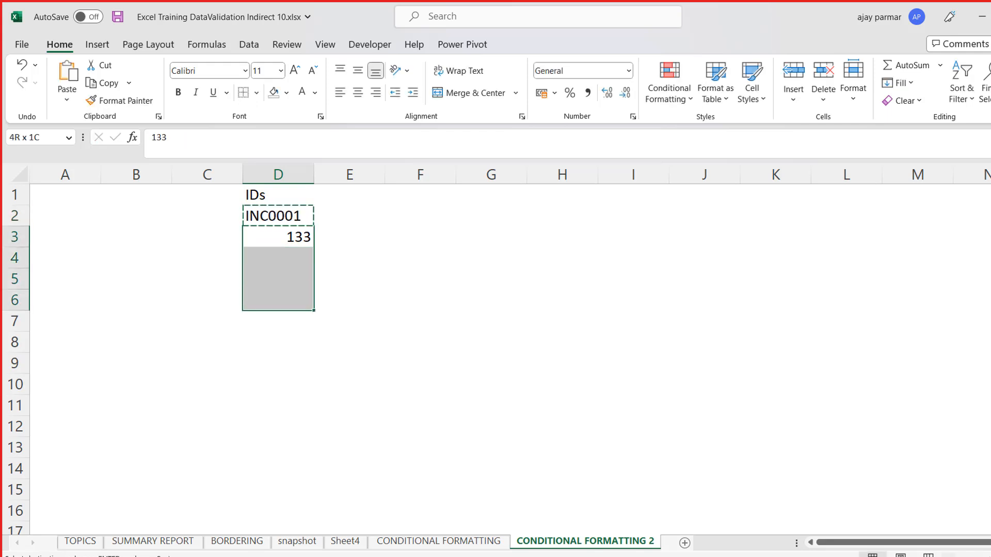
key(ctrl+v)
- Fill the ID series down from D2 to D12, running from INC0001 to INC0011
key(Up)
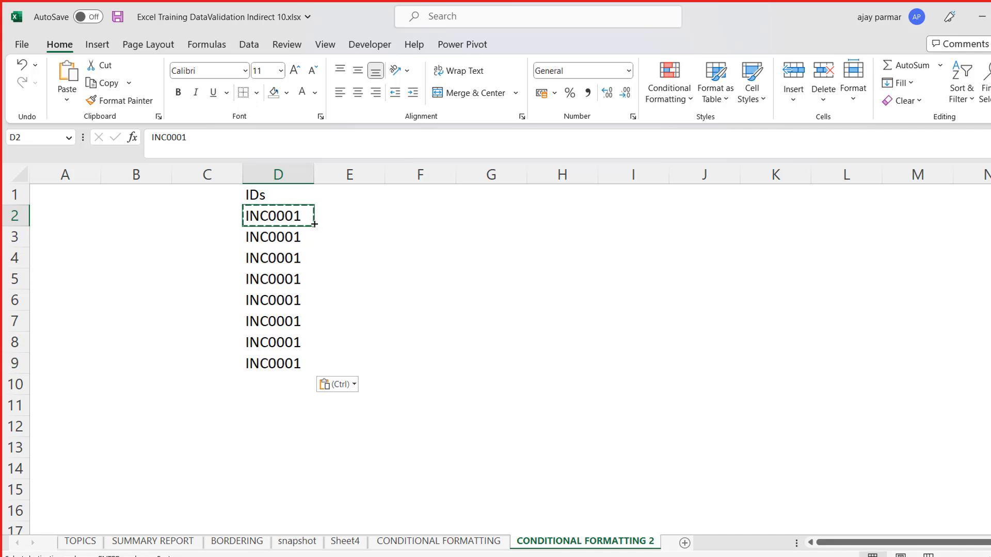
drag(314, 227, 306, 442)
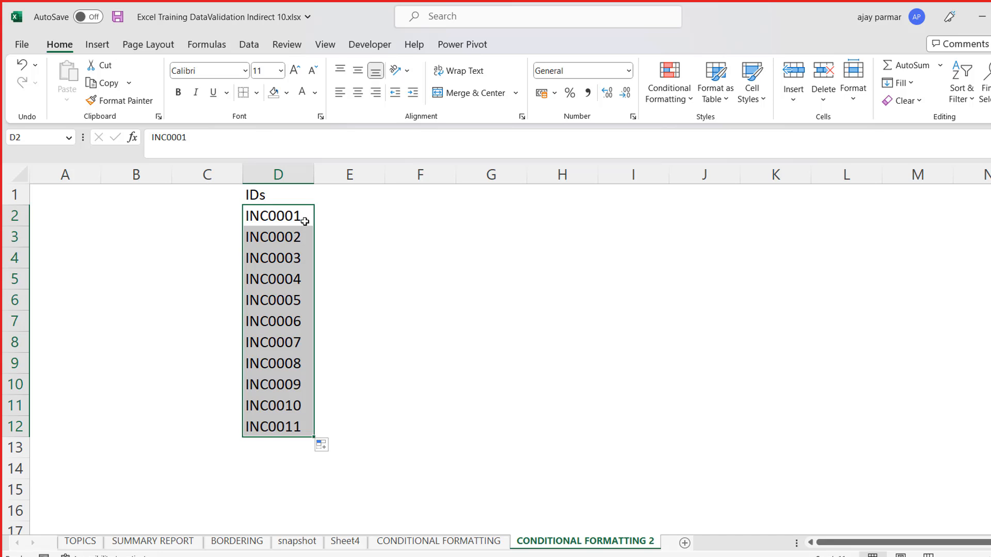
- Add the column headers REVENUE in E1 and ENGINEER NAME in F1
click(338, 196)
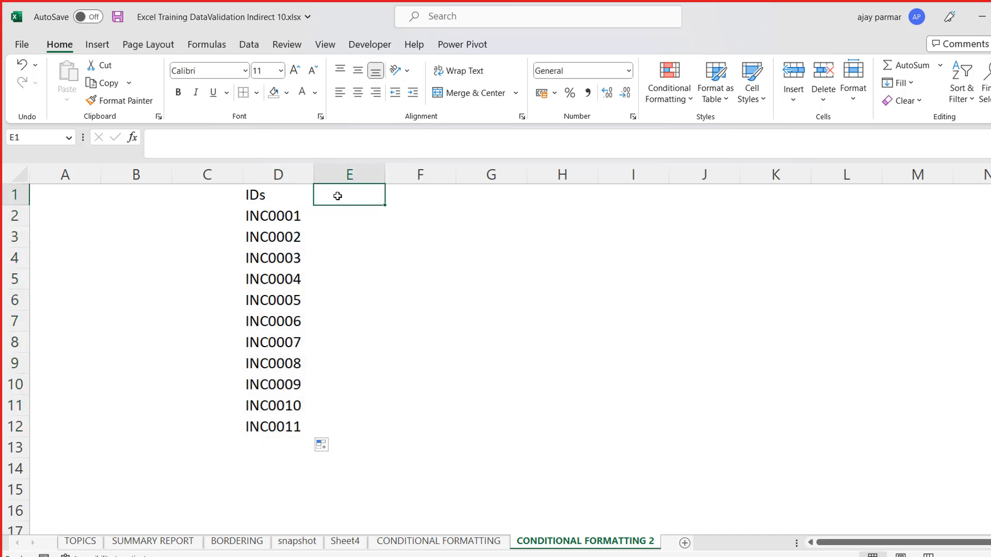
text(RE)
text(EVENUE)
key(Return)
key(Up)
key(Right)
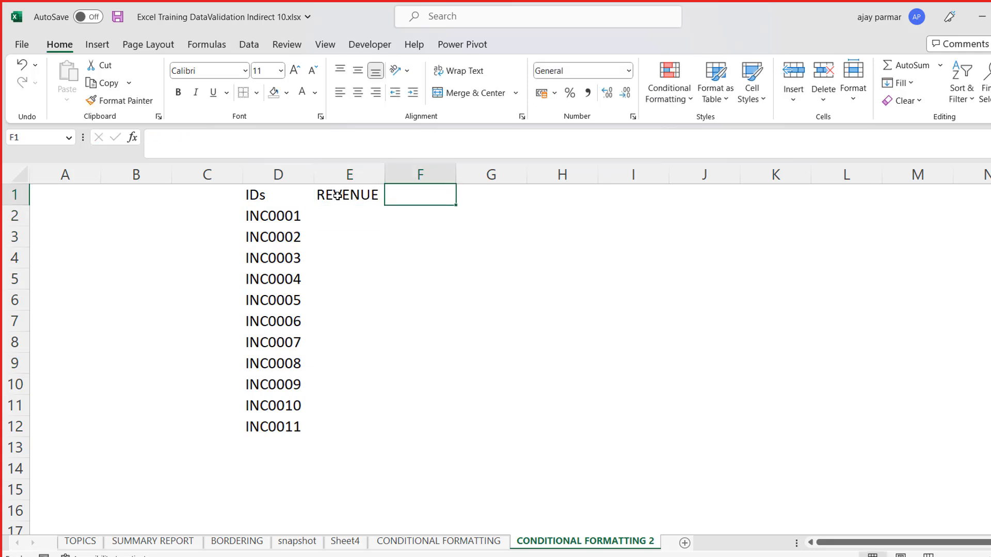
text(ENGINEER NAME)
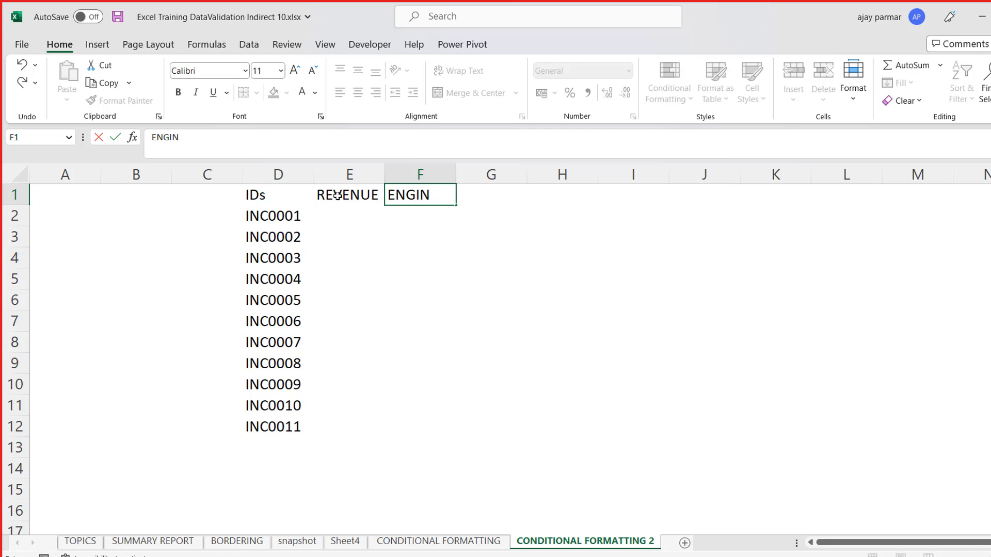
key(Return)
key(Up)
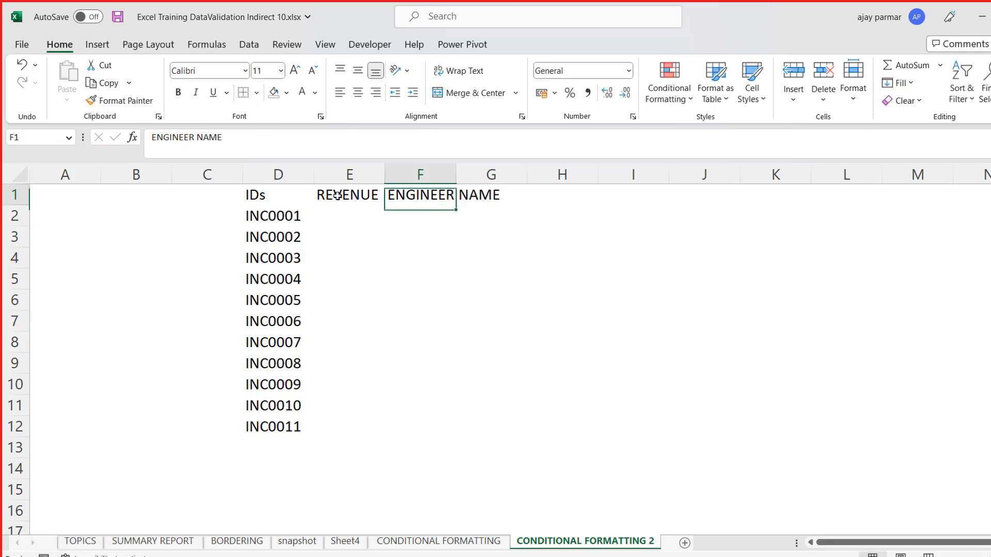
- Add the header DATE in G1 and insert the current date, 15-03-2023, in G2
key(Right)
text(DATE)
key(Return)
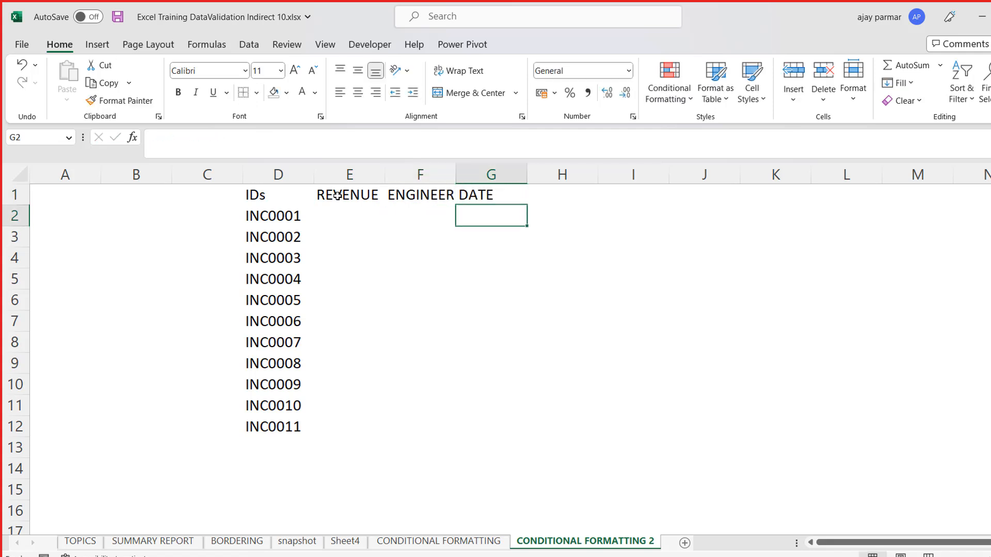
key(ctrl+semicolon)
key(Return)
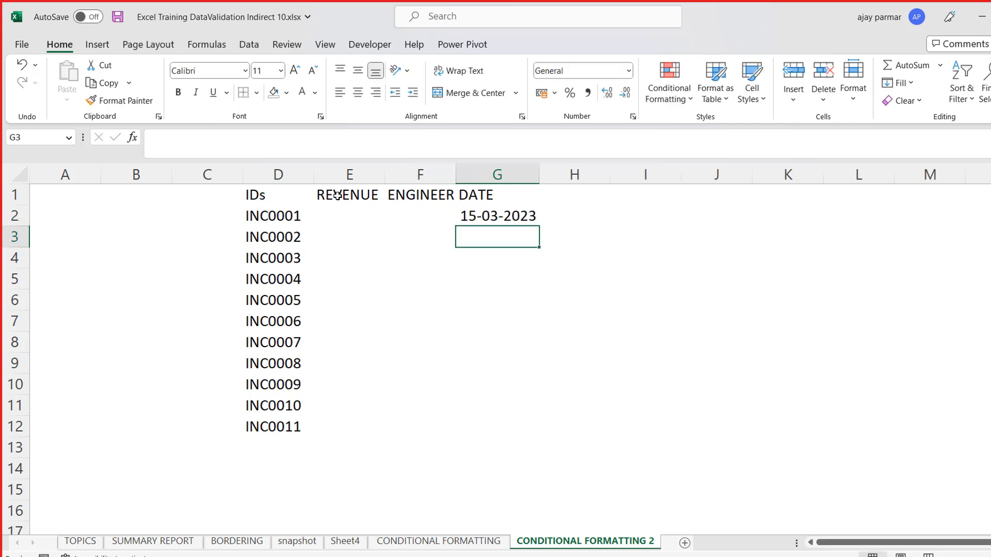
- Enter the formula =G2-222 in G3 and copy it down through G12
text(=G2-222)
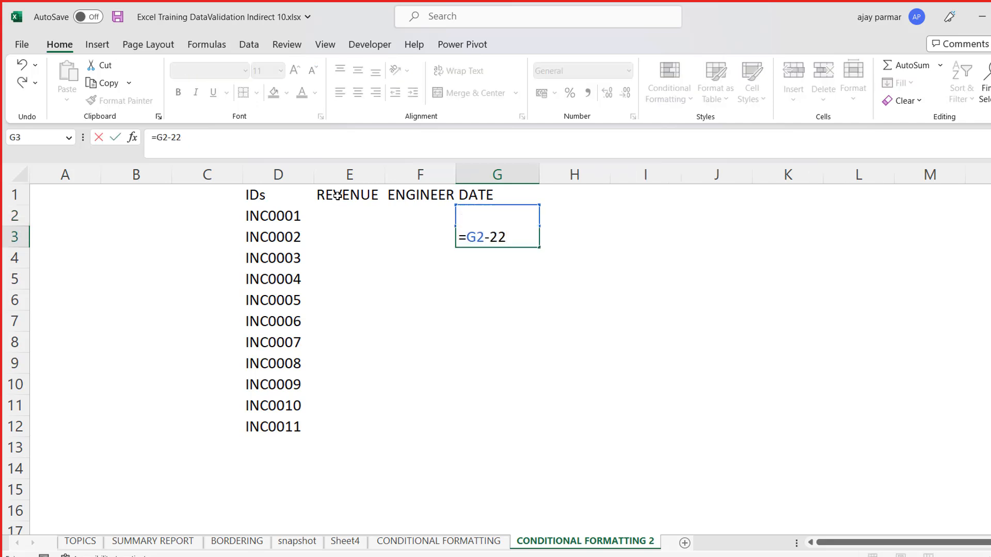
key(ctrl+Return)
key(ctrl+c)
key(Down)
key(shift+Down)
key(shift+Down)
key(shift+Down)
key(shift+Down)
key(shift+Down)
key(shift+Down)
key(shift+Down)
key(shift+Down)
key(shift+Down)
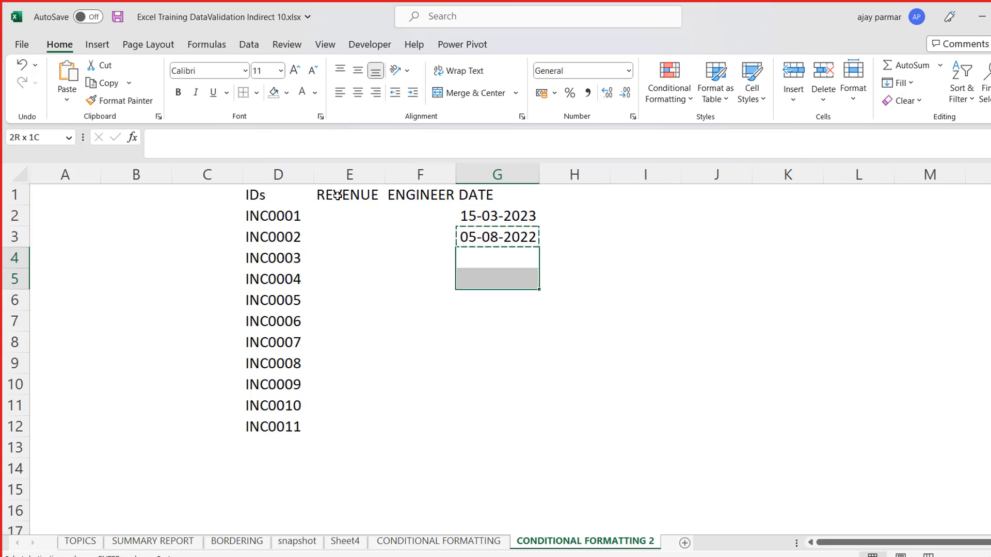
key(shift+Up)
key(ctrl+v)
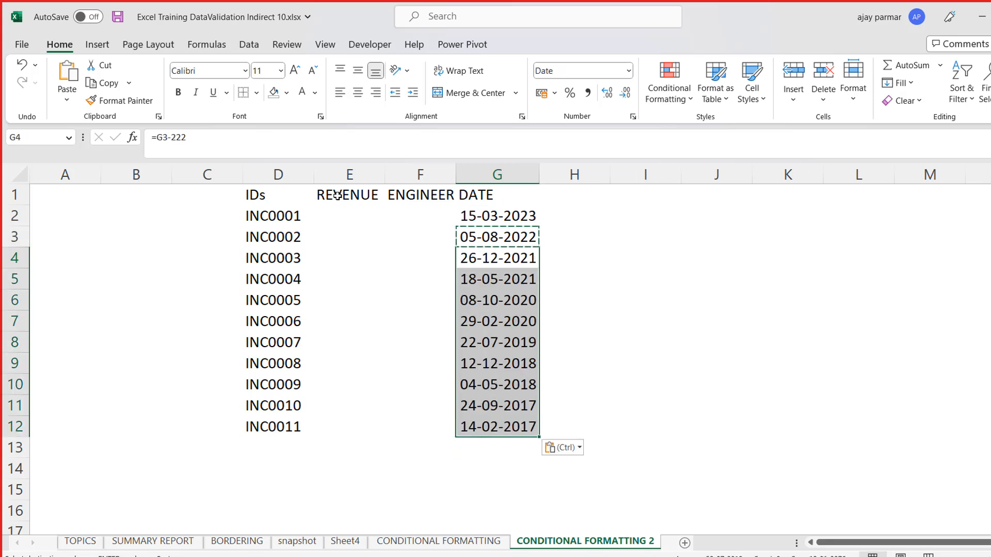
- Widen column F so that the full ENGINEER NAME header fits
key(Up)
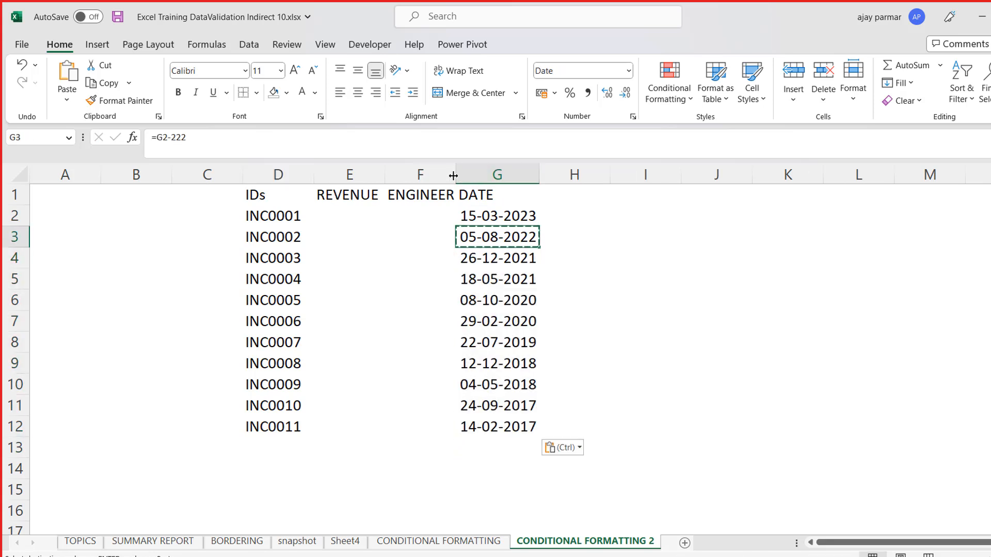
drag(456, 175, 519, 175)
- Enter a RANDBETWEEN formula with a lower bound of 100 in E2 as the first revenue value
click(355, 210)
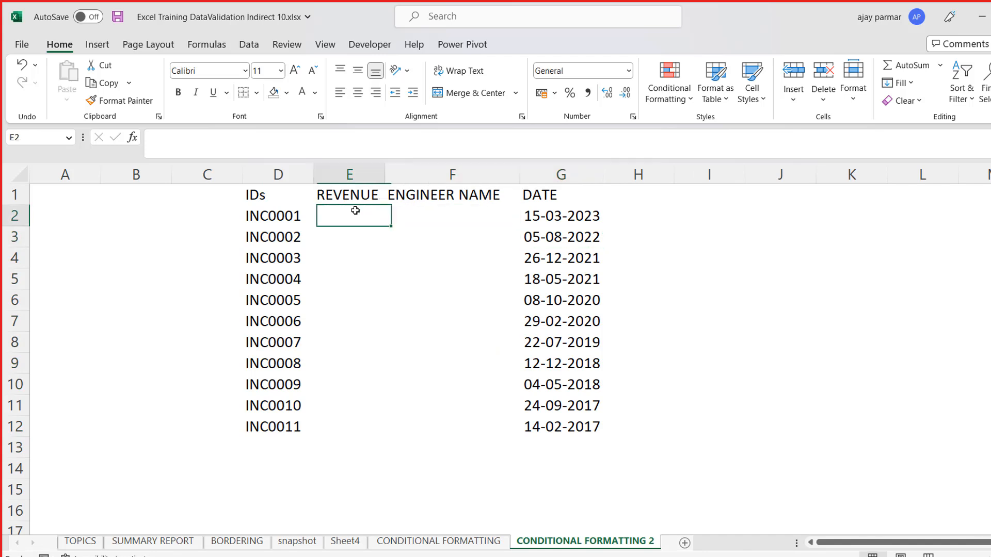
text(=RAND)
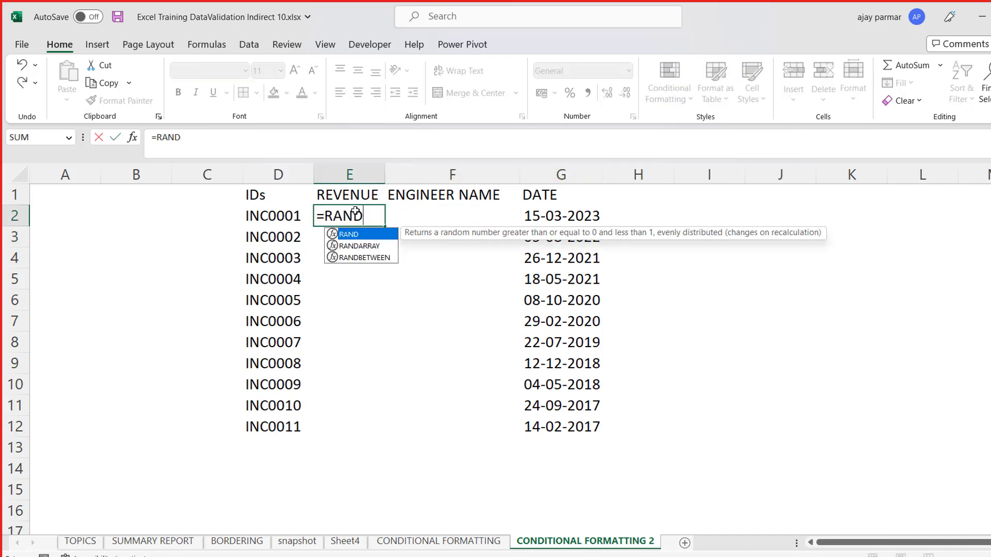
key(Down)
key(Down)
key(Tab)
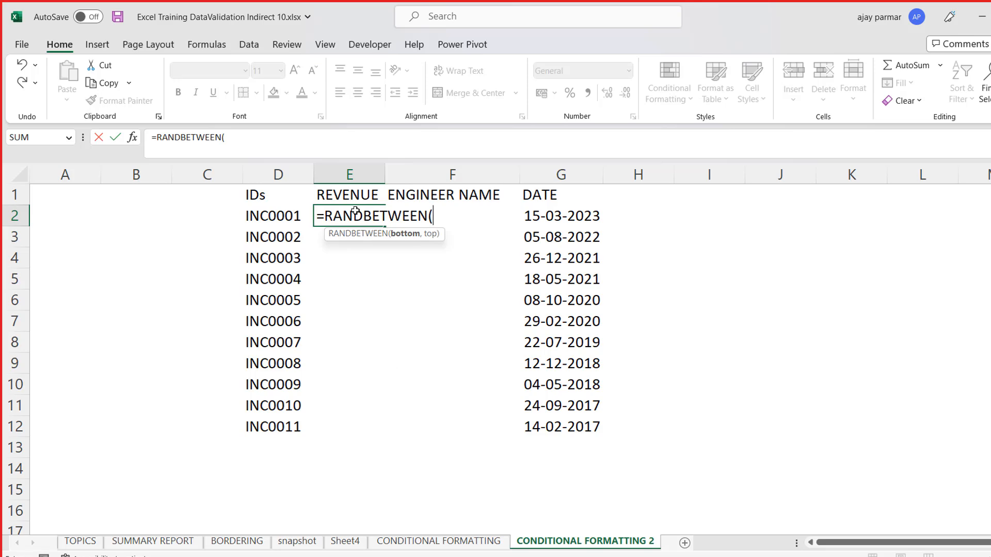
click(355, 211)
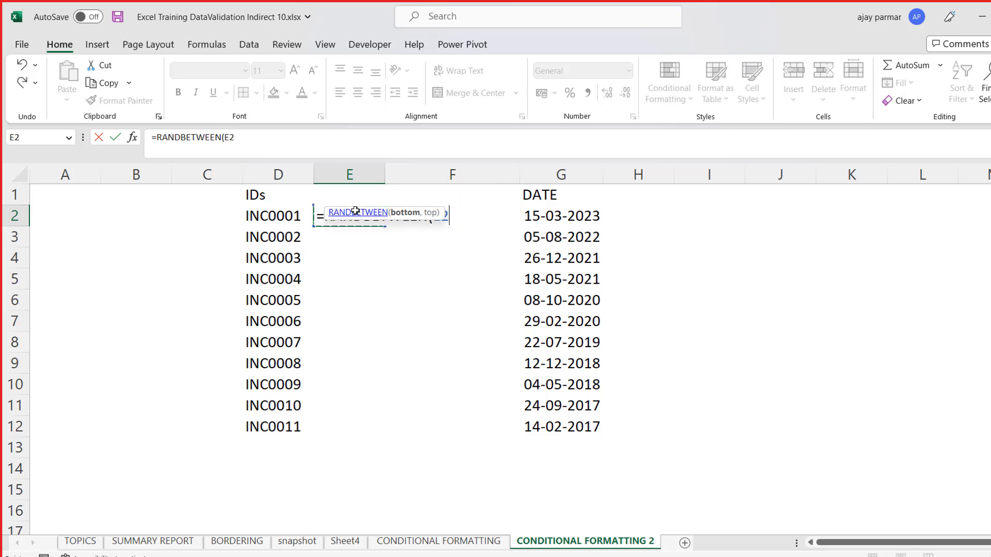
key(BackSpace)
key(BackSpace)
text(100,1)
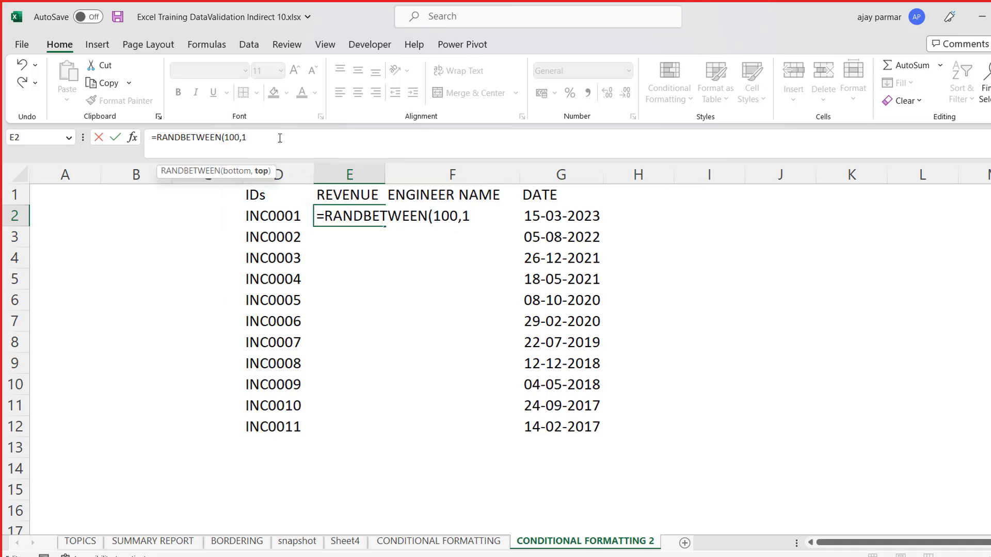
text(10)
key(Return)
- Copy the random revenue formula from E2 down through E12
key(Up)
key(ctrl+c)
key(Down)
key(shift+Down)
key(shift+Down)
key(shift+Down)
key(shift+Down)
key(shift+Down)
key(shift+Down)
key(shift+Down)
key(shift+Down)
key(shift+Down)
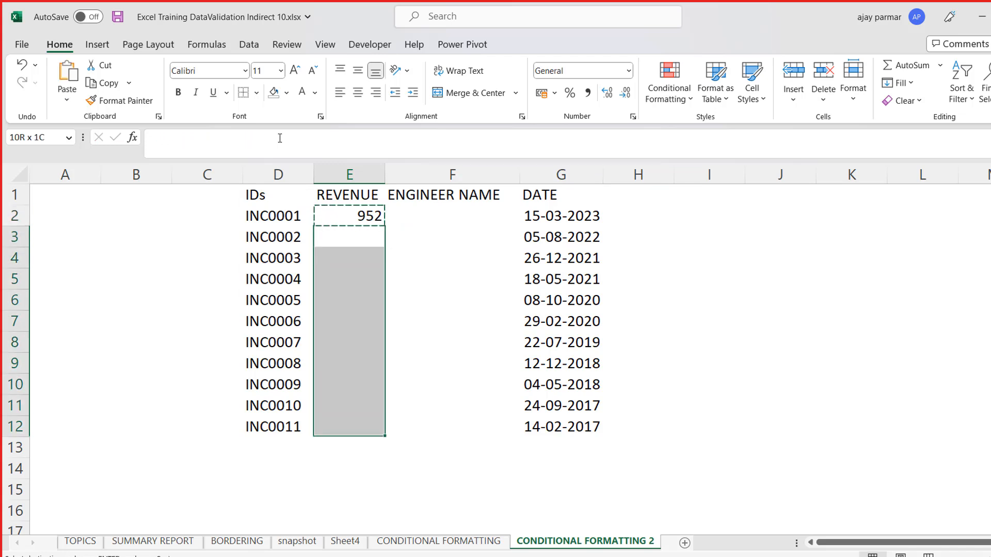
key(ctrl+v)
- Enter Eng1 as the first engineer name in F2
key(Up)
key(Up)
key(Right)
key(Down)
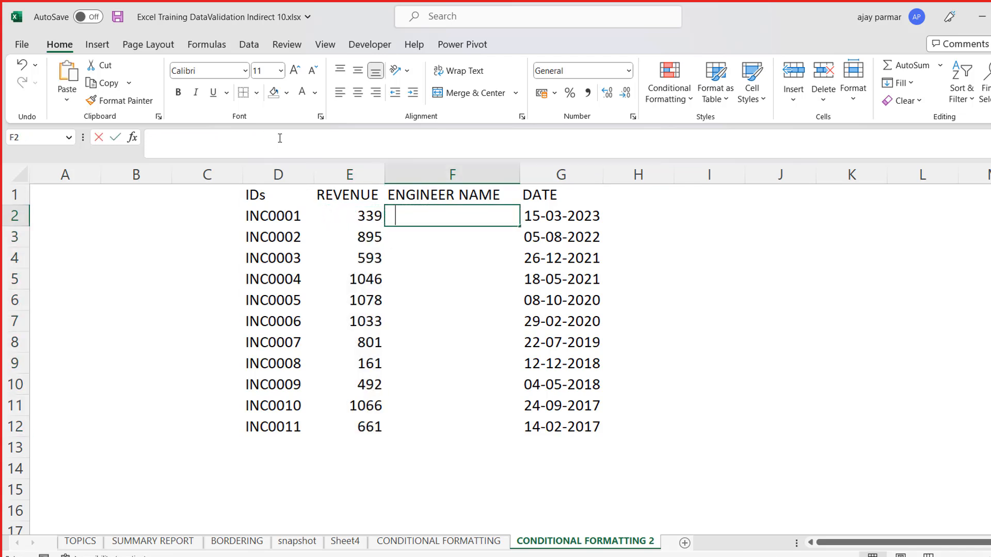
text(Eng)
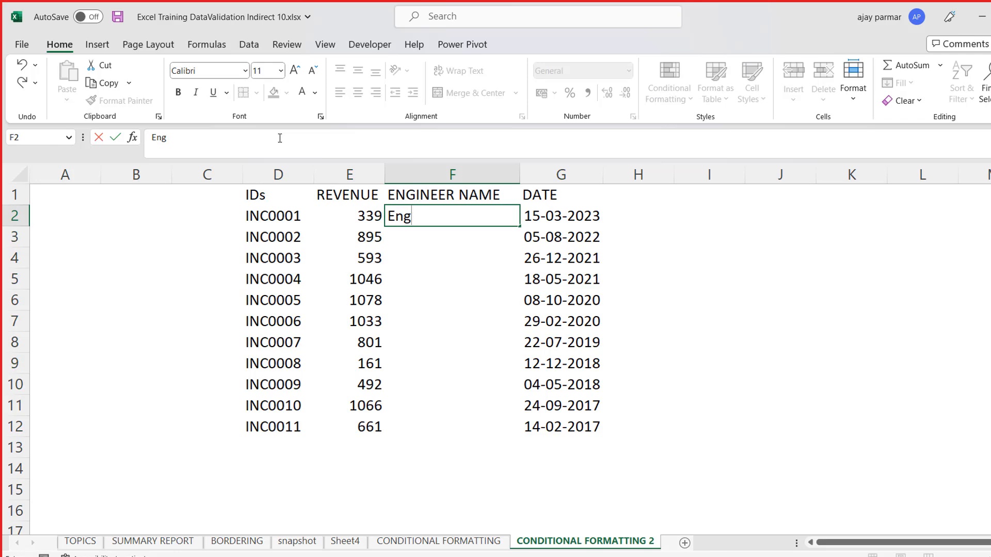
text(1)
key(Return)
key(Up)
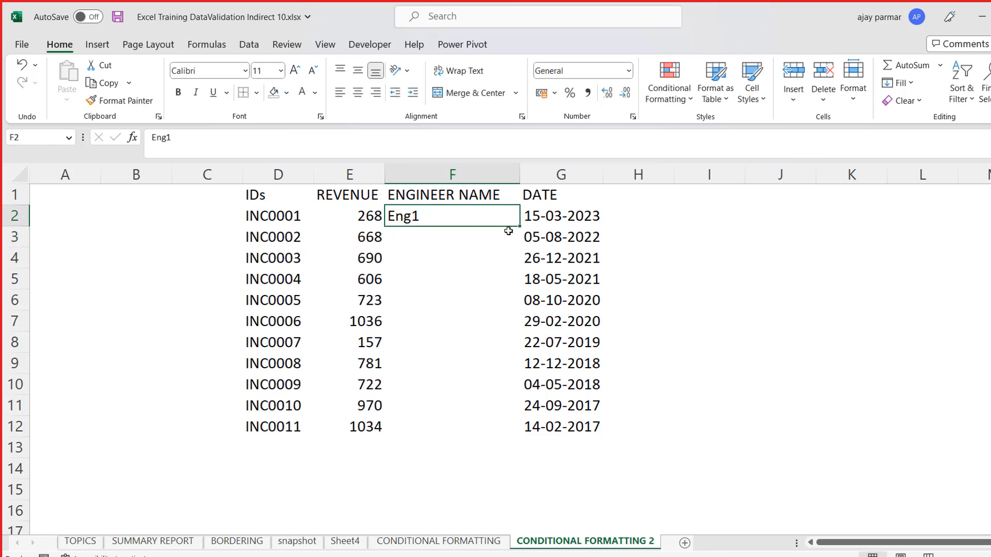
- Enter er1 as the engineer name in F2 and fill the series down through F12
text(er1)
key(Return)
key(Up)
drag(521, 231, 528, 429)
- Copy the engineer names er6 to er8 from F7:F9 over F4:F6 to create repeated names
click(479, 355)
key(shift+Up)
key(shift+Up)
key(ctrl+c)
key(Up)
key(Up)
key(Up)
key(Up)
key(Up)
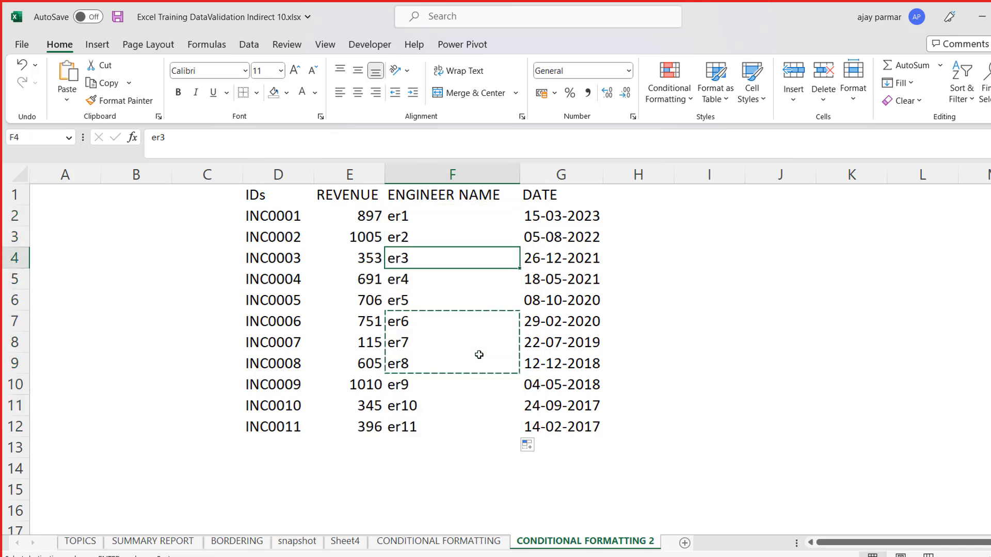
key(ctrl+v)
- Convert the whole table D1:G12 to fixed values by copying it and pasting only values over itself
key(Left)
key(Left)
key(Up)
key(Up)
key(Up)
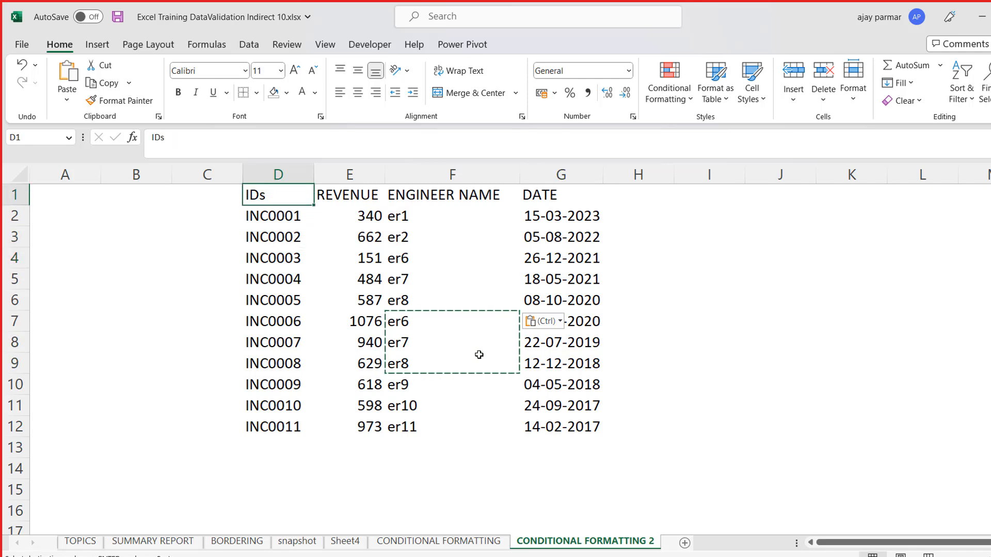
key(ctrl+a)
key(ctrl+c)
key(ctrl+alt+v)
key(Down)
key(Down)
key(Return)
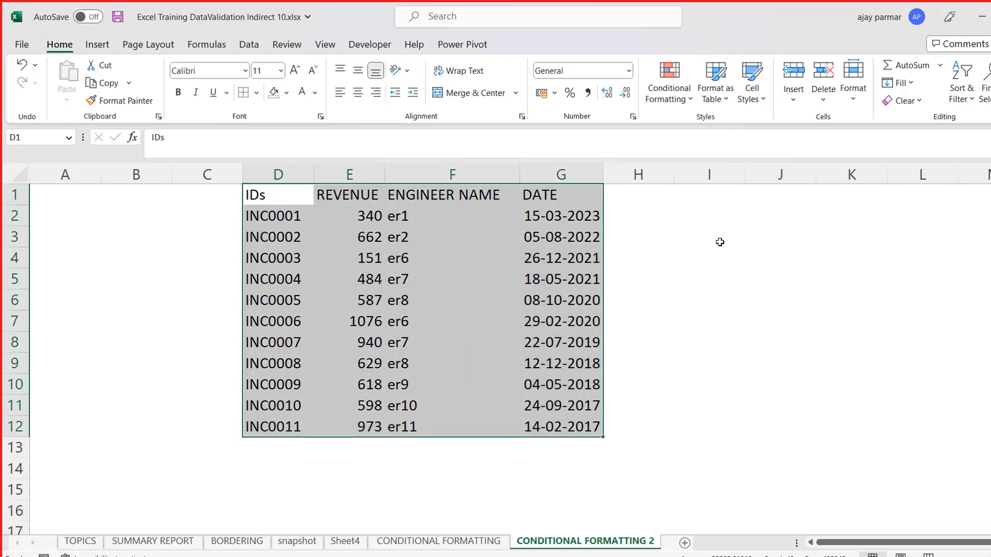
- Enter the task note "highlight the duplicates" in I1
click(742, 201)
text(hight)
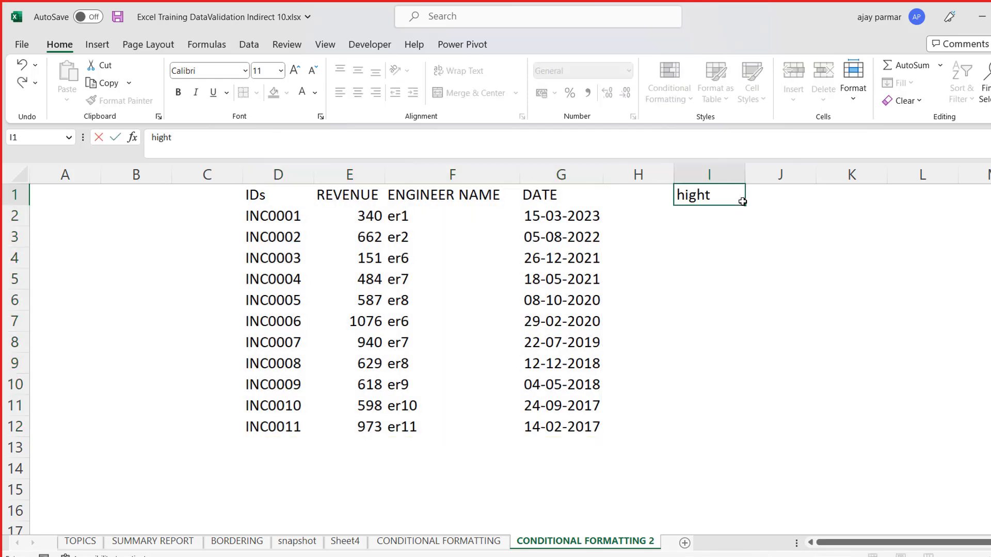
text(light the dupliate)
key(BackSpace)
key(BackSpace)
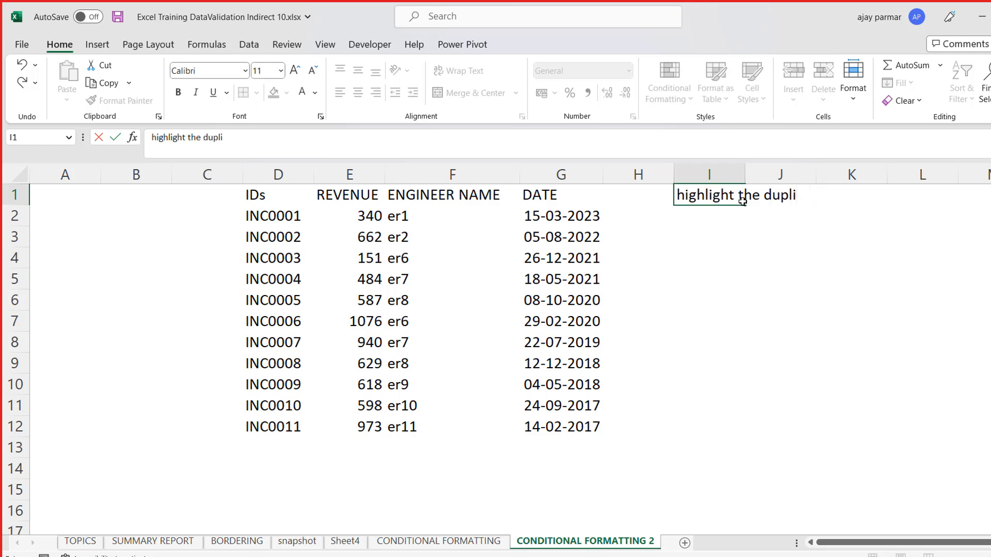
text(s)
key(Return)
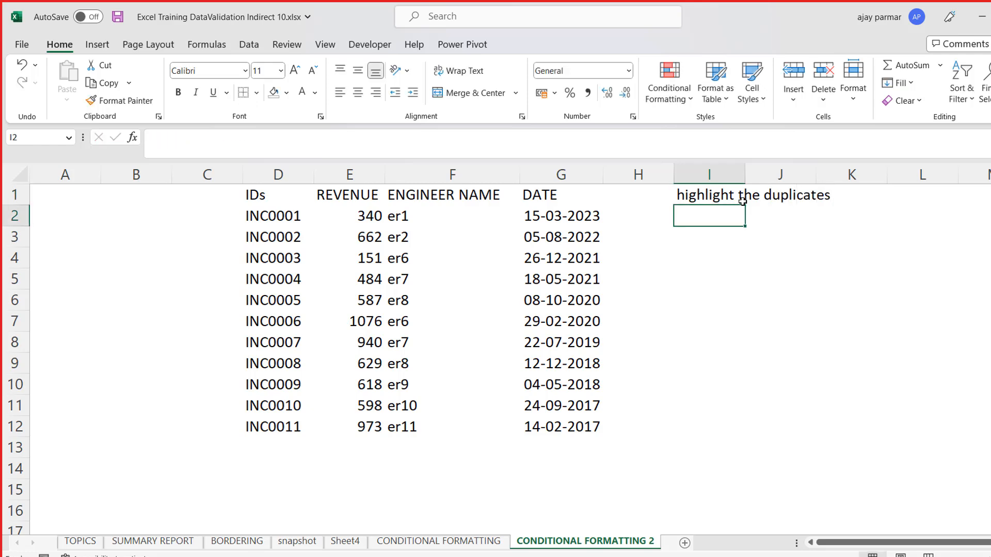
- Enter the task note "highlight the unique" in I2
text(highlight th)
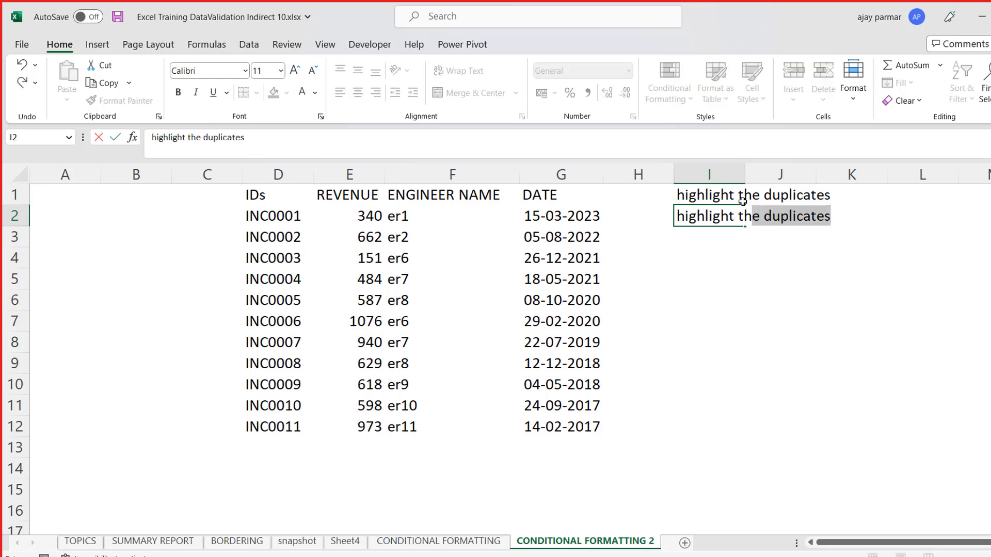
text(e unique)
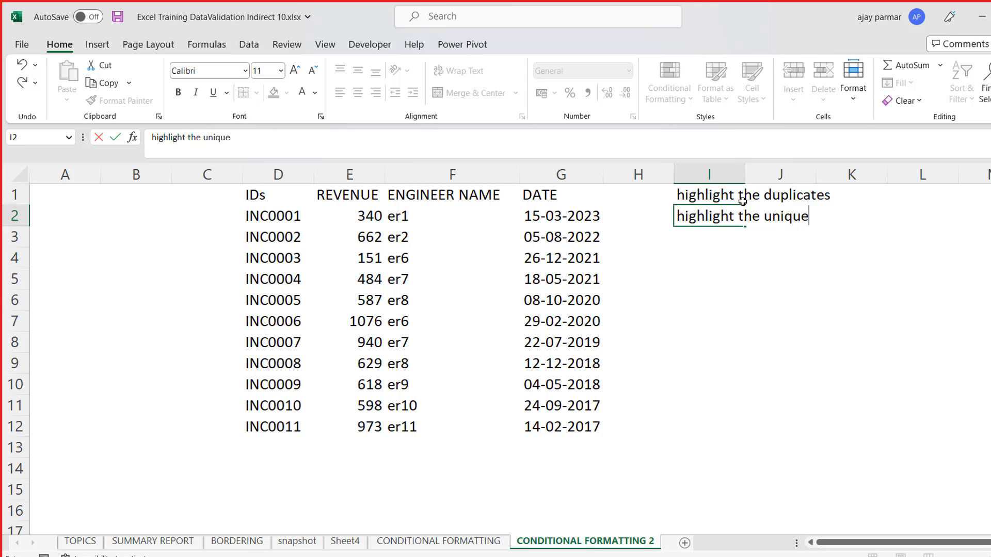
key(Return)
- Centre the contents of the table D1:G12 and apply all borders to it
key(Left)
key(Left)
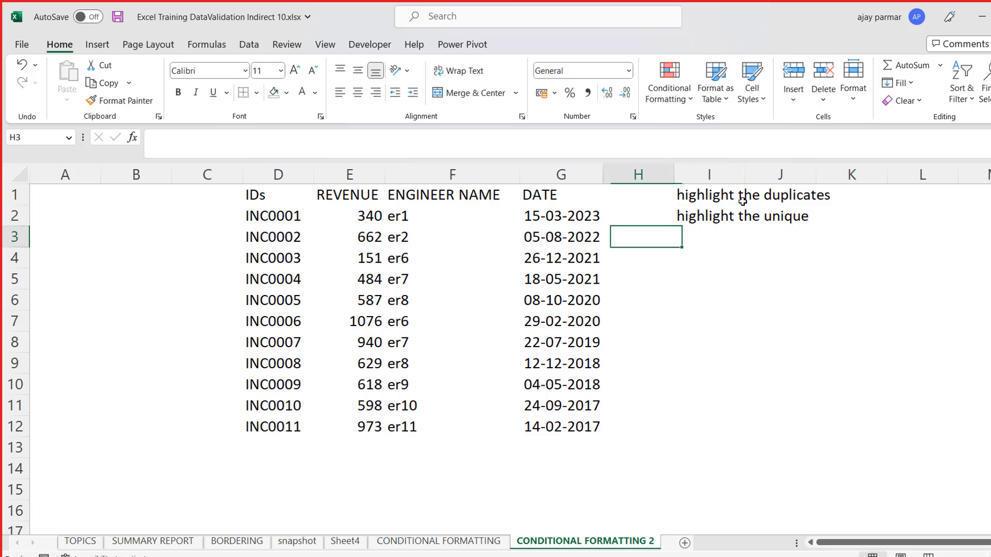
key(Home)
key(Up)
key(Right)
key(Right)
key(Right)
key(Up)
key(ctrl+shift+Right)
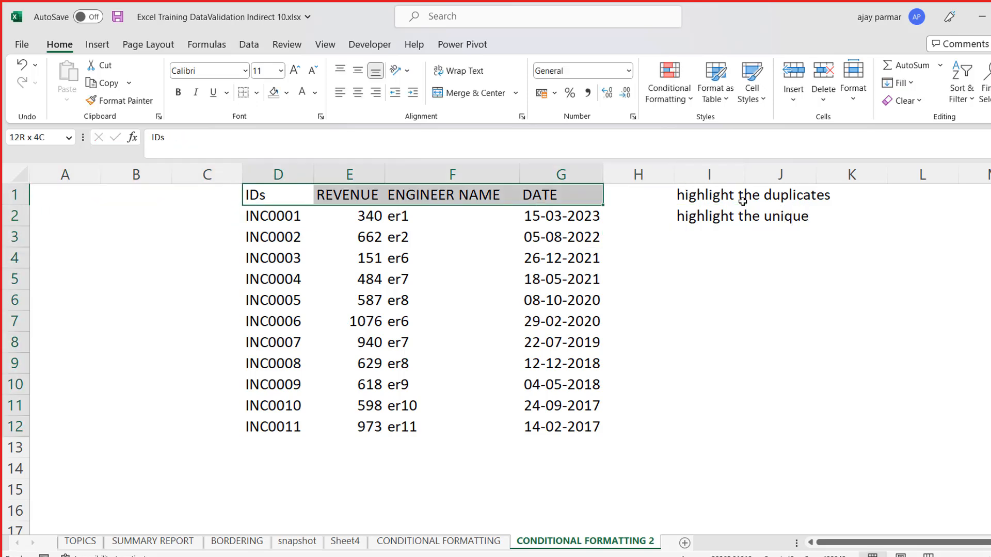
key(ctrl+shift+Down)
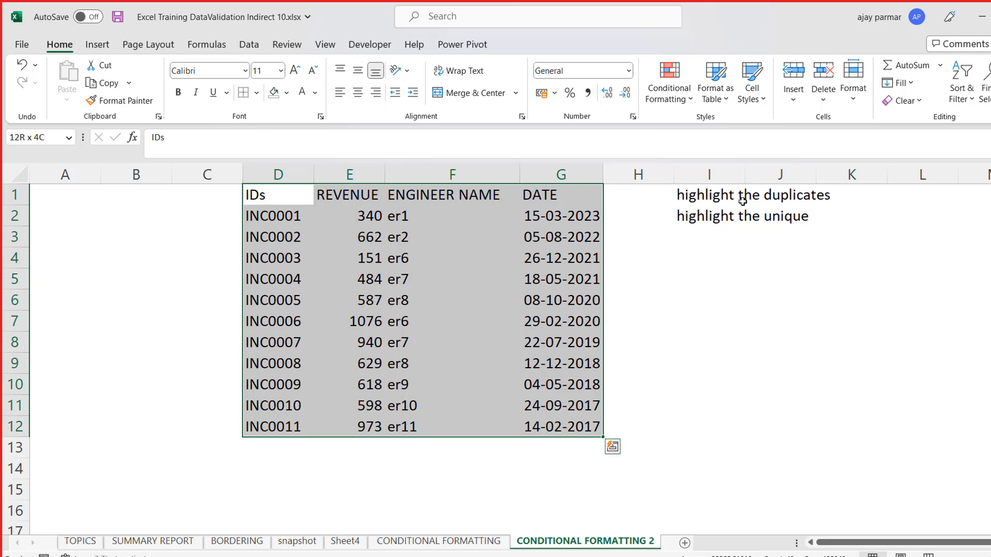
click(363, 94)
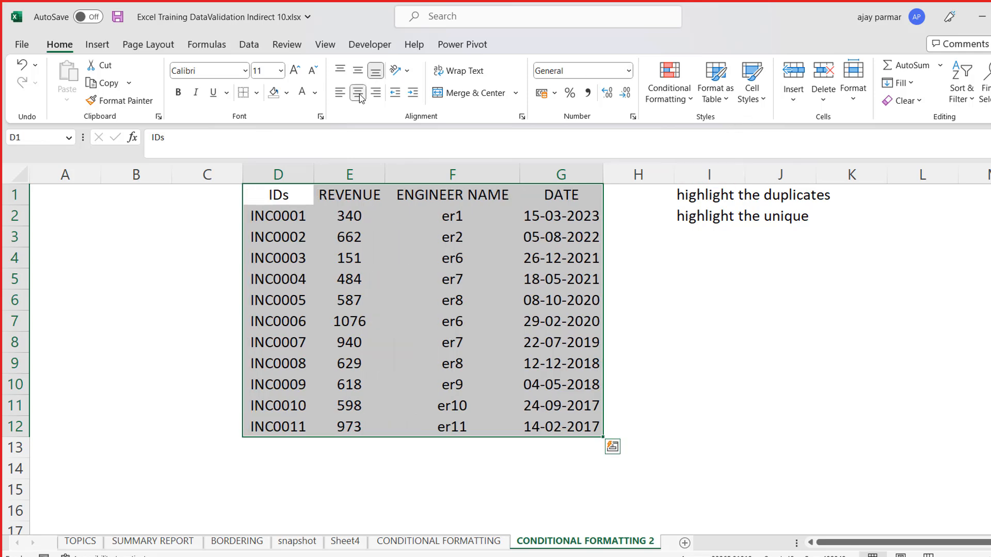
click(256, 94)
click(257, 235)
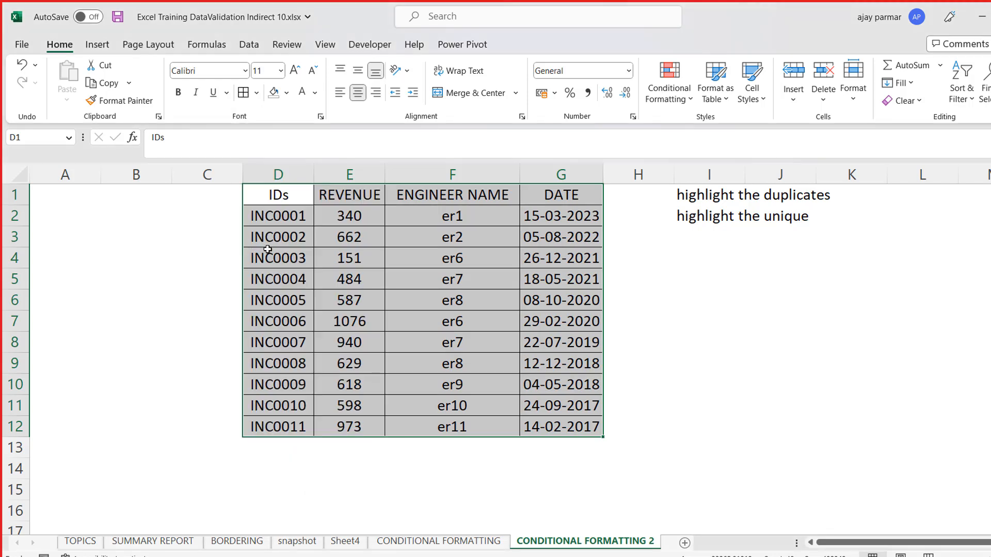
- Make the table headers in D1:G1 bold
click(301, 295)
key(Up)
key(Up)
key(Up)
key(Up)
key(Up)
key(ctrl+shift+Right)
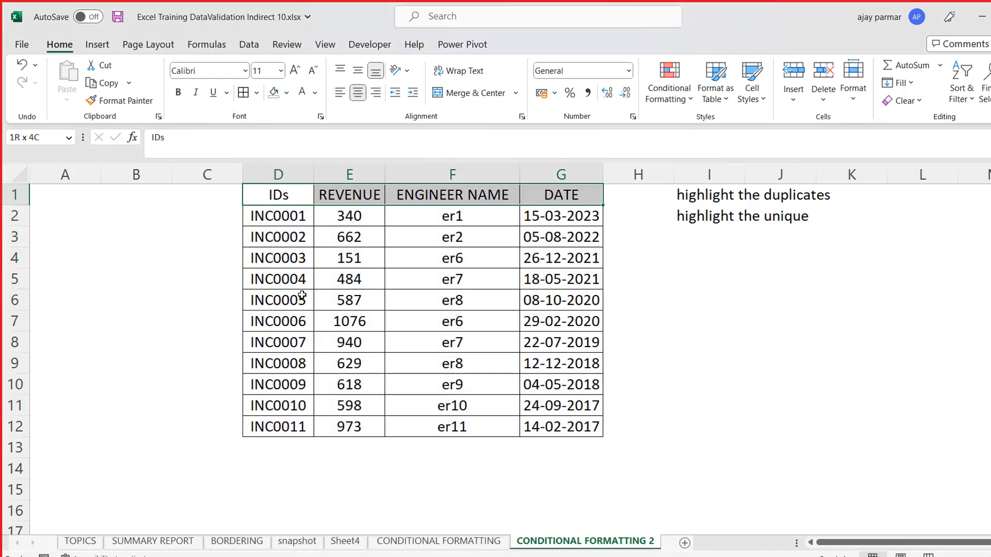
key(ctrl+b)
- Copy the ID INC0001 from D2 into D8 to create a duplicate
key(Right)
key(Down)
key(Left)
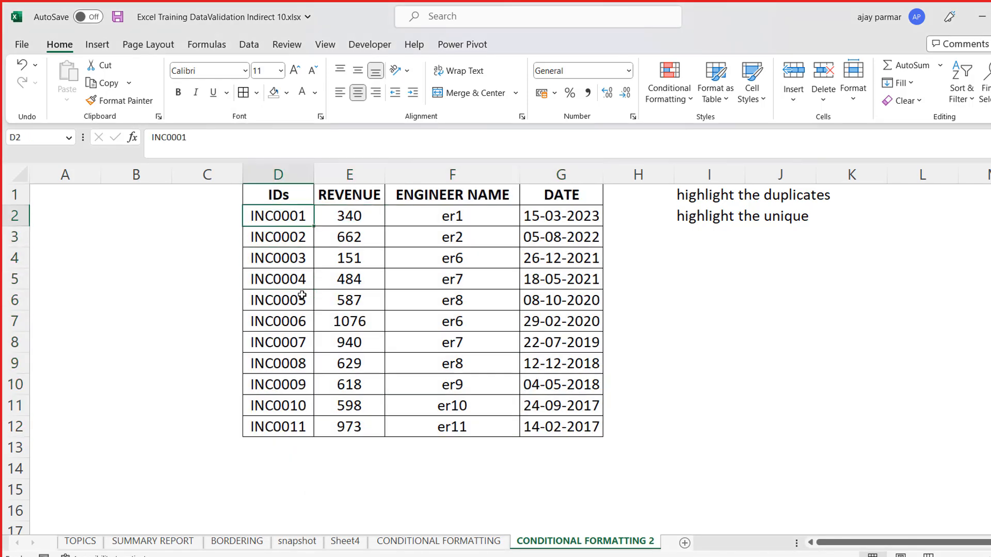
key(ctrl+shift+Down)
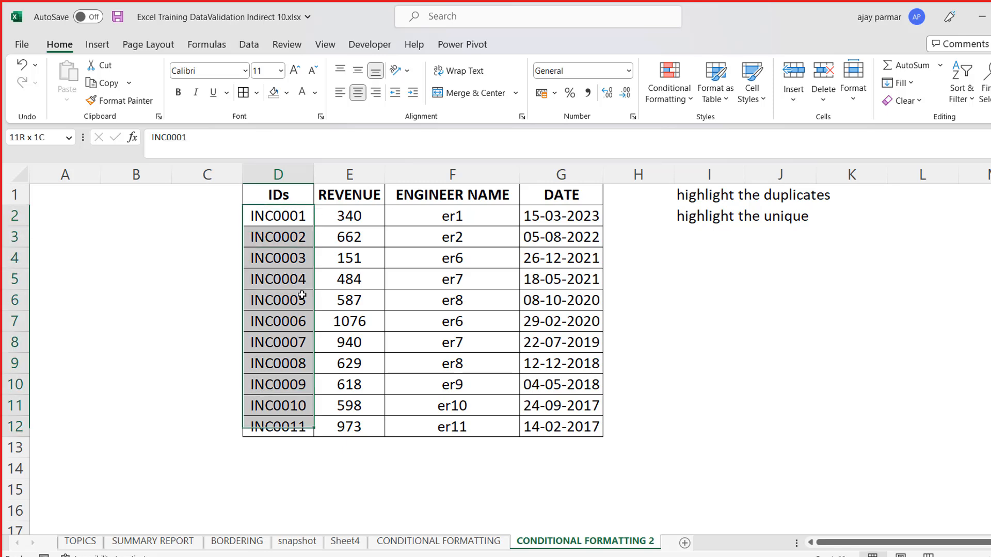
key(Up)
key(Down)
key(ctrl+c)
key(Down)
key(Down)
key(Down)
key(Down)
key(Down)
key(Down)
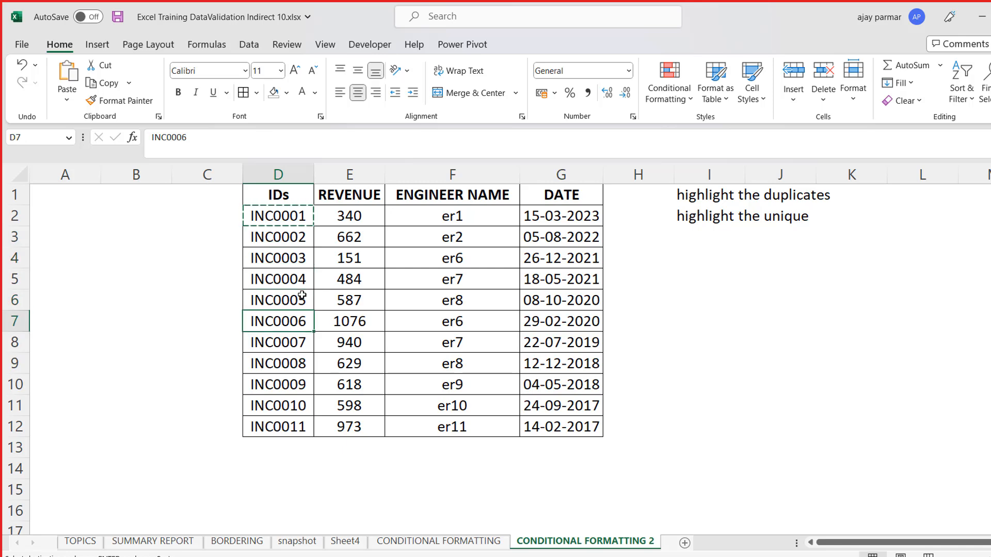
key(ctrl+v)
- Copy the ID INC0003 from D4 into D10:D11 to create more duplicates
key(Up)
key(Up)
key(Up)
key(Up)
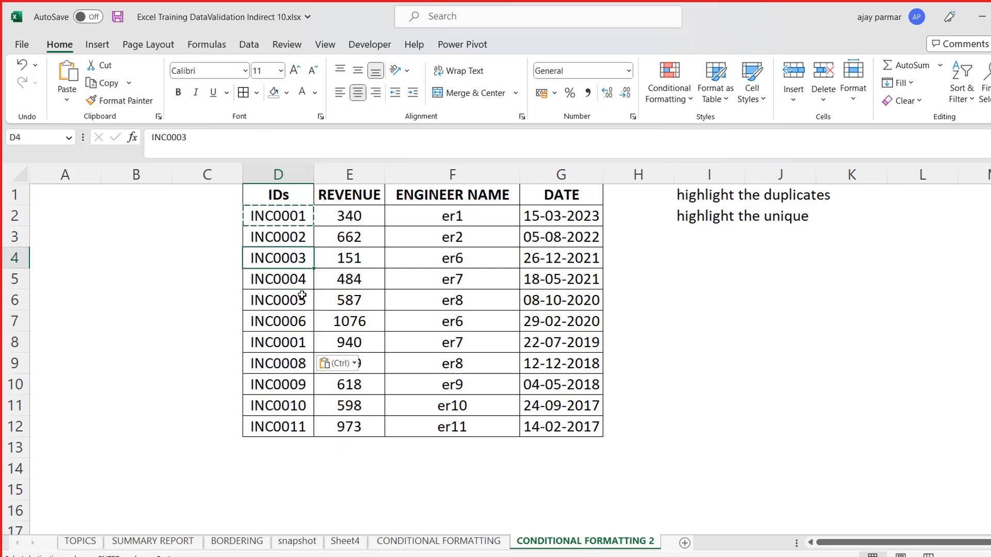
key(ctrl+c)
key(Down)
key(Down)
key(Down)
key(Down)
key(Down)
key(Down)
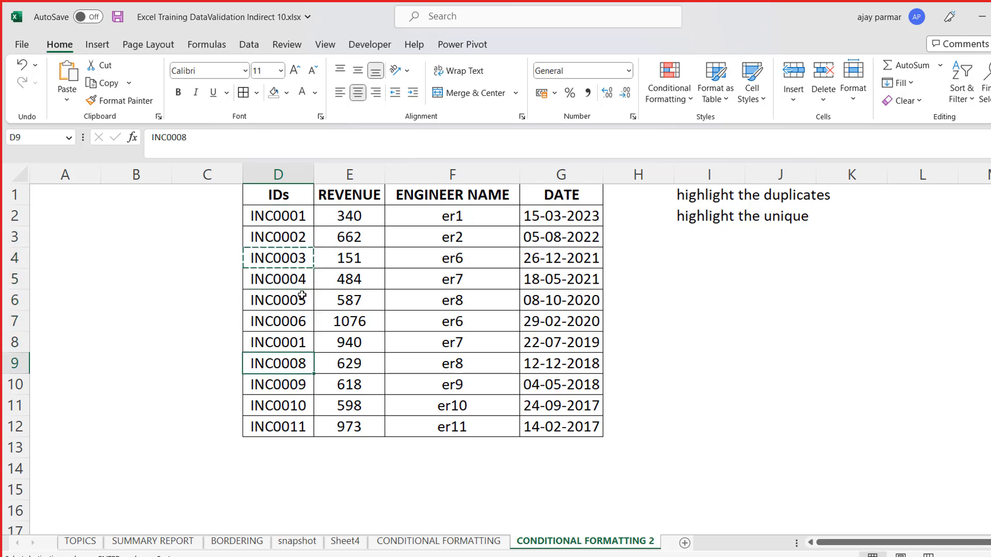
key(shift+Down)
key(ctrl+v)
key(Escape)
- Start a new conditional formatting rule for the IDs in D2:D12
key(Up)
key(Up)
key(Up)
key(Up)
key(Up)
key(Up)
key(Up)
key(Up)
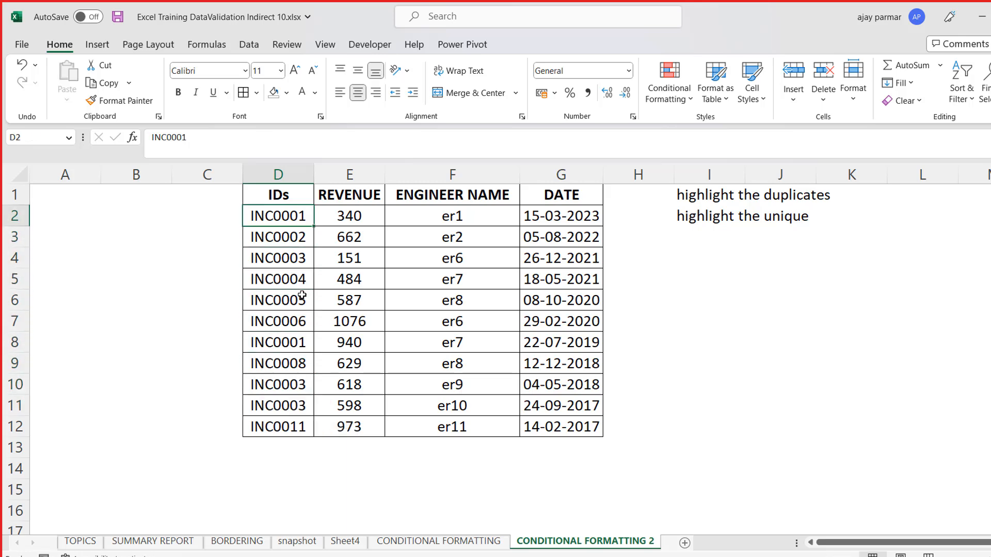
key(Up)
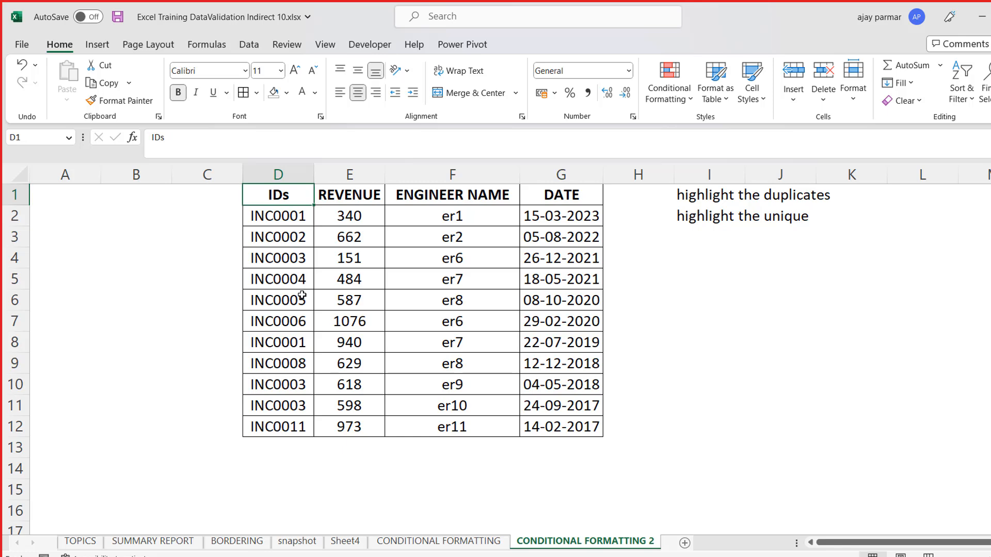
key(Down)
key(ctrl+shift+Down)
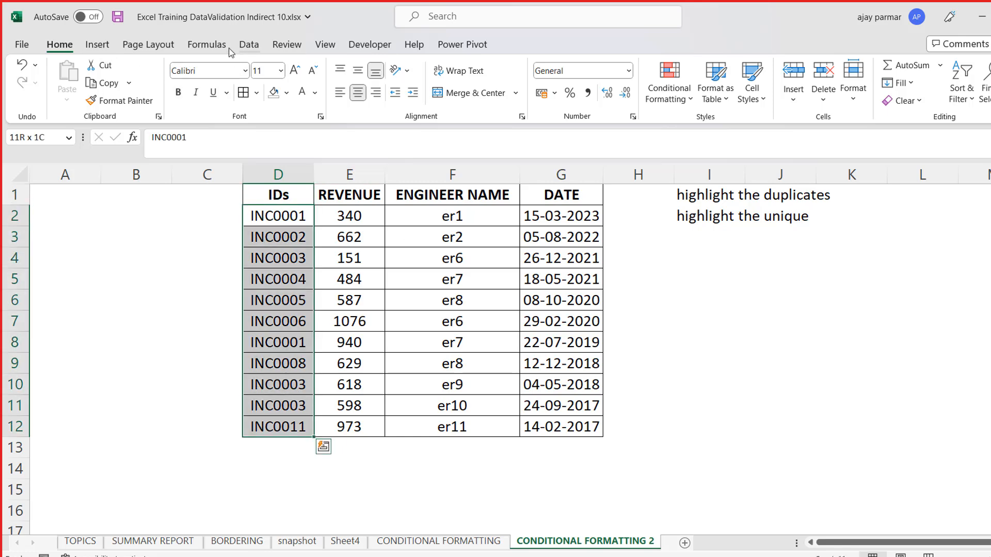
click(249, 45)
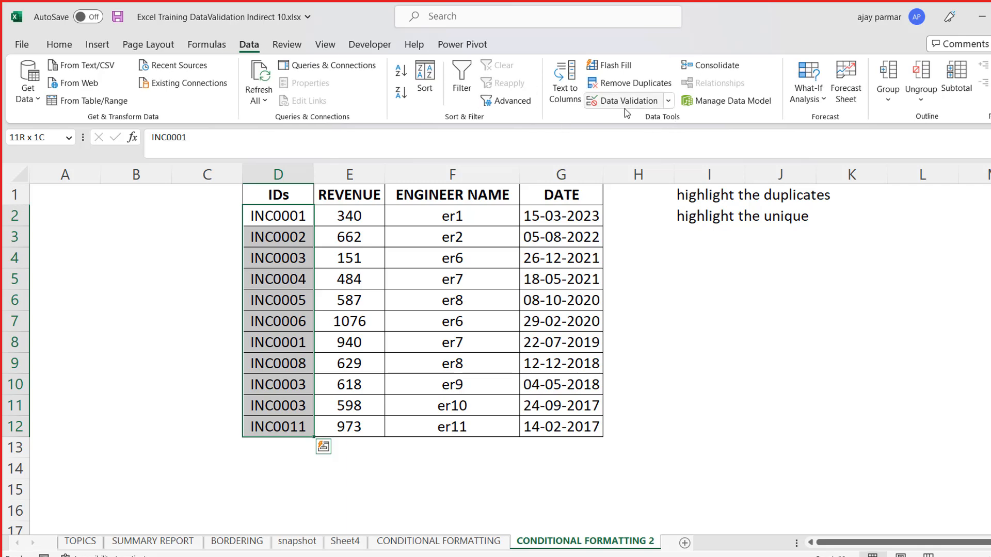
click(69, 47)
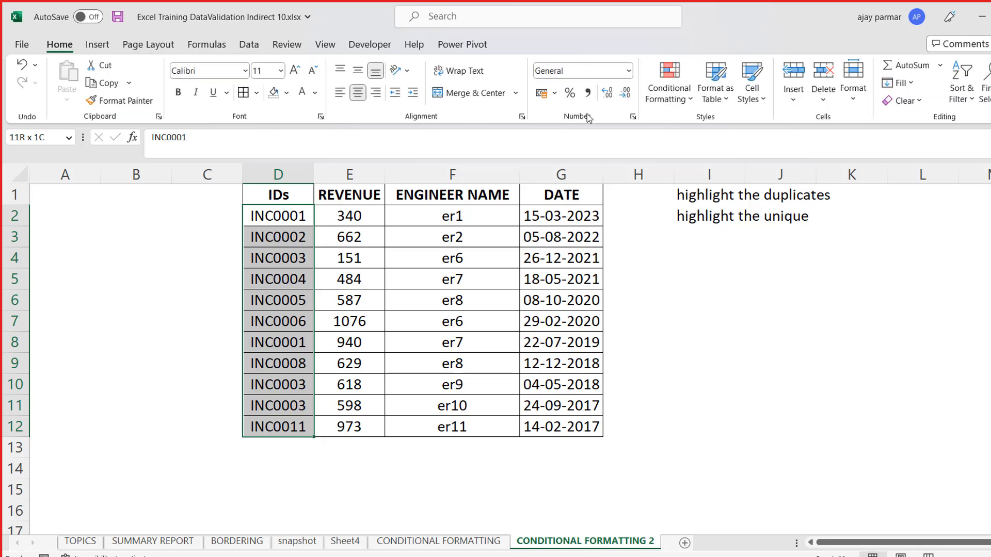
click(681, 98)
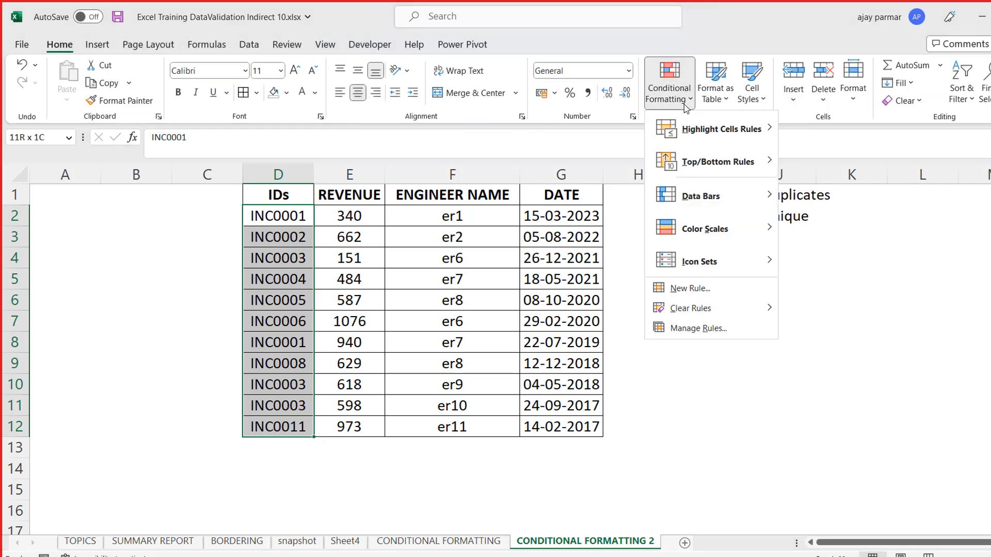
click(692, 289)
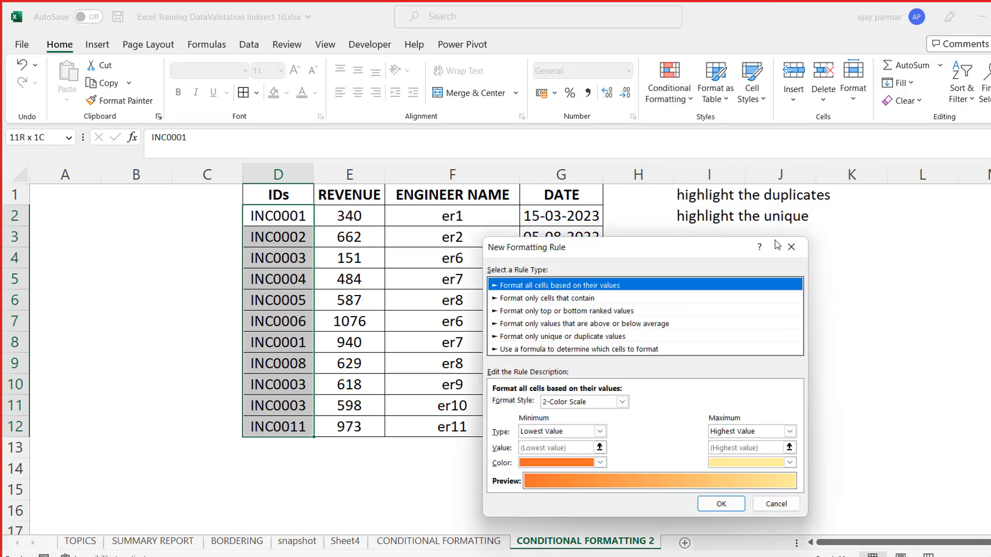
- Examine the comparison options offered by the "Format only cells that contain" rule type
drag(687, 248, 865, 226)
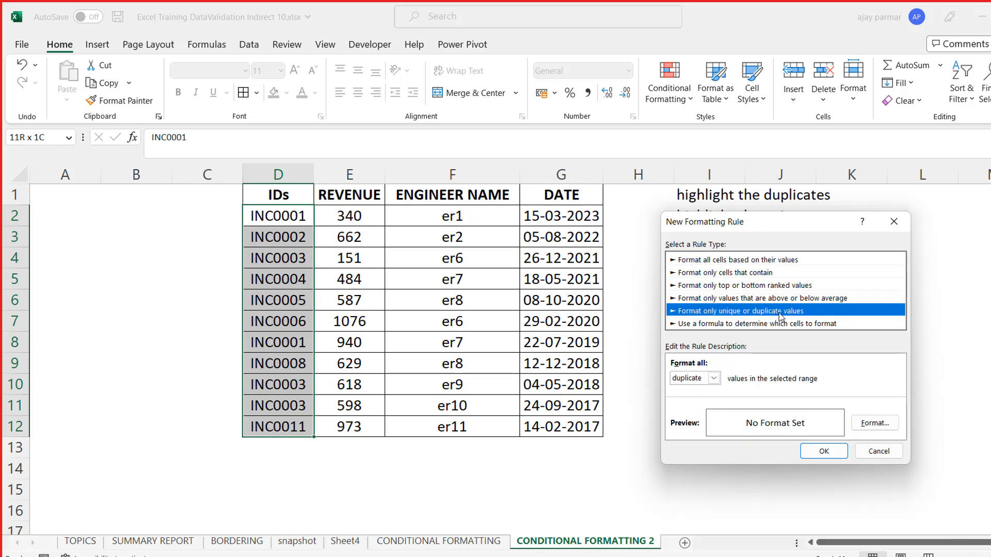
click(717, 274)
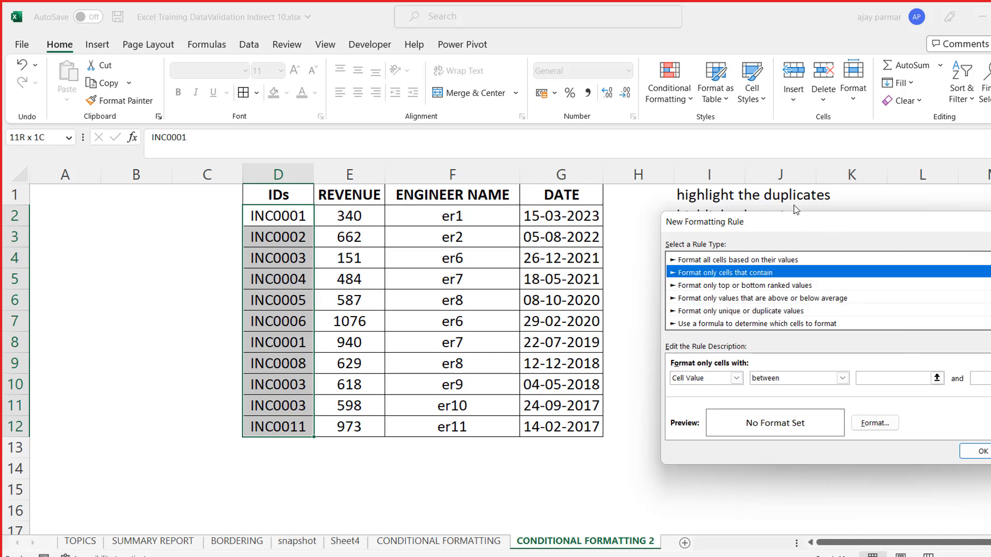
drag(860, 226, 661, 165)
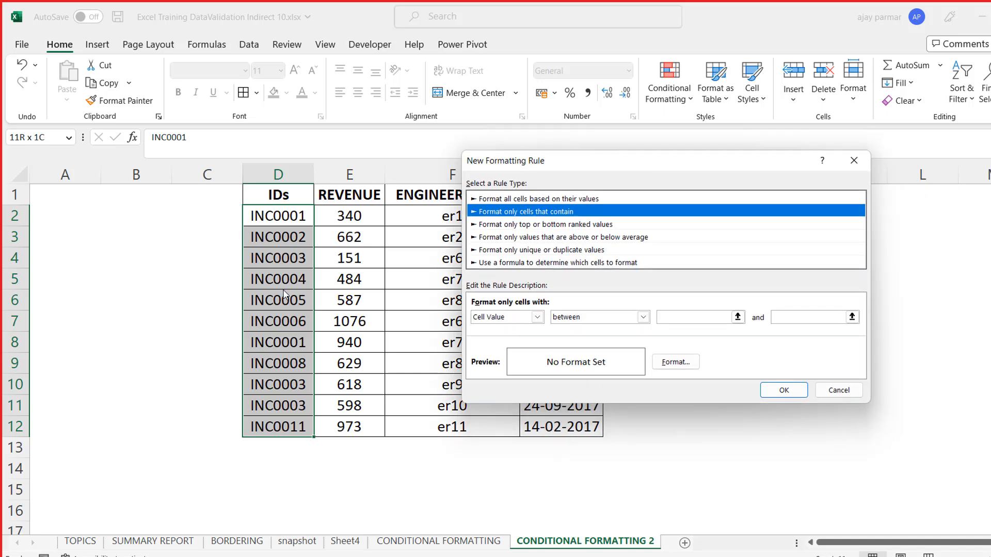
click(643, 316)
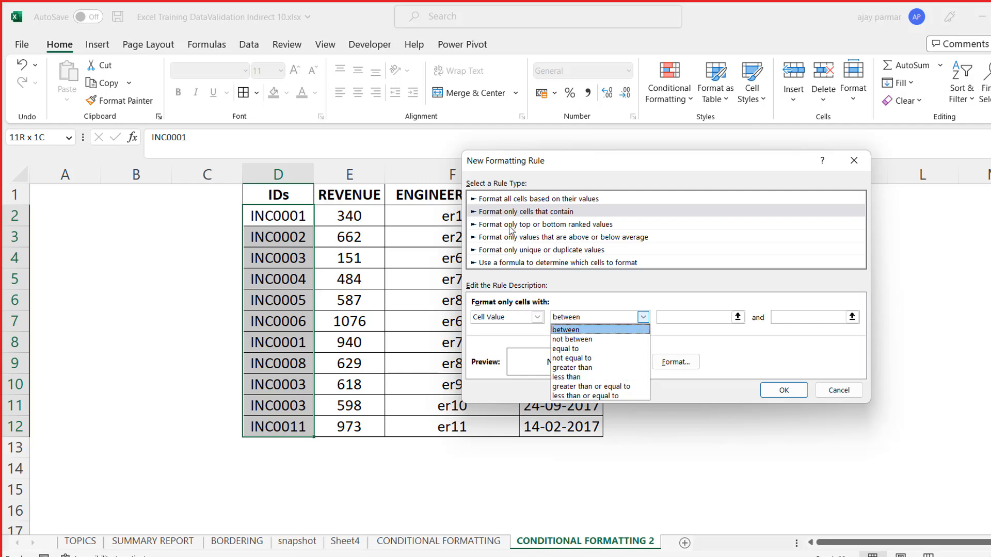
click(496, 213)
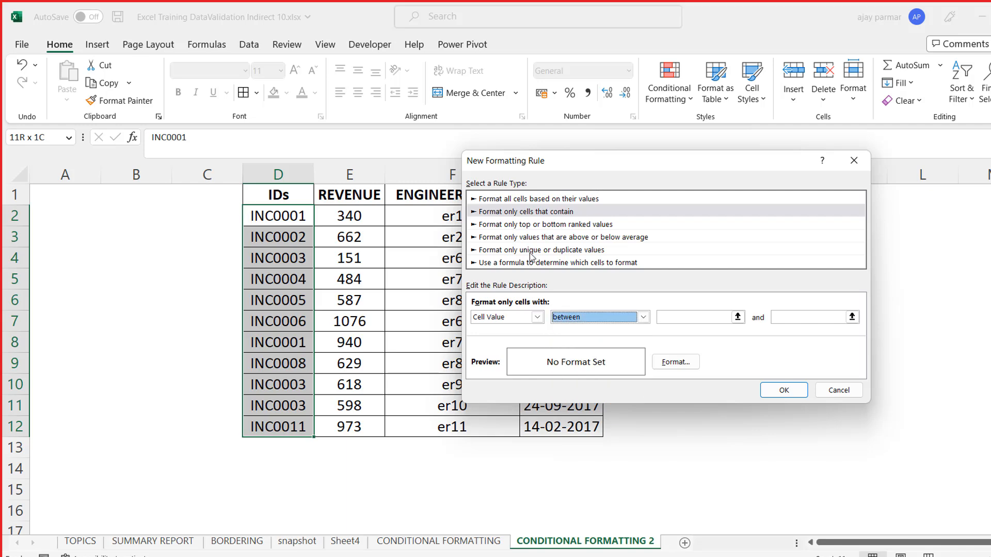
- Set the rule to format only duplicate values in D2:D12 with a red fill and apply it
click(514, 251)
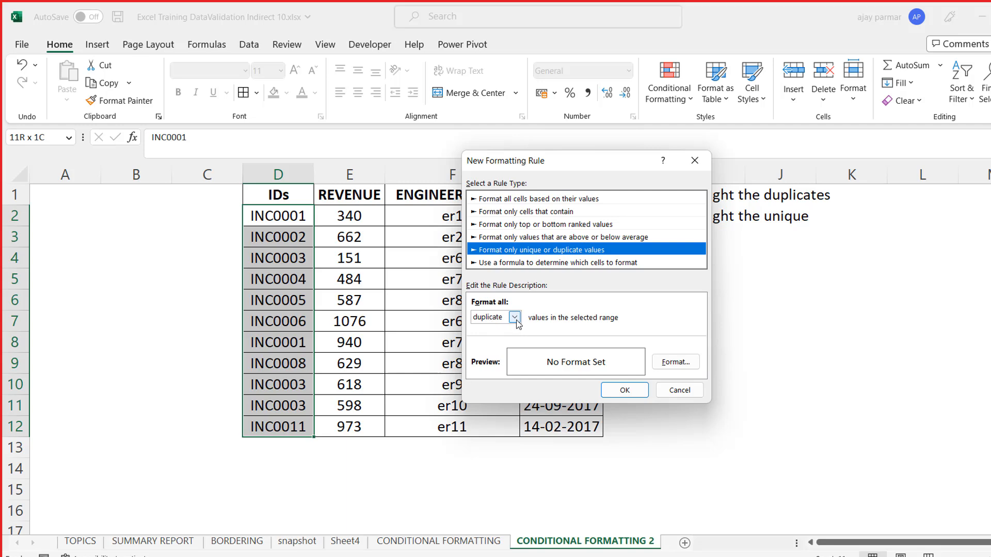
click(490, 318)
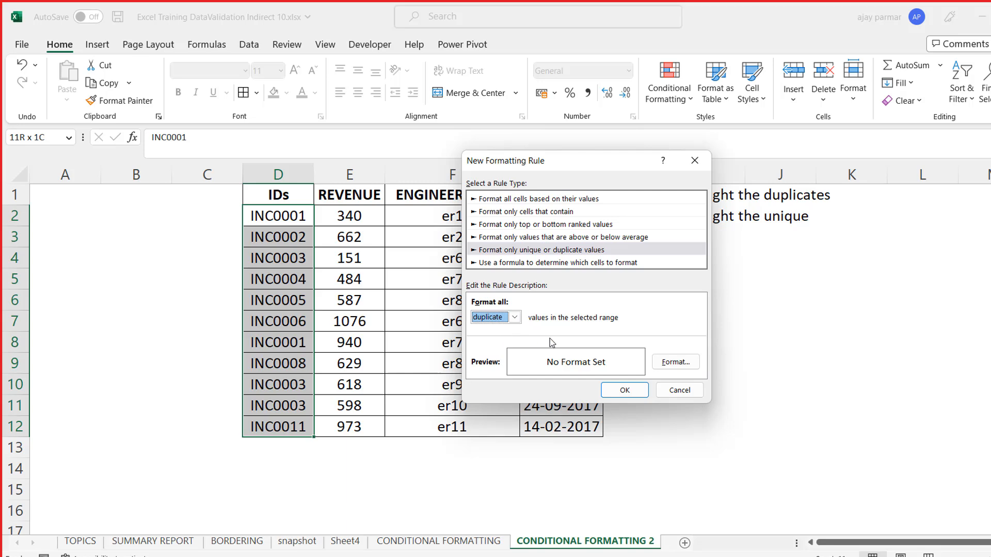
click(675, 362)
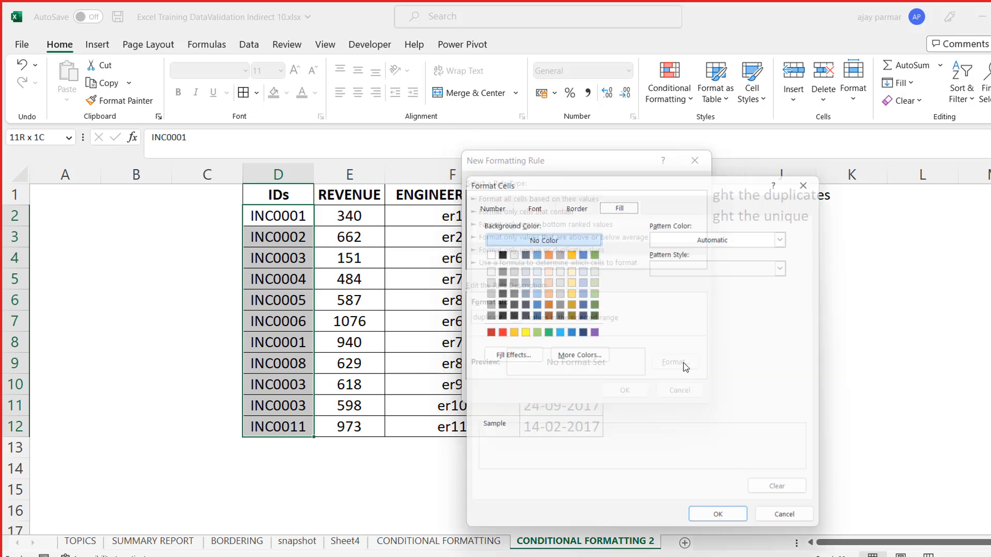
click(497, 332)
click(724, 526)
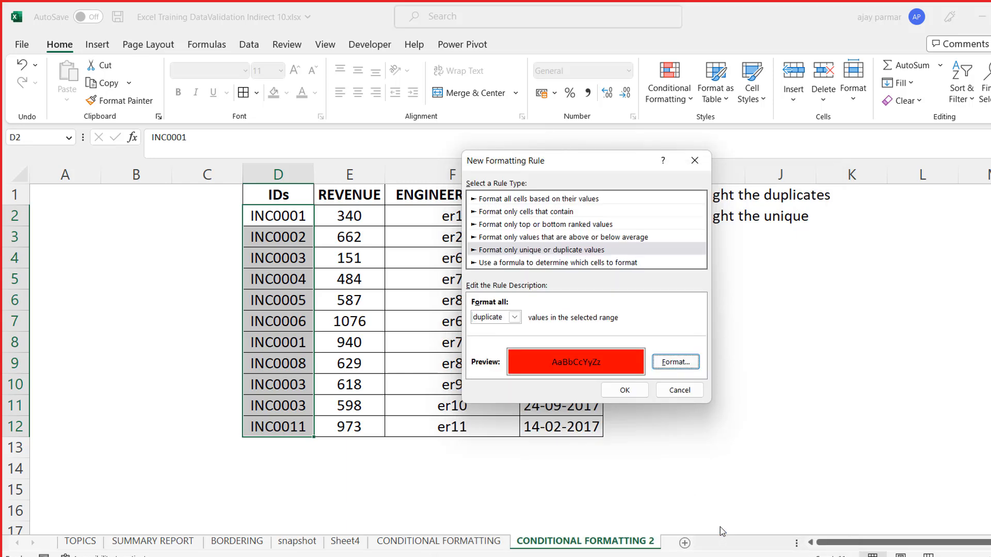
click(626, 391)
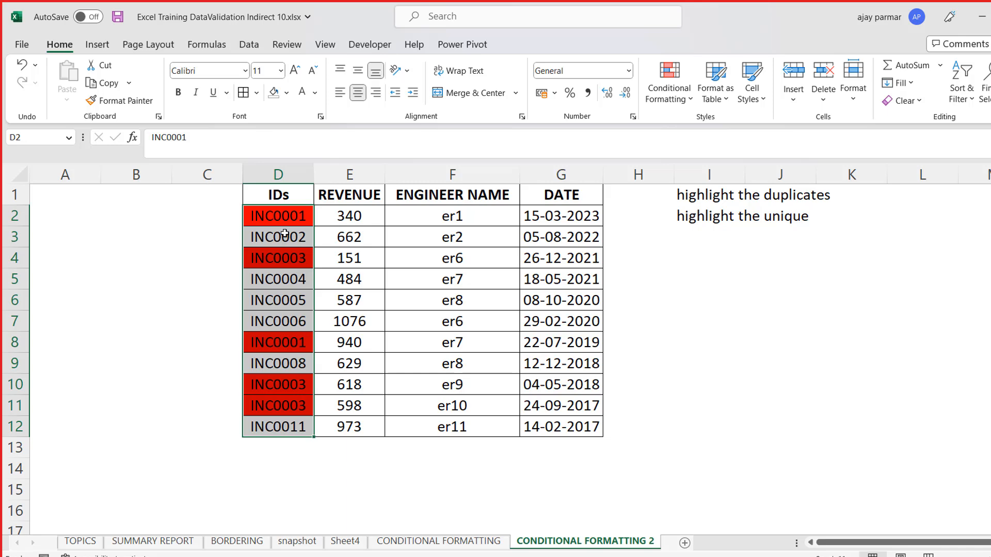
- Add a second conditional formatting rule to D2:D12 that gives unique values a light blue fill
click(690, 103)
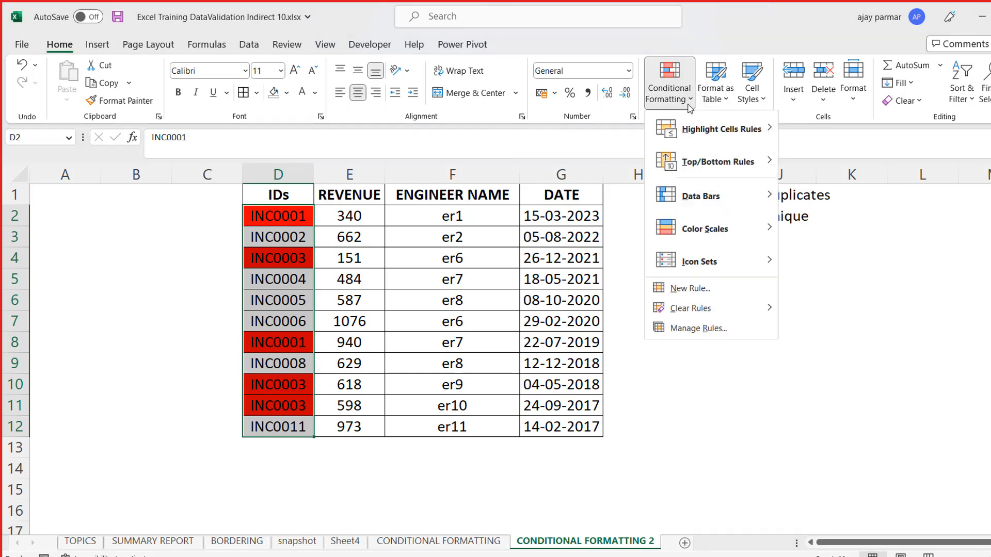
click(721, 292)
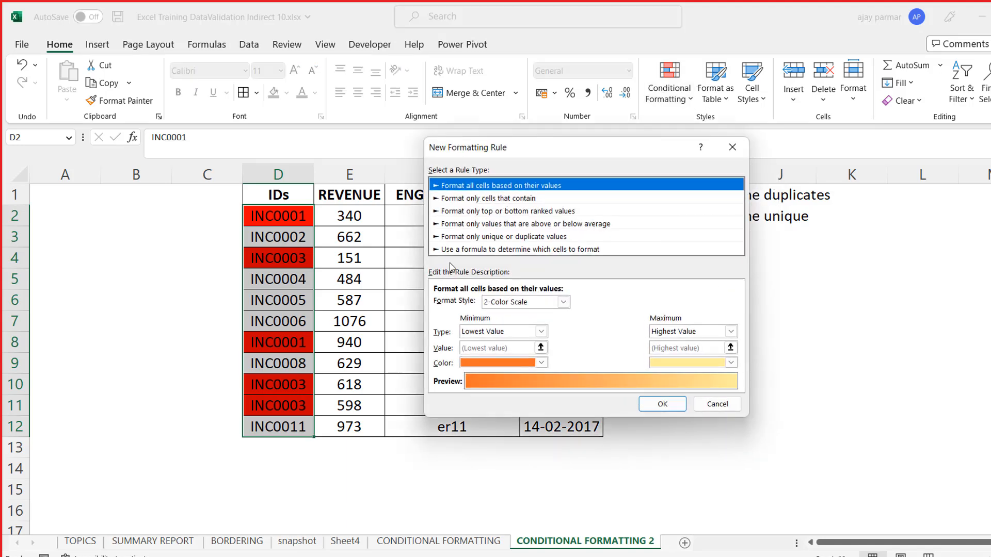
click(523, 237)
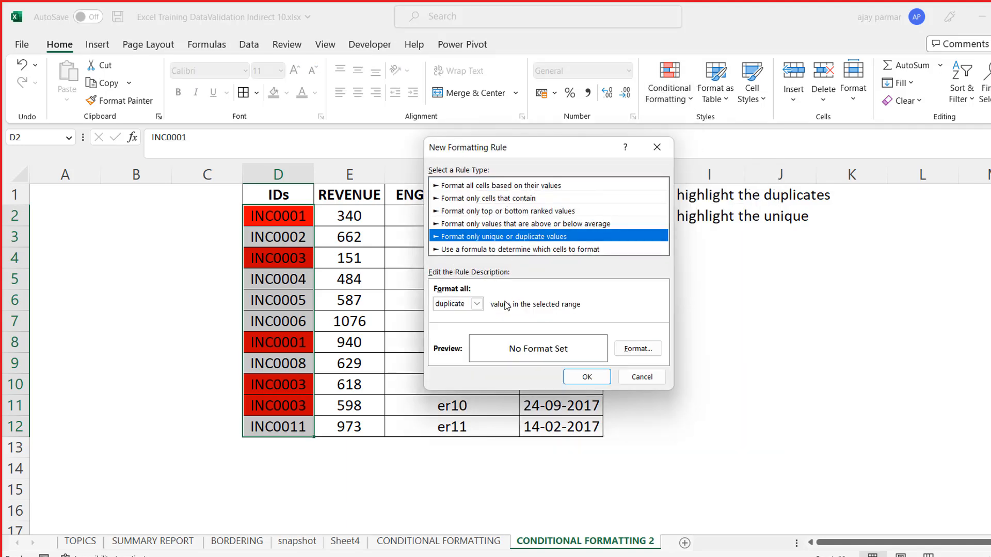
click(477, 304)
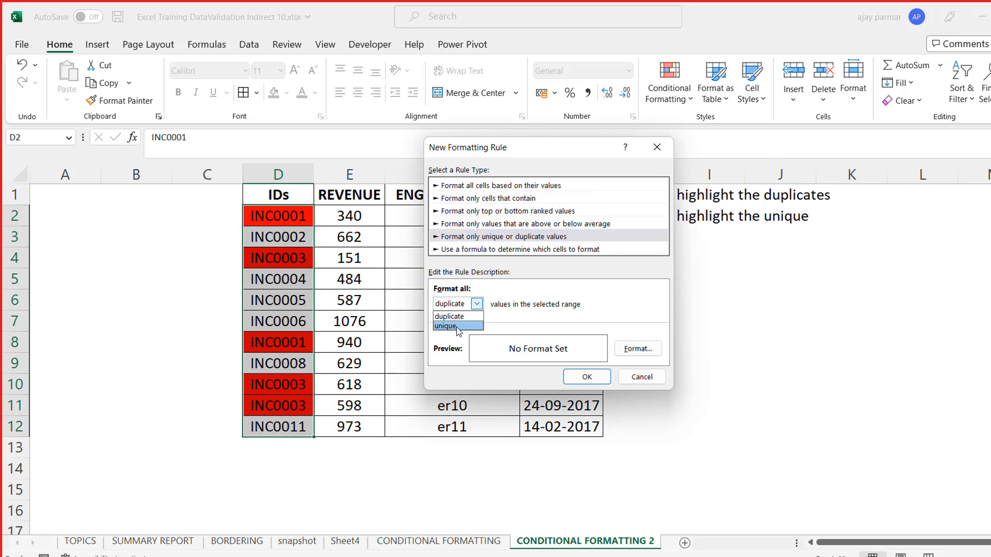
click(457, 325)
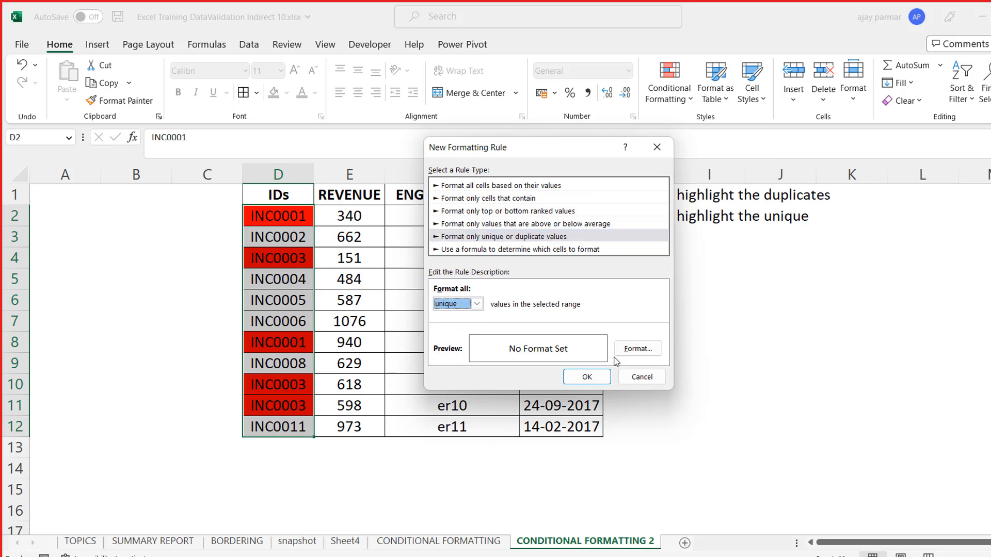
click(639, 356)
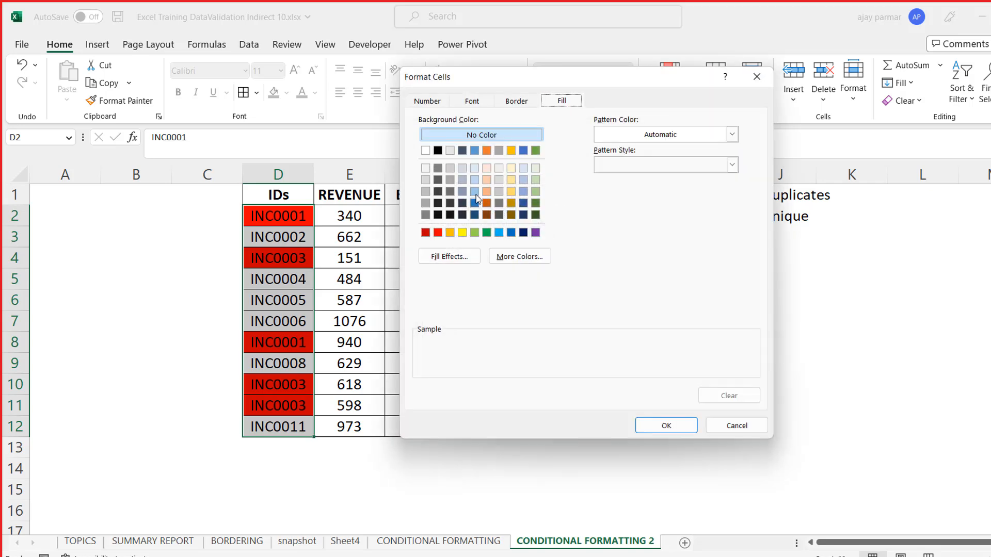
click(474, 191)
click(666, 428)
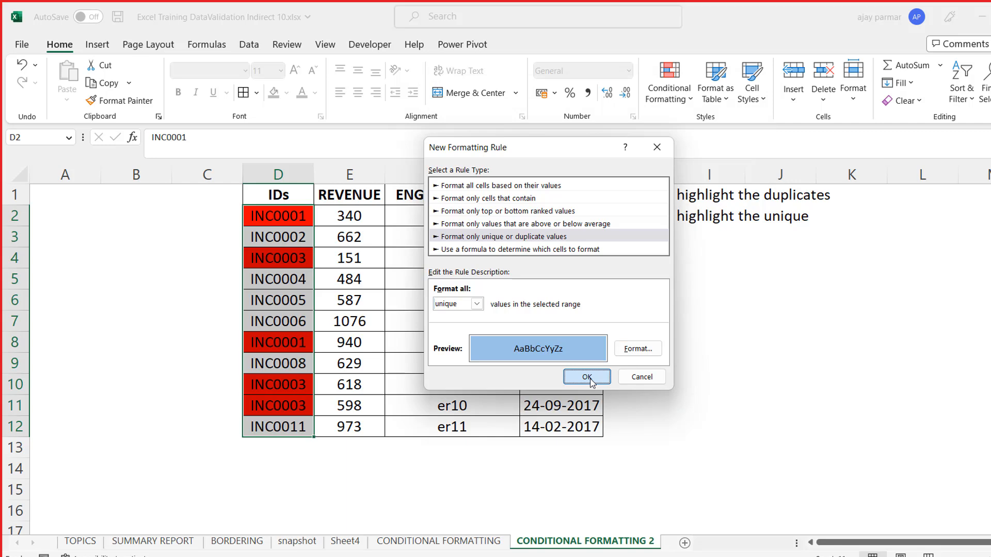
click(587, 377)
click(708, 363)
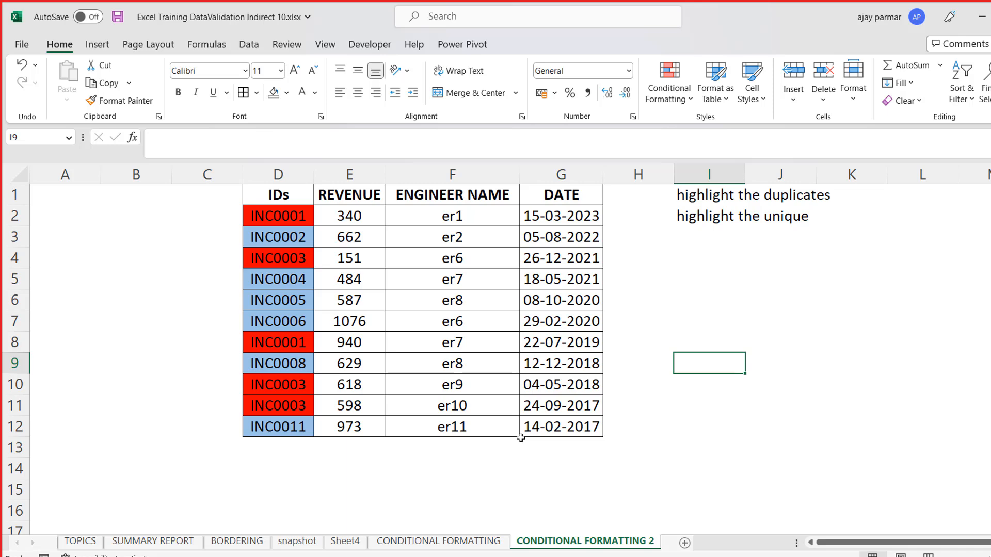
- Try to override the conditional colours of the IDs in D2:D9 with a manual grey fill
drag(279, 212, 298, 368)
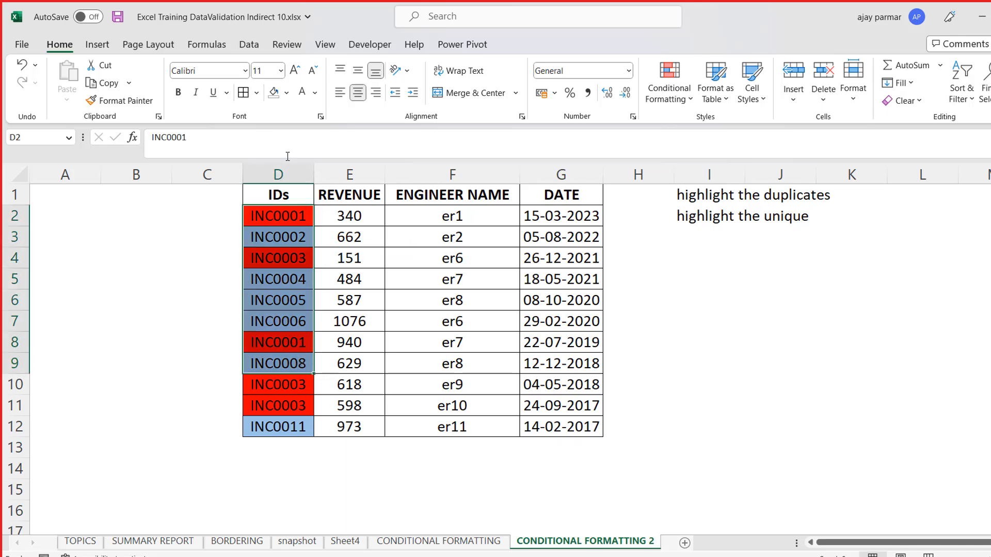
click(286, 93)
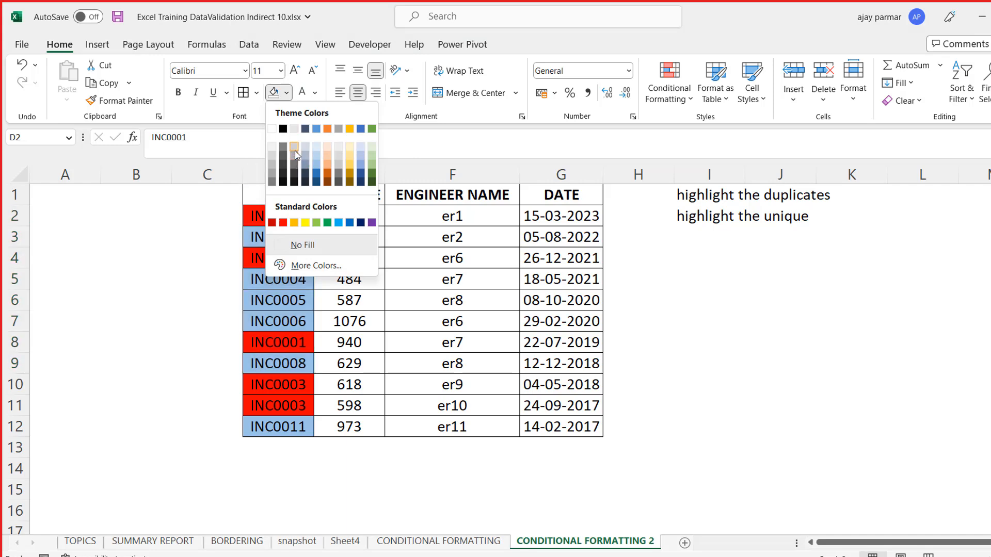
click(340, 174)
click(707, 275)
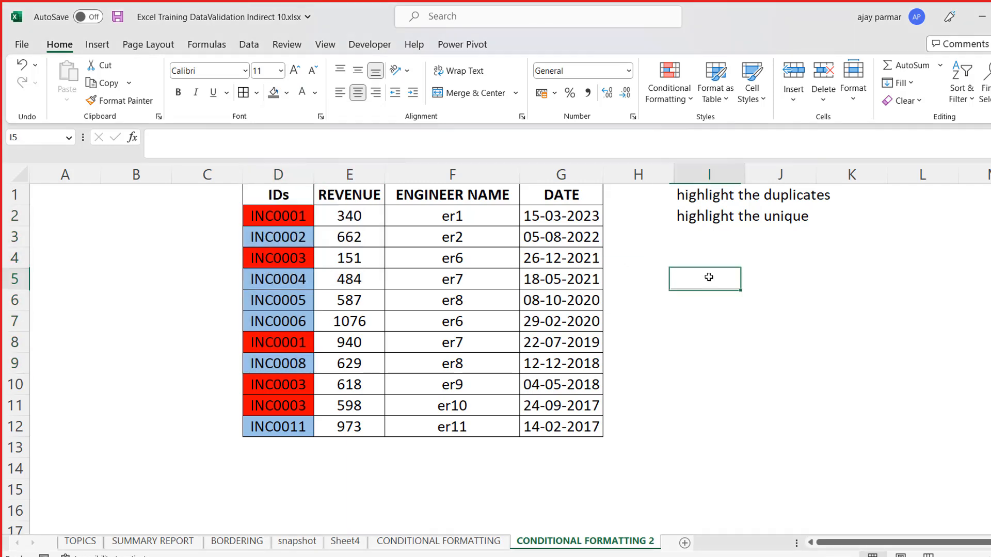
click(299, 207)
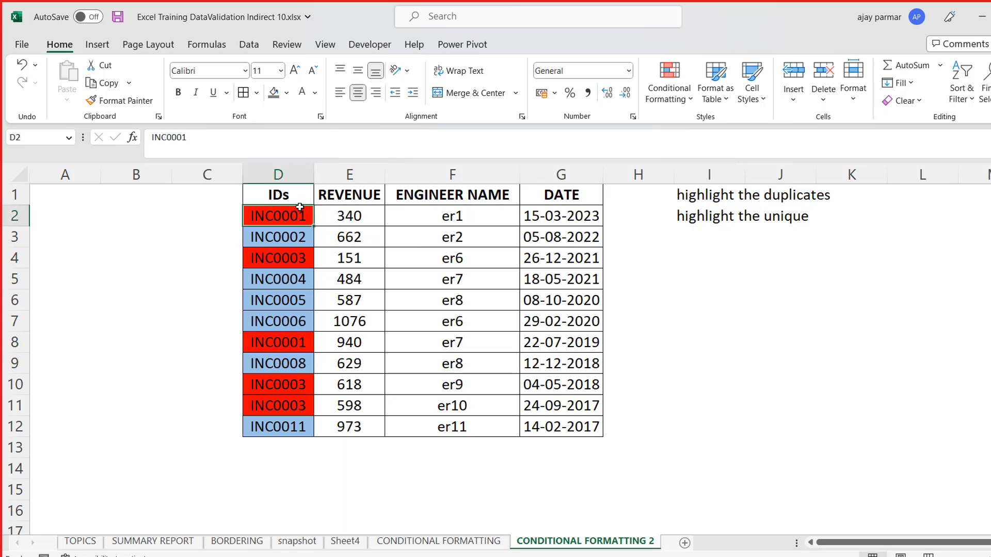
shift+click(291, 430)
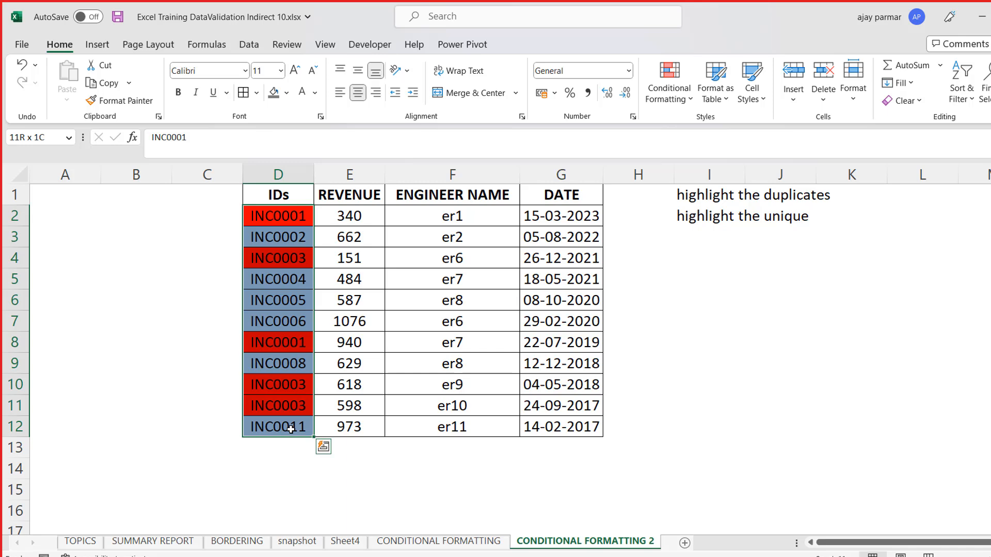
click(421, 405)
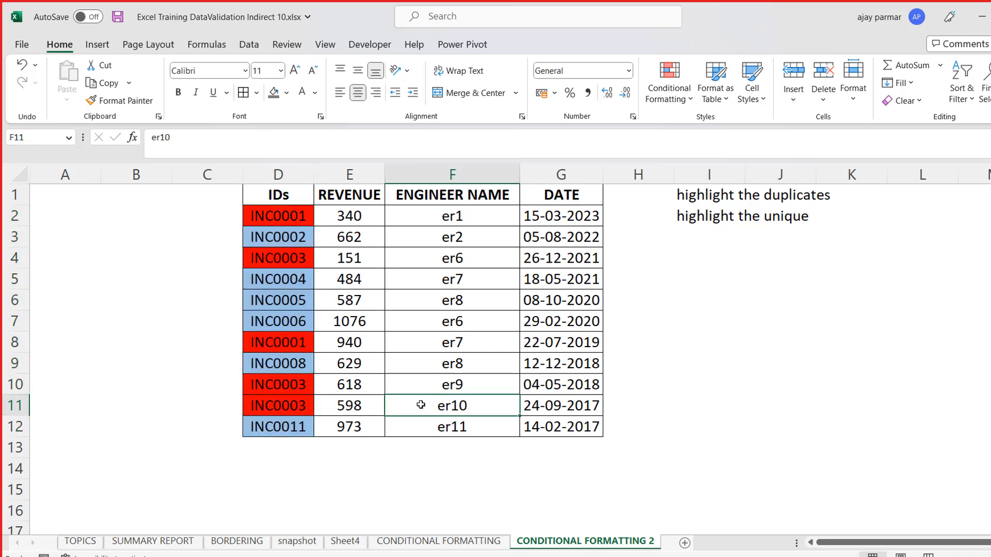
click(282, 196)
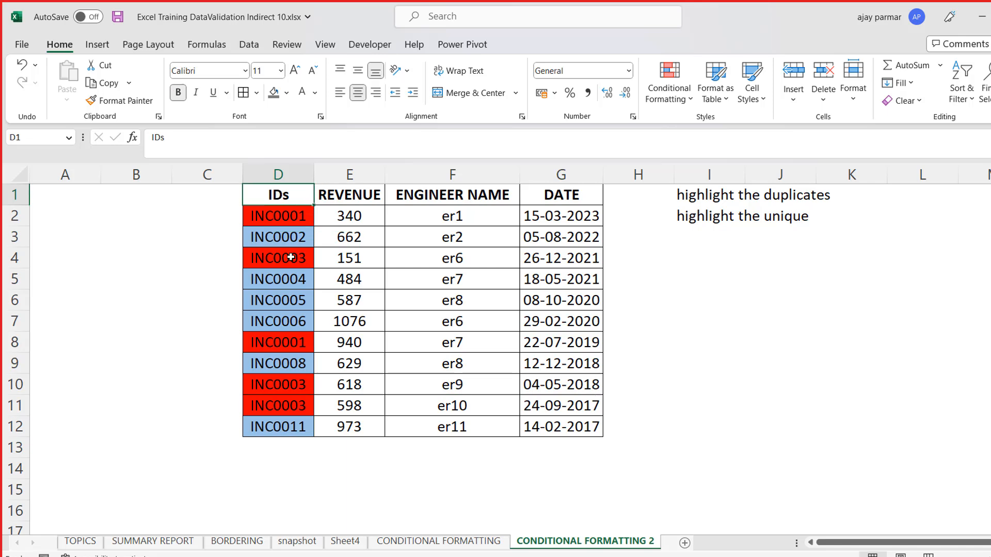
click(275, 209)
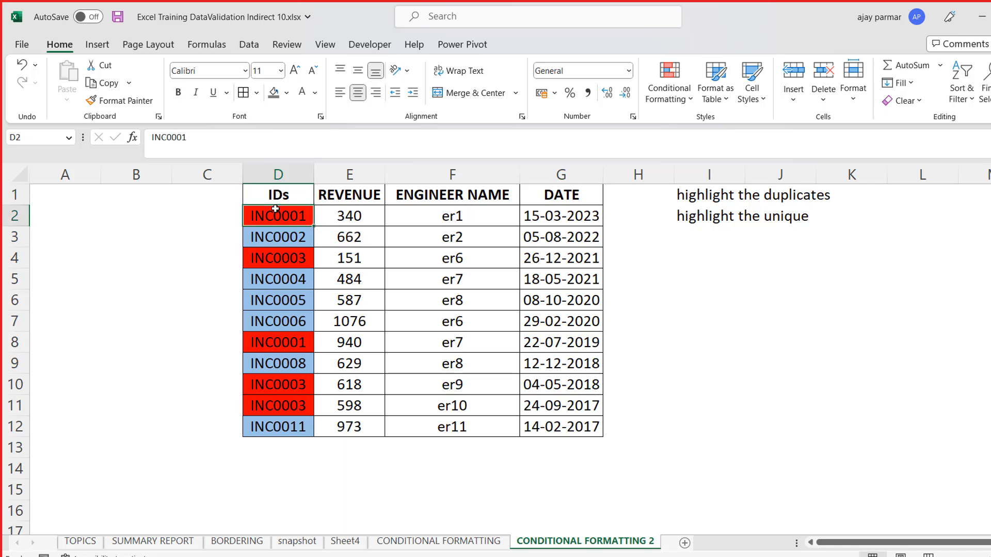
shift+click(278, 398)
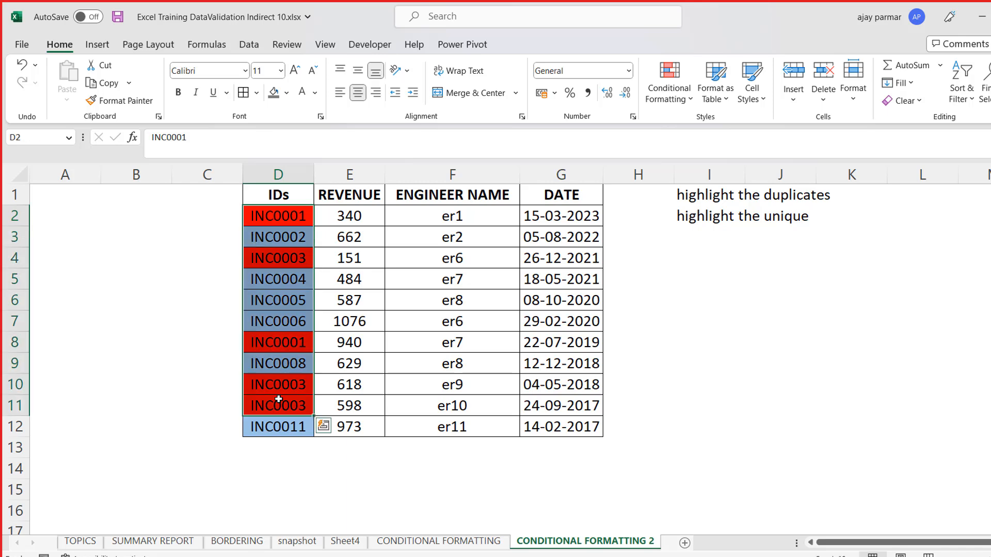
click(272, 287)
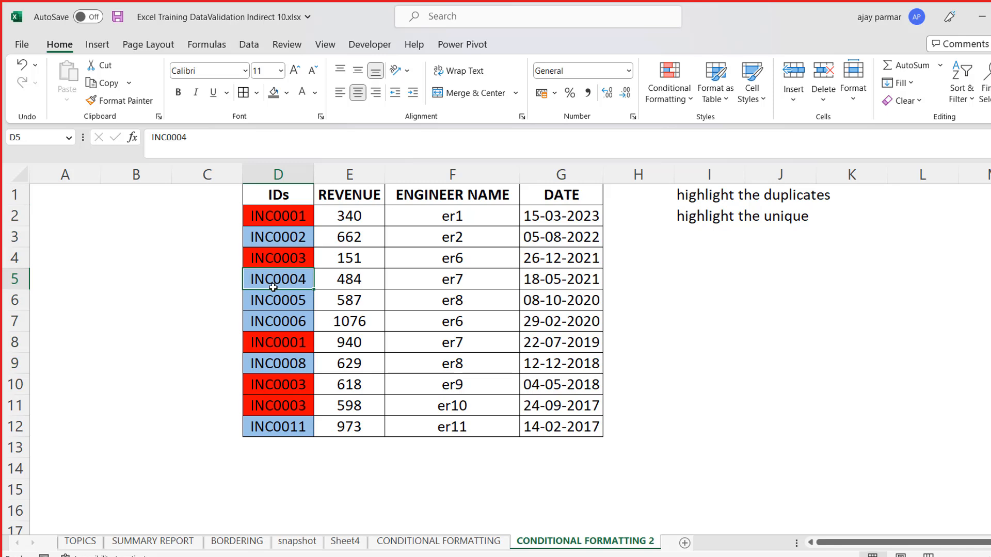
- Review the conditional formatting rules that apply to the IDs in D2:D12
click(270, 227)
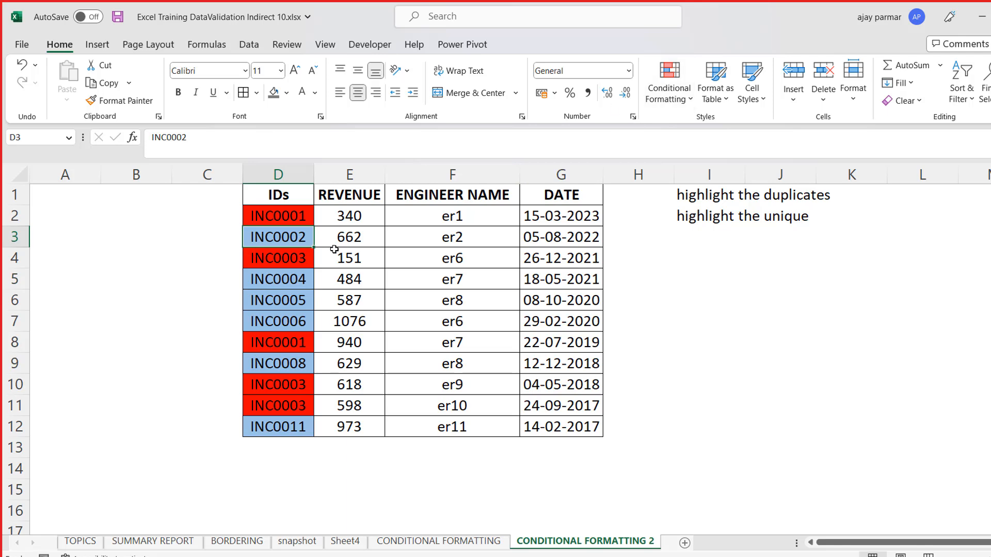
click(680, 97)
mouse_move(703, 233)
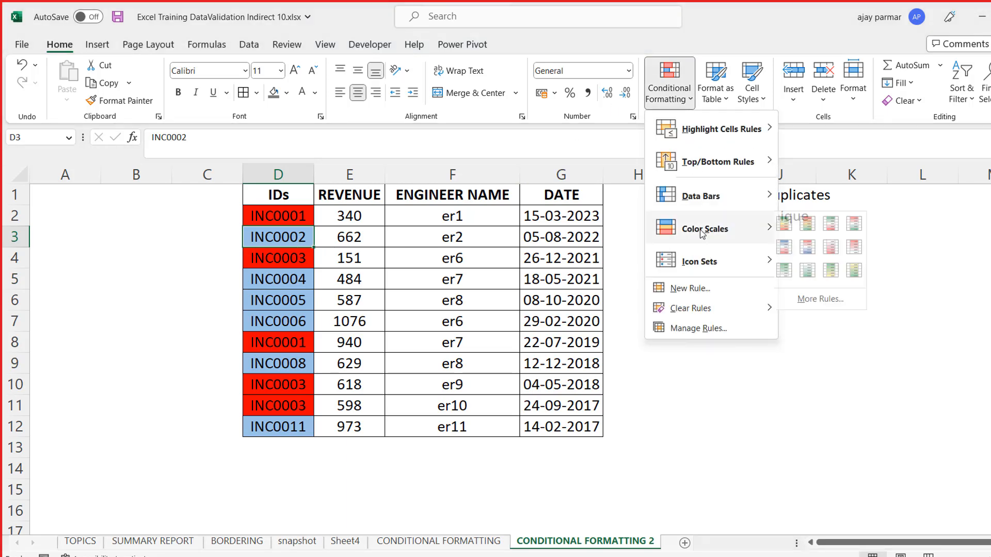
click(692, 330)
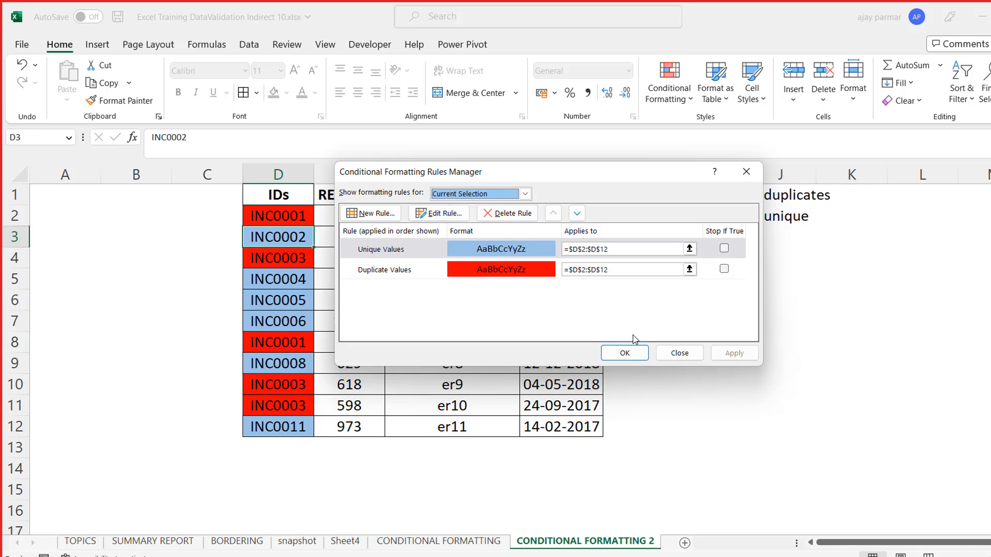
click(679, 354)
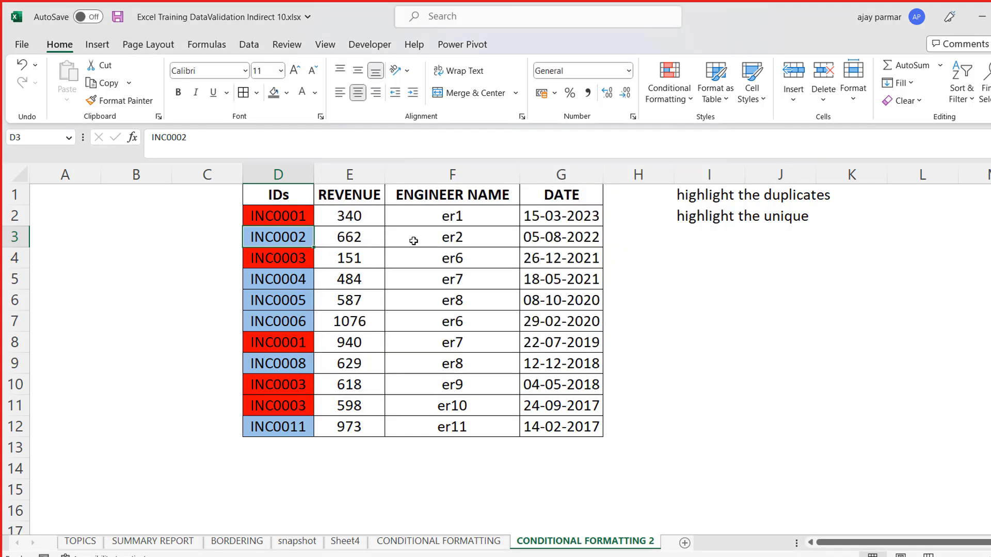
- Copy the whole ID, revenue, engineer name and date table in D1:G12
drag(308, 189, 540, 363)
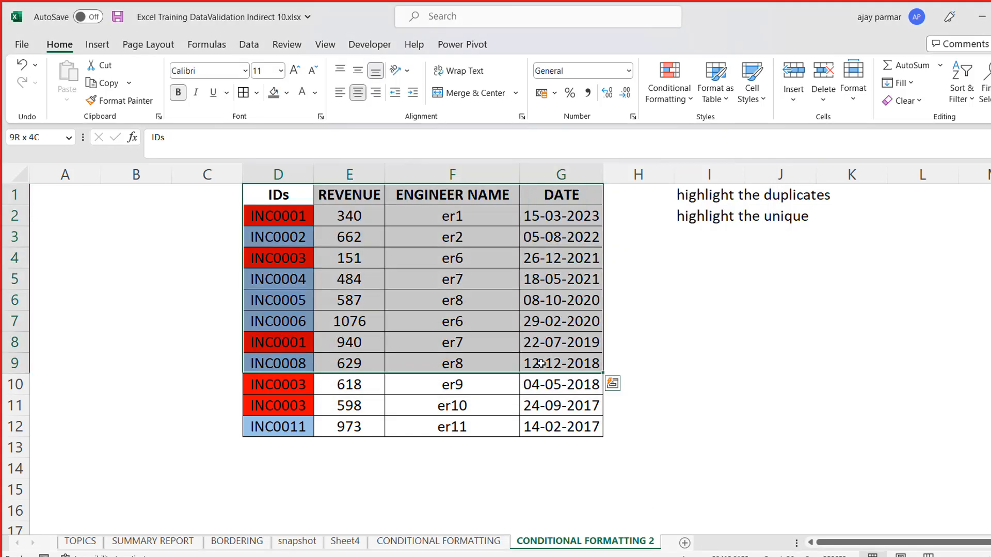
shift+click(588, 424)
key(ctrl+q)
key(shift)
key(shift)
key(shift)
key(shift)
key(shift)
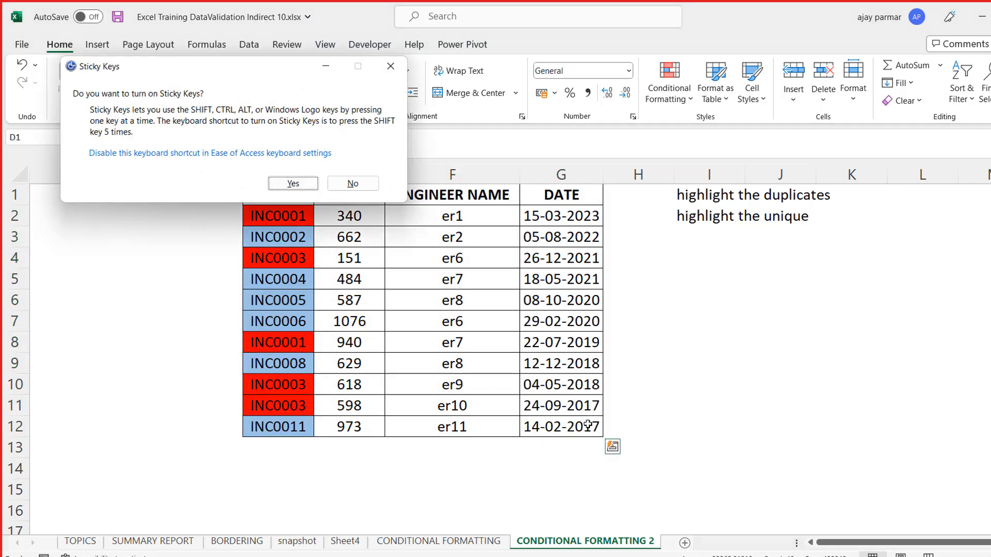
key(Escape)
key(ctrl+c)
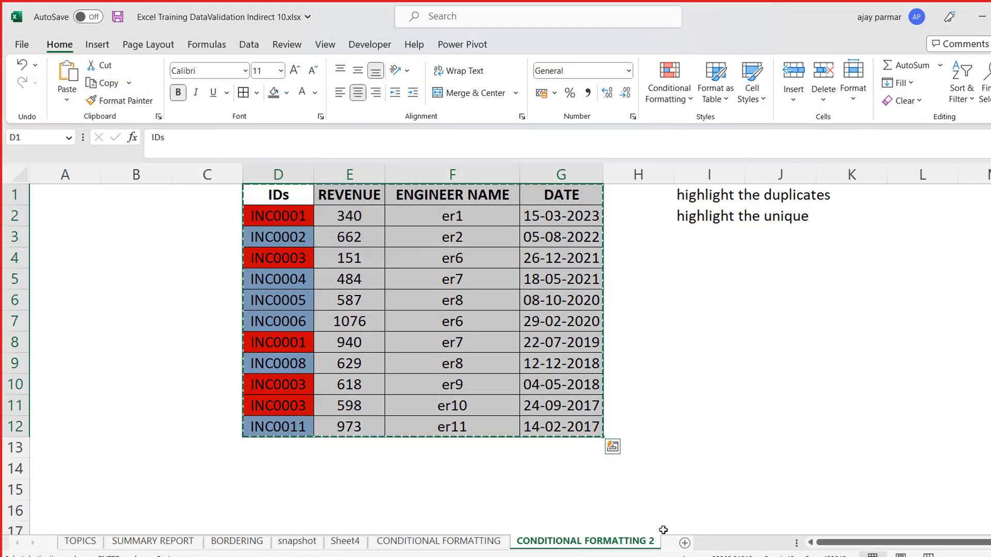
- Add a new worksheet and paste the copied table there as values only, starting at A1
click(684, 543)
key(alt+e)
key(s)
key(v)
key(Return)
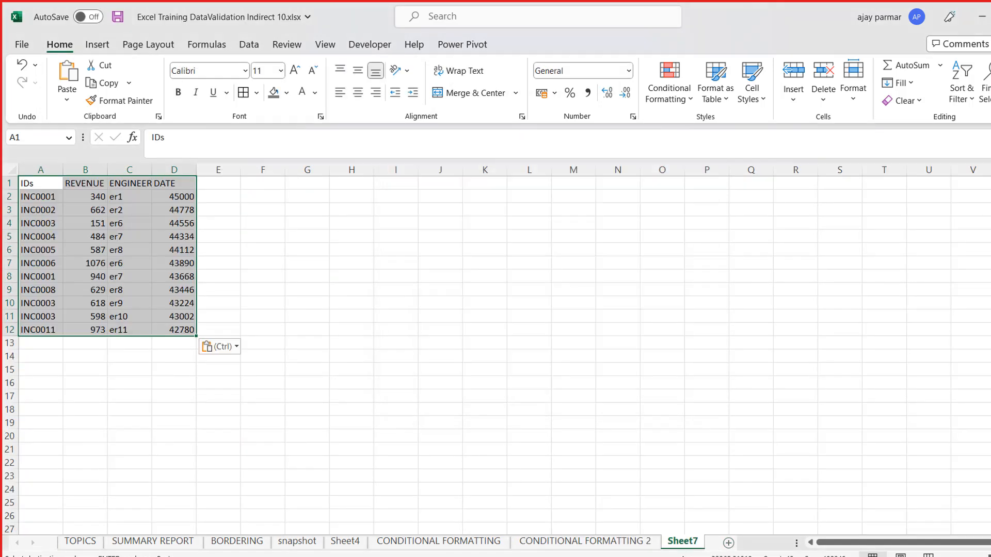
- Centre the contents of the pasted table in A1:D12 horizontally
scroll(495, 348, up, 4)
scroll(495, 348, up, 1)
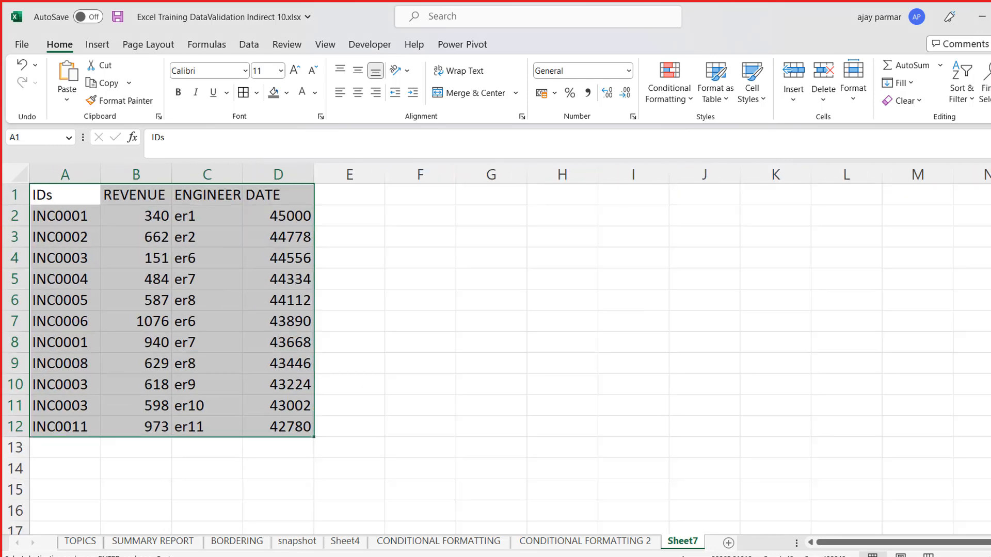
click(358, 93)
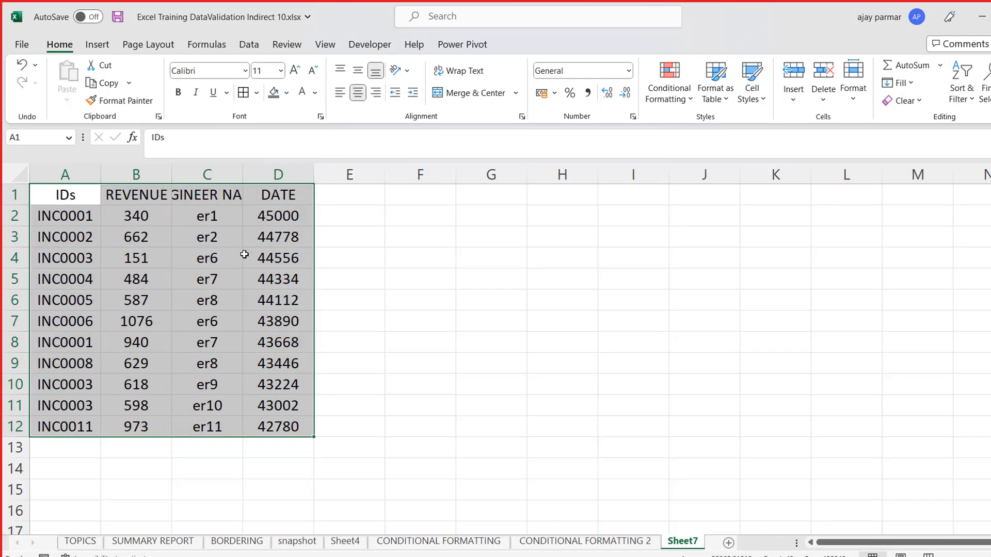
- Delete the engineer name and date columns and widen the REVENUE column
click(209, 173)
key(alt+e)
key(d)
key(alt+e)
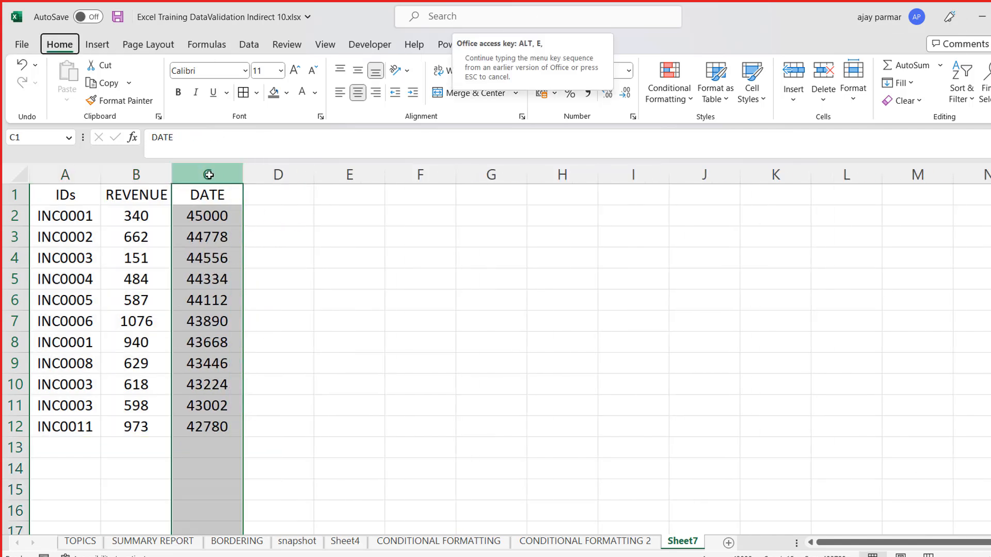
key(d)
click(110, 222)
drag(166, 184, 217, 184)
click(77, 194)
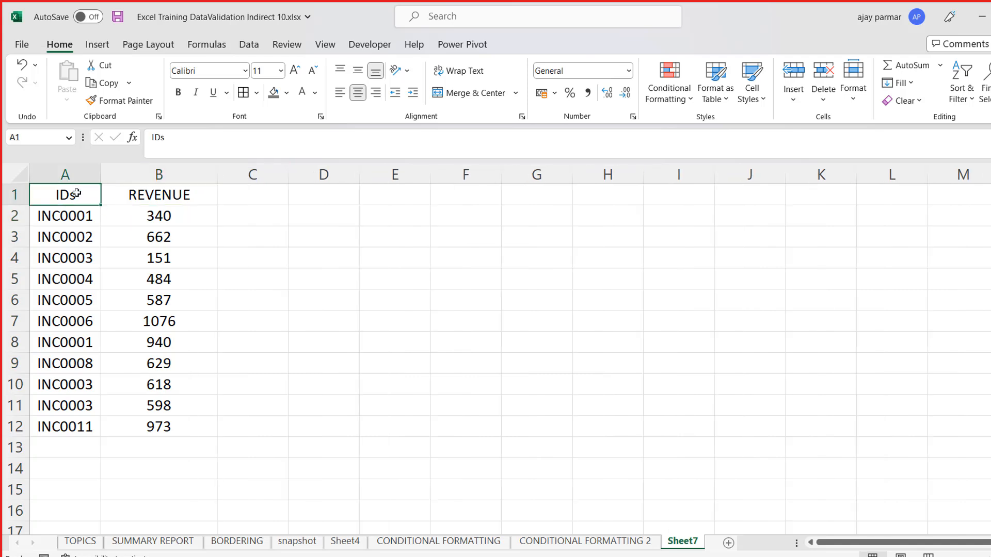
- Add a conditional formatting rule to B2:B12 that fills values above the average with light green
click(153, 214)
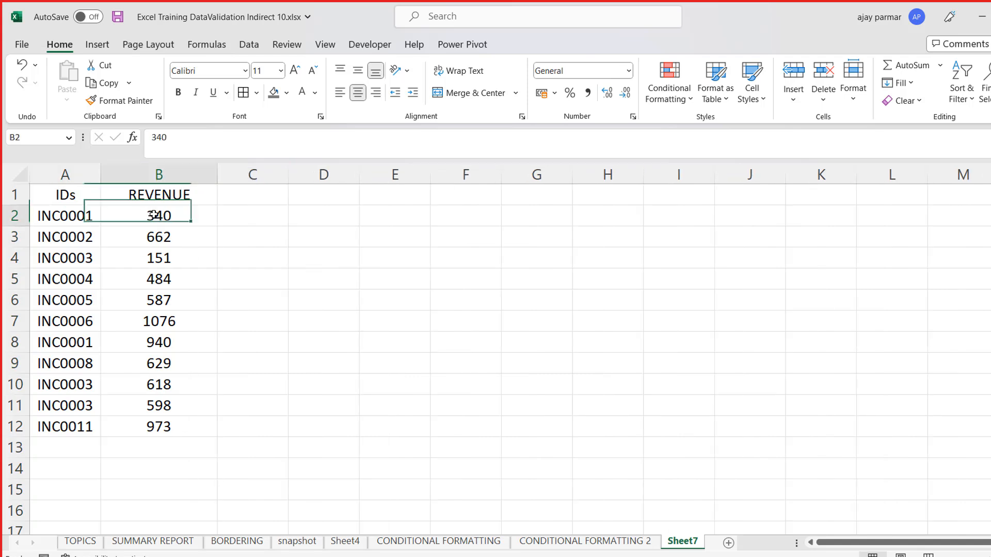
shift+click(166, 427)
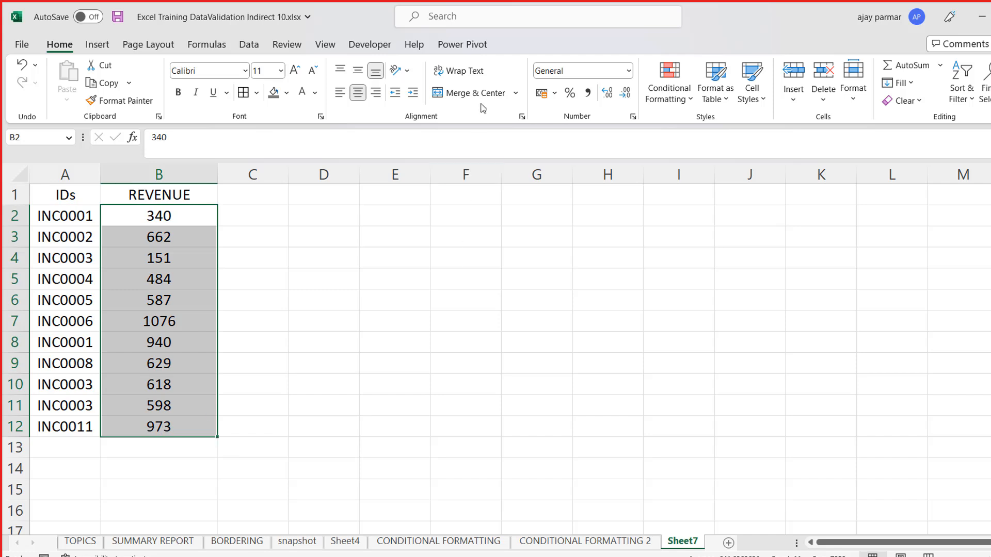
click(674, 101)
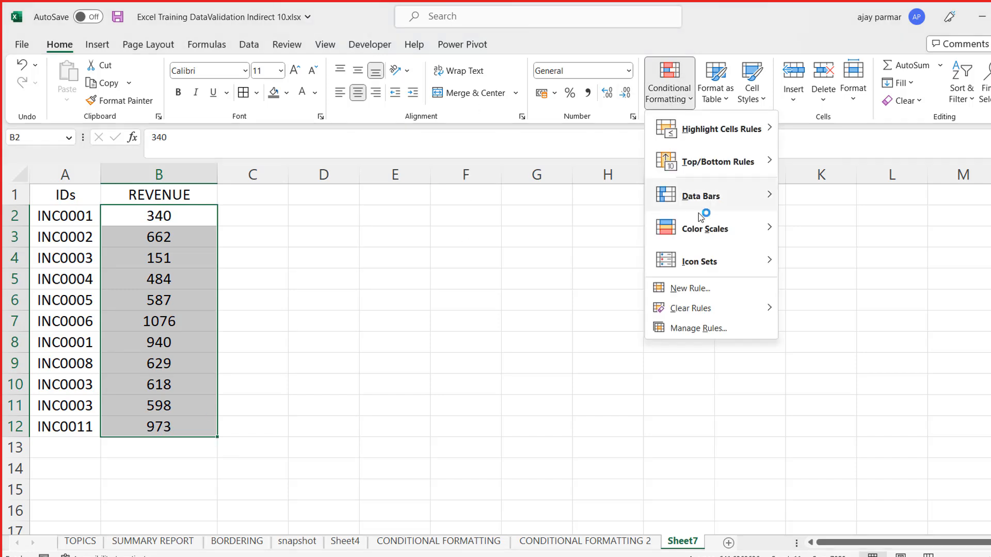
click(701, 291)
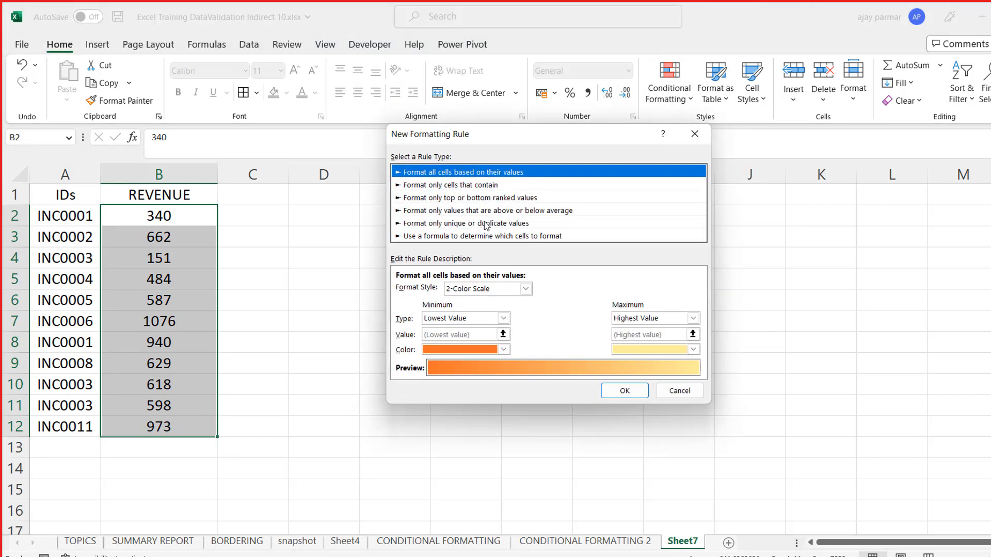
click(471, 225)
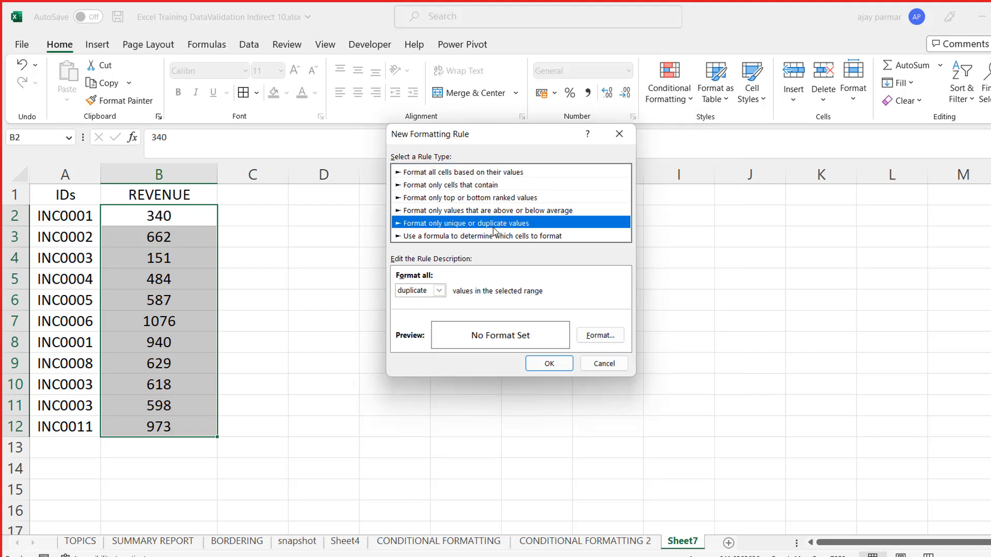
click(475, 210)
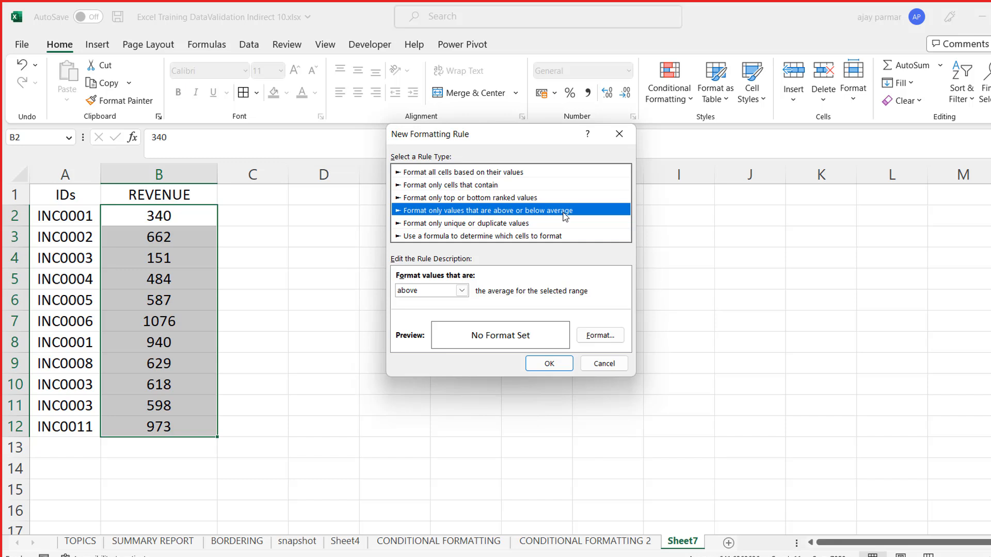
click(462, 290)
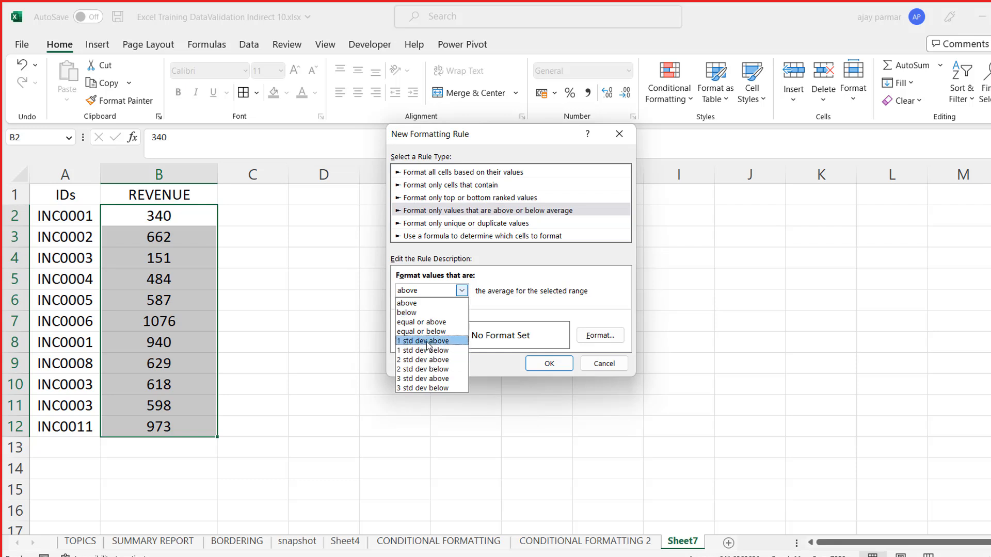
click(433, 303)
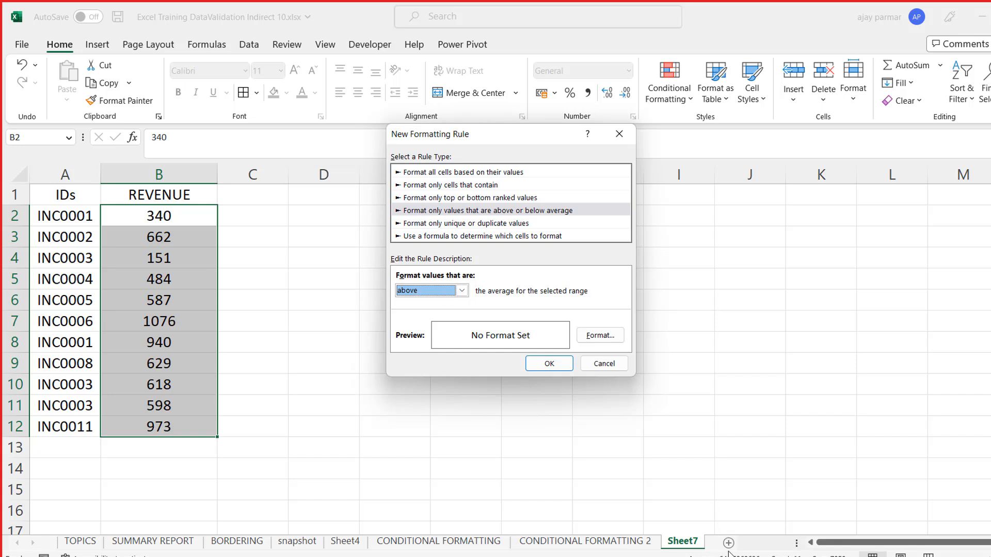
click(601, 336)
click(437, 219)
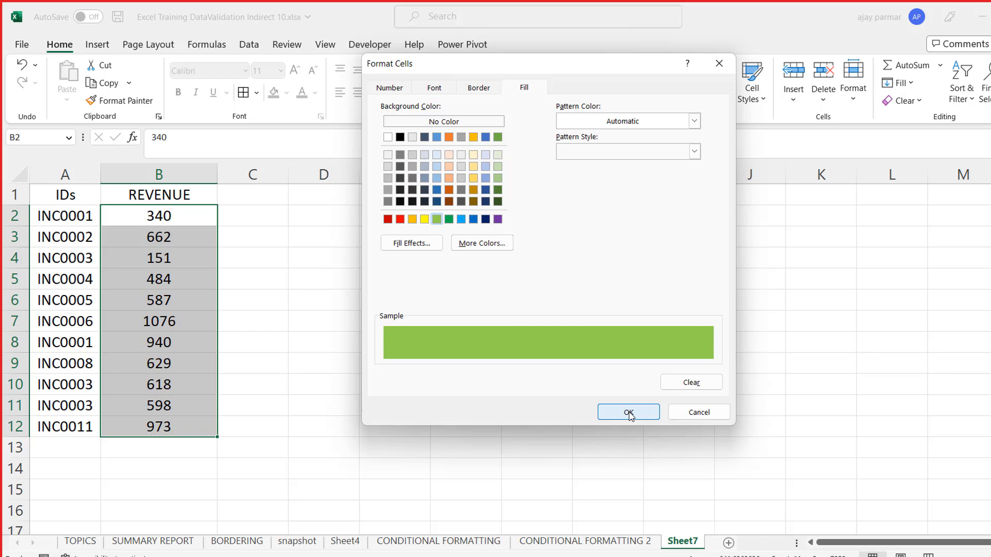
click(628, 413)
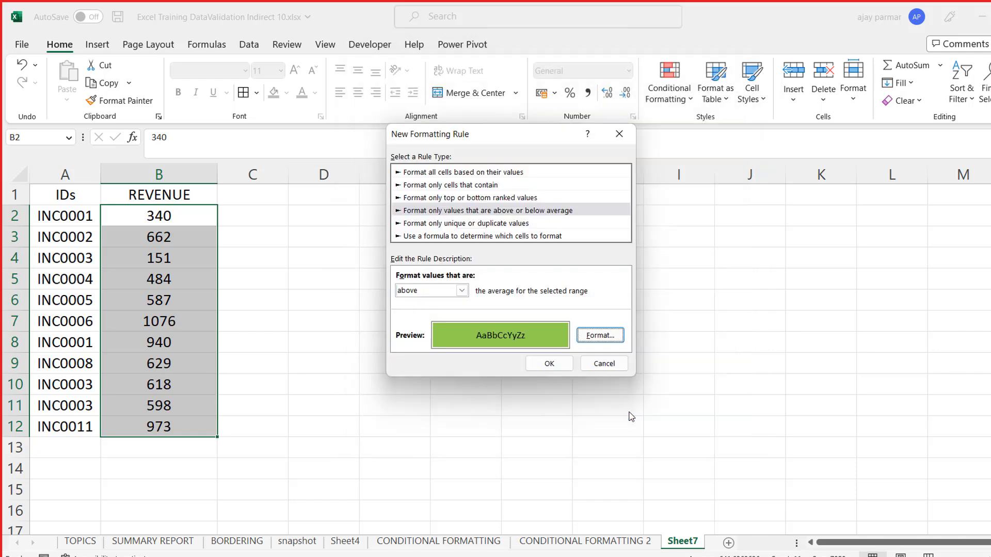
click(549, 364)
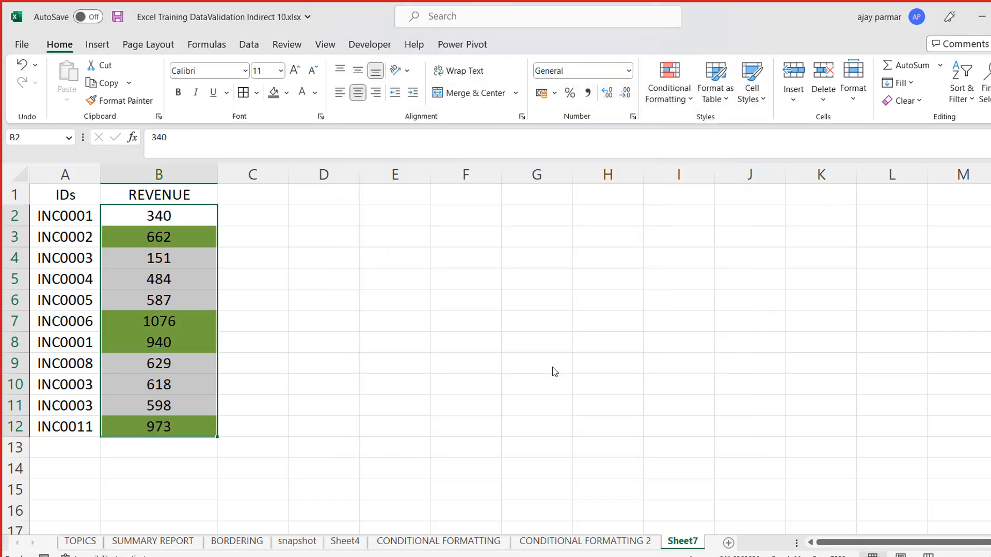
- Check the highlighted and unhighlighted revenue values in column B against the above-average rule
click(198, 244)
key(Down)
key(Down)
key(Down)
key(Down)
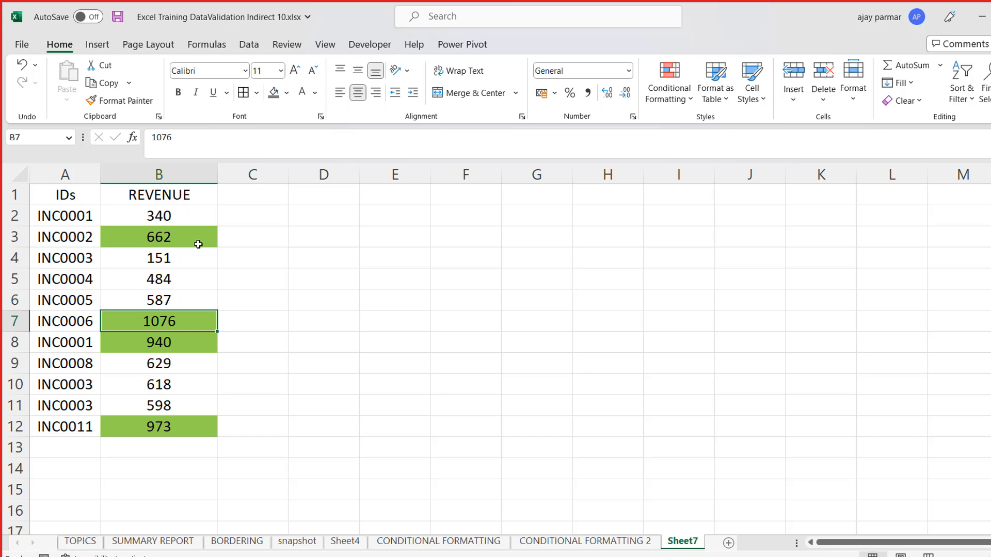
key(Up)
key(Up)
key(Up)
key(Up)
key(Up)
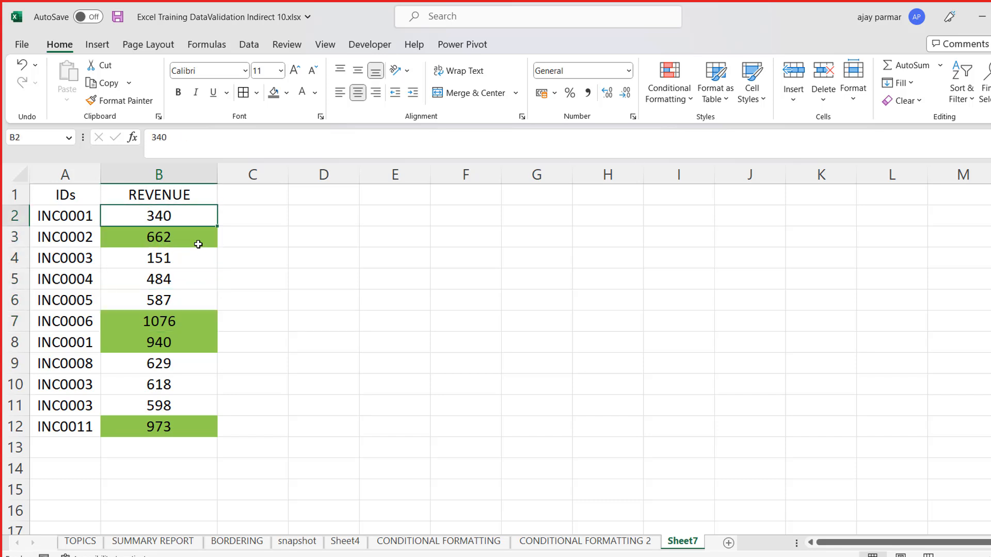
key(shift+Down)
key(shift+Down)
key(shift+Down)
key(shift+Down)
key(shift+Down)
key(shift+Down)
key(shift+Down)
key(shift+Down)
key(shift+Down)
key(shift+Down)
key(shift+Up)
key(shift+Up)
key(shift+Up)
key(shift+Up)
key(shift+Up)
key(shift+Up)
key(shift+Up)
key(shift+Up)
key(shift+Up)
key(shift+Up)
key(Down)
key(Down)
key(Down)
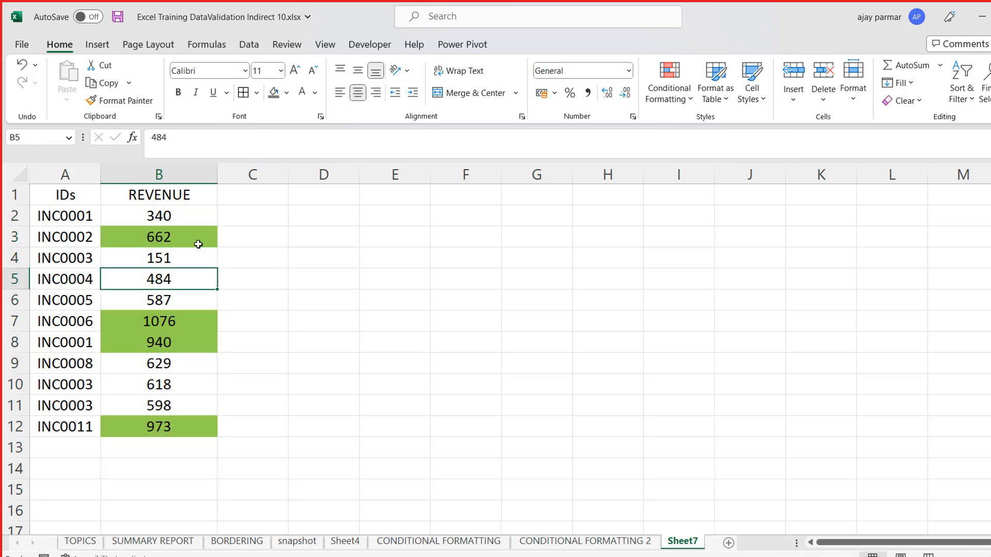
key(Up)
key(Up)
key(Up)
- Examine the top or bottom ranked values rule type for B2:B12 without creating a rule
key(shift+Down)
key(shift+Down)
key(shift+Down)
key(shift+Down)
key(shift+Down)
key(shift+Down)
key(shift+Down)
key(shift+Down)
key(shift+Down)
key(shift+Down)
key(shift+Down)
key(shift+Down)
key(shift+Down)
key(shift+Down)
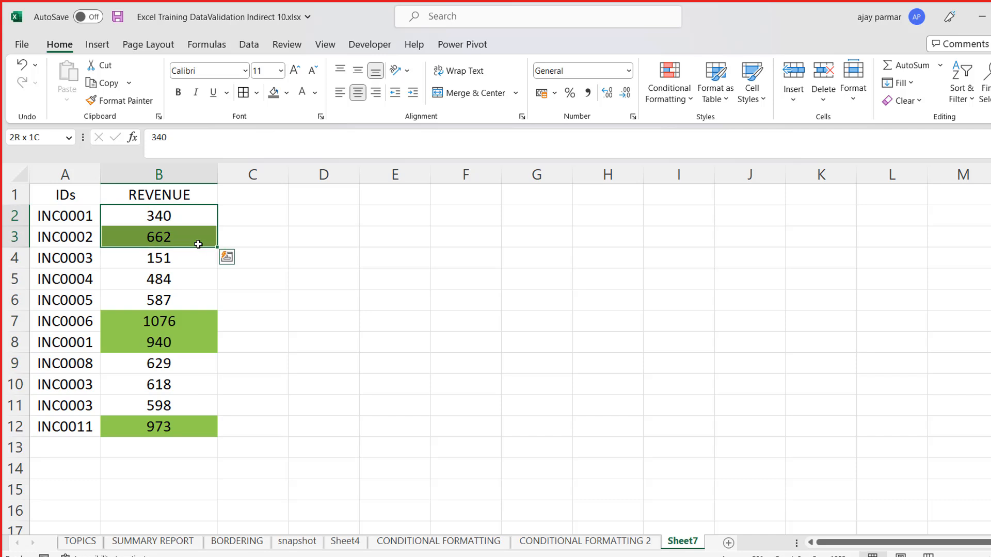
key(shift+Up)
key(shift+Up)
key(shift+Up)
key(shift+Up)
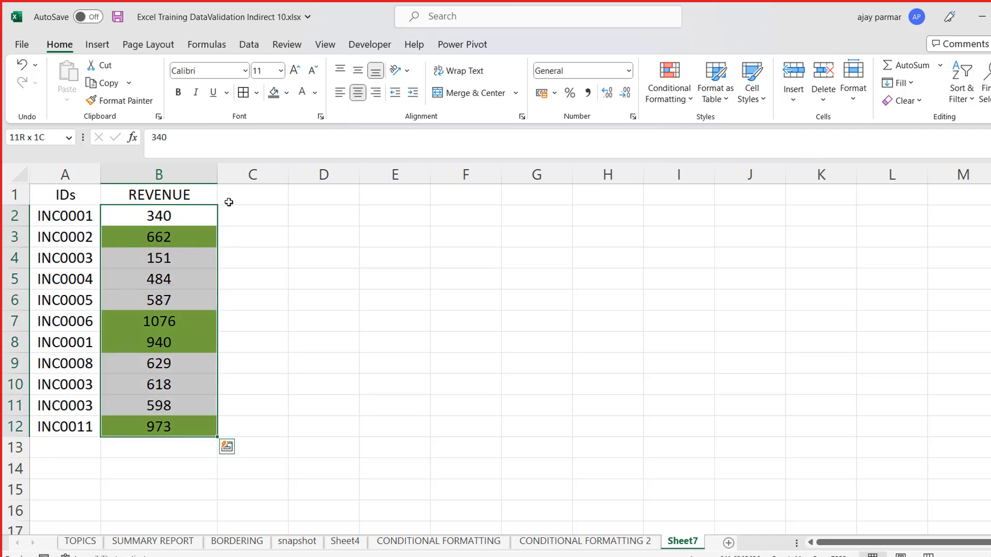
click(692, 106)
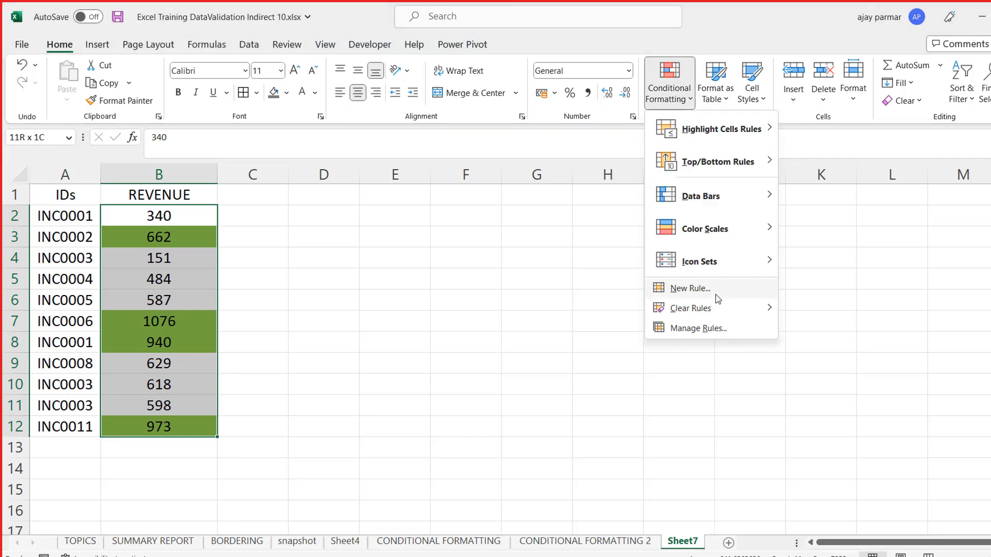
click(704, 292)
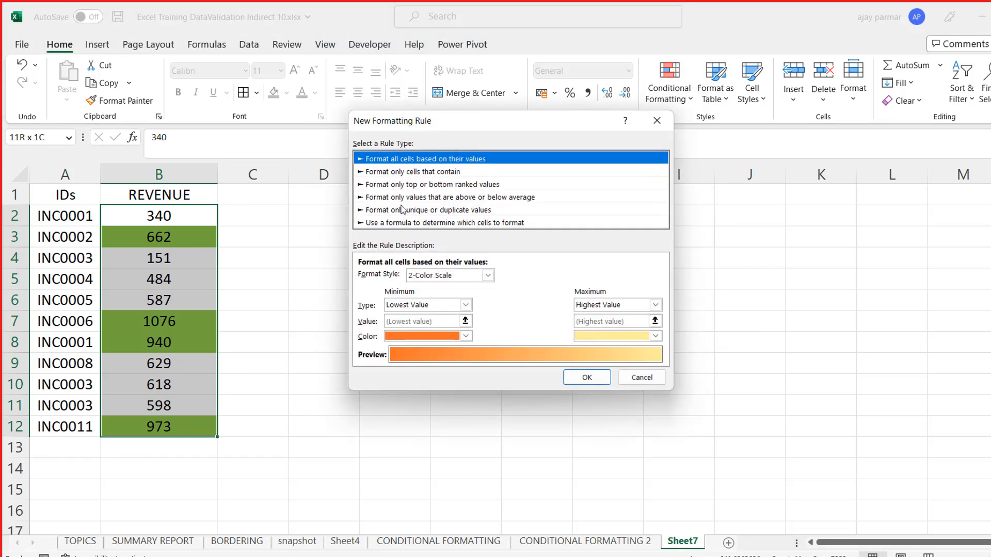
click(392, 199)
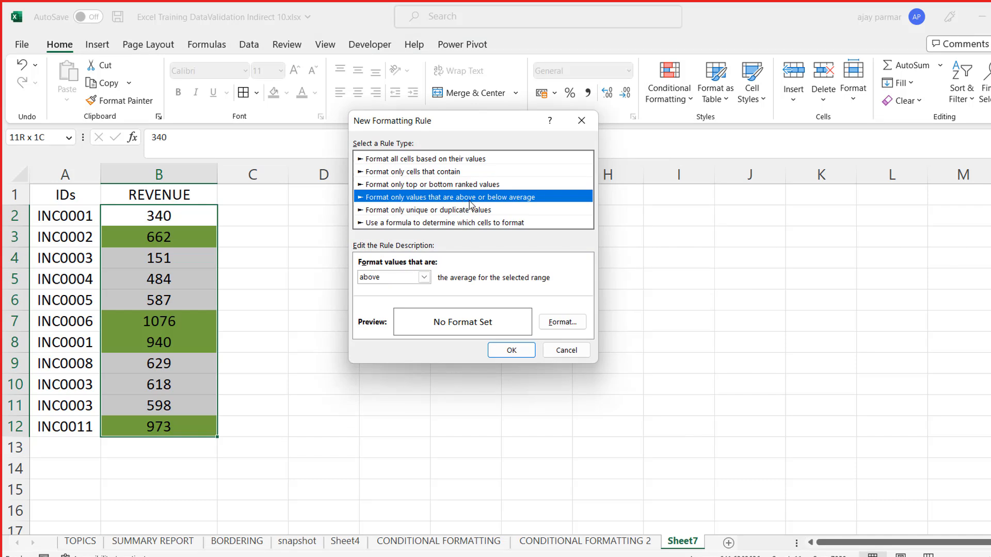
click(429, 186)
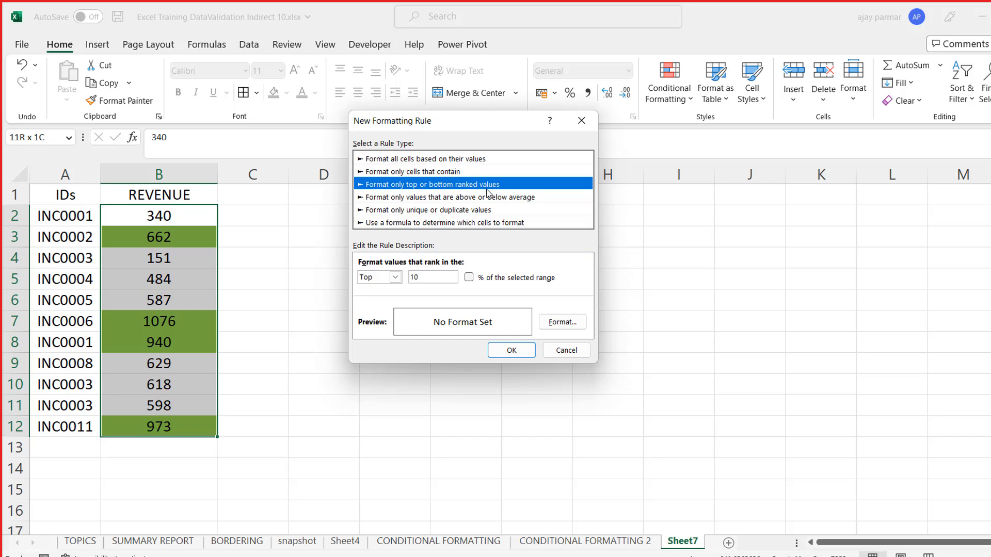
click(398, 280)
click(397, 279)
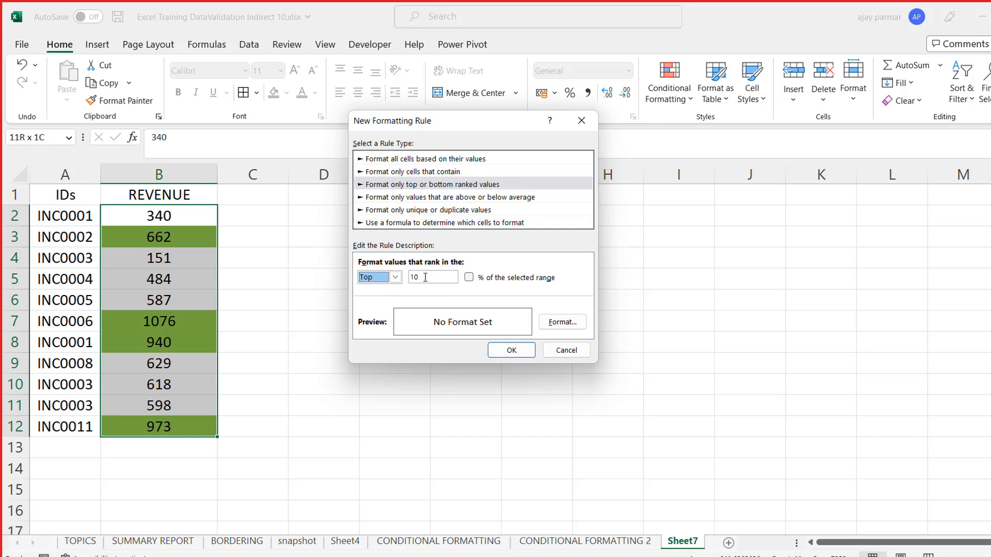
click(425, 277)
key(Escape)
- Paste the A1:B12 data as values only starting at G1 and add borders to the pasted cells
click(74, 195)
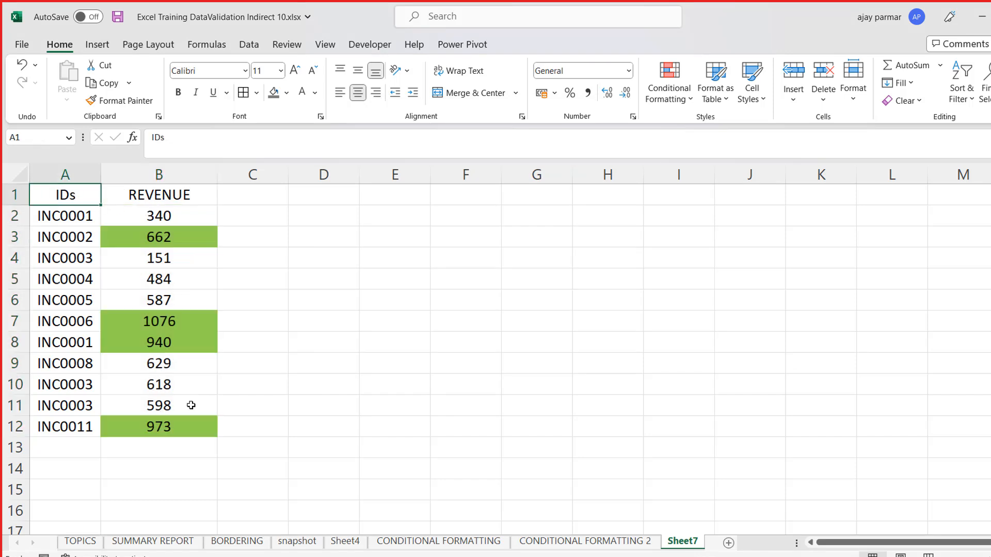
shift+click(199, 430)
key(ctrl+c)
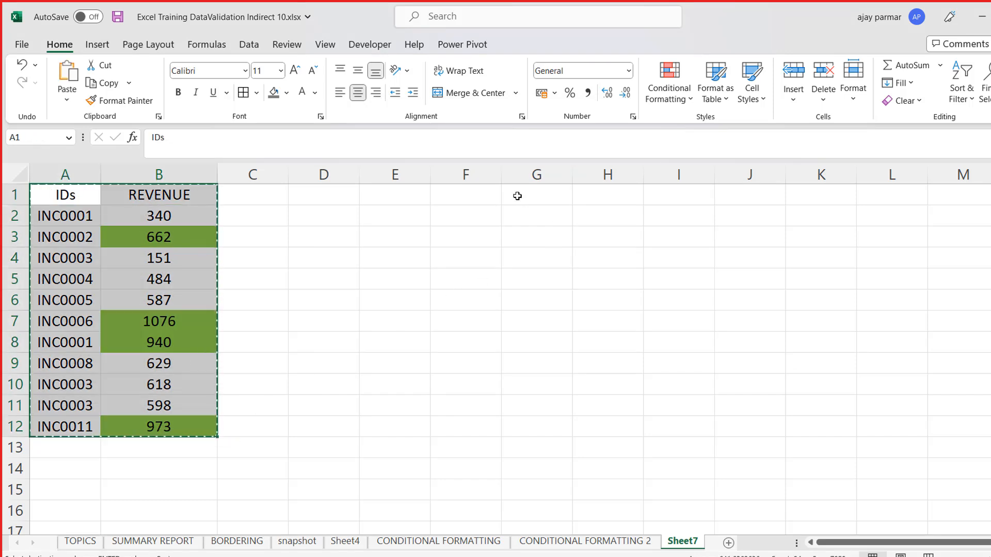
click(519, 197)
key(alt+e)
key(s)
key(v)
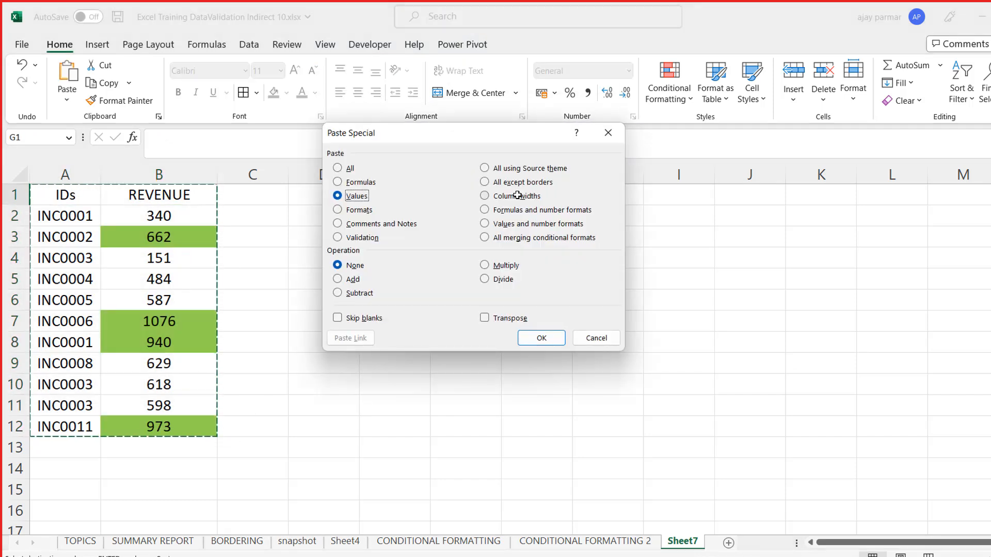
key(Return)
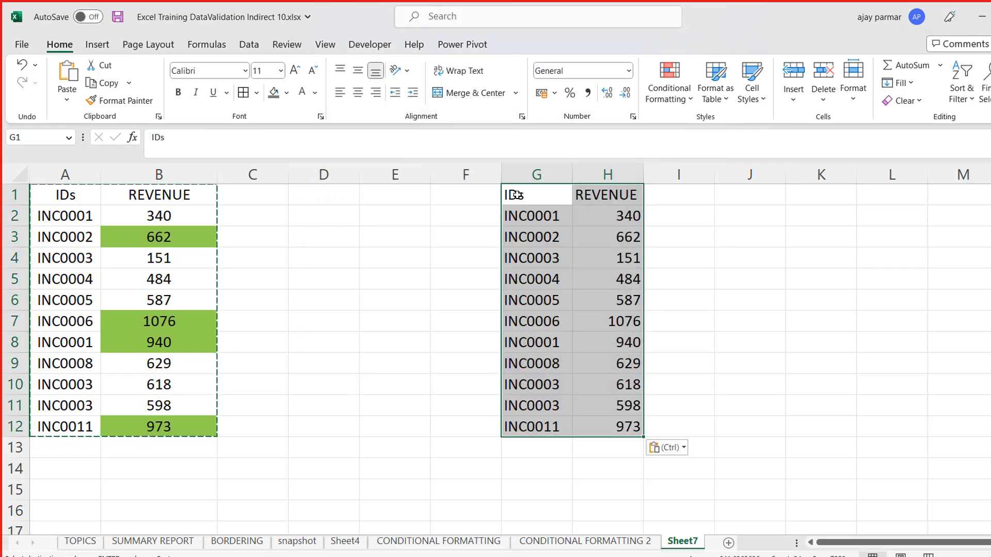
click(243, 92)
- Start a conditional formatting rule for H2:H12 that targets the top 3 ranked values, without using a percentage of the range
click(604, 185)
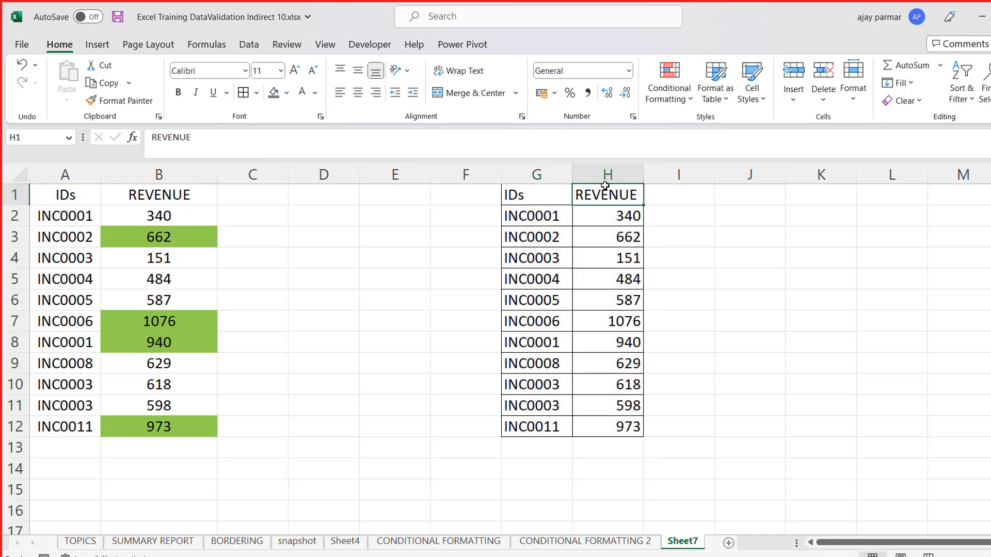
key(Down)
key(ctrl+shift+Down)
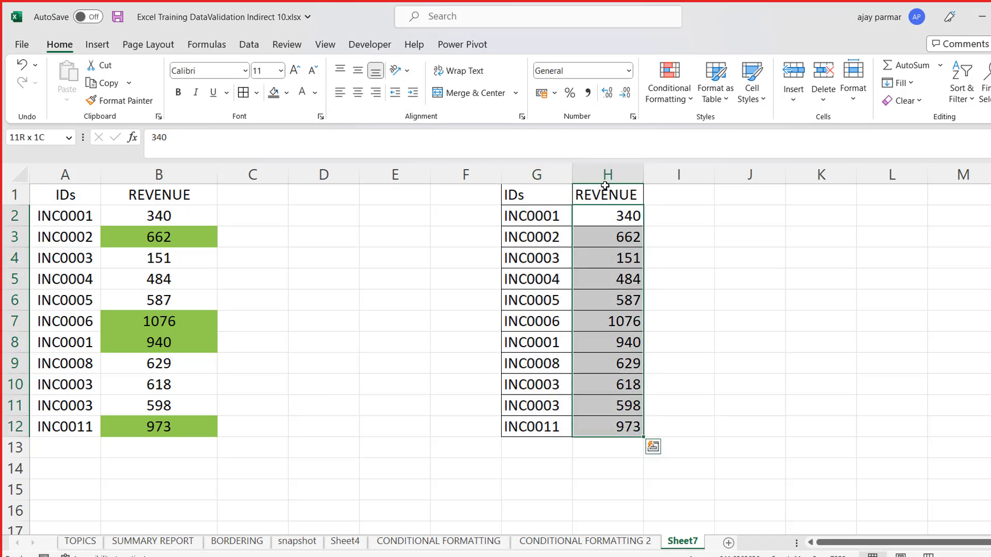
click(692, 103)
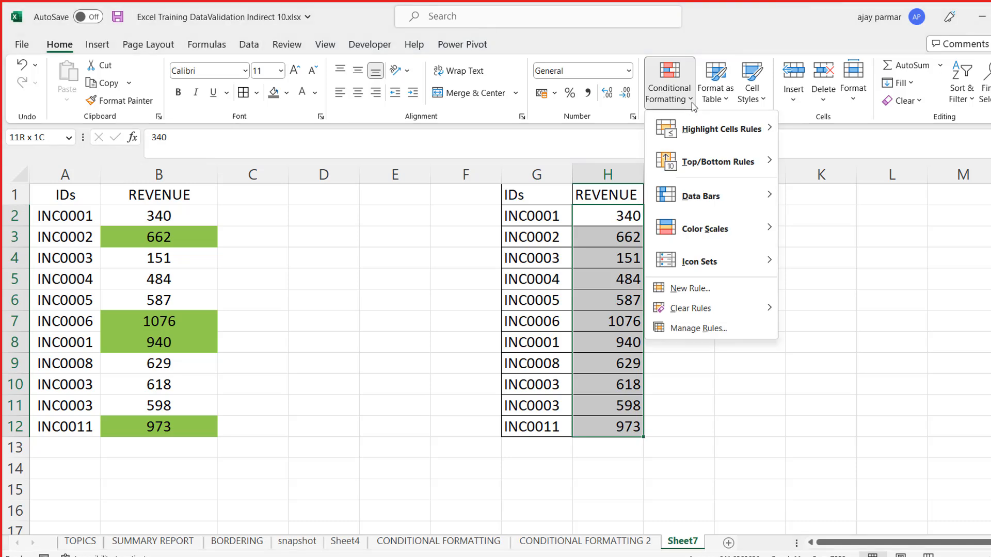
click(687, 289)
drag(454, 110, 304, 153)
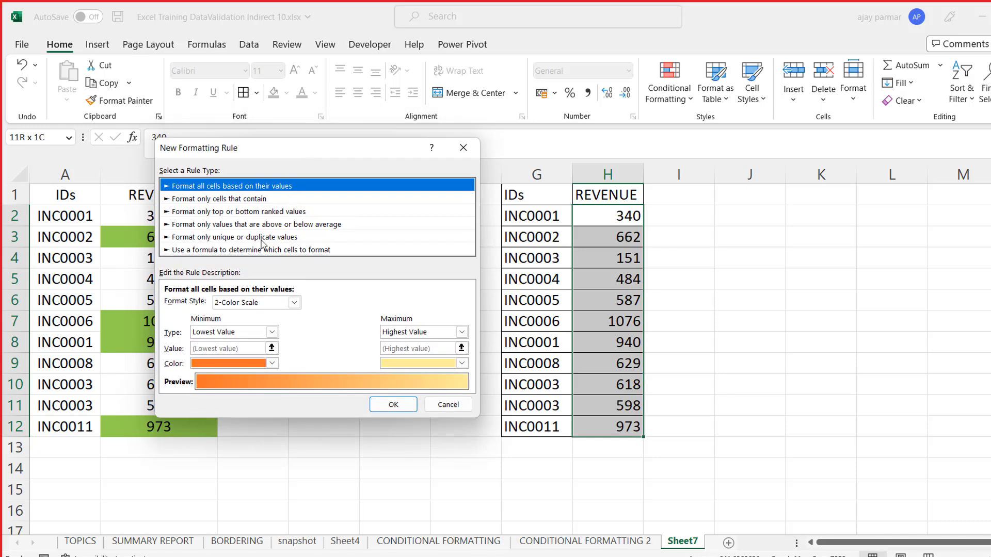
click(230, 212)
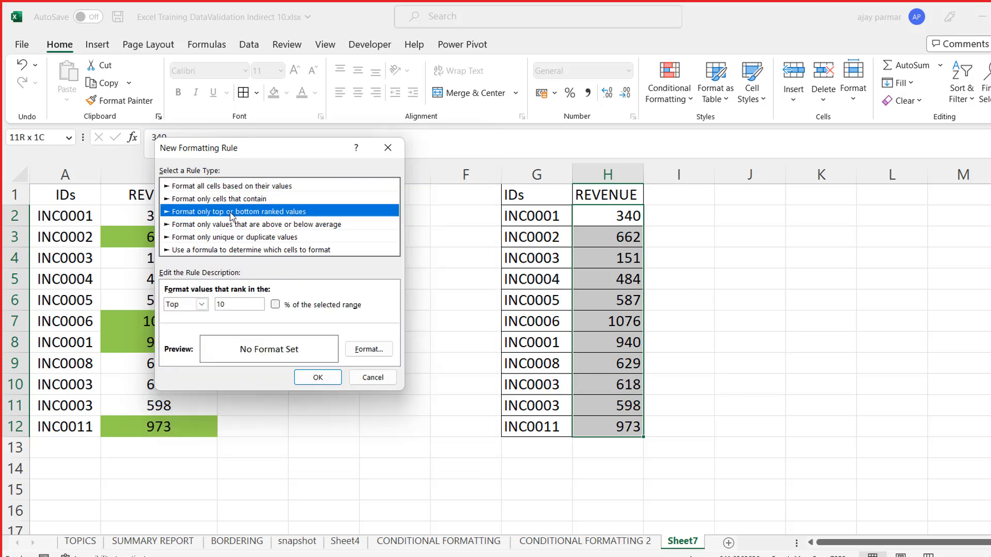
click(252, 304)
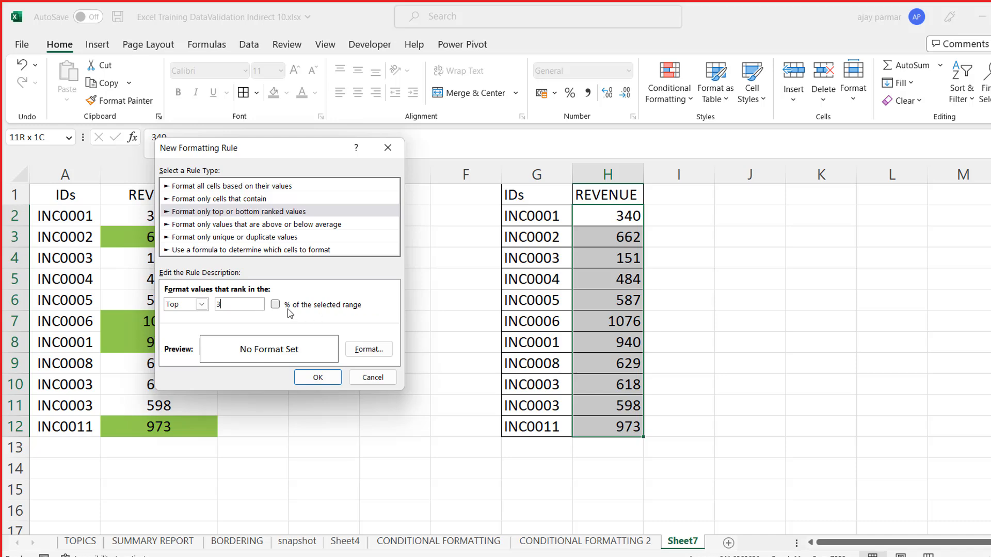
click(275, 304)
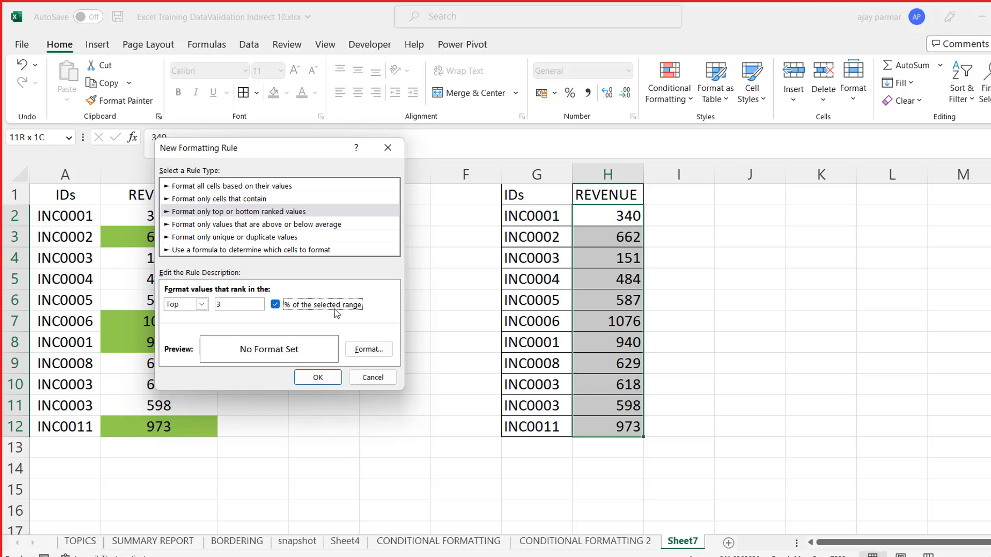
click(275, 305)
- Give the top 3 rule a yellow fill and apply it to H2:H12
click(369, 351)
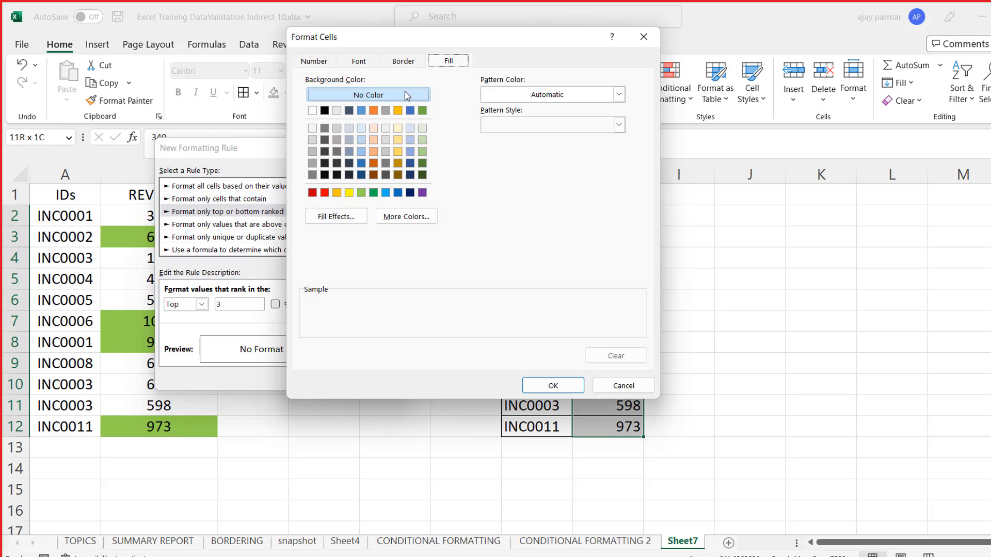
click(348, 193)
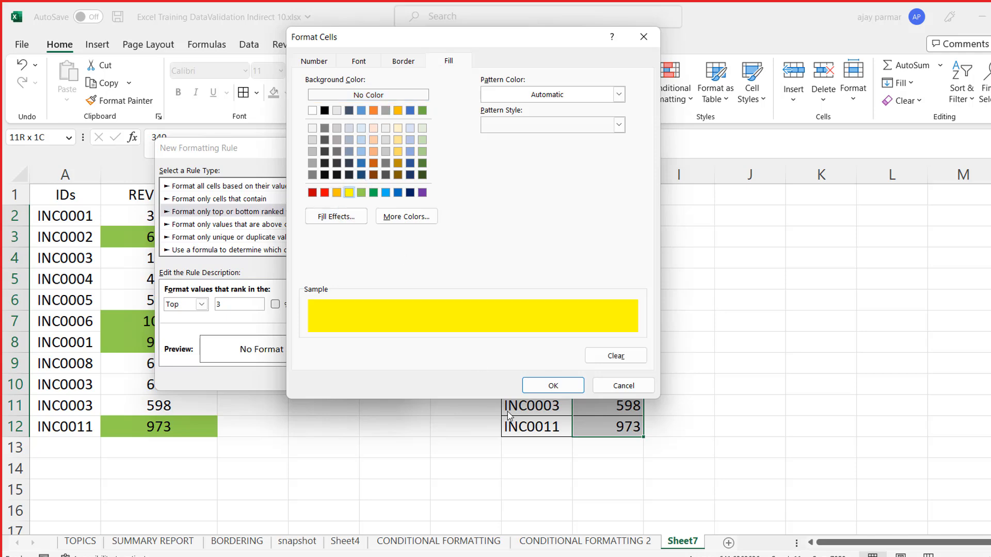
click(557, 388)
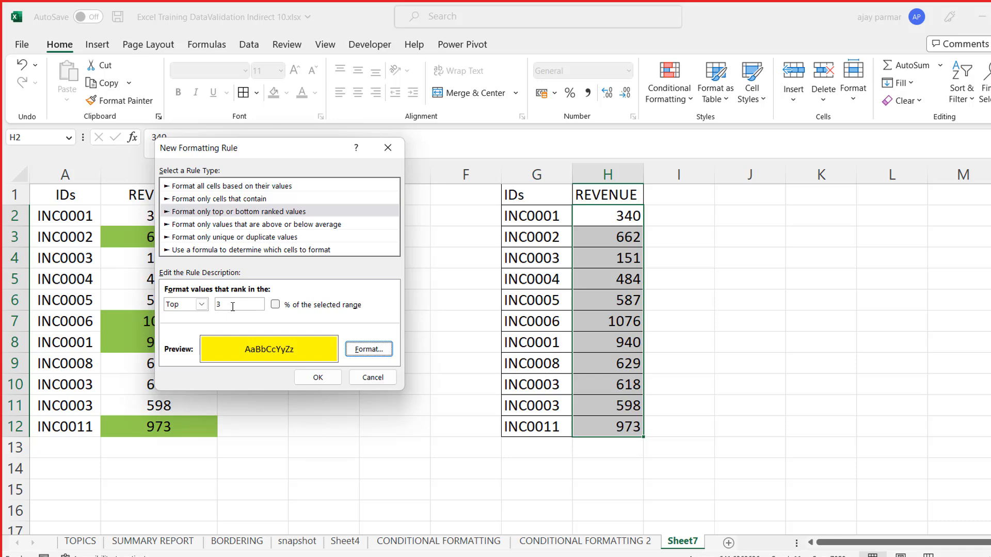
click(318, 377)
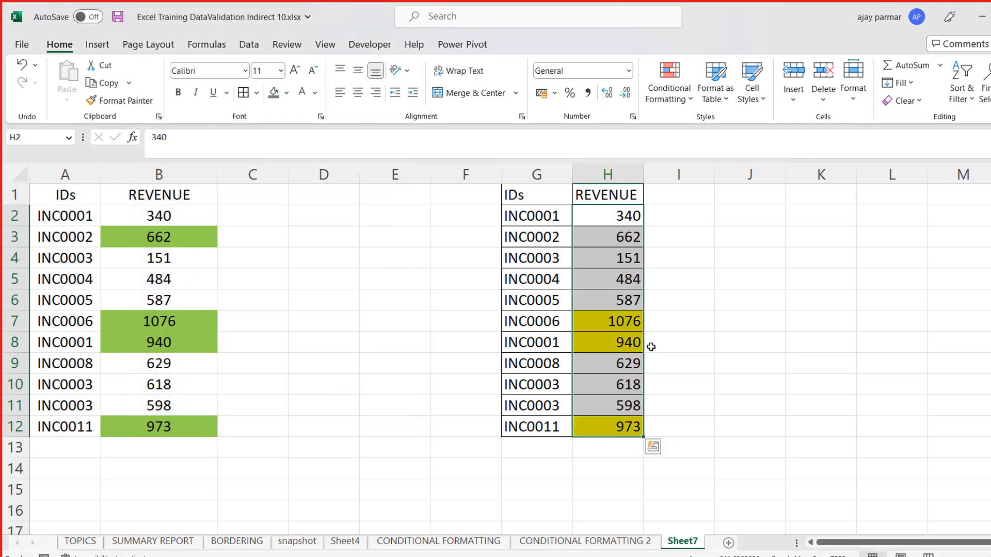
- Start another new conditional formatting rule for the revenue values in H2:H12
click(651, 347)
click(613, 328)
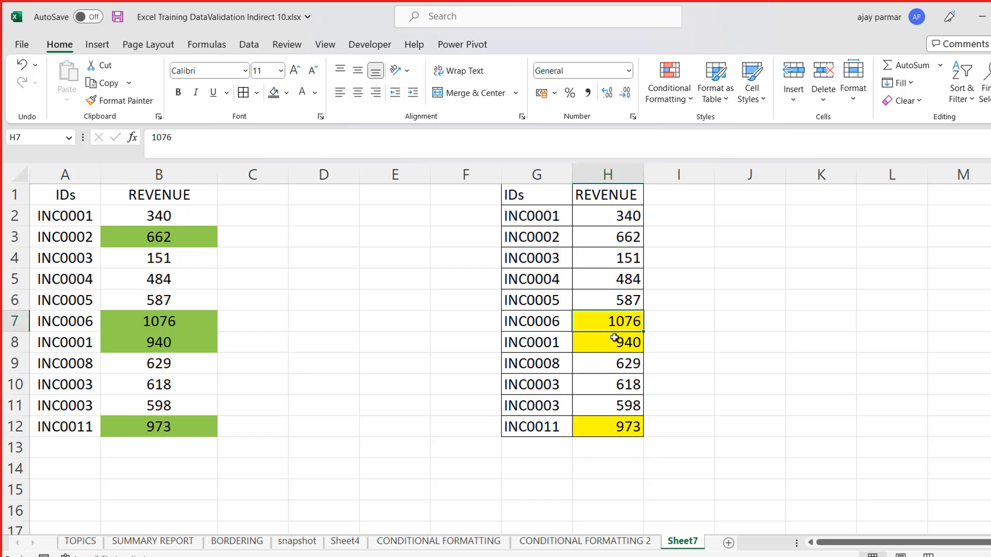
drag(614, 338, 614, 337)
click(609, 319)
click(606, 220)
shift+click(620, 422)
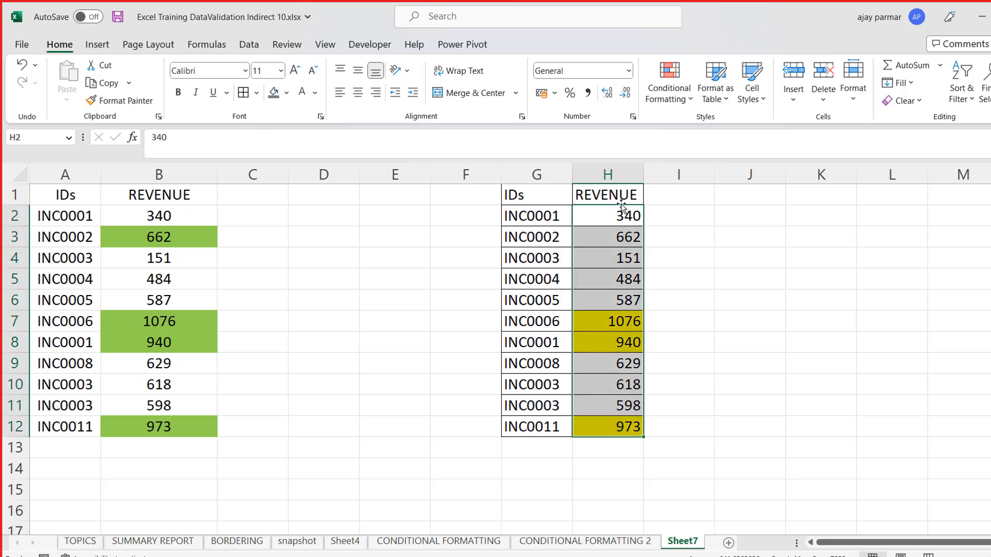
click(689, 101)
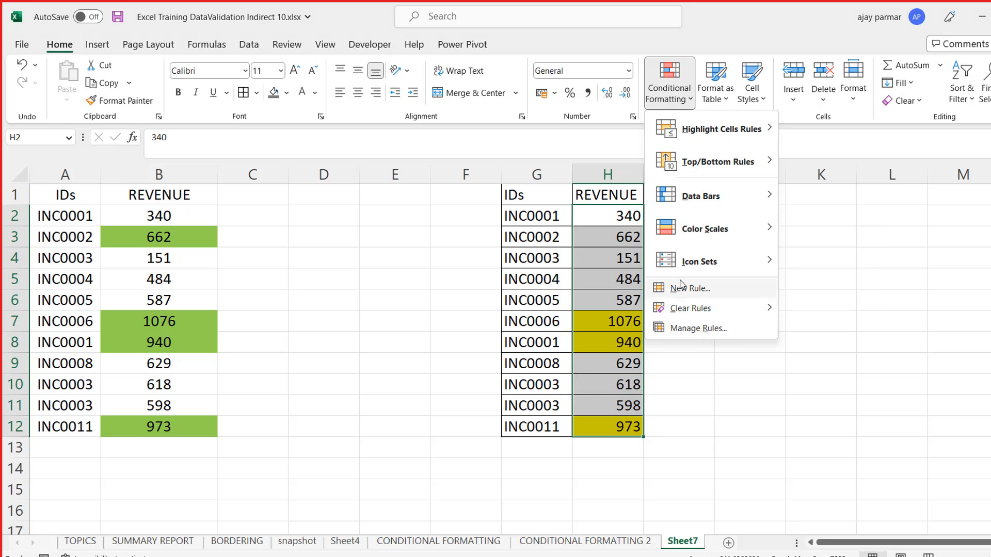
click(708, 288)
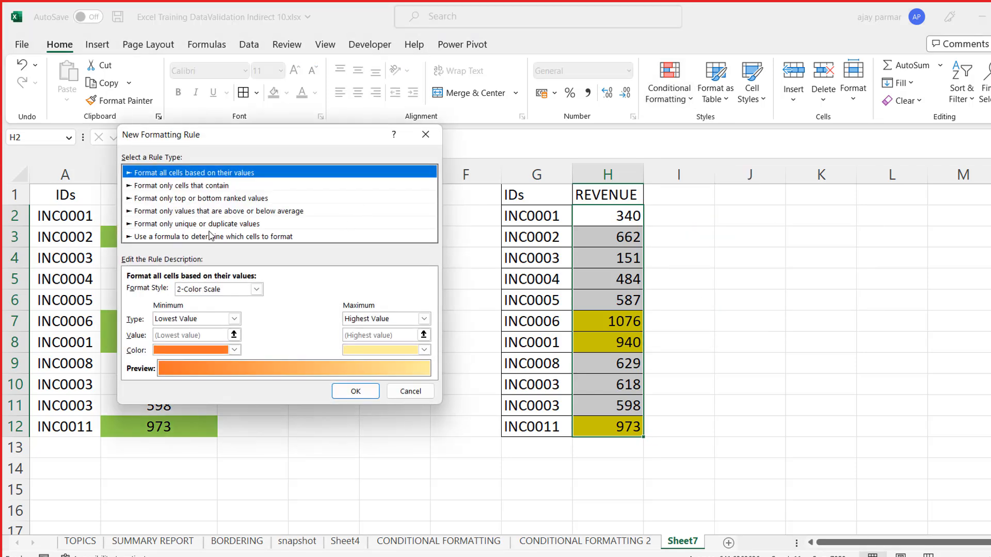
click(186, 223)
click(179, 212)
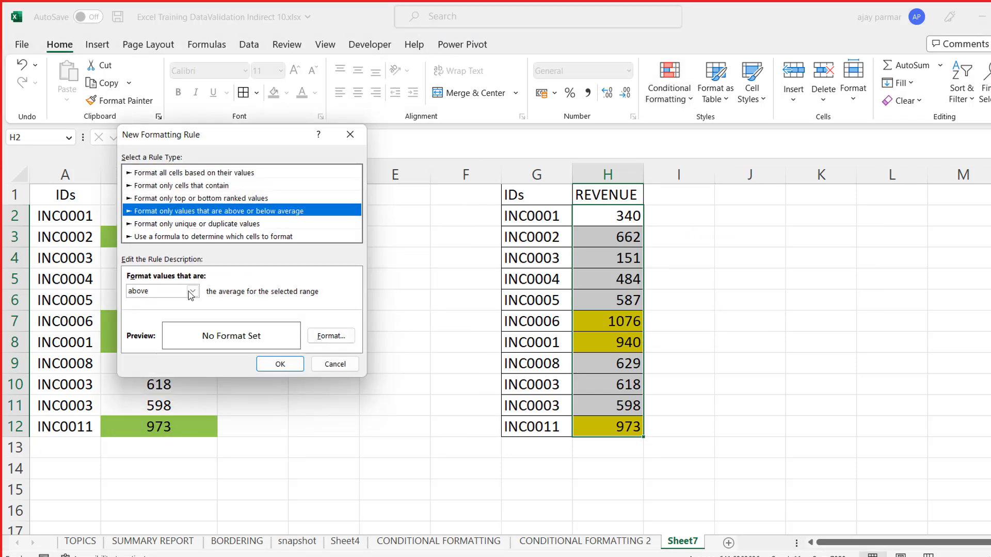
click(192, 291)
click(164, 313)
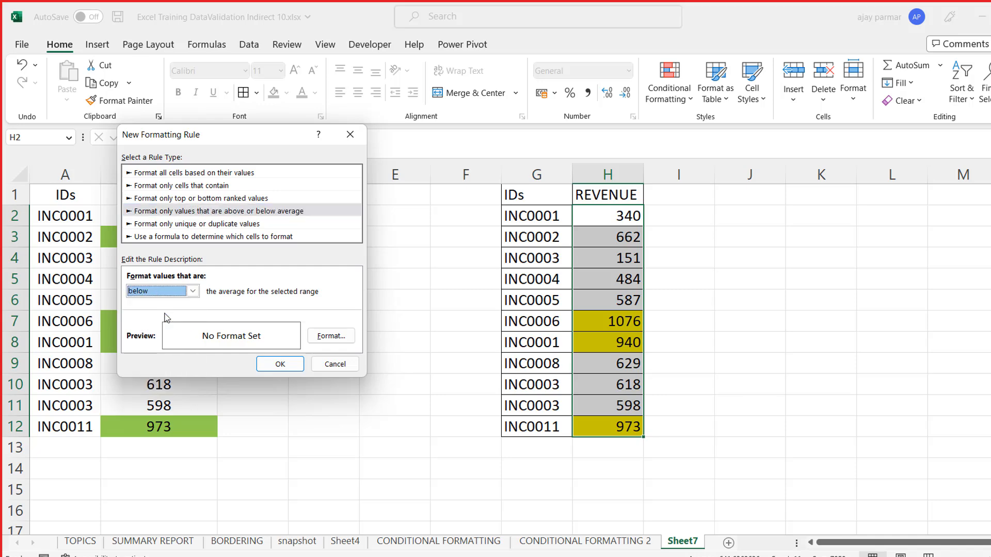
- Set the new rule to format only the bottom 3 ranked values
click(183, 199)
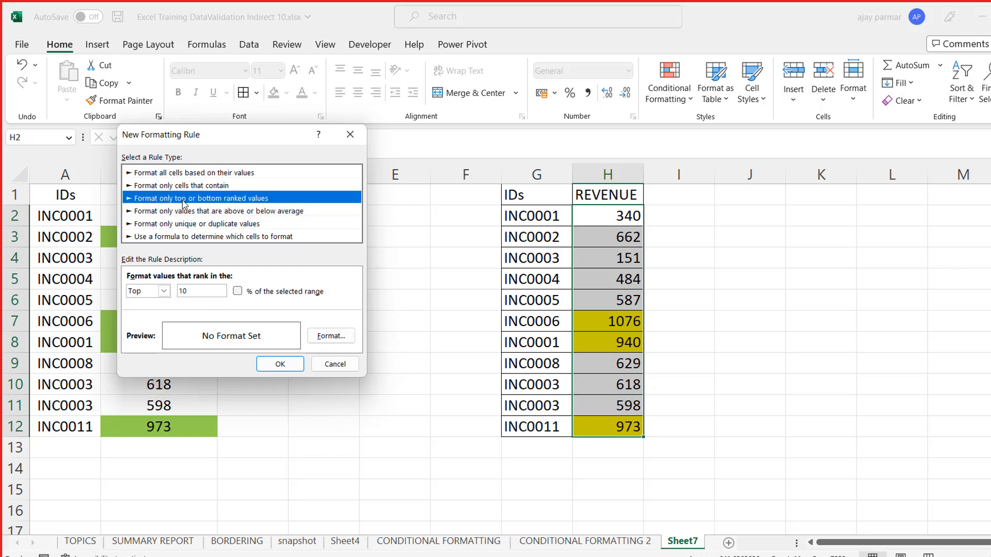
click(164, 292)
click(156, 313)
click(198, 290)
key(BackSpace)
key(BackSpace)
text(3)
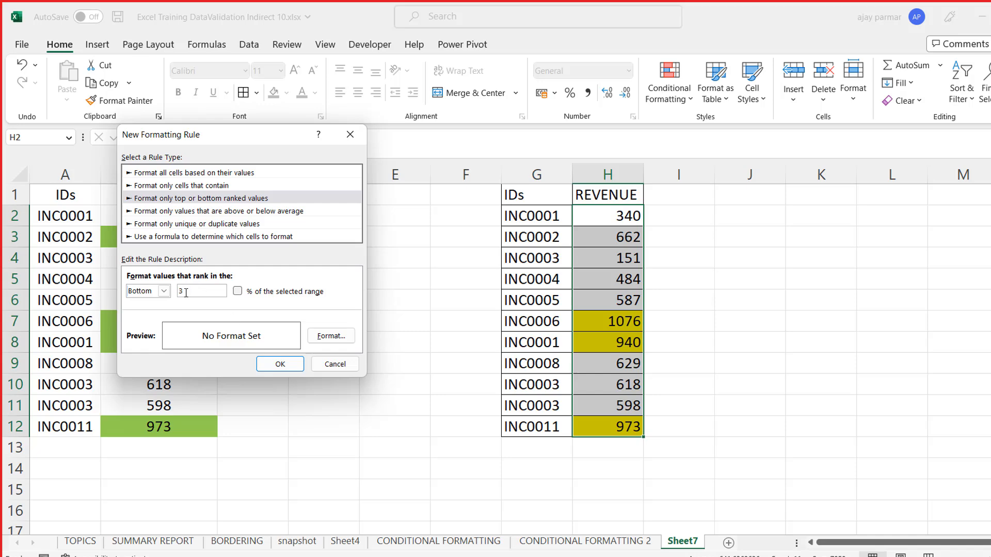
- Give the bottom 3 rule a red fill and apply it to H2:H12
click(330, 335)
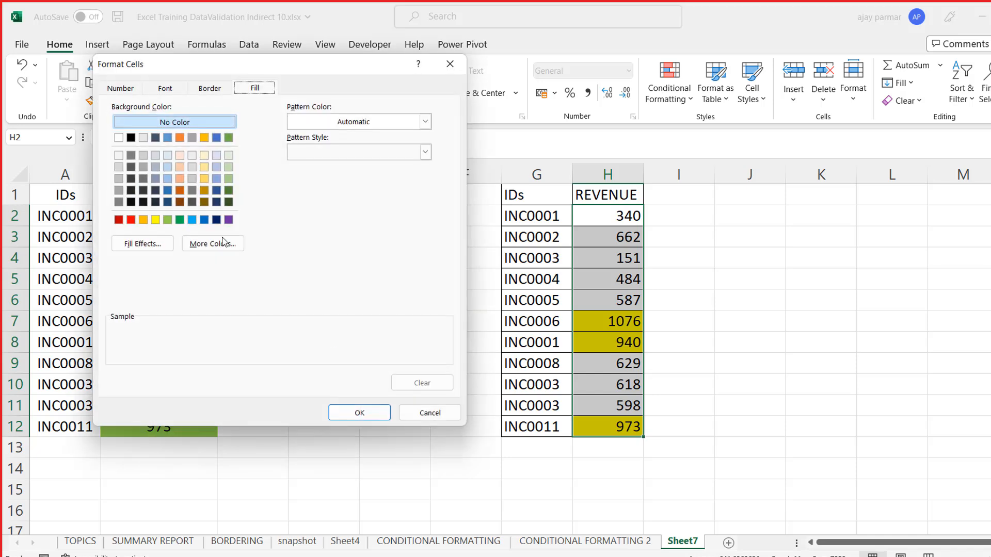
click(130, 219)
click(365, 413)
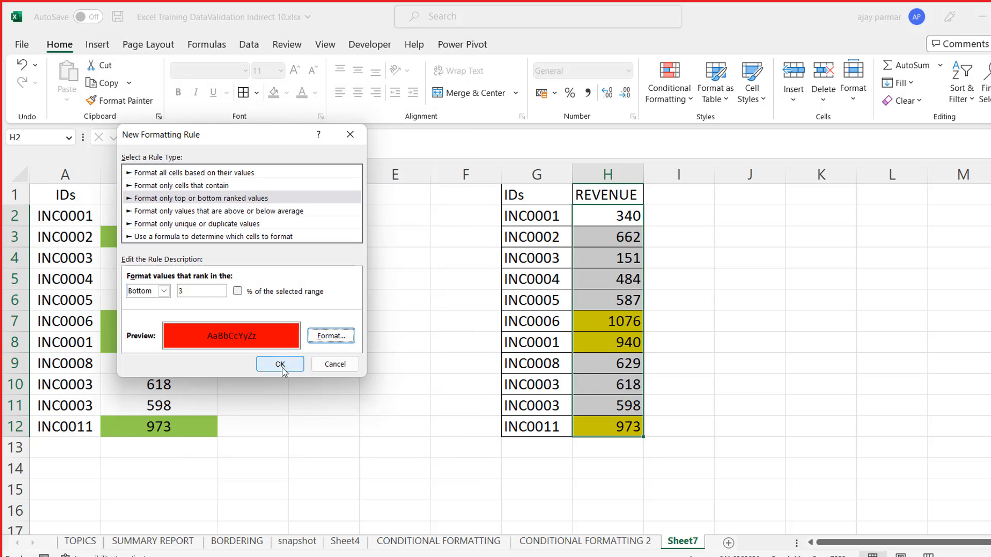
click(282, 367)
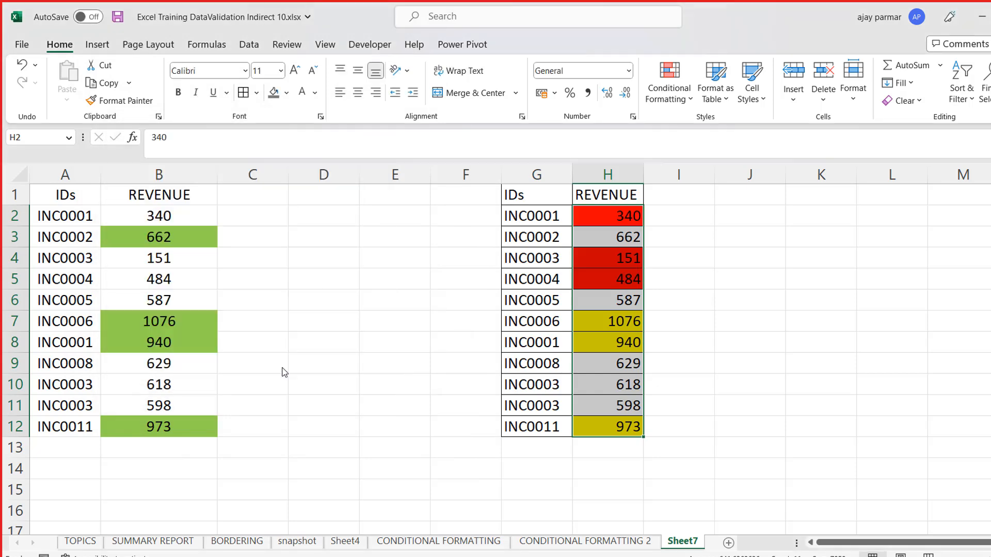
click(773, 276)
- Change the INC0008 revenue in H9 to 1 to test the bottom 3 rule
click(670, 275)
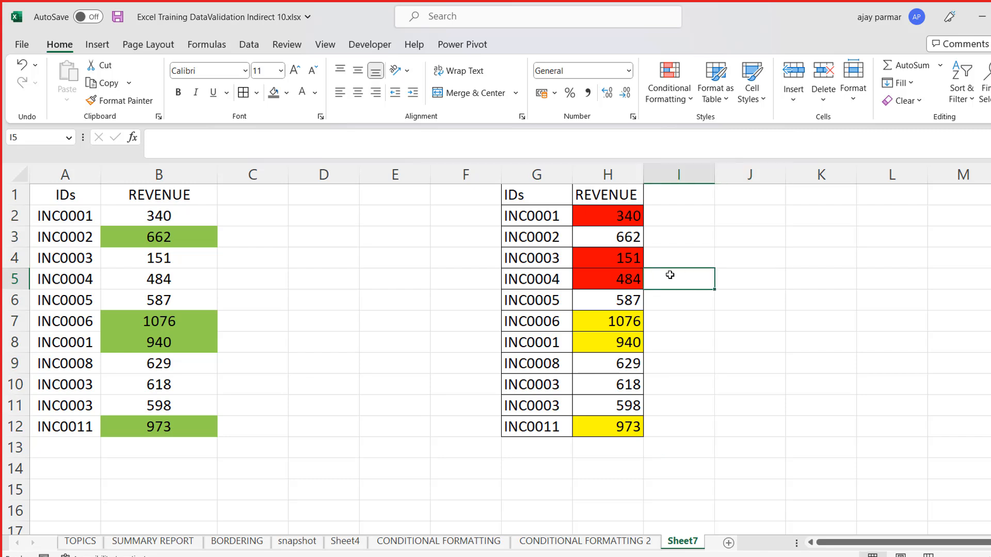
key(Left)
key(Down)
key(Down)
key(Down)
key(Down)
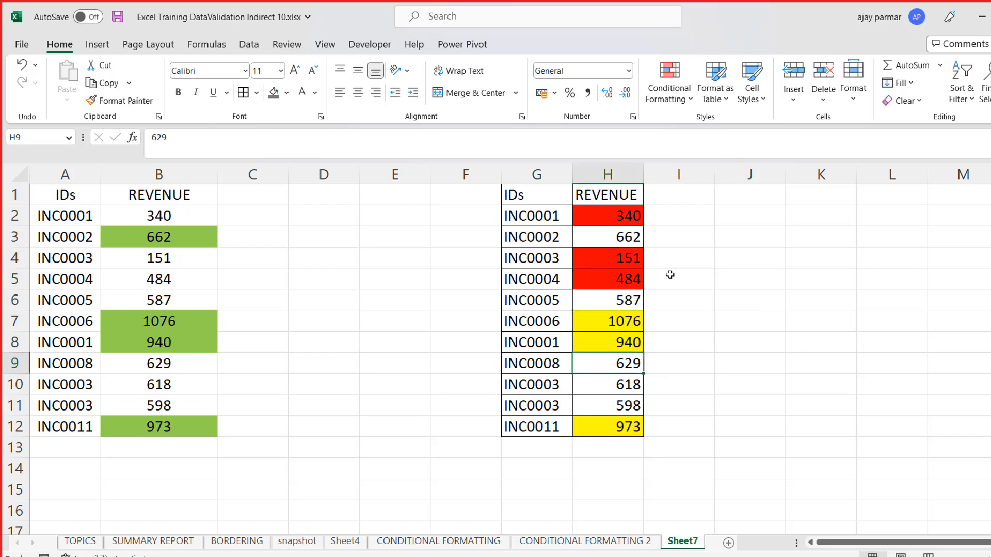
text(1)
key(Return)
key(Up)
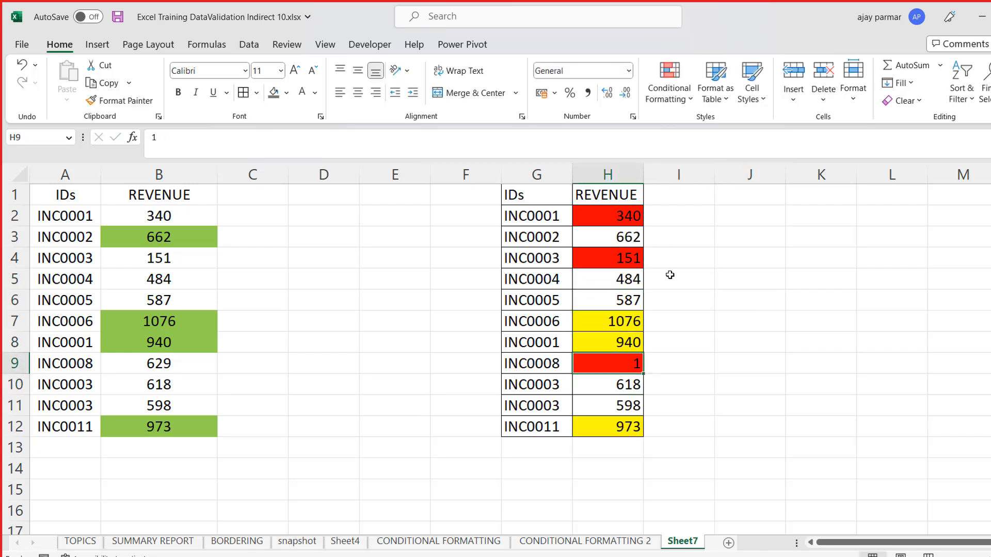
- Enter the label "top and bottom" in J1 beside the copied table
click(745, 201)
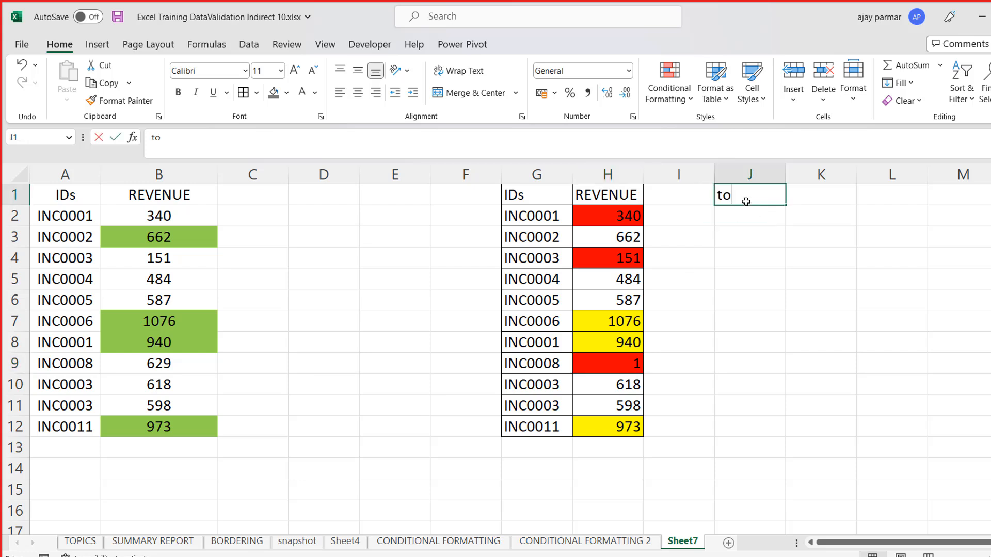
text(top and bottom)
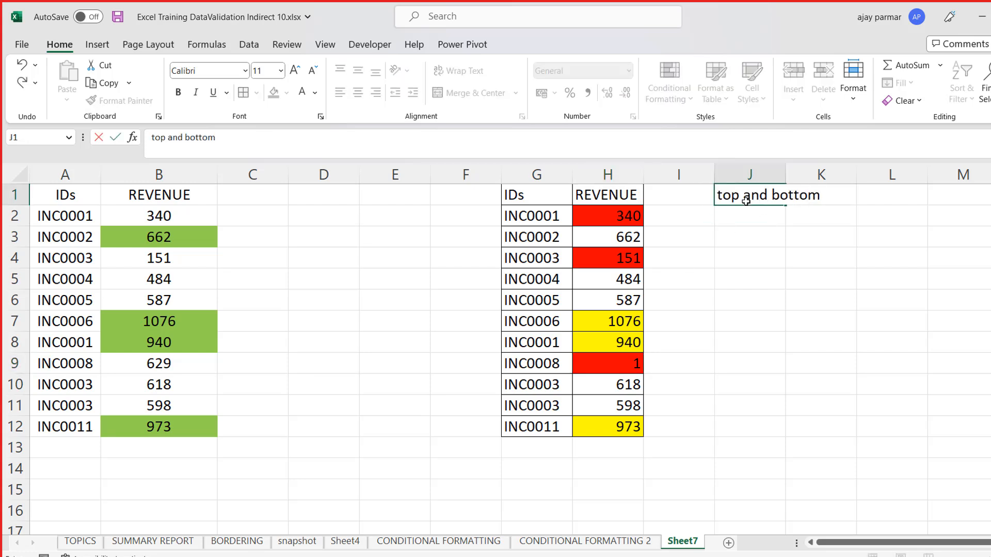
key(Return)
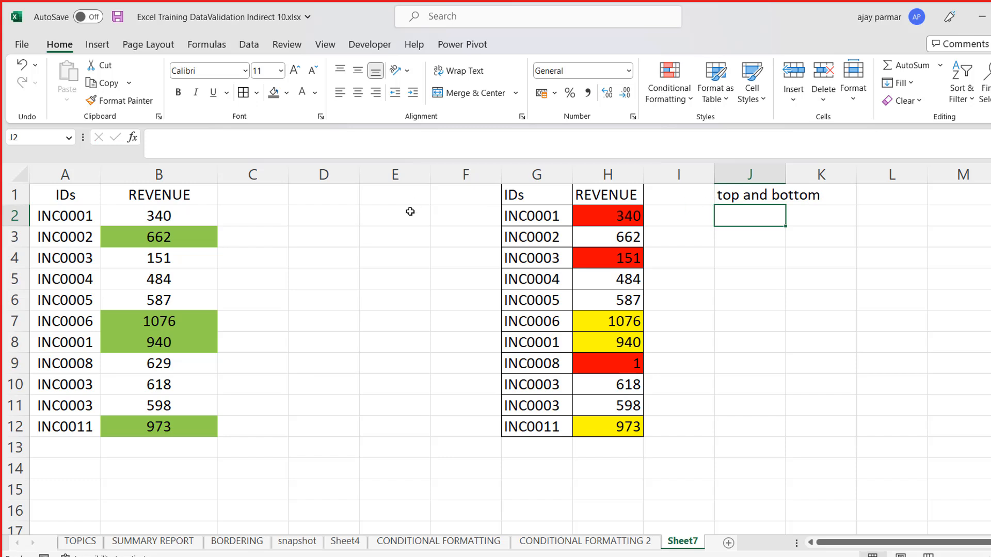
click(232, 193)
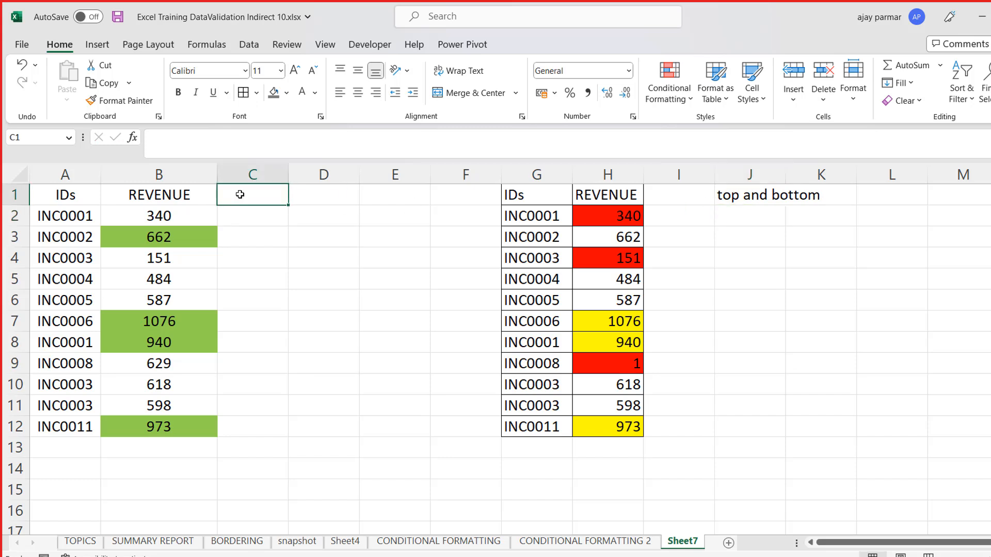
text(u)
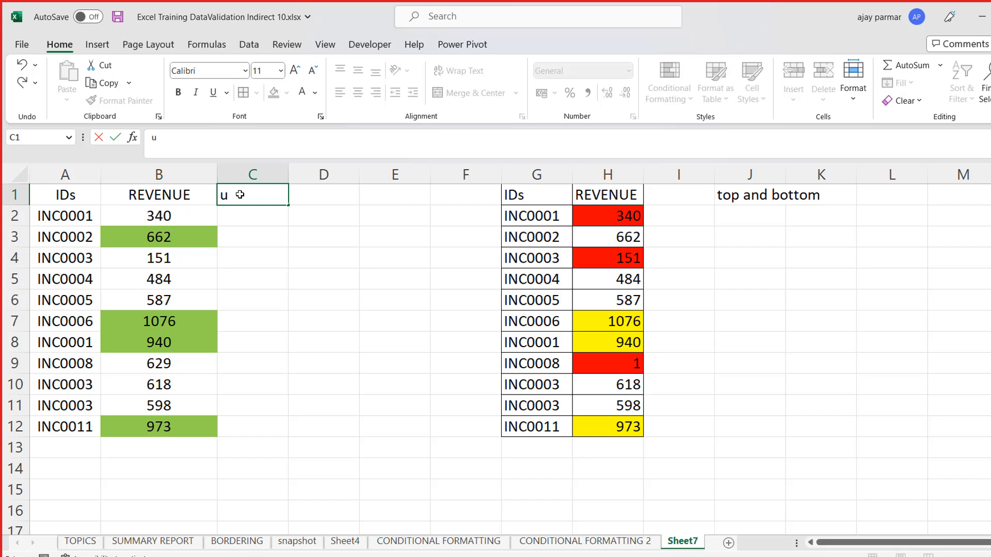
key(BackSpace)
key(Left)
key(Down)
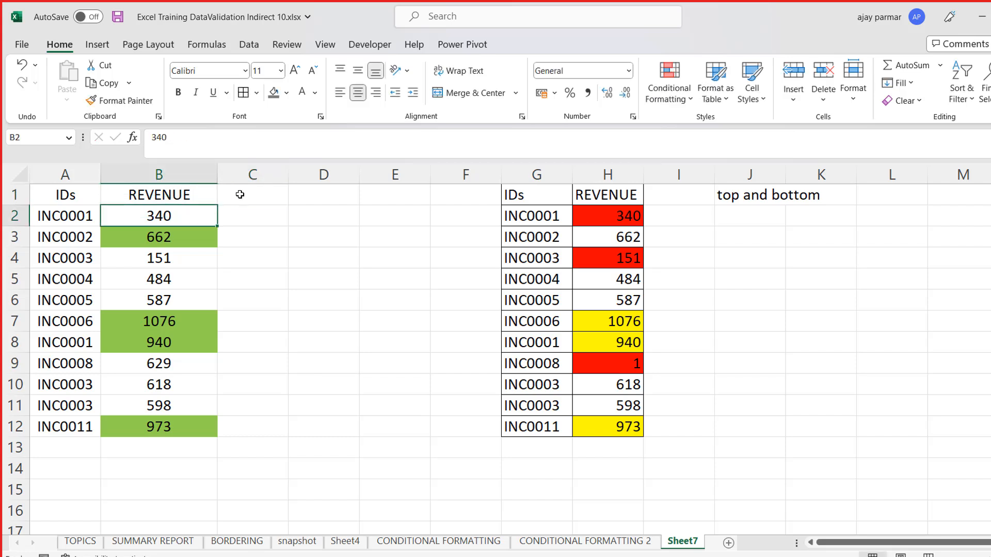
- Check which conditional formatting rule applies to the revenue values in column B using the Rules Manager
click(686, 99)
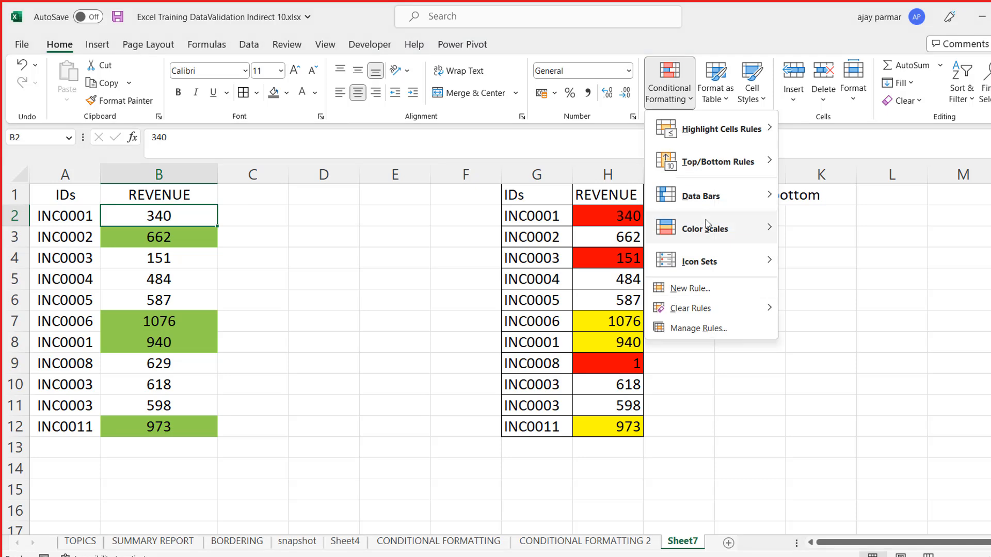
click(708, 330)
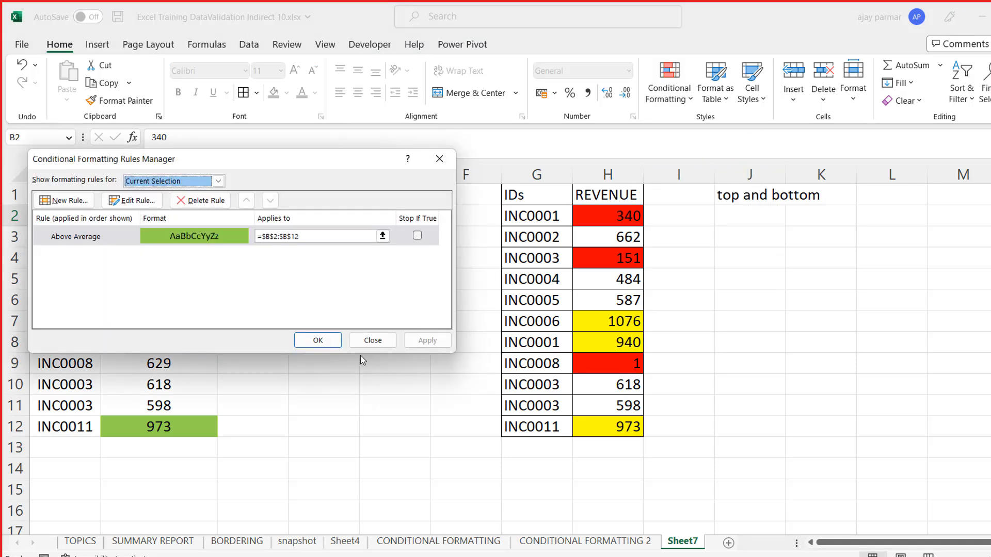
click(373, 340)
- Enter the label "above avg below" in C1 beside the original table and save the workbook
click(256, 199)
text(b)
key(BackSpace)
text(a)
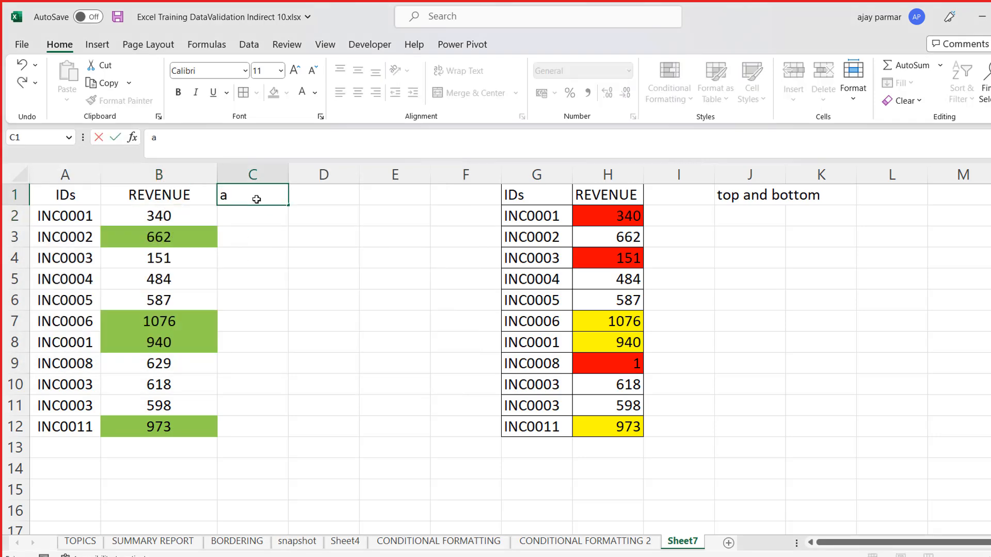
text(bove avg)
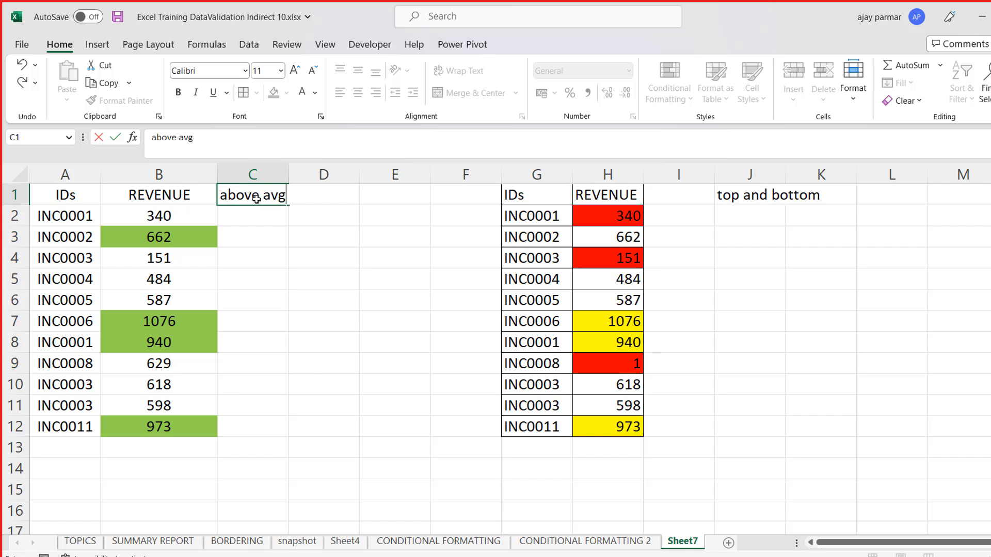
text( below)
key(Return)
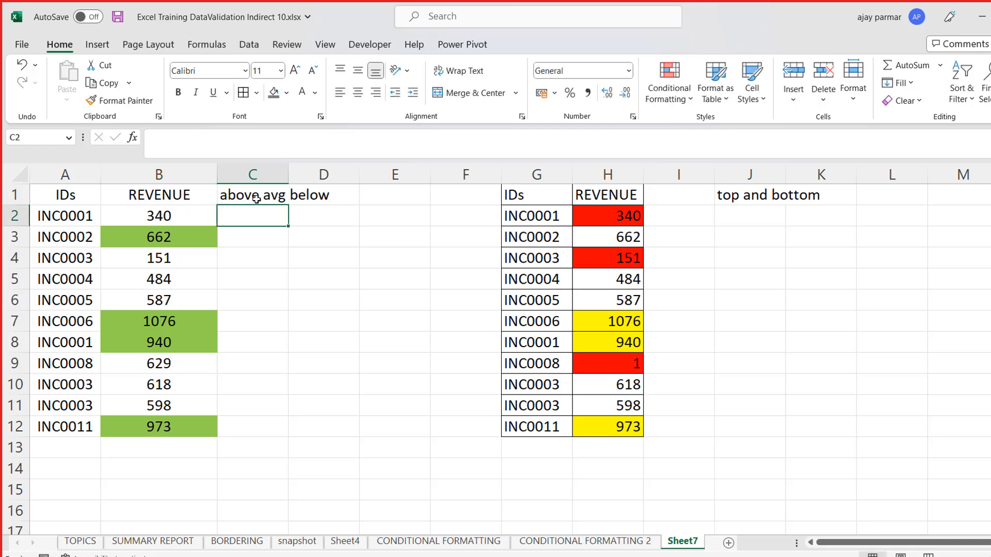
click(651, 221)
key(ctrl+s)
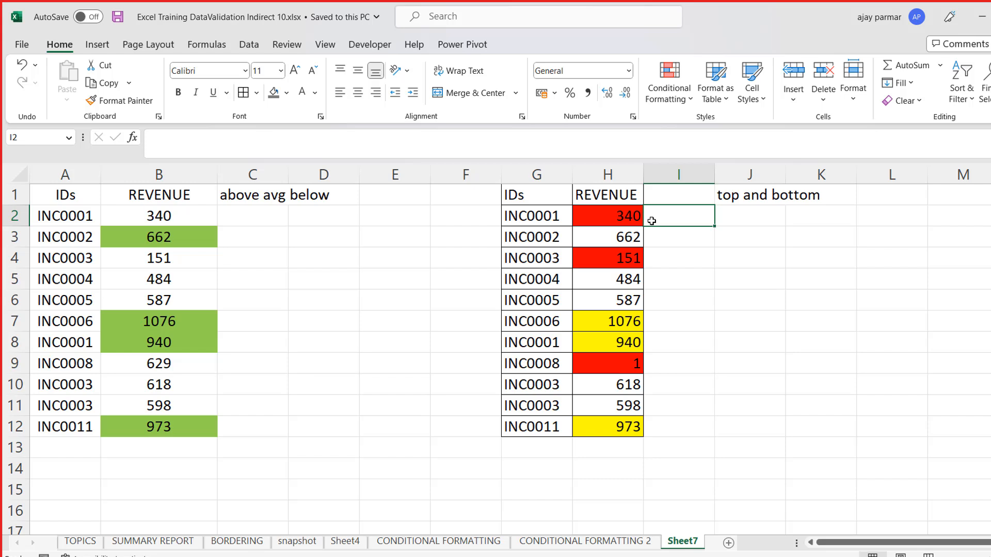
- Rename the Sheet7 worksheet as CONDITIONAL FORMATTING 3, following the name of the previous sheet
click(252, 223)
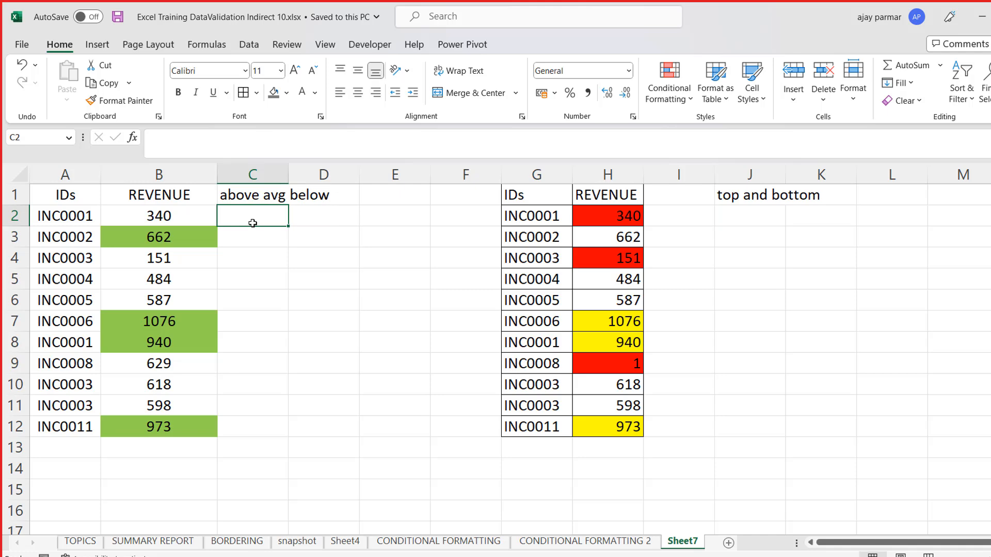
click(591, 209)
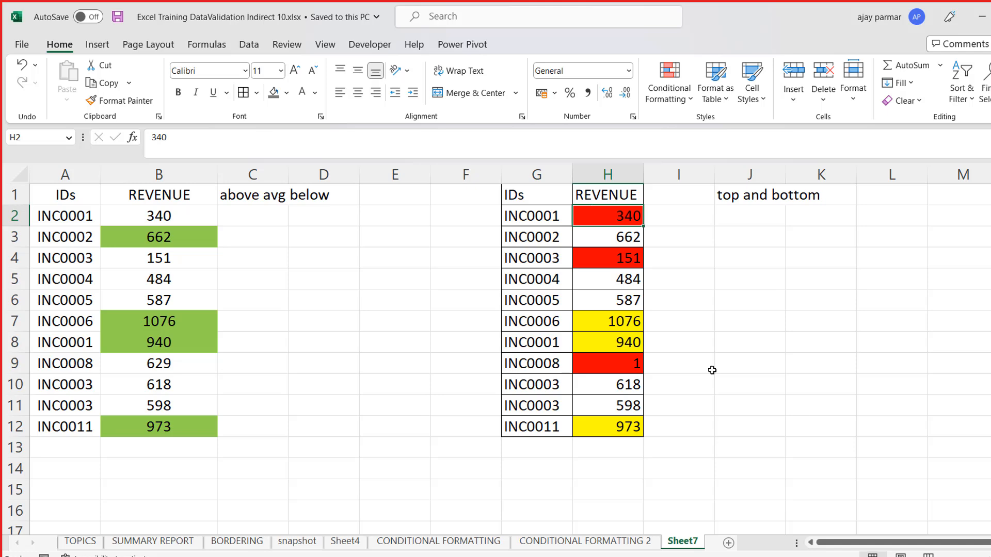
click(596, 541)
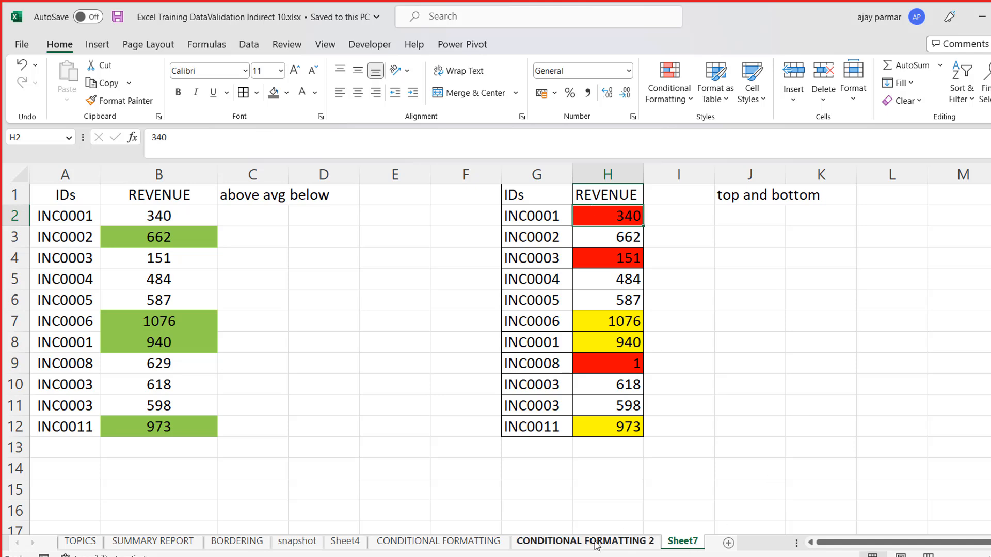
click(682, 541)
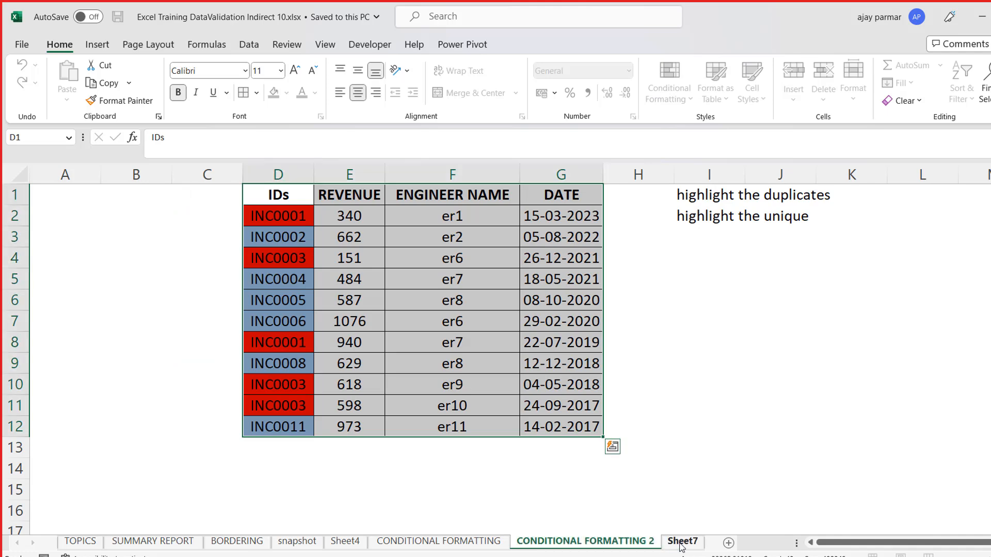
key(BackSpace)
text(3)
click(515, 404)
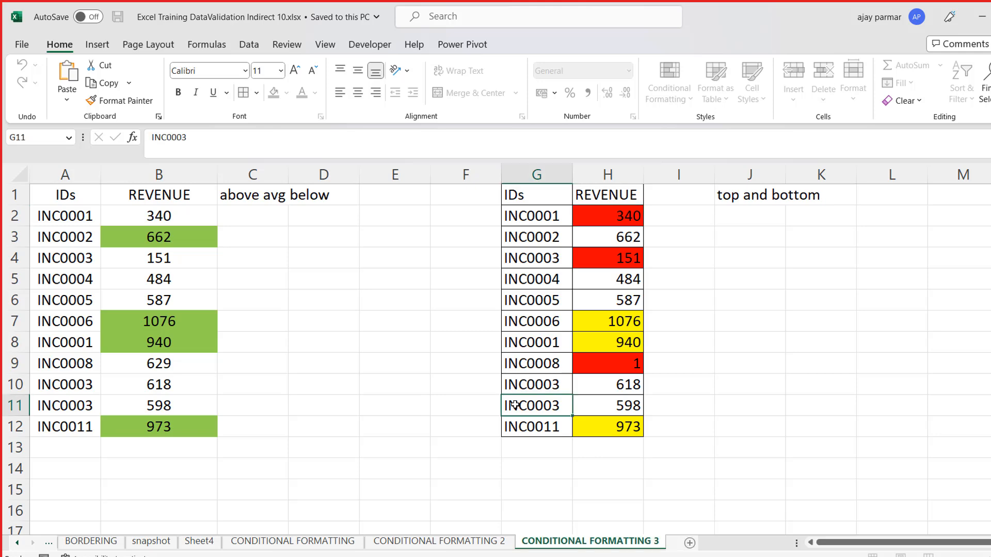
click(417, 368)
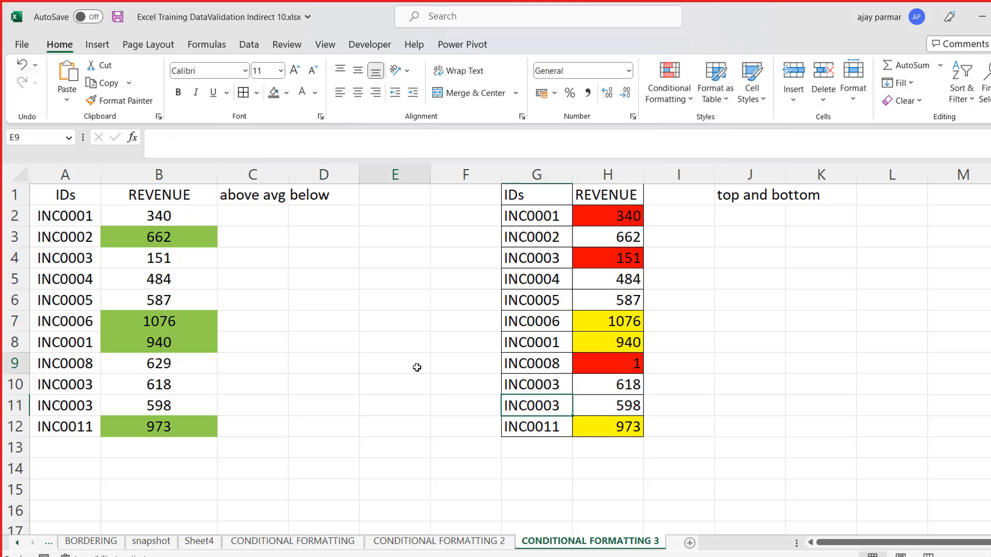
- Create a copy of the CONDITIONAL FORMATTING 3 worksheet and place it at the end of the workbook
right_click(609, 545)
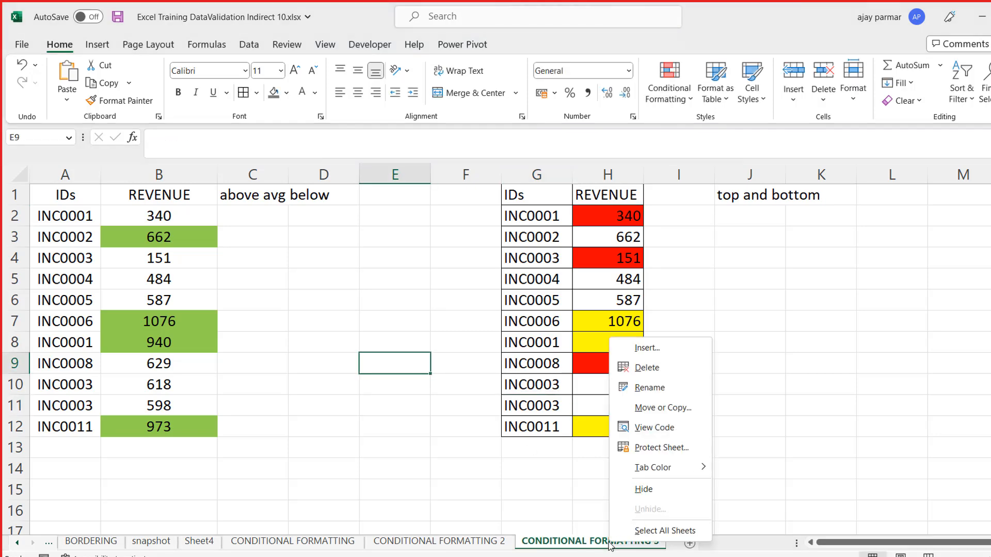
click(664, 407)
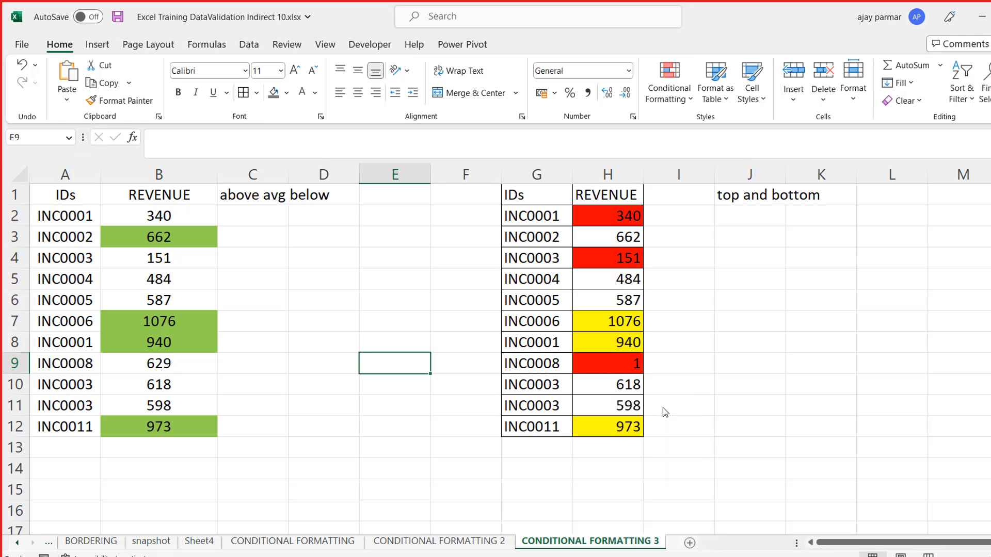
click(585, 488)
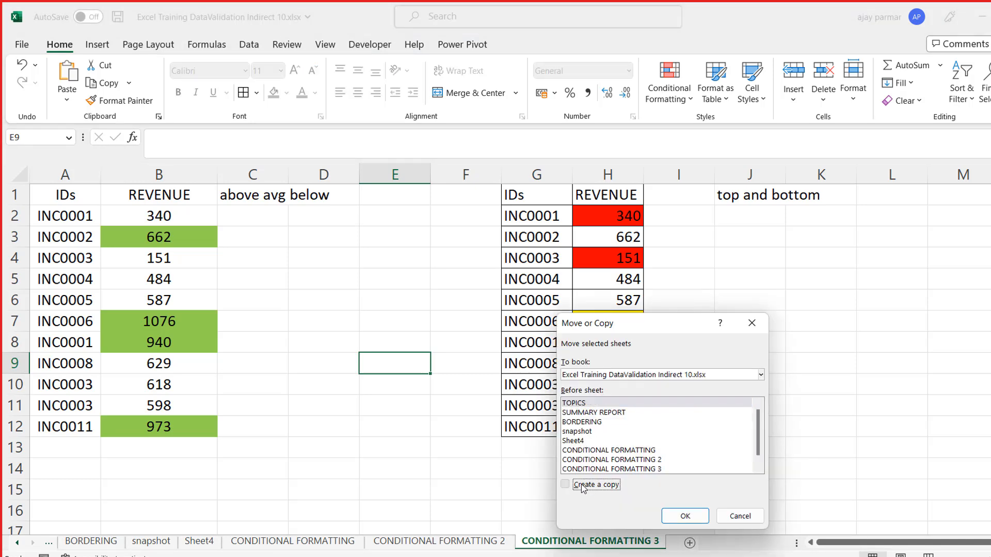
scroll(756, 443, down, 1)
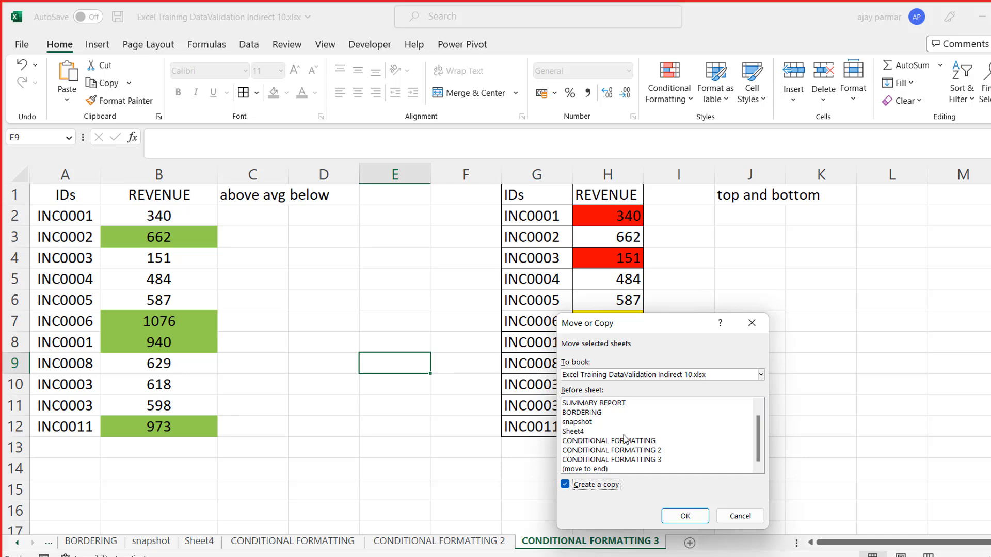
click(585, 468)
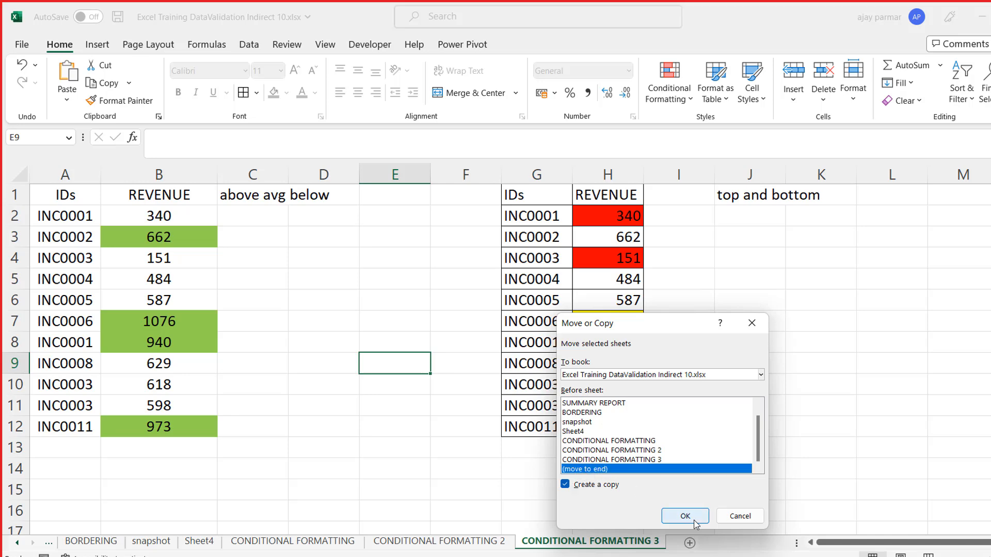
click(685, 516)
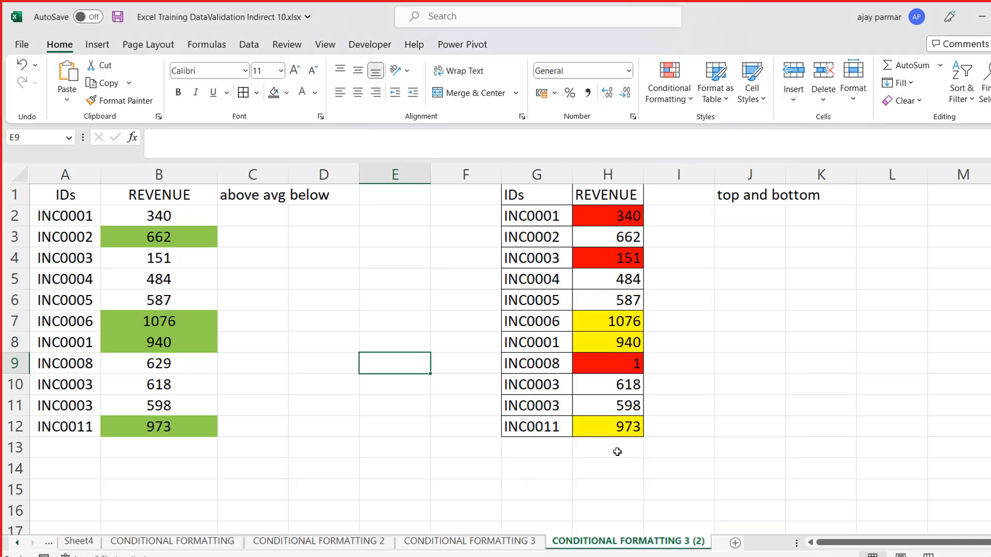
- Clear the conditional formatting rules from the revenue values in B2:B12 on the copied sheet
click(237, 221)
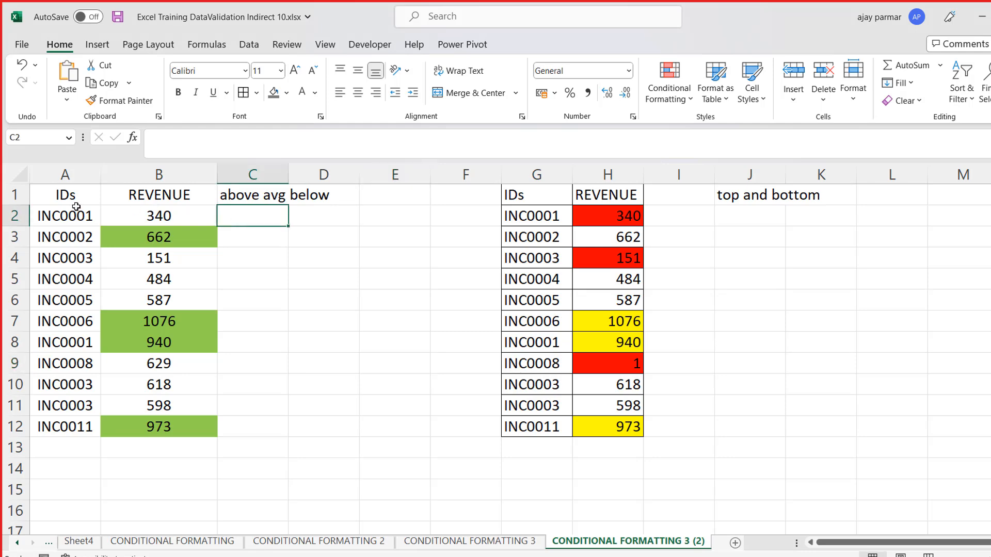
drag(61, 191, 181, 427)
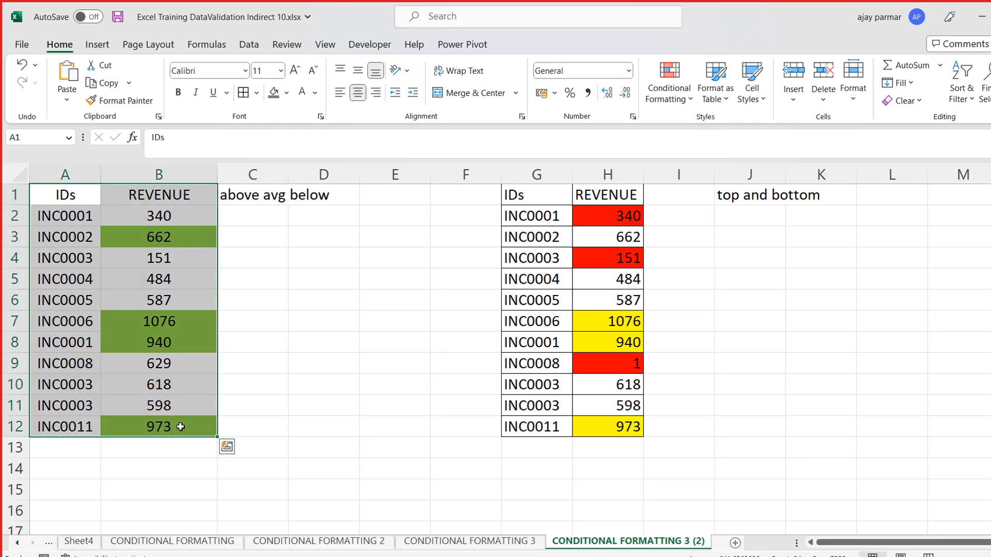
click(187, 219)
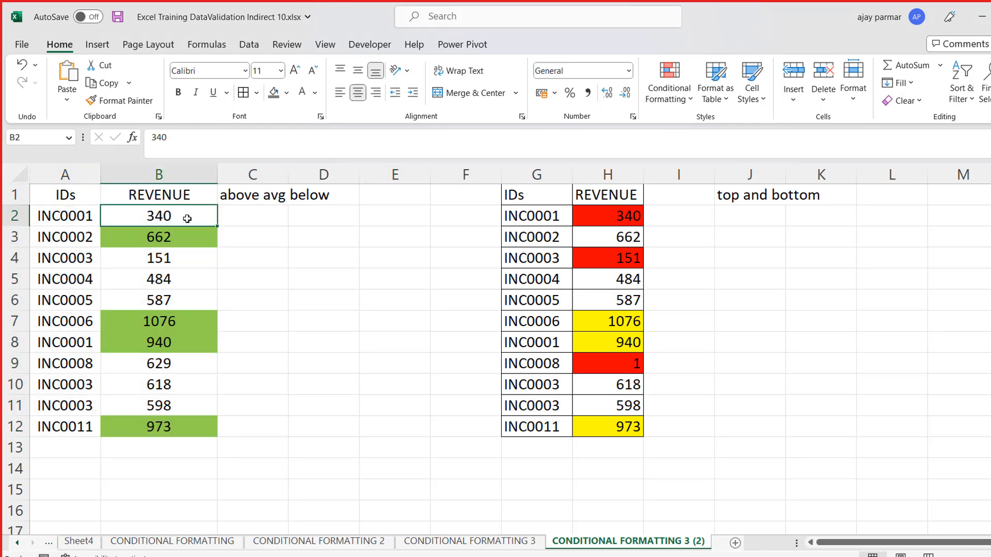
shift+click(195, 425)
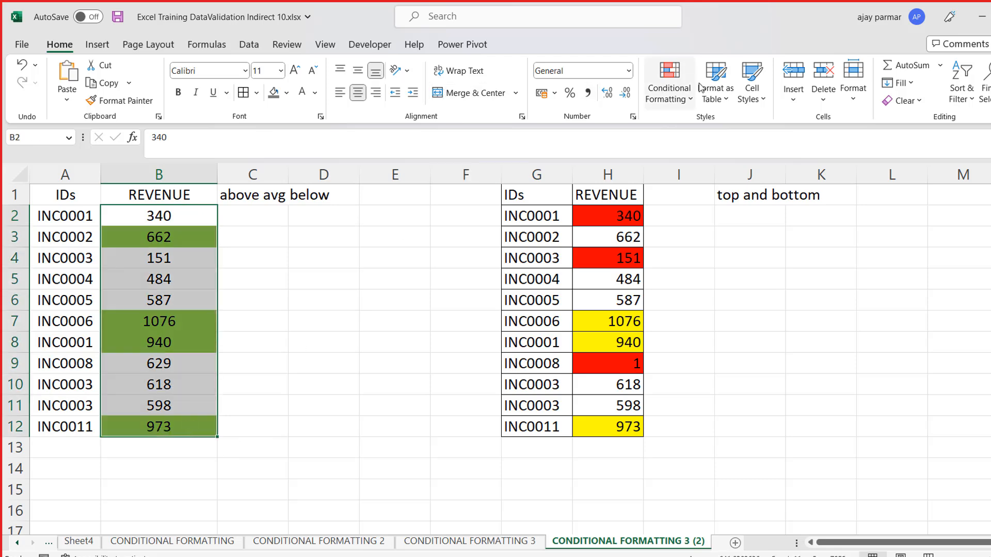
click(692, 102)
mouse_move(726, 307)
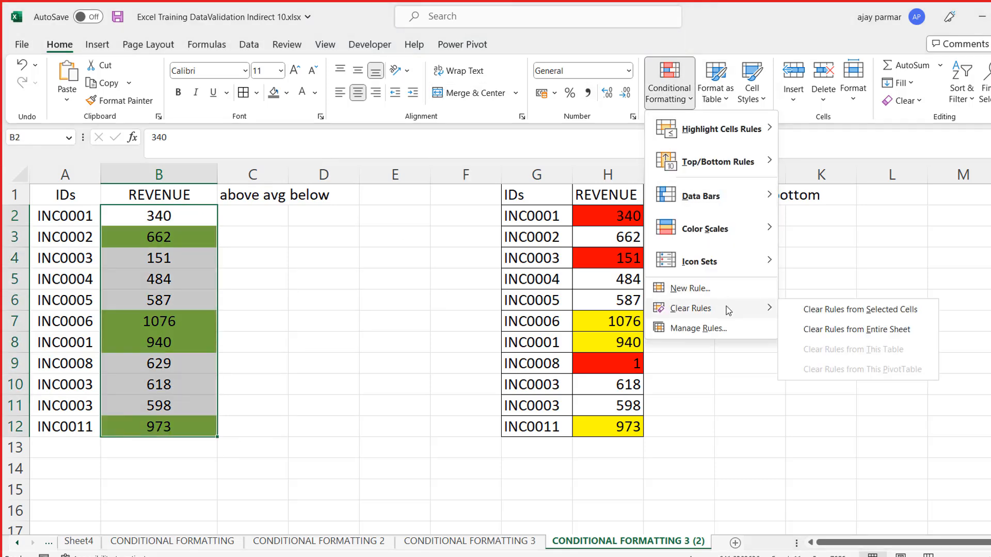
click(885, 310)
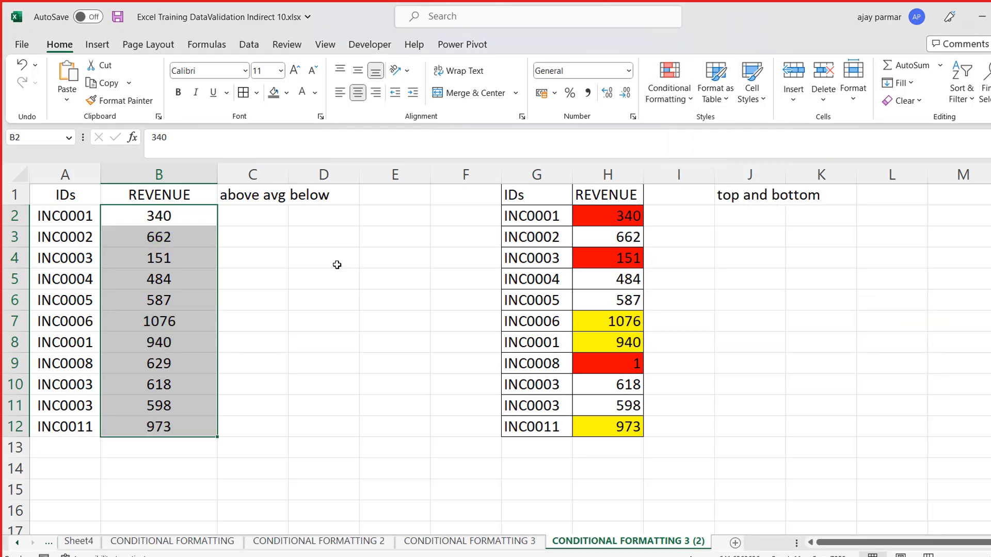
- Remove the second ID and revenue table with its "top and bottom" label from columns G to K
click(262, 199)
drag(536, 176, 794, 173)
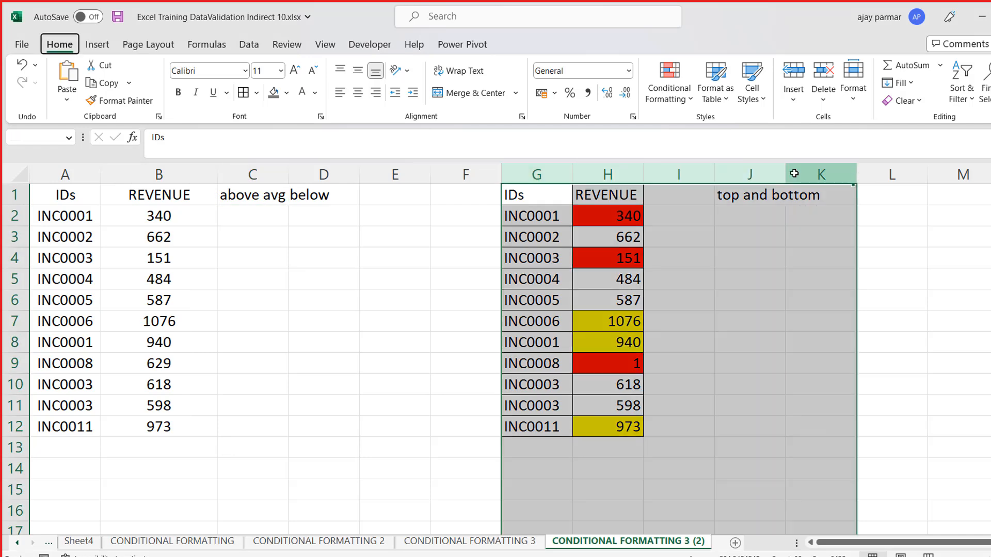
key(Delete)
click(299, 255)
click(148, 219)
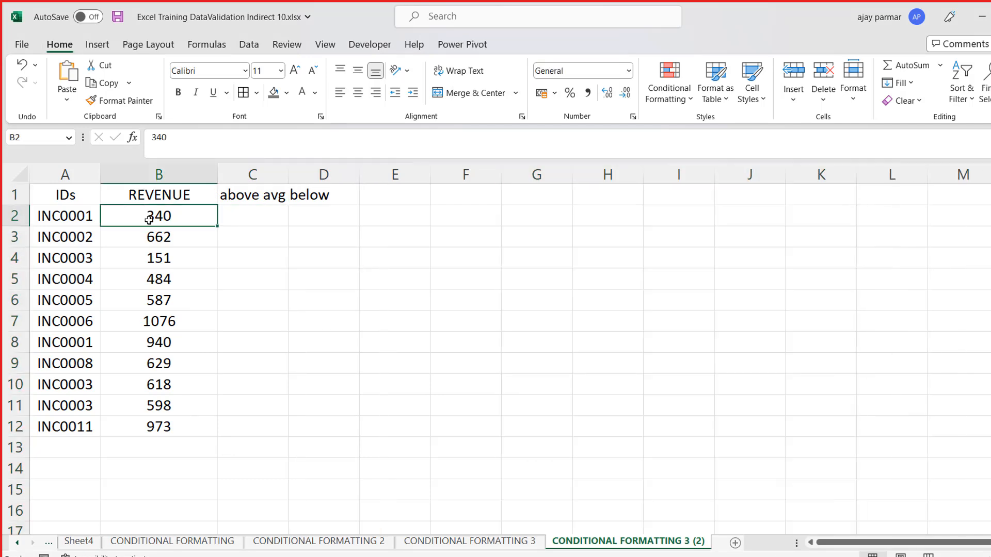
- Calculate the average revenue in E1 with the formula =AVERAGE(B2:B12)
click(404, 214)
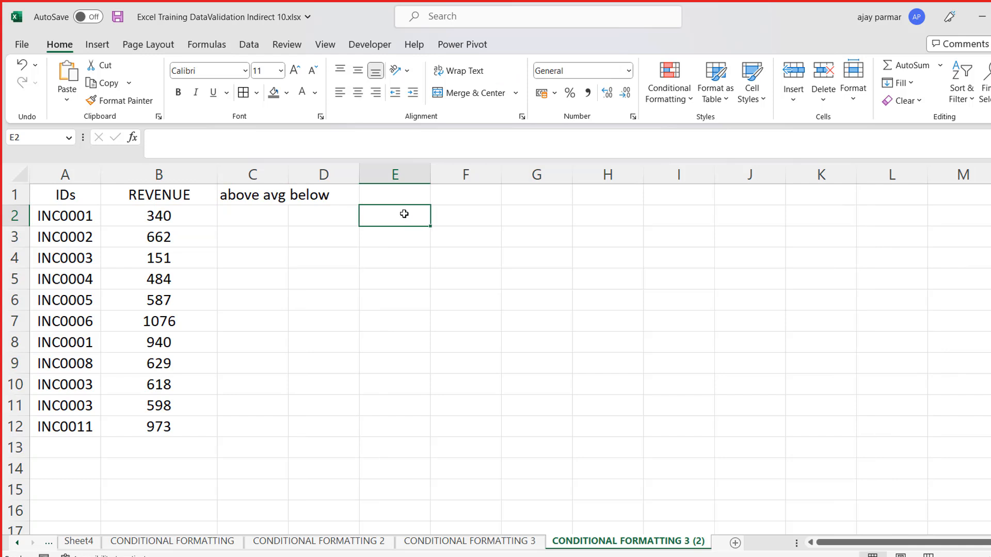
key(Up)
text(=average)
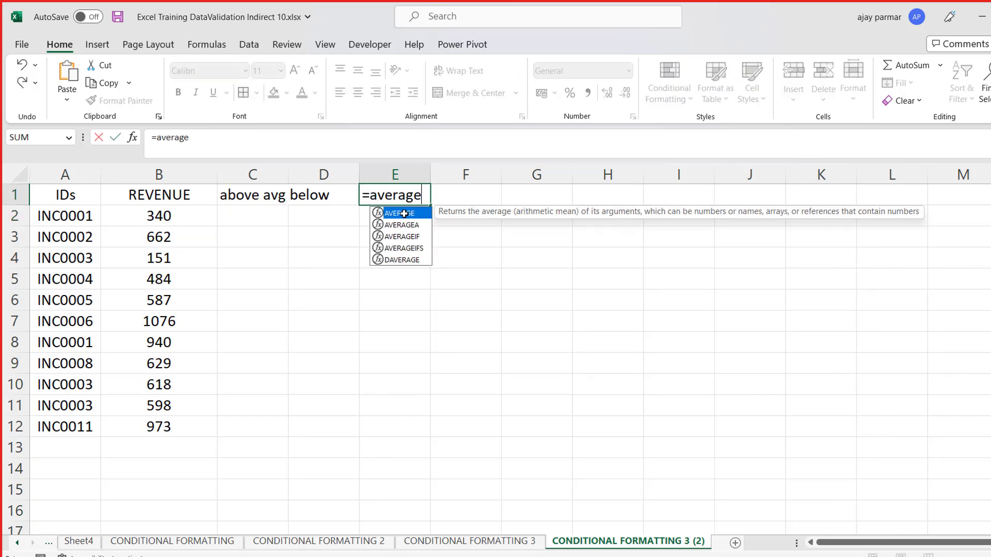
text(()
click(179, 214)
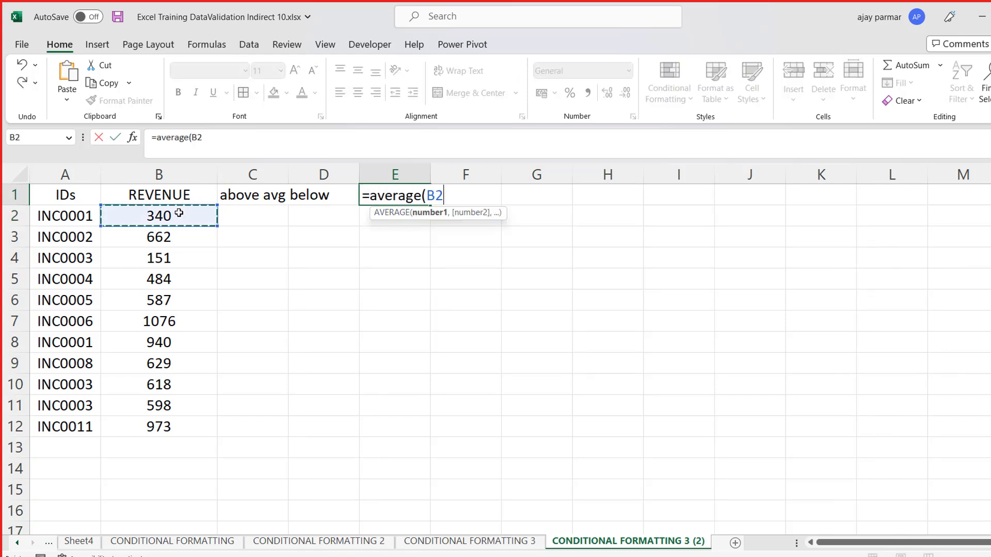
key(shift+Up)
key(shift+Down)
key(ctrl+shift+Down)
text())
key(Return)
key(Up)
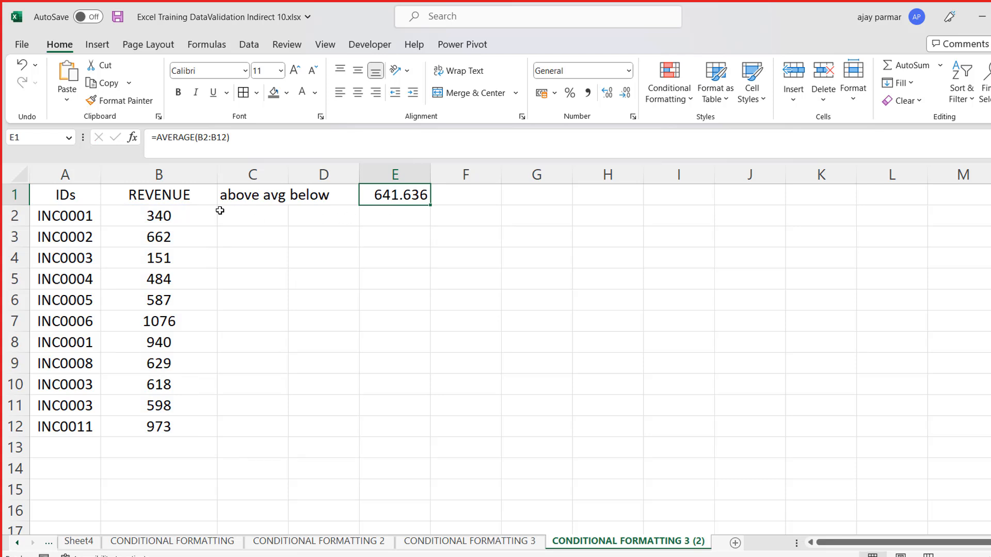
- Compare the first revenue value in B2 with the calculated average in E1
click(172, 213)
key(Right)
key(Right)
key(Up)
key(Right)
key(Left)
key(Left)
key(Left)
key(Down)
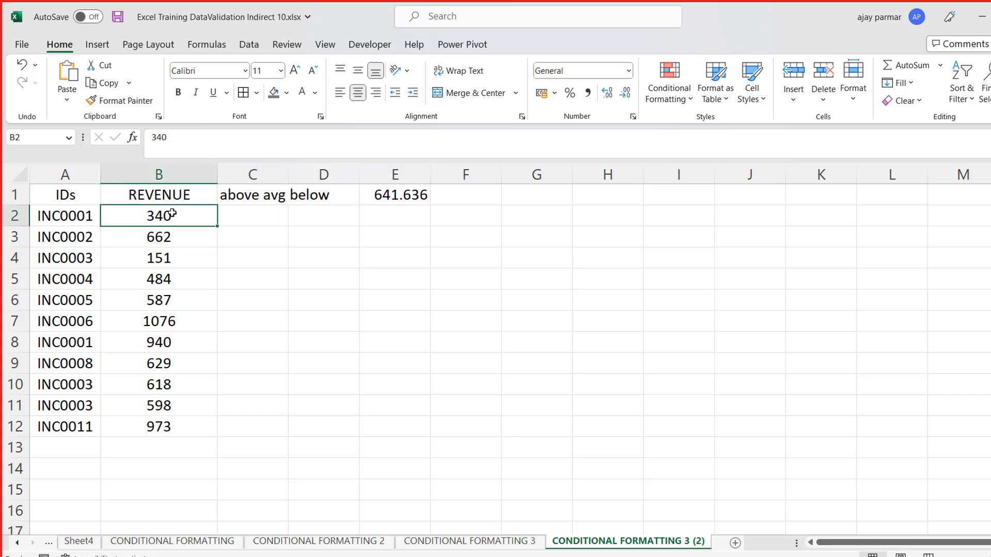
key(Right)
key(Right)
key(Up)
key(Right)
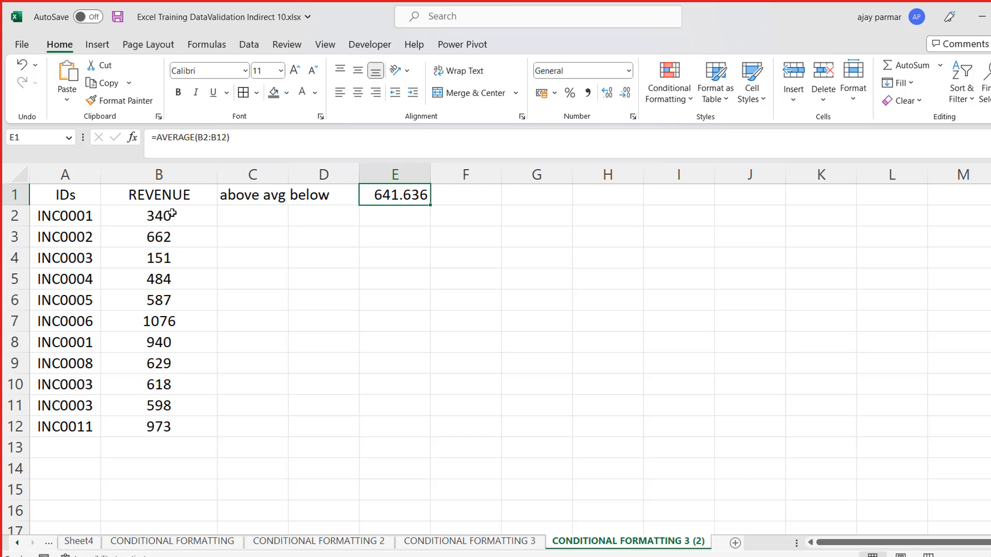
key(Down)
key(Left)
key(Left)
key(Left)
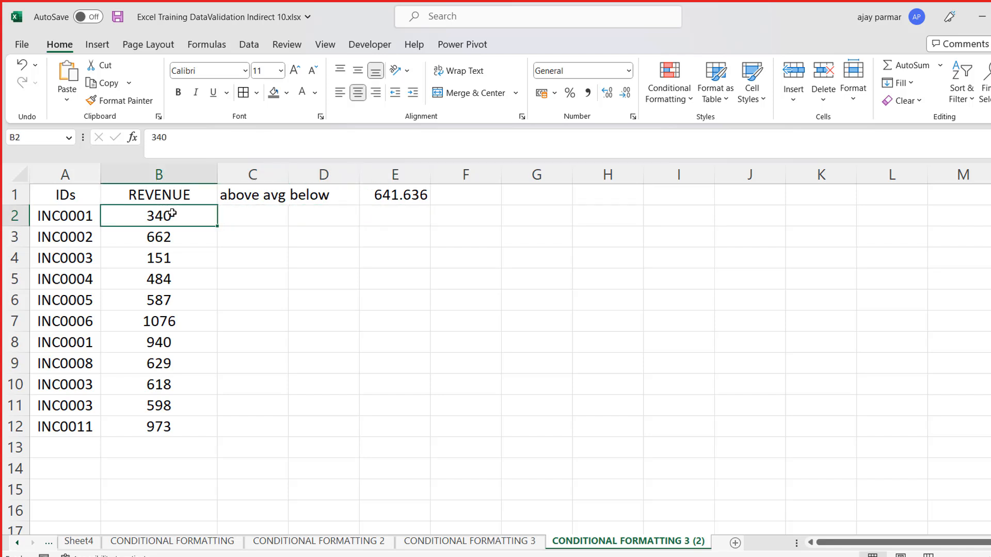
- Start a new conditional formatting rule for the revenue values in B2:B12
key(ctrl+shift+Down)
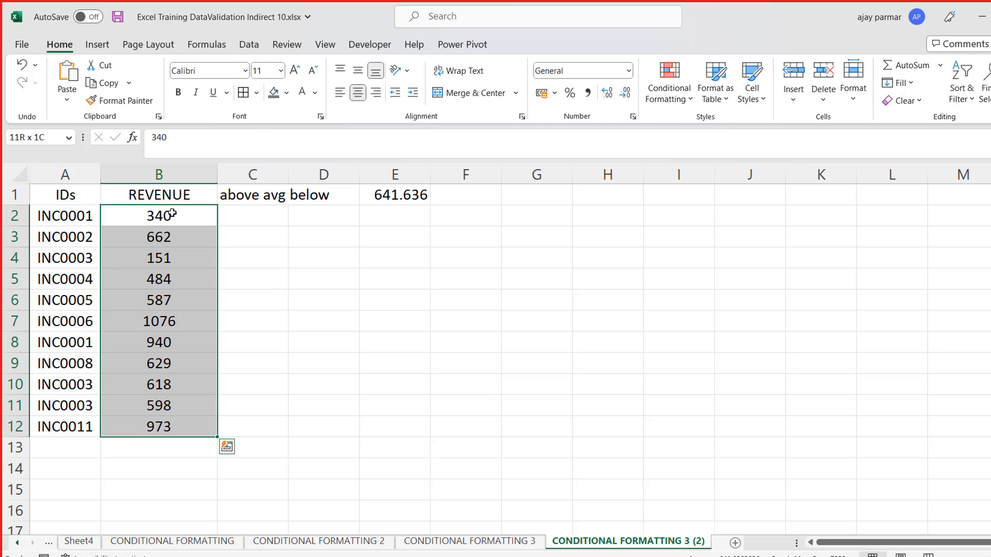
click(680, 101)
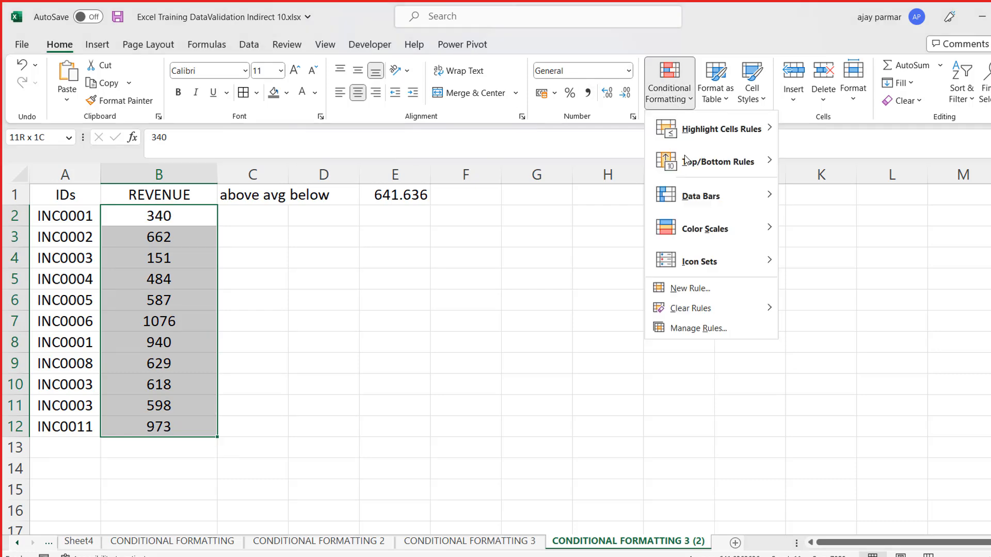
click(681, 289)
drag(256, 129, 681, 204)
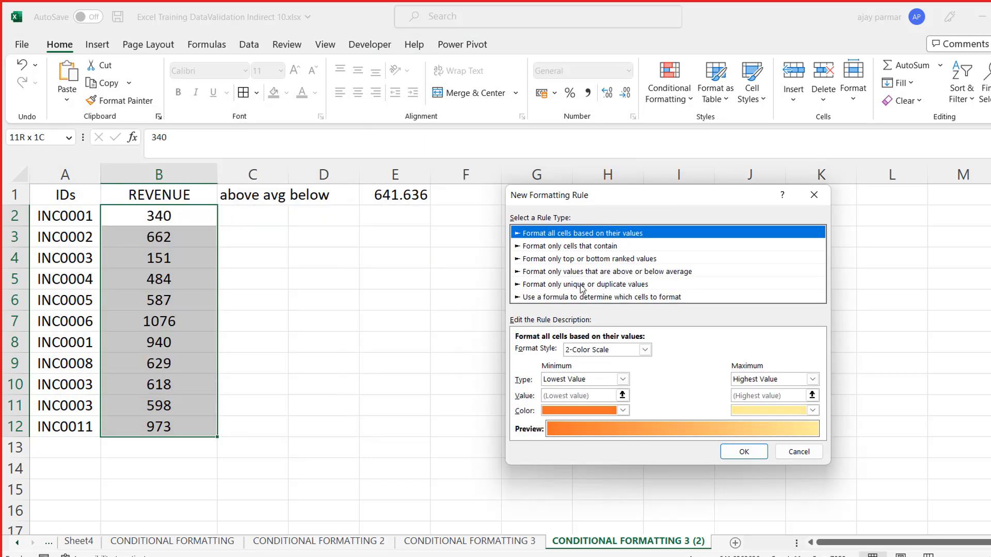
- Review the options of the top or bottom ranked, above or below average, and unique or duplicate rule types
click(550, 260)
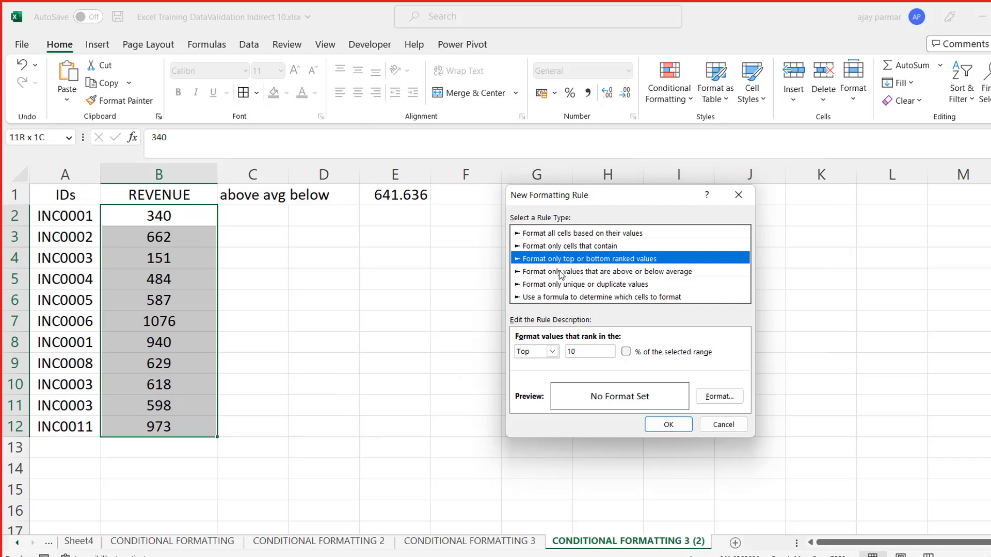
click(561, 274)
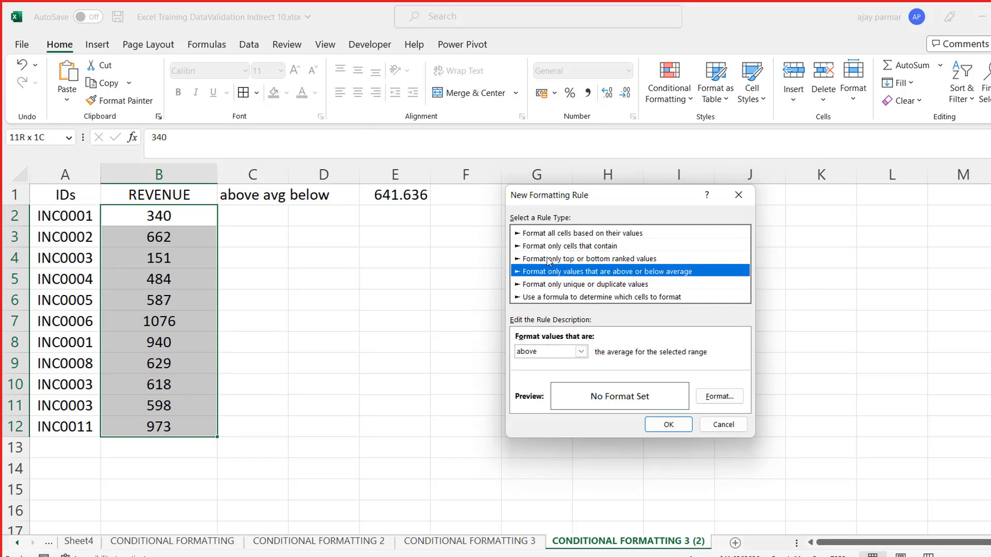
click(557, 286)
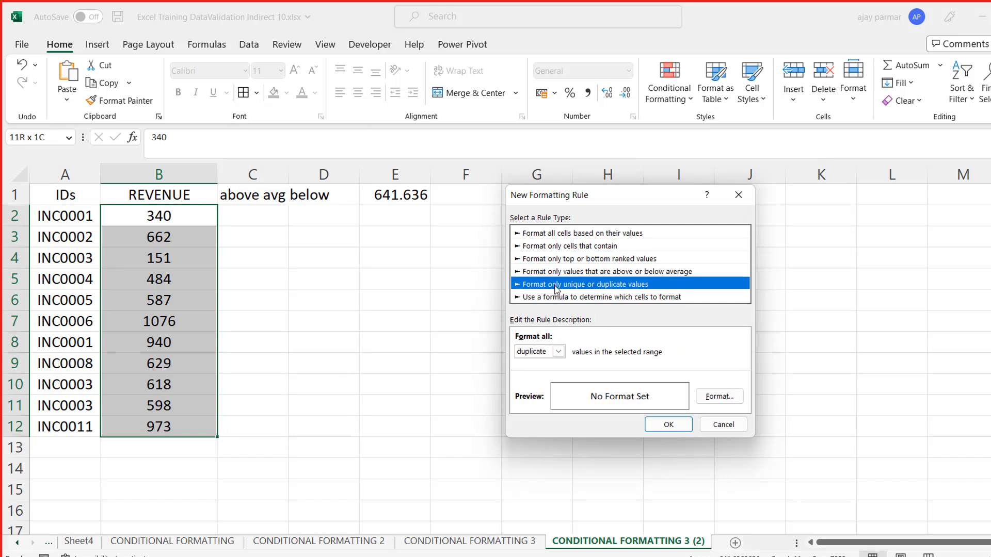
- Try a rule formatting only cells that contain a cell value greater than 641
click(542, 246)
drag(660, 199, 693, 153)
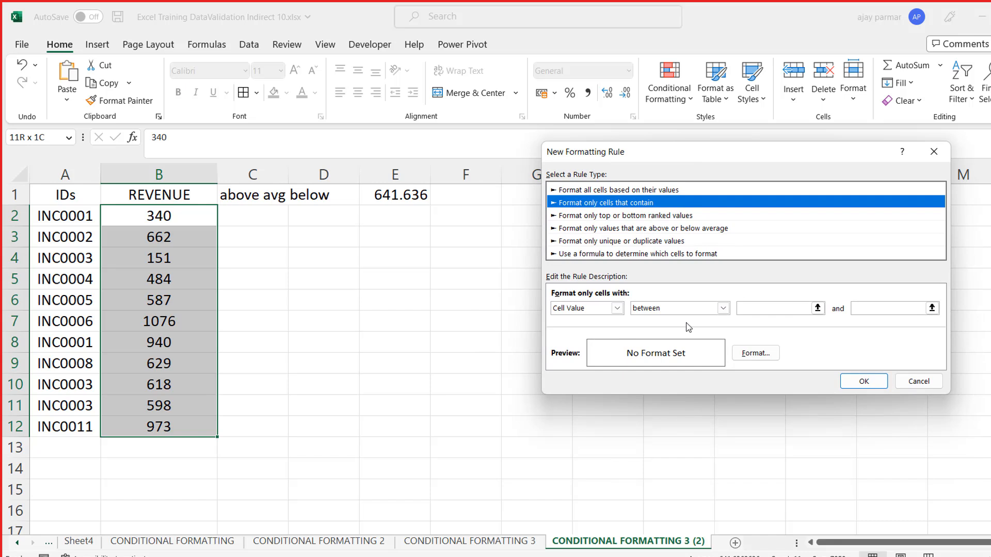
click(723, 309)
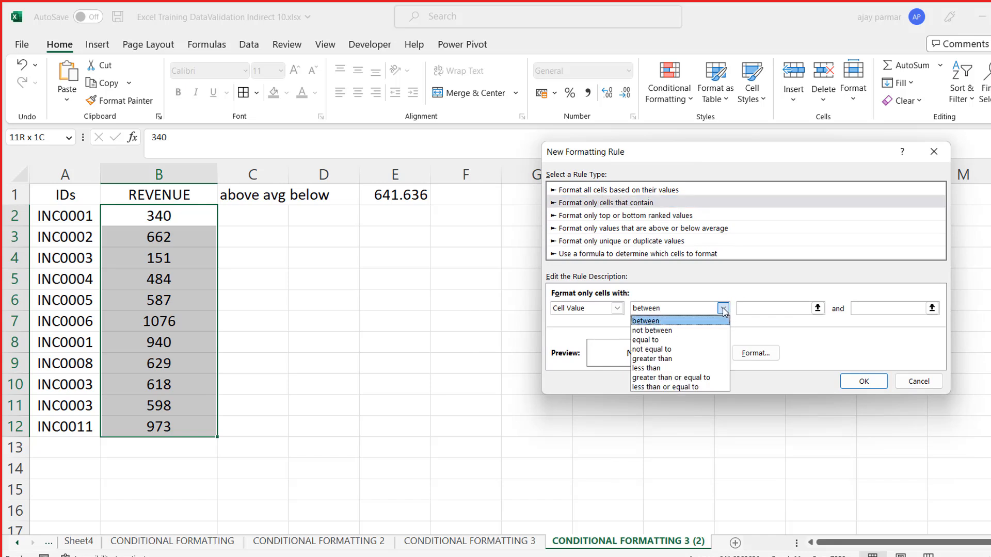
click(683, 359)
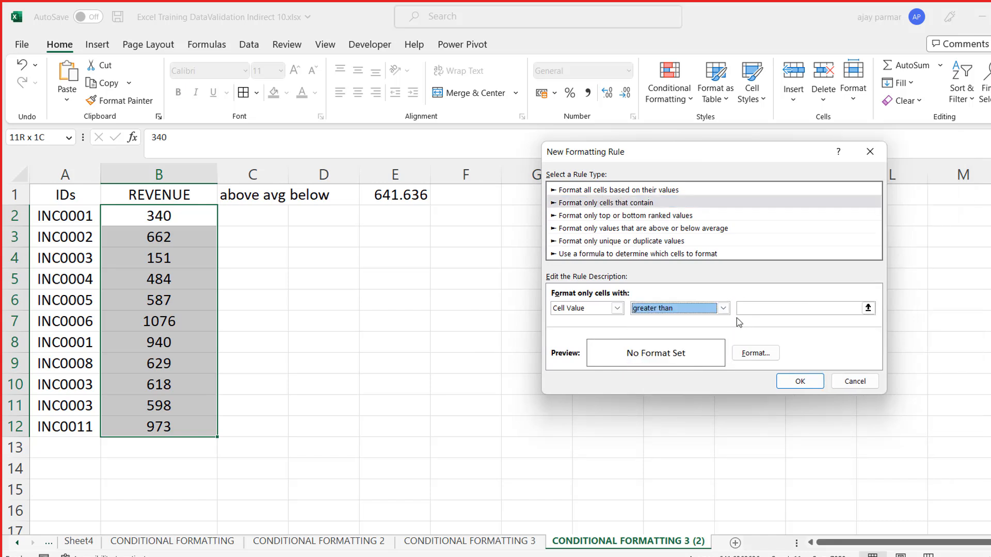
click(769, 309)
text(641)
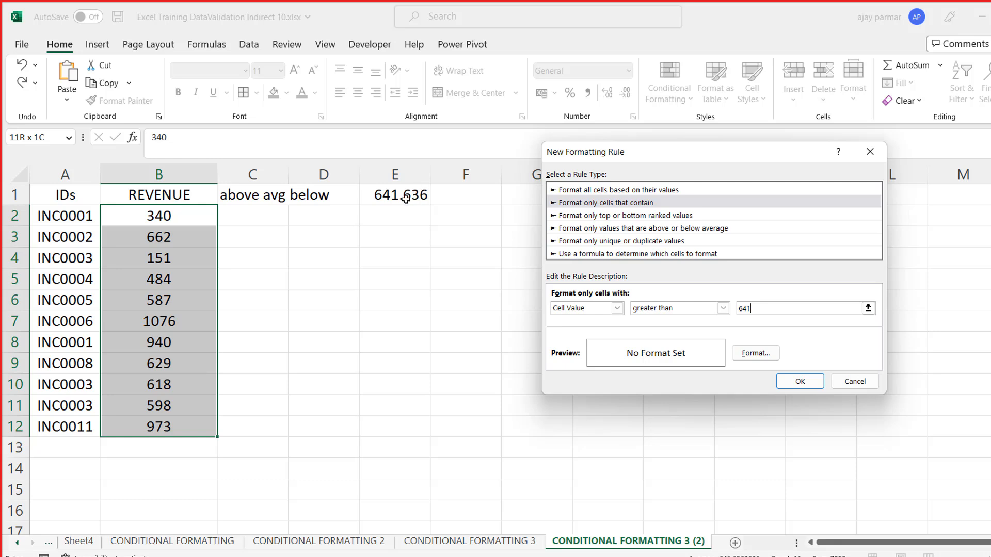
double_click(748, 308)
- Switch the new rule to the formula-based type and enter the formula =$B$2>$E$1
click(594, 255)
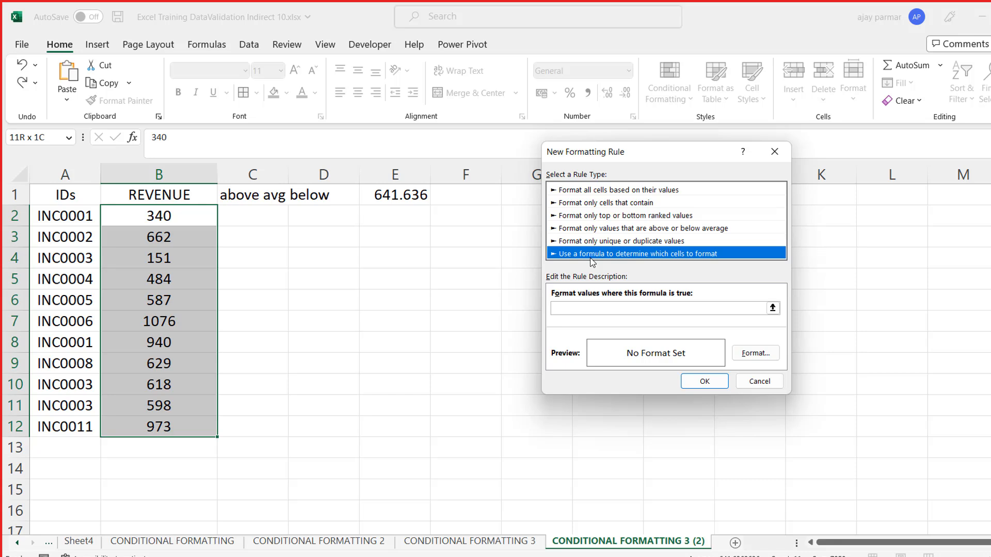
click(595, 309)
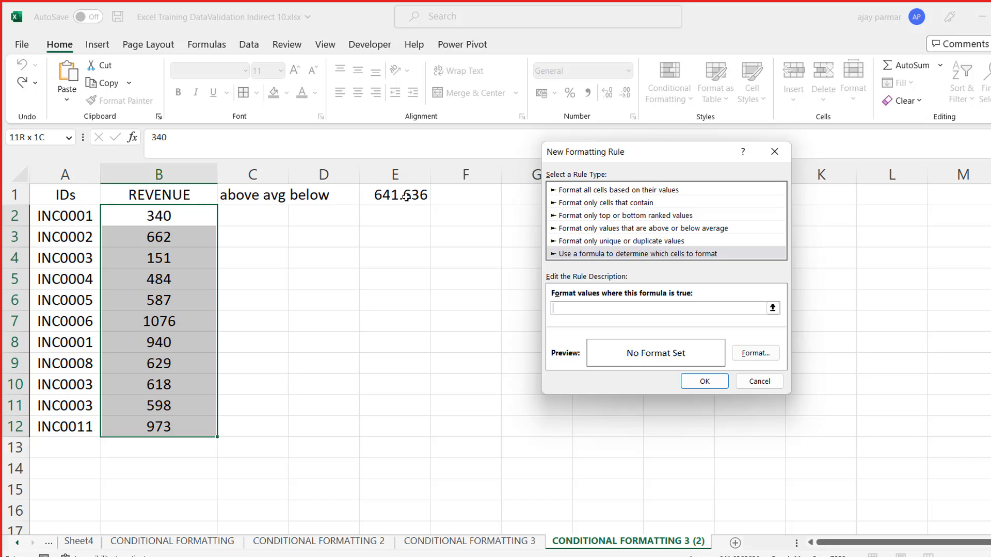
click(593, 255)
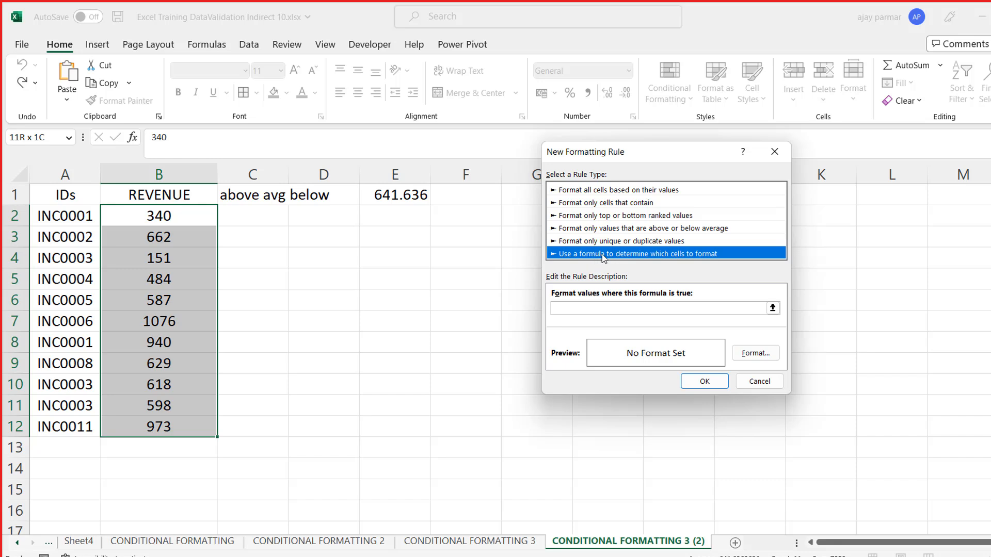
click(575, 307)
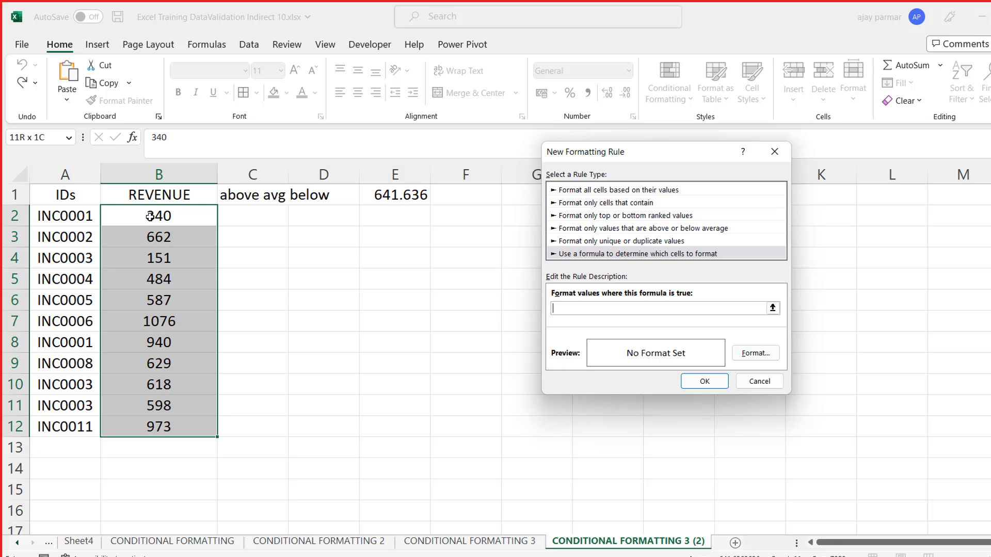
click(175, 215)
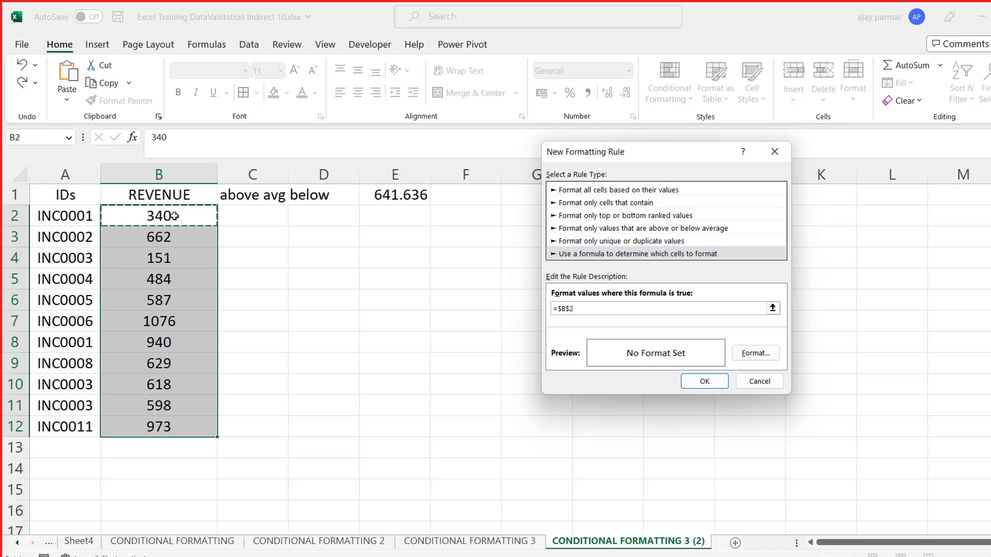
text(>)
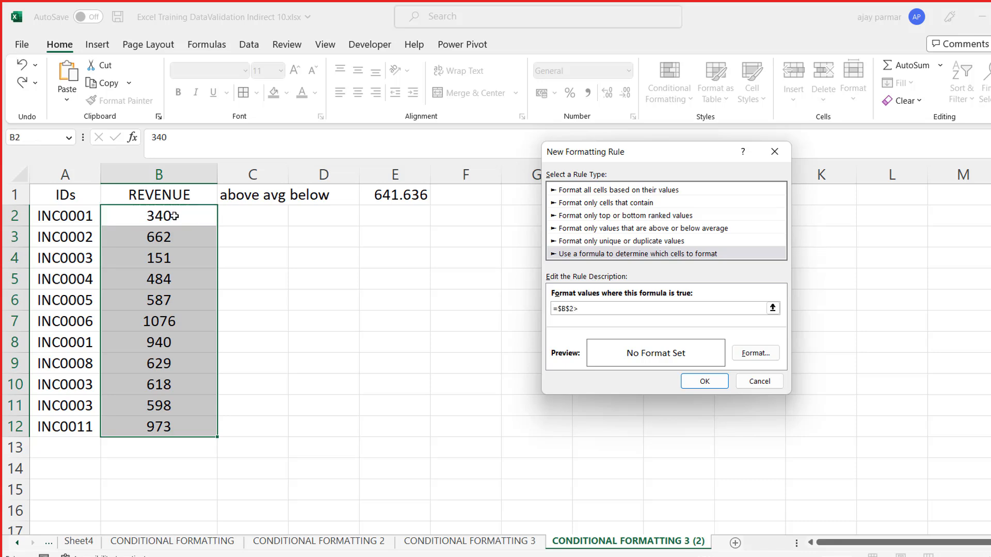
click(408, 196)
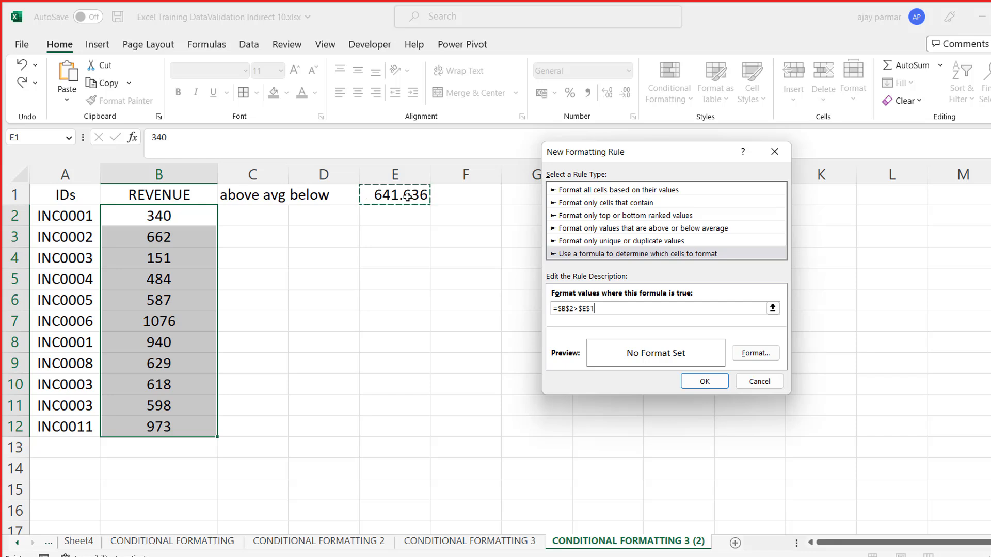
- Give the formula rule a light green fill and create it on the revenue values
click(756, 356)
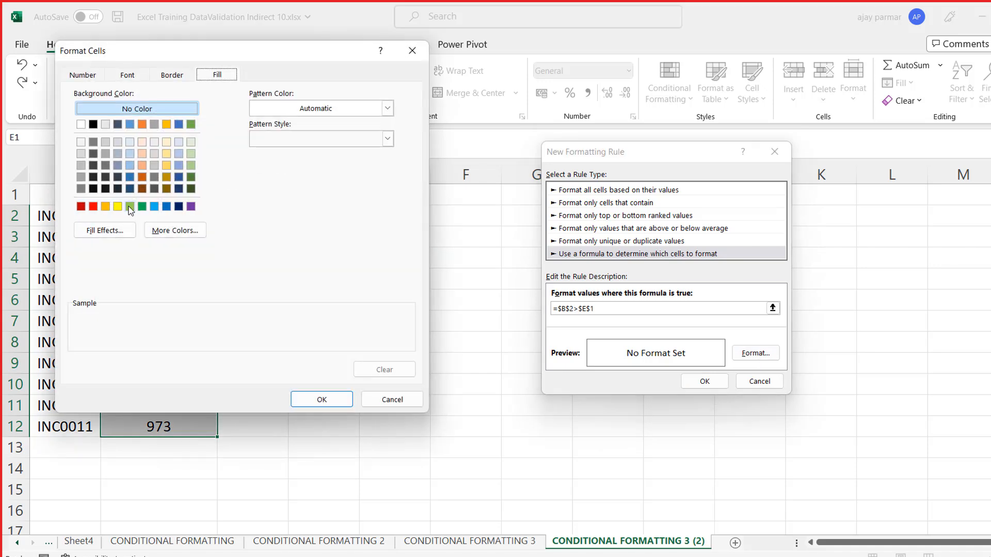
click(129, 207)
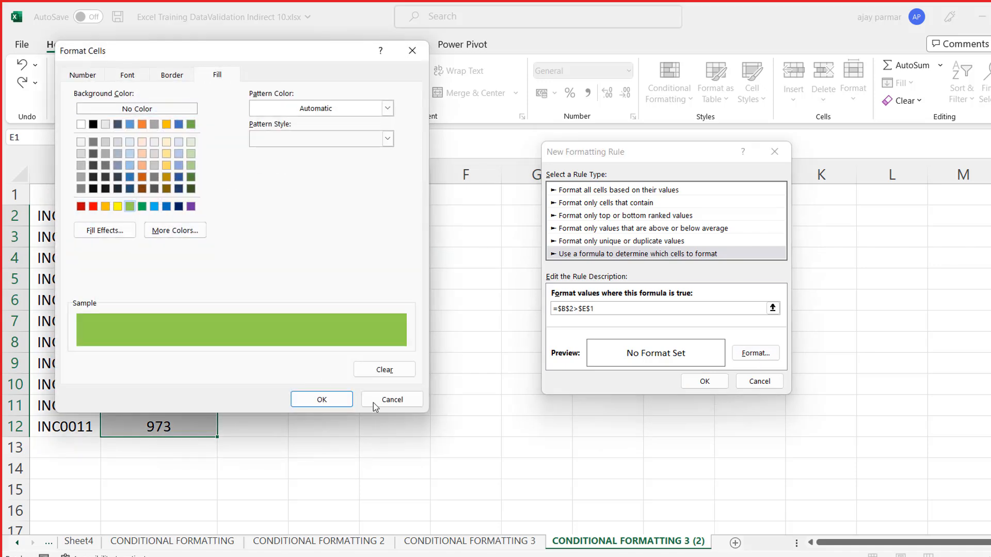
click(324, 401)
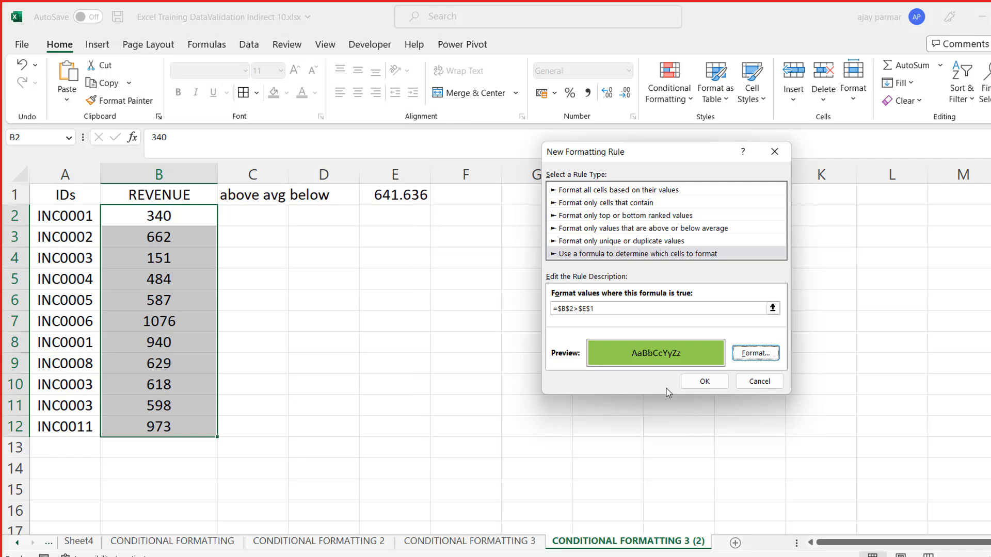
click(705, 381)
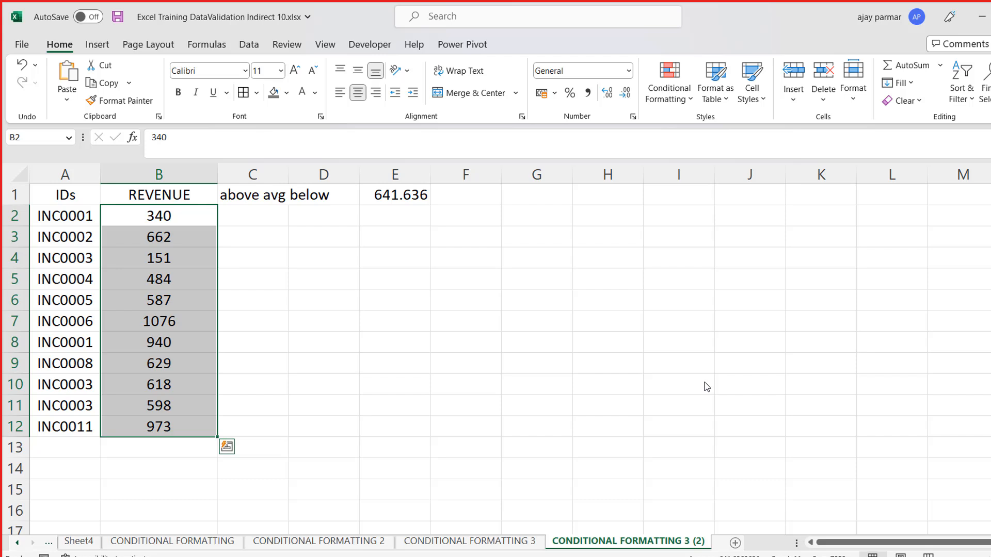
- Change the first revenue value in B2 to 888 to test the formula rule
click(187, 221)
text(888)
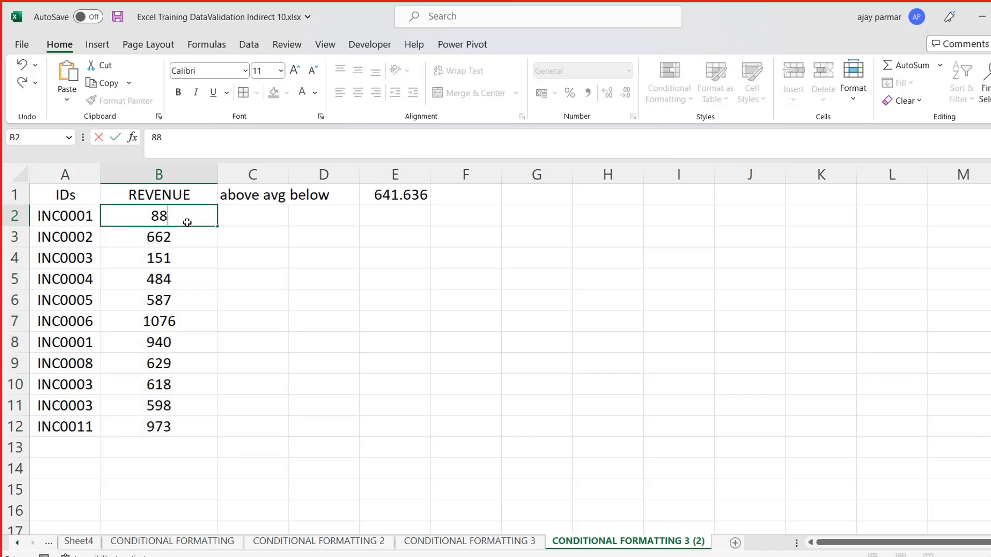
key(Return)
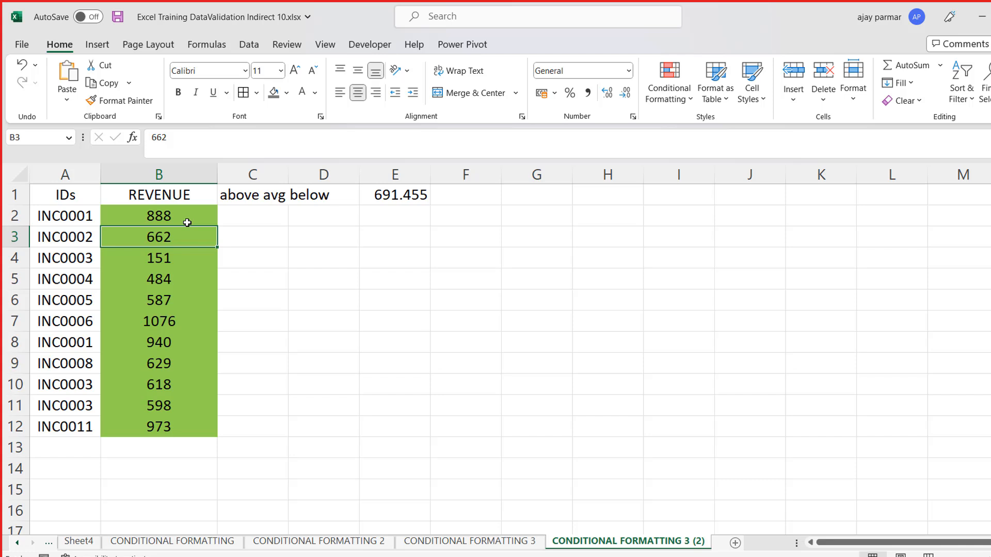
- Open the formula rule applied to the revenue values in B2:B12 for editing
click(187, 222)
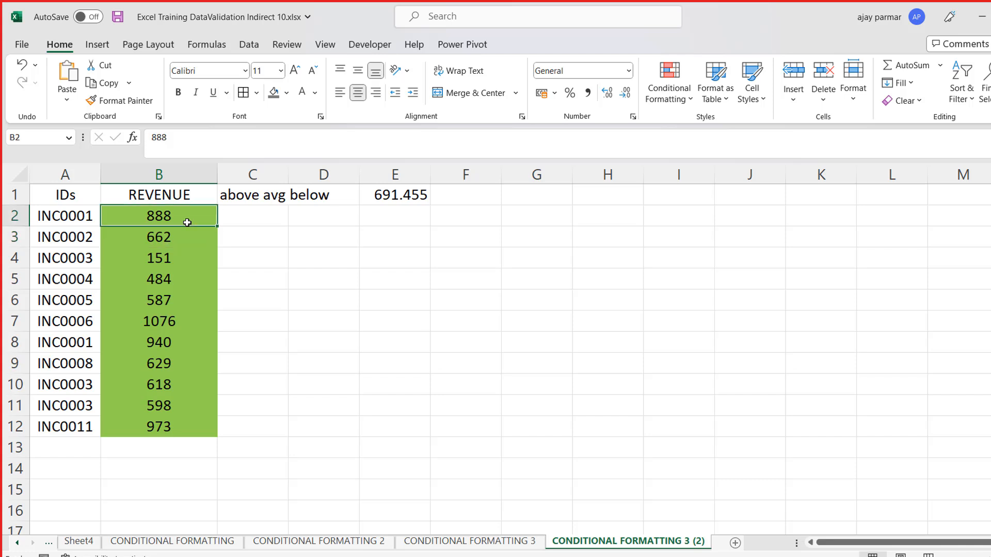
key(ctrl+shift+Down)
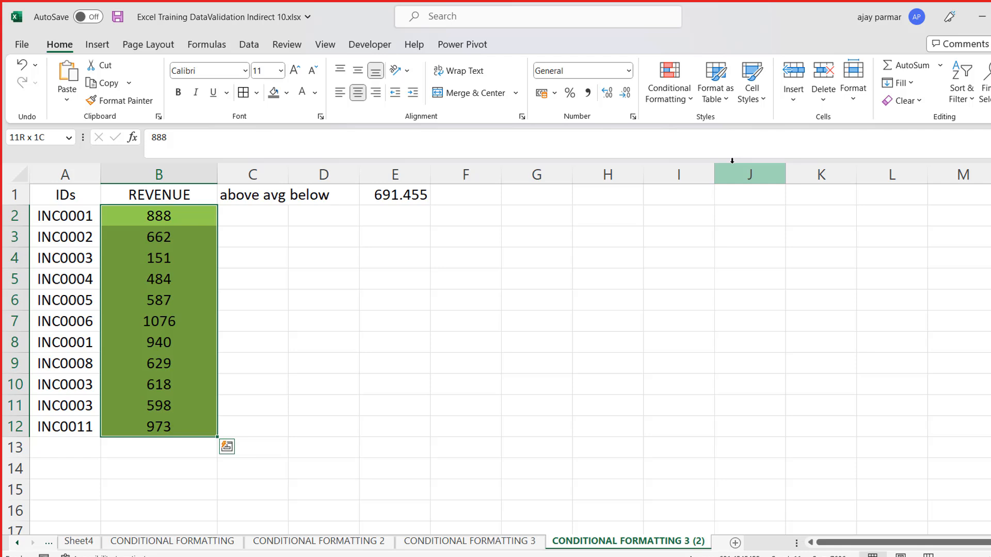
click(690, 109)
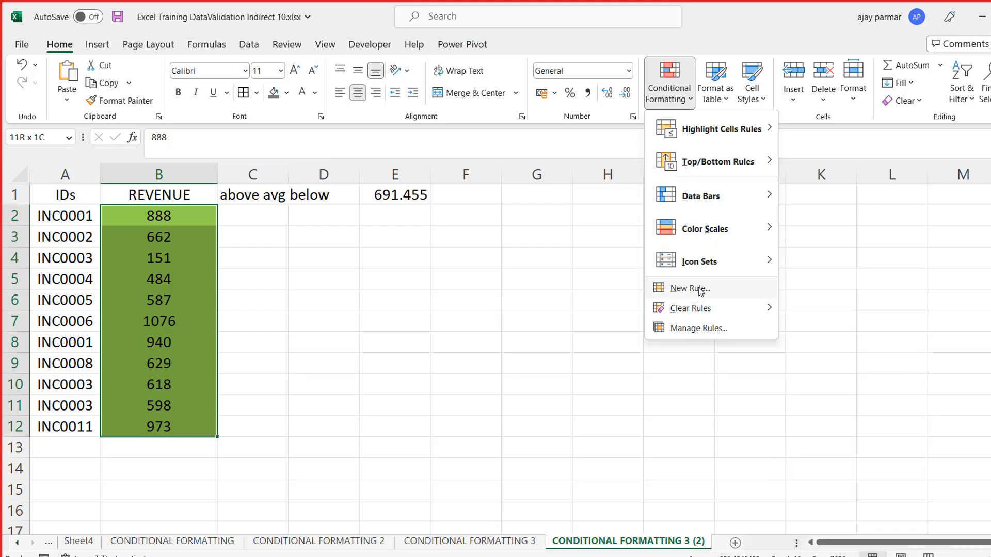
click(694, 328)
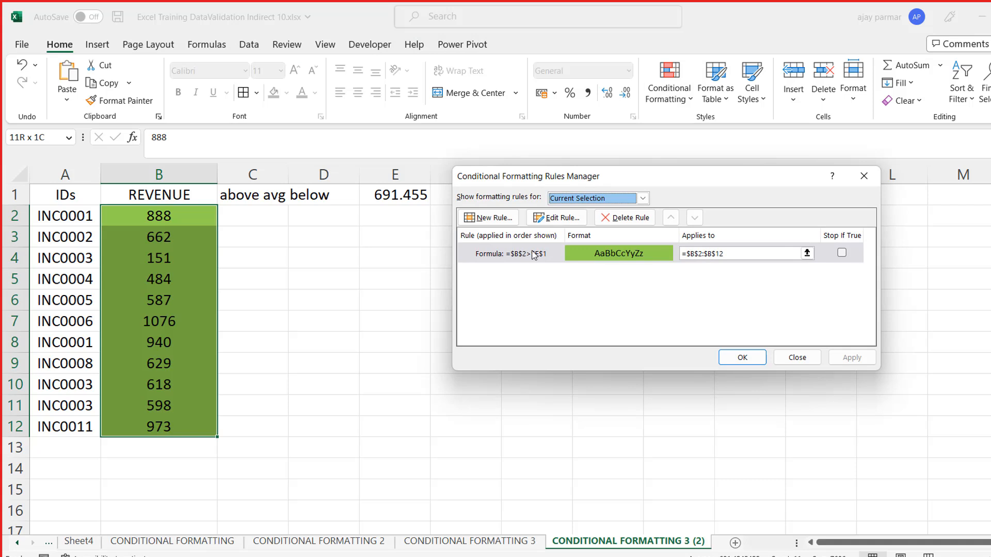
click(573, 252)
click(565, 219)
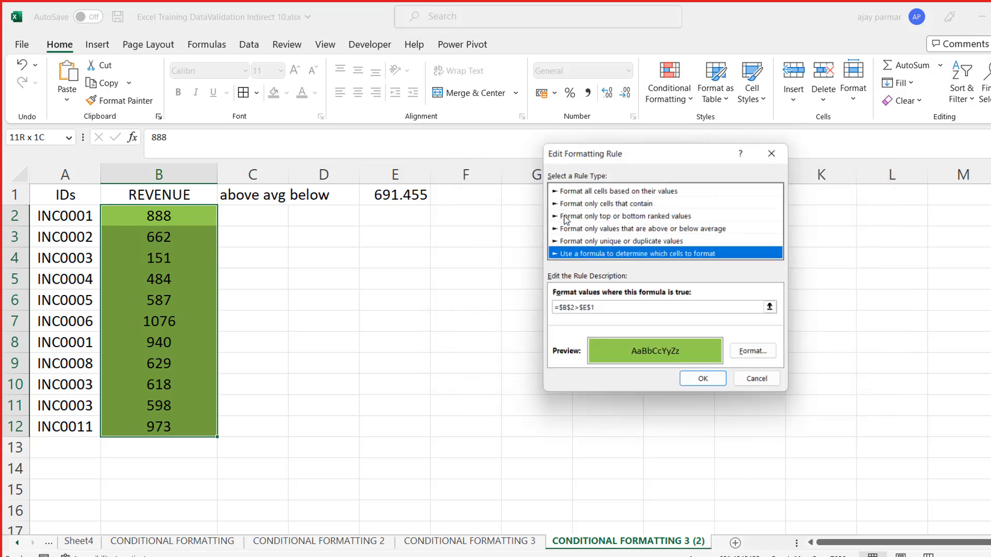
- Re-enter the rule's formula as =$B$2>$E$1 by referencing the first revenue value and the average
click(570, 309)
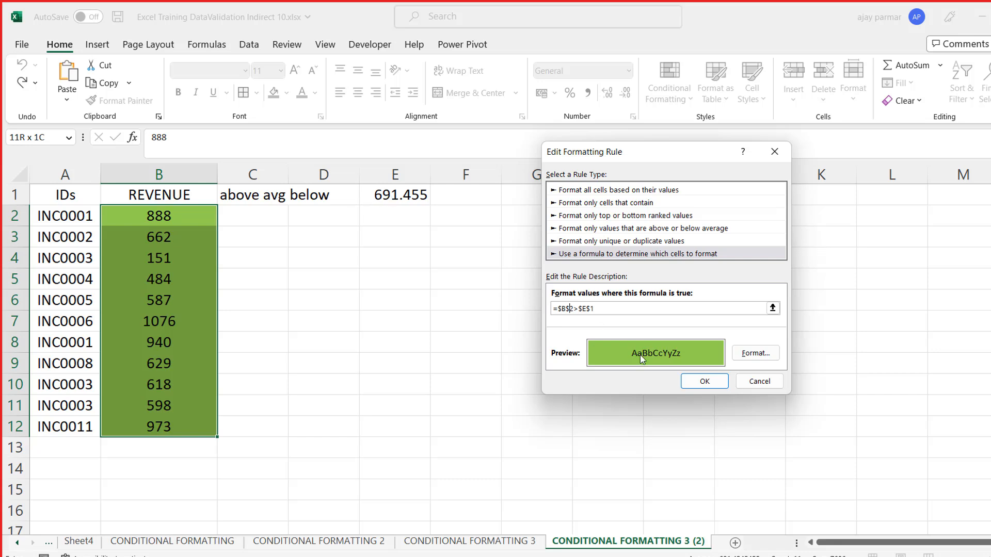
key(BackSpace)
key(BackSpace)
key(BackSpace)
key(BackSpace)
key(BackSpace)
key(BackSpace)
key(BackSpace)
key(BackSpace)
key(BackSpace)
click(150, 218)
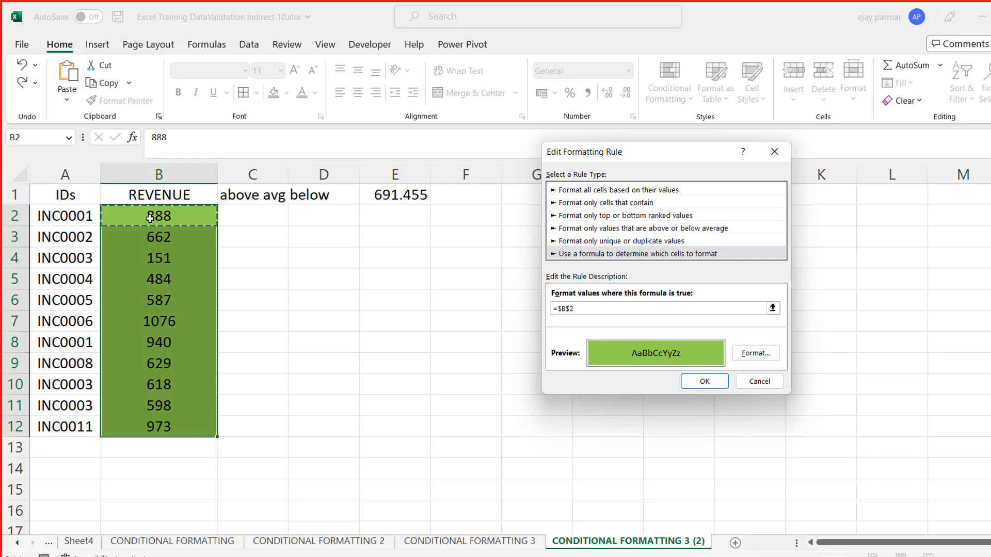
text(>)
click(400, 195)
- Make the row reference of the revenue cell relative so the rule's formula reads =$B2>$E$1, and apply the rule
click(570, 307)
key(BackSpace)
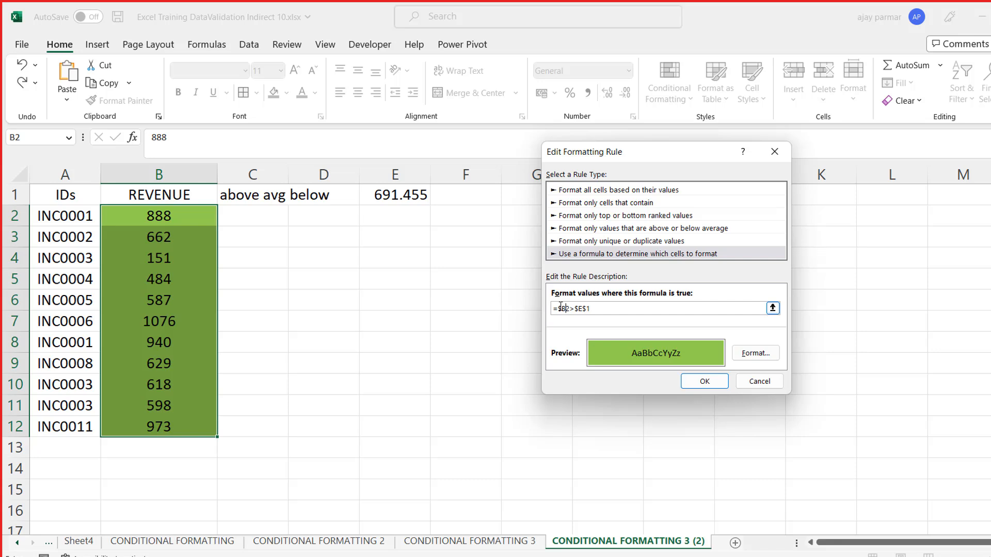
click(697, 381)
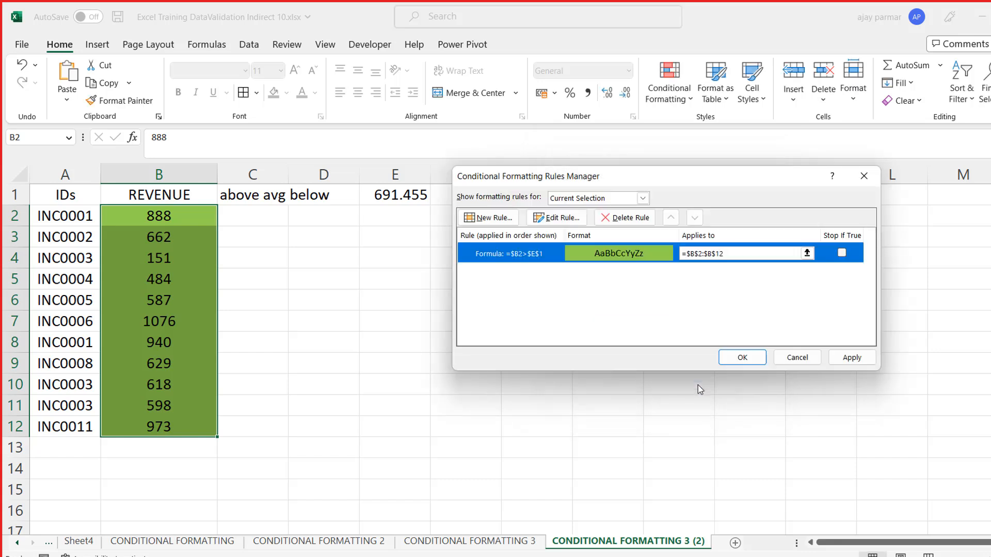
click(846, 357)
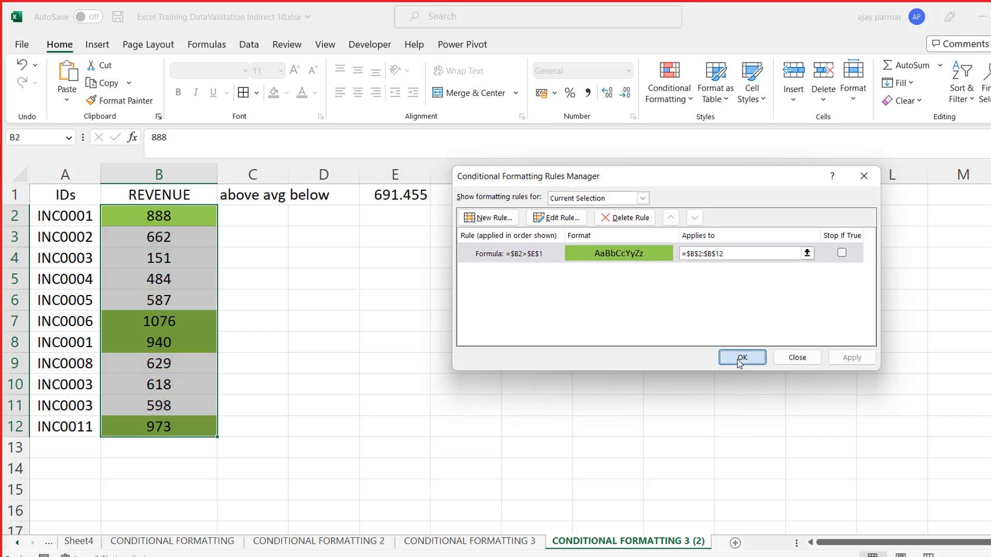
click(750, 360)
click(372, 312)
- Change the revenue value in B6 to 1 to test the highlighting against the recalculated average
click(191, 291)
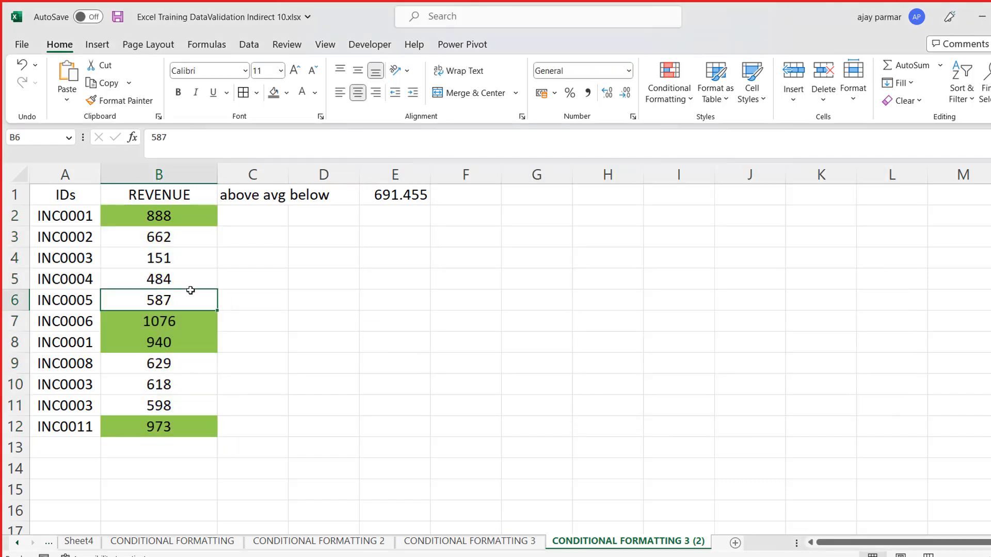
text(1)
key(Return)
key(Return)
key(Return)
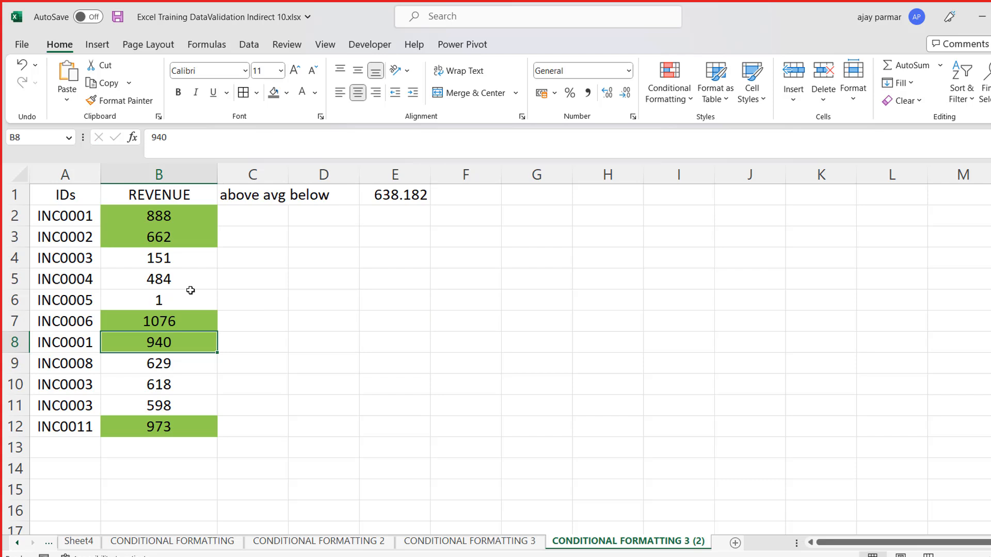
- Change the revenue values in B9 and B5 to 3 to test the highlighting against the average
text(3)
key(Return)
key(Up)
key(Up)
key(Up)
key(Up)
key(Up)
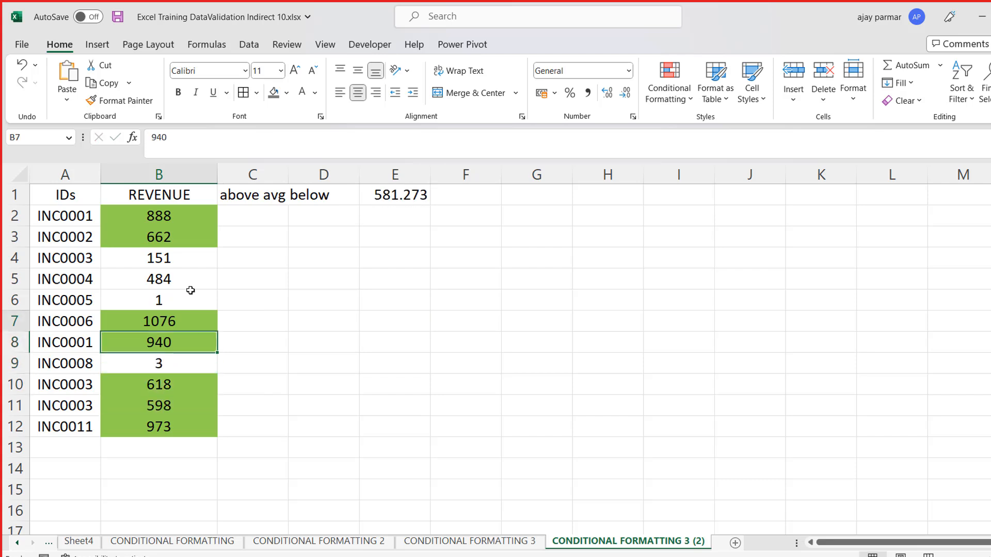
text(3)
key(Return)
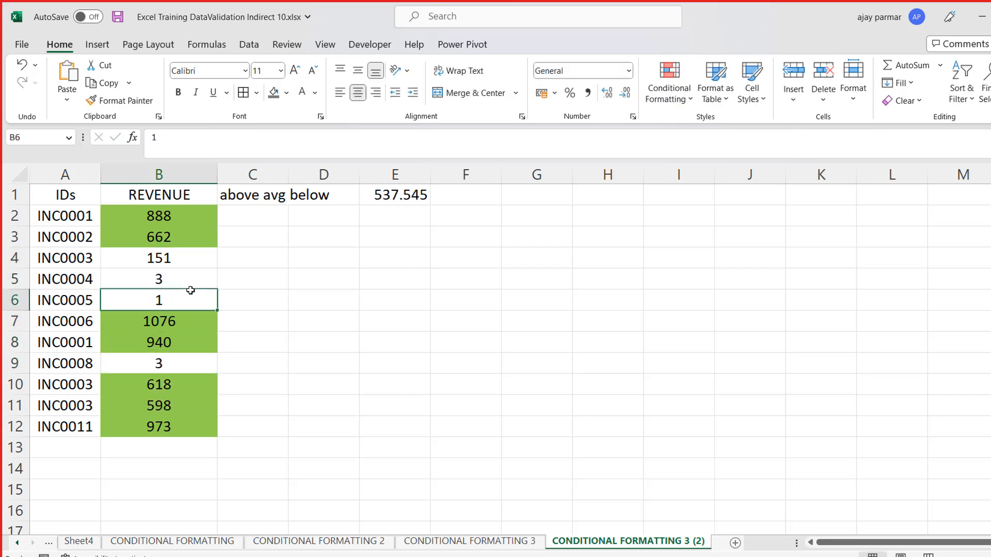
- Examine the average formula in E1 and compare it with the highlighted revenue values in column B
click(385, 191)
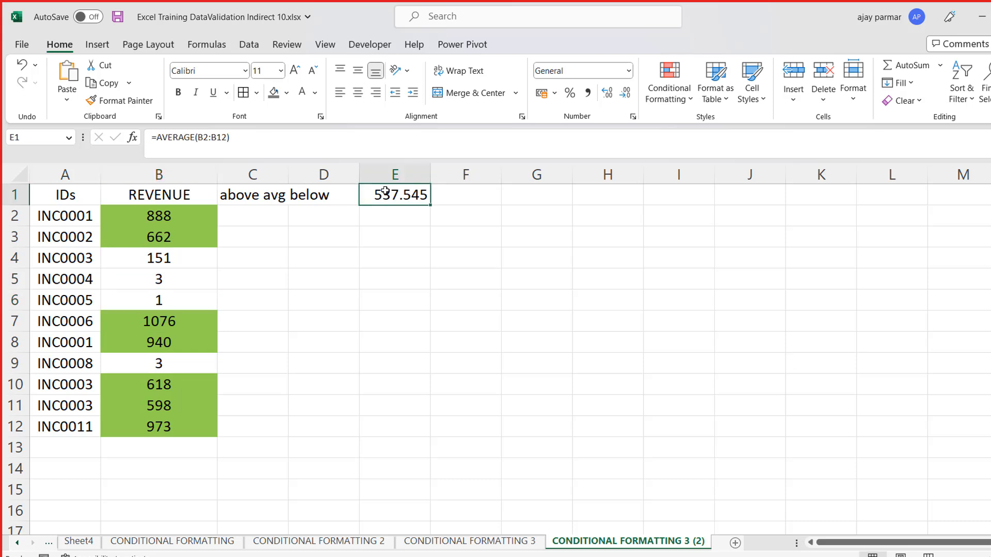
key(Left)
key(Down)
key(Down)
key(Down)
key(Down)
key(Down)
key(Left)
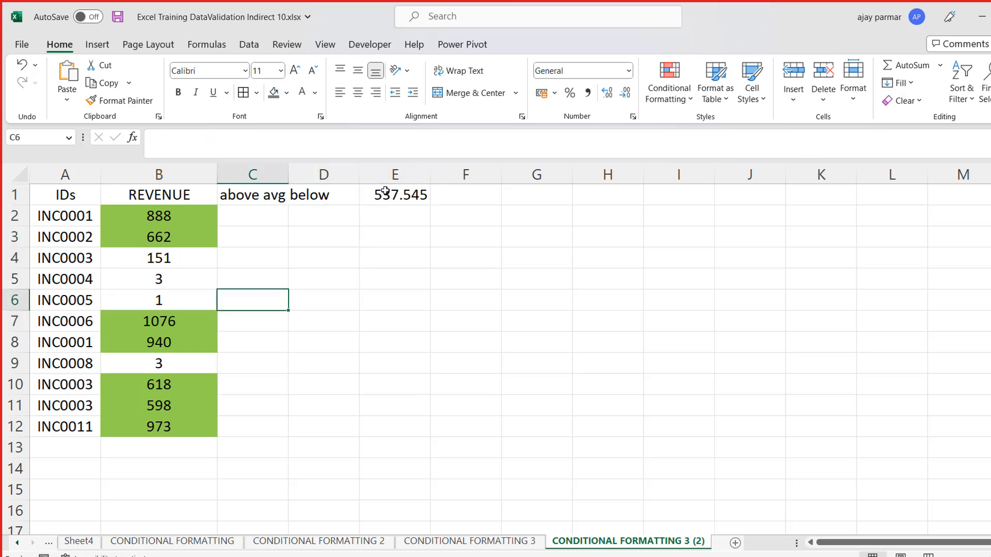
key(Up)
key(Up)
key(Up)
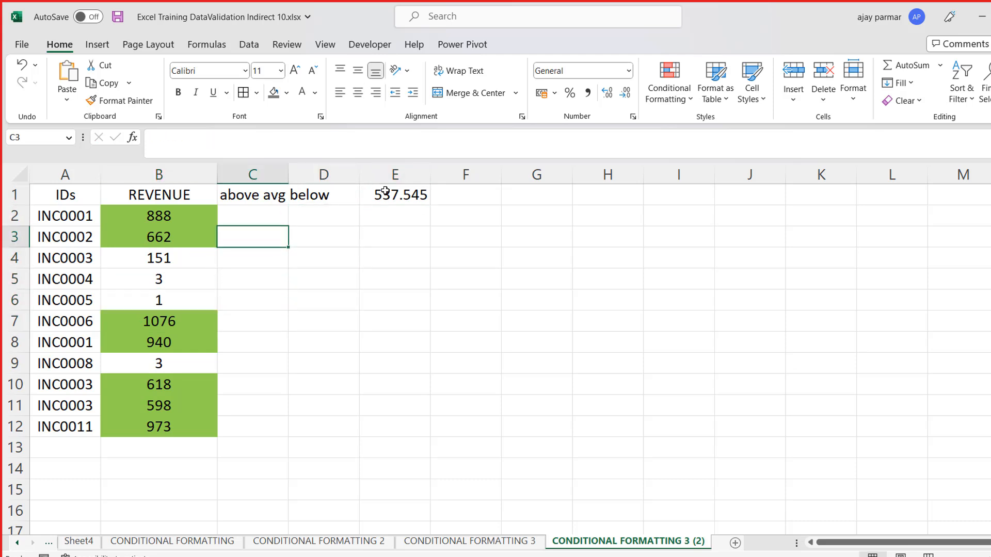
- Set the revenue value in B6 to 100 and the one in B7 to 223
key(Left)
key(Right)
key(Left)
key(Down)
key(Down)
key(Down)
text(100)
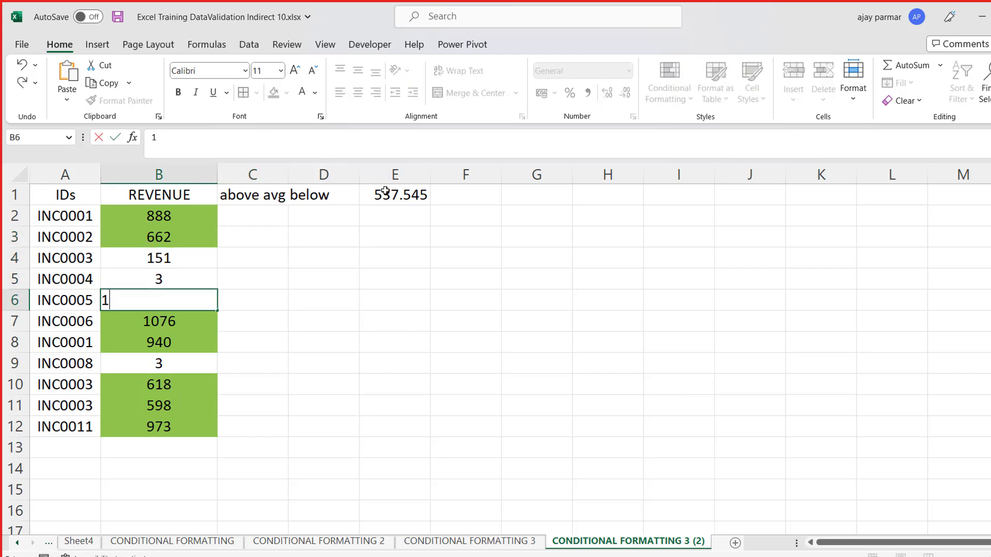
key(Return)
text(223)
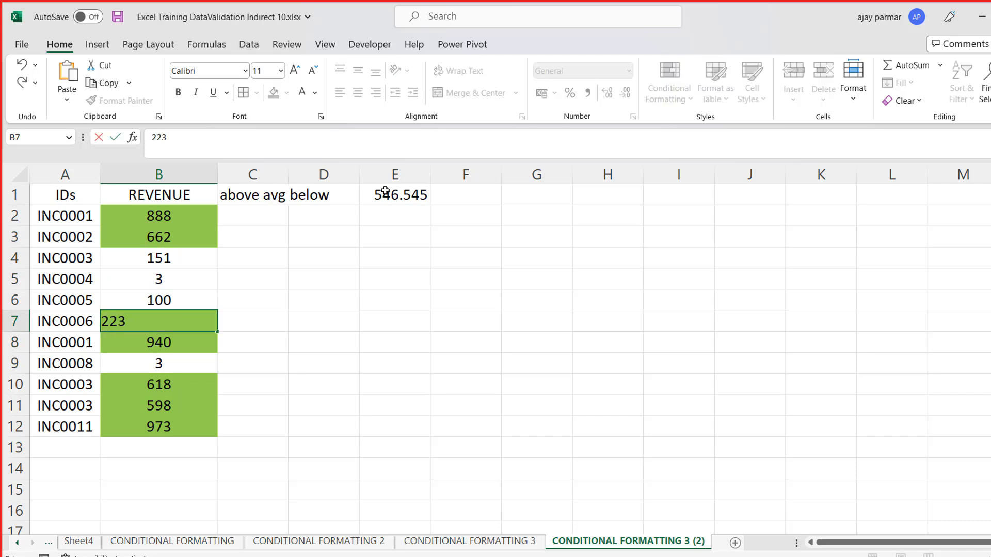
key(Return)
- Set the revenue value in B9 to 1000 and the one in B10 to 122
key(Down)
text(1000)
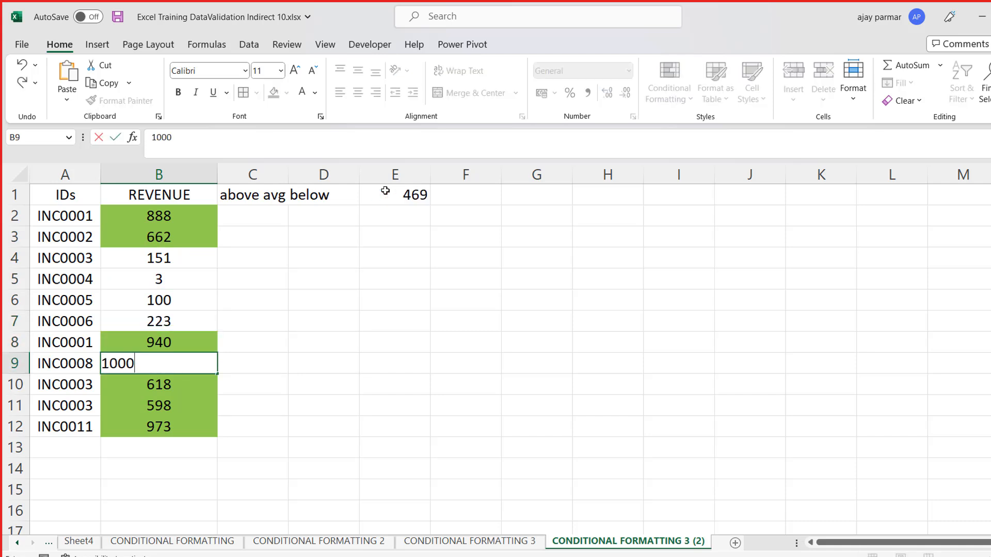
key(Return)
text(1000)
key(Return)
key(Up)
text(122)
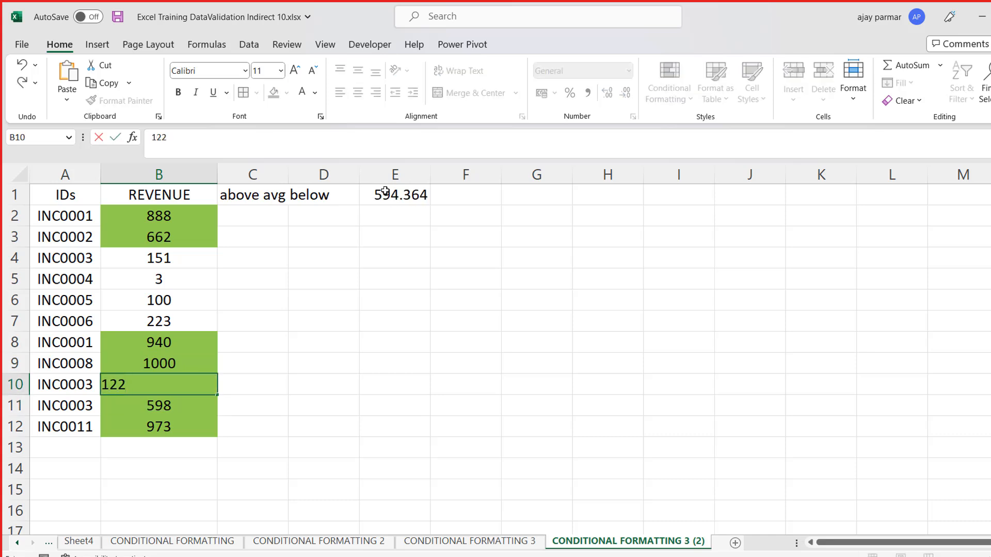
key(Return)
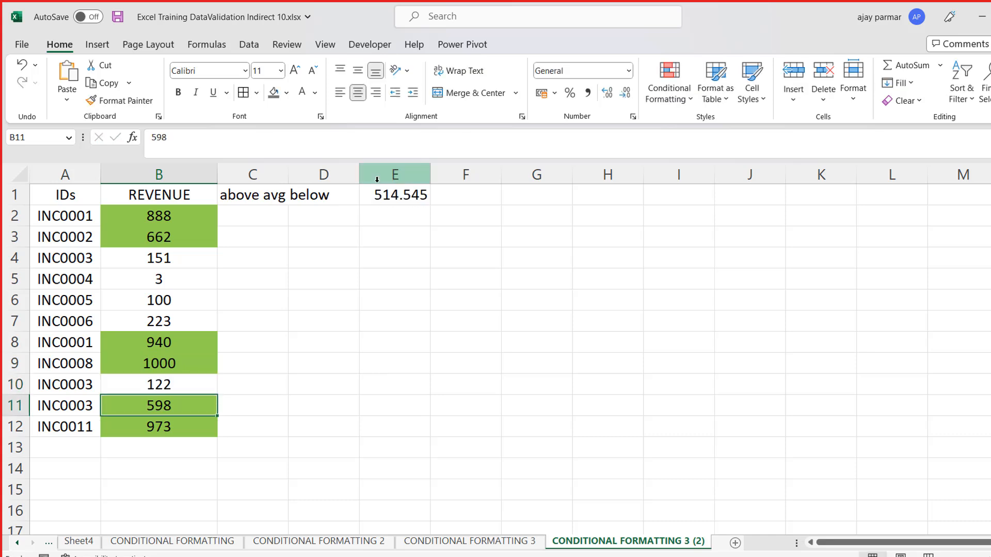
- Review the average in E1 and the revenue range B2:B12, and compare them with the above-average example on the CONDITIONAL FORMATTING 3 sheet
click(190, 216)
click(406, 191)
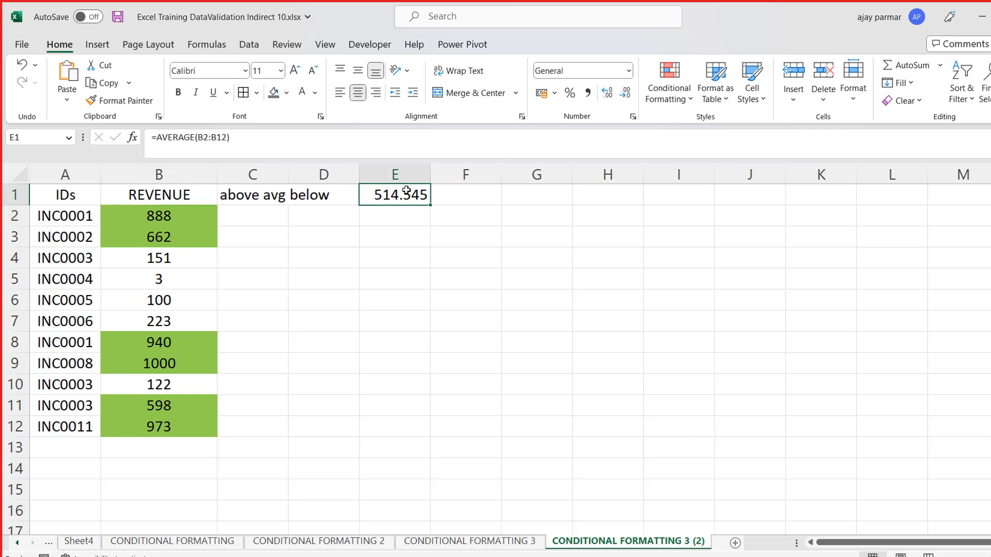
click(164, 220)
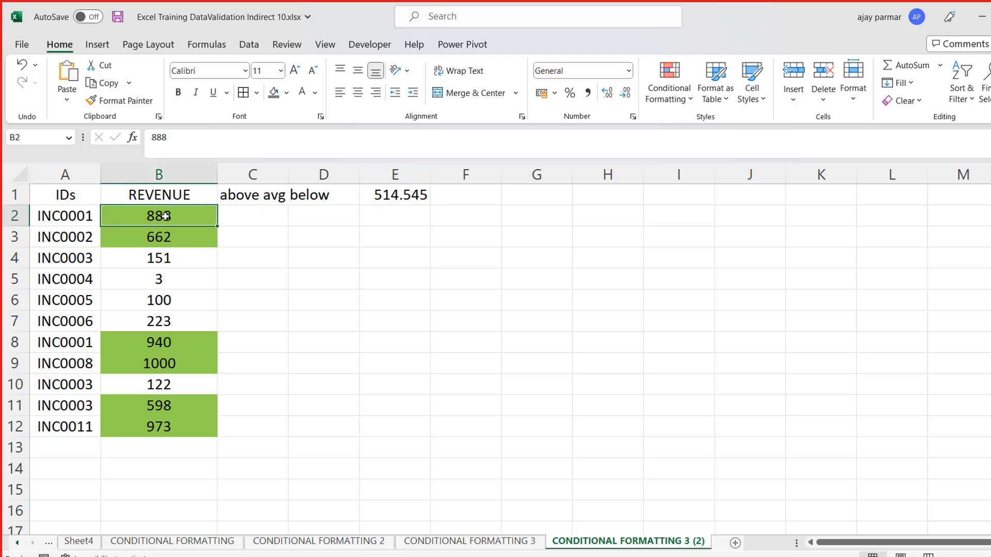
shift+click(173, 424)
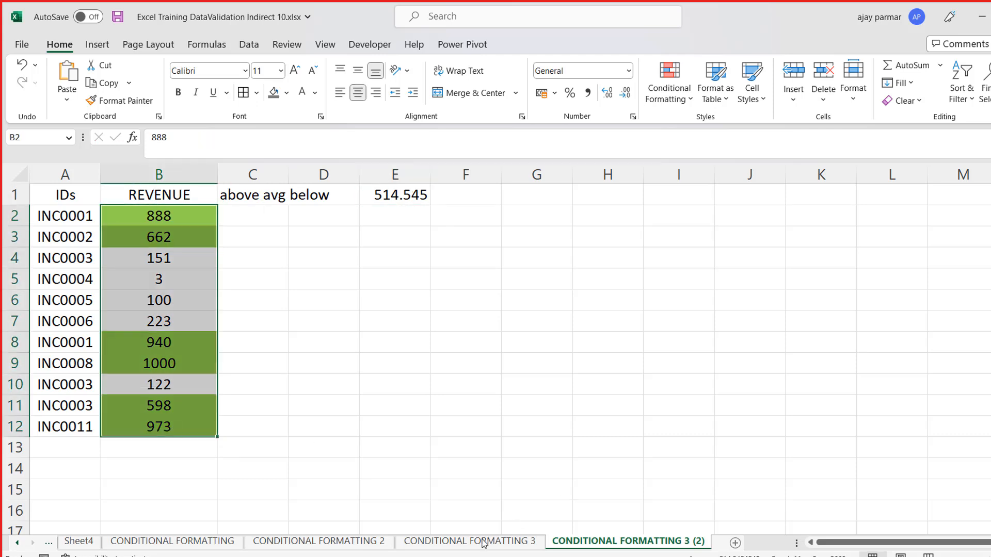
click(506, 540)
click(227, 199)
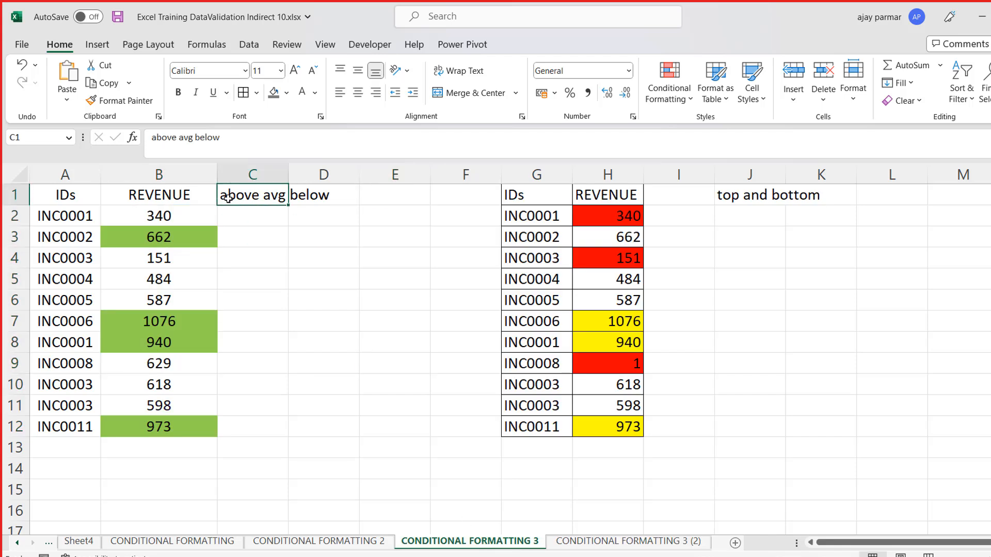
click(169, 209)
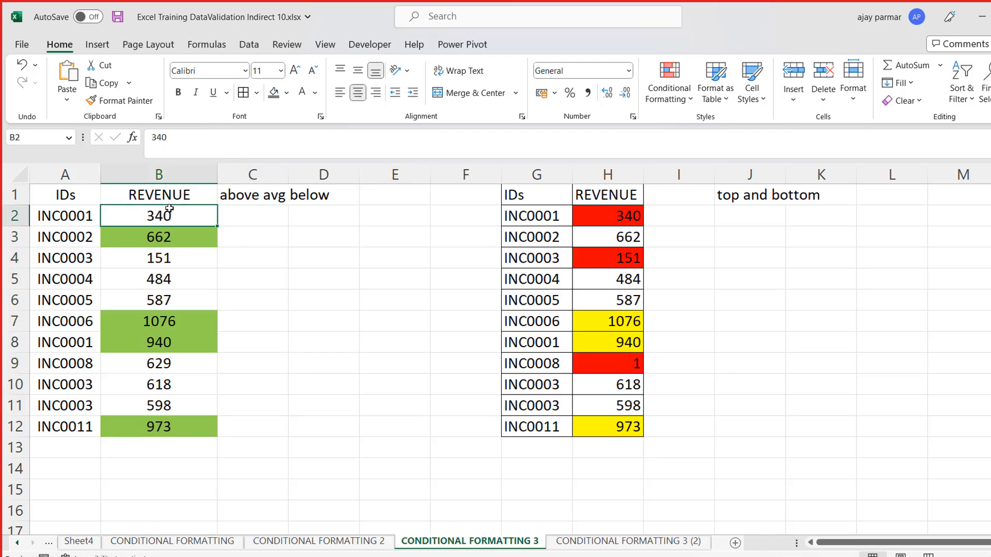
click(638, 542)
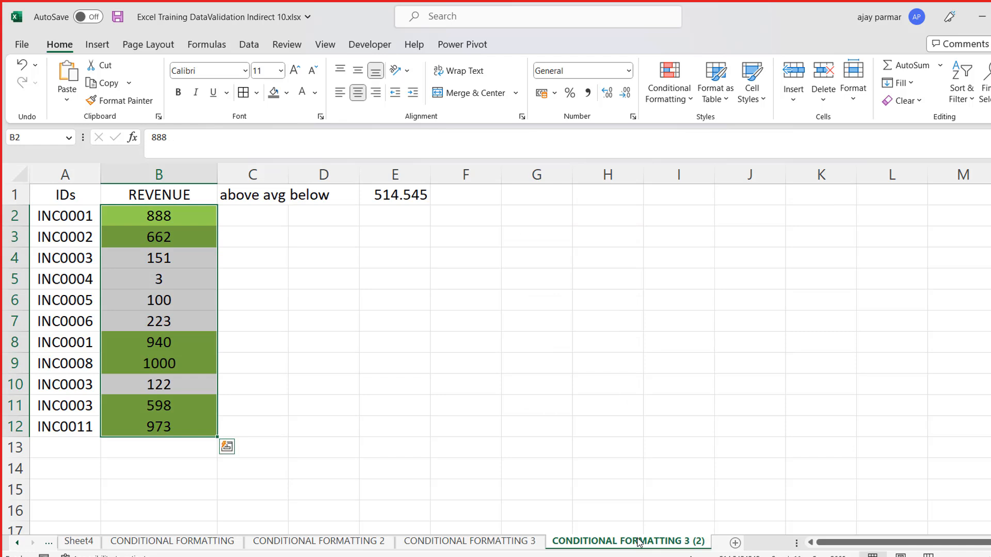
- Open the name of the CONDITIONAL FORMATTING 3 (2) sheet for editing
double_click(697, 543)
click(698, 541)
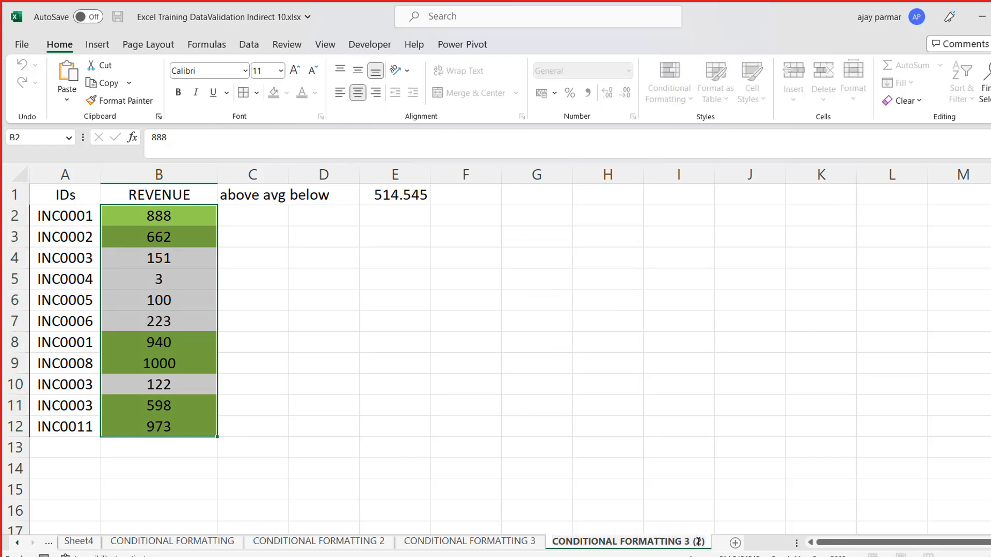